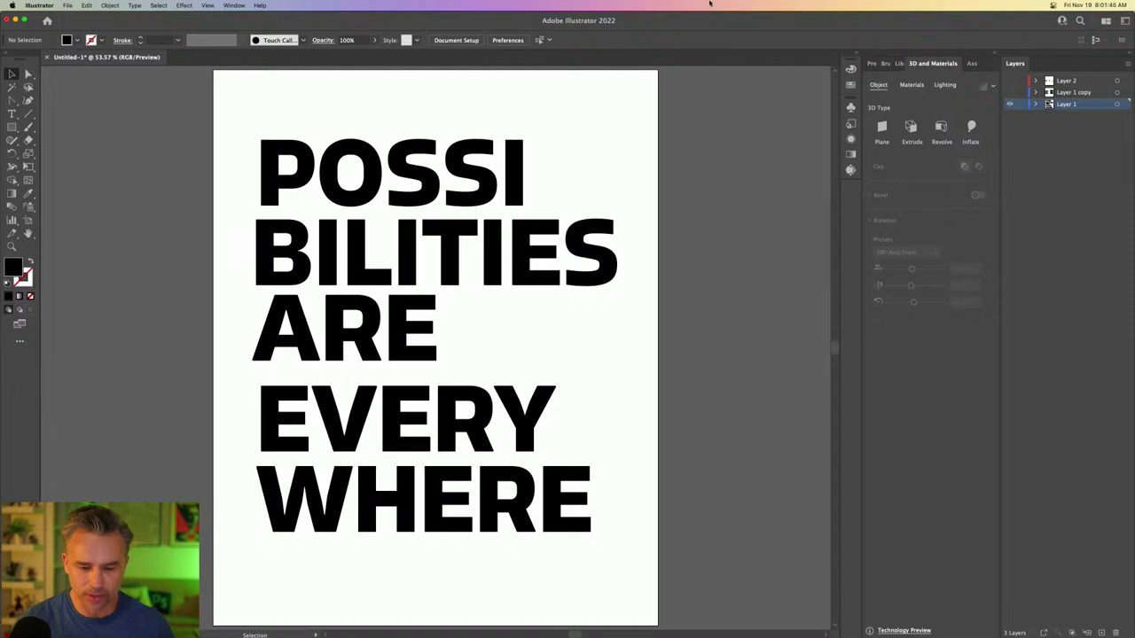
- Fill all five lines of the poster text with the purple swatch C=75 M=100 Y=0 K=0
drag(237, 122, 611, 551)
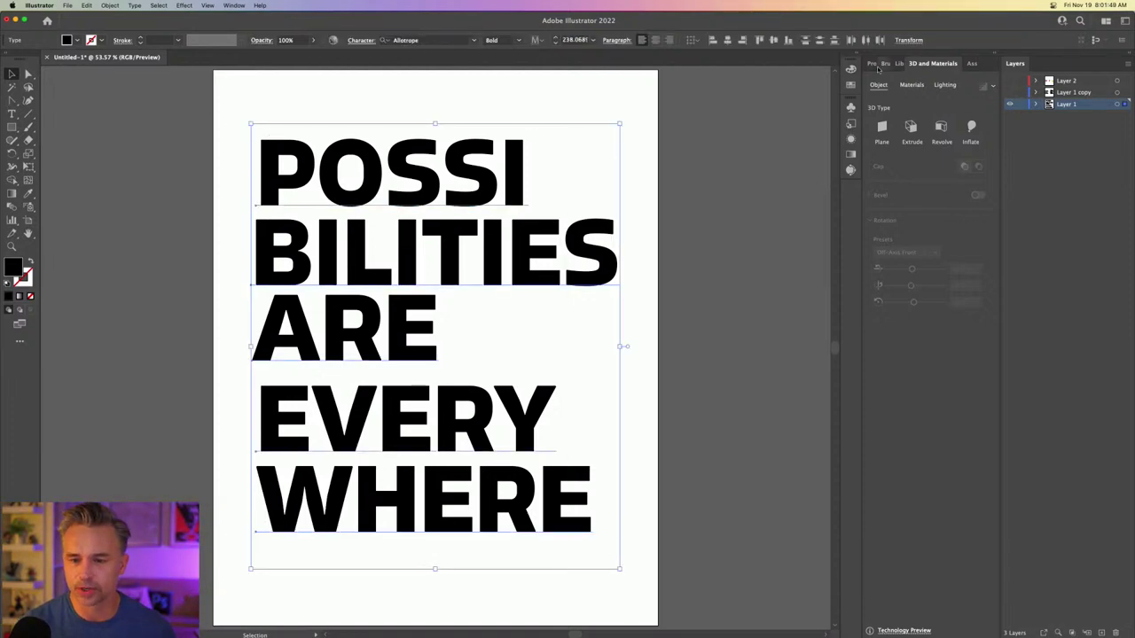
click(849, 85)
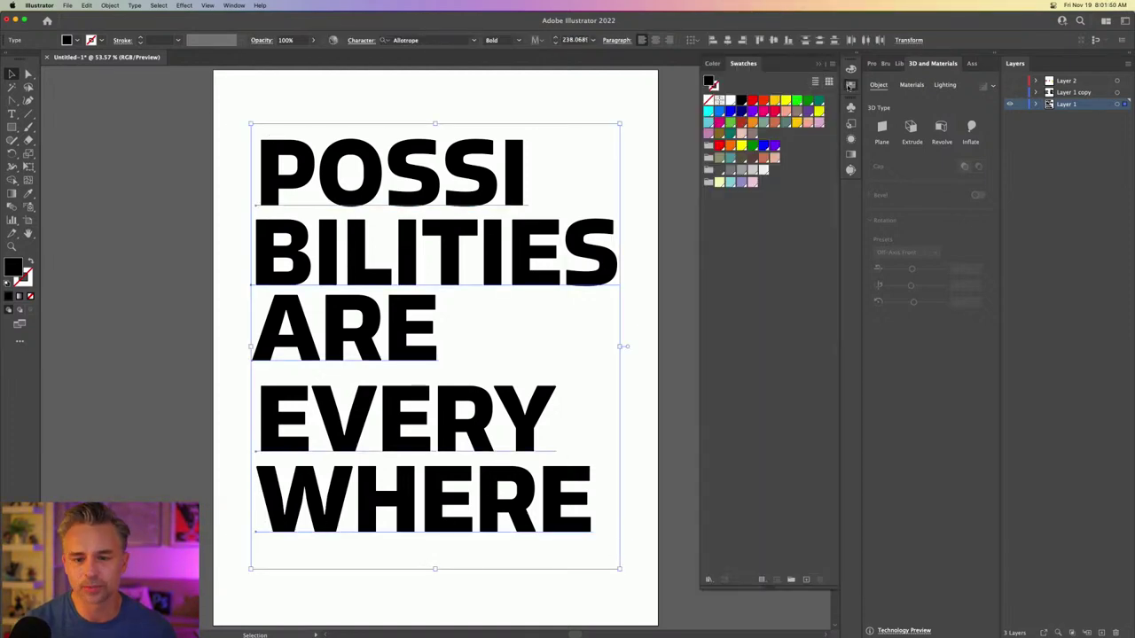
click(751, 113)
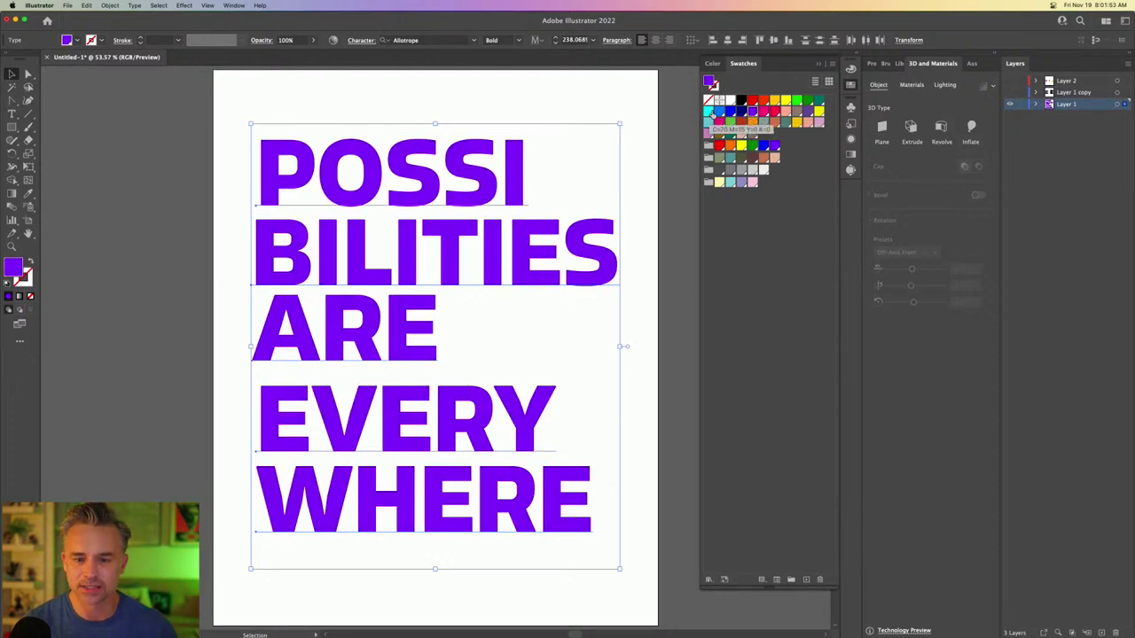
click(709, 112)
click(718, 112)
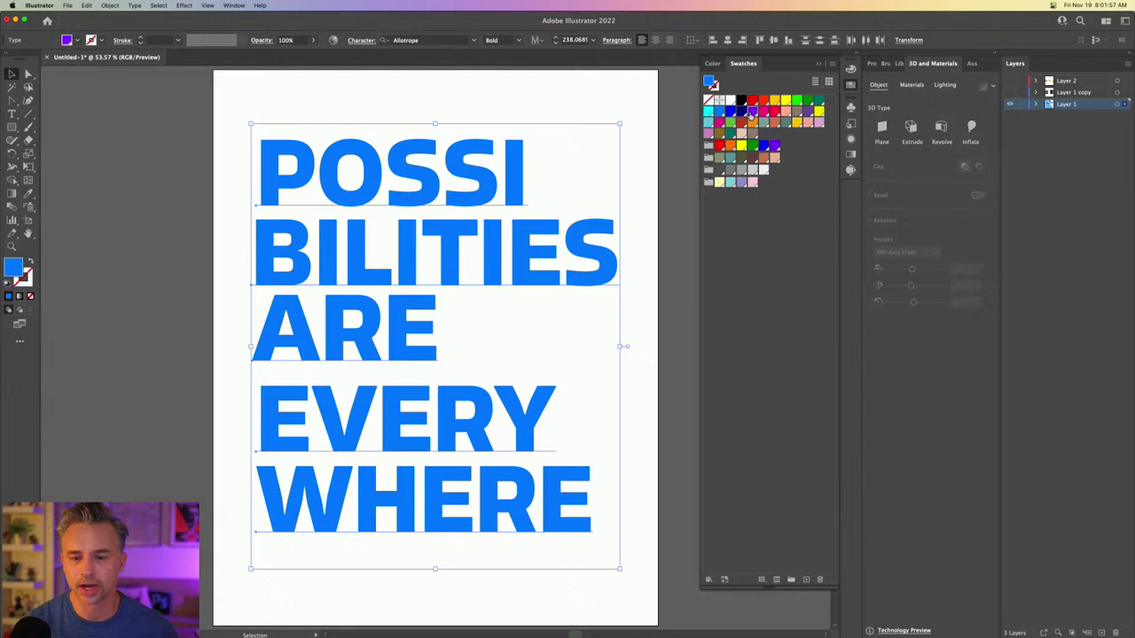
click(750, 113)
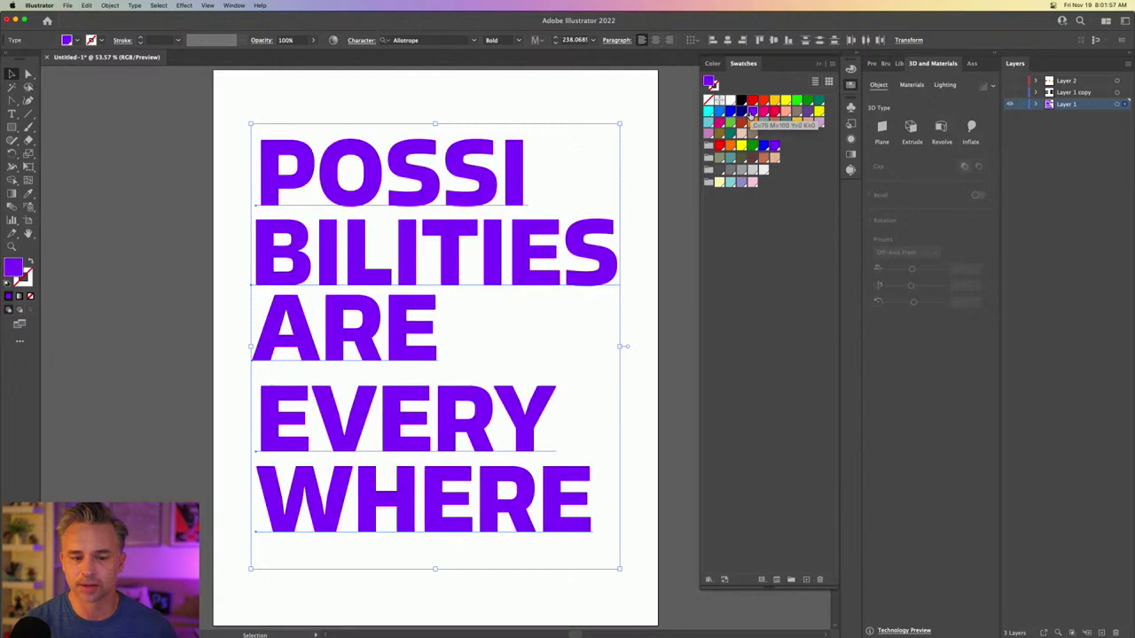
click(130, 181)
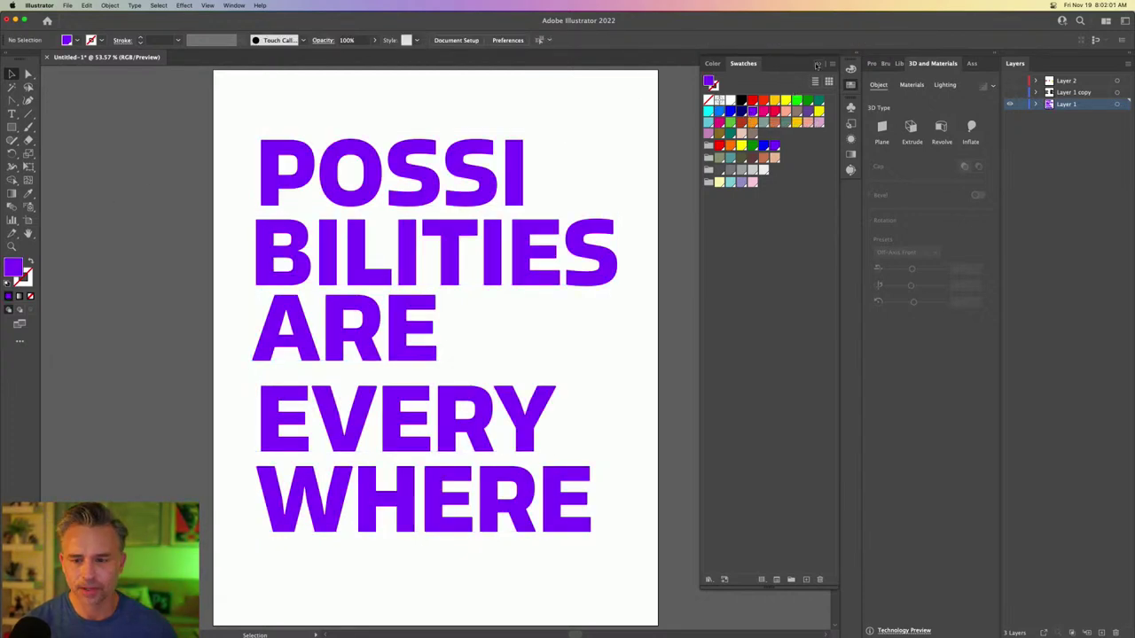
click(816, 65)
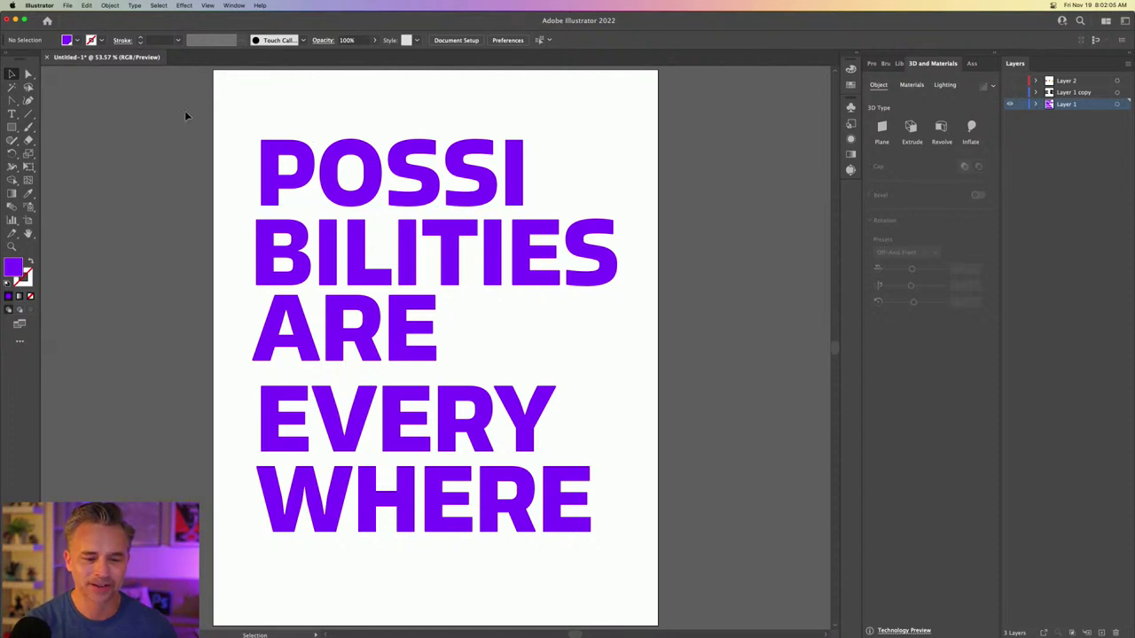
- Lower the ARE line slightly and convert all five text lines to outlines
drag(308, 353, 329, 340)
drag(221, 107, 639, 558)
right_click(465, 173)
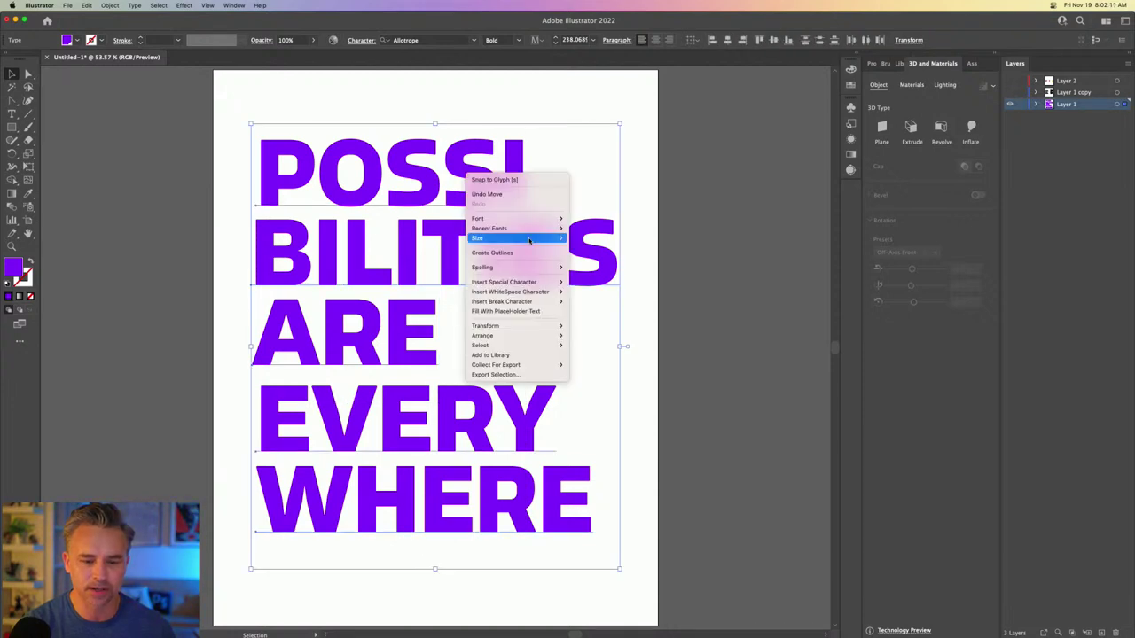
click(514, 253)
click(216, 109)
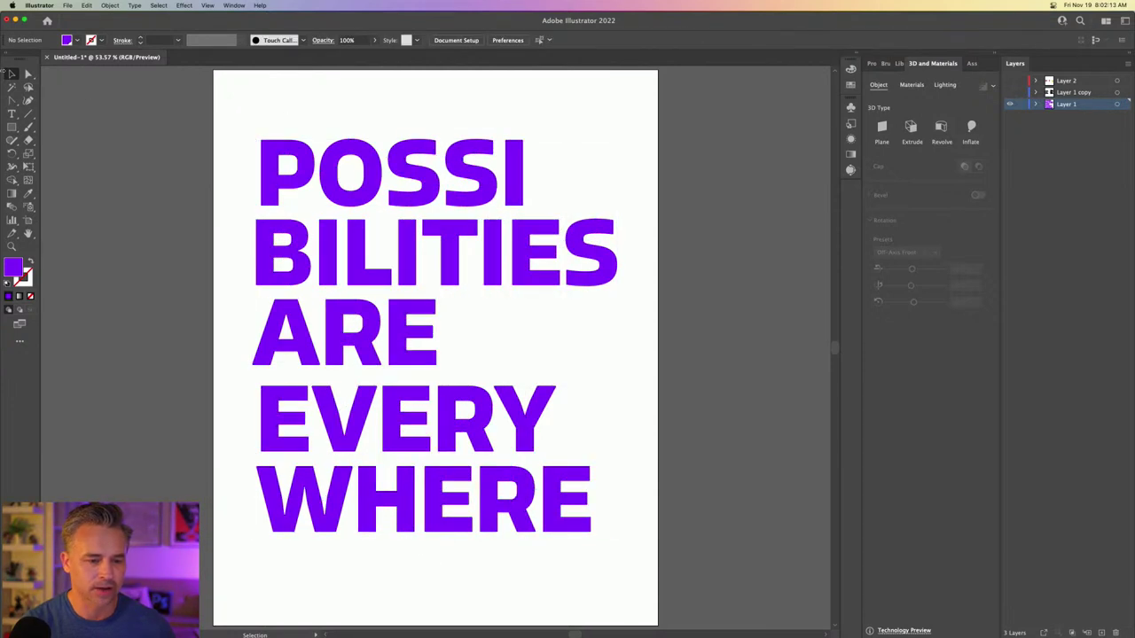
- Try to shift the I of POSSI to the right with the Direct Selection tool, and undo the move
click(27, 74)
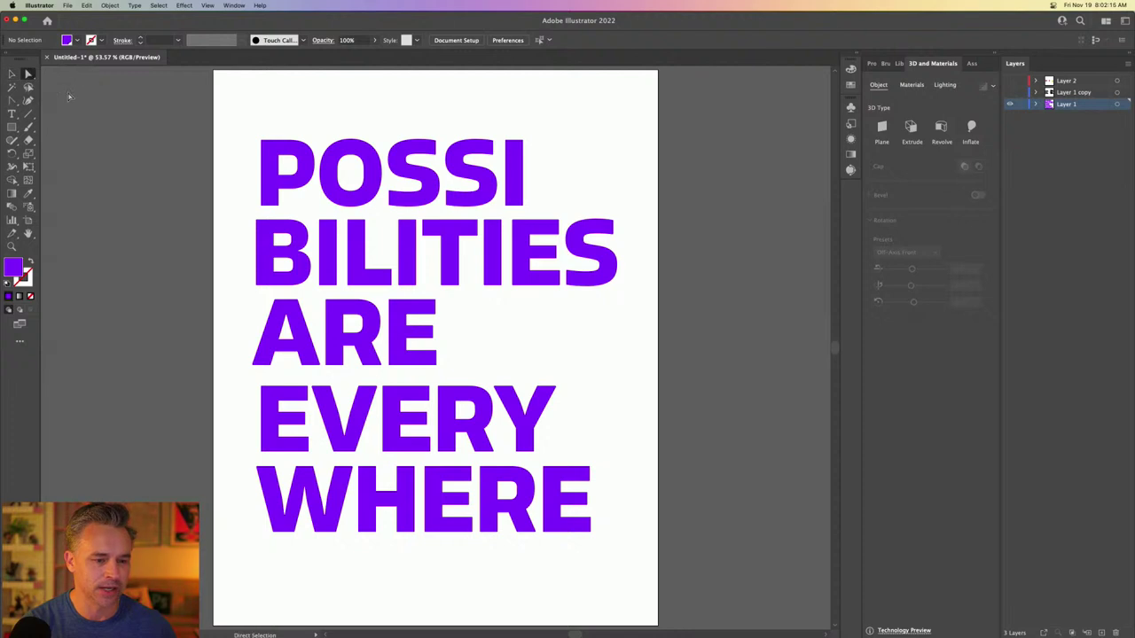
drag(285, 132, 546, 213)
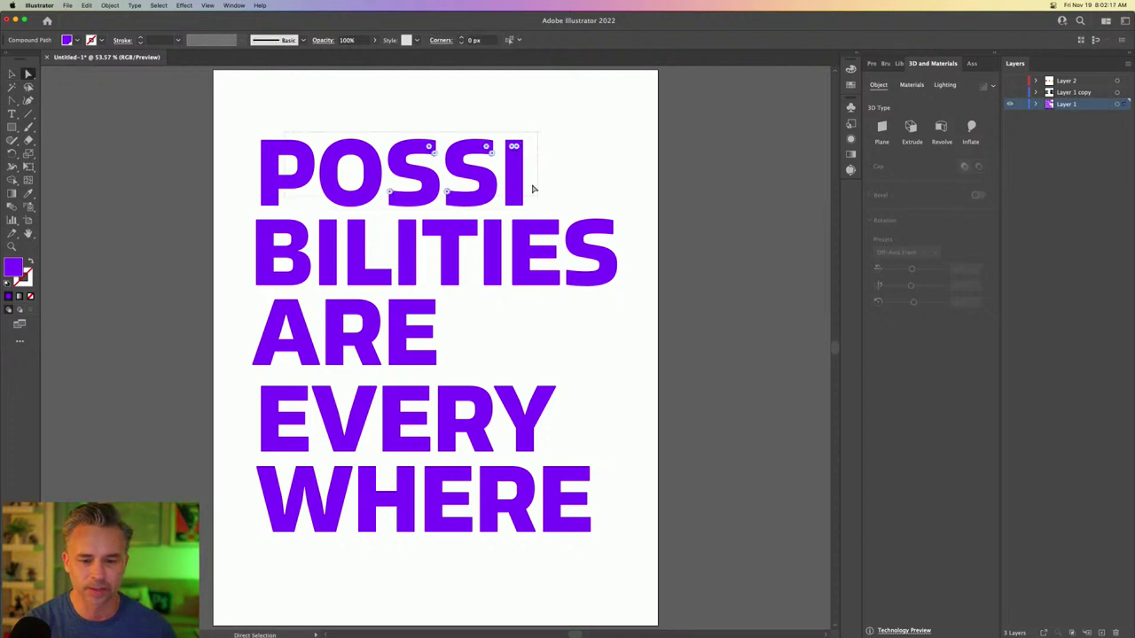
drag(509, 170, 525, 170)
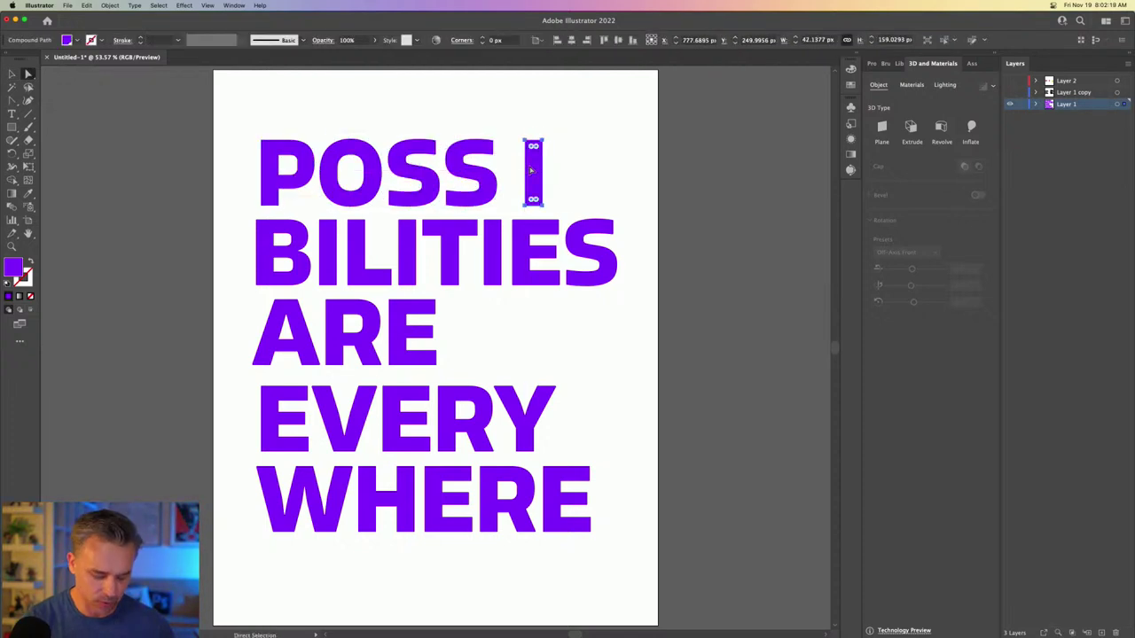
key(super+z)
- Widen the P of POSSI by about 55 px by shifting its bowl anchors and the letters OSSI to the right
drag(565, 112, 292, 214)
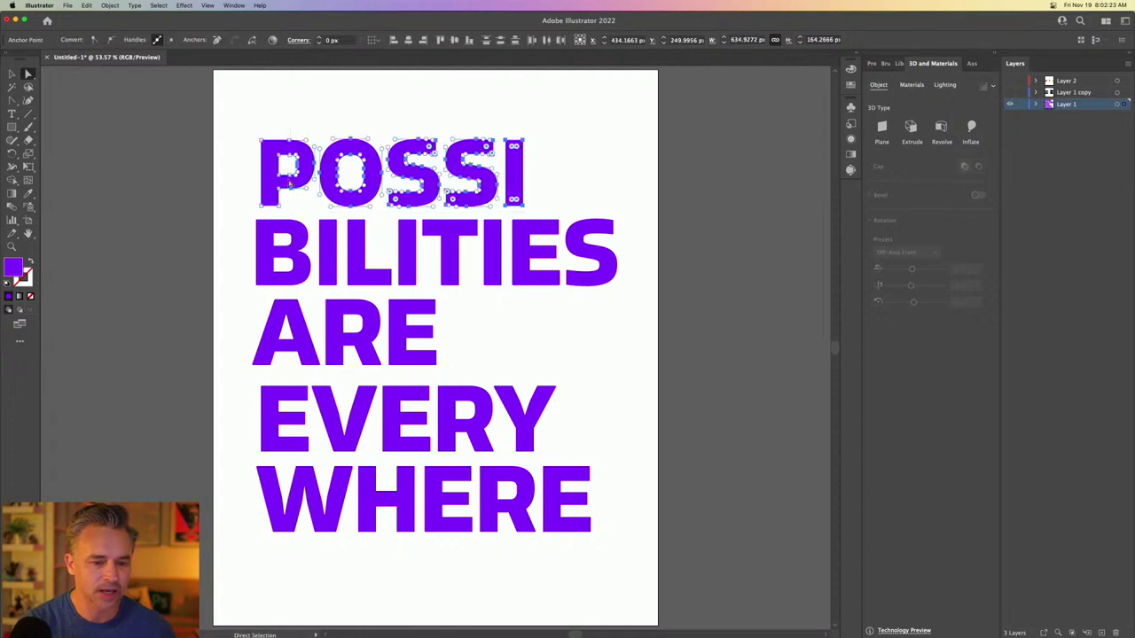
key(super+1)
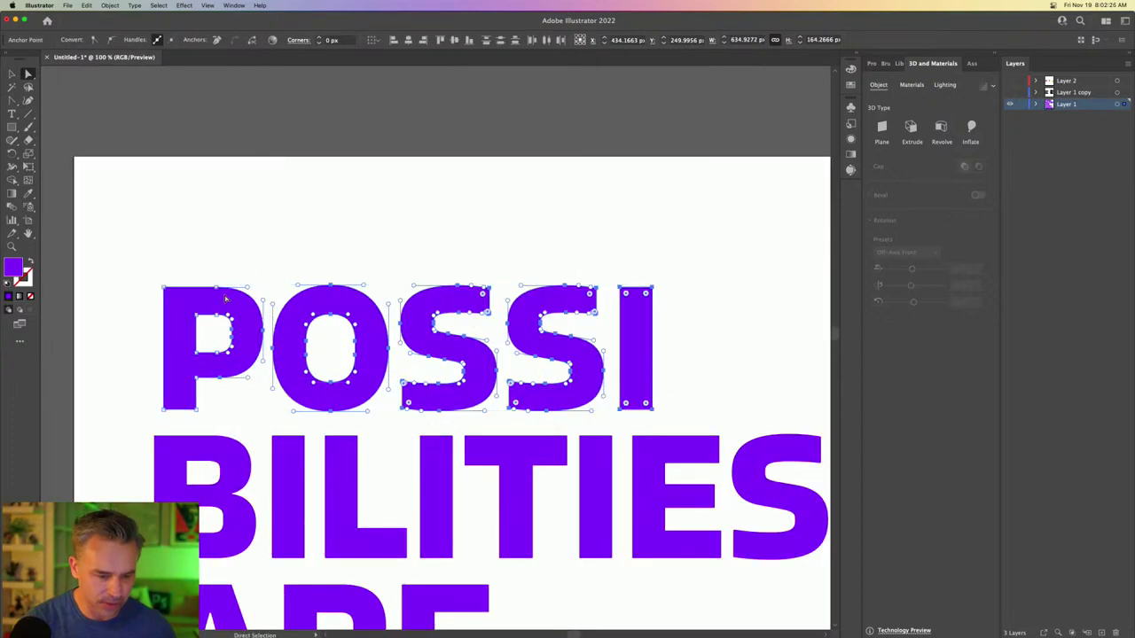
drag(204, 273, 690, 429)
drag(219, 289, 262, 289)
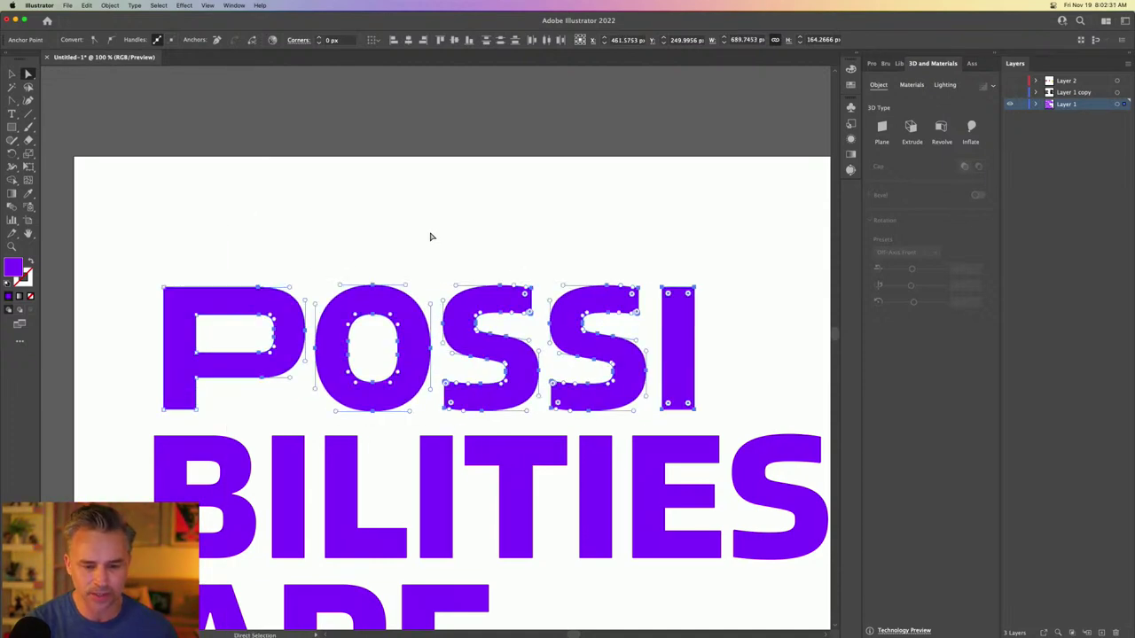
click(469, 227)
drag(491, 238, 354, 218)
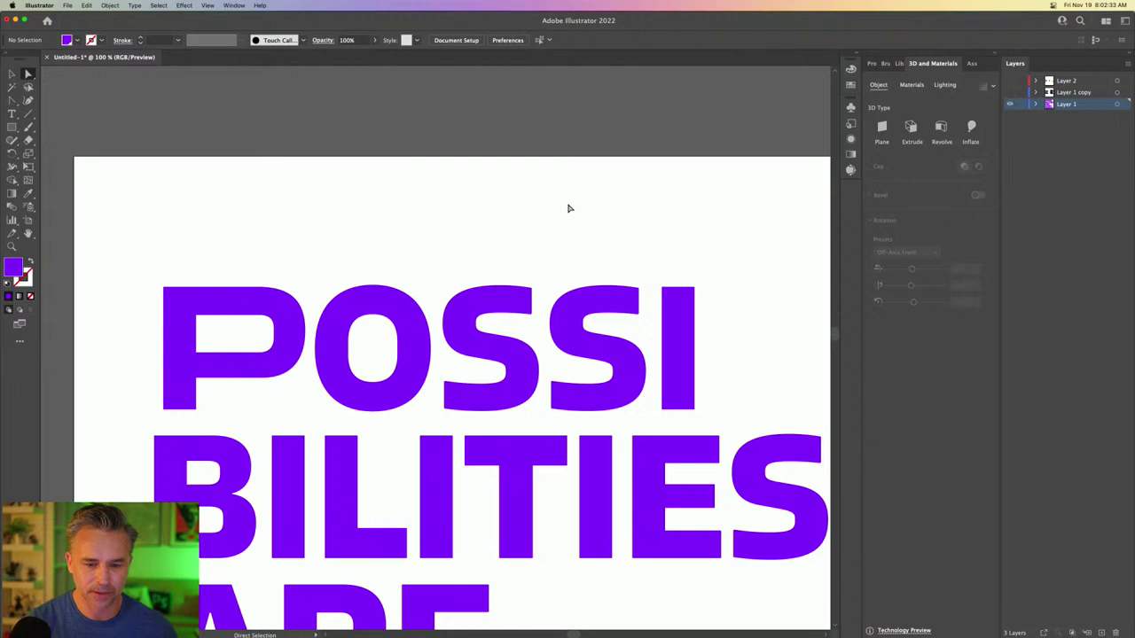
- Move the second S and the I of POSSI about 73 px to the right to open a gap after the first S
scroll(585, 211, down, 3)
scroll(584, 211, right, 5)
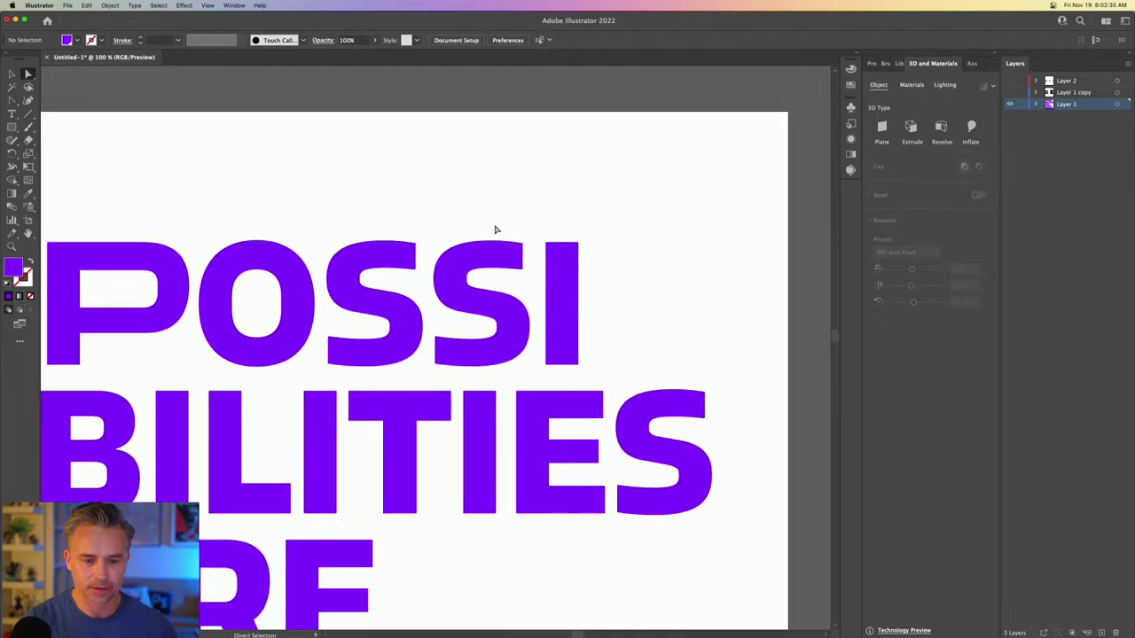
drag(622, 226, 429, 376)
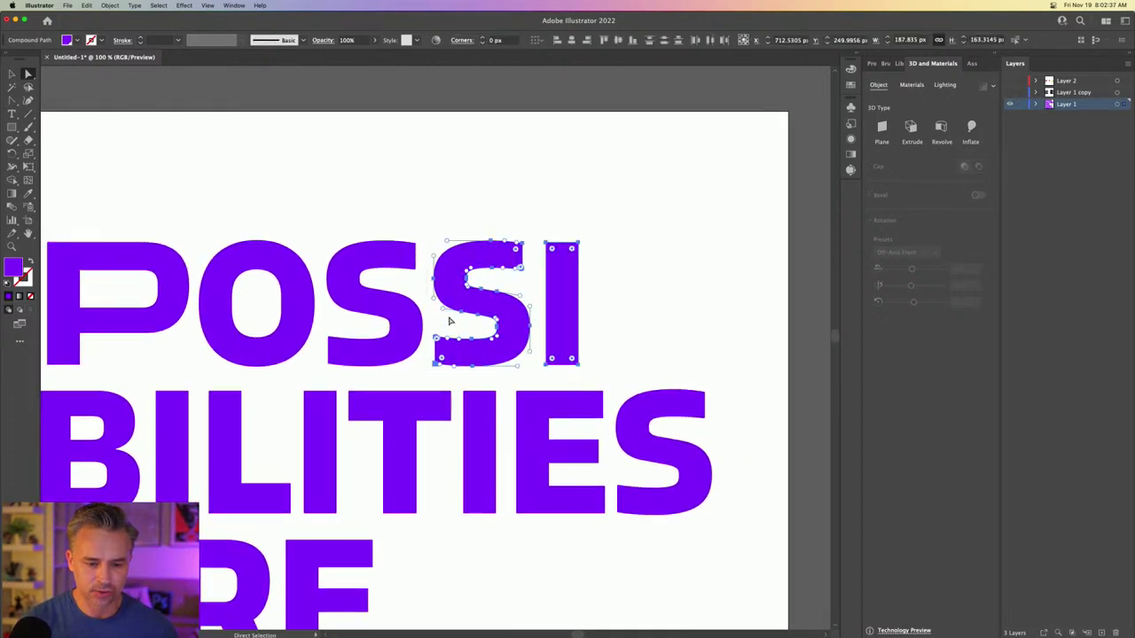
drag(453, 295, 508, 290)
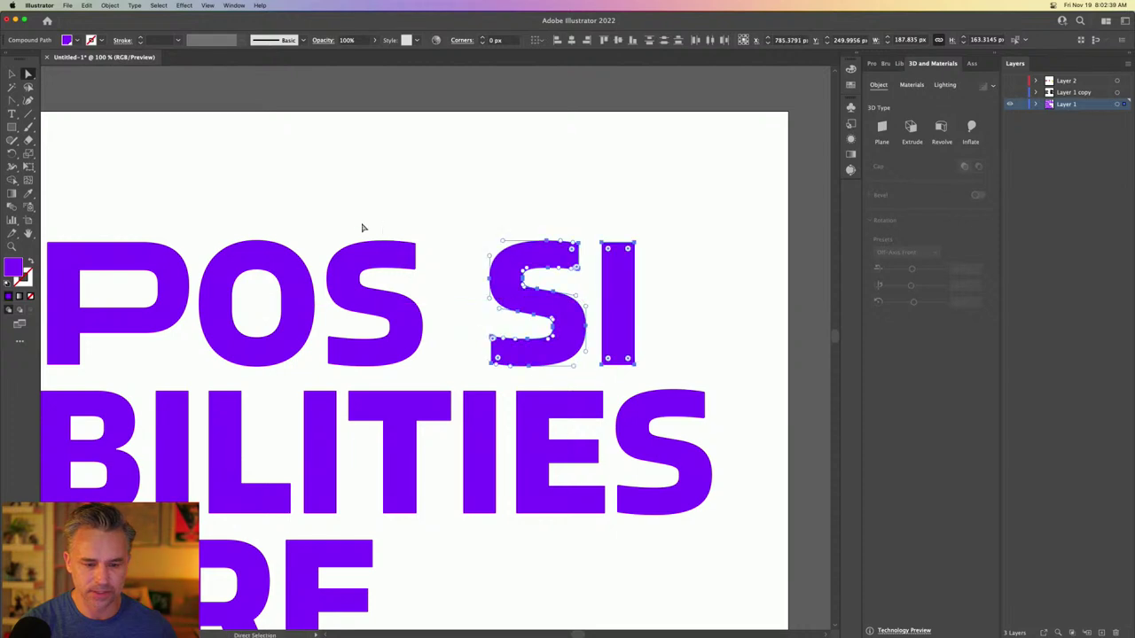
- Extend the first S's upper end rightward and the second S's lower end leftward into the gap between them
click(423, 279)
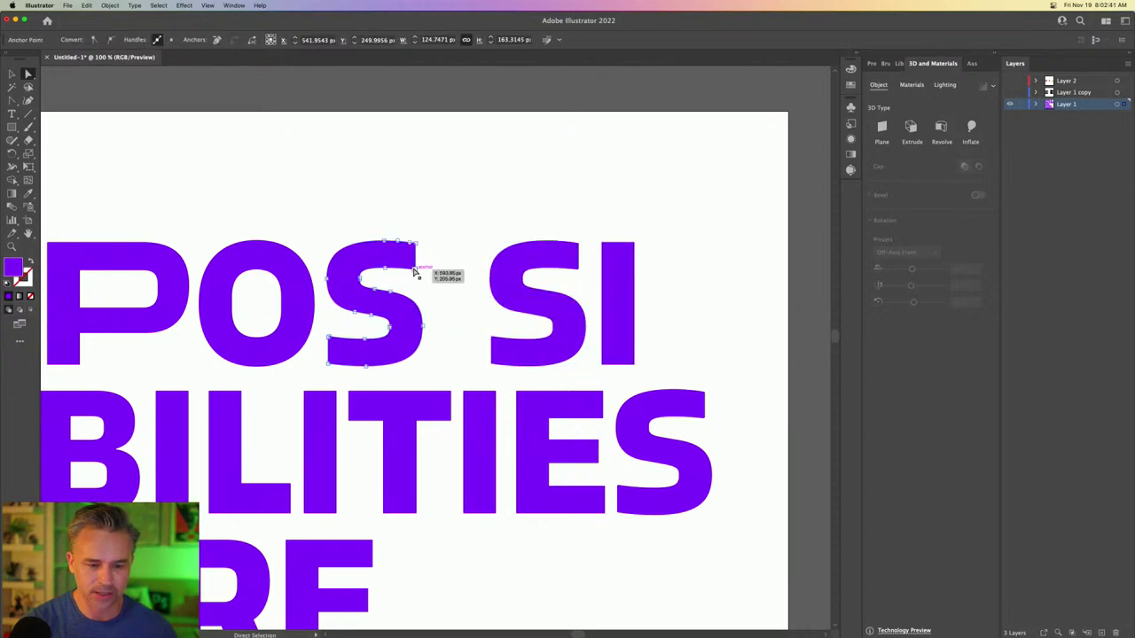
click(416, 267)
mouse_move(449, 236)
mouse_down()
mouse_move(405, 281)
mouse_move(403, 266)
mouse_move(435, 245)
mouse_move(473, 245)
mouse_move(464, 248)
mouse_up()
drag(482, 330, 446, 364)
key(v)
click(617, 327)
click(344, 206)
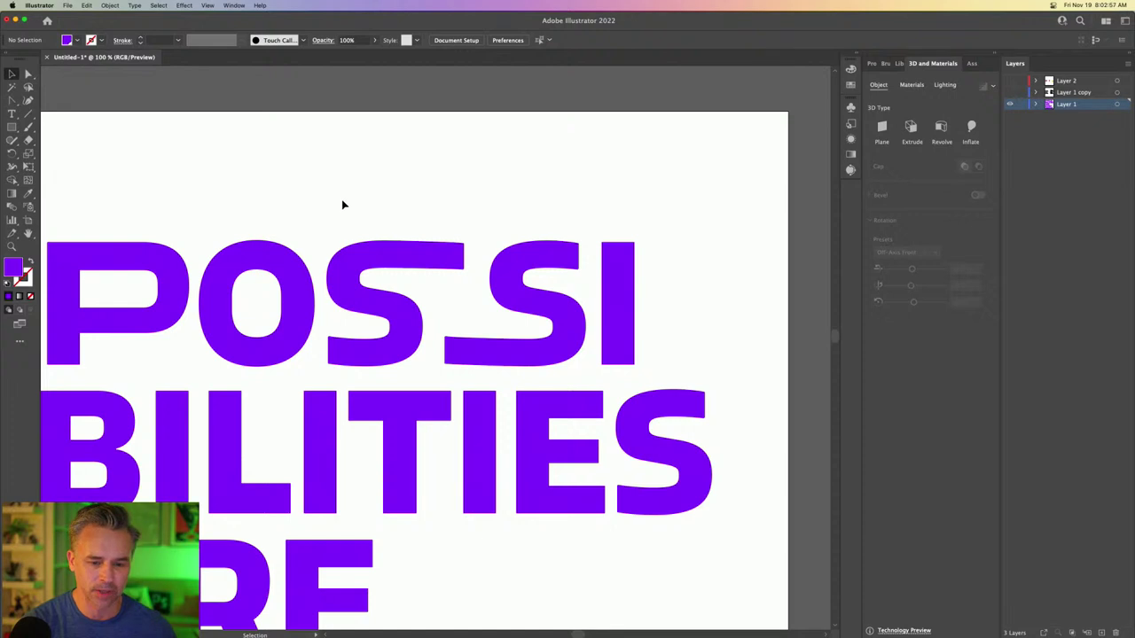
- Ungroup all the outlined words into separate letters
click(383, 256)
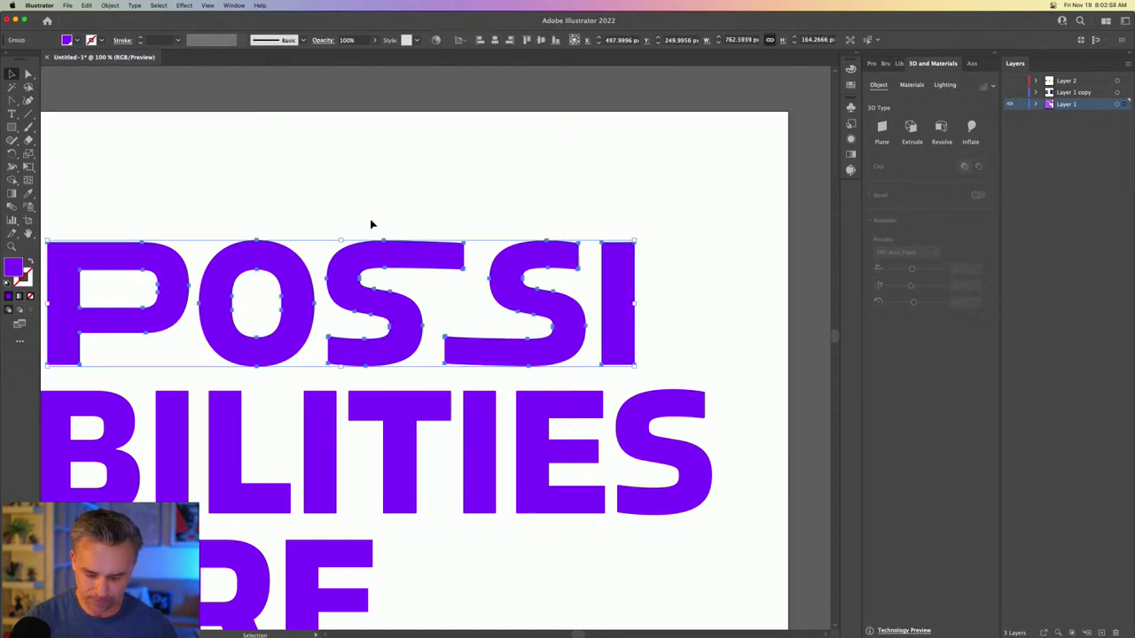
key(super+minus)
key(super+minus)
key(super+a)
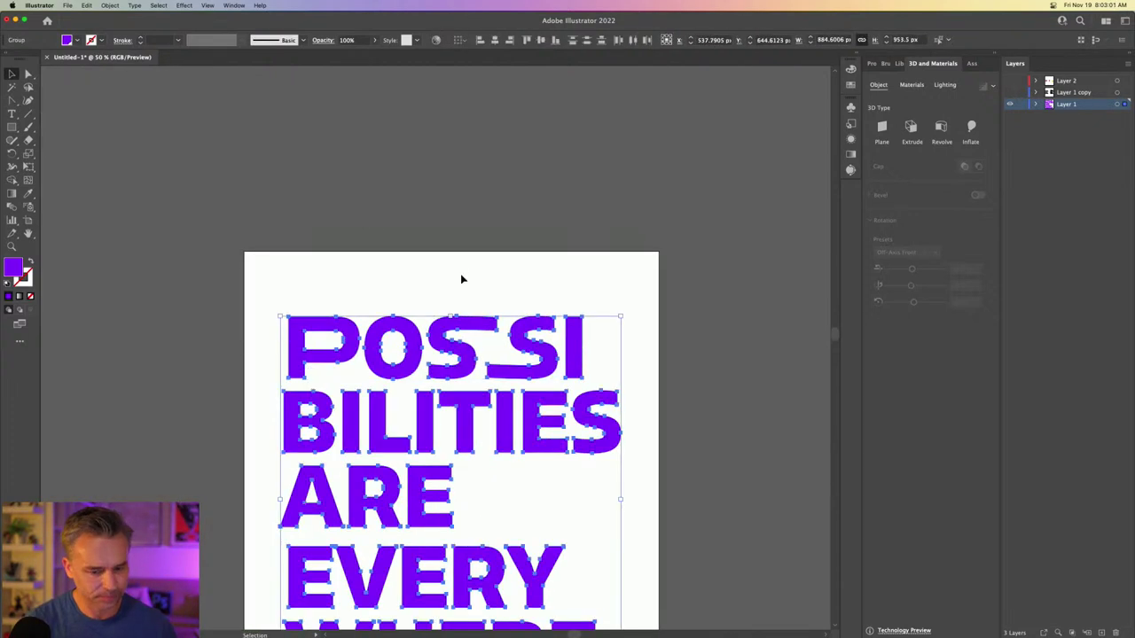
click(407, 294)
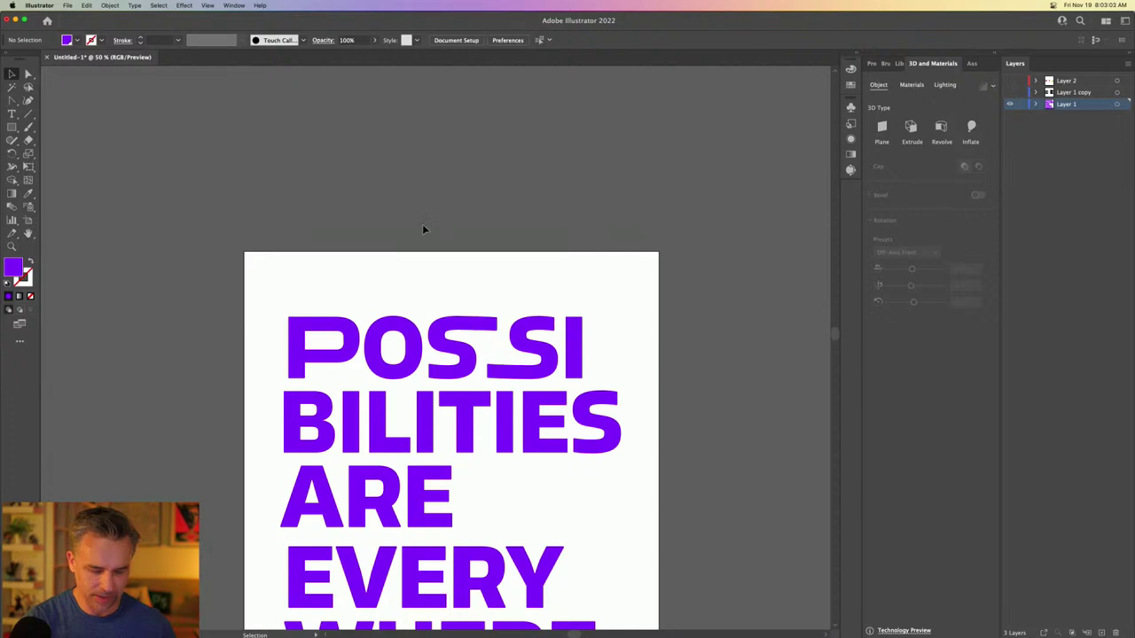
key(super+a)
right_click(435, 341)
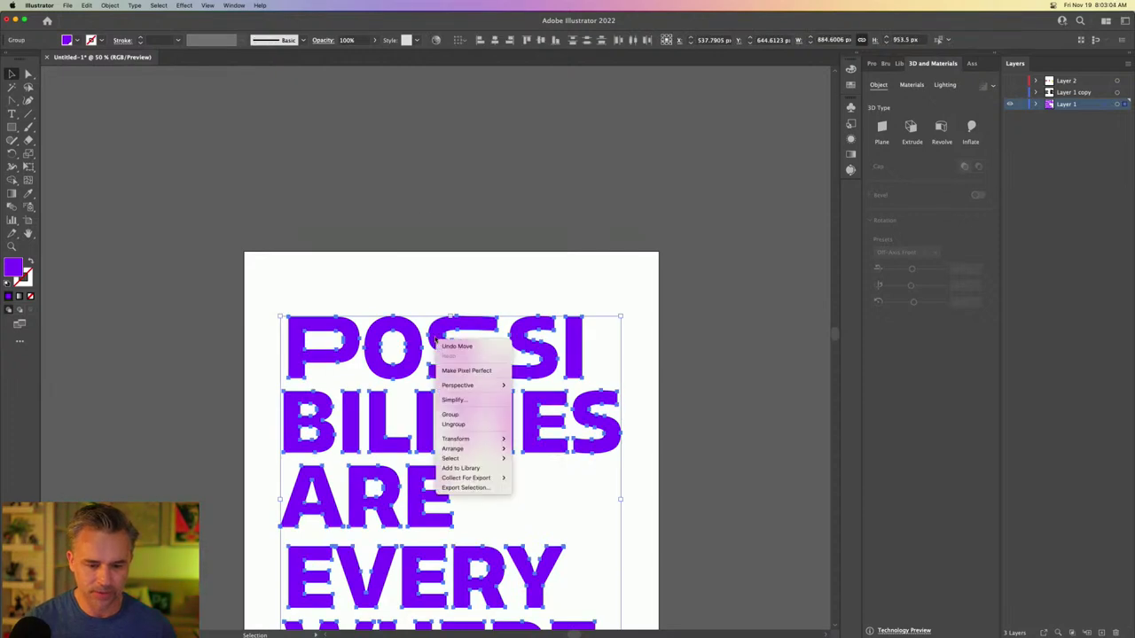
click(474, 424)
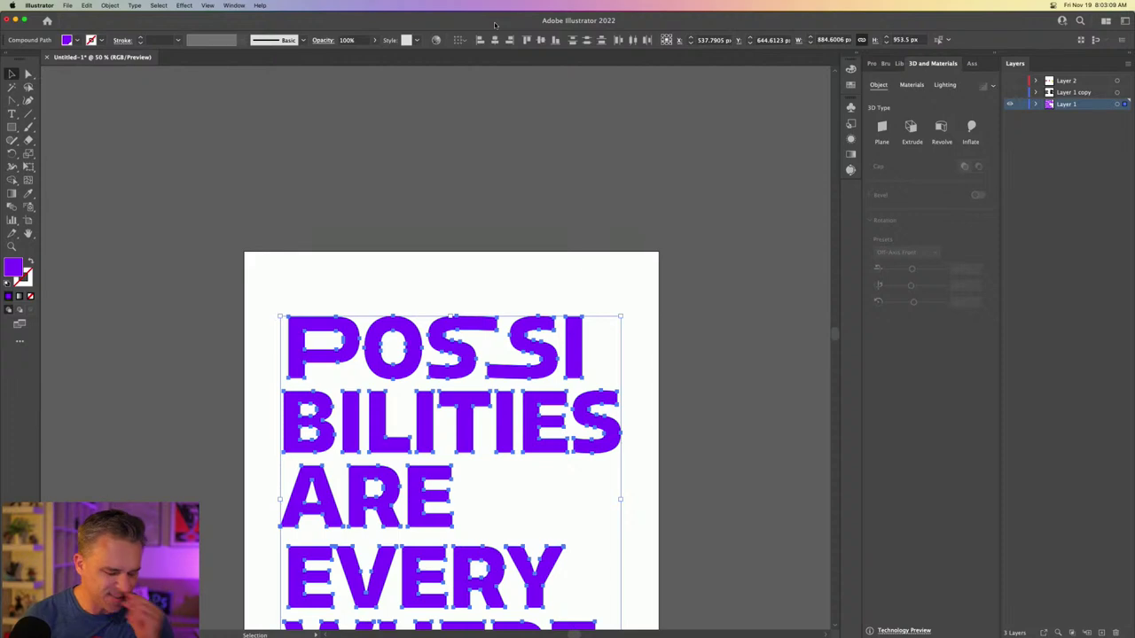
- Move the second S and the I of POSSI slightly left to tighten the gap after the first S
click(491, 256)
drag(491, 256, 464, 141)
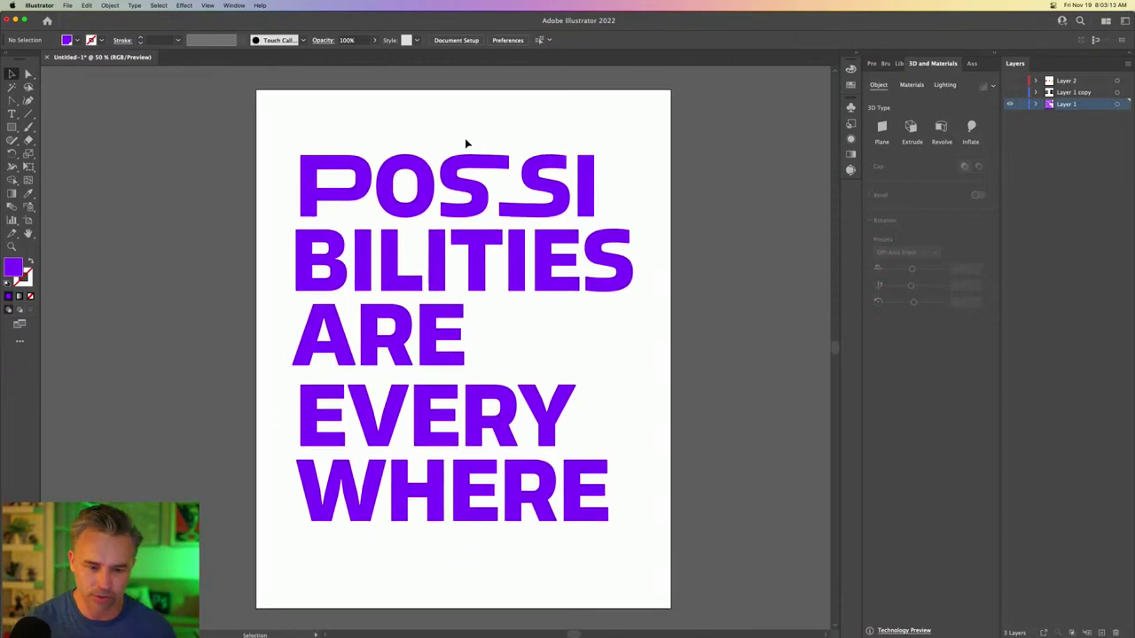
key(super+1)
drag(446, 228, 387, 432)
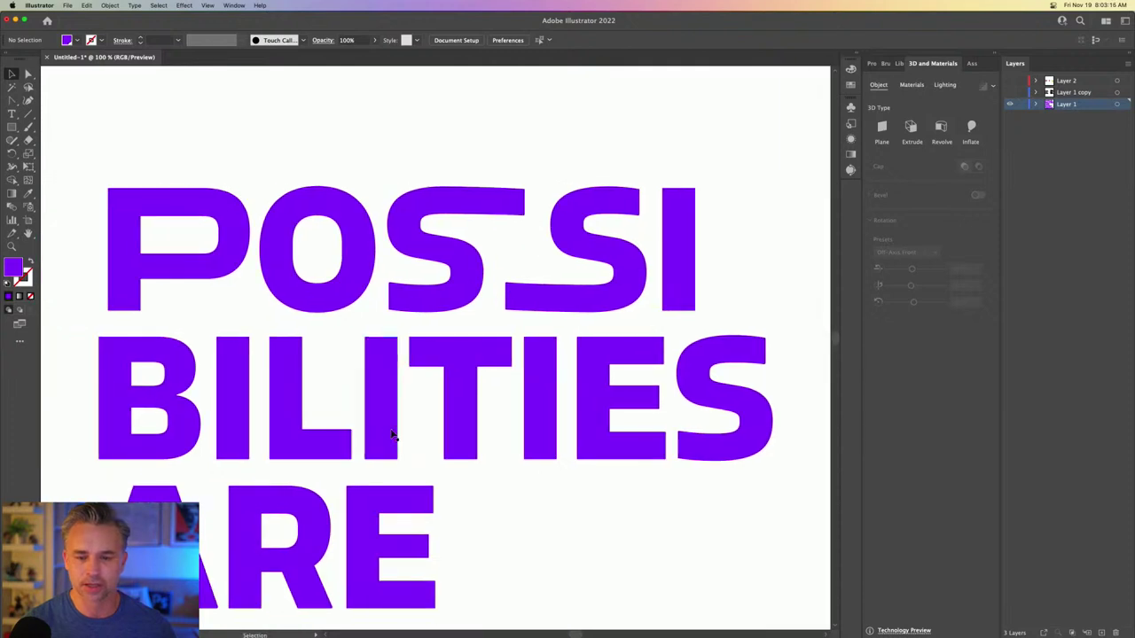
drag(582, 168, 727, 285)
drag(594, 241, 582, 236)
click(308, 148)
- Lower the top of the I between L and T in BILITIES and extend the T's crossbar leftward over it
key(super+minus)
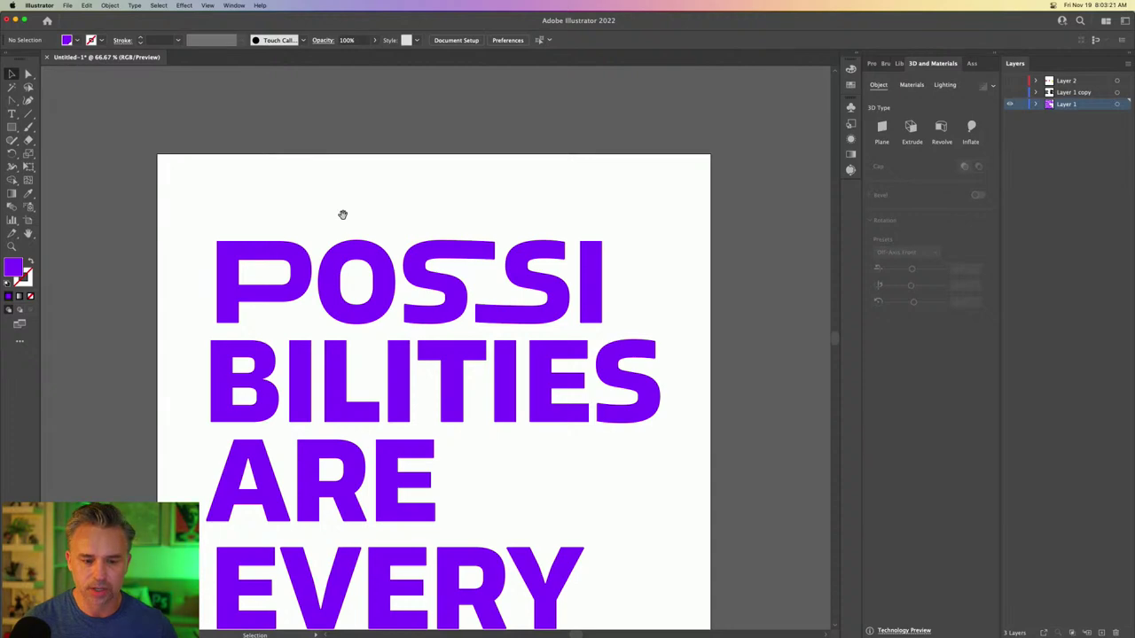
scroll(308, 149, down, 3)
mouse_move(582, 633)
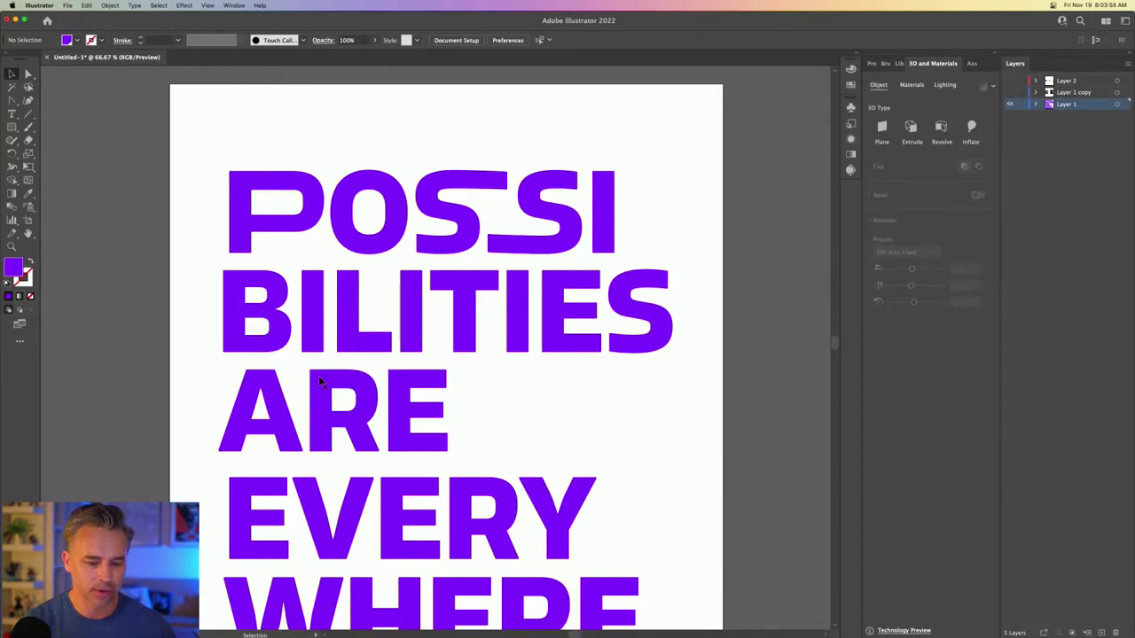
key(super+equal)
key(super+equal)
key(super+equal)
scroll(200, 169, up, 5)
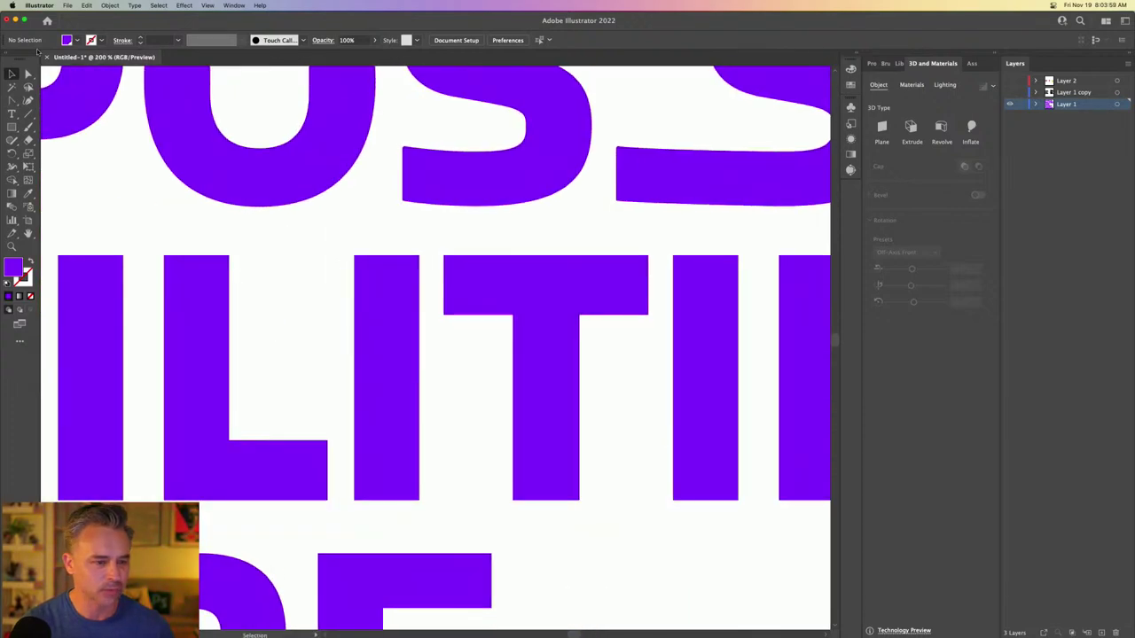
click(27, 74)
drag(319, 245, 411, 349)
drag(413, 240, 358, 319)
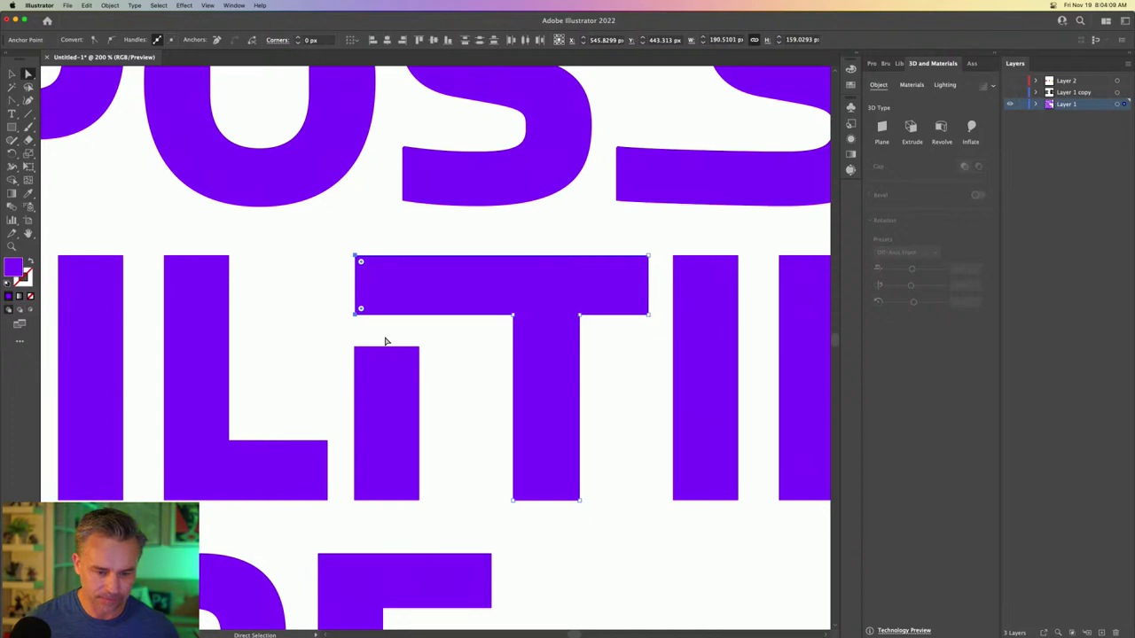
- Extend the three arms of the E in ARE to the right by moving their end anchors
key(super+minus)
key(super+minus)
drag(384, 337, 339, 119)
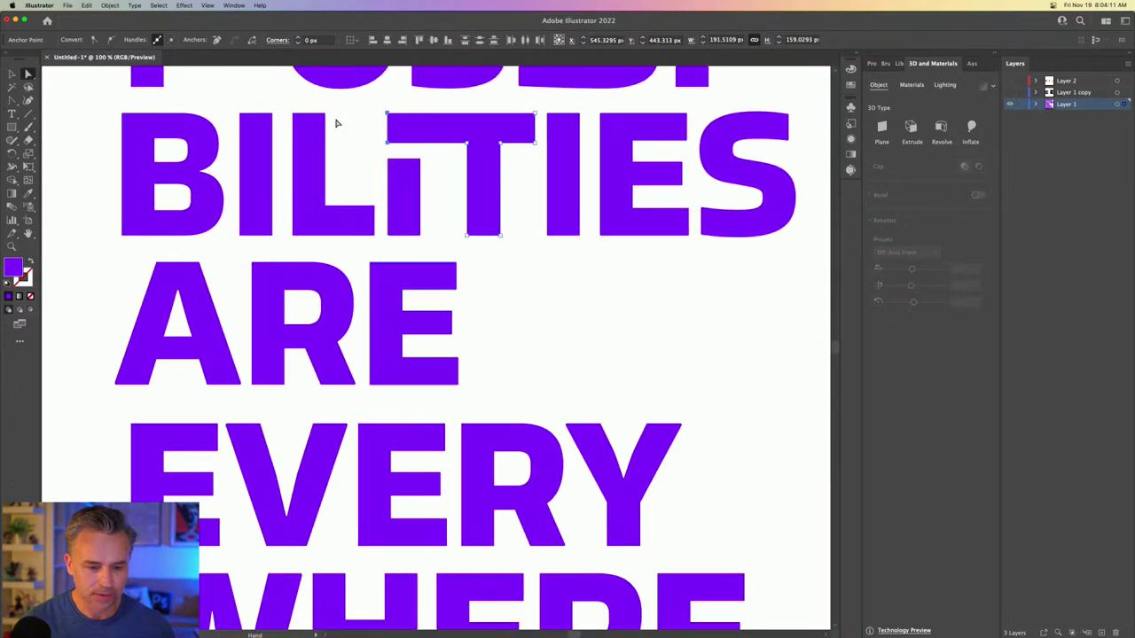
click(454, 381)
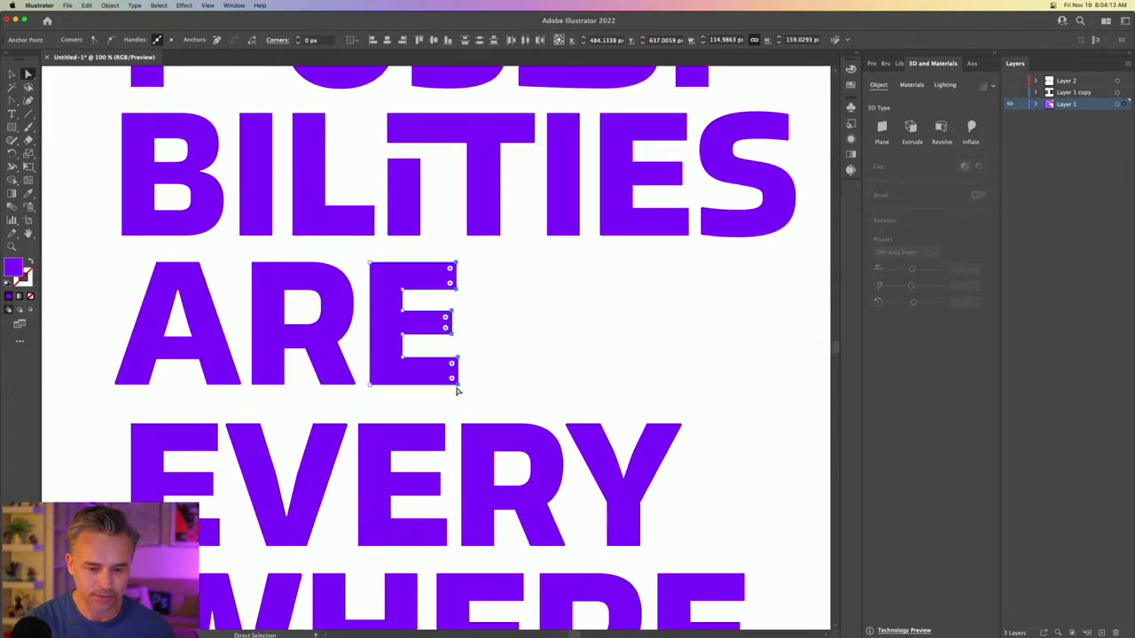
drag(532, 393, 566, 263)
- Widen the R of ARE by shifting its bowl and leg anchors to the right together with the E
drag(302, 246, 631, 404)
drag(310, 292, 384, 296)
drag(421, 350, 417, 268)
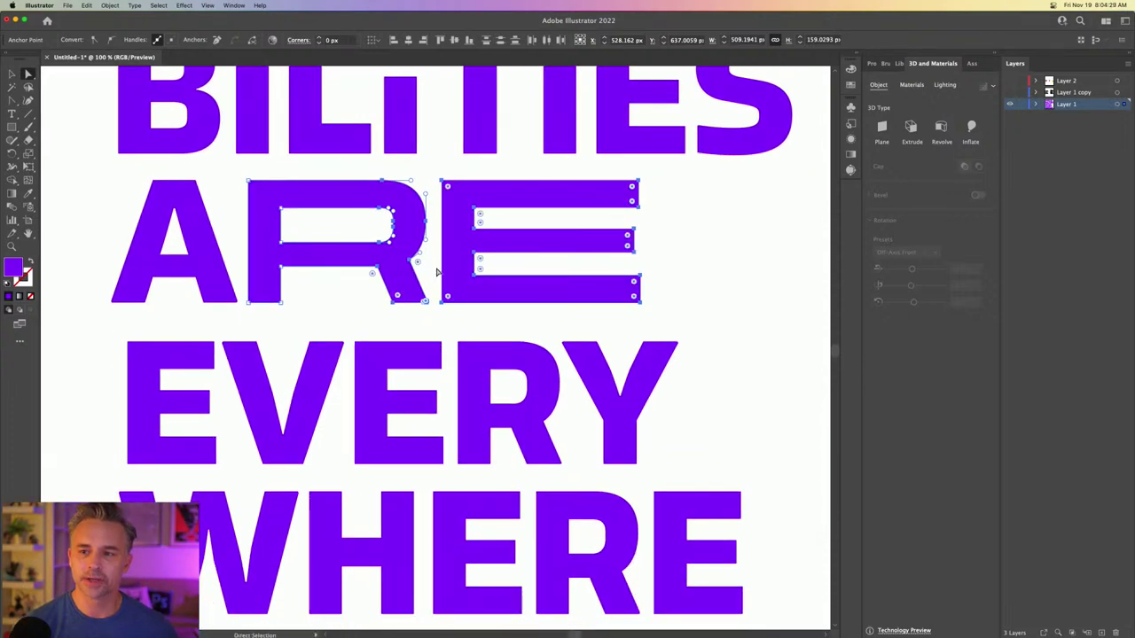
- Widen the R of EVERY by shifting its bowl and leg anchors to the right together with the Y
click(289, 310)
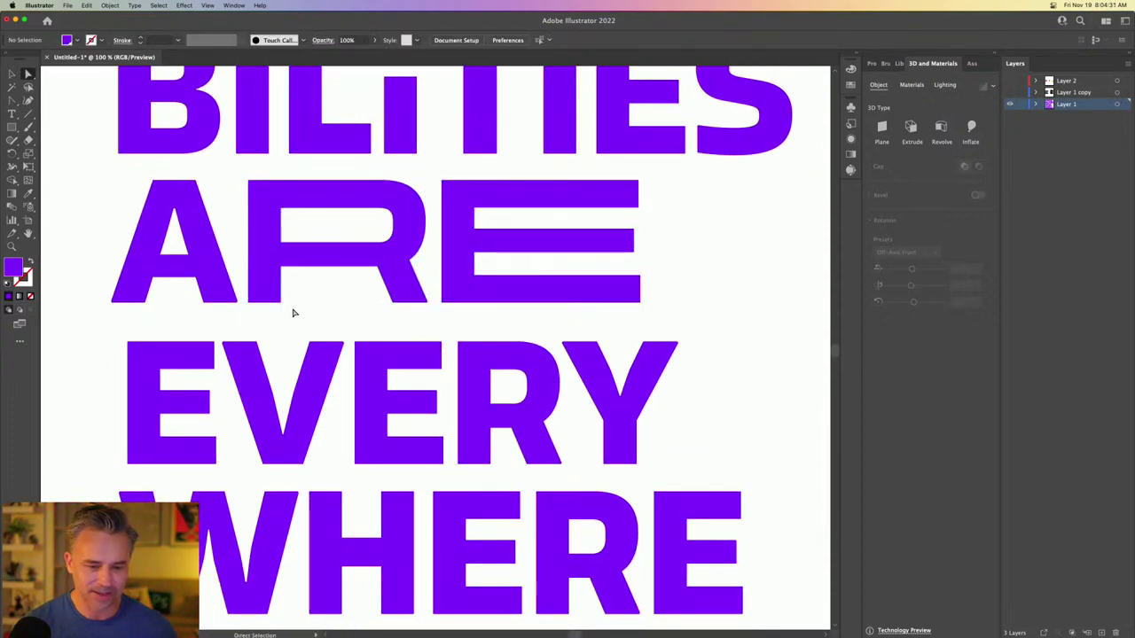
drag(501, 331, 713, 474)
drag(515, 345, 555, 344)
- Extend the arms of the second E in EVERY to the right, shifting the R and Y along with them
drag(182, 327, 525, 441)
click(379, 334)
drag(425, 339, 739, 481)
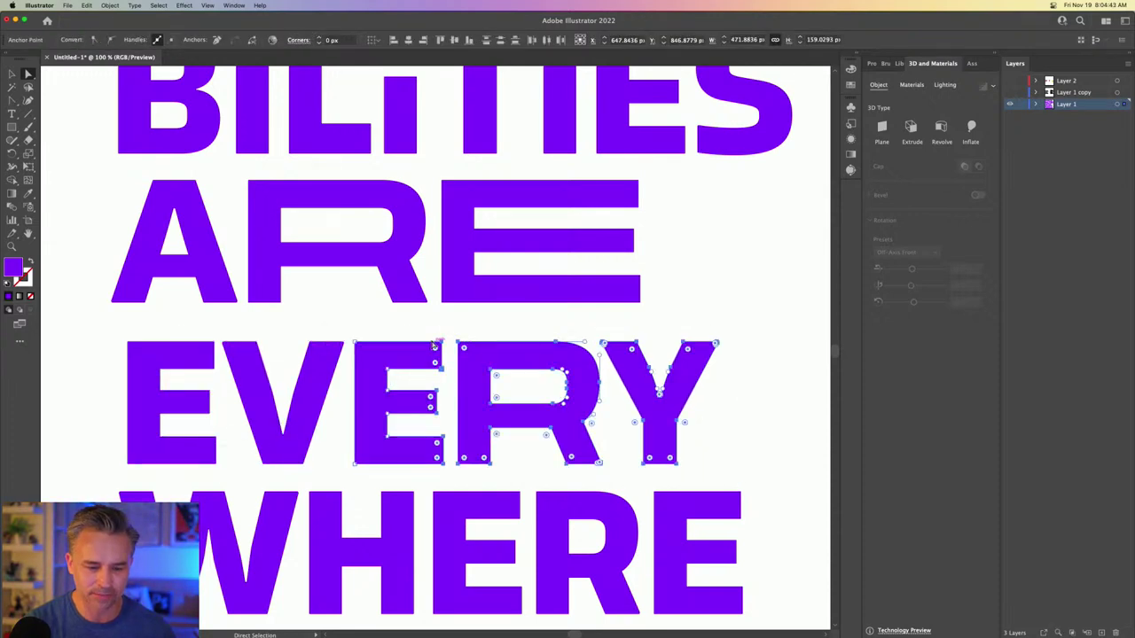
drag(443, 346, 511, 348)
drag(511, 348, 426, 324)
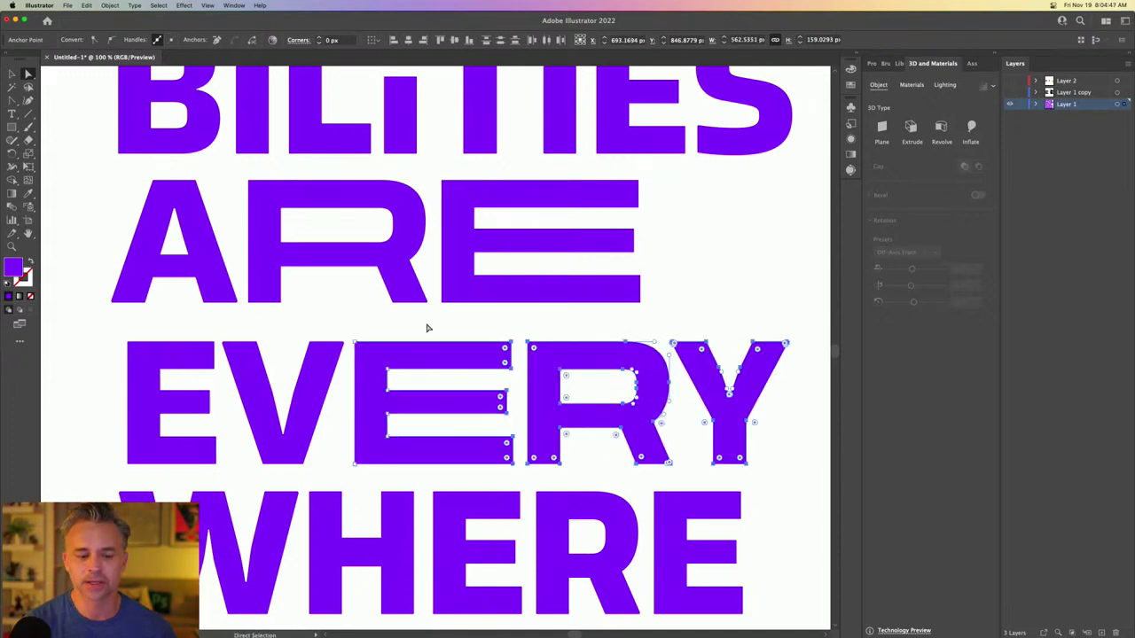
click(425, 325)
- Nudge the stem of the first E in EVERY left to align it with the left edge of the lines above
key(super+minus)
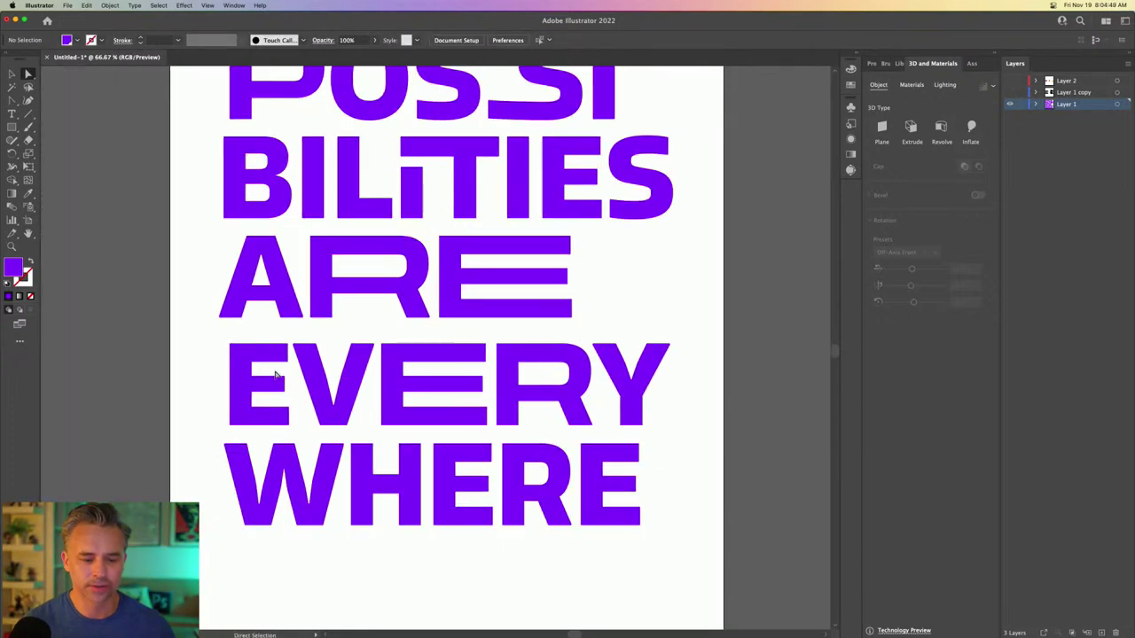
click(425, 382)
drag(213, 337, 263, 434)
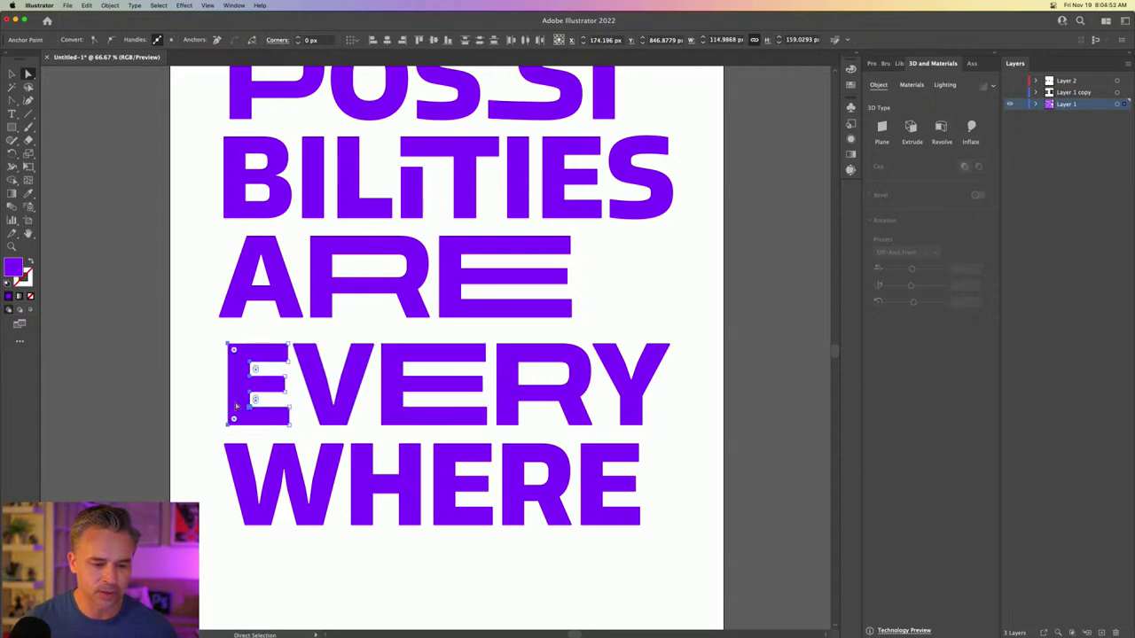
key(Left)
key(Left)
key(Left)
key(Left)
key(Left)
key(Left)
key(Left)
key(Left)
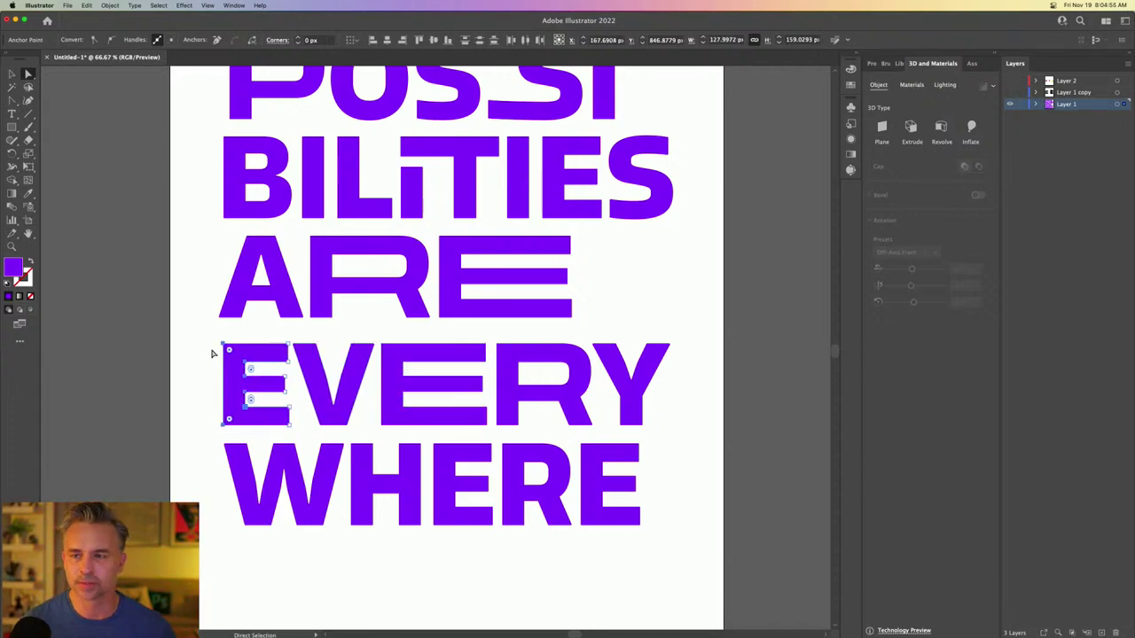
key(Left)
key(Left)
click(211, 355)
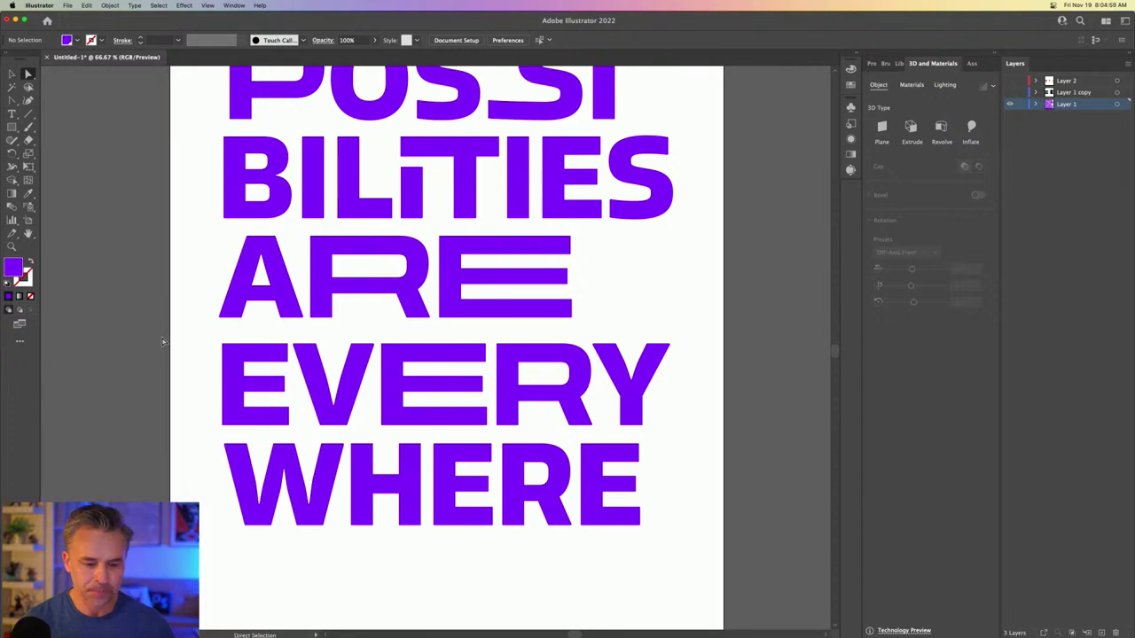
- Narrow the H of WHERE by shifting its right stem and ERE left, and extend the first E's arms to the right with RE
drag(385, 441, 700, 582)
key(shift+Right)
drag(457, 438, 664, 542)
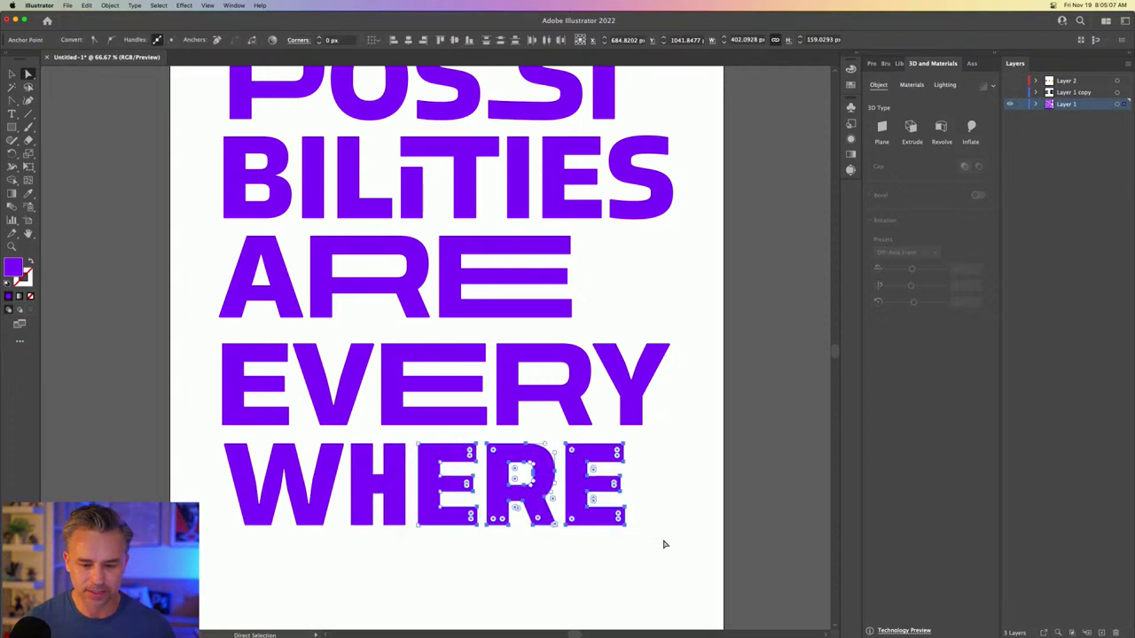
key(shift+Right)
key(shift+Right)
key(shift+Right)
key(shift+Right)
key(shift+Right)
key(shift+Right)
key(shift+Right)
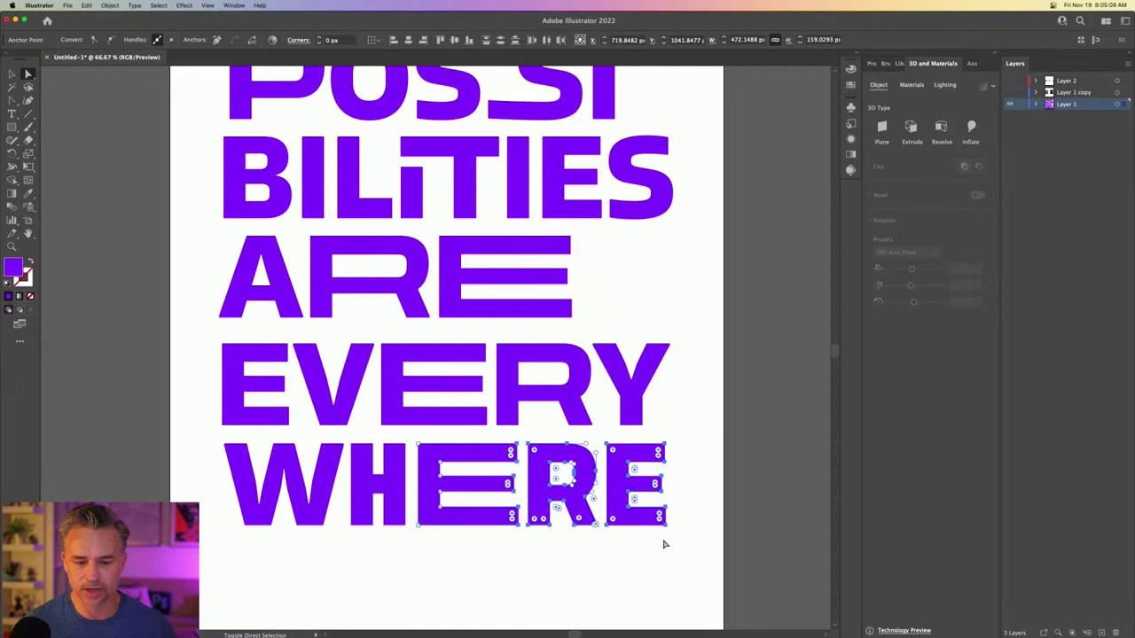
click(600, 327)
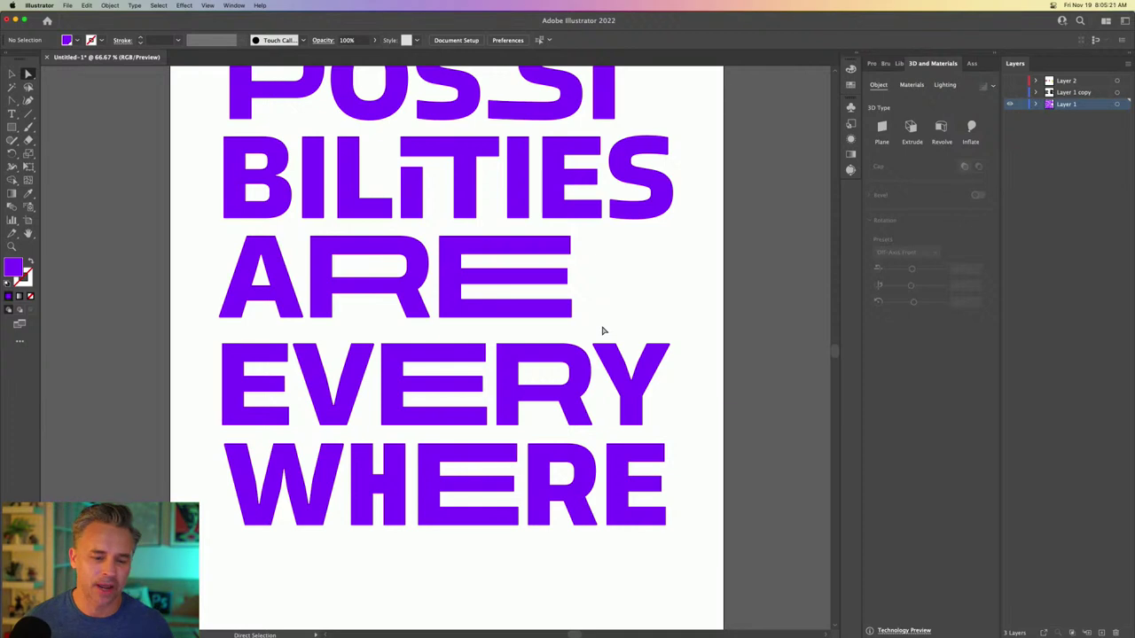
click(570, 308)
click(600, 300)
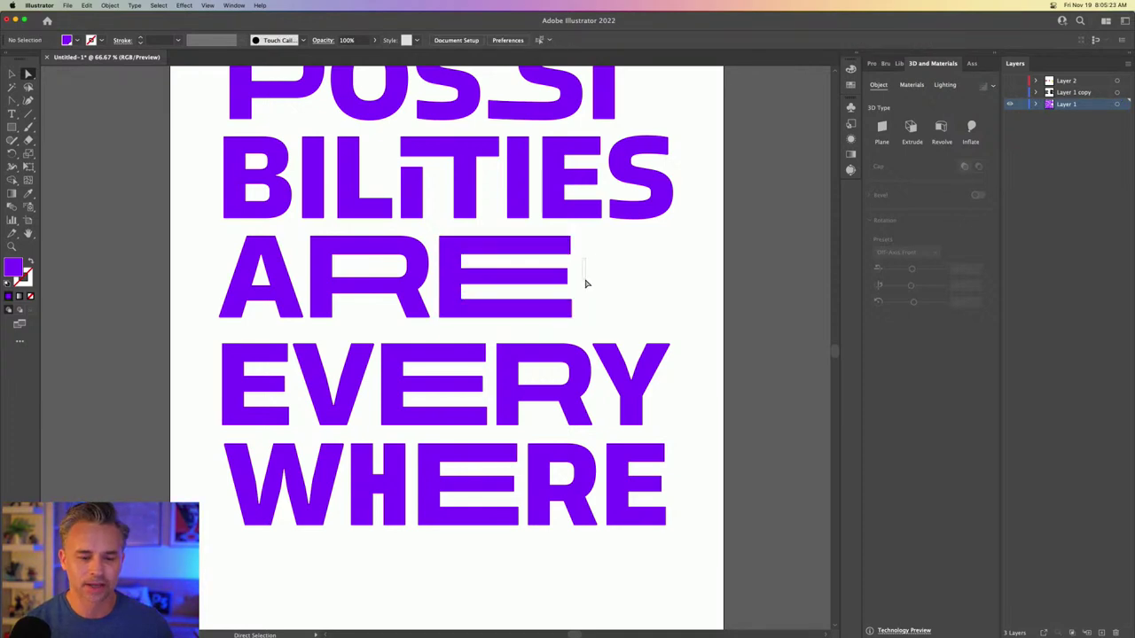
click(593, 297)
click(582, 258)
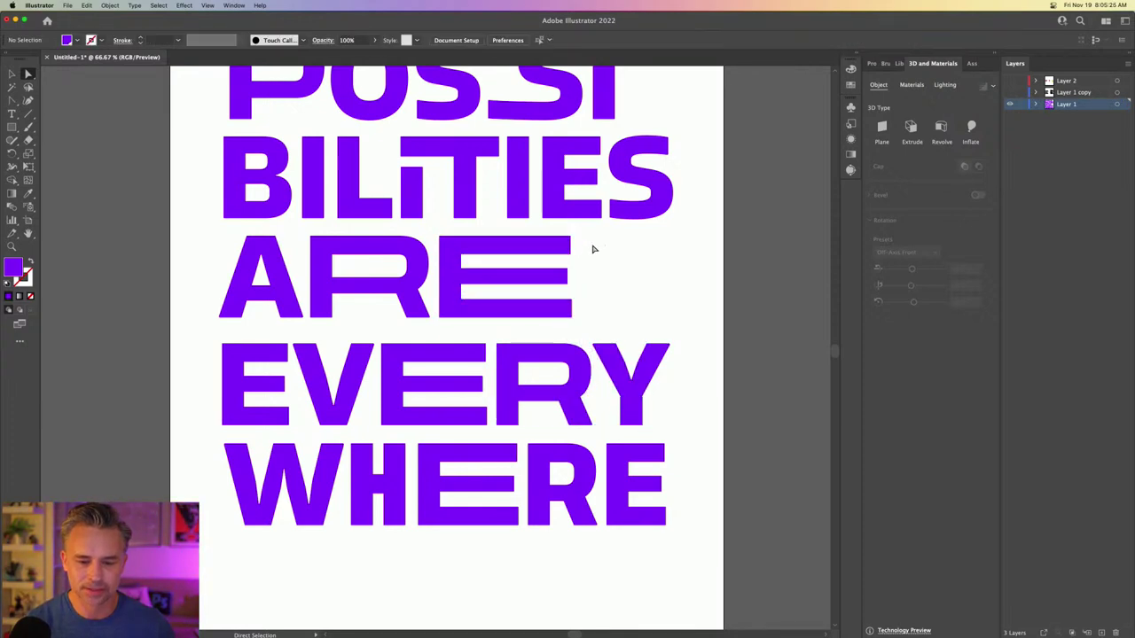
- Widen the P of POSSI slightly by shifting its bowl anchors and the letters OSSI to the right
drag(594, 249, 585, 375)
drag(271, 148, 625, 249)
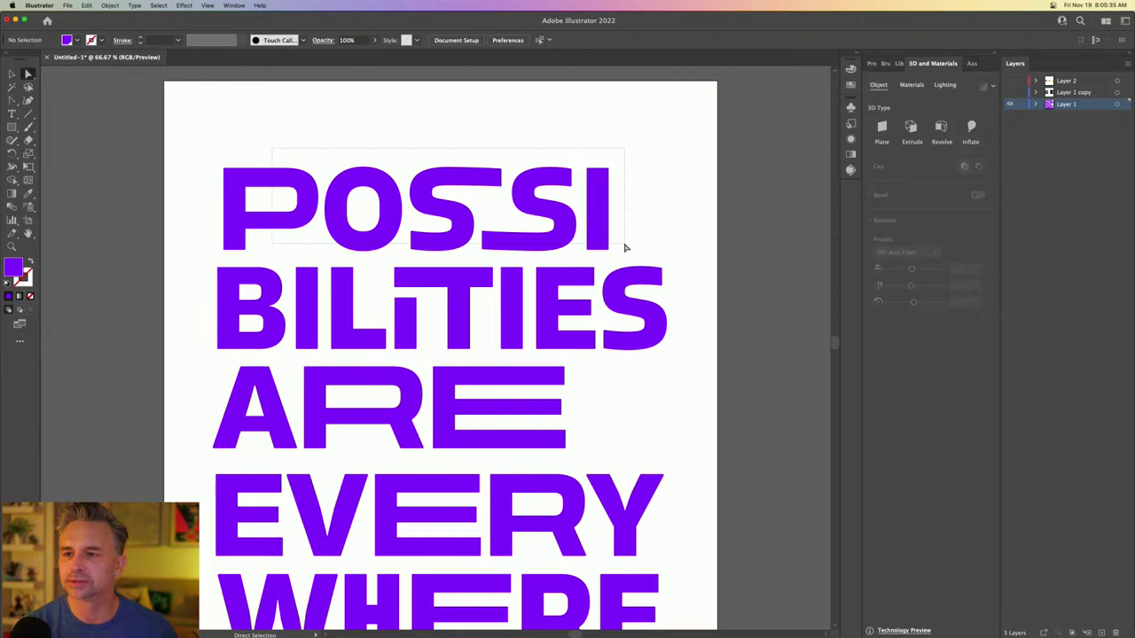
mouse_move(625, 249)
mouse_down()
mouse_move(625, 230)
mouse_move(625, 258)
mouse_up()
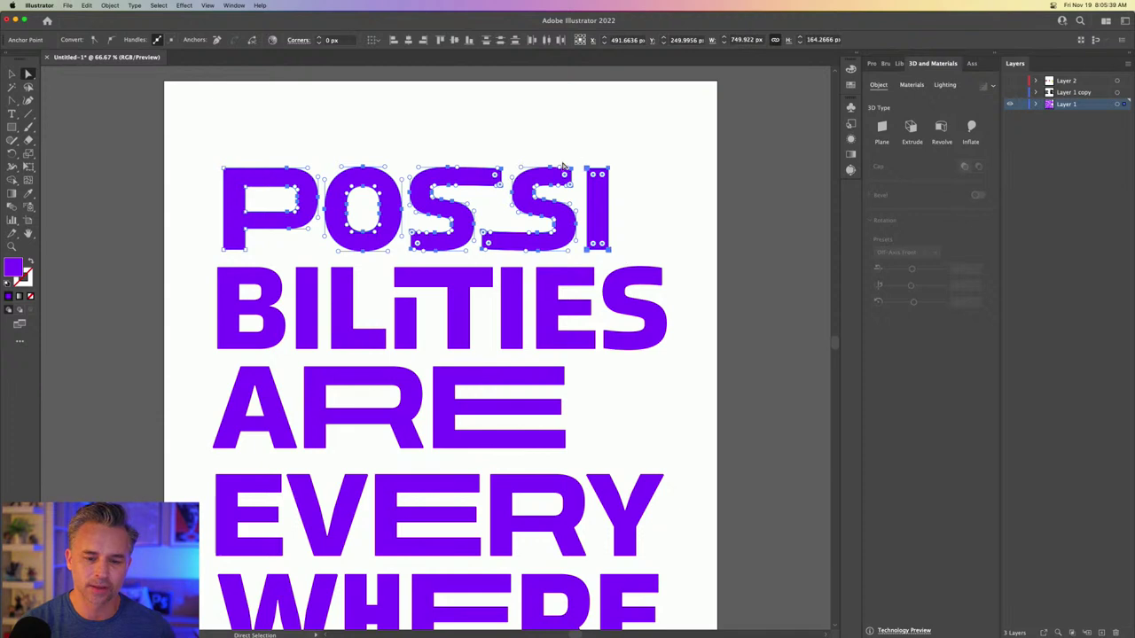
drag(592, 173, 638, 172)
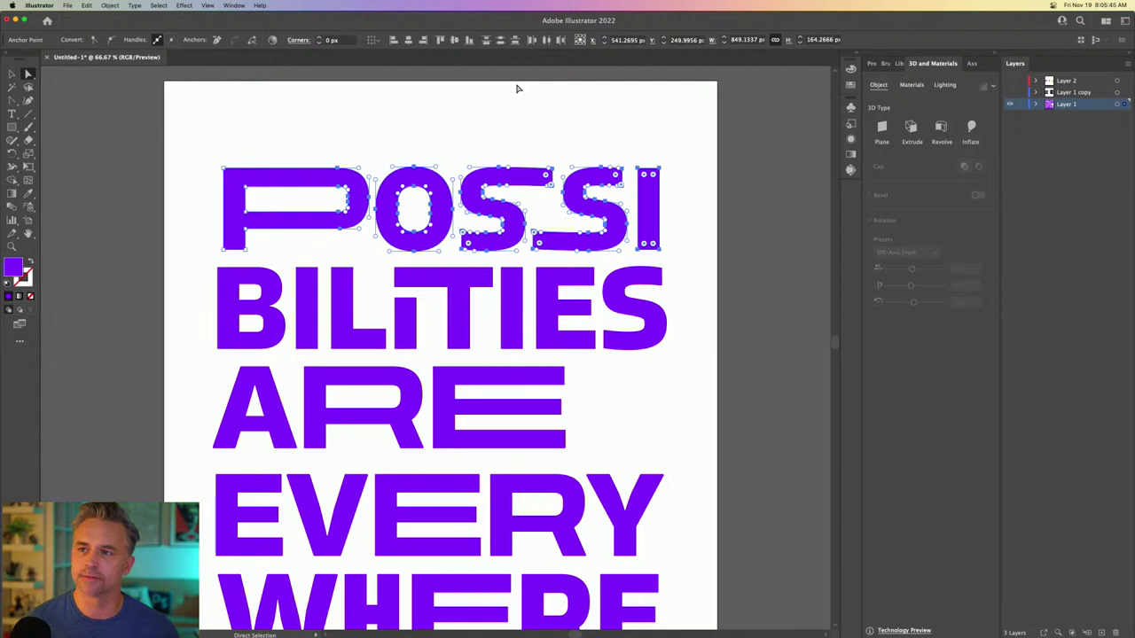
key(Right)
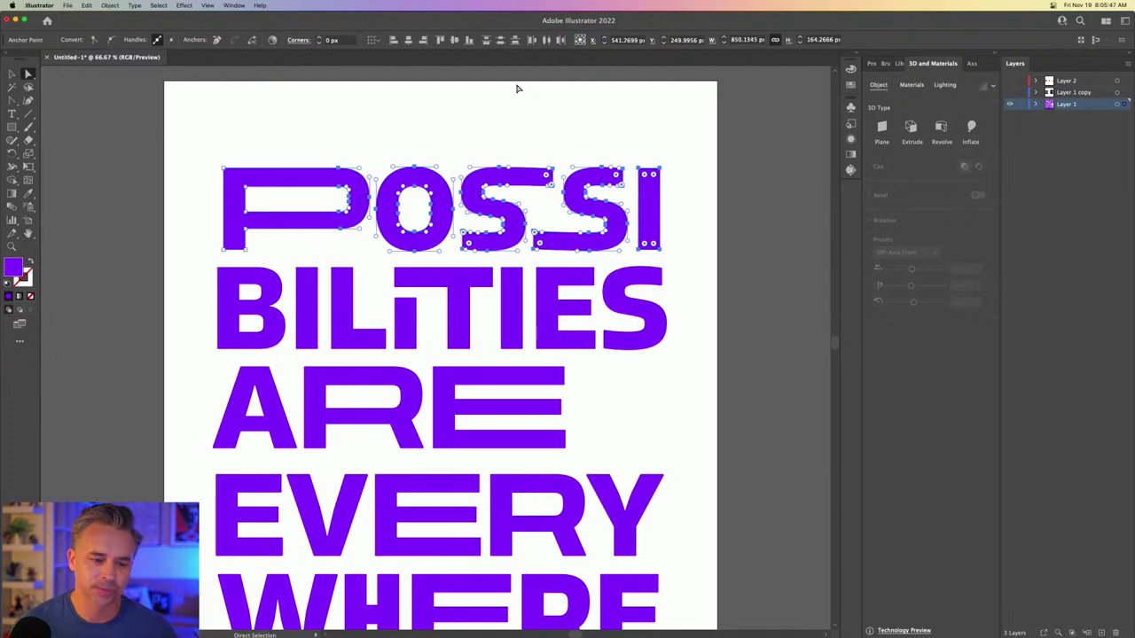
click(408, 121)
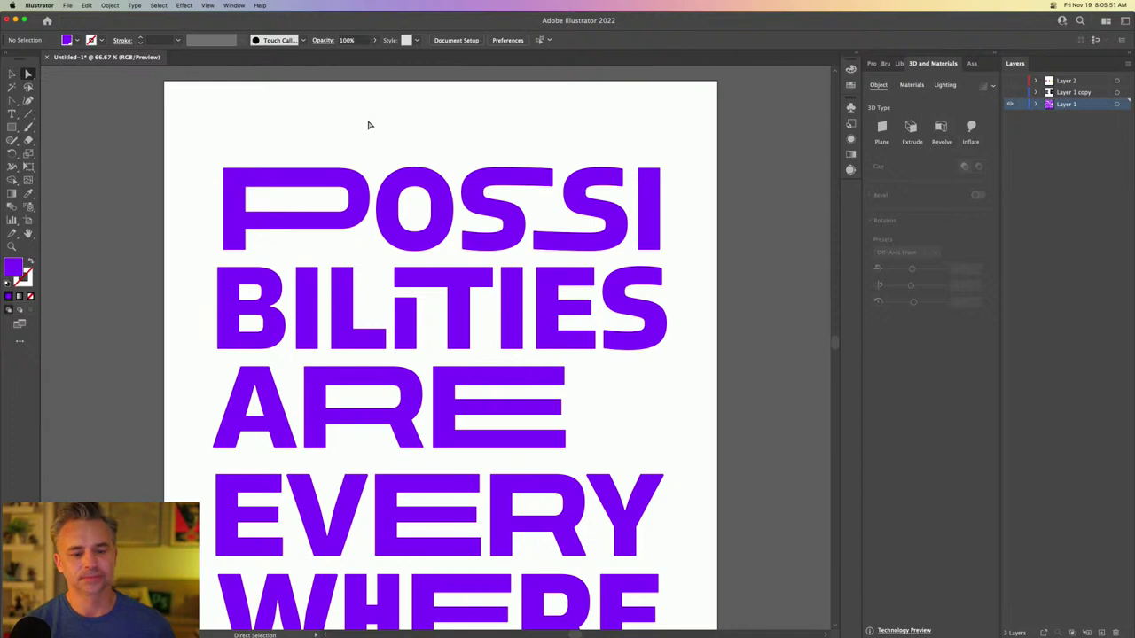
drag(282, 148, 620, 252)
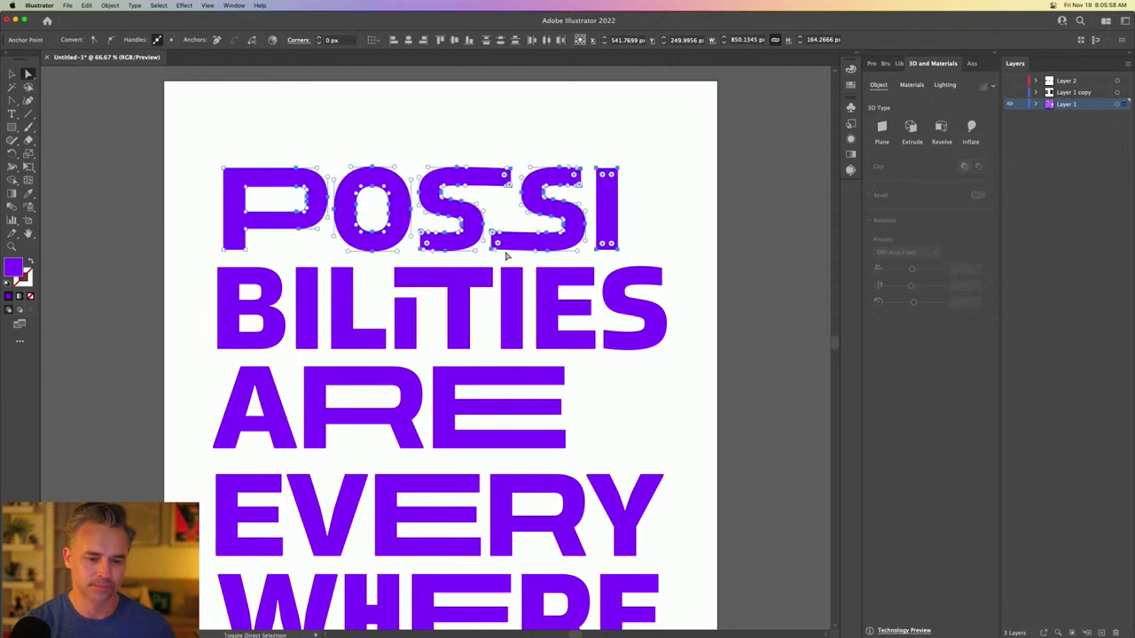
click(199, 236)
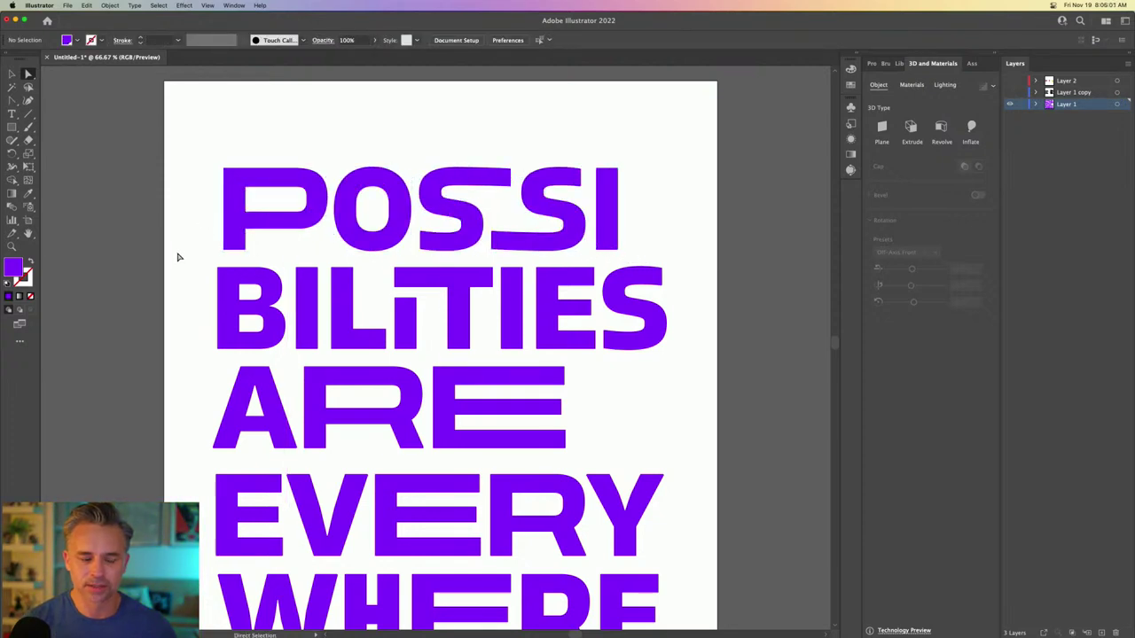
- Shorten the three arms of the E in ARE by moving their end anchors to the left
scroll(180, 244, down, 2)
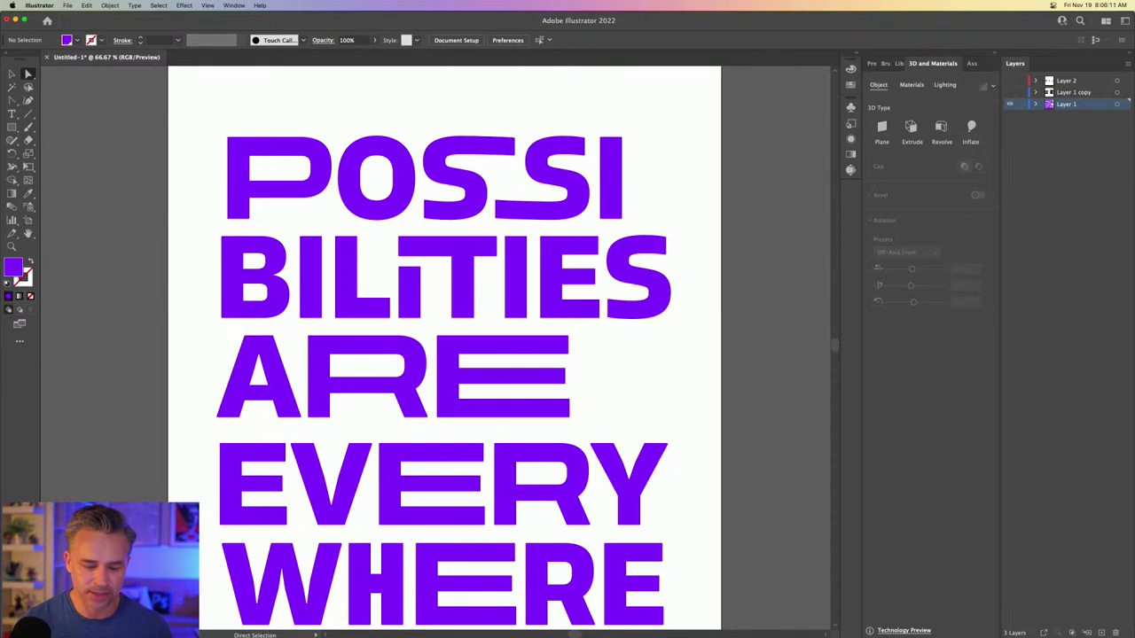
mouse_move(460, 628)
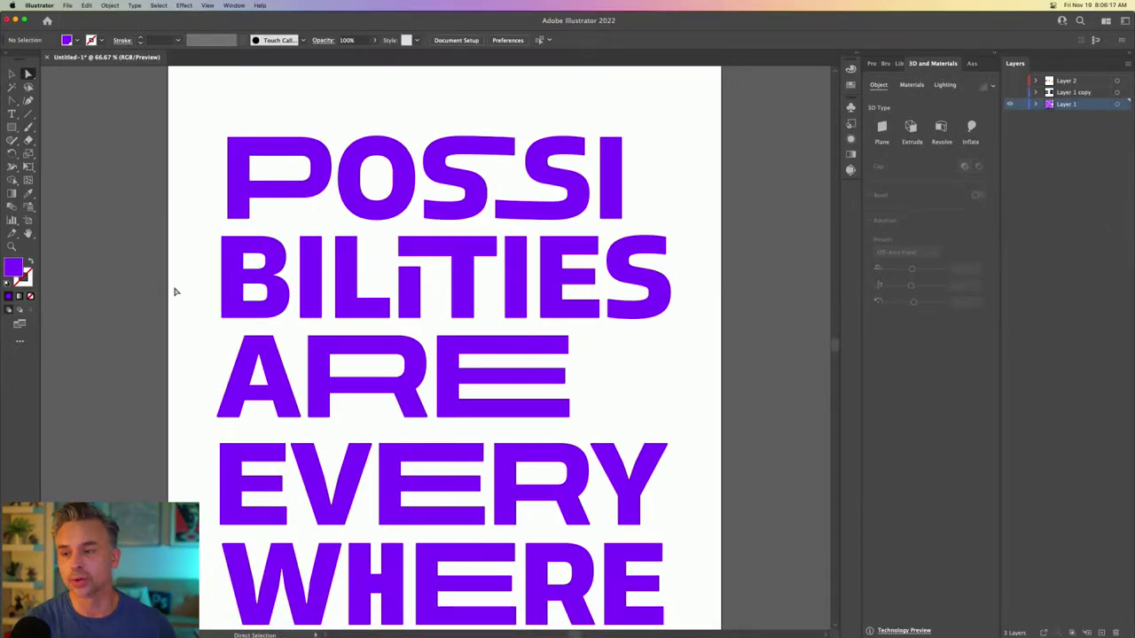
drag(511, 332, 603, 428)
key(shift+Left)
key(shift+Left)
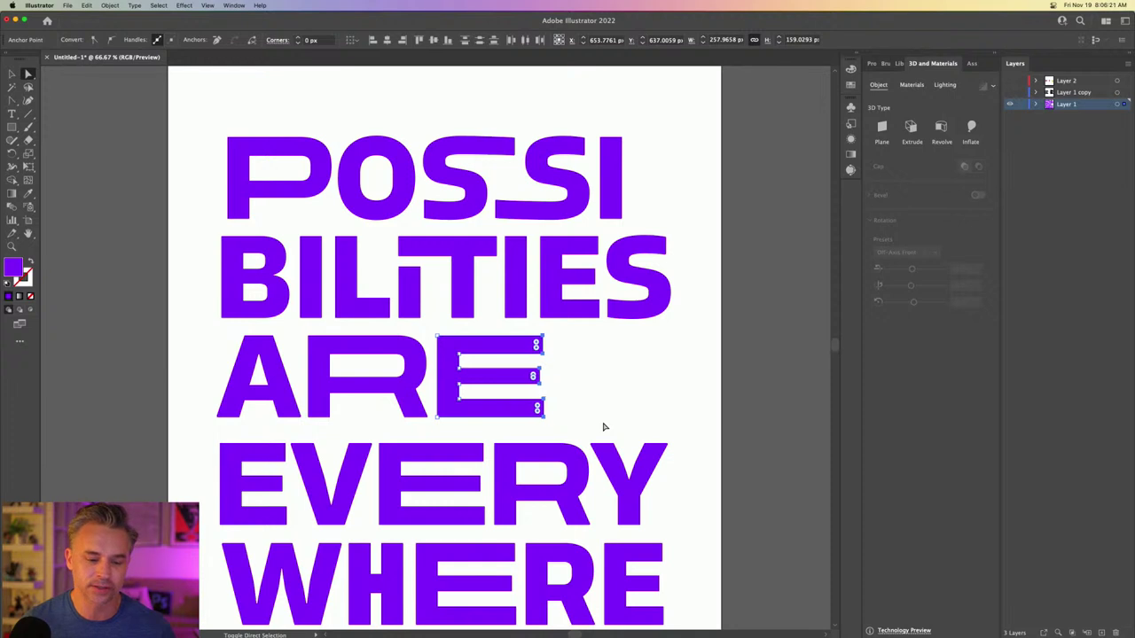
drag(407, 336, 408, 246)
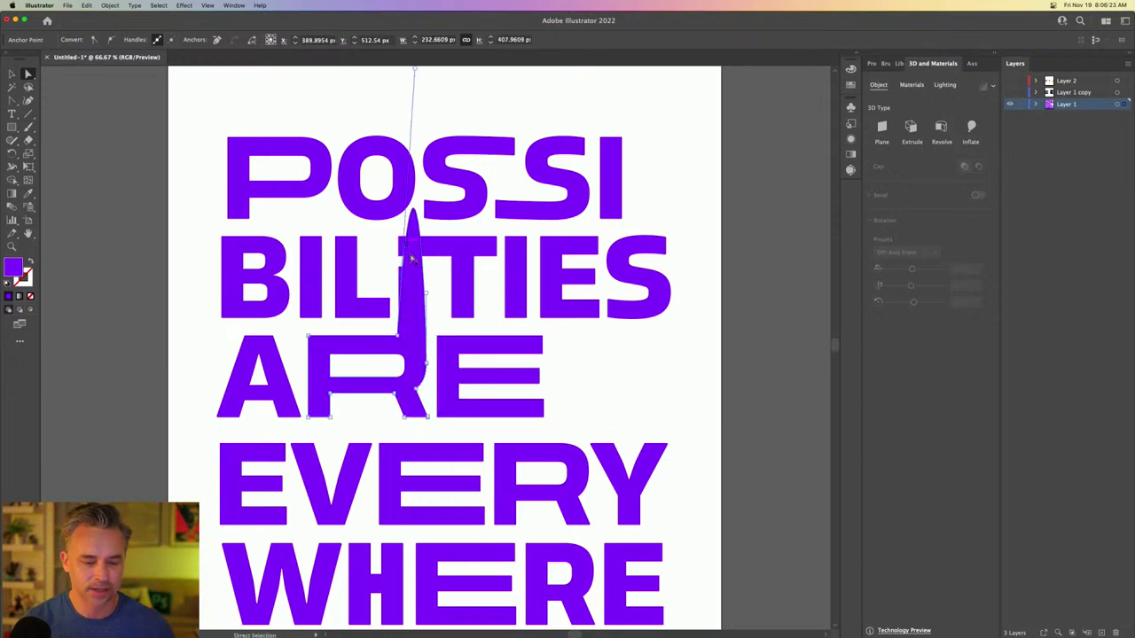
key(super+z)
click(171, 335)
- Widen the R of ARE slightly by shifting its bowl and leg anchors to the right together with the whole E
drag(171, 335, 173, 278)
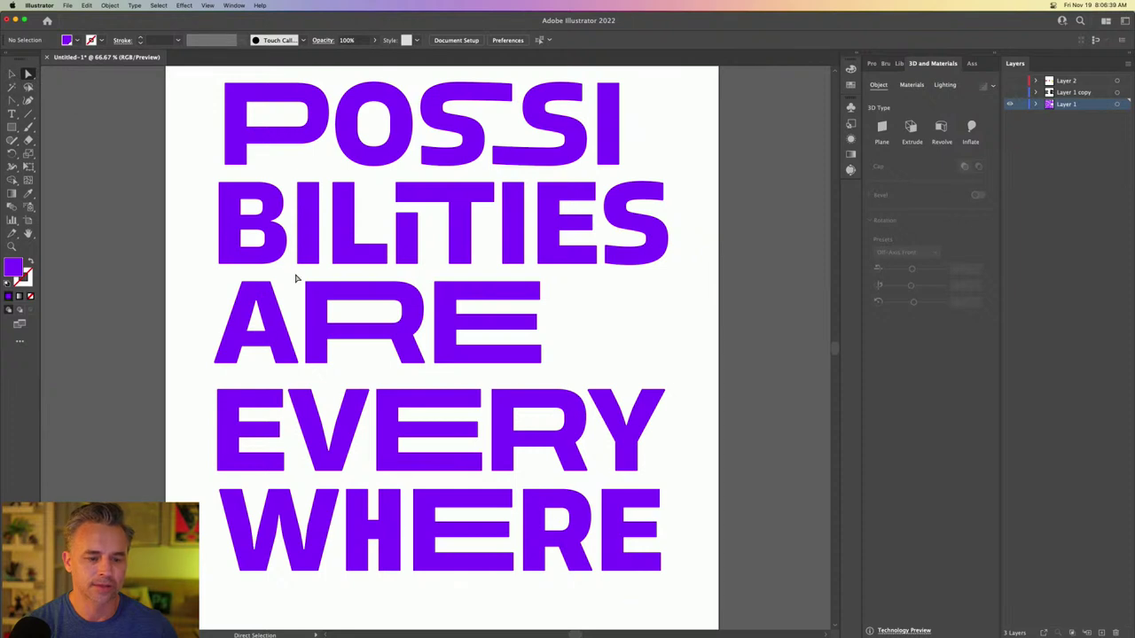
drag(417, 307, 594, 381)
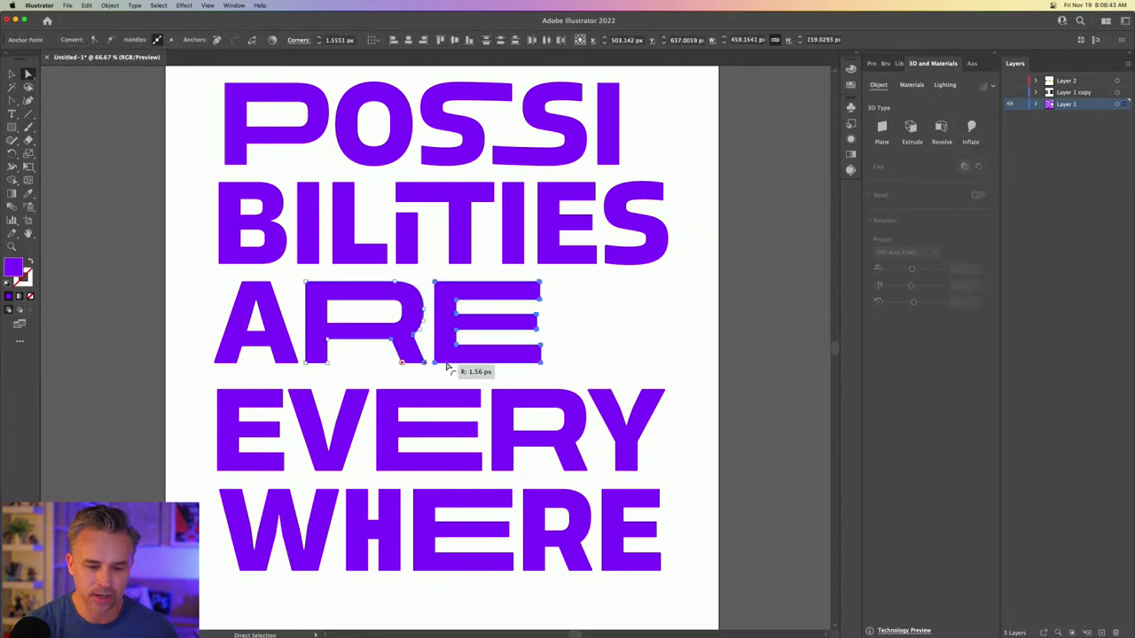
drag(365, 277, 567, 365)
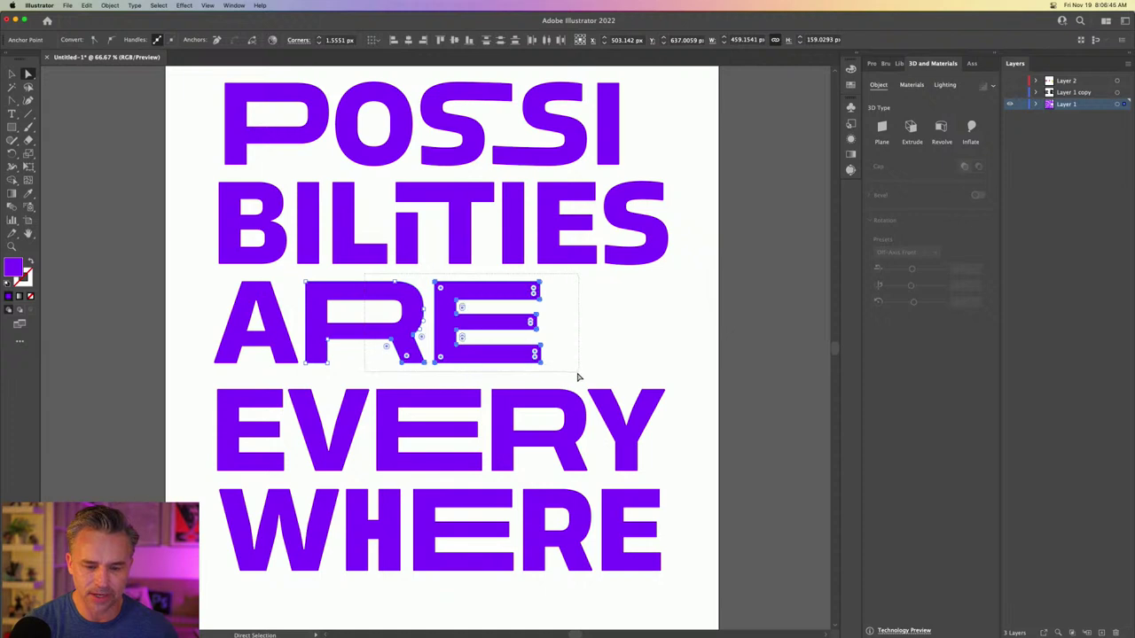
mouse_move(436, 361)
mouse_down()
mouse_move(552, 370)
mouse_move(418, 366)
mouse_up()
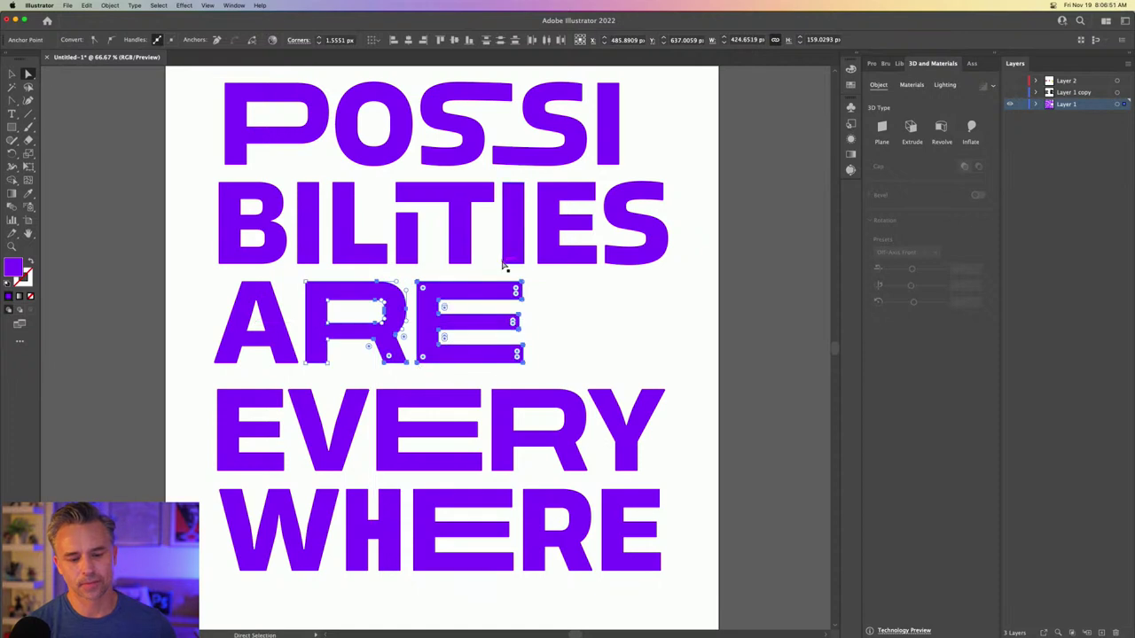
key(Right)
key(Right)
key(Right)
key(Right)
key(Right)
key(Right)
key(Right)
key(Right)
key(Right)
key(Right)
key(Right)
key(Right)
key(Right)
key(Right)
key(Right)
key(Right)
key(Right)
key(Right)
key(Right)
key(Right)
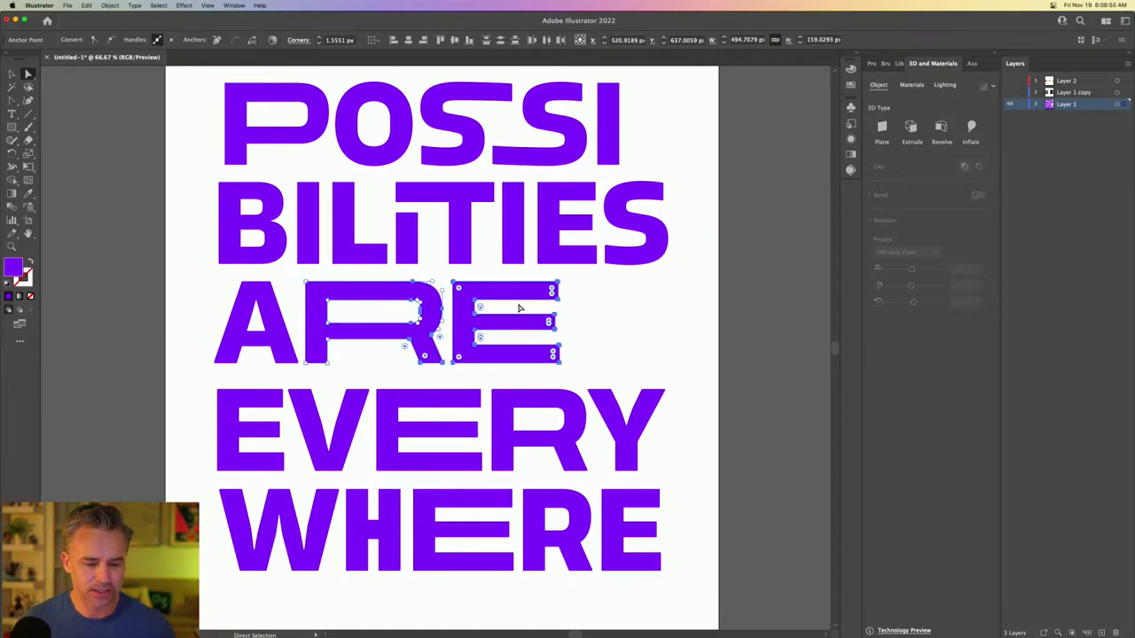
- Extend the three arms of the E in ARE to the right until they line up with the right edge of BILITIES
drag(503, 276, 612, 384)
key(Right)
key(Right)
key(Right)
key(Right)
key(Right)
key(Right)
key(Right)
key(Right)
key(Right)
key(Right)
key(Right)
key(Right)
key(Right)
key(Right)
key(Right)
key(Right)
key(Right)
key(Right)
key(Right)
key(Right)
key(Right)
key(Right)
key(Right)
key(Right)
key(Right)
key(Right)
key(Right)
key(Right)
key(Right)
key(Right)
key(Right)
key(Right)
key(Right)
key(Right)
key(Right)
key(Right)
key(Right)
key(Right)
key(Right)
key(Right)
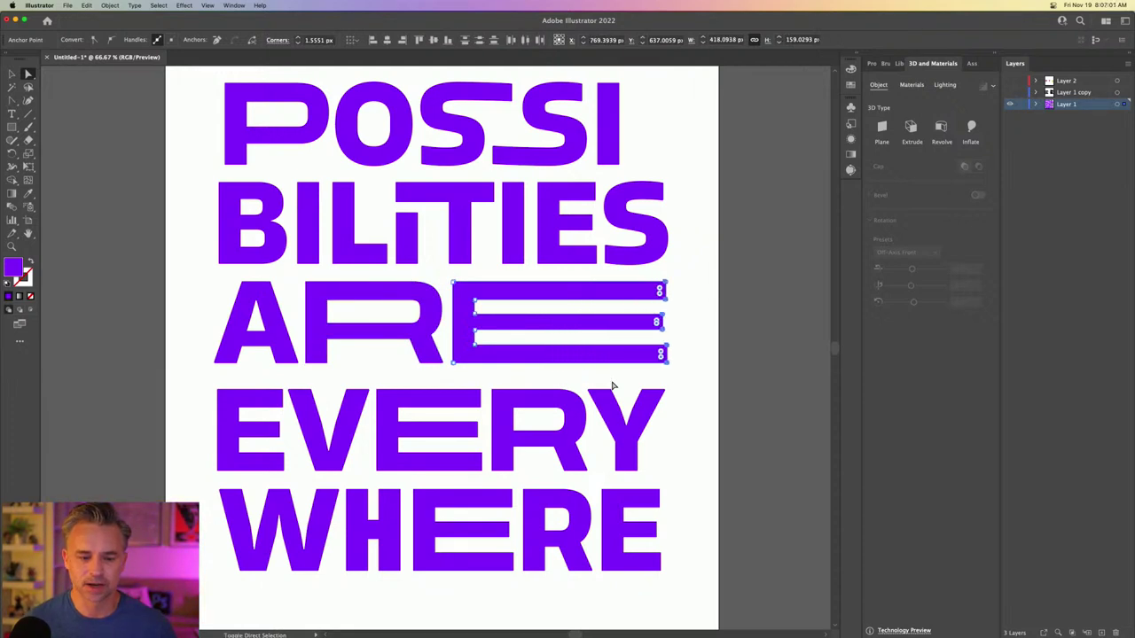
drag(422, 194, 420, 257)
key(super+z)
click(116, 293)
- Move the second S and the I of POSSI right as whole letters, opening a gap after the first S
key(super+minus)
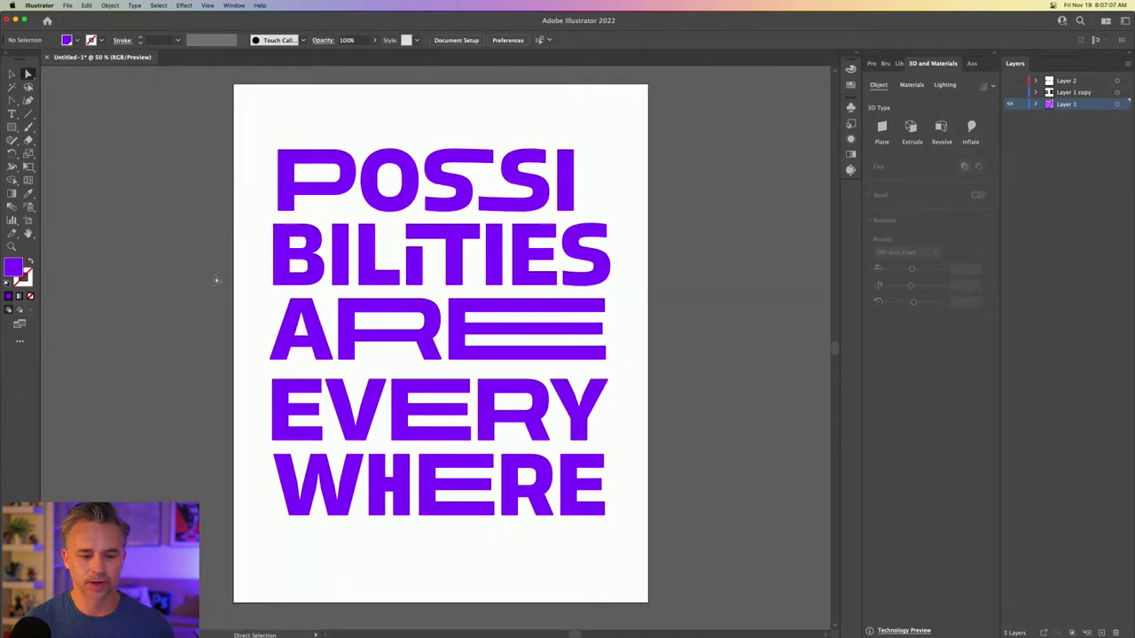
scroll(322, 146, up, 2)
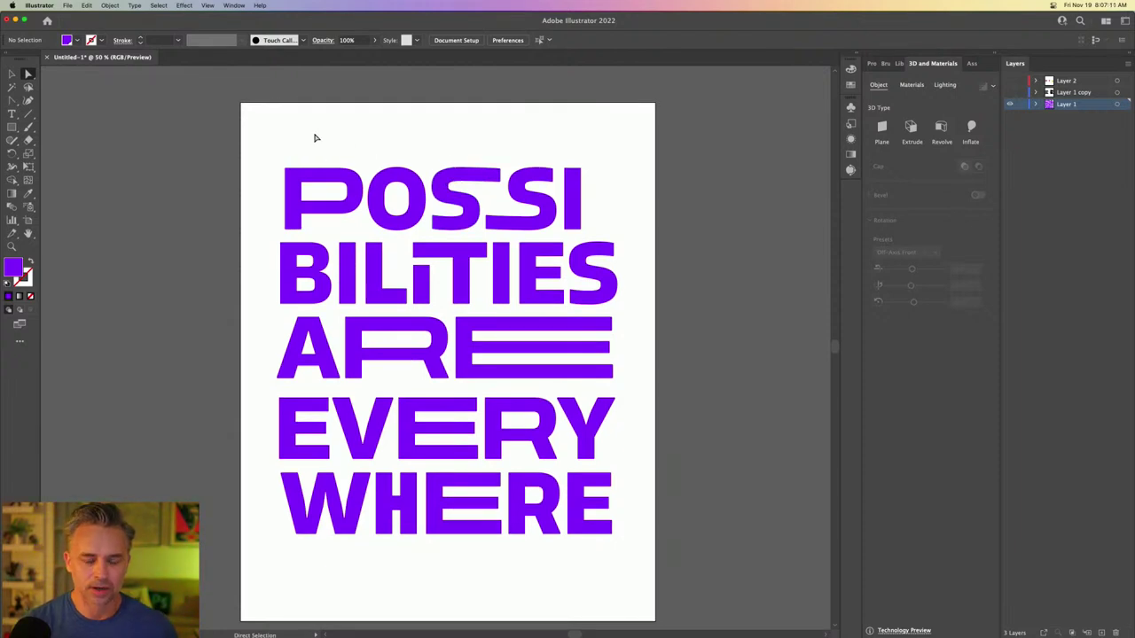
drag(317, 149, 484, 124)
key(super+equal)
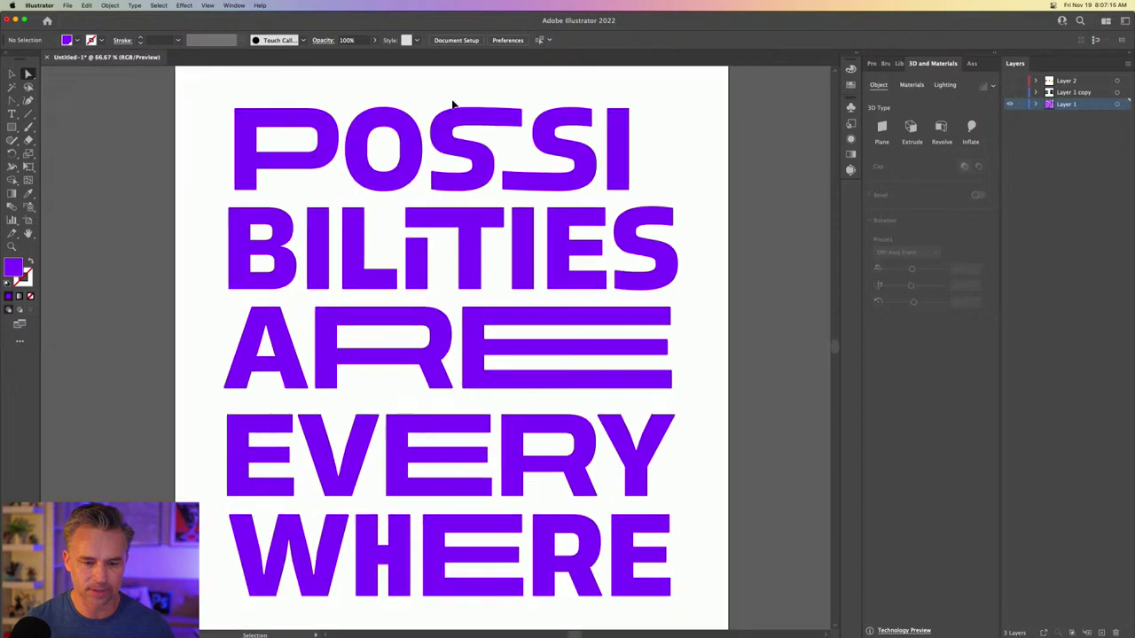
key(super+equal)
scroll(488, 362, up, 5)
scroll(355, 418, right, 3)
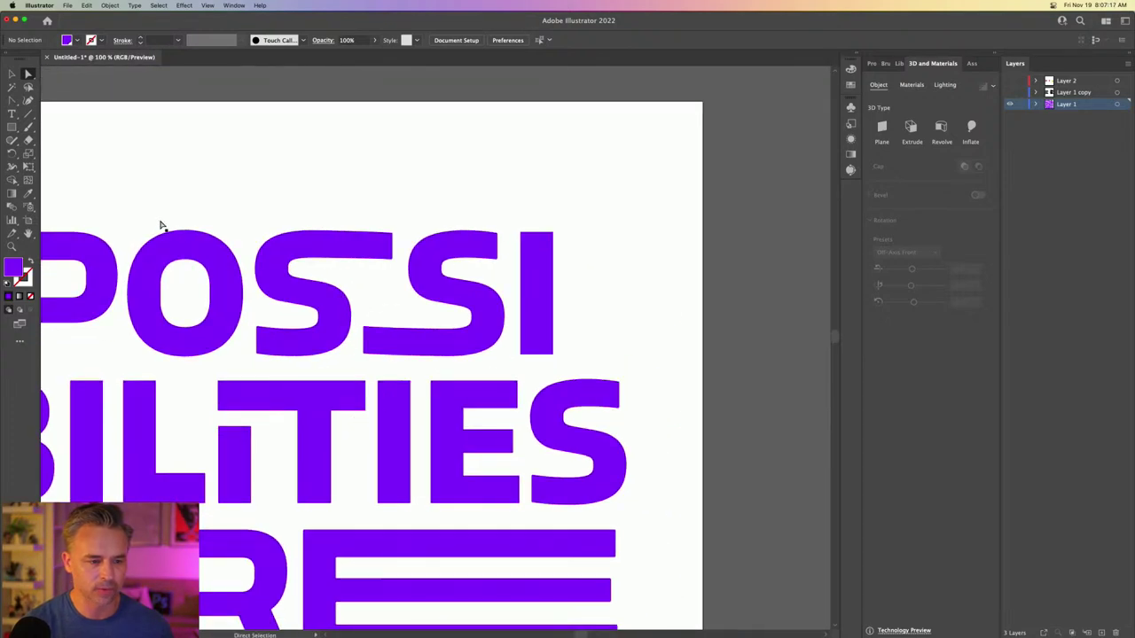
drag(451, 222, 540, 316)
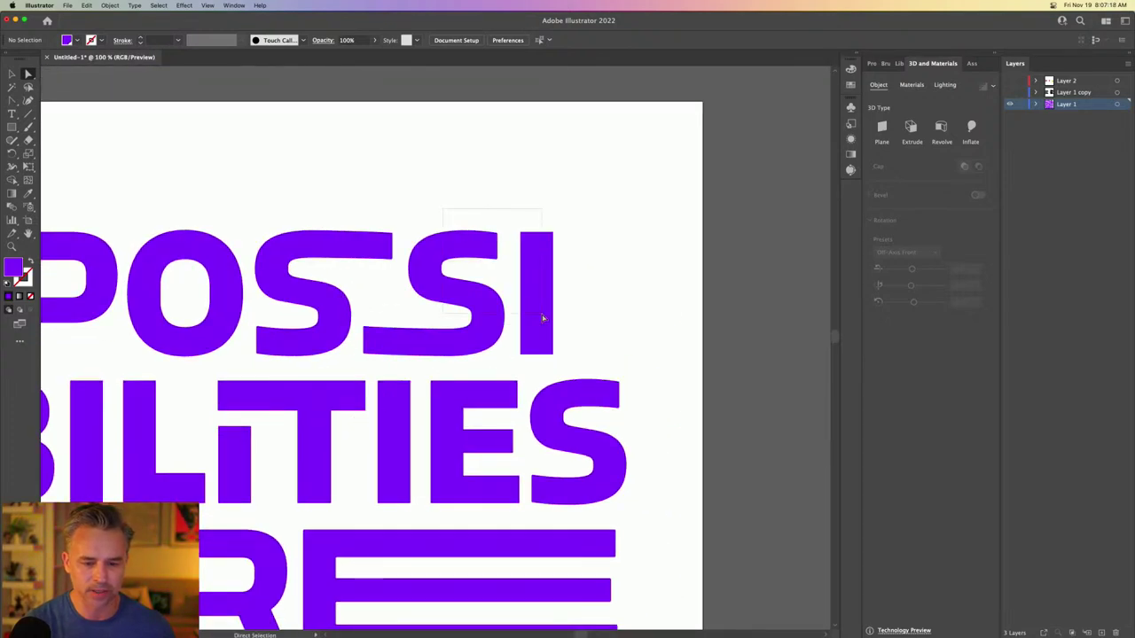
click(11, 74)
click(375, 172)
drag(431, 184, 506, 288)
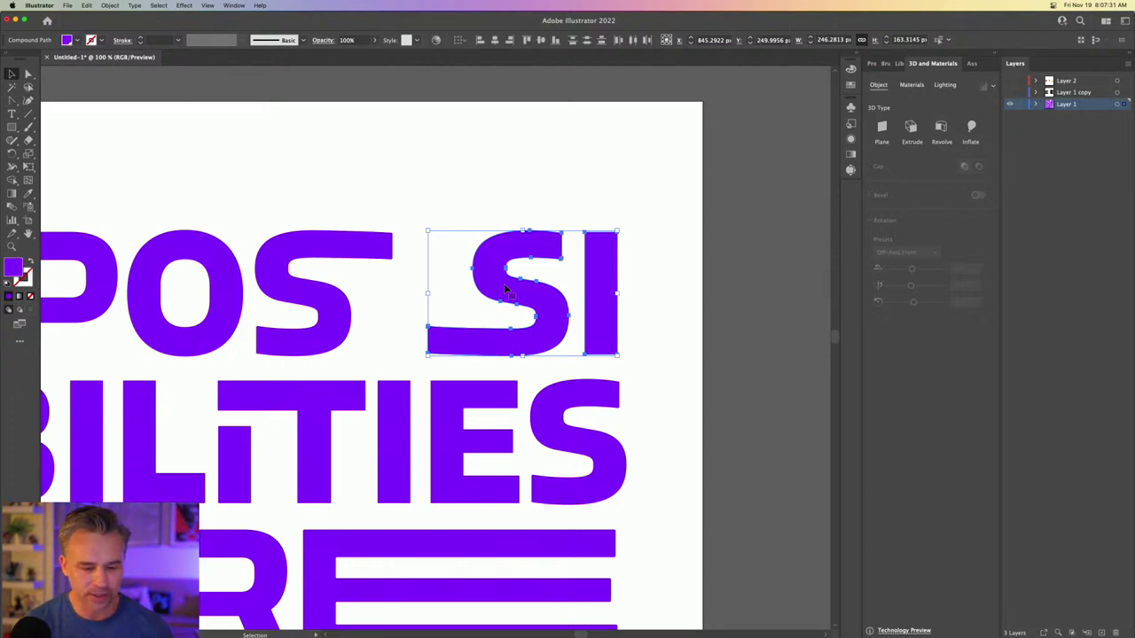
- Extend the upper arm of the first S in POSSI about 58 px straight to the right
key(a)
drag(358, 210, 424, 284)
shift+drag(393, 236, 435, 237)
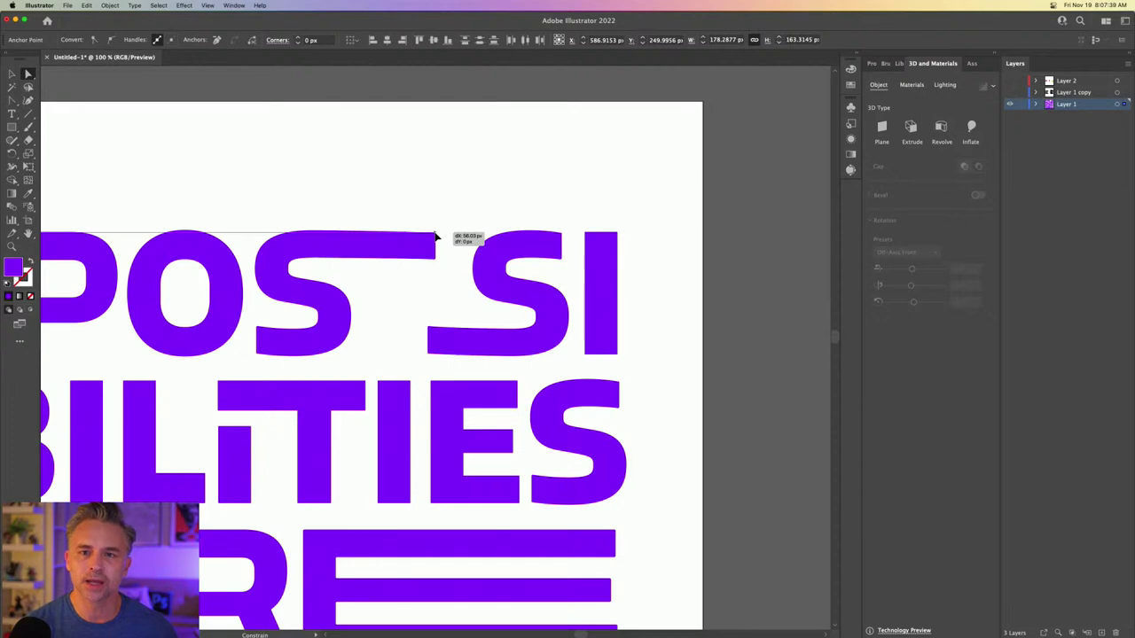
shift+drag(436, 236, 435, 236)
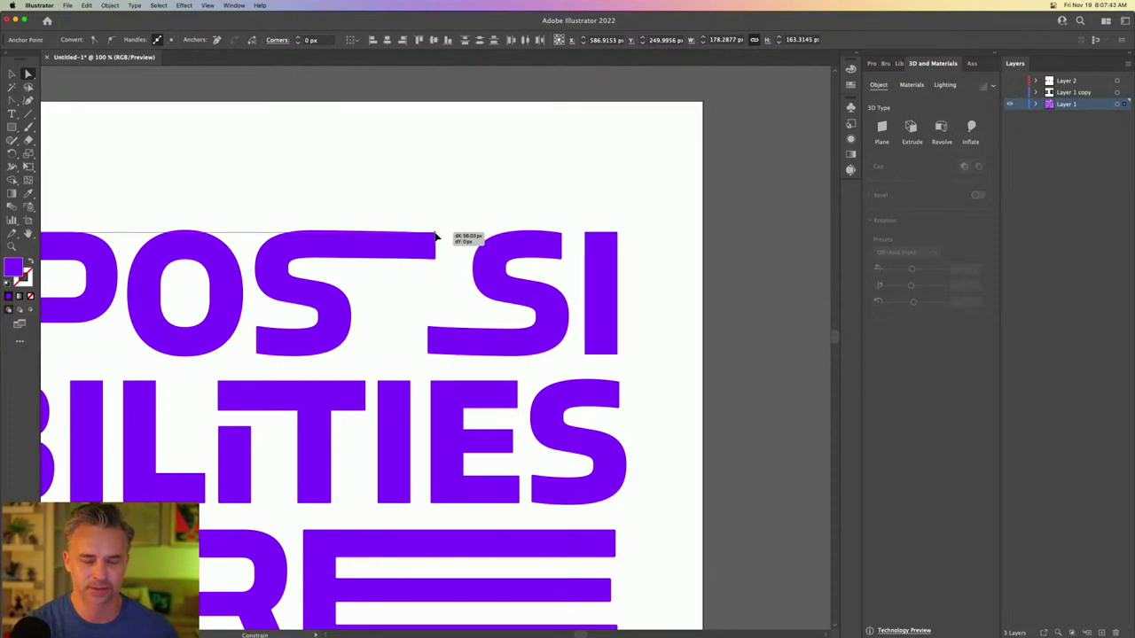
shift+drag(435, 236, 435, 236)
click(429, 335)
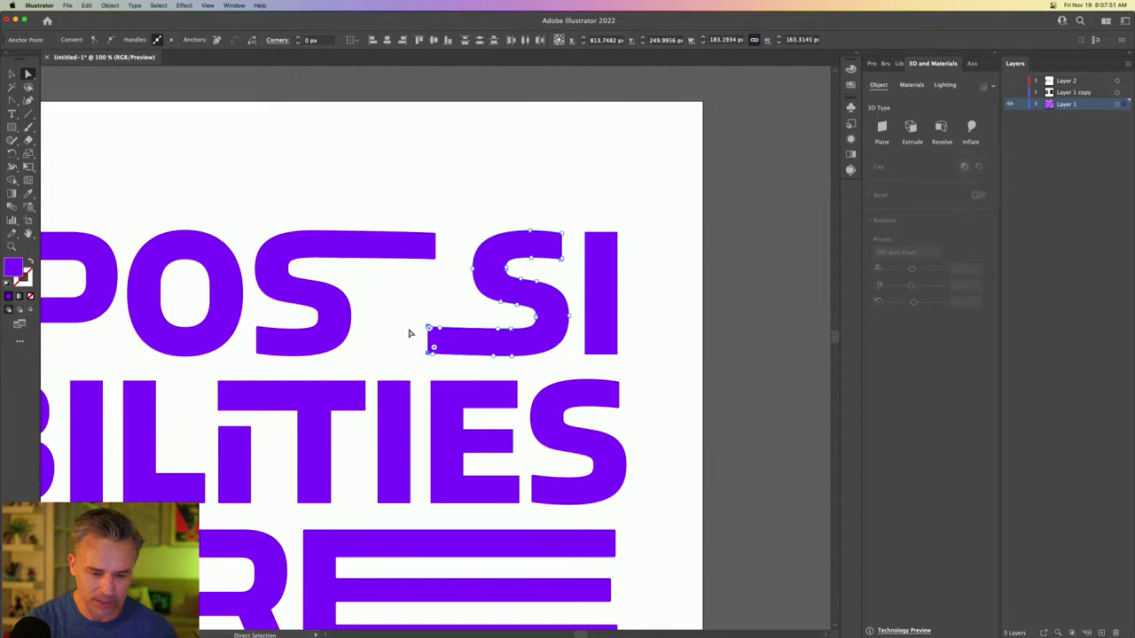
click(413, 330)
scroll(426, 347, up, 5)
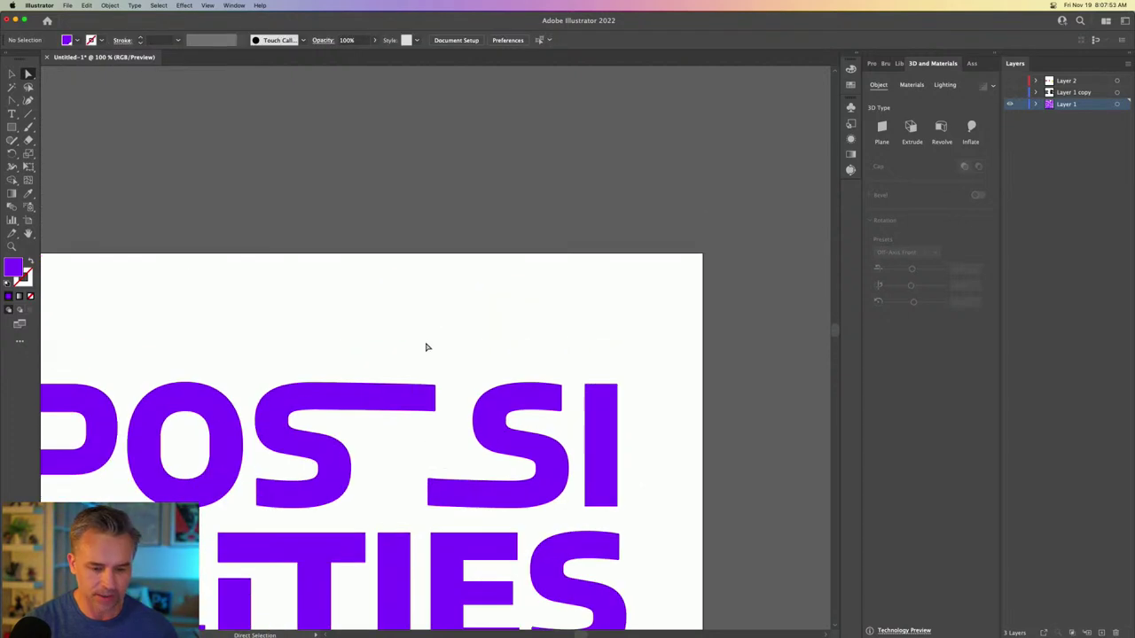
scroll(436, 473, down, 1)
scroll(436, 473, down, 4)
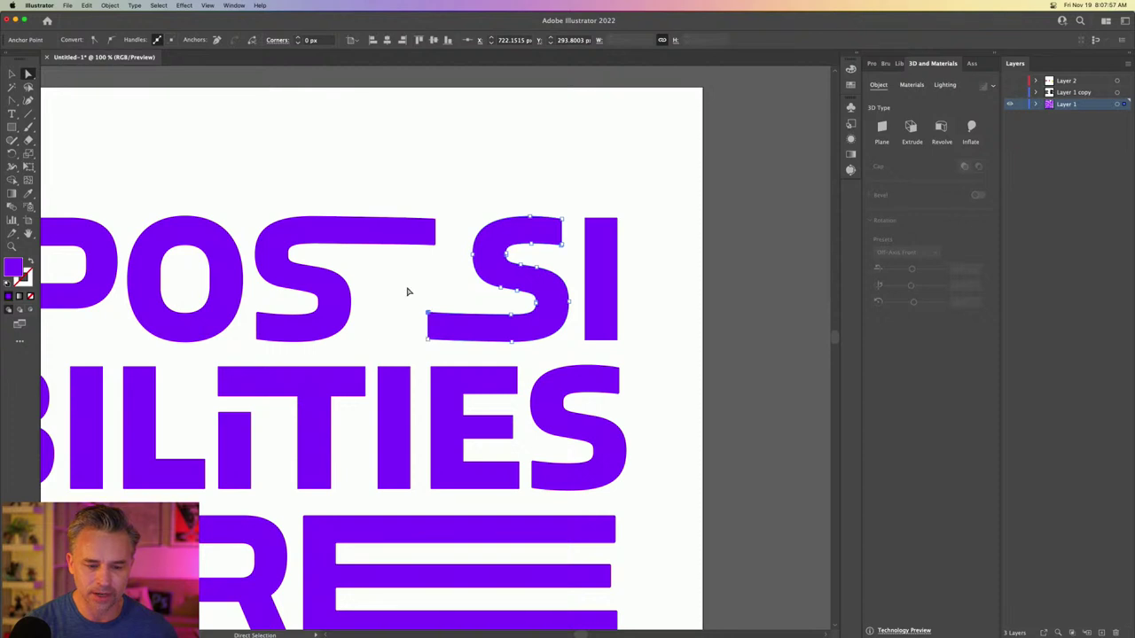
- Set the anchor point, handle and bounding box display size to Max in the Selection & Anchor Display preferences
click(39, 5)
mouse_move(62, 33)
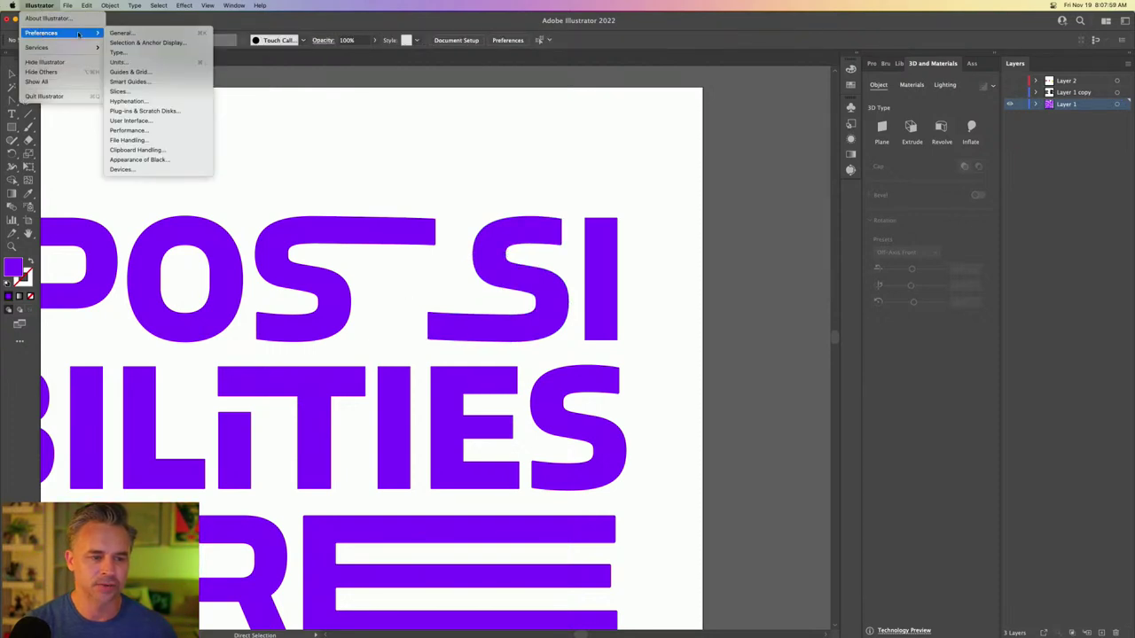
click(119, 33)
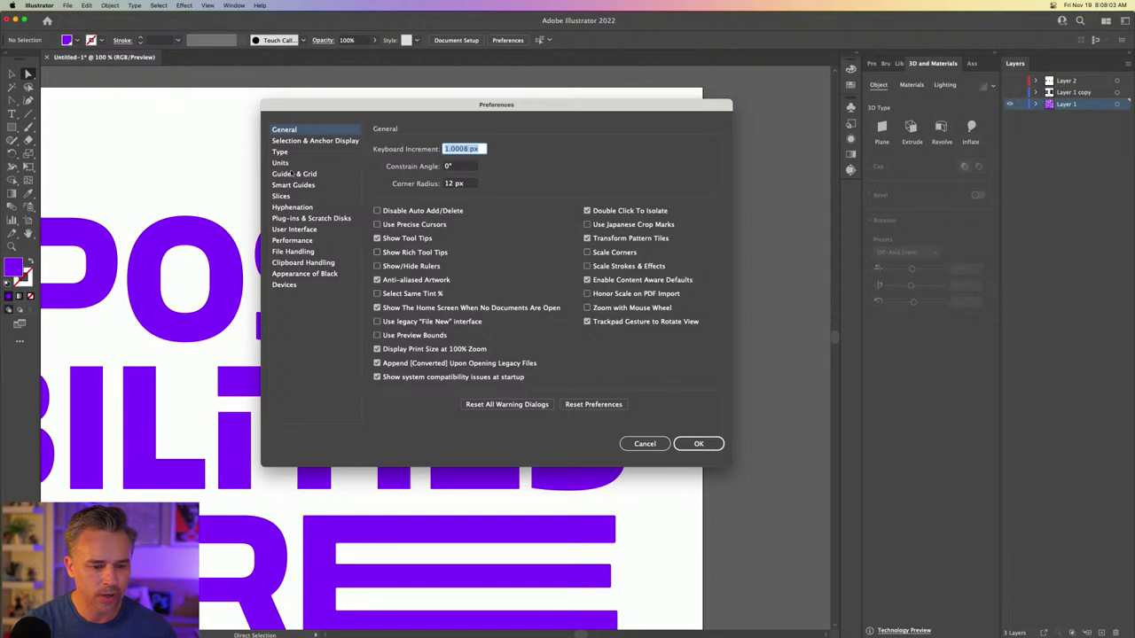
click(315, 141)
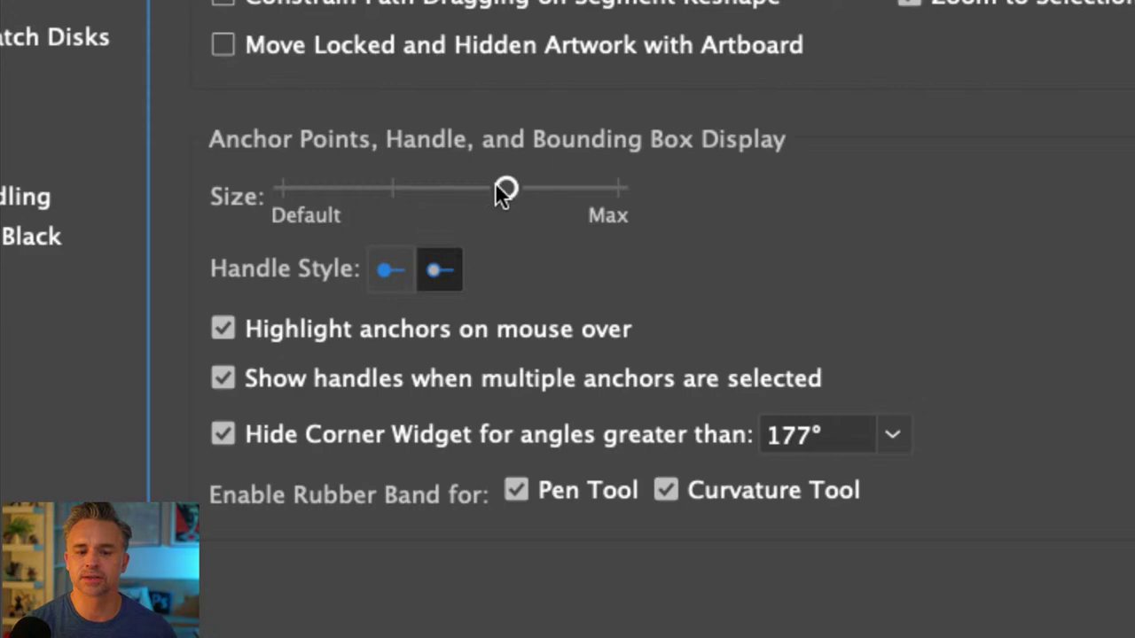
drag(503, 191, 723, 194)
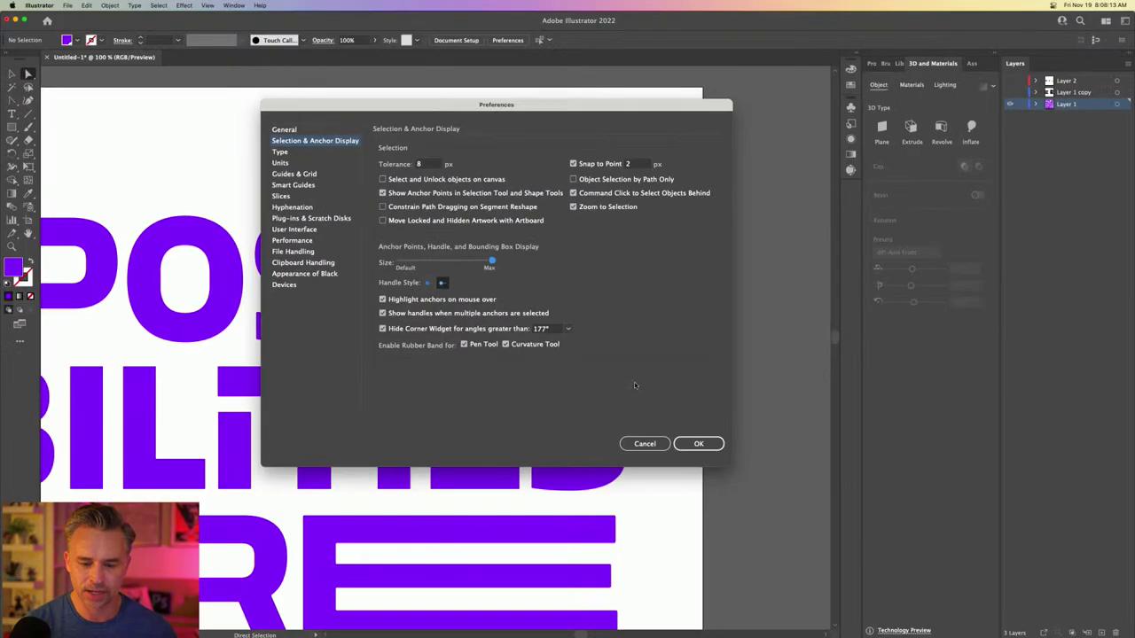
click(698, 444)
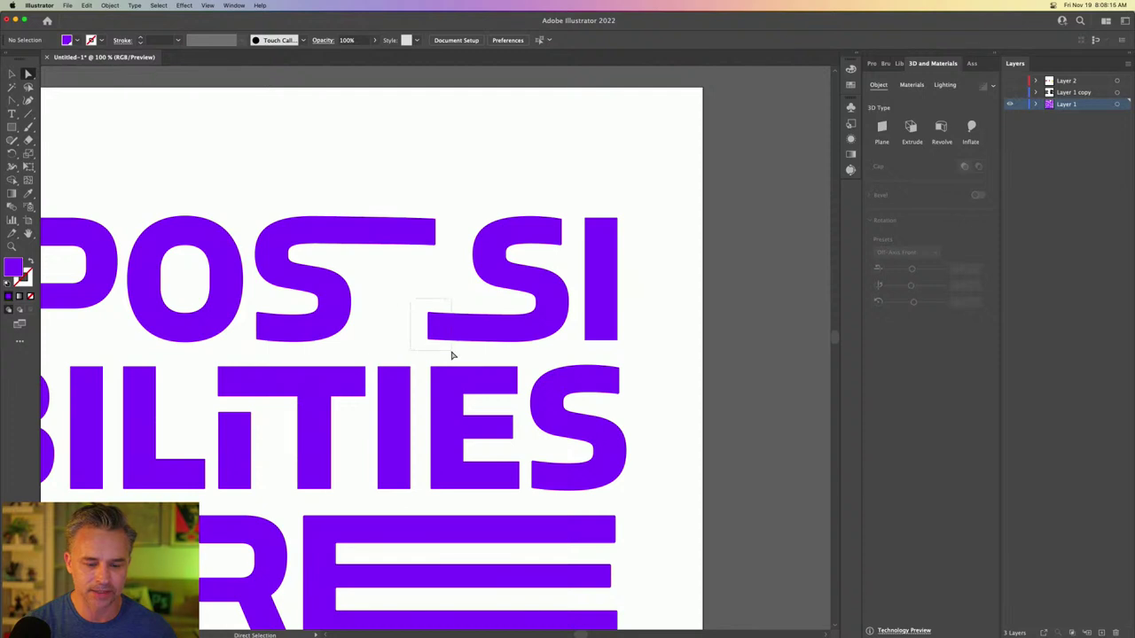
drag(451, 352, 436, 350)
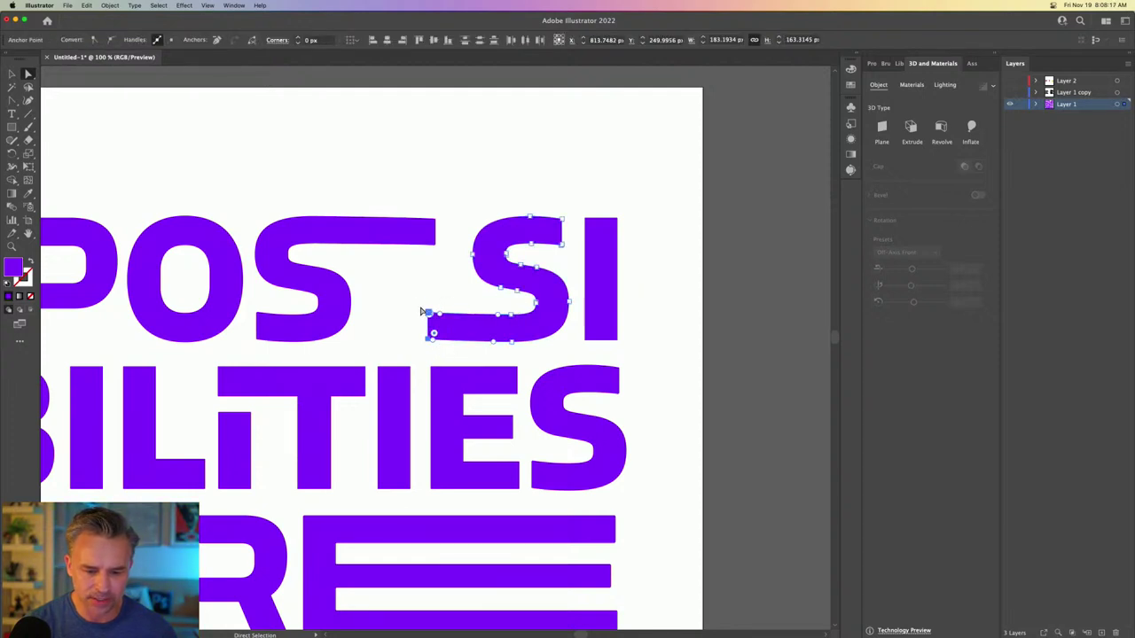
click(429, 337)
click(405, 332)
drag(397, 306, 436, 358)
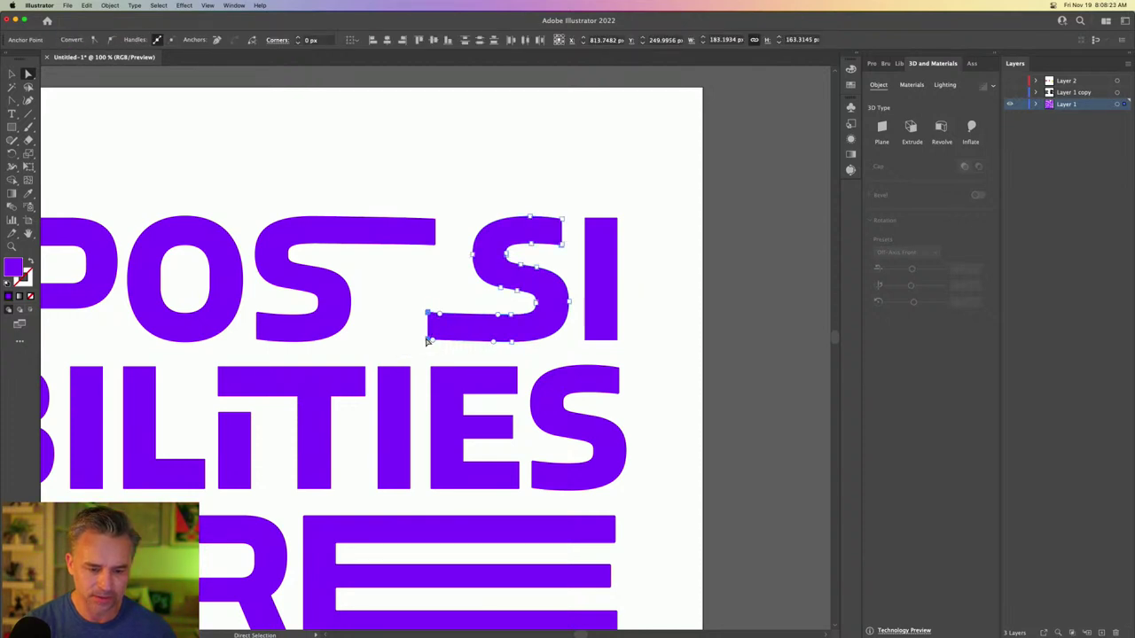
click(396, 336)
- Stretch the lower arm of the second S in POSSI left toward the foot of the first S
key(super+equal)
key(super+equal)
key(super+equal)
key(super+equal)
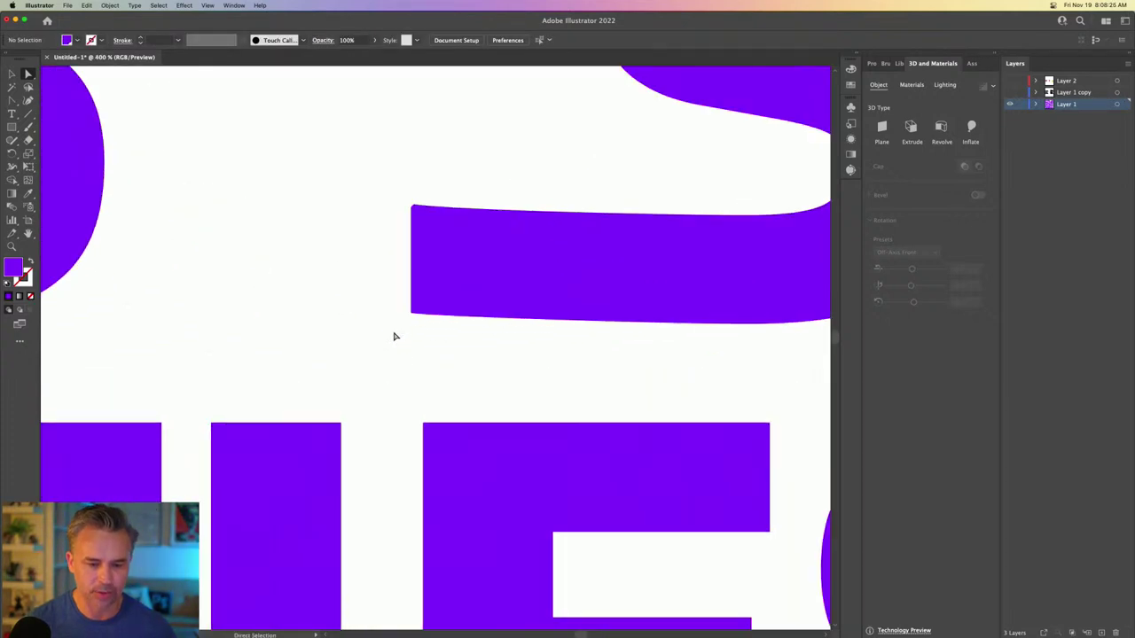
drag(357, 291, 478, 376)
drag(370, 182, 456, 355)
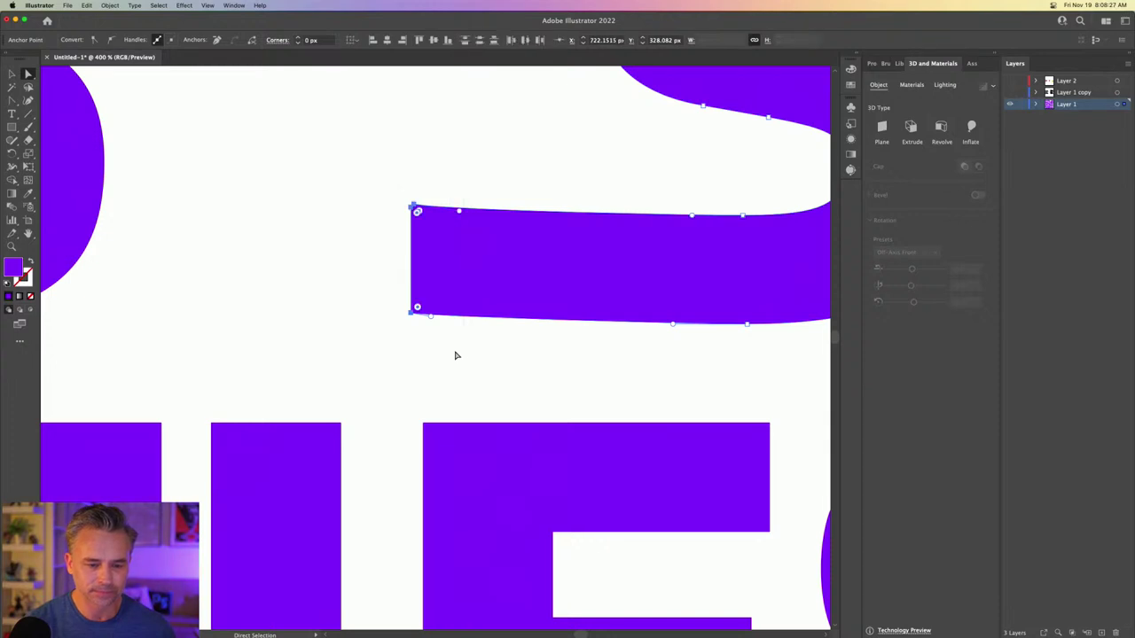
drag(325, 169, 462, 213)
drag(382, 186, 472, 343)
drag(379, 192, 488, 354)
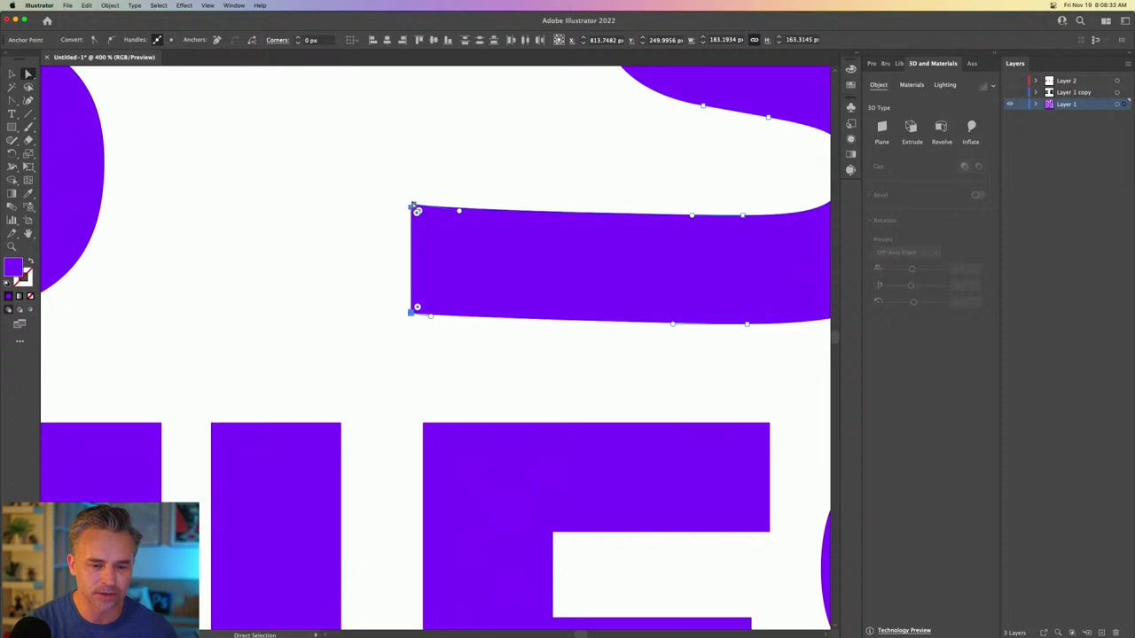
drag(413, 206, 182, 213)
- Nudge the end of the second S's lower arm slightly further left to tighten its gap to the first S
key(super+minus)
key(super+minus)
key(super+minus)
key(super+minus)
key(super+minus)
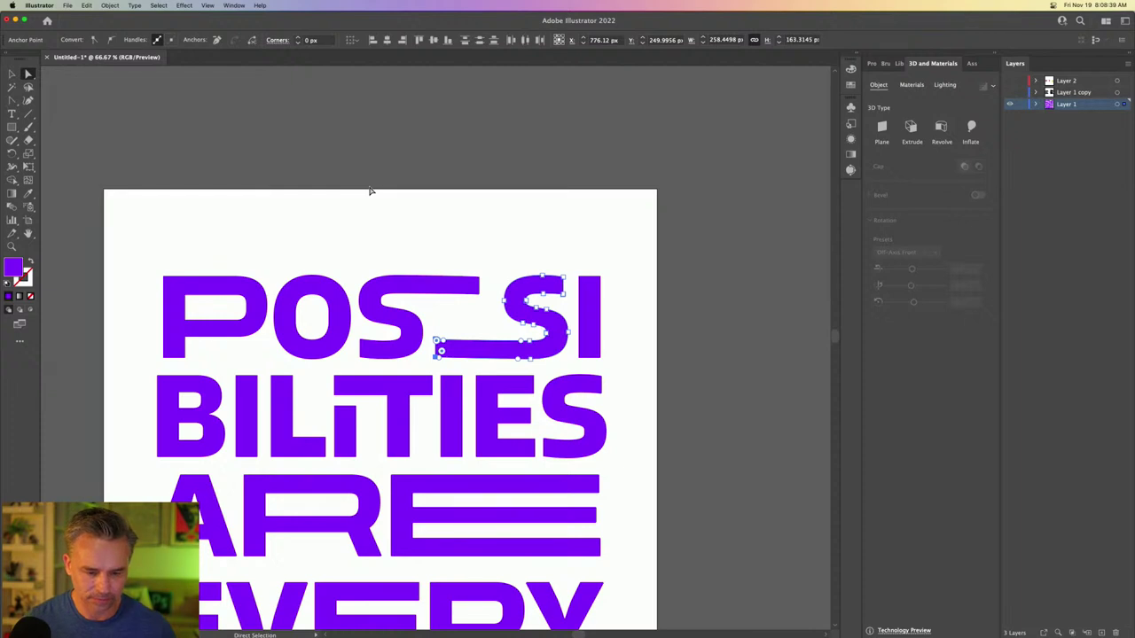
key(Left)
key(Left)
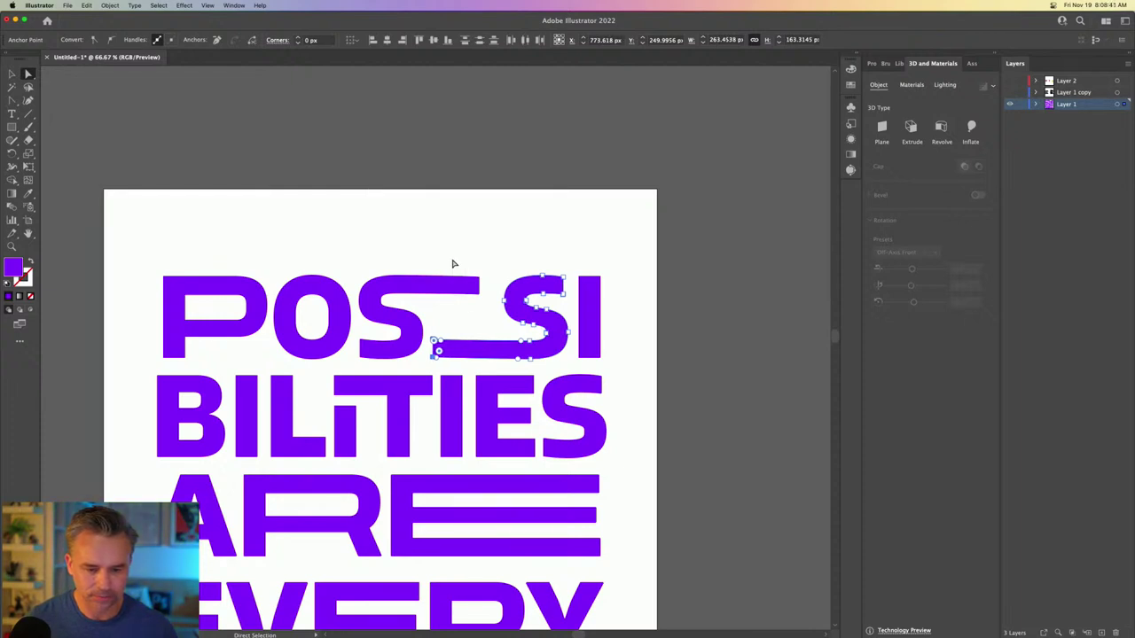
key(alt+super+bracketleft)
click(427, 244)
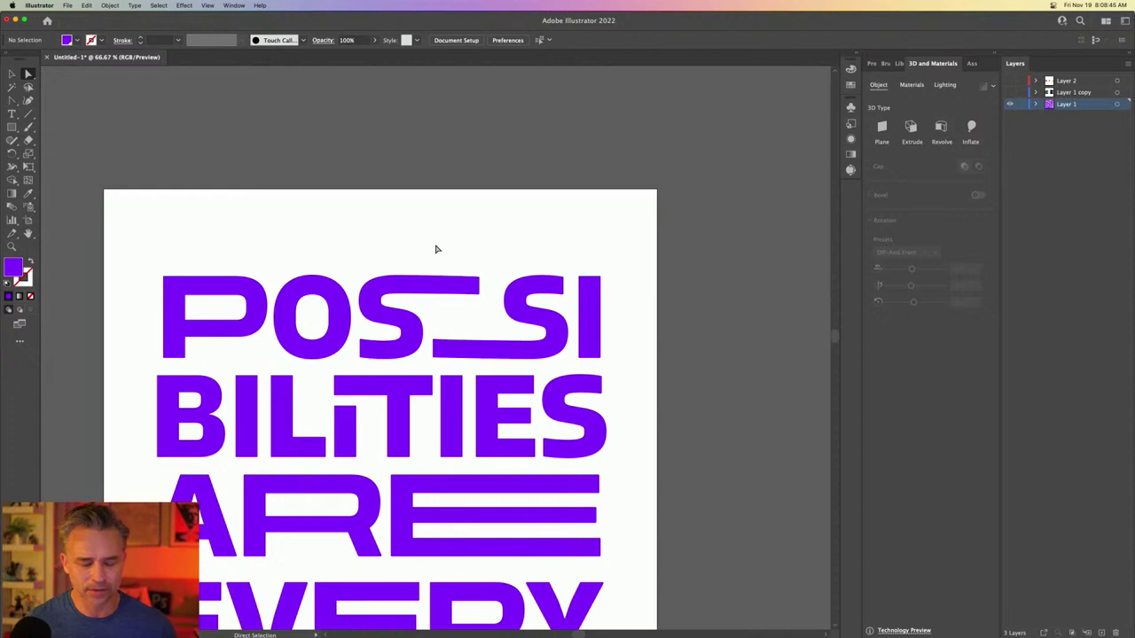
- Shift the first S's upper arm end and the second S's upper-left curves to the left together, widening the second S
drag(437, 242, 543, 335)
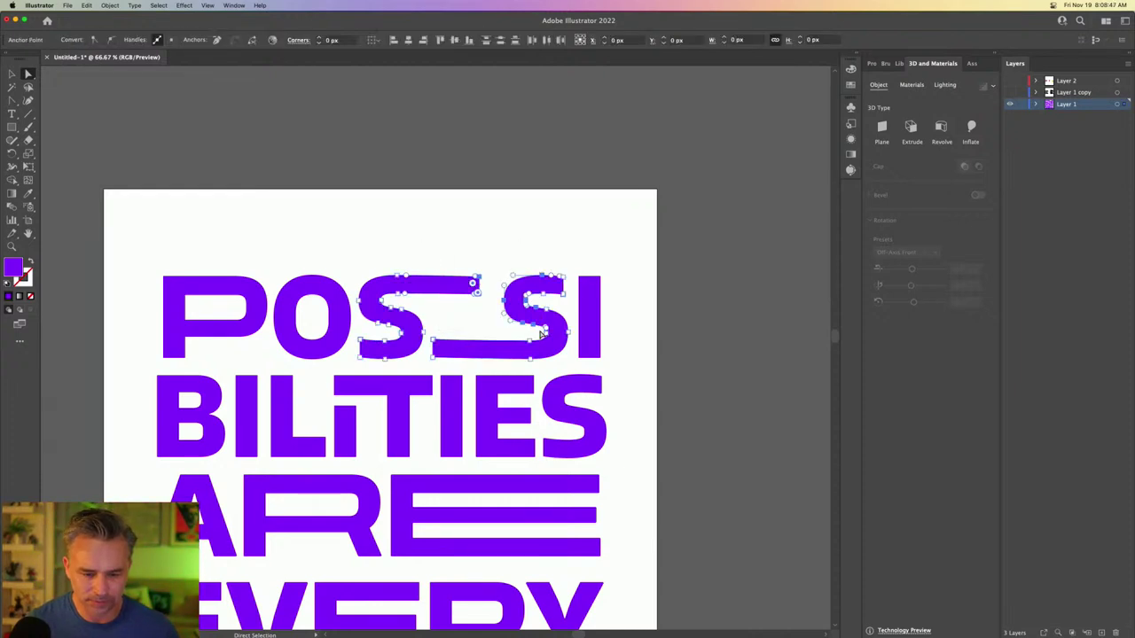
key(shift+Left)
key(shift+Left)
key(shift+Left)
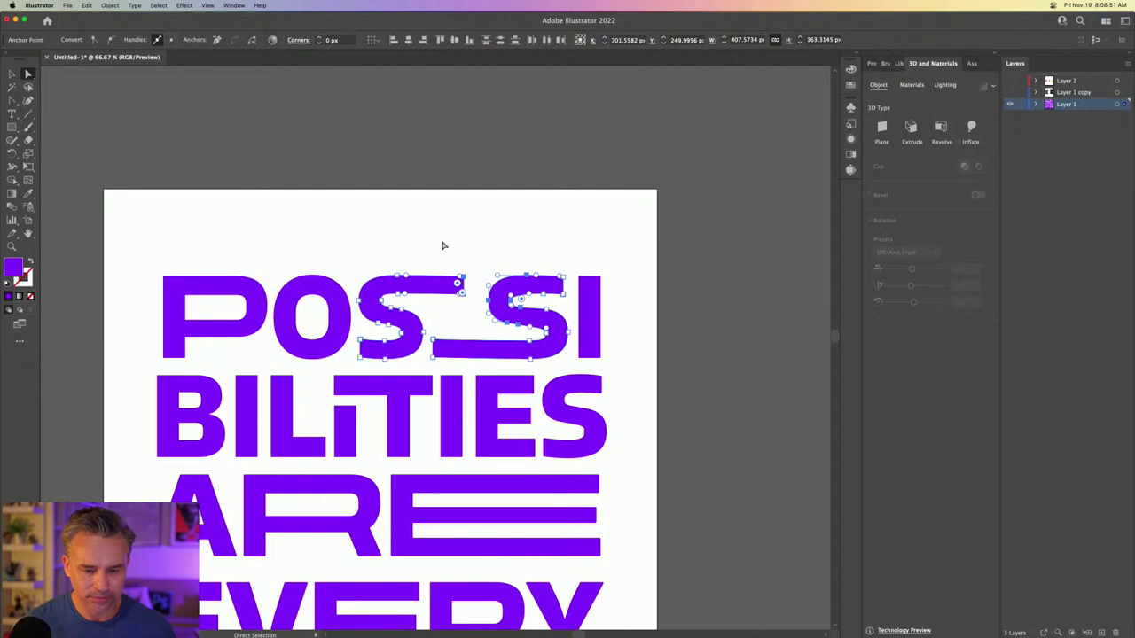
key(shift+Left)
click(433, 240)
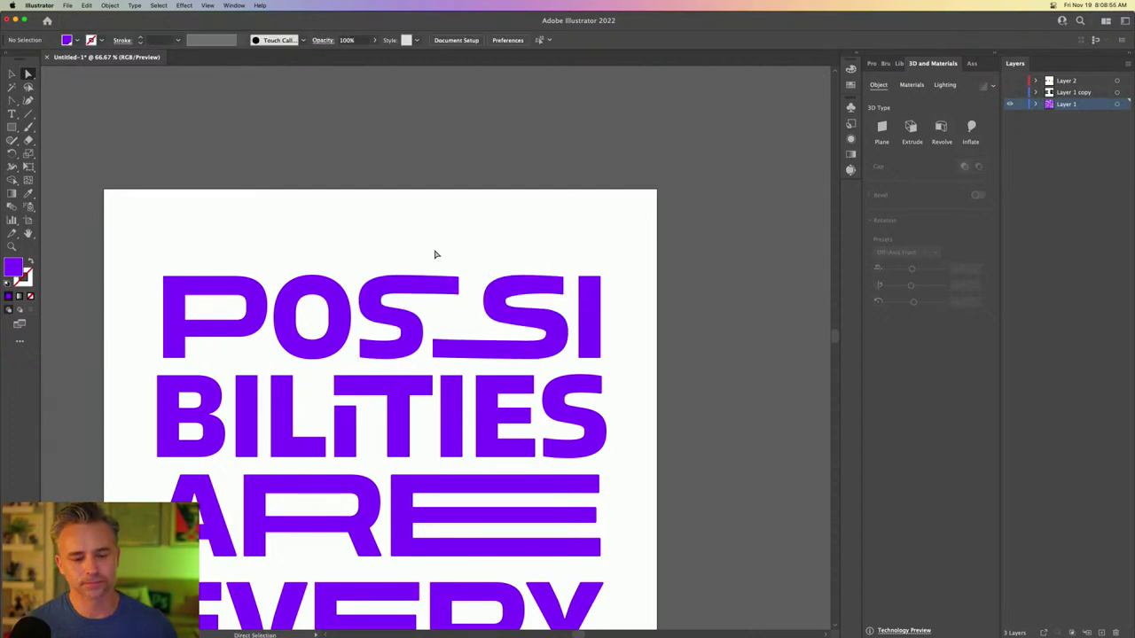
- Move the second S and the I of POSSI slightly left as whole letters, closer to the first S
click(12, 75)
drag(565, 333, 628, 343)
key(shift+Left)
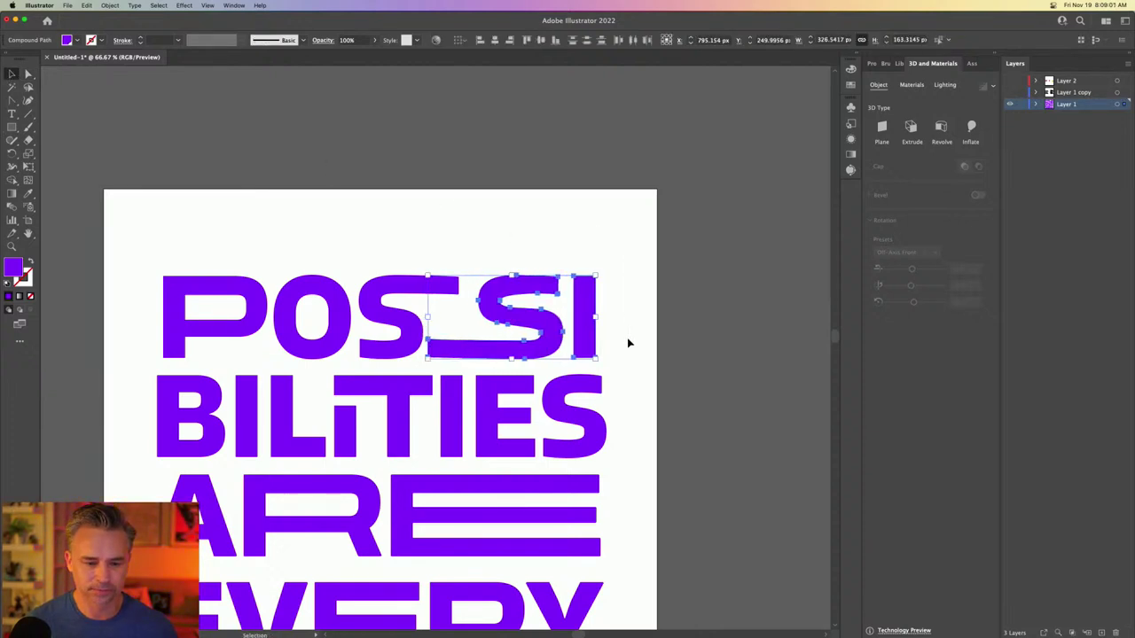
- Lengthen the first S's upper arm slightly to the right to tighten its gap to the second S
click(27, 74)
drag(438, 259, 468, 305)
key(shift+Right)
key(shift+Right)
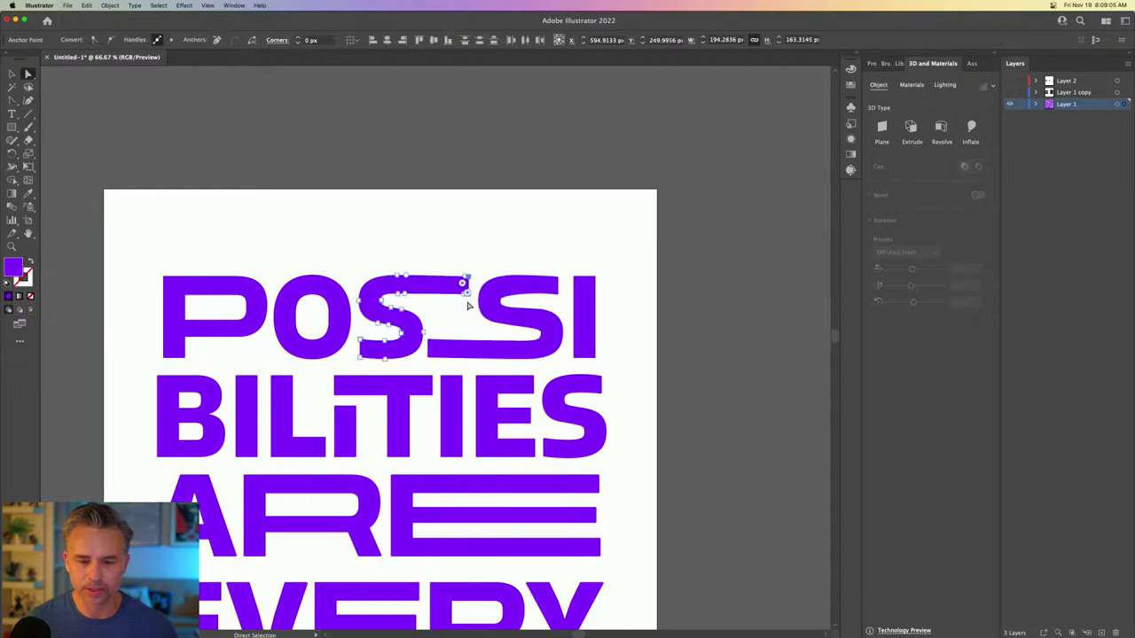
click(400, 249)
click(12, 73)
- Switch to the Pinterest page in Google Chrome and look through the "Abstract 3d design" pins for inspiration
mouse_move(408, 629)
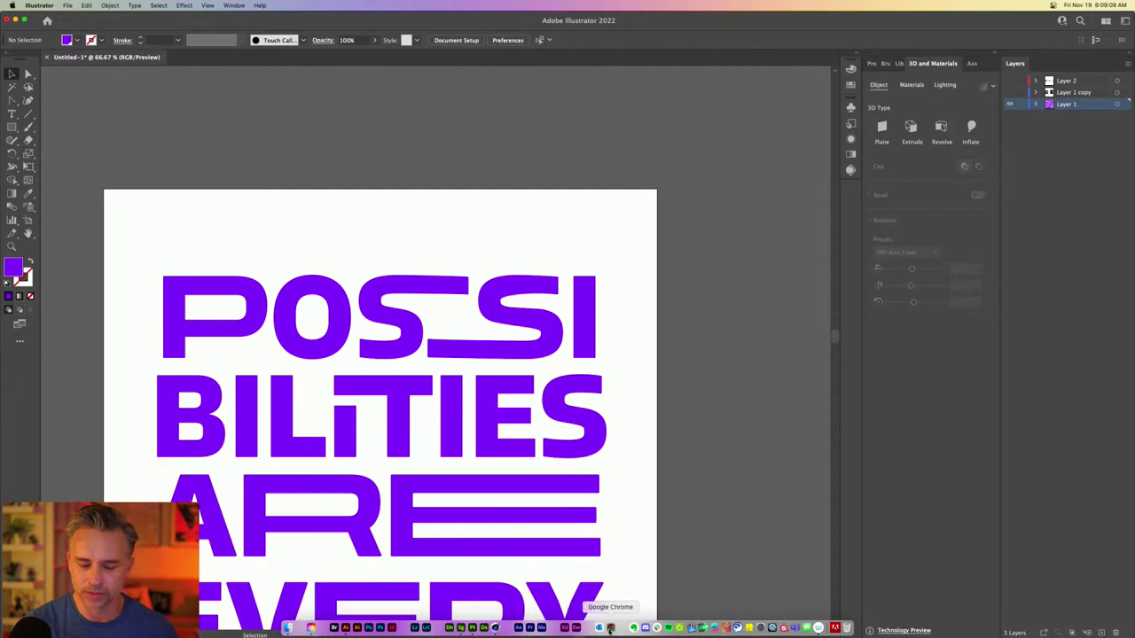
click(610, 627)
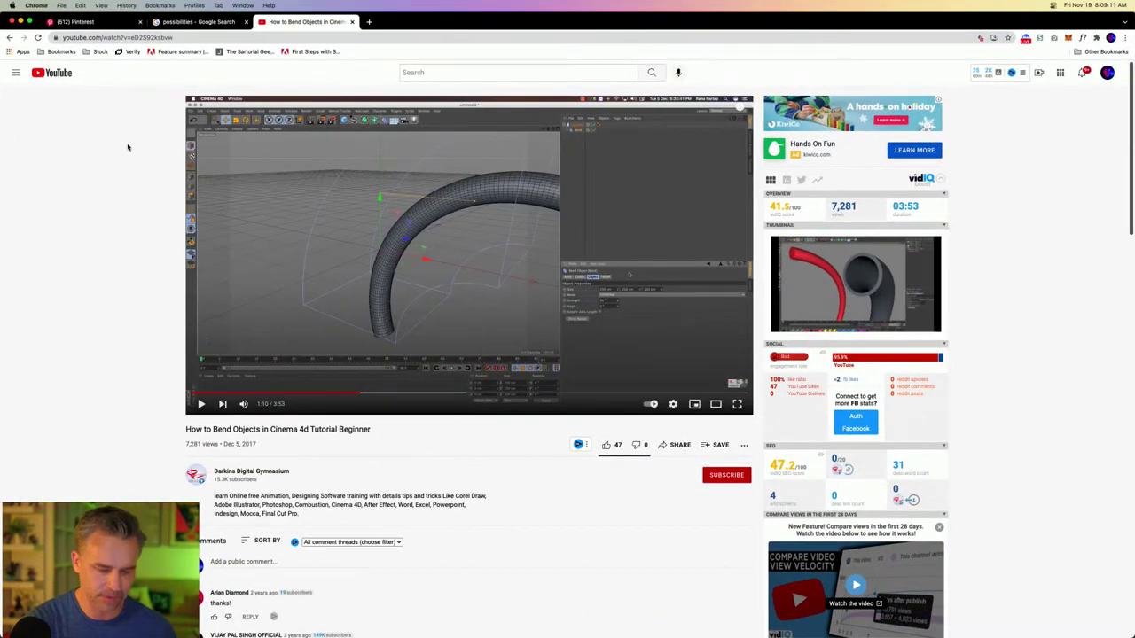
click(76, 22)
scroll(359, 129, down, 5)
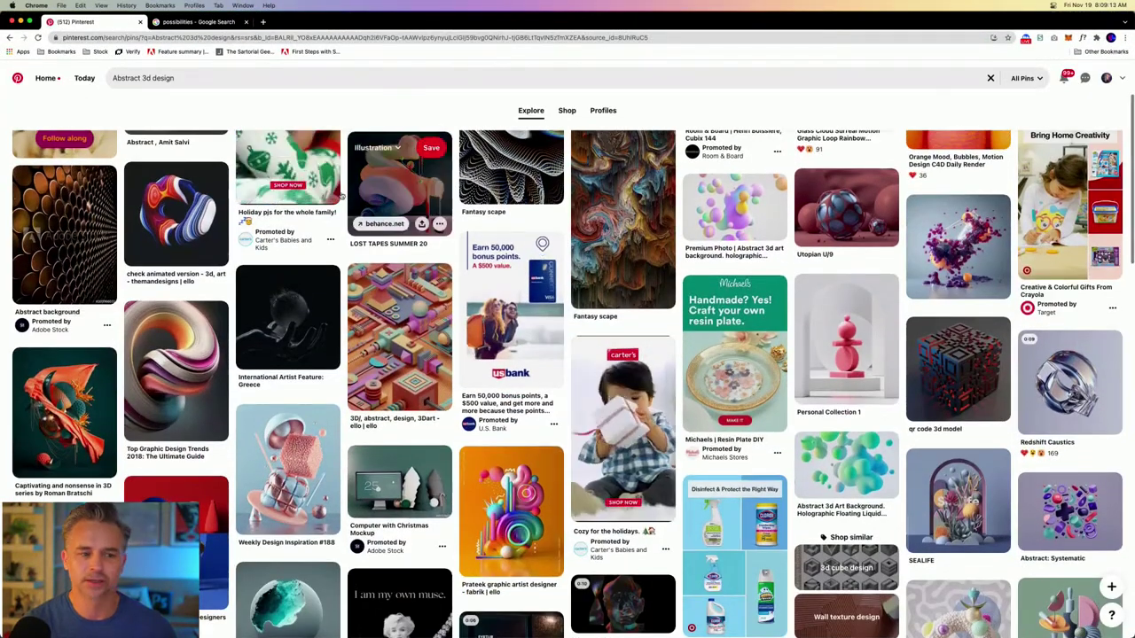
scroll(568, 381, down, 5)
scroll(567, 381, up, 8)
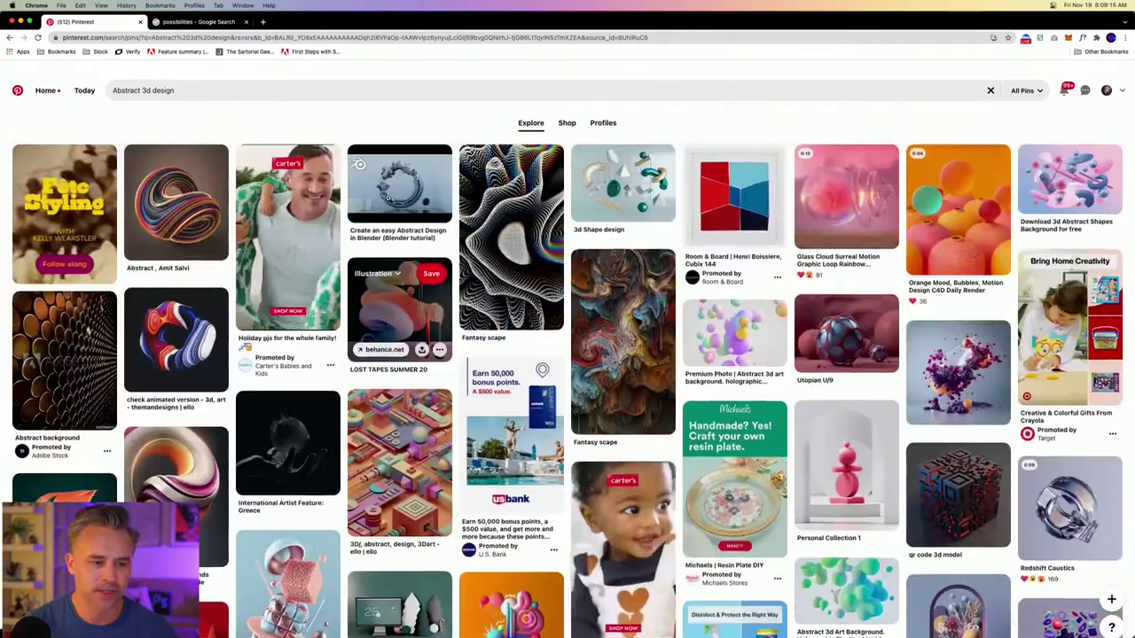
scroll(387, 199, down, 1)
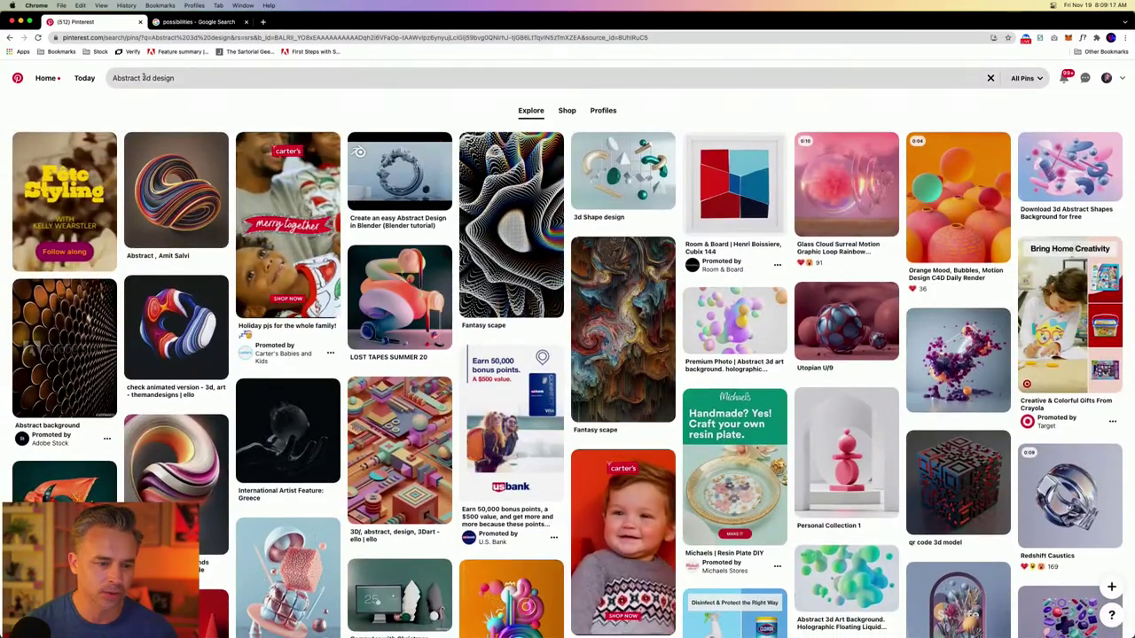
- Search Pinterest for "3d design" and browse the pins for 3D style and color ideas
double_click(138, 78)
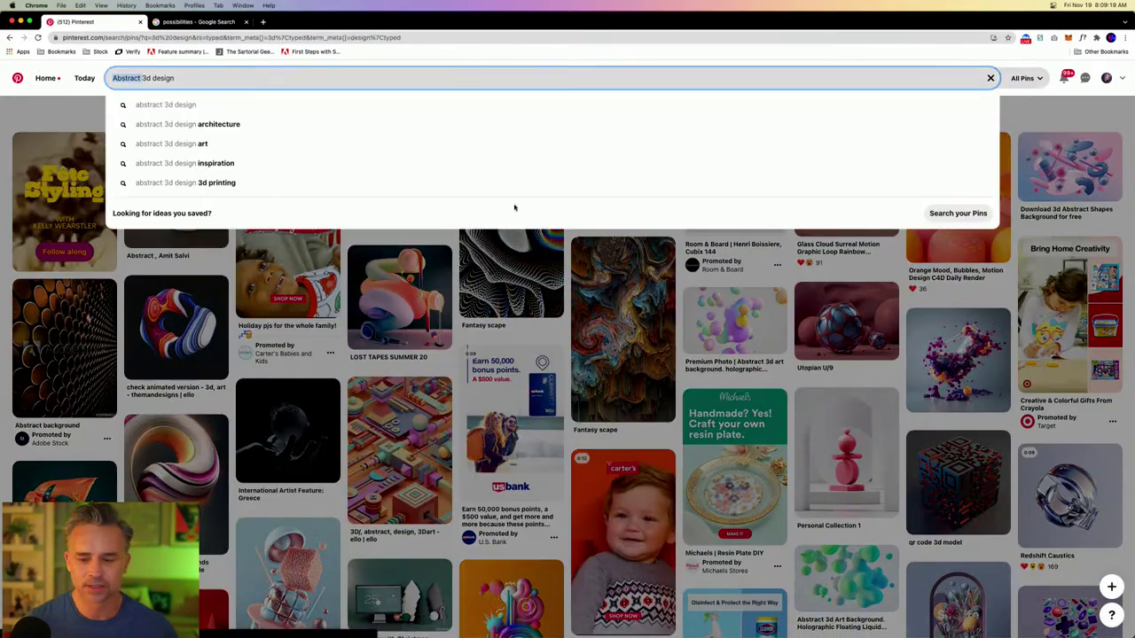
key(BackSpace)
key(Return)
scroll(658, 409, down, 3)
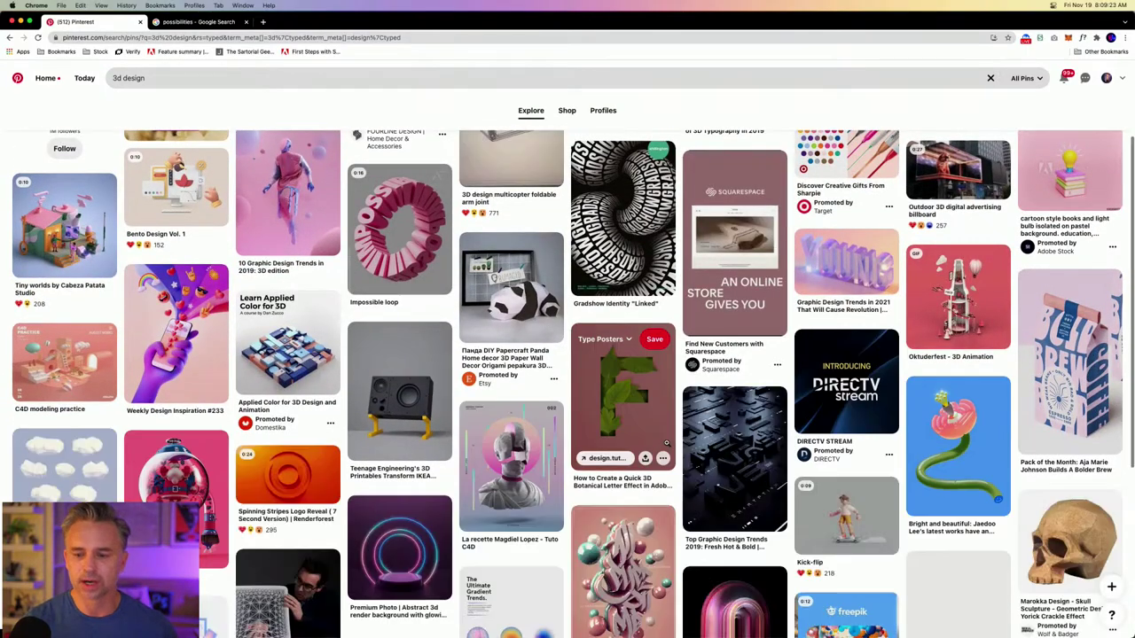
scroll(958, 390, down, 2)
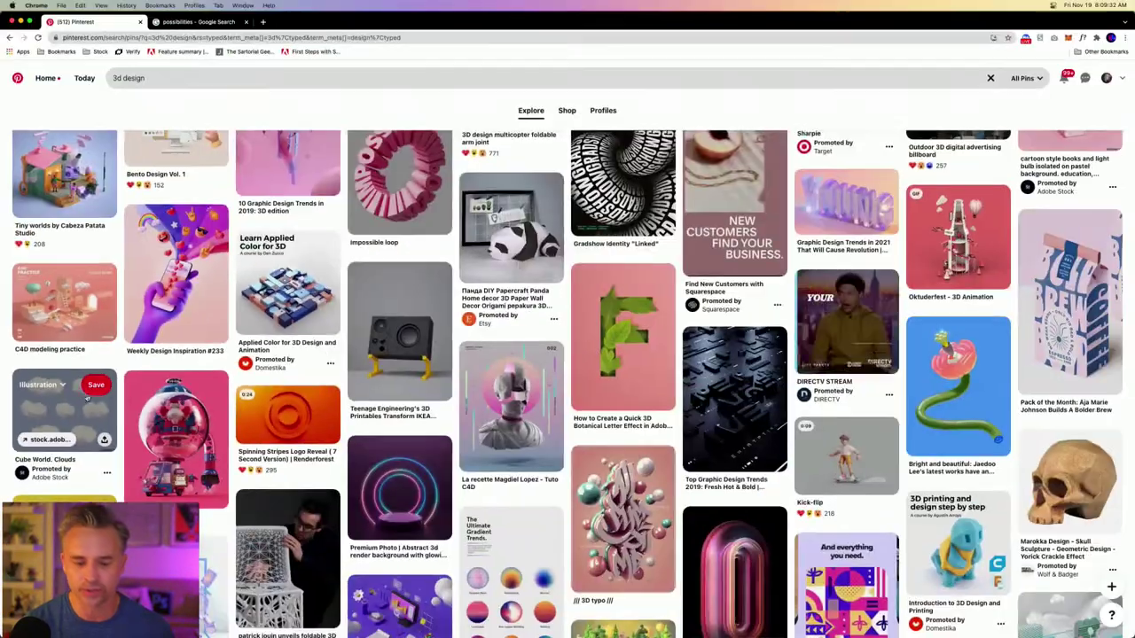
scroll(697, 237, down, 6)
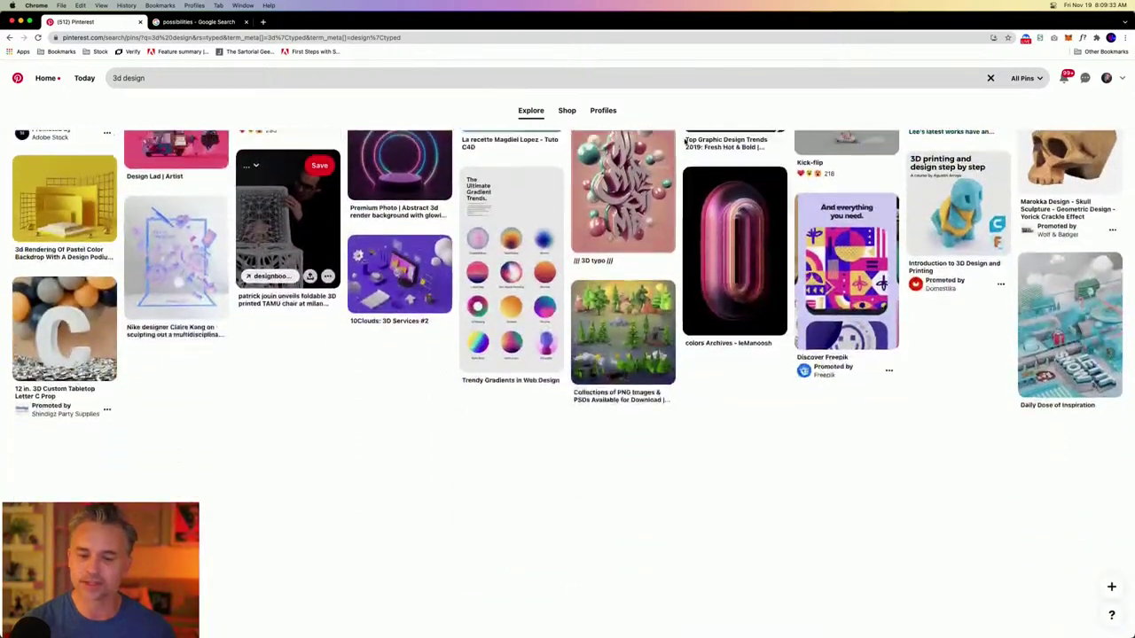
scroll(698, 238, up, 2)
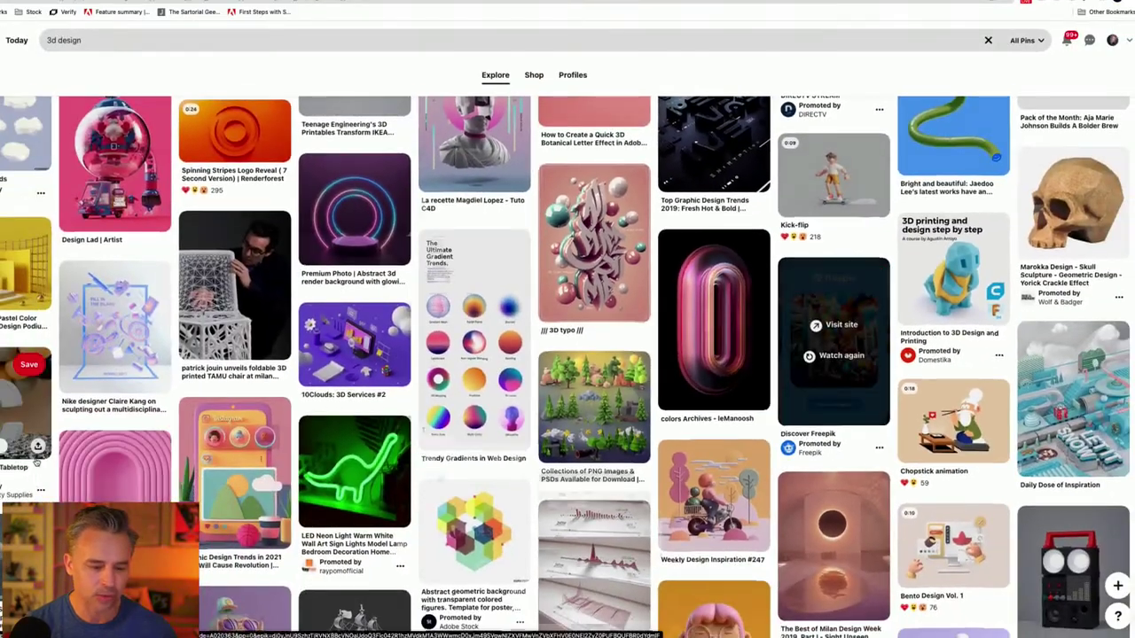
scroll(35, 461, down, 3)
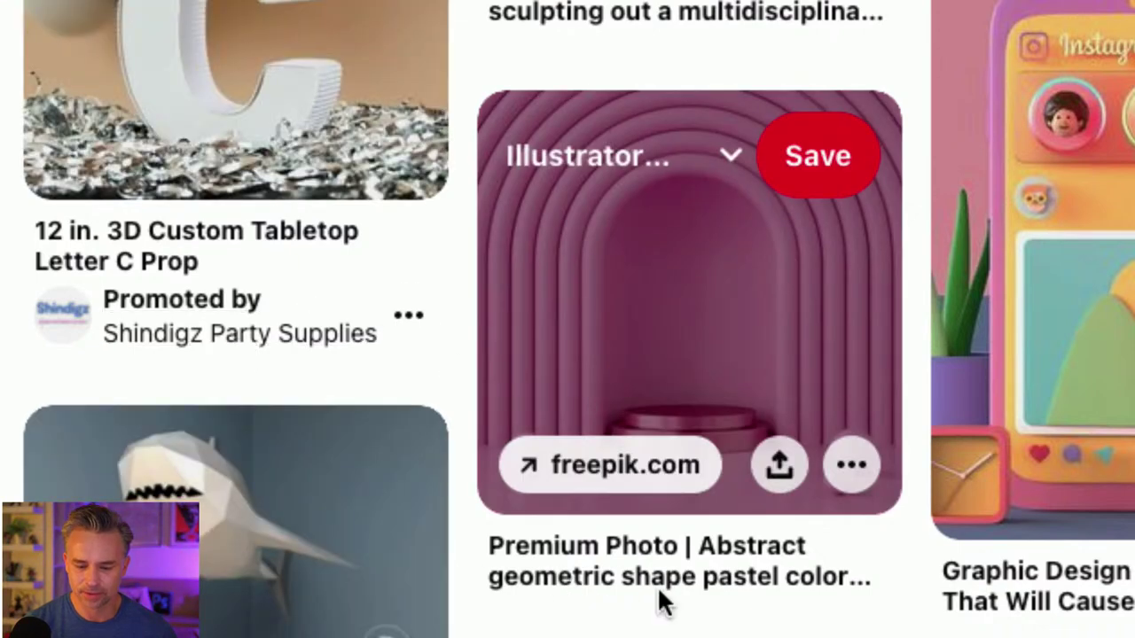
scroll(780, 621, down, 1)
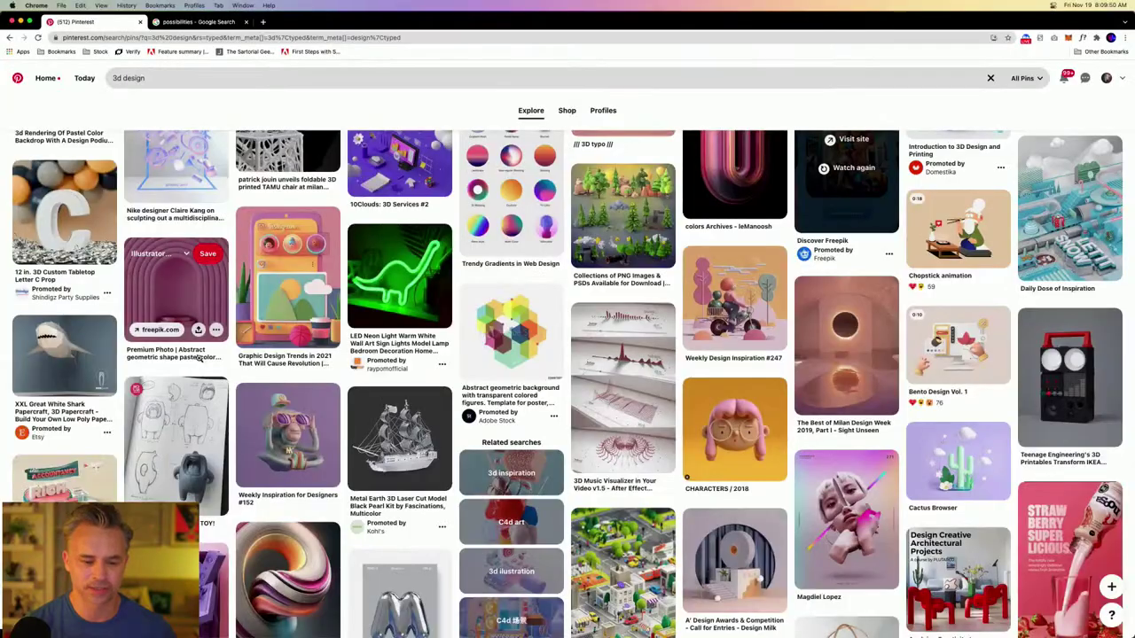
- Browse further "3d design" pins, minimise the browser, and return to the whole poster in Adobe Illustrator
scroll(366, 363, down, 10)
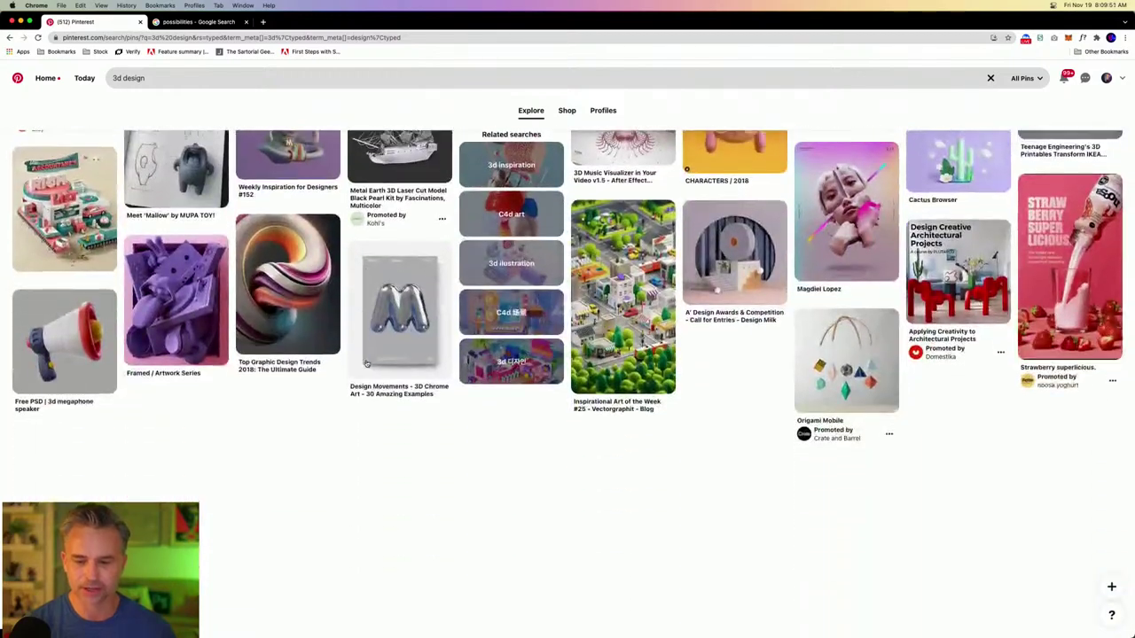
scroll(366, 363, down, 1)
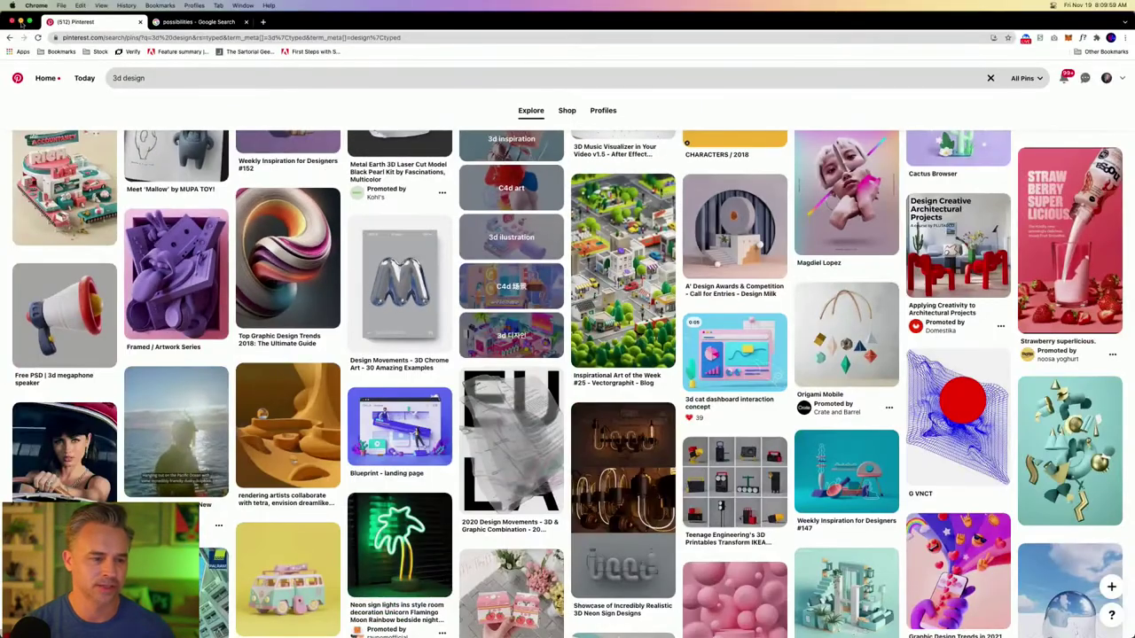
click(20, 21)
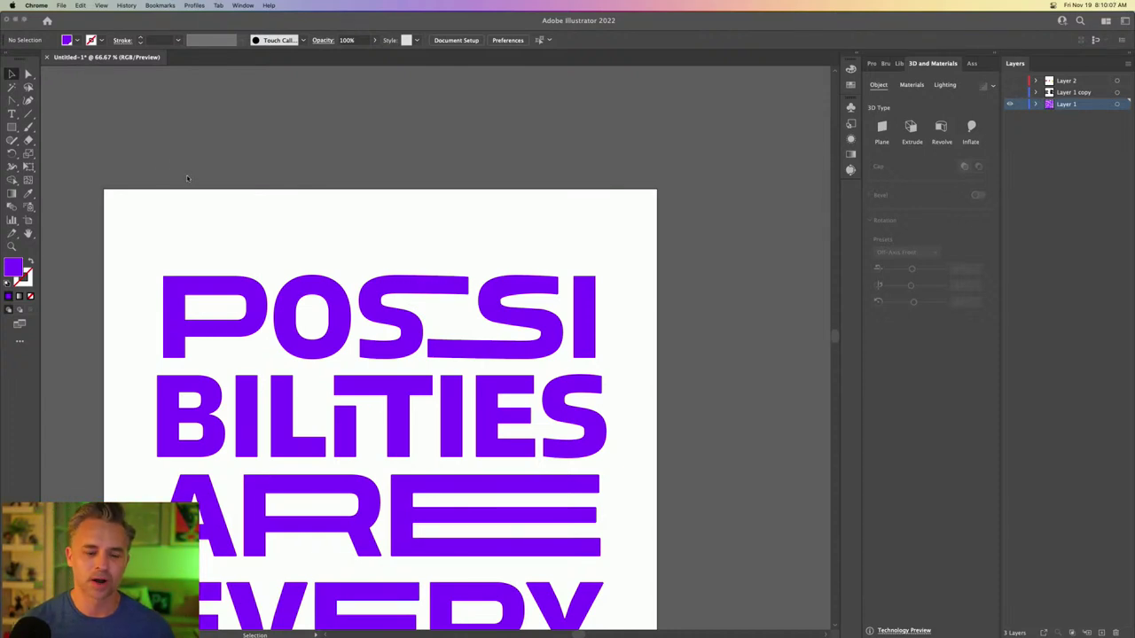
click(349, 274)
drag(296, 256, 387, 100)
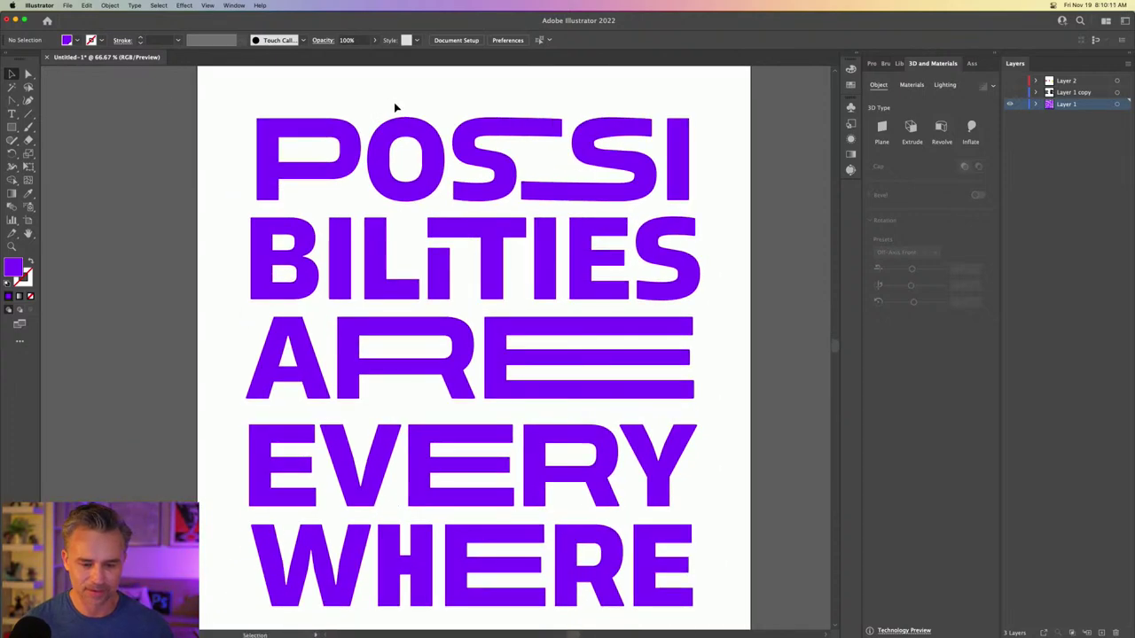
key(super+minus)
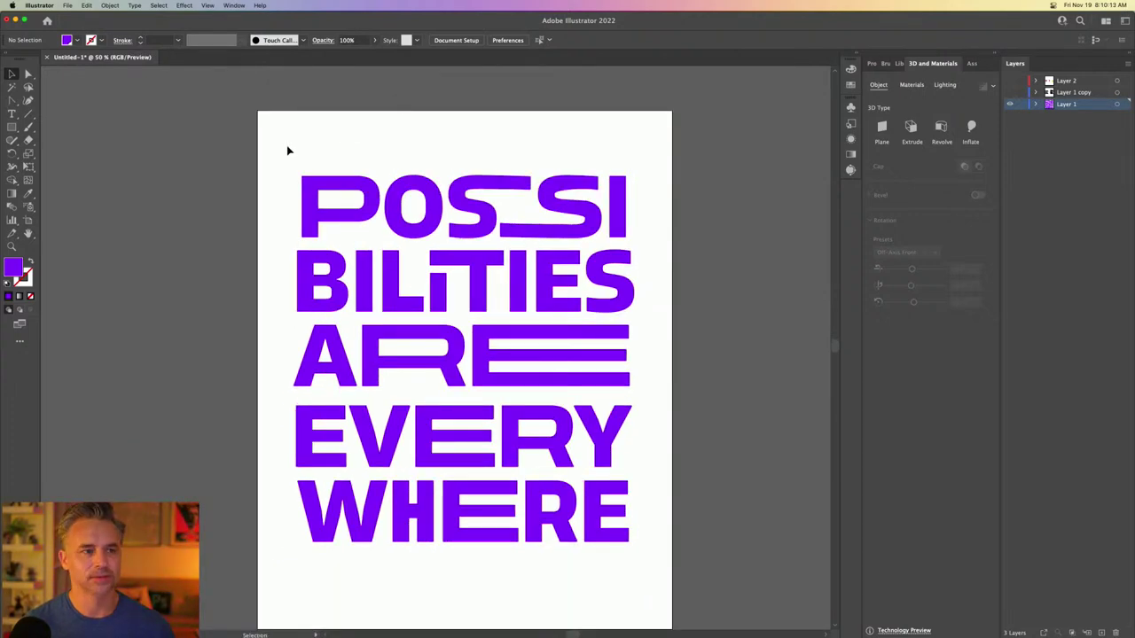
drag(242, 192, 212, 197)
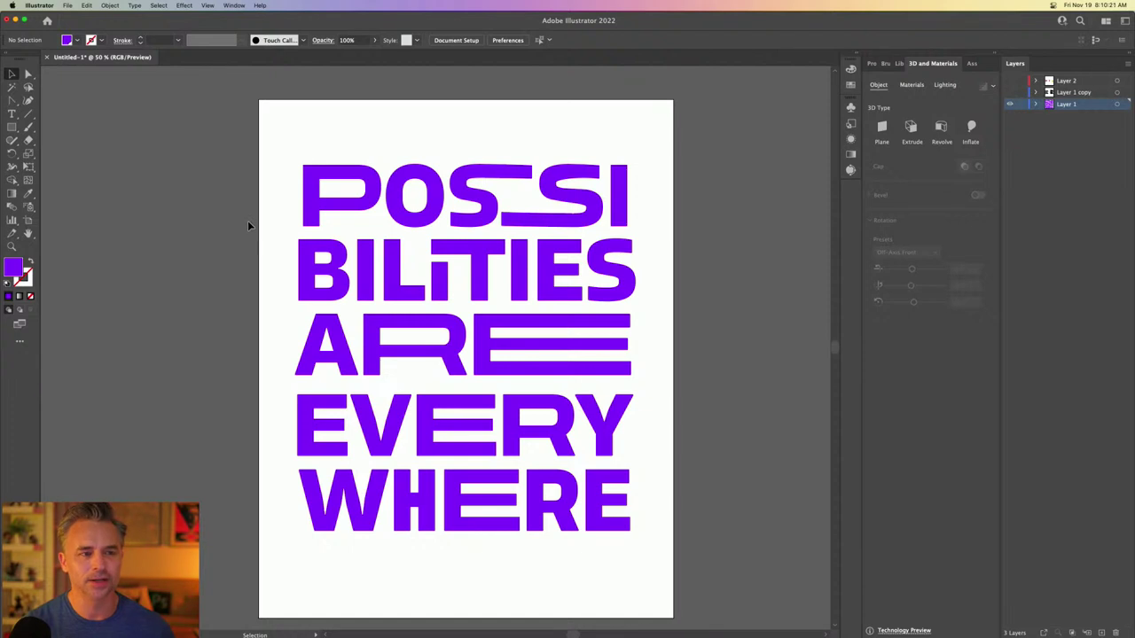
drag(276, 157, 367, 218)
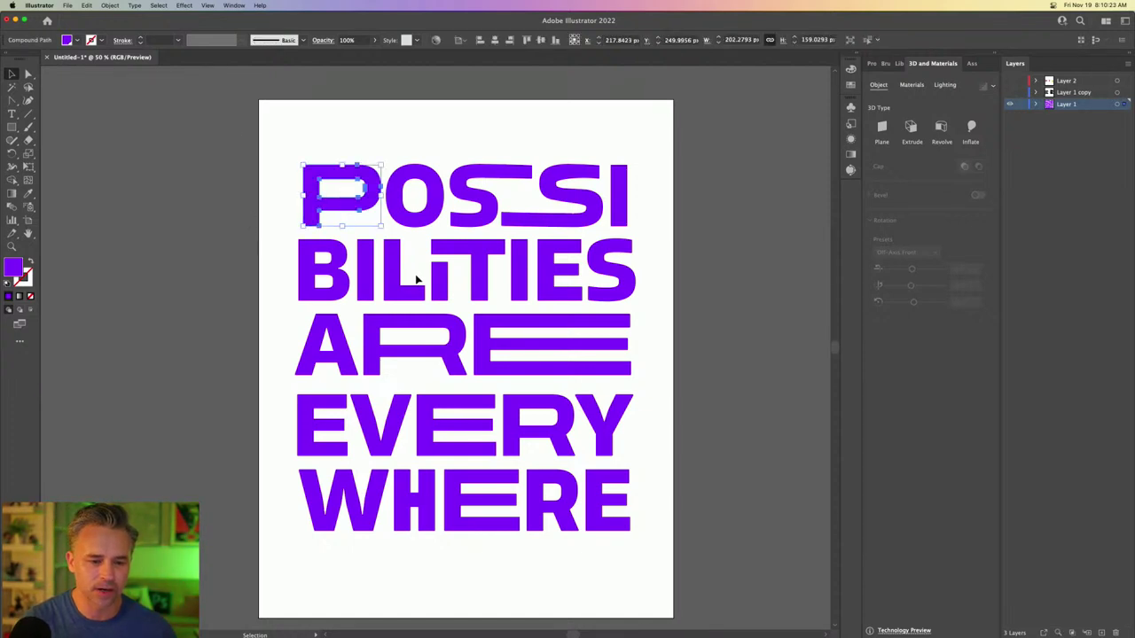
click(554, 344)
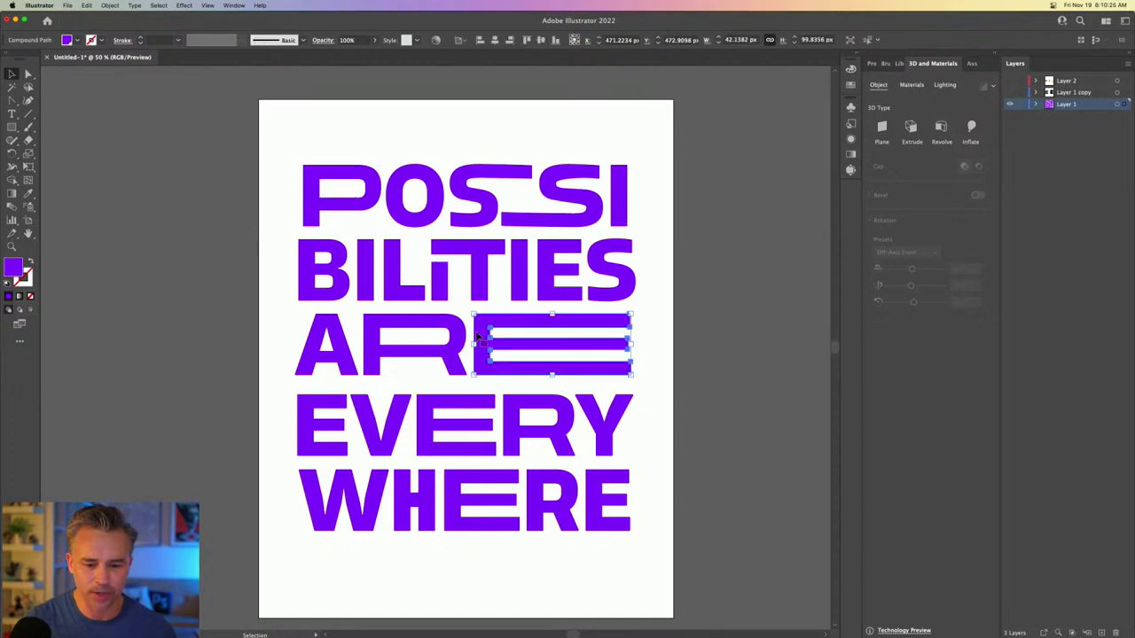
click(461, 422)
click(464, 482)
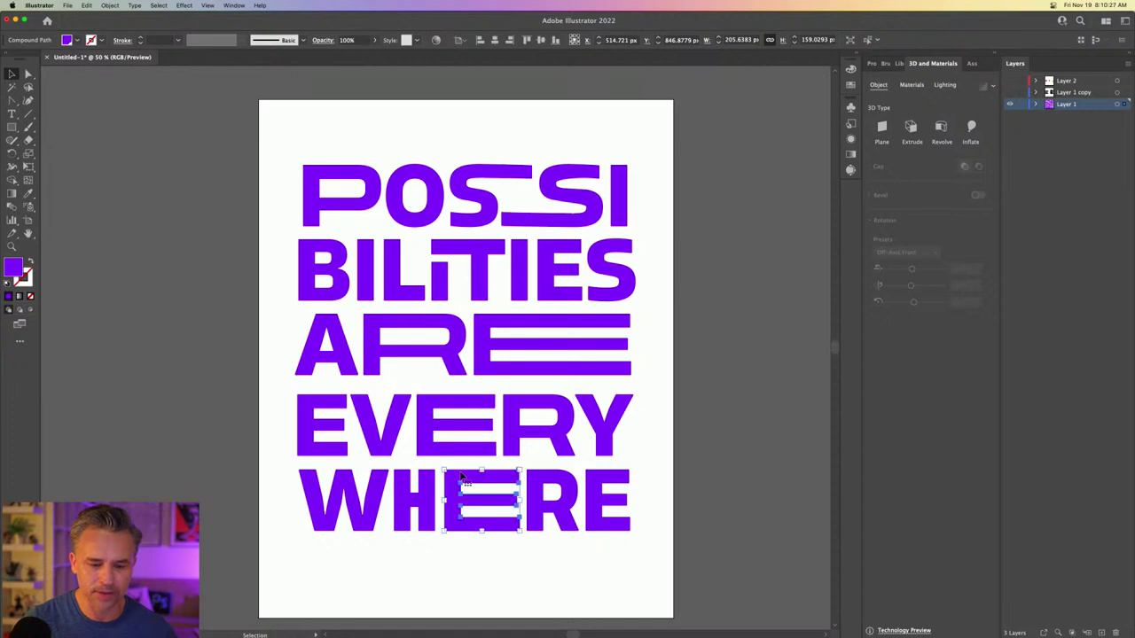
- Recolor all the letters of the poster with the light pink swatch
drag(259, 137, 647, 570)
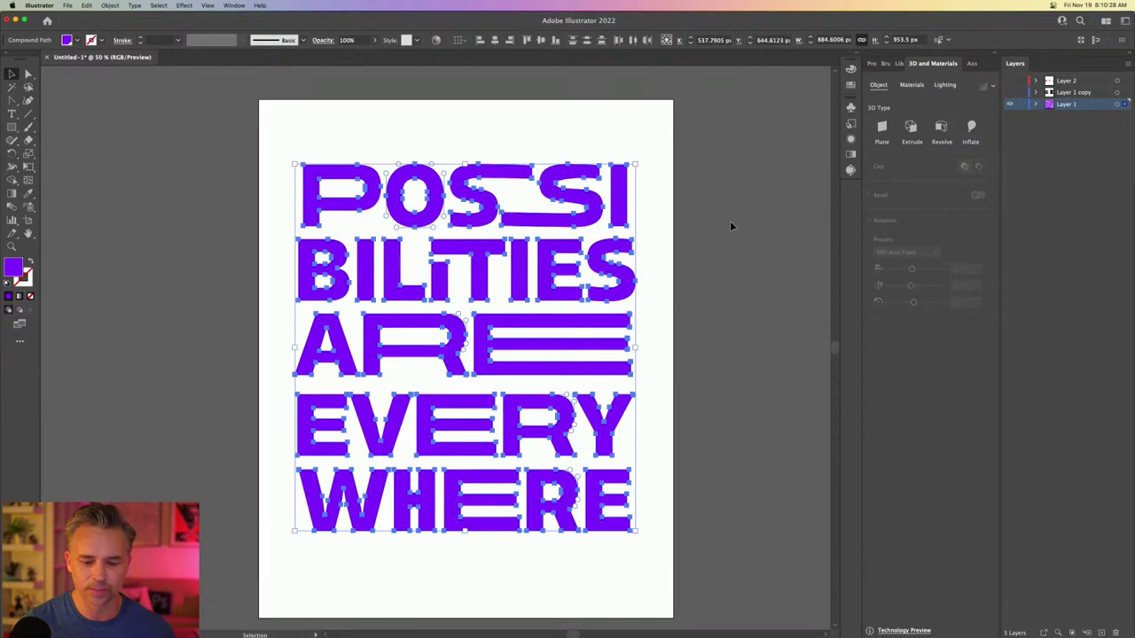
click(849, 85)
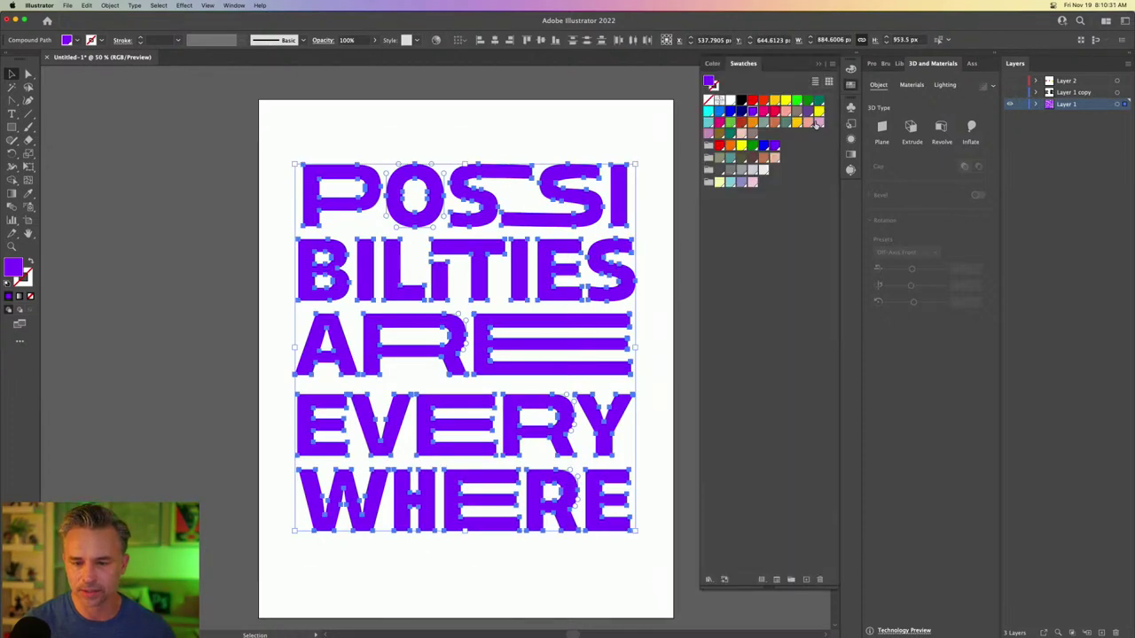
click(708, 134)
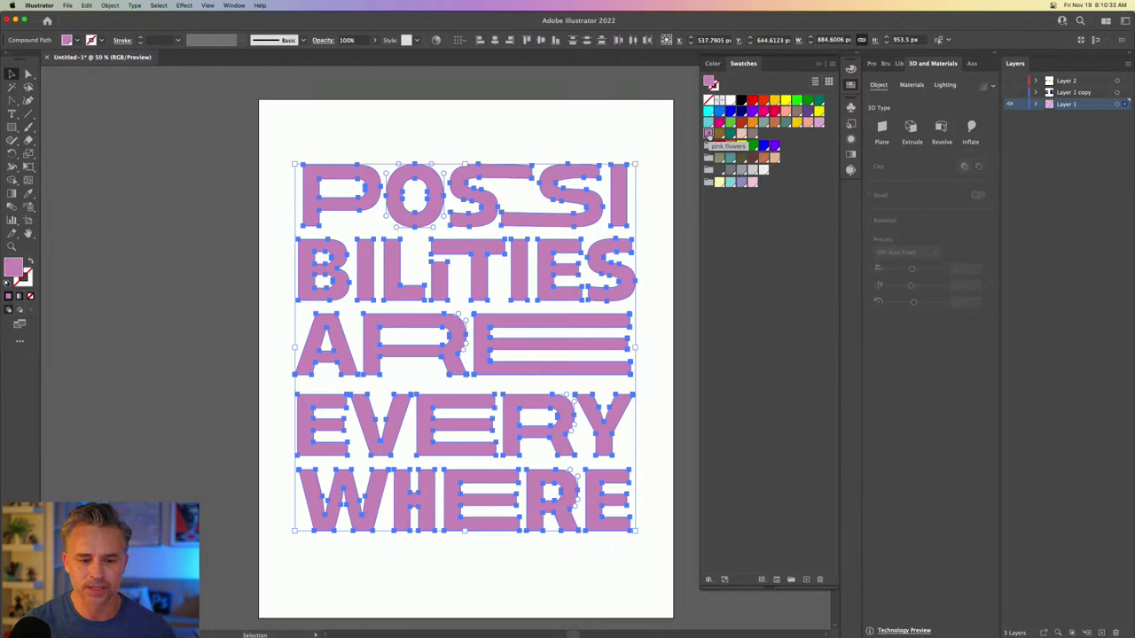
click(817, 124)
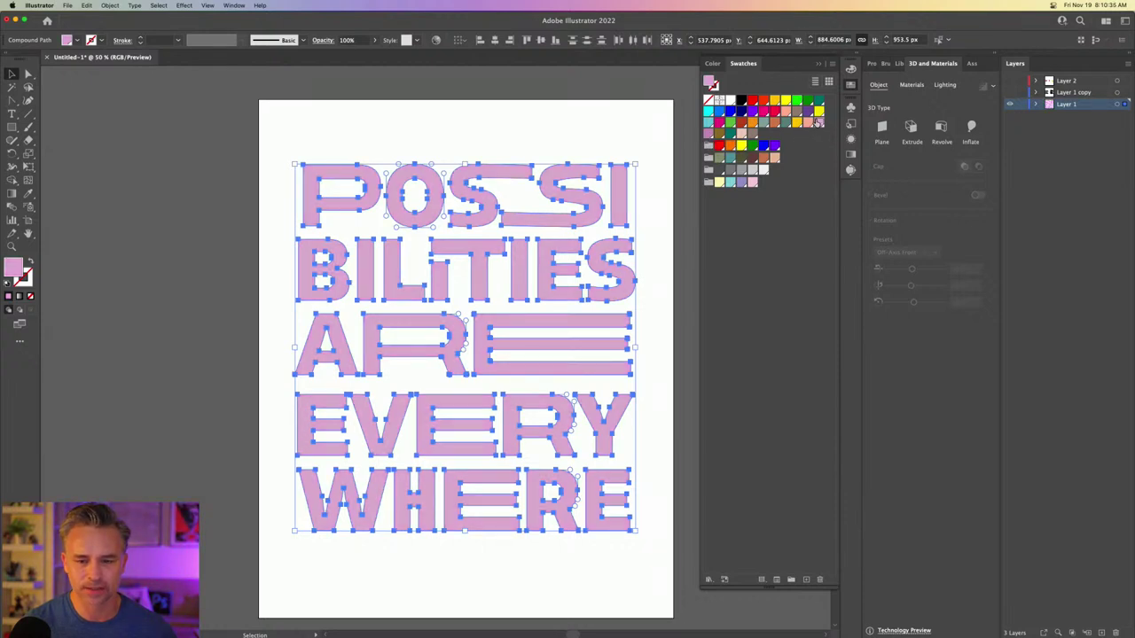
click(412, 132)
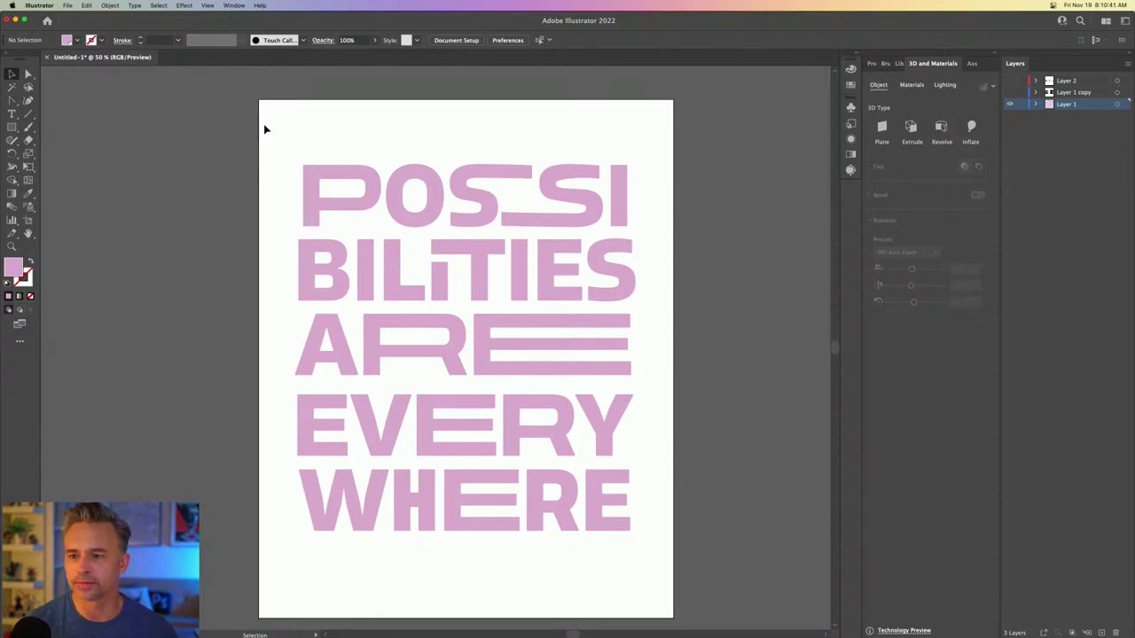
- Group all the letters of the poster into one object
drag(270, 123, 623, 540)
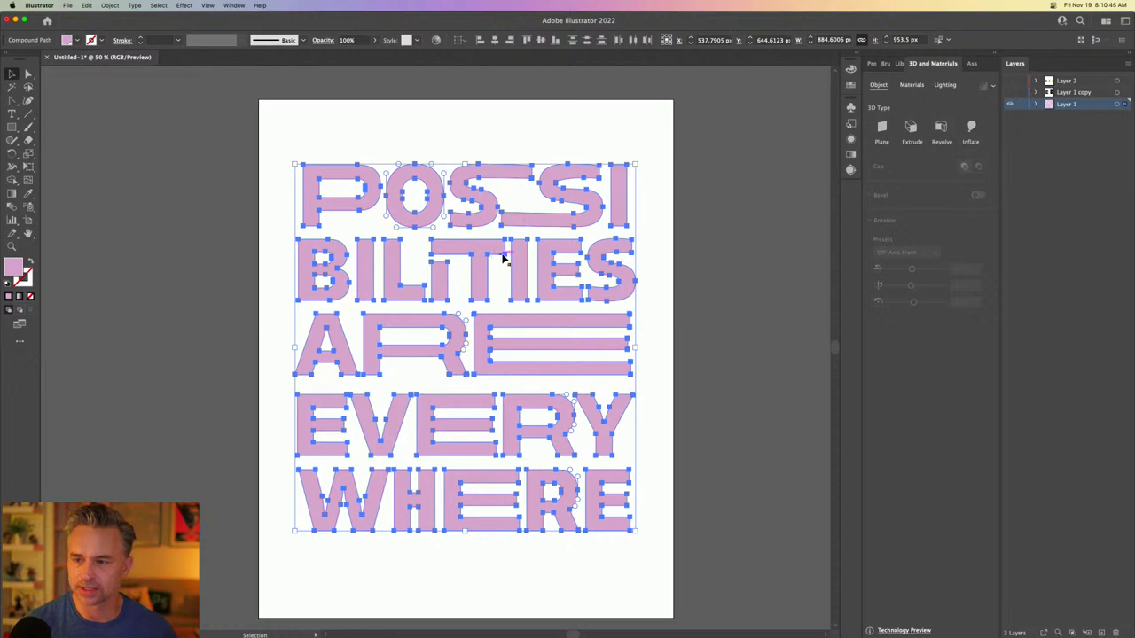
right_click(313, 203)
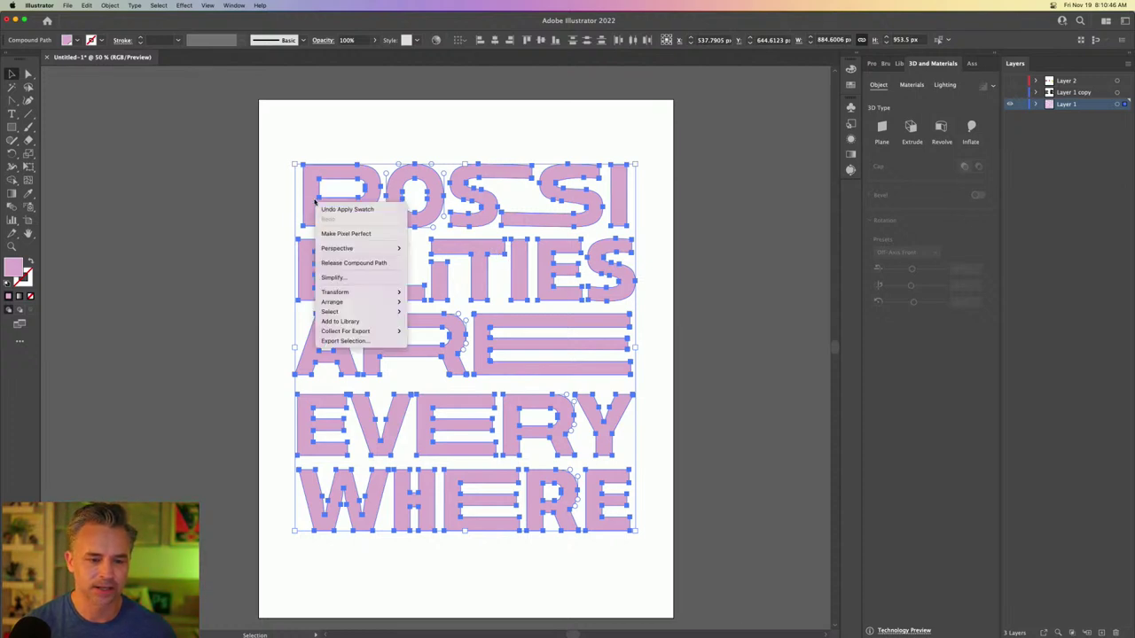
click(357, 263)
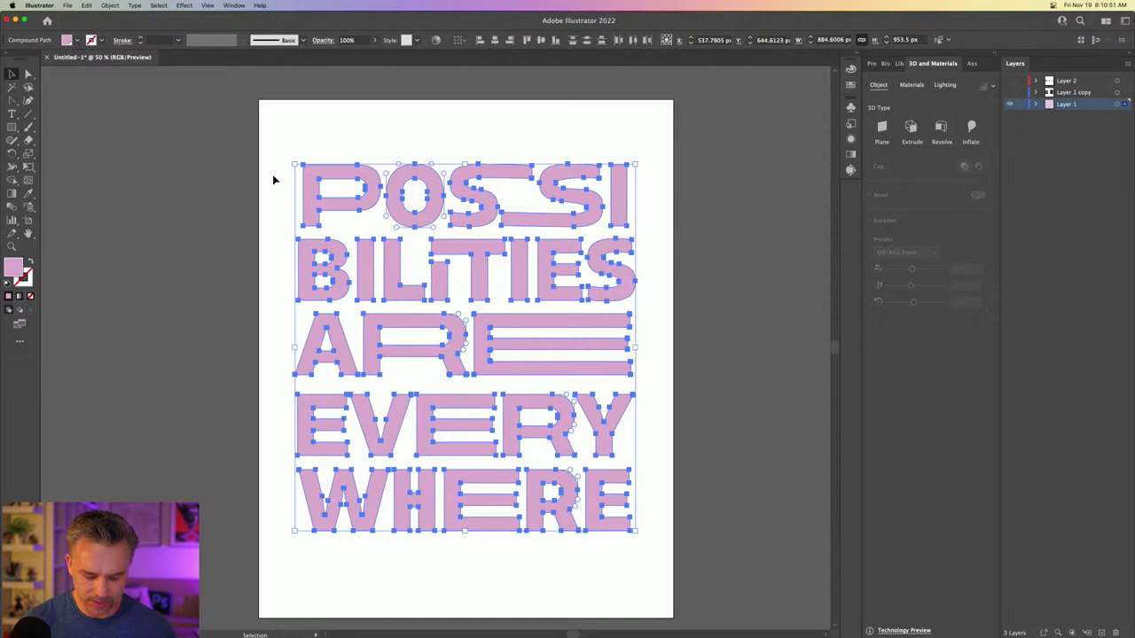
key(super+g)
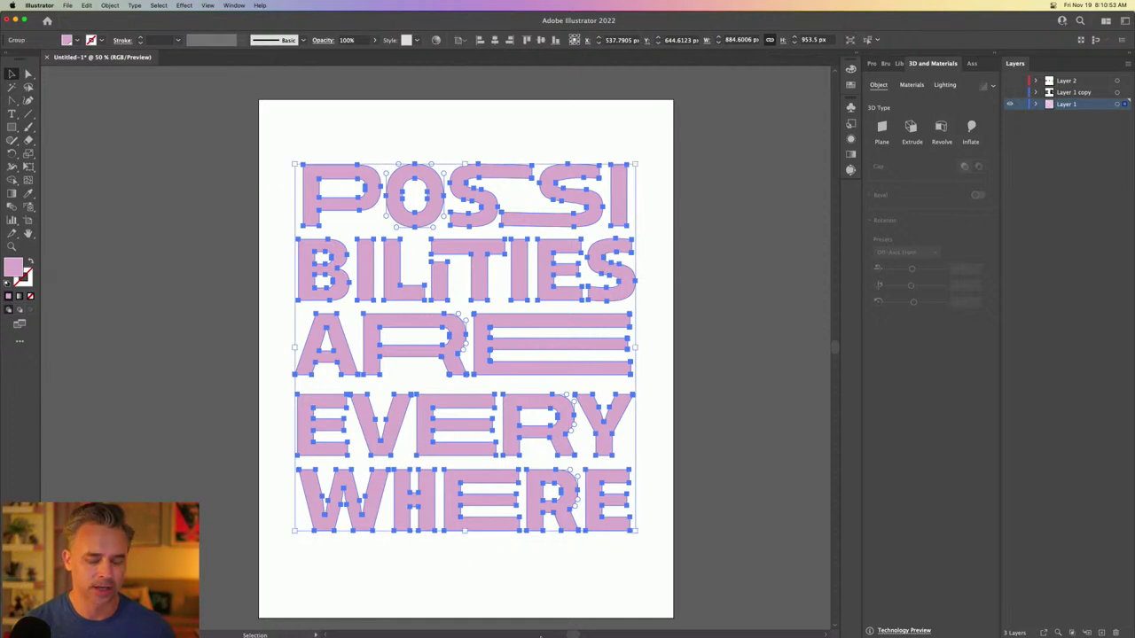
- Try the 3D Extrude & Bevel effect on the grouped lettering and undo it
mouse_move(587, 628)
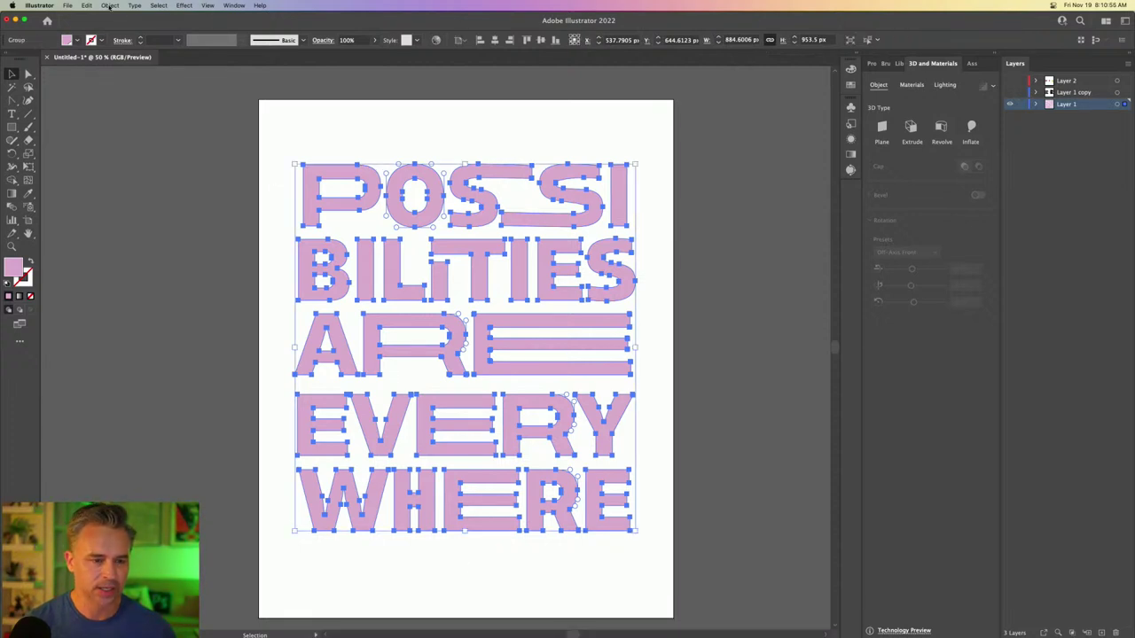
click(182, 5)
mouse_move(257, 67)
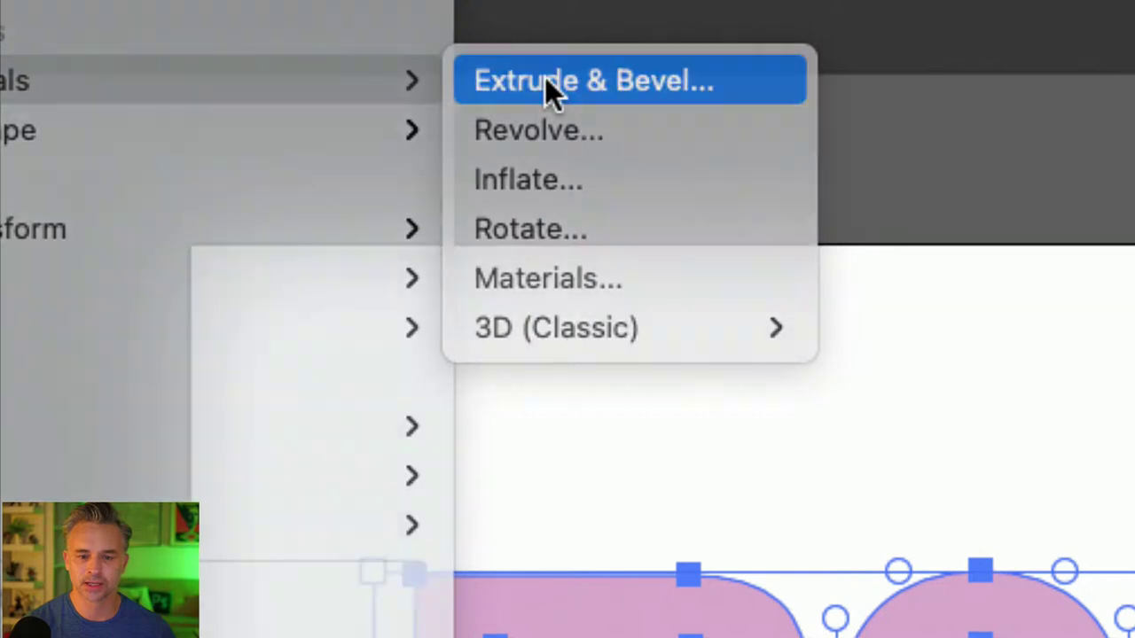
click(545, 80)
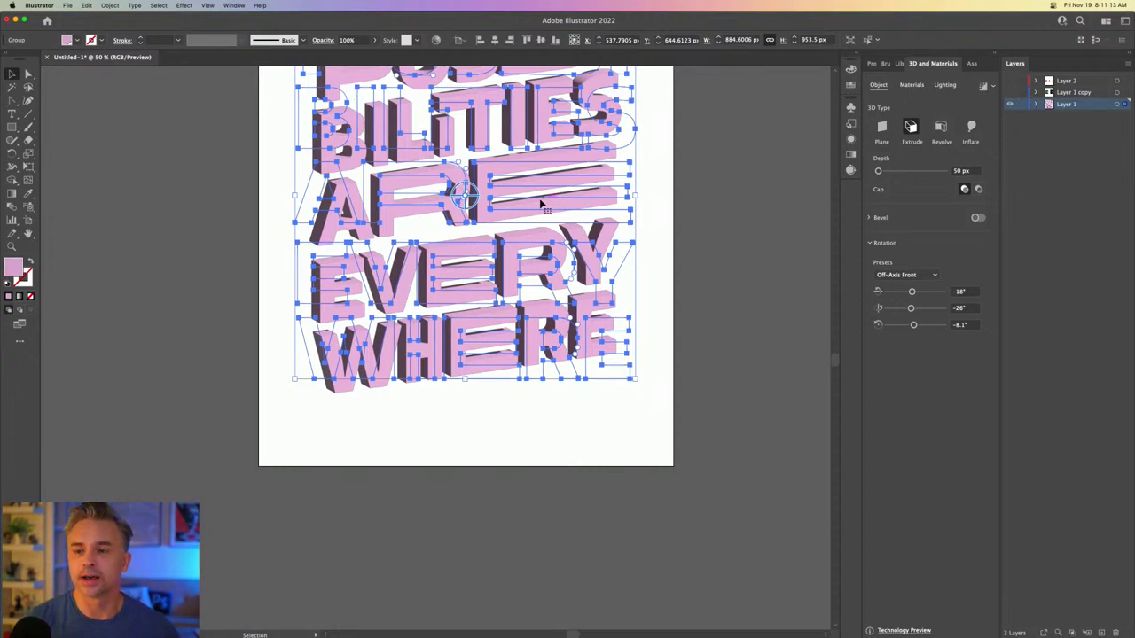
scroll(523, 213, up, 5)
scroll(523, 213, up, 5)
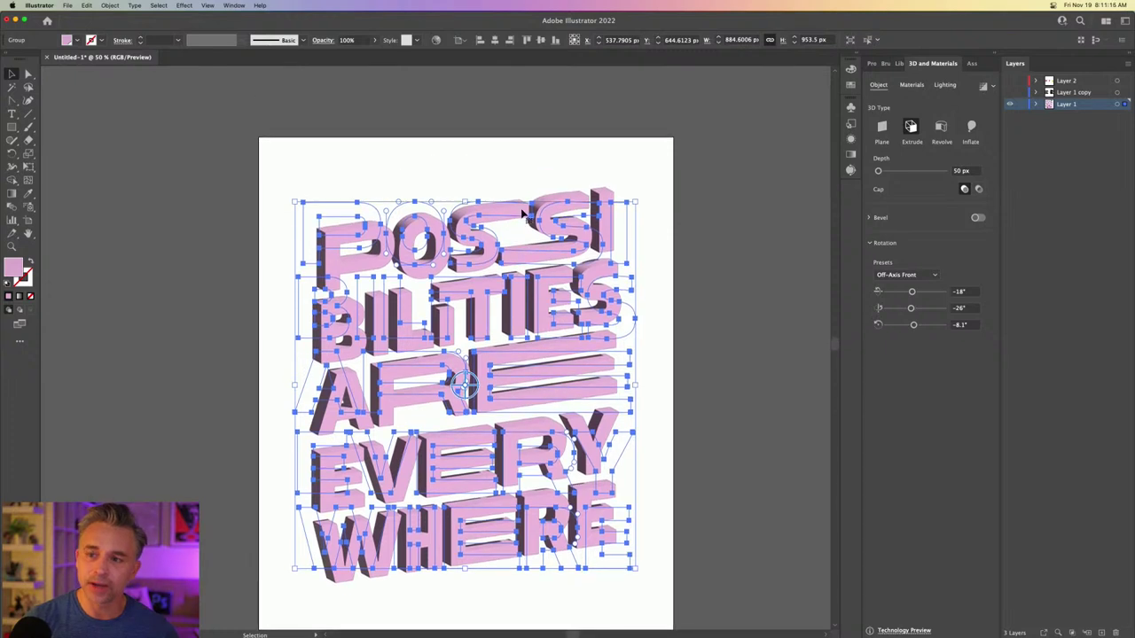
scroll(523, 212, down, 1)
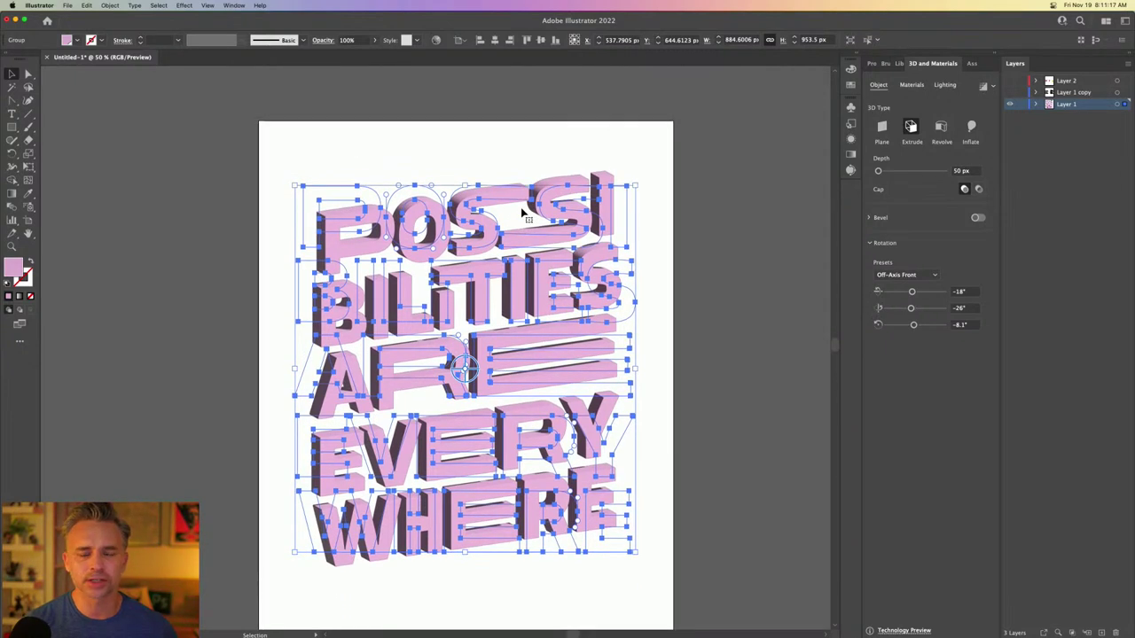
click(210, 194)
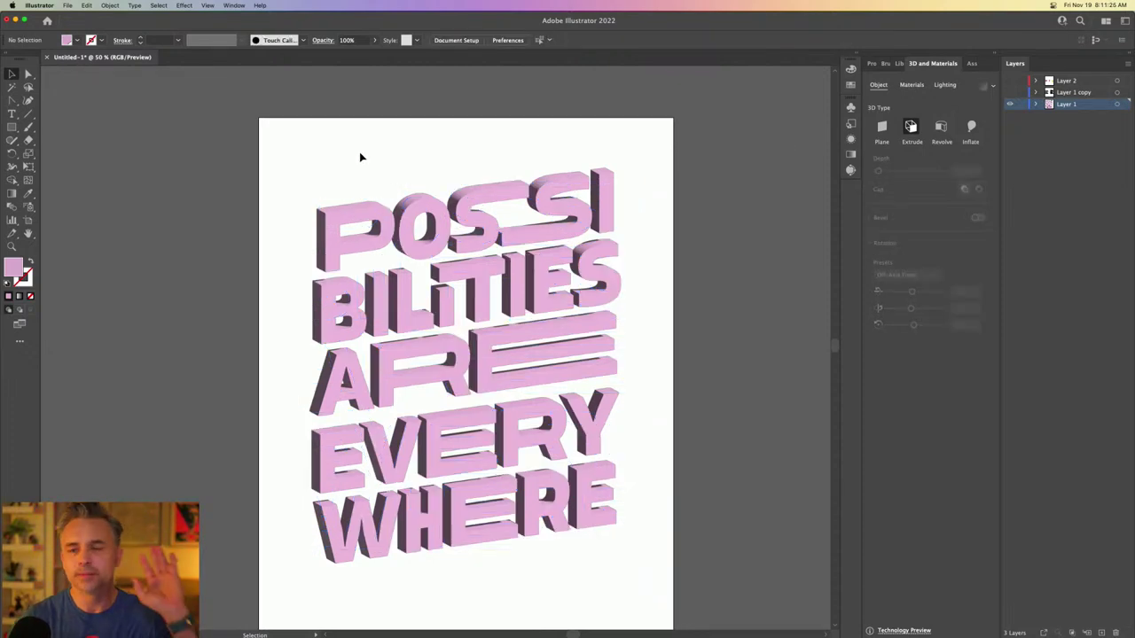
key(super+z)
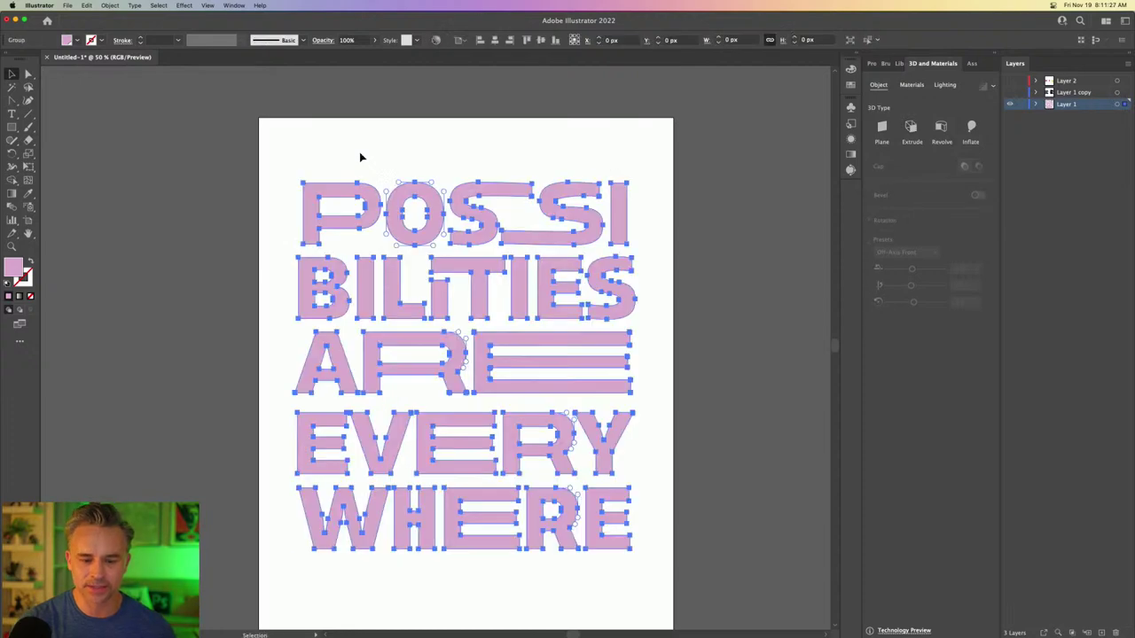
click(282, 174)
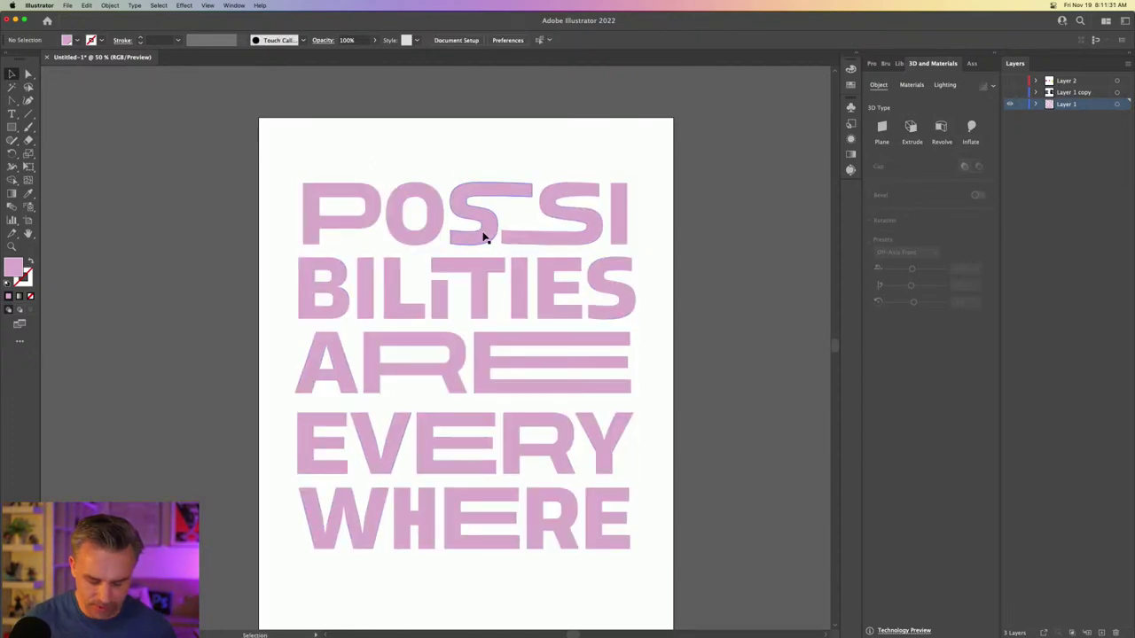
- Show the artwork in outline view and examine the anchor points of the selected lettering around the R and E of ARE
key(super+y)
key(super+equal)
key(super+equal)
key(super+equal)
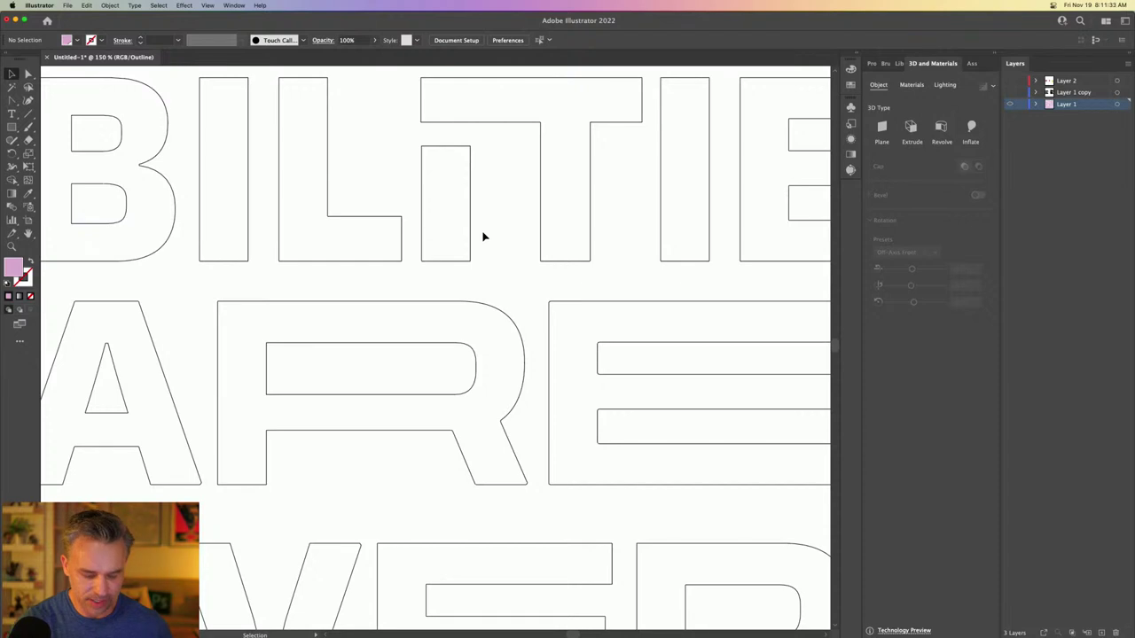
key(super+a)
key(super+equal)
key(super+equal)
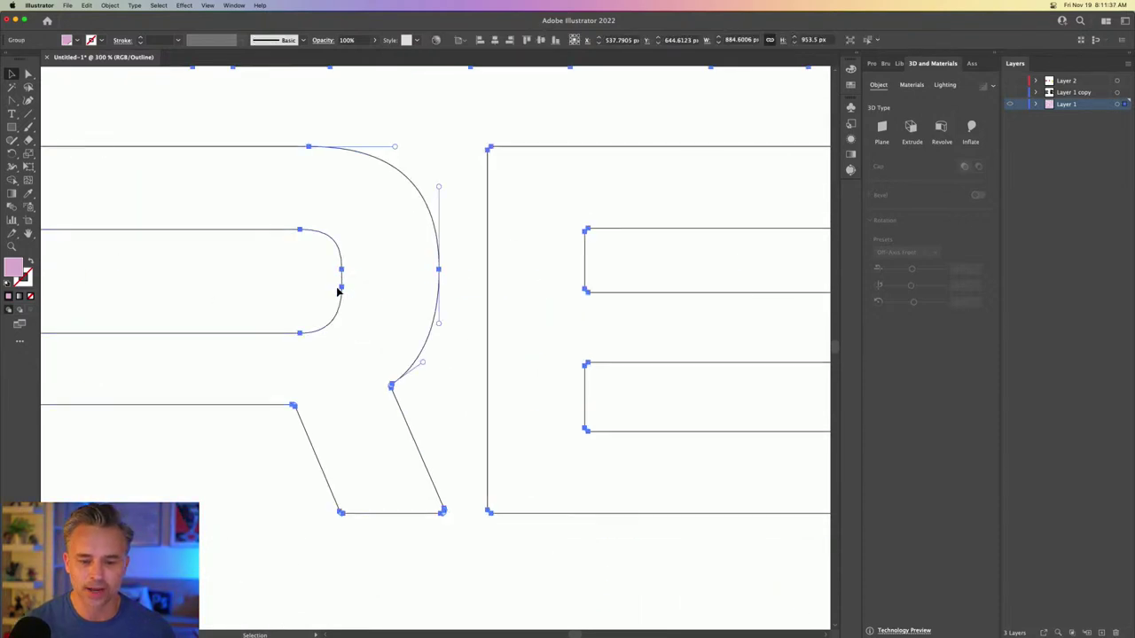
key(super+0)
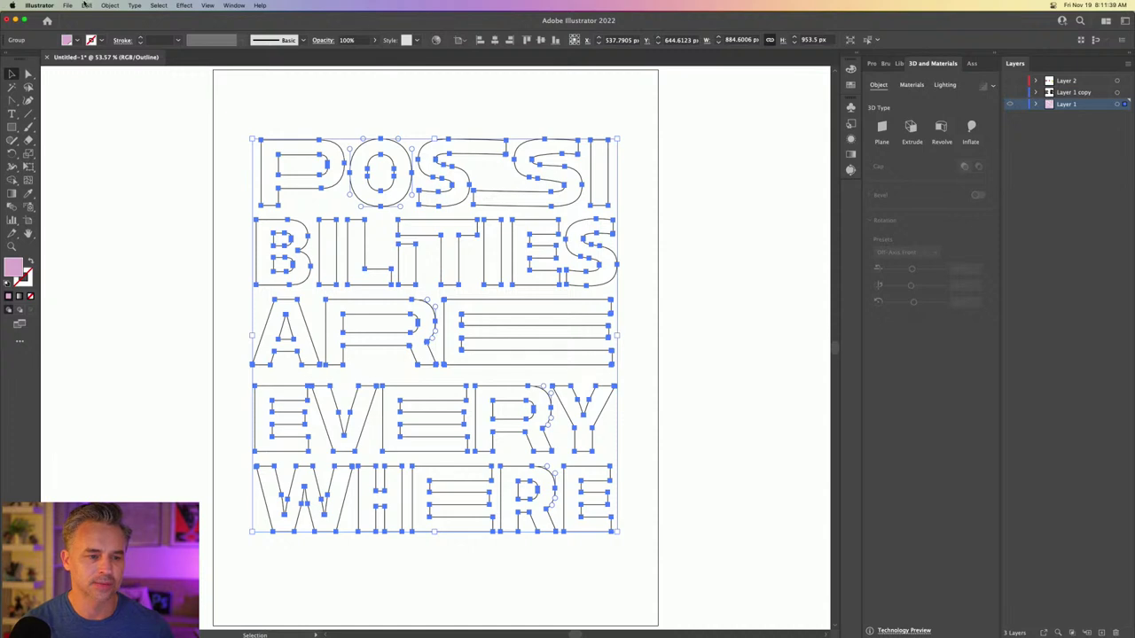
- Simplify the paths of the grouped lettering and return to the preview view
click(110, 5)
mouse_move(134, 228)
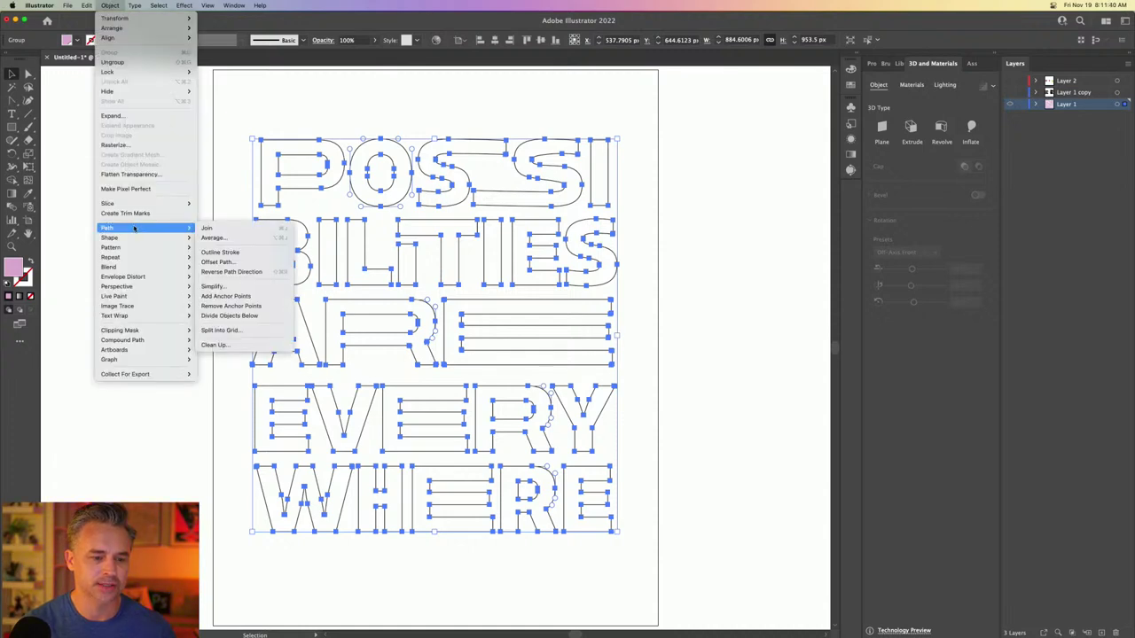
click(232, 228)
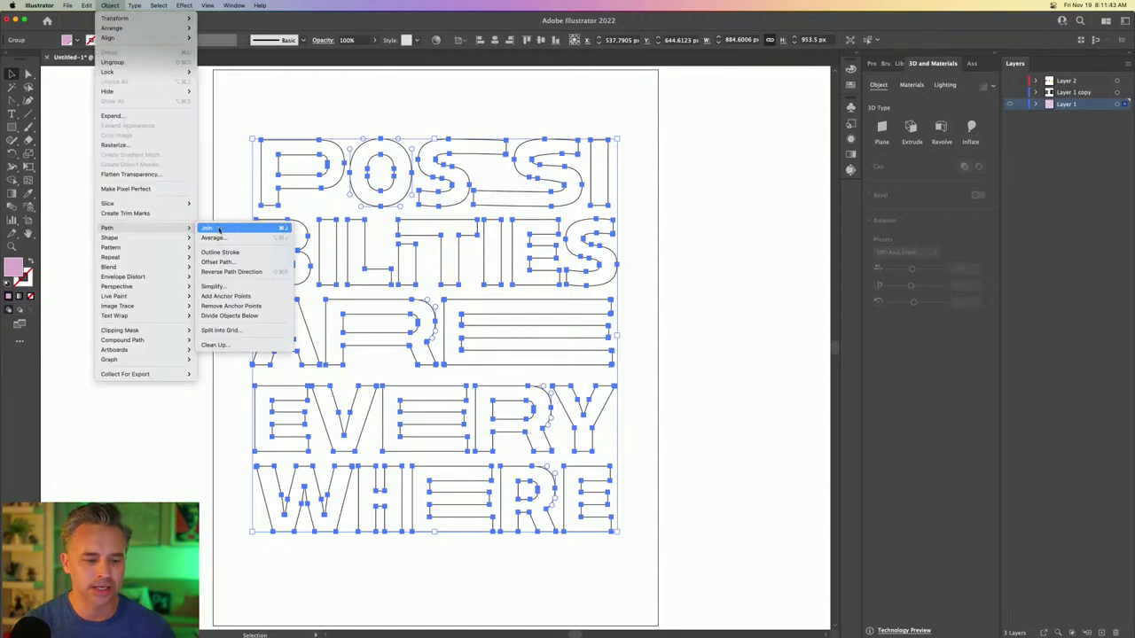
click(245, 287)
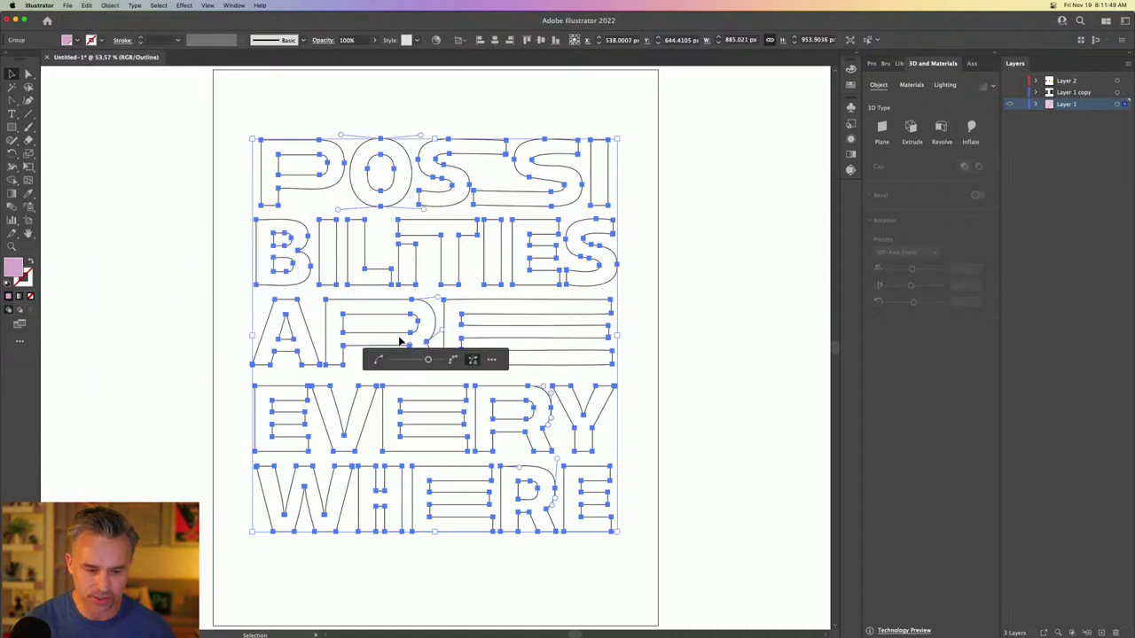
key(super+y)
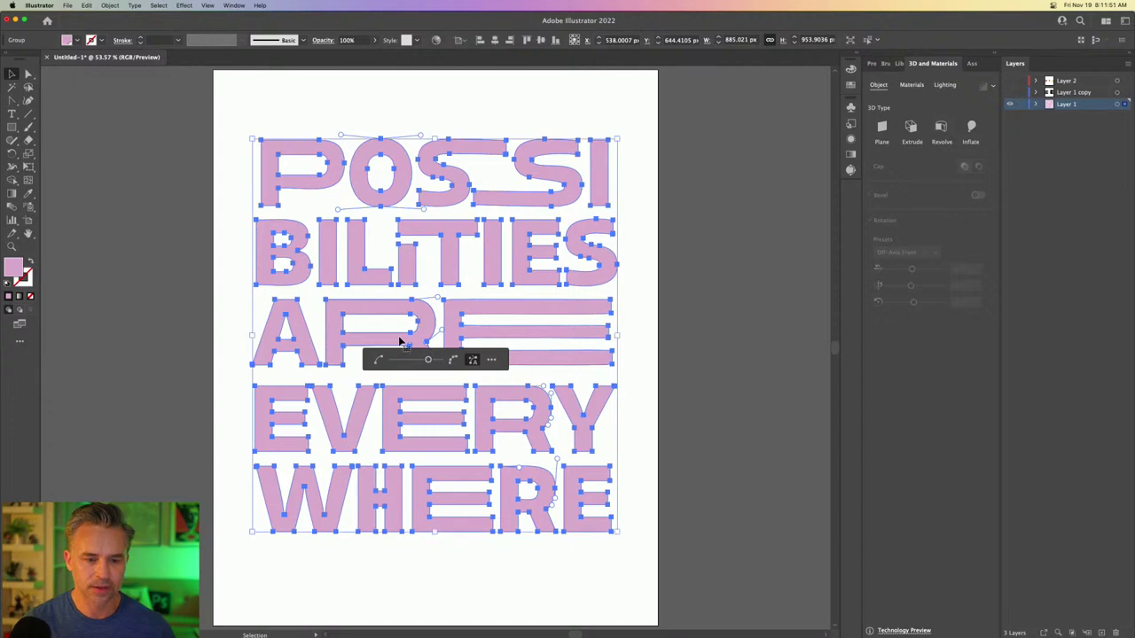
click(219, 237)
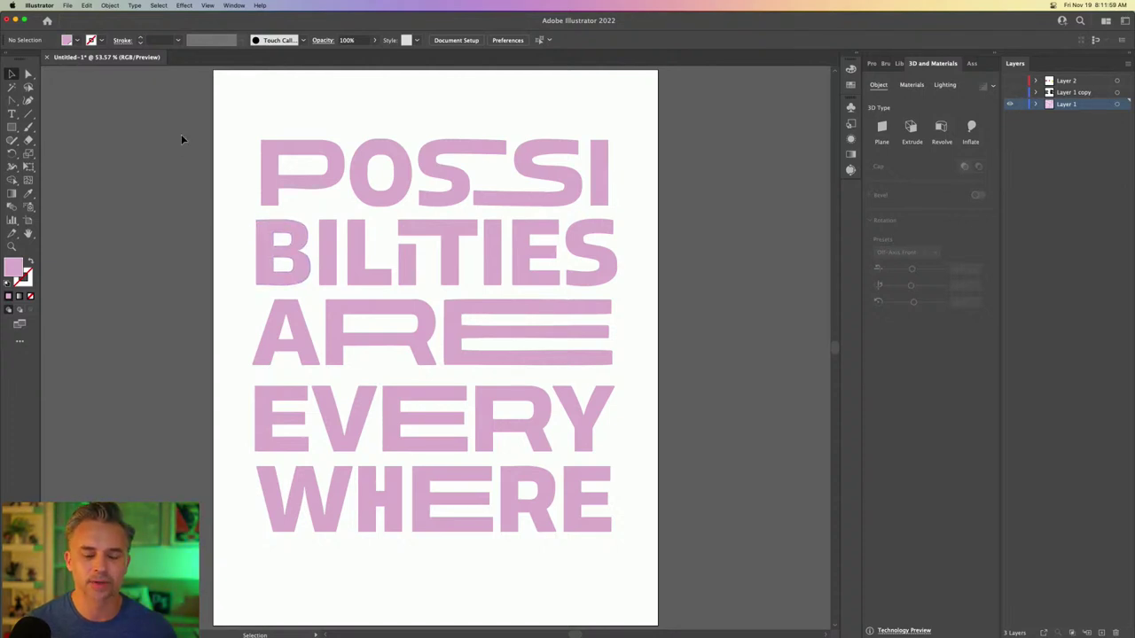
- Select the grouped lettering and apply the 3D Extrude & Bevel effect to it
drag(229, 109, 645, 610)
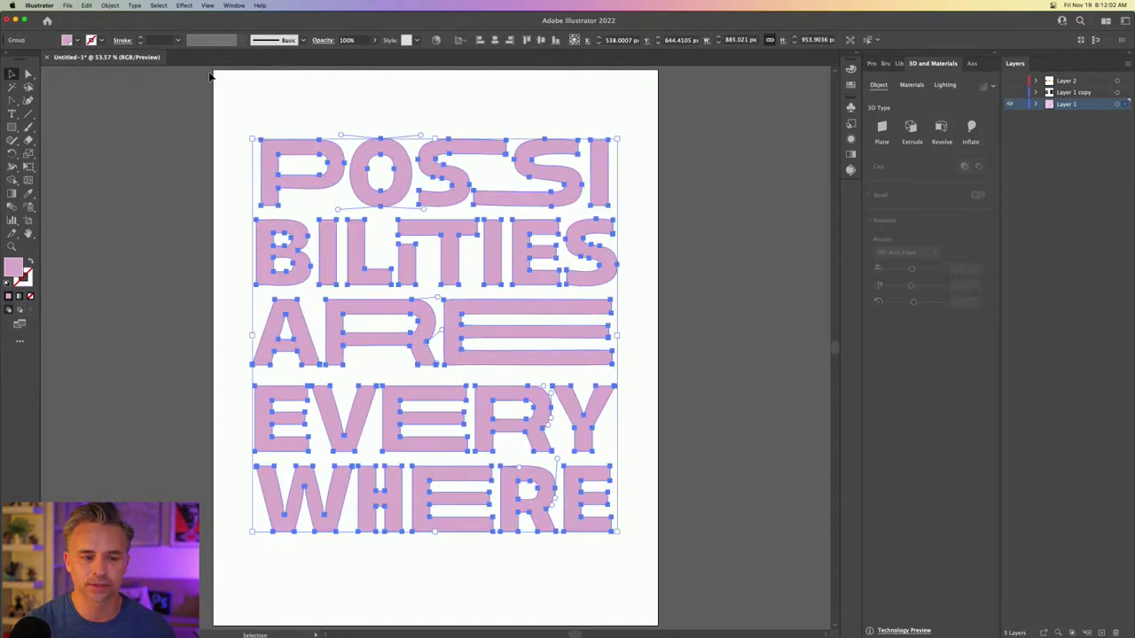
click(166, 5)
mouse_move(134, 5)
mouse_move(140, 47)
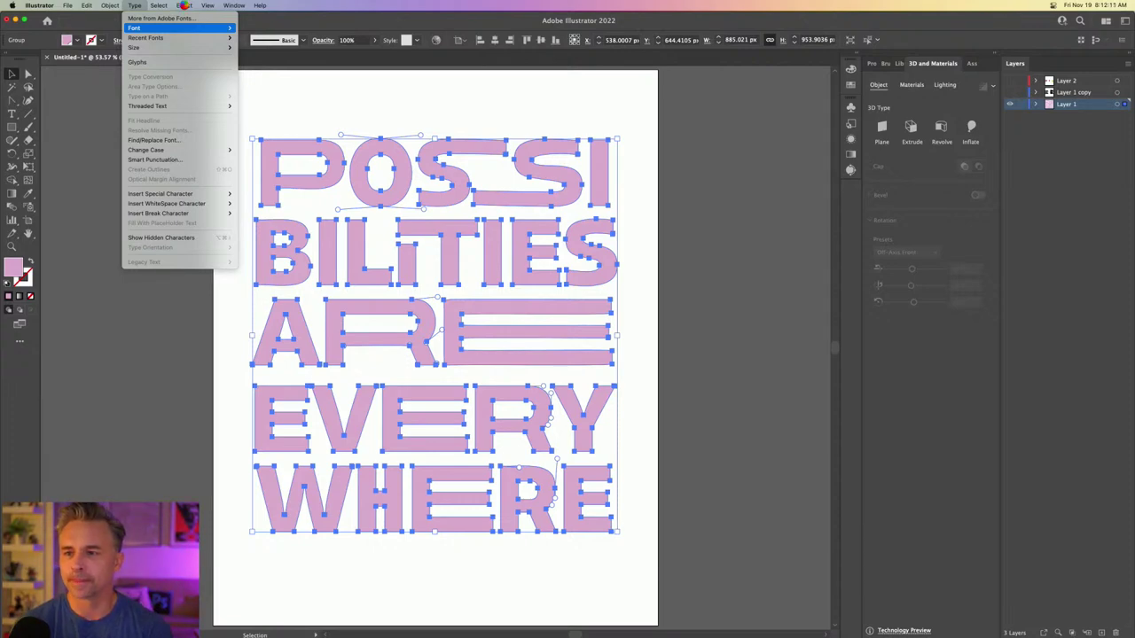
key(Escape)
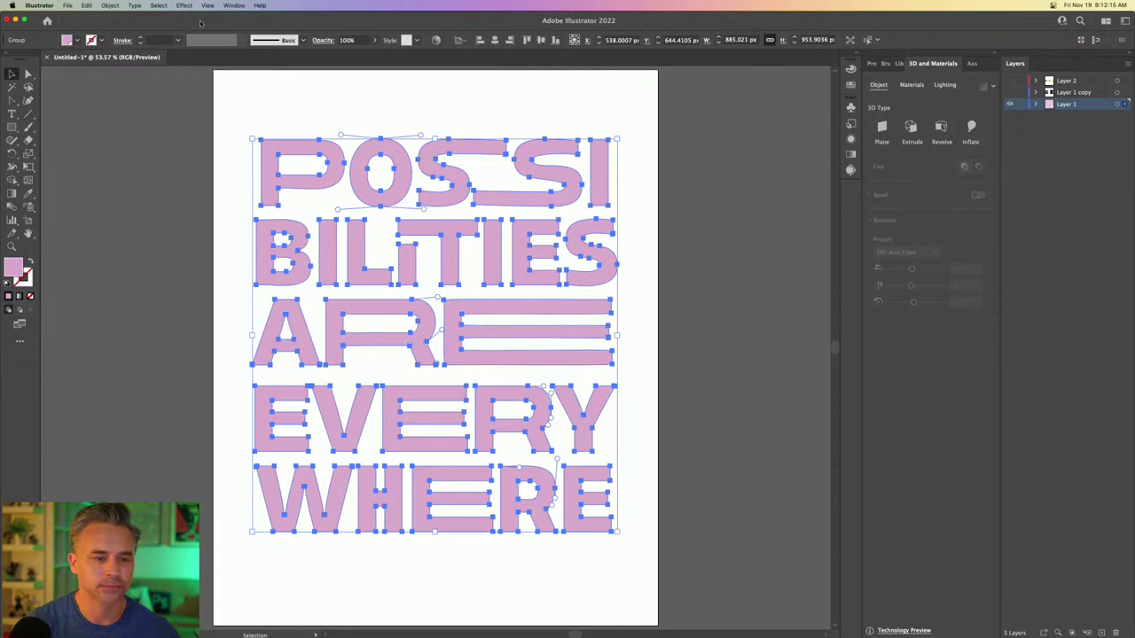
click(180, 7)
mouse_move(266, 68)
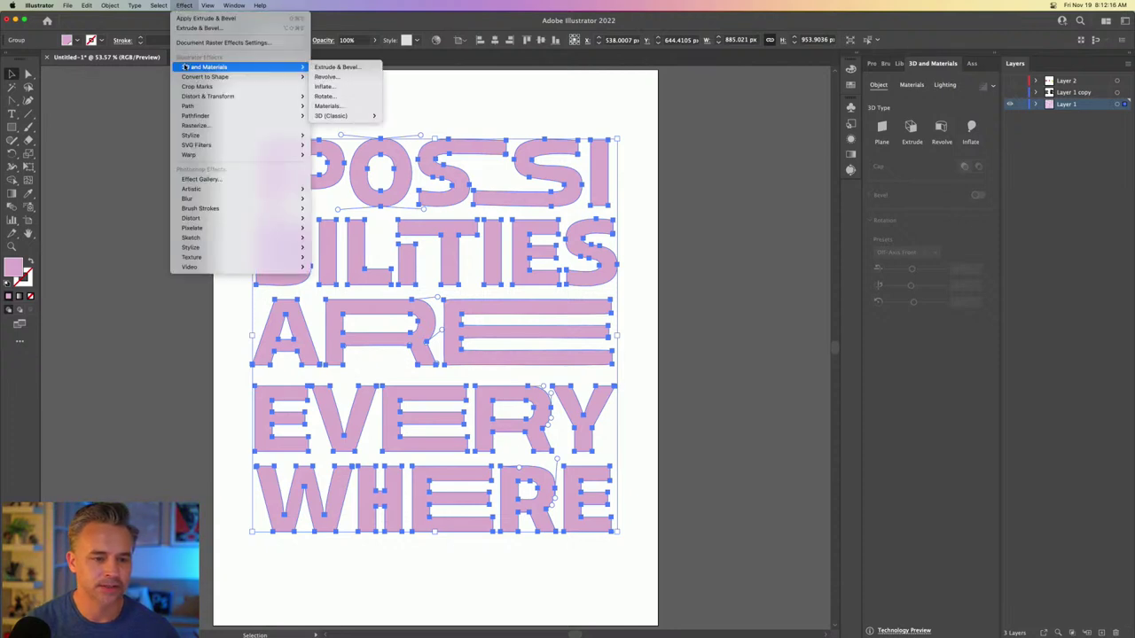
click(333, 69)
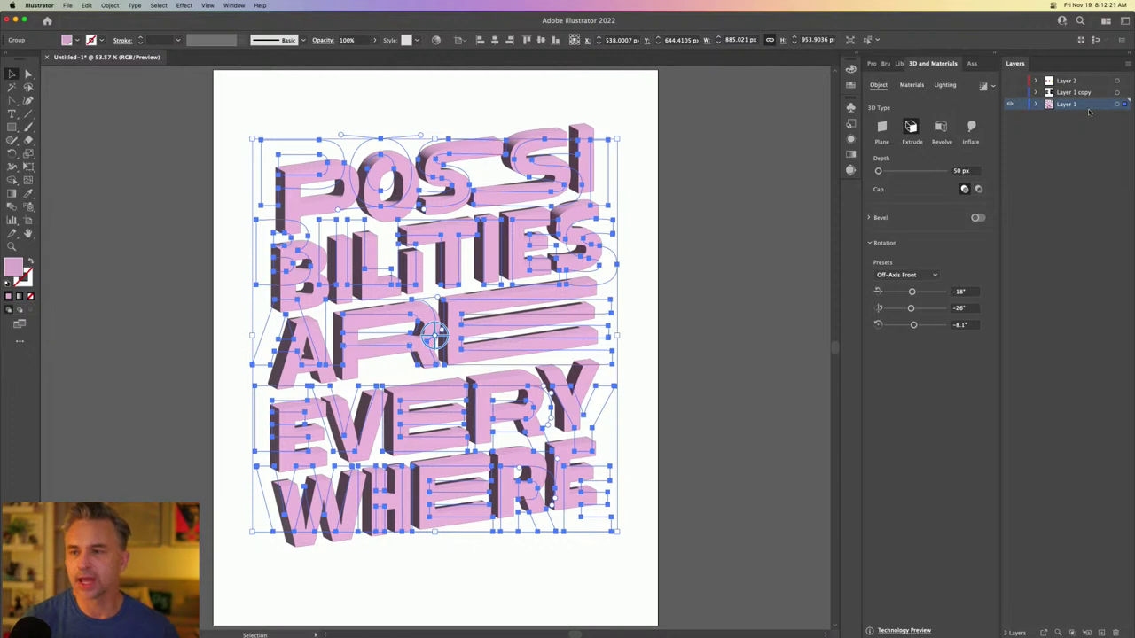
- Duplicate Layer 1 with the extruded lettering, hide the original layer and deselect the artwork
drag(1085, 104, 1087, 631)
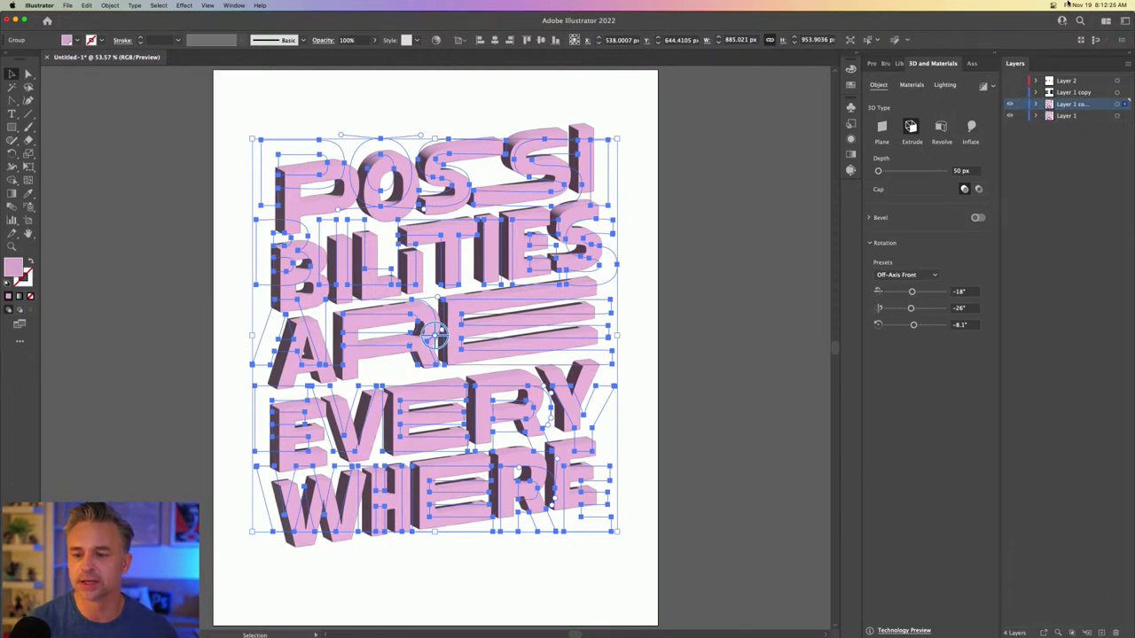
click(1009, 116)
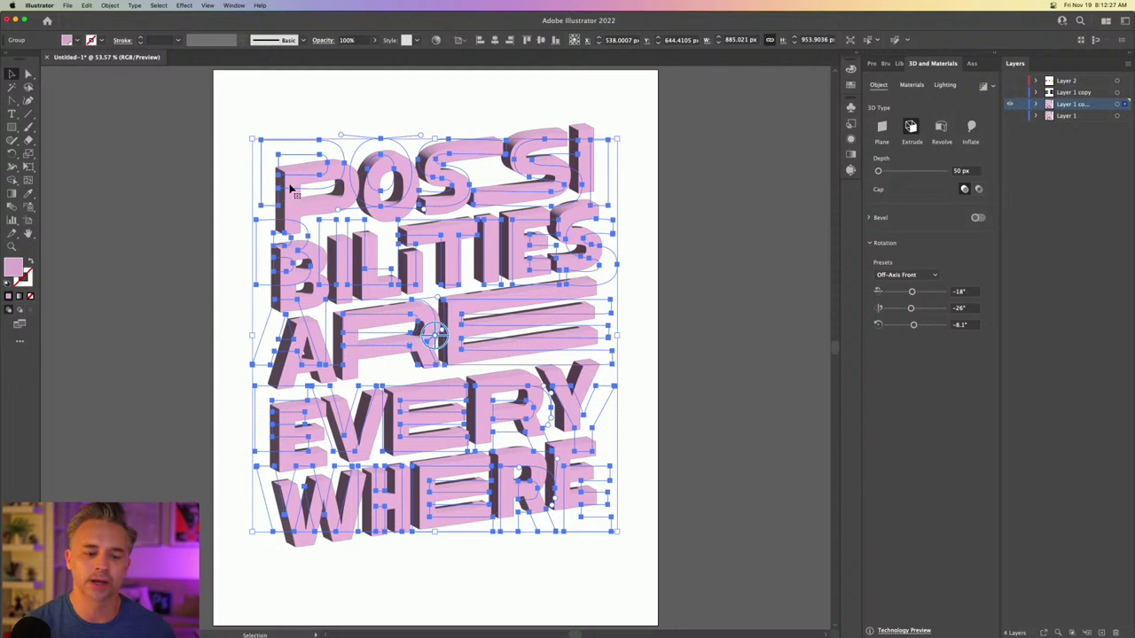
click(177, 171)
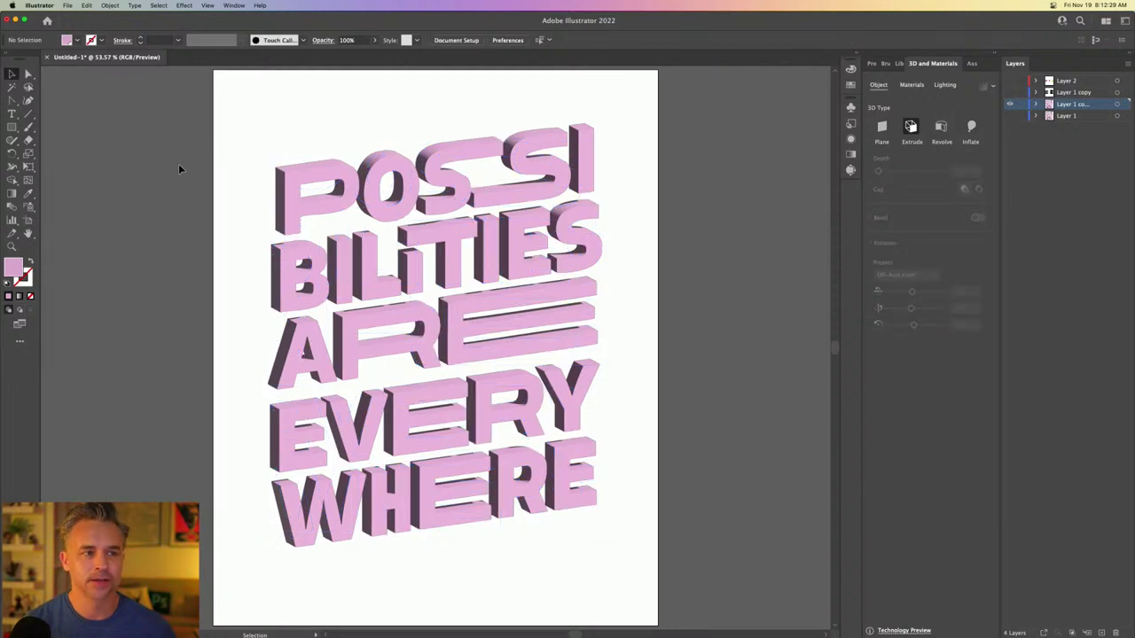
- Set the rotation preset of the extruded lettering to Front
key(super+a)
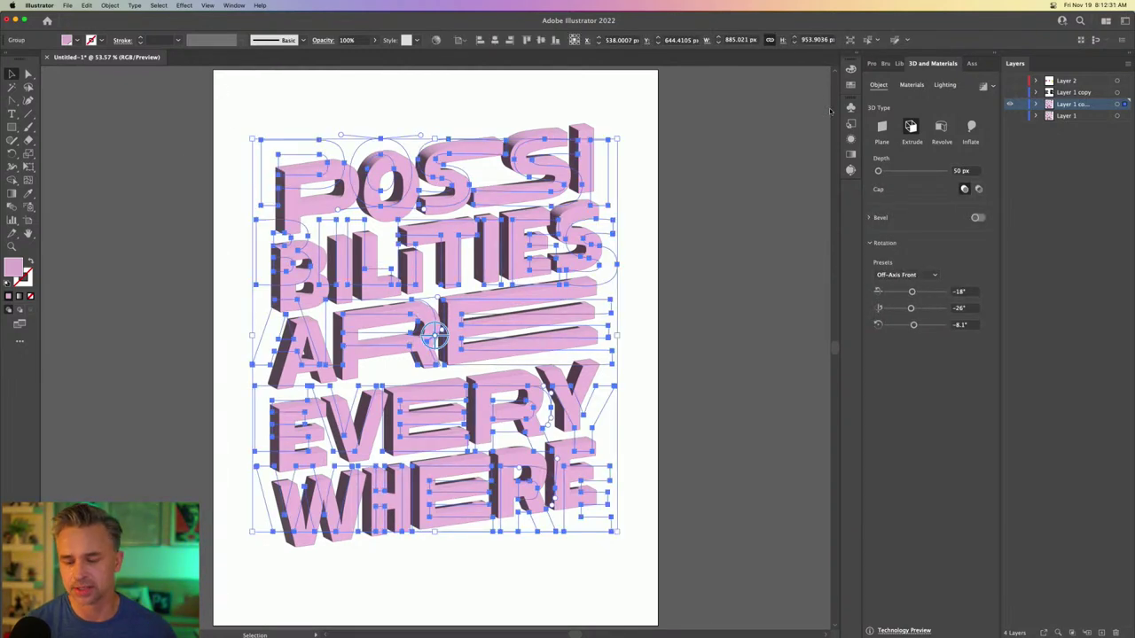
click(928, 276)
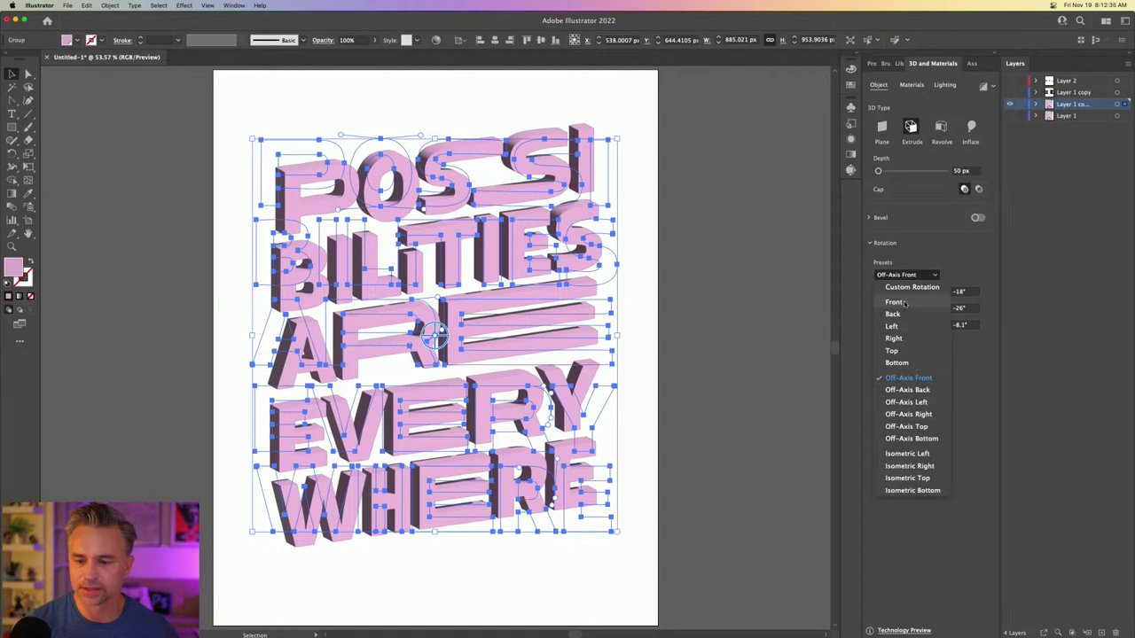
click(894, 303)
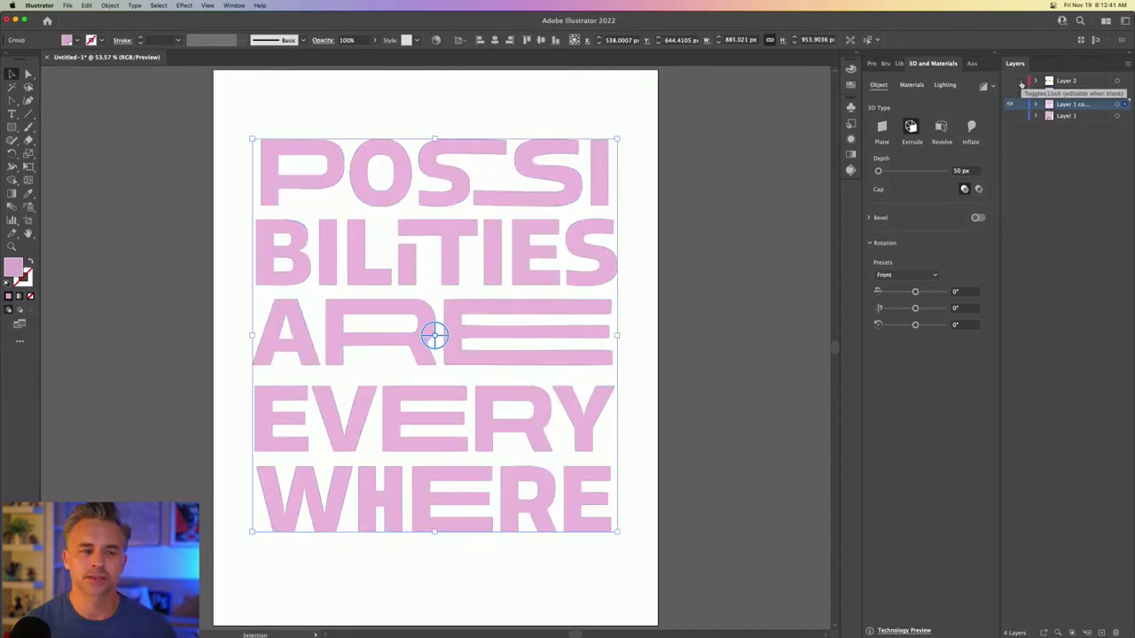
- Try a custom rotation and the Isometric Bottom preset on the lettering, and return it to the Front preset
mouse_move(436, 336)
mouse_down()
mouse_move(447, 324)
mouse_move(443, 337)
mouse_move(460, 347)
mouse_move(428, 346)
mouse_move(448, 346)
mouse_move(432, 335)
mouse_move(463, 328)
mouse_move(458, 355)
mouse_move(428, 352)
mouse_move(426, 329)
mouse_move(435, 337)
mouse_up()
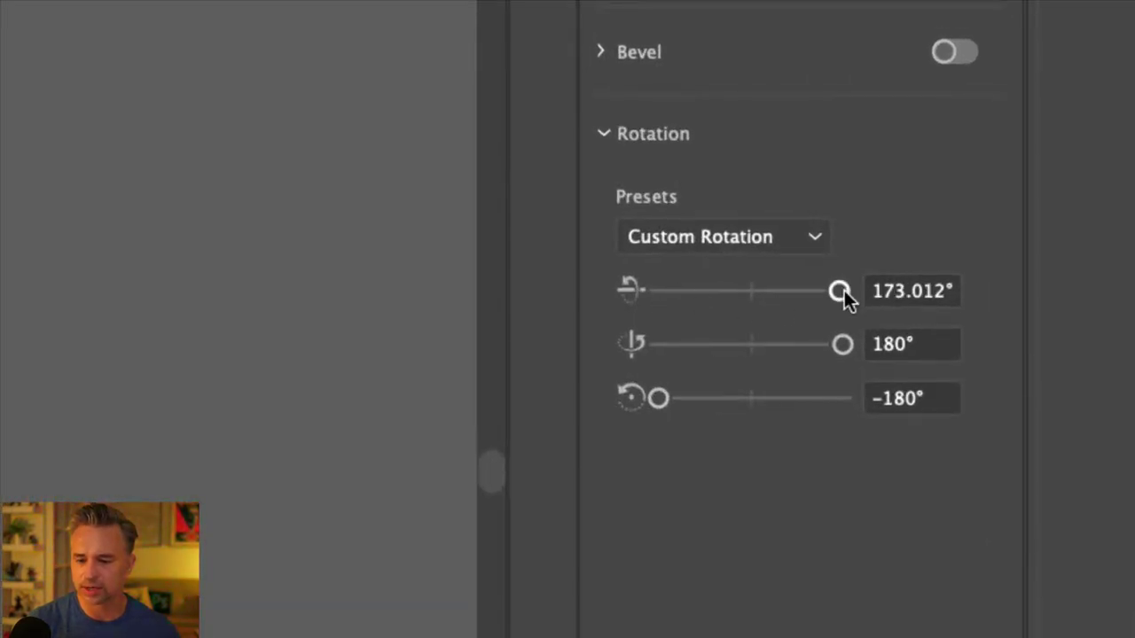
click(767, 247)
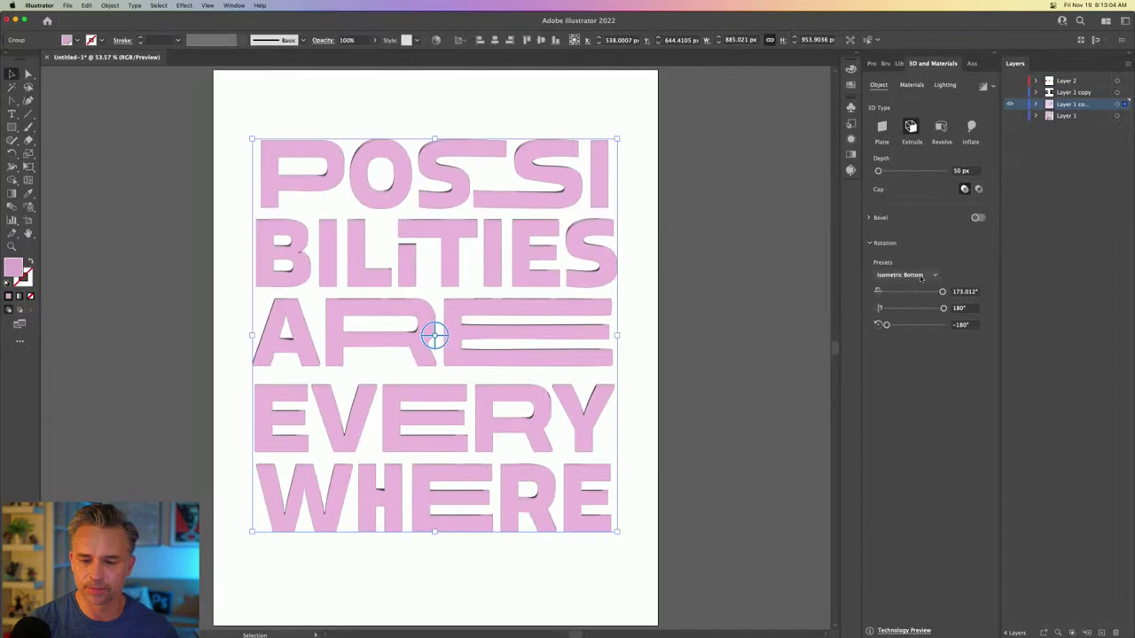
click(769, 243)
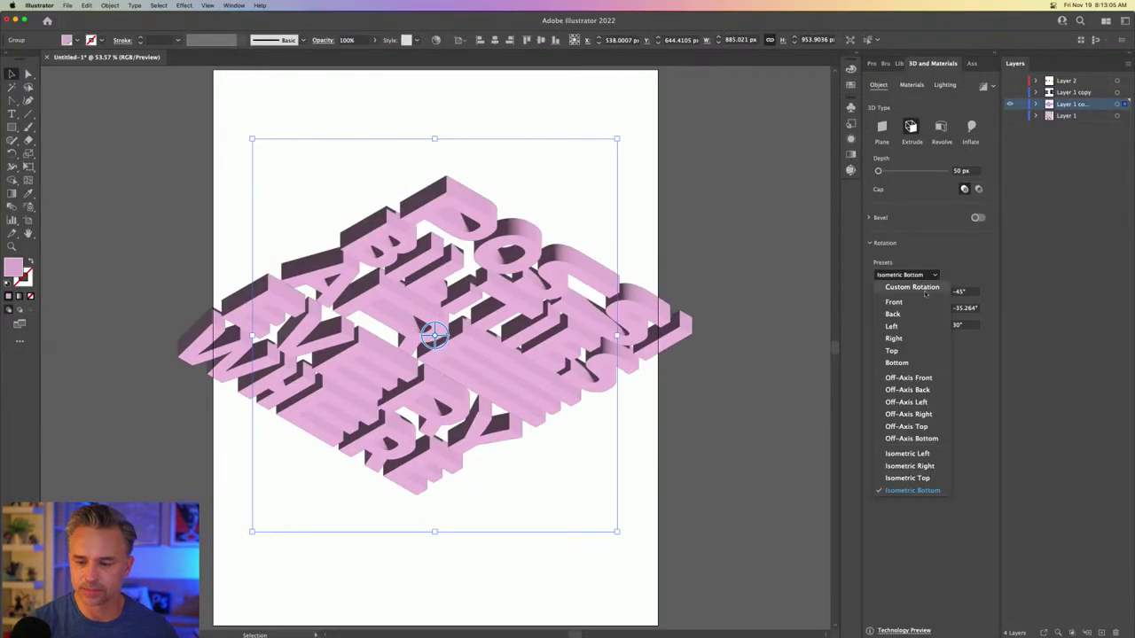
click(913, 302)
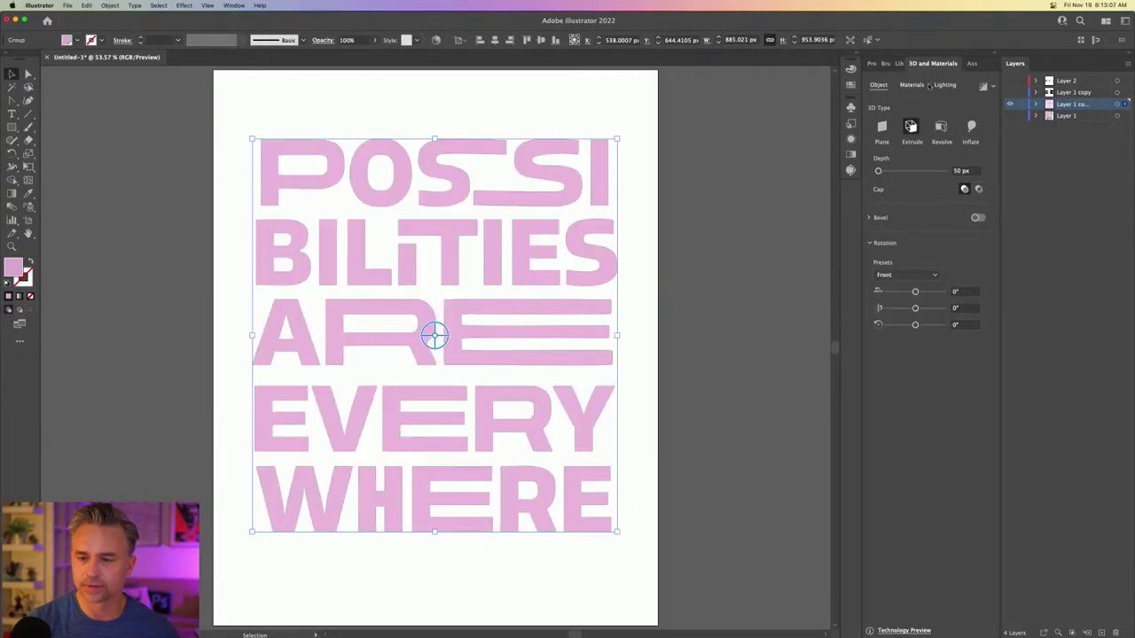
- Turn on shadows for the lettering and set the light's rotation to -135° and its height to 75°
click(943, 85)
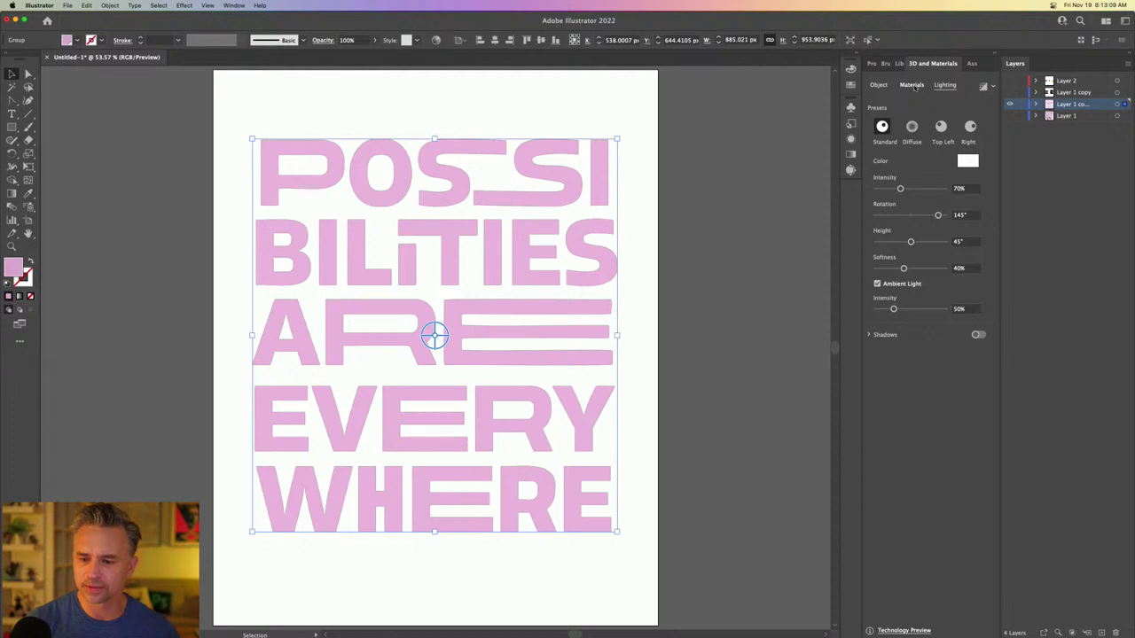
click(977, 335)
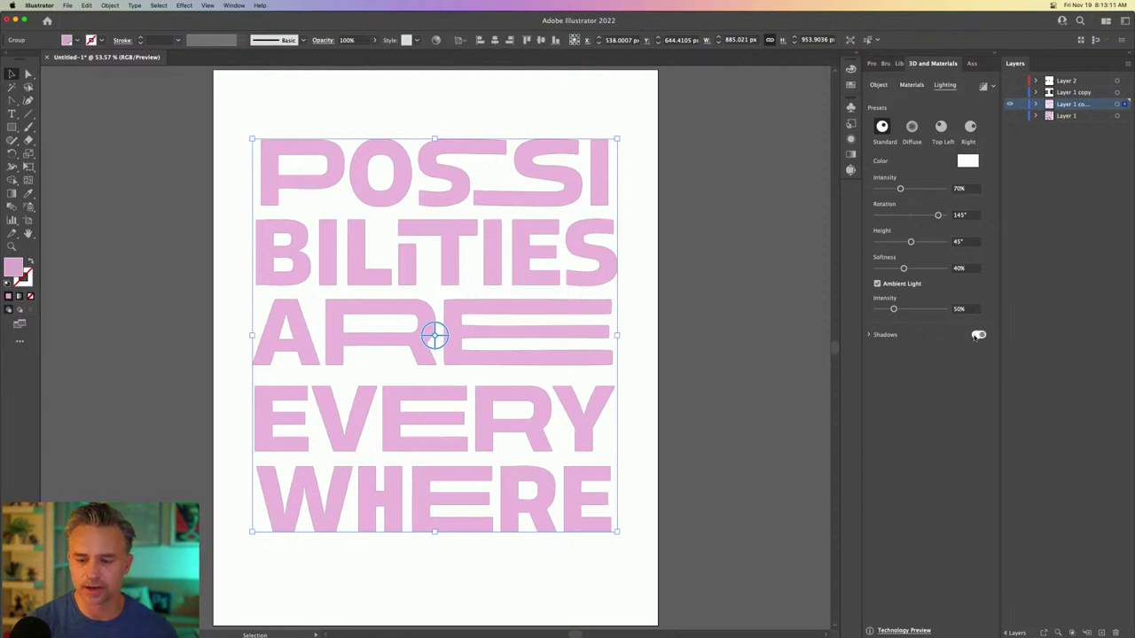
click(870, 336)
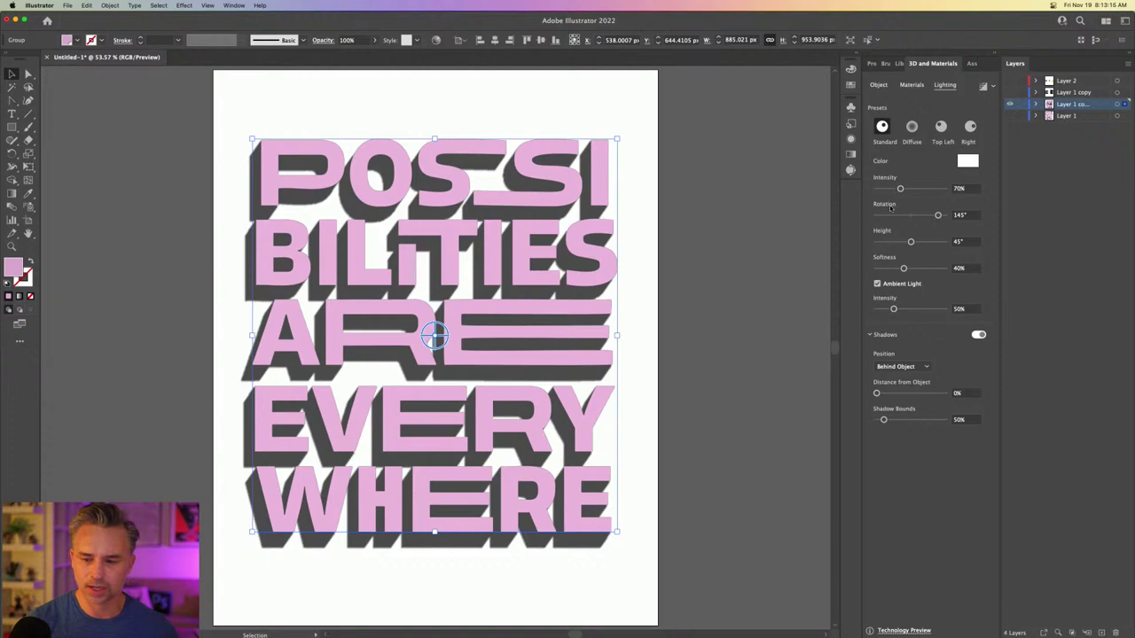
drag(938, 215, 933, 242)
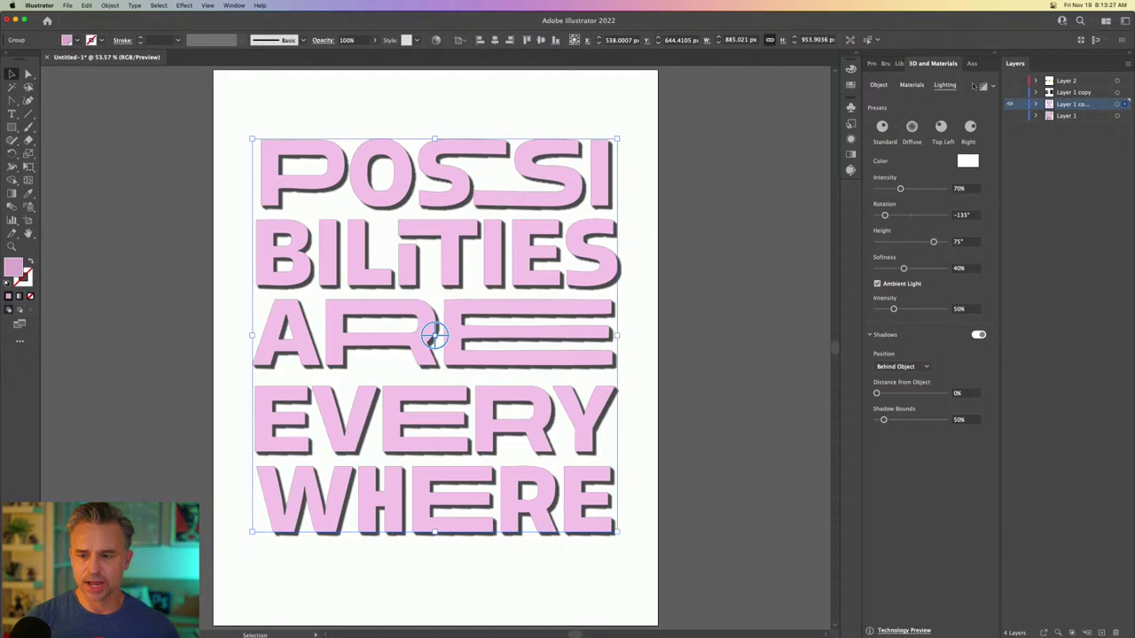
- Turn on Ray Tracing and render the lettering at Low quality with Reduce Noise enabled
click(992, 86)
click(976, 107)
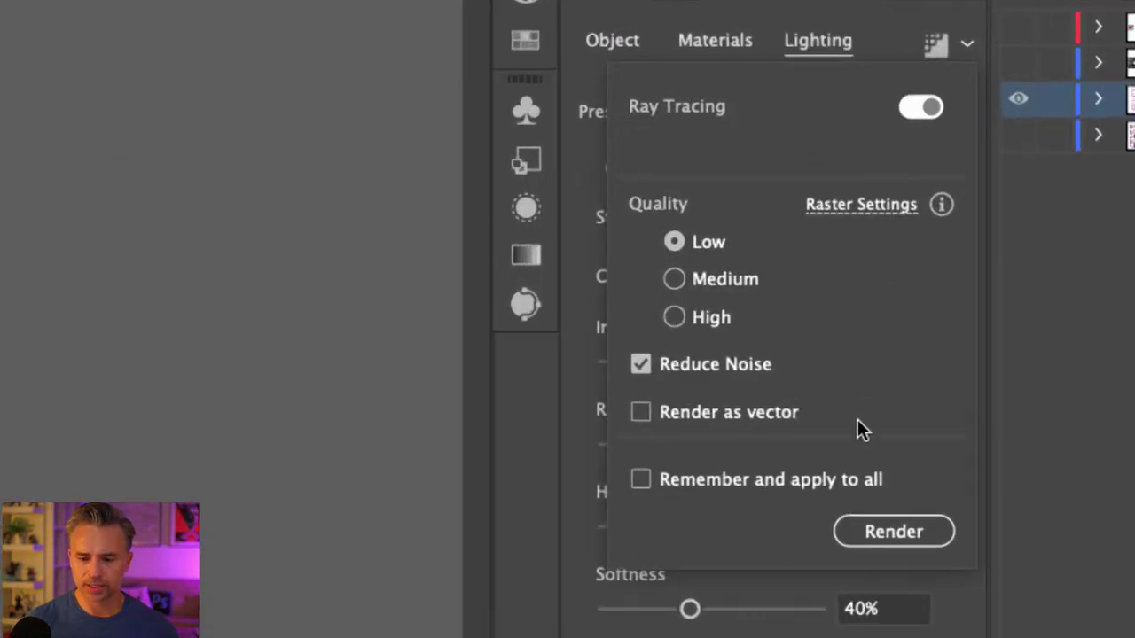
click(891, 526)
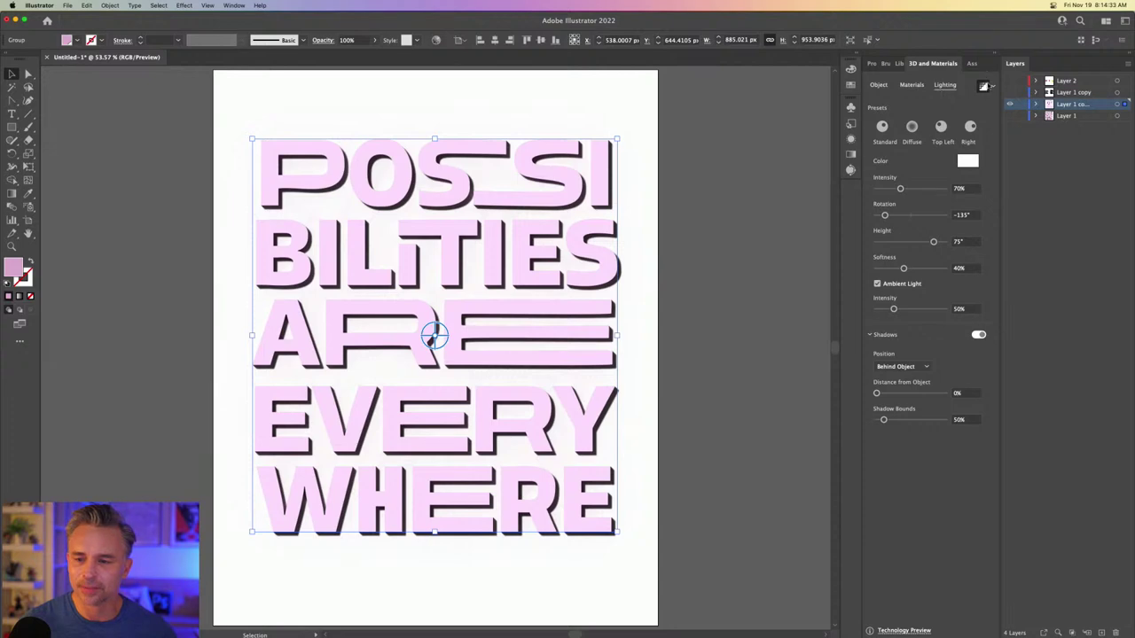
- Try switching Ray Tracing off to show the lettering in real-time preview
click(991, 86)
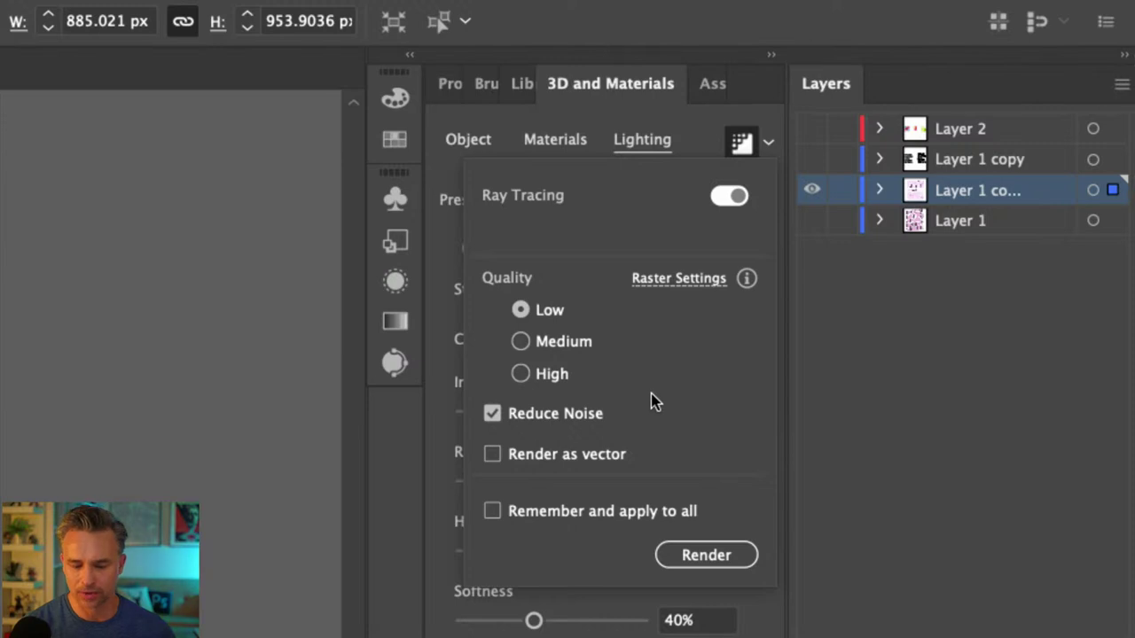
click(732, 196)
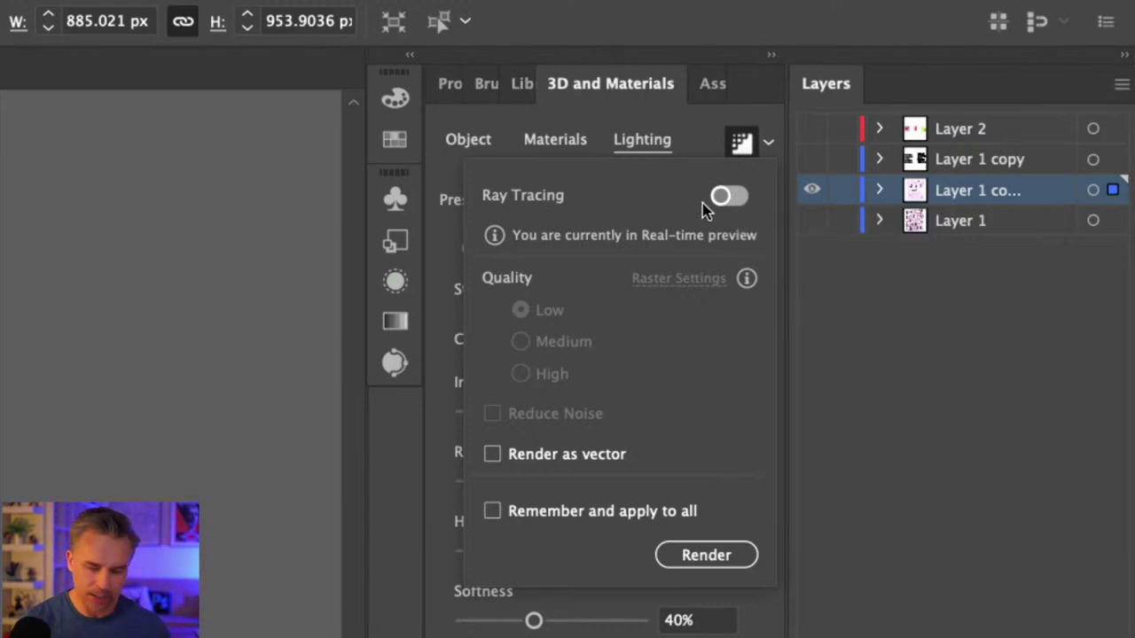
click(938, 346)
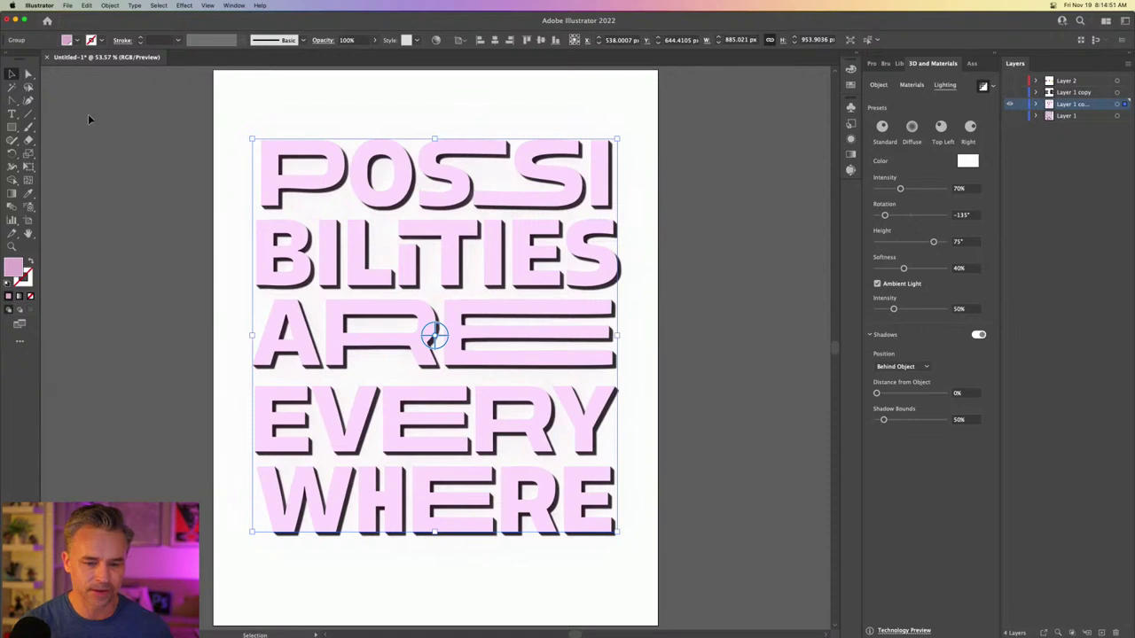
- Turn off the lettering's shadows and rotate it with the Isometric Left preset
click(978, 335)
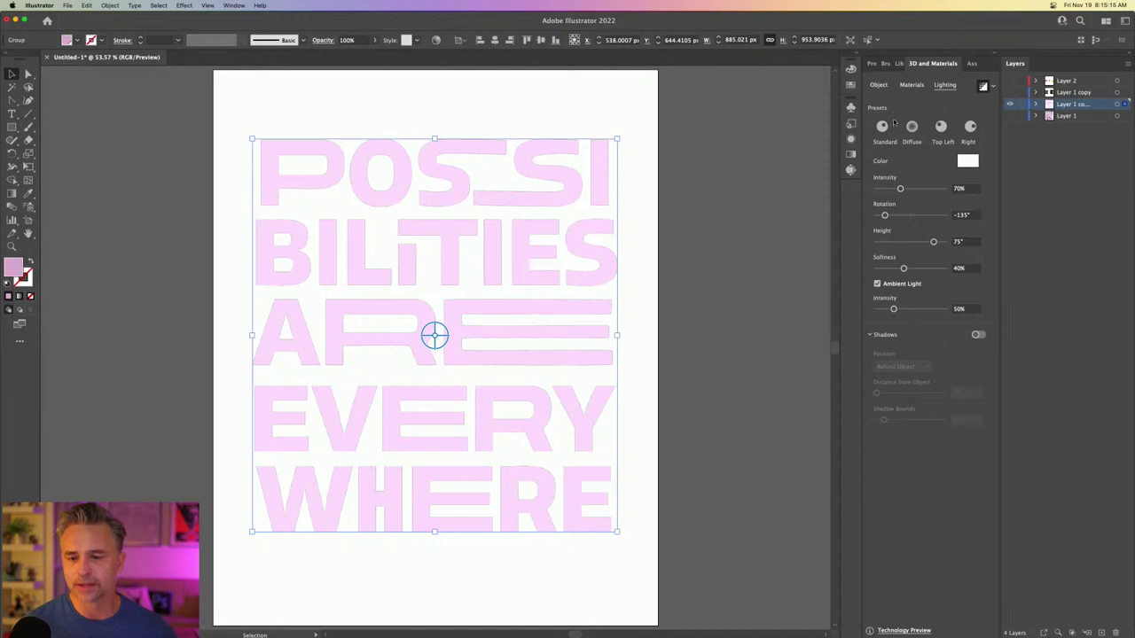
click(879, 85)
click(906, 275)
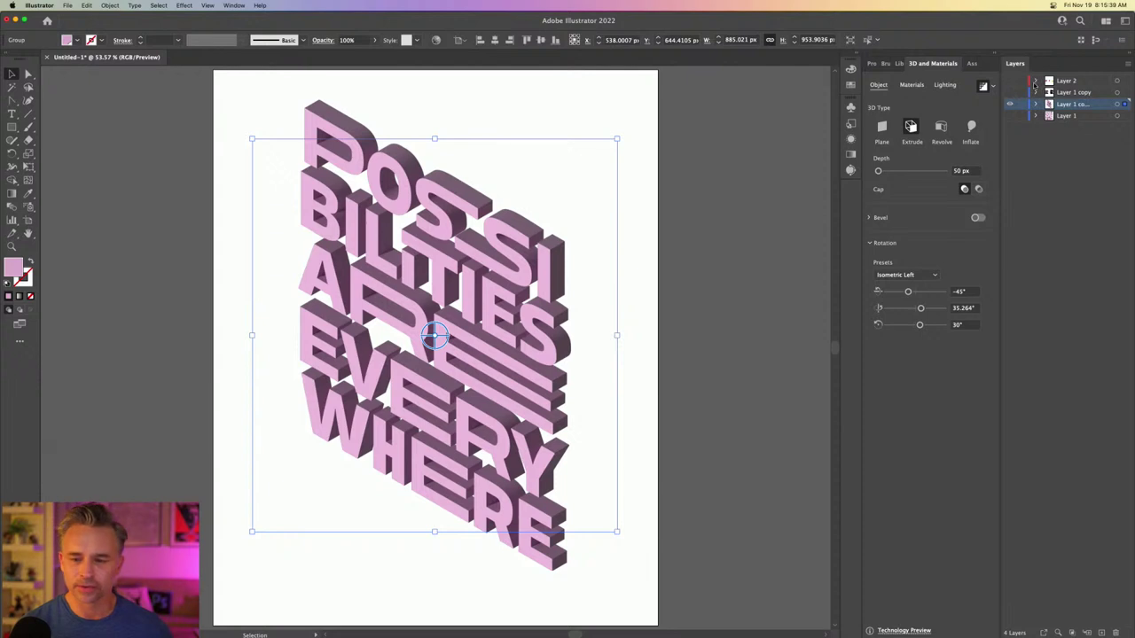
click(991, 86)
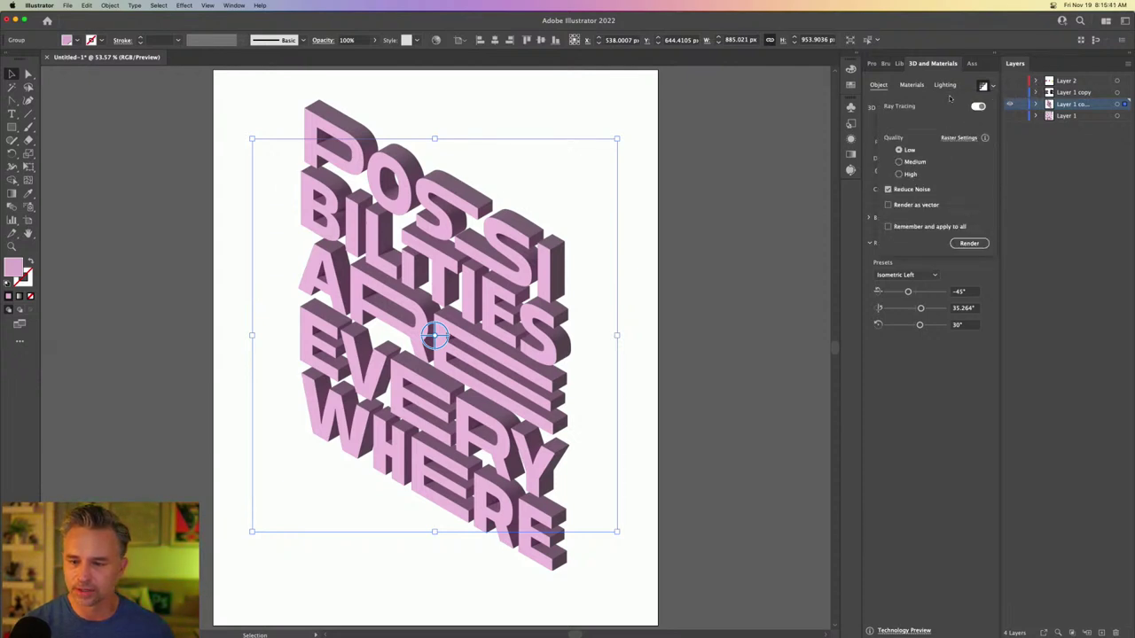
click(950, 386)
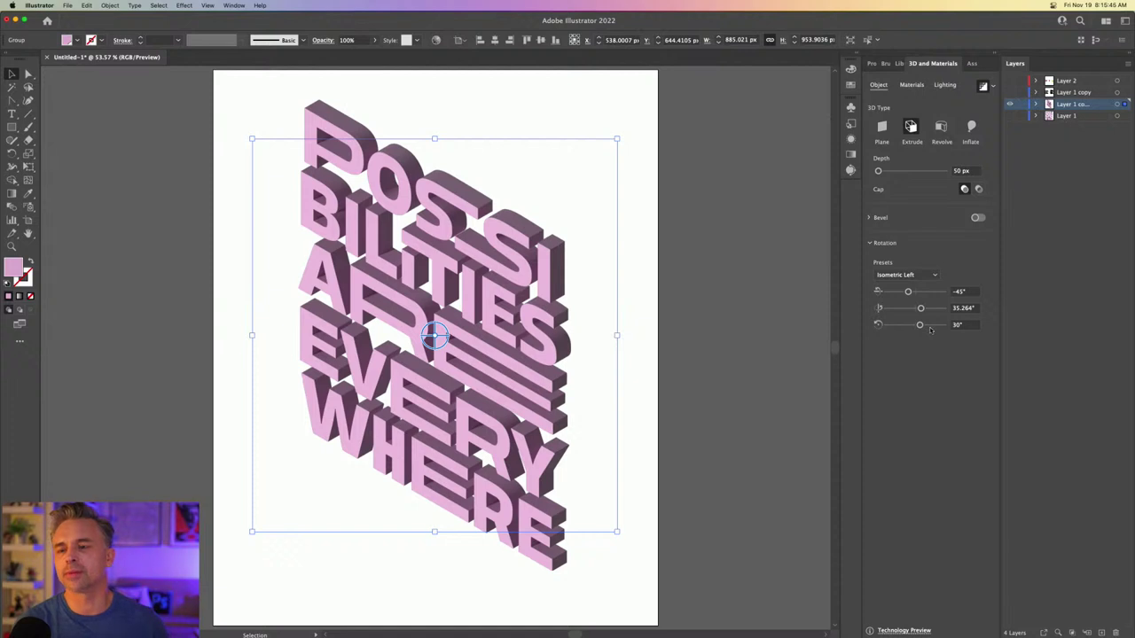
- Rotate the extruded lettering freely in 3D to about 146°, 163° and -155°, and turn off Ray Tracing
click(180, 319)
mouse_move(443, 355)
mouse_down()
mouse_move(457, 377)
mouse_move(433, 335)
mouse_move(450, 348)
mouse_up()
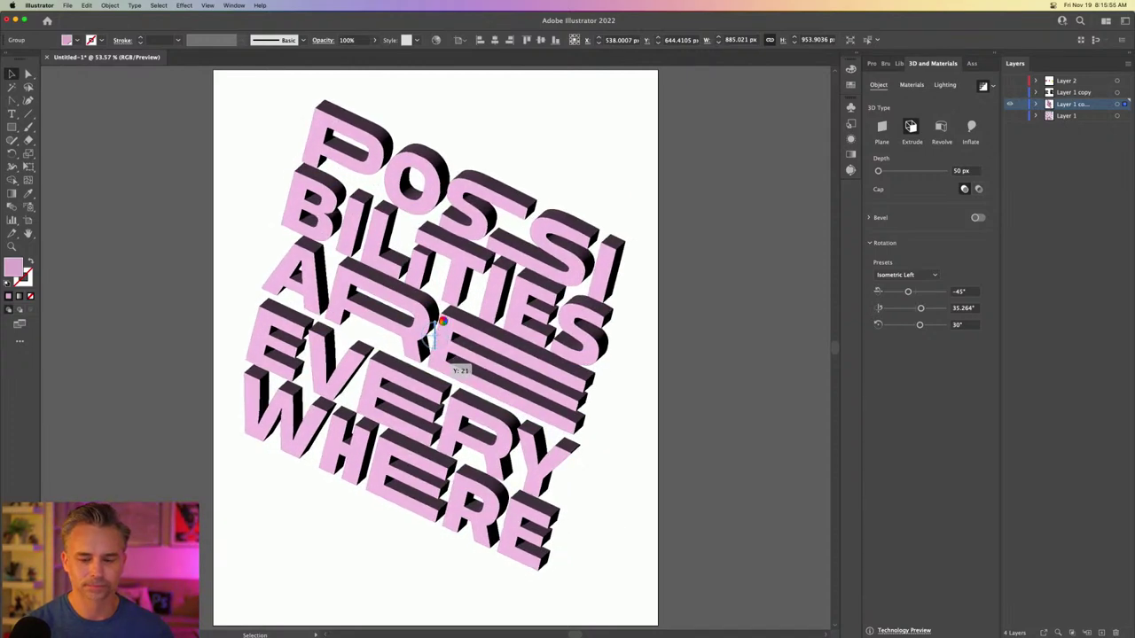
drag(442, 321, 447, 326)
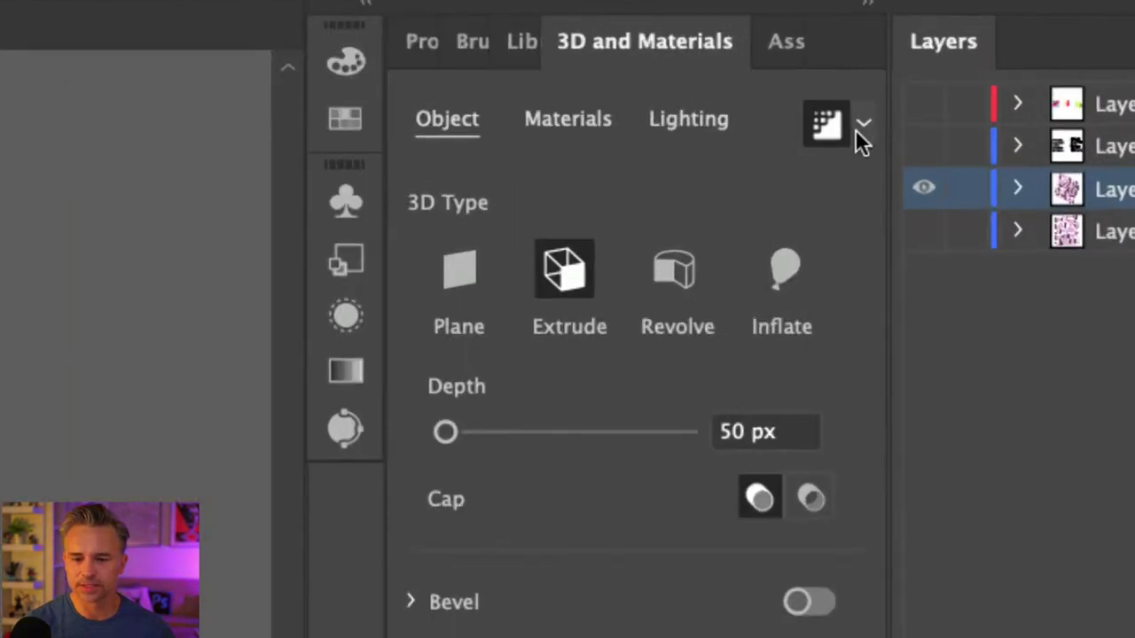
click(860, 126)
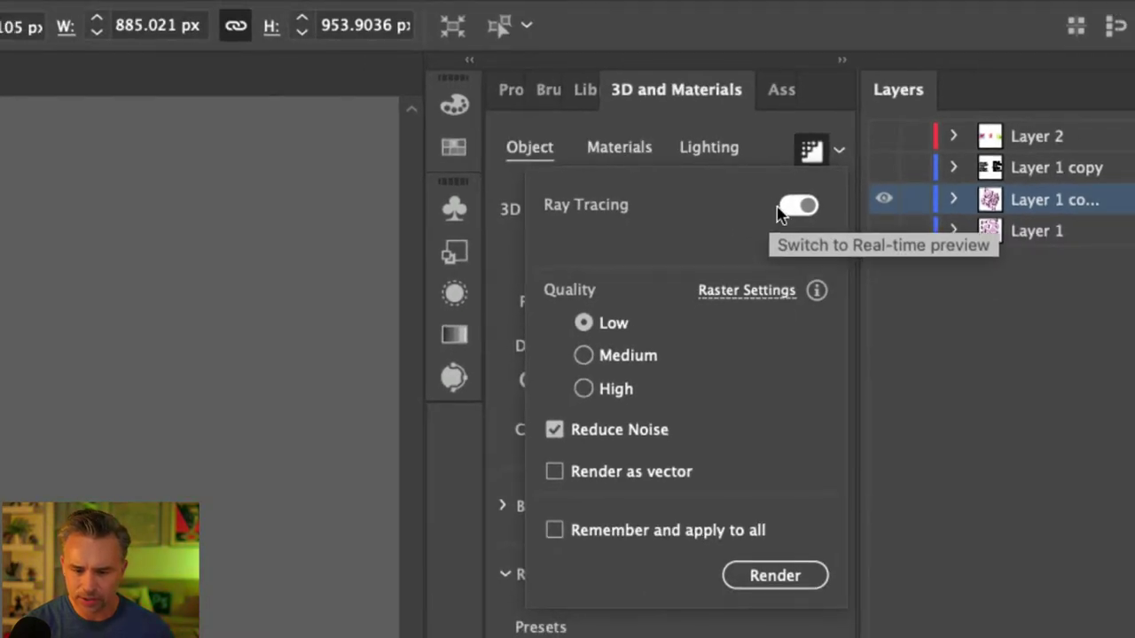
click(796, 198)
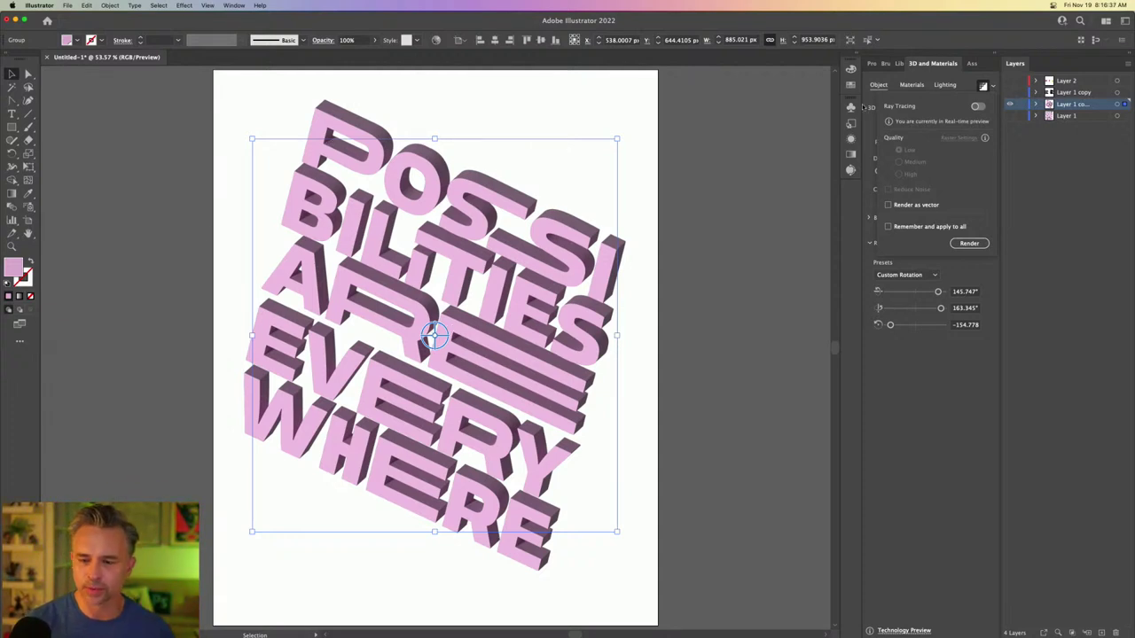
- Add the extruded lettering to the export assets and set its export format to PNG
click(969, 65)
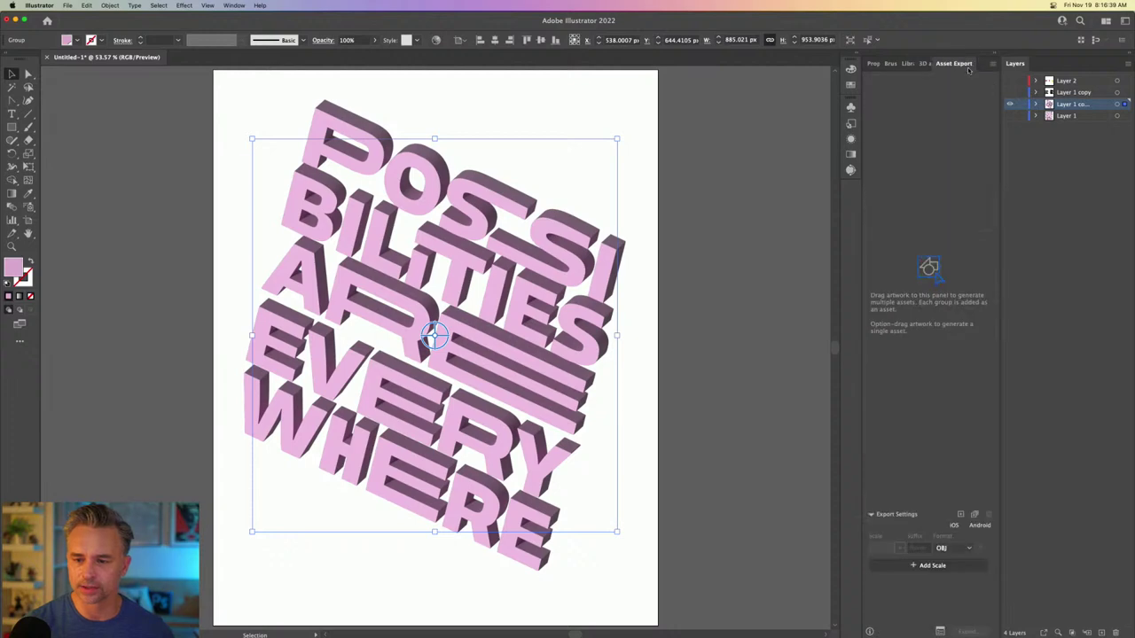
drag(432, 331, 881, 189)
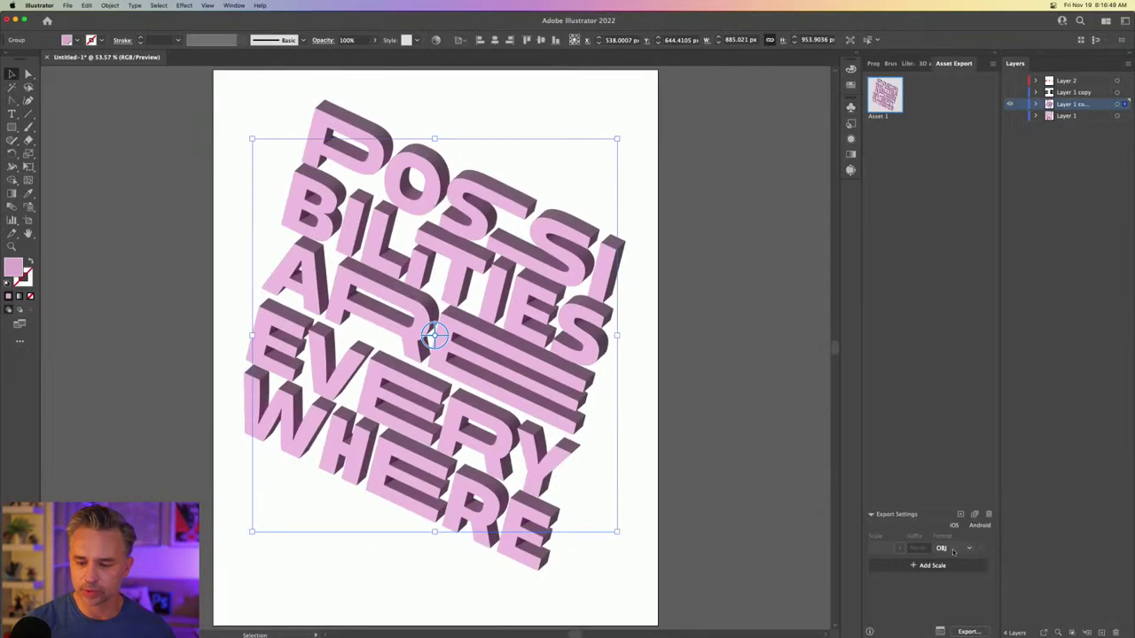
click(953, 551)
click(952, 446)
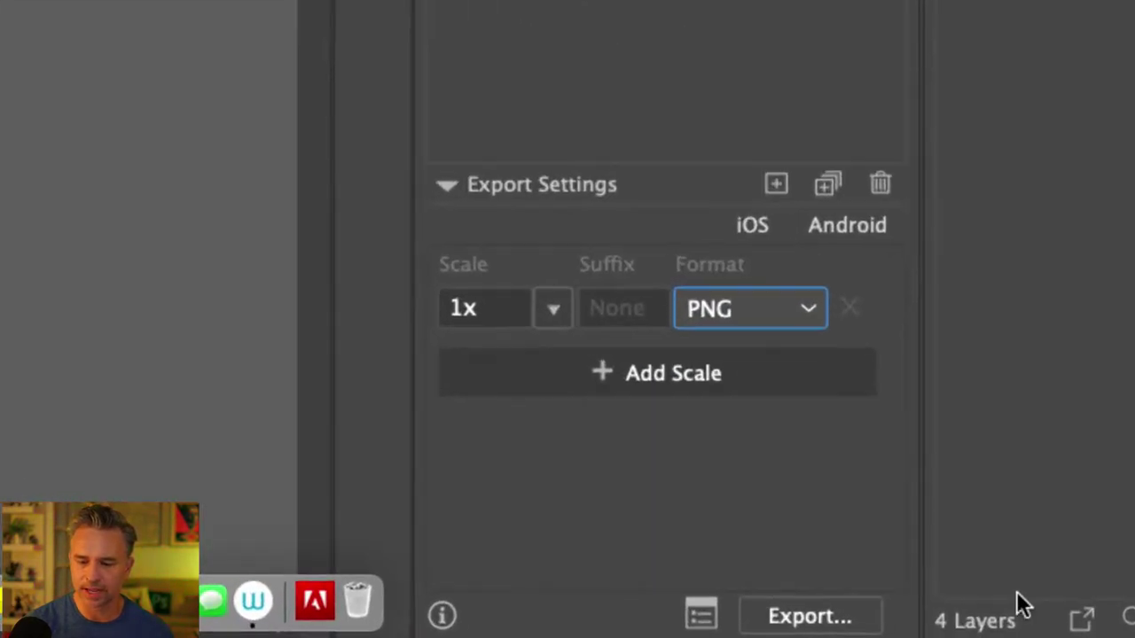
- Set the extruded lettering asset's export format to OBJ and export it to the Desktop
click(721, 317)
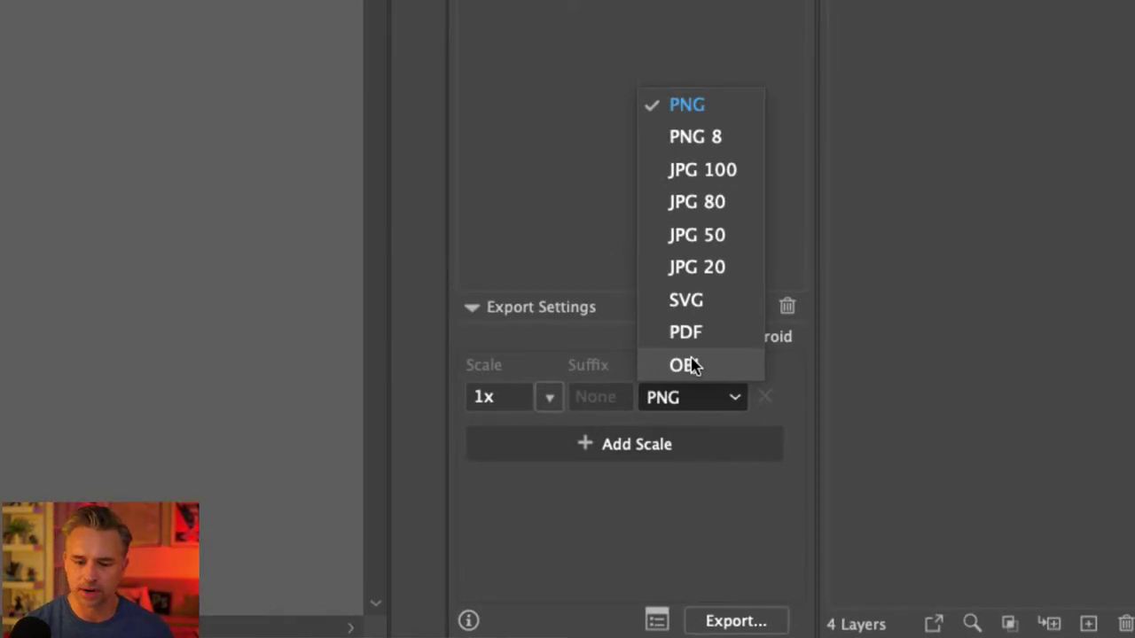
click(692, 365)
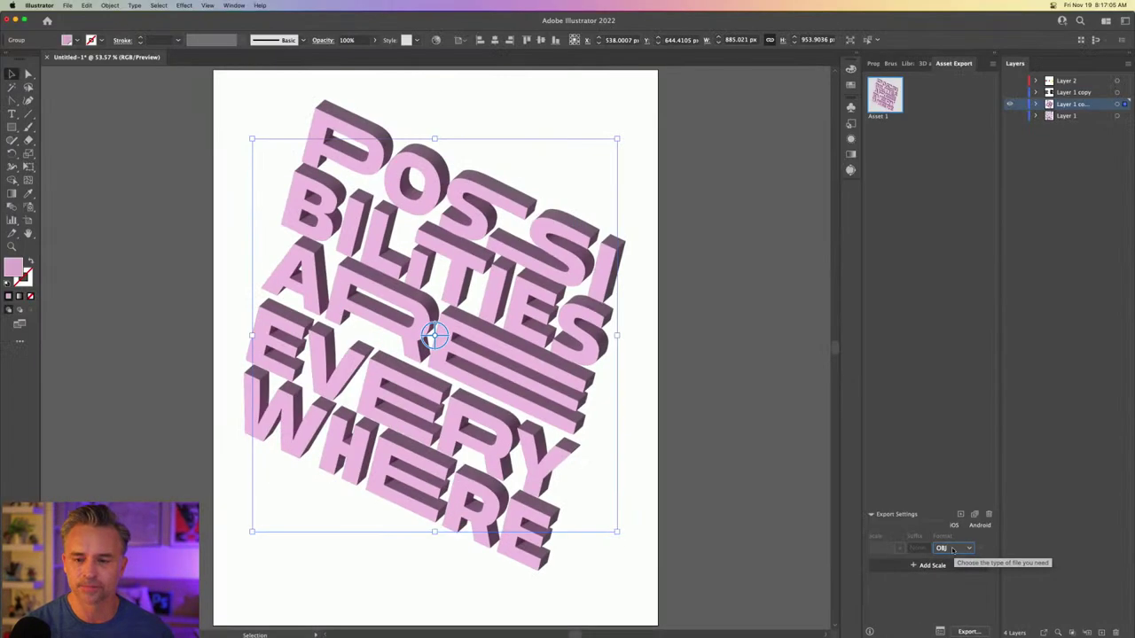
click(970, 631)
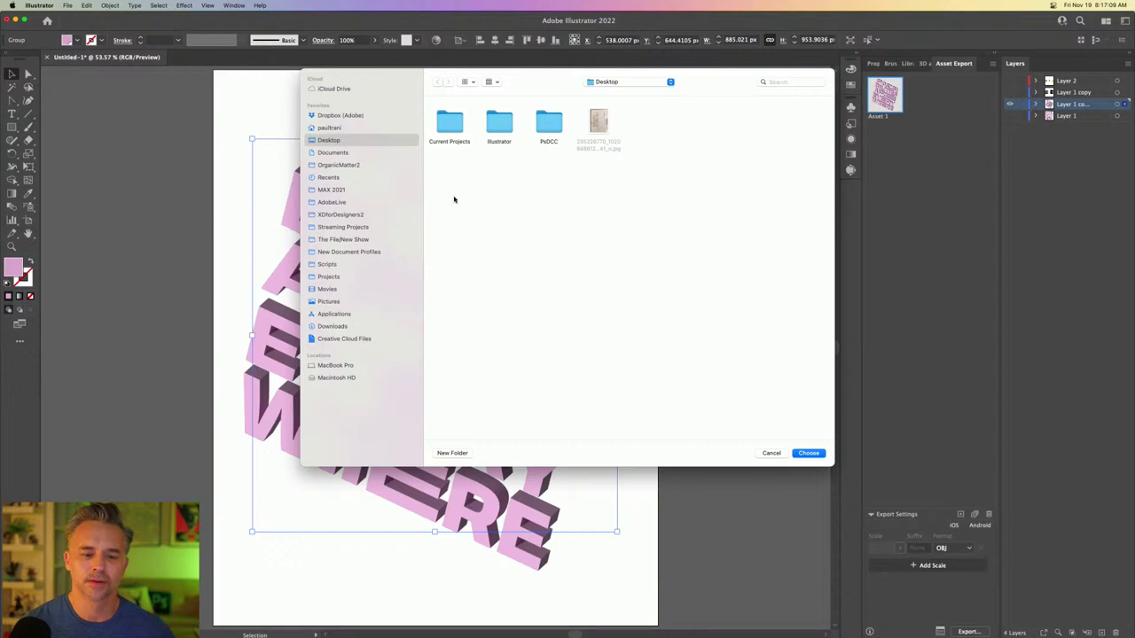
click(807, 453)
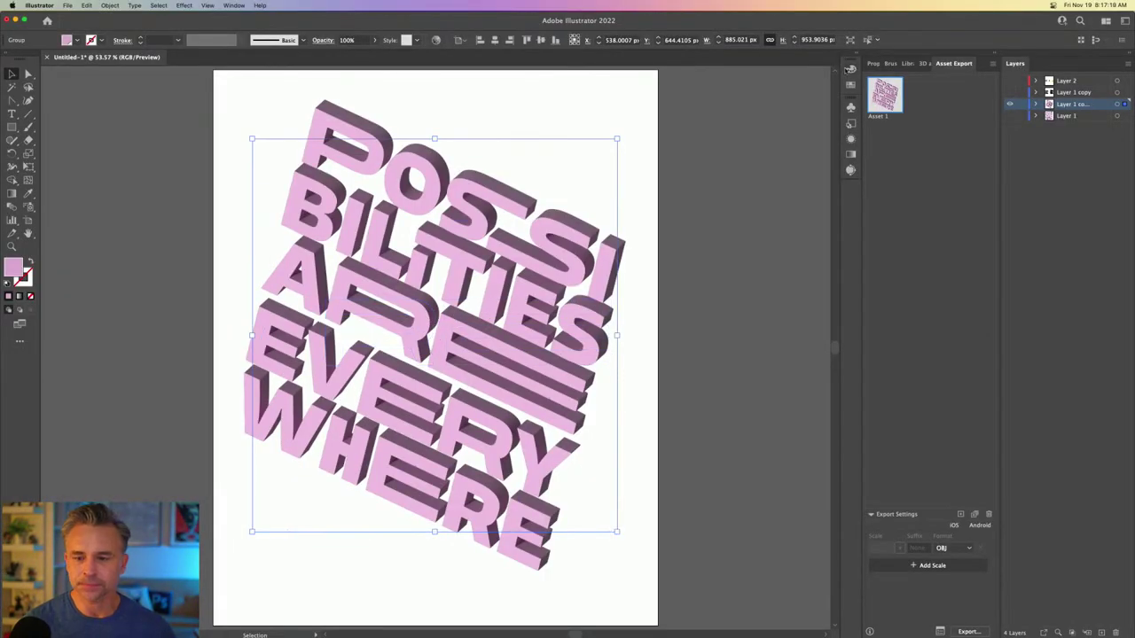
- Remove the 3D and Materials effect from the lettering and ungroup it
click(877, 63)
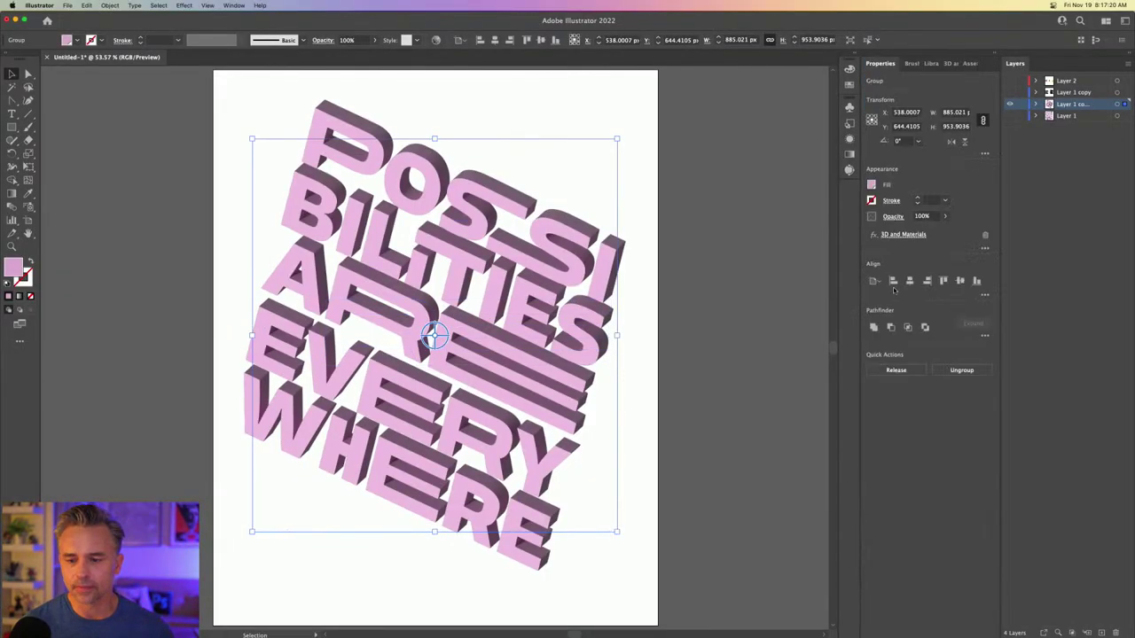
click(984, 234)
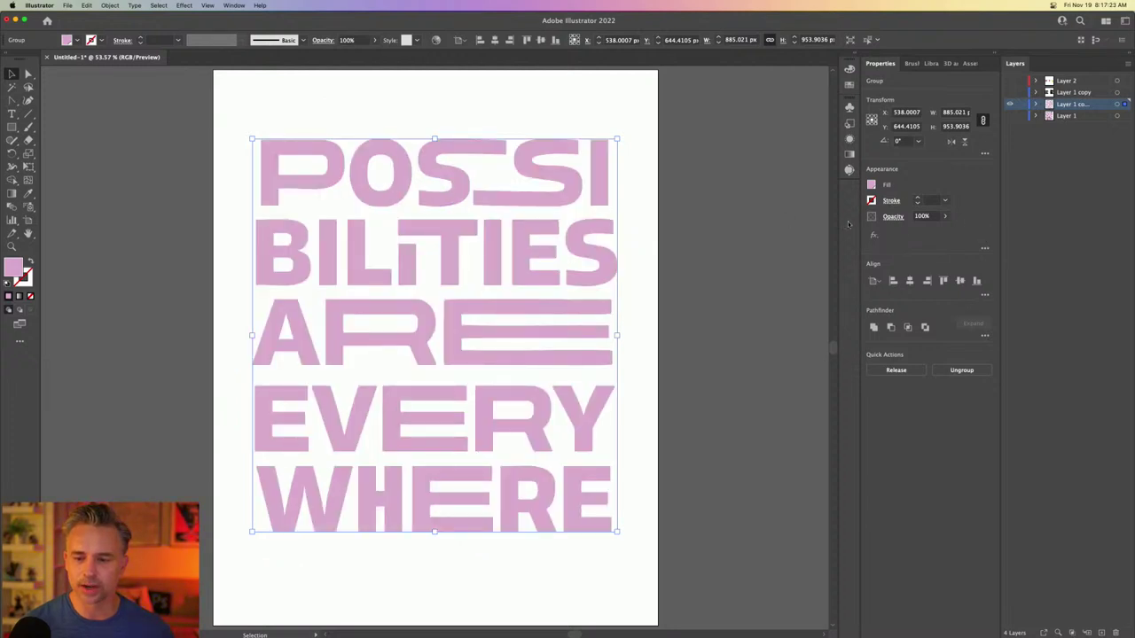
click(238, 139)
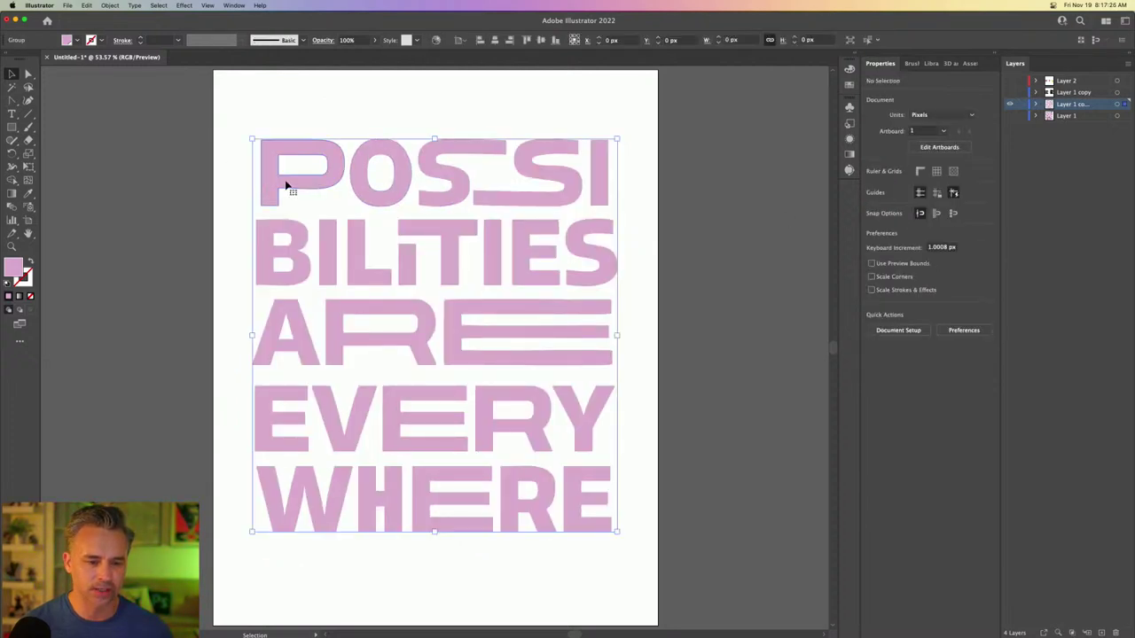
right_click(286, 184)
click(303, 264)
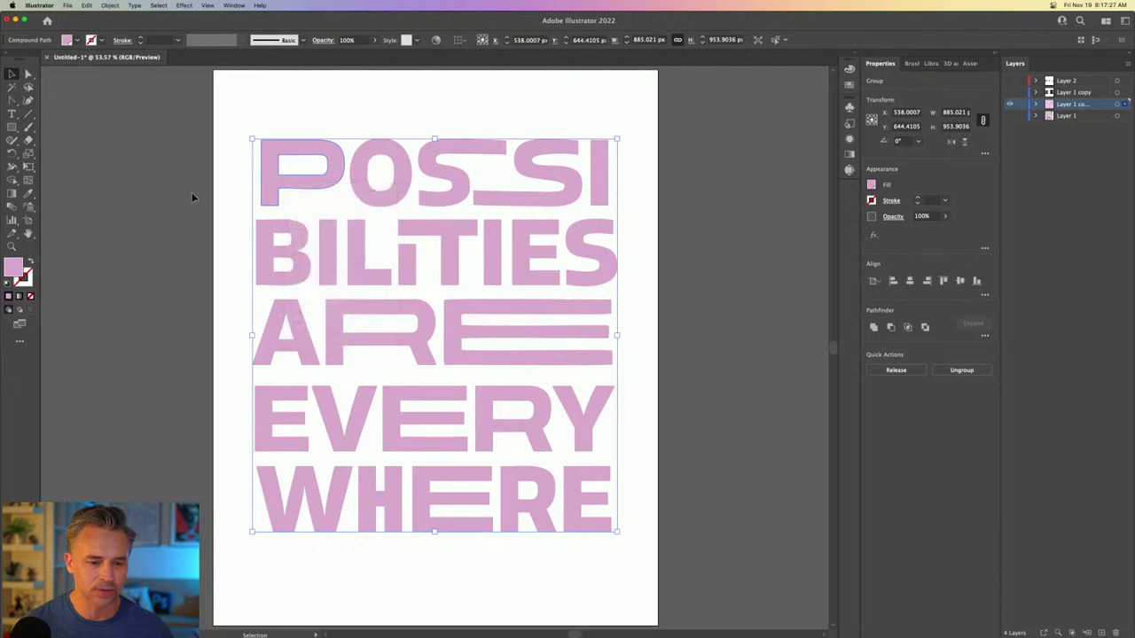
click(193, 190)
- Group the letters row by row so POSSI, BILITIES, ARE, EVERY and WHERE each form their own group
click(337, 185)
drag(224, 95, 645, 182)
key(a)
key(v)
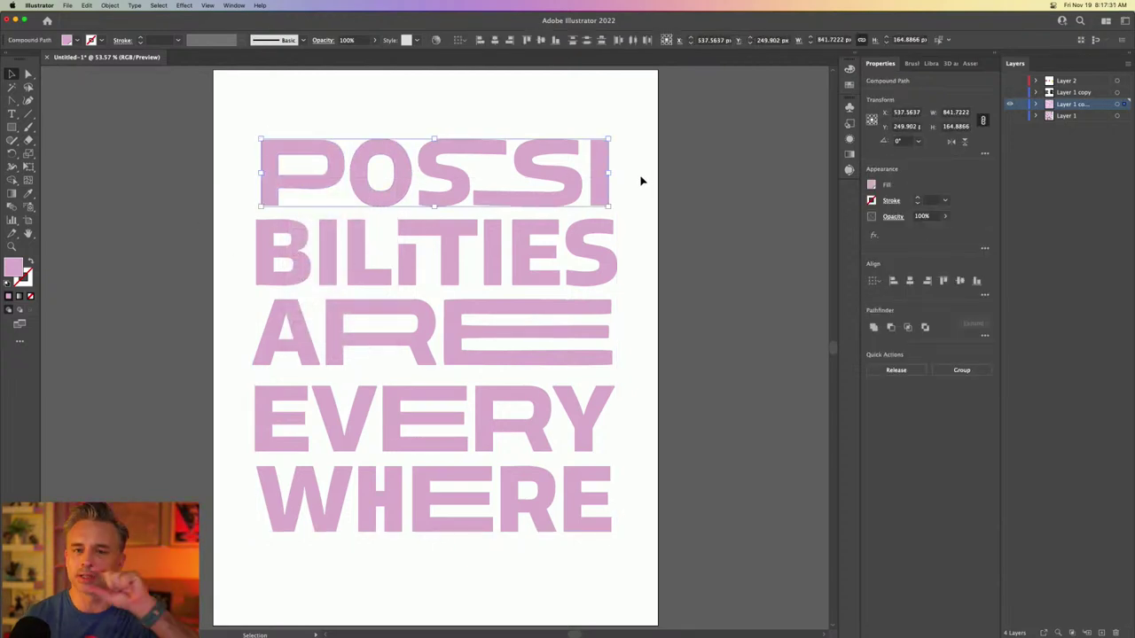
key(super+g)
click(606, 256)
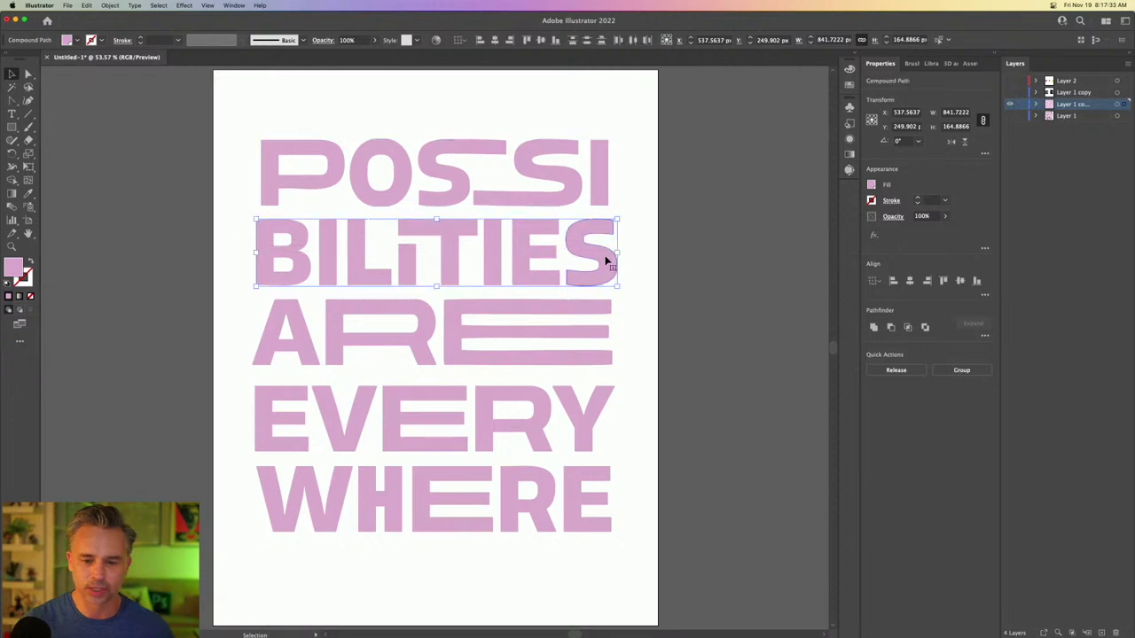
click(549, 426)
drag(153, 486, 615, 564)
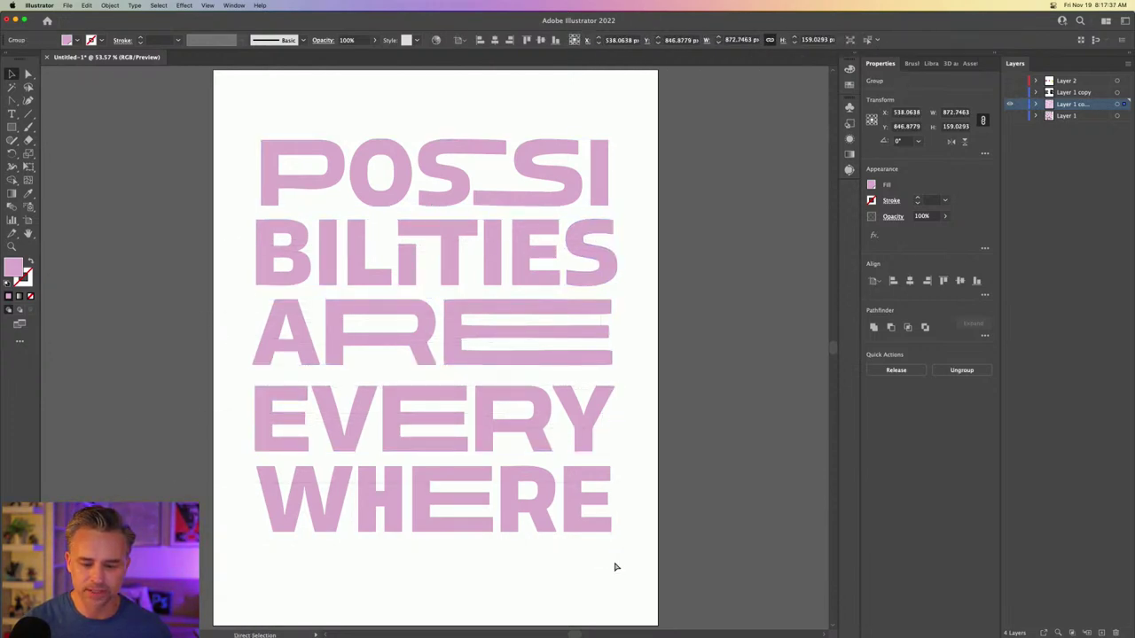
click(265, 133)
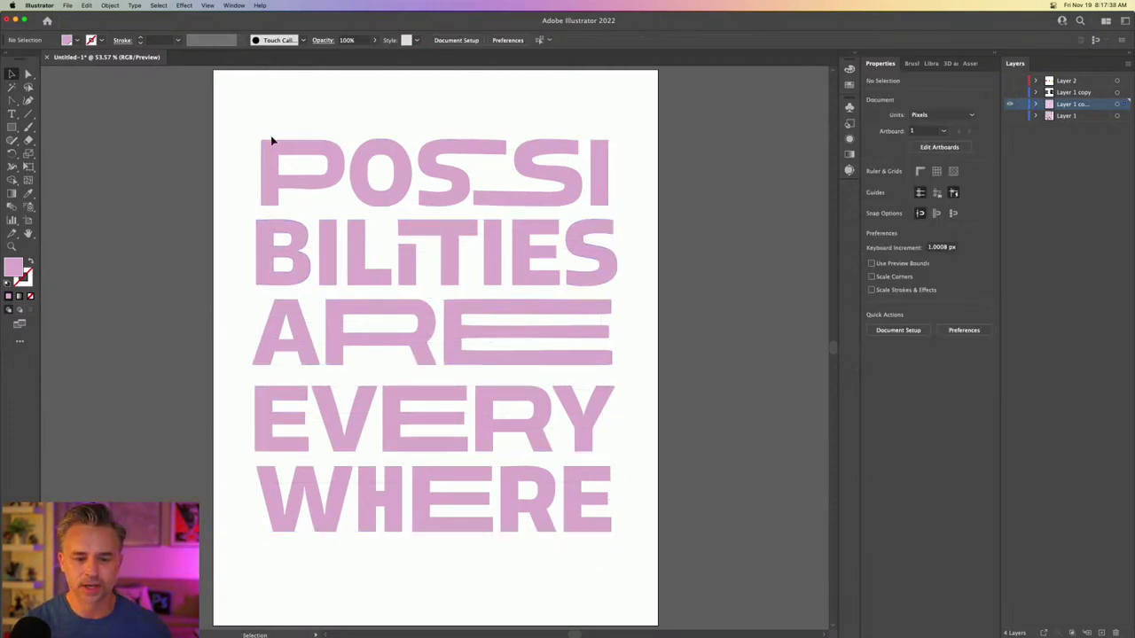
- Add the POSSI group to the export assets and name the asset "possi"
click(966, 64)
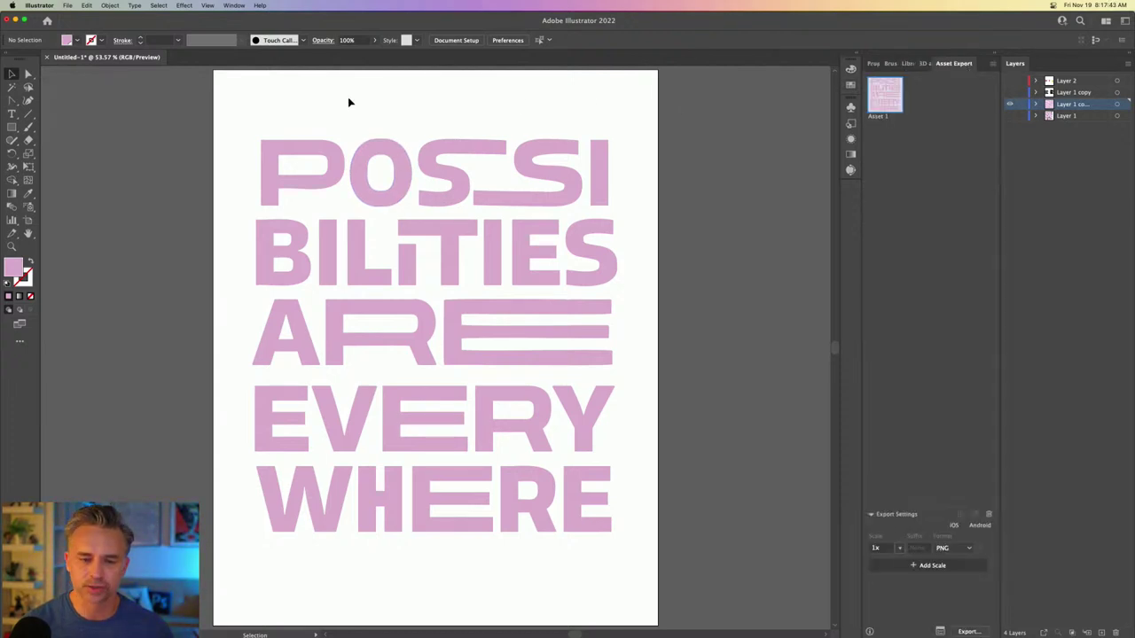
drag(284, 123, 618, 174)
drag(532, 169, 912, 98)
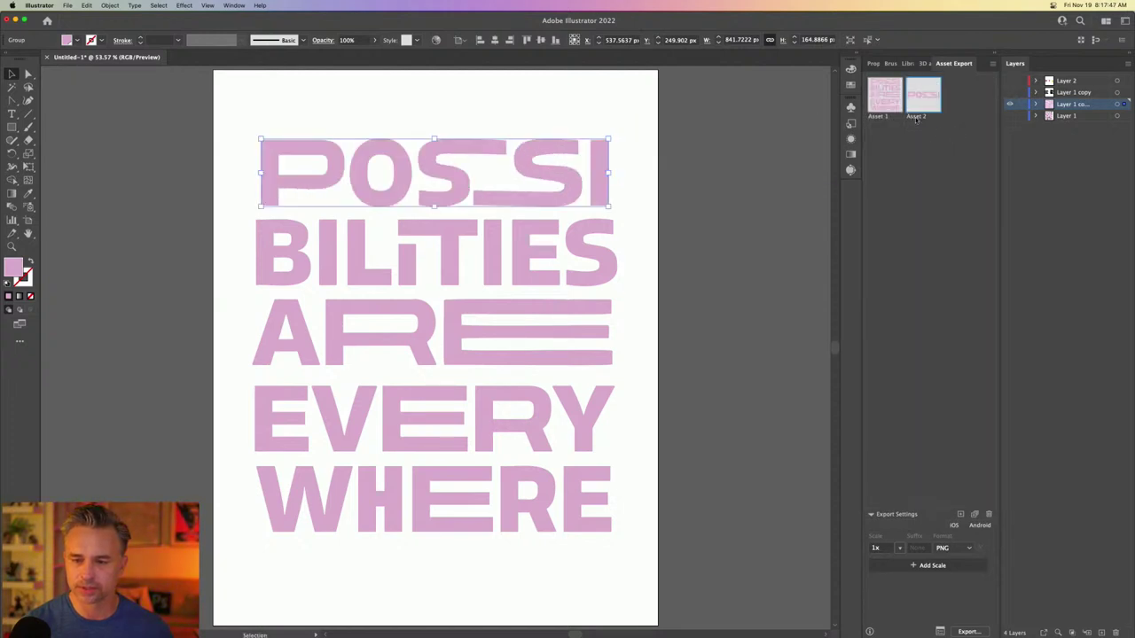
double_click(917, 116)
text(poss)
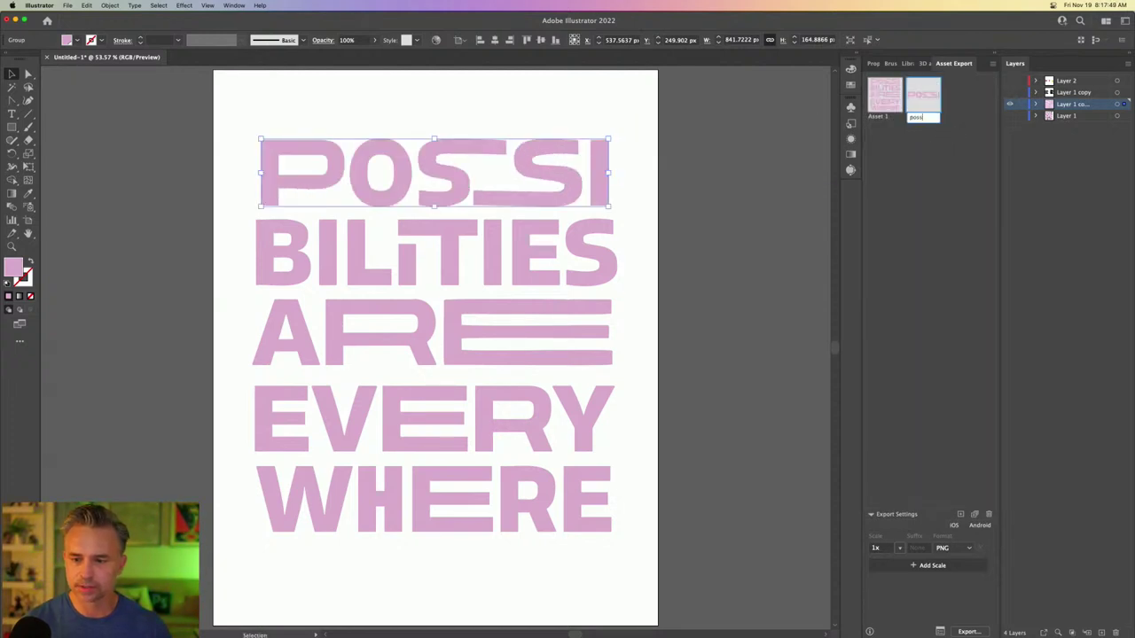
text(i)
key(Return)
- Add the BILITIES, ARE, EVERY and WHERE groups to the export assets as four separate assets
drag(323, 246, 968, 183)
drag(312, 357, 934, 248)
drag(543, 435, 868, 264)
drag(509, 499, 895, 284)
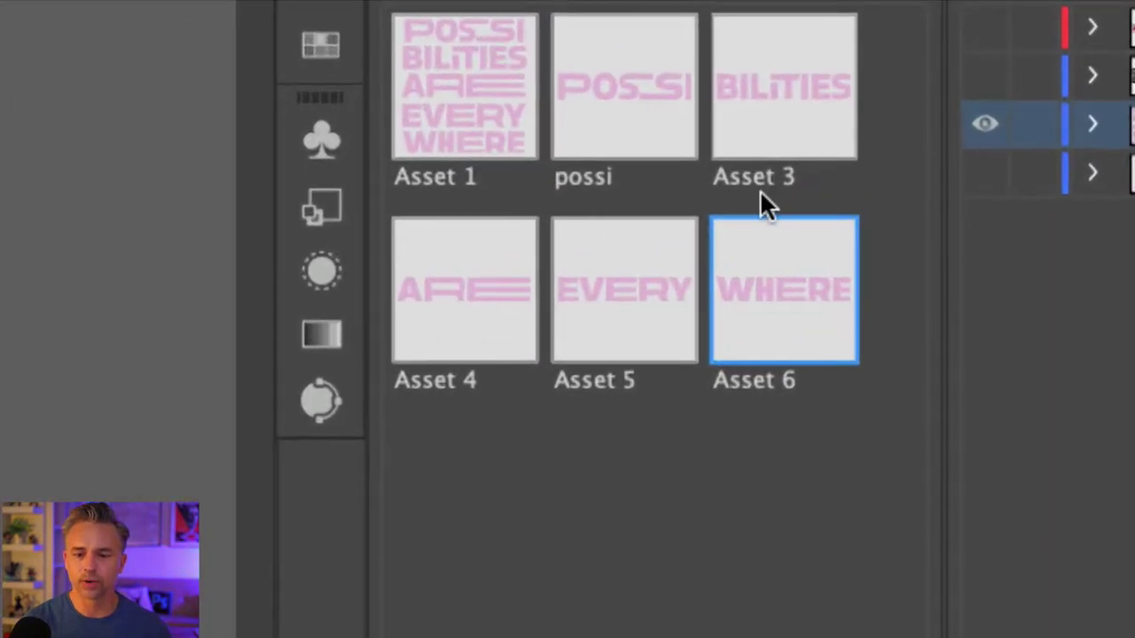
- Rename the four new export assets "bilities", "are", "every" and "where" to match their words
double_click(958, 119)
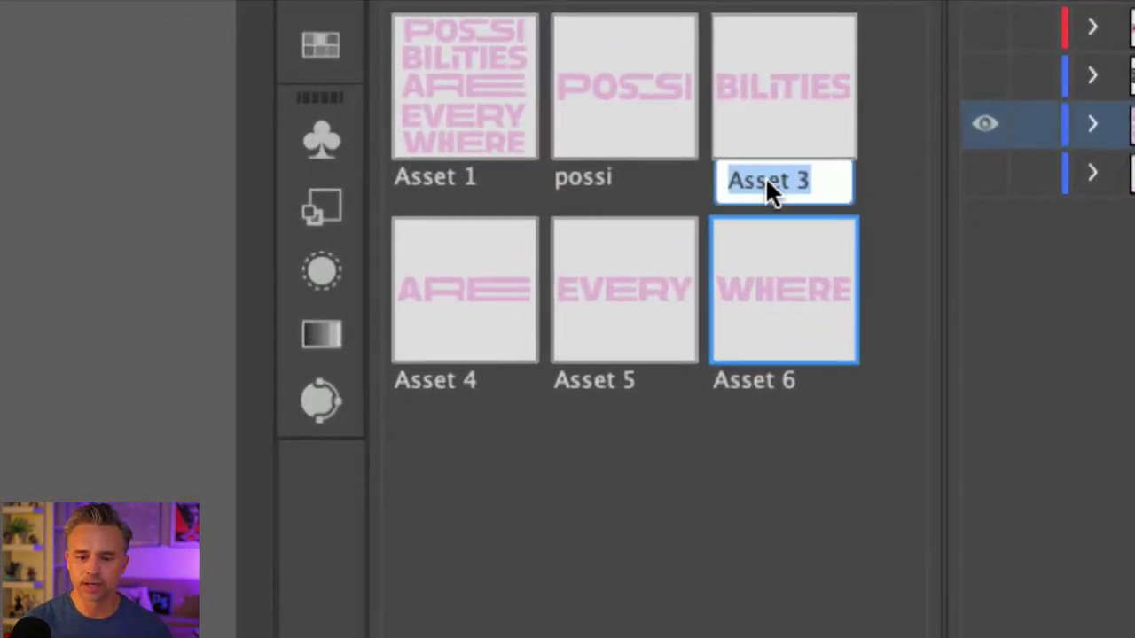
text(bilities)
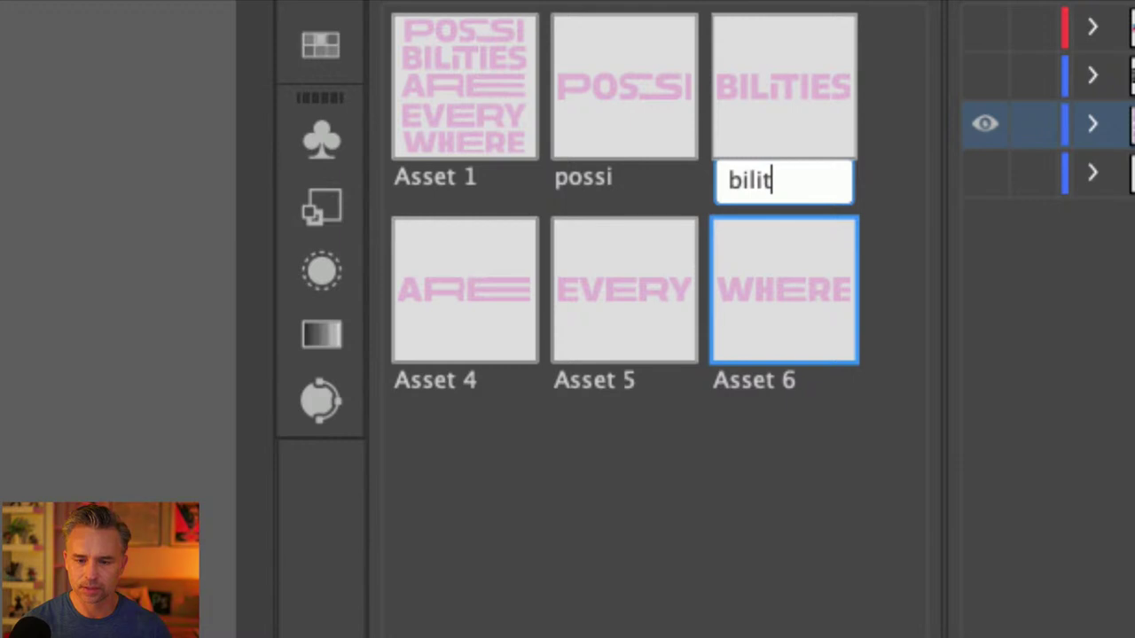
double_click(453, 379)
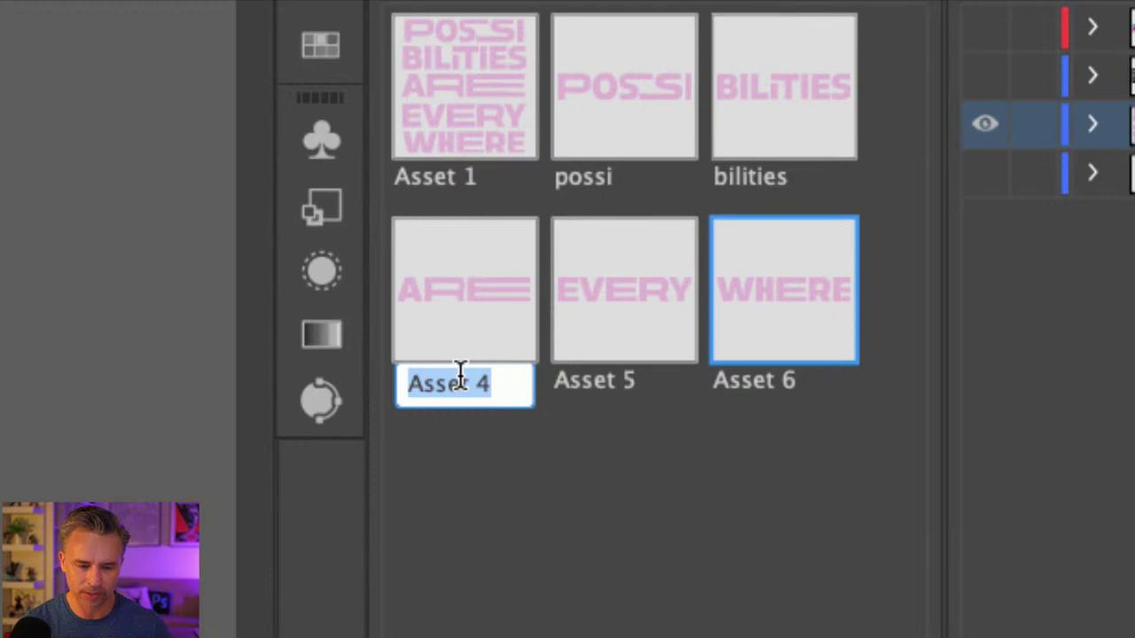
text(are)
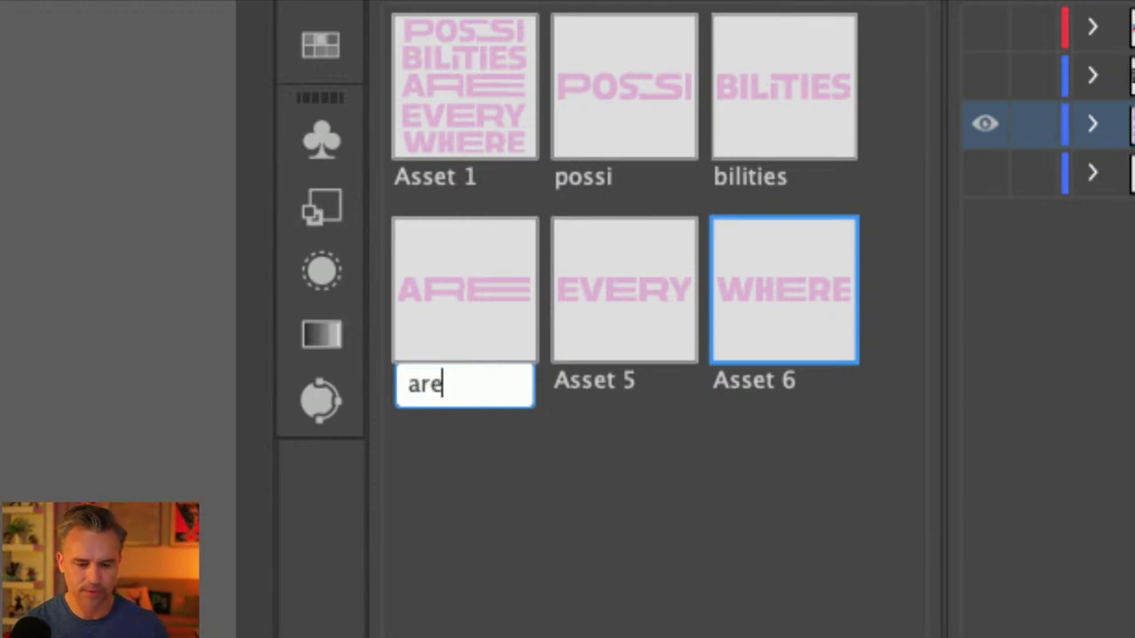
double_click(587, 383)
text(every)
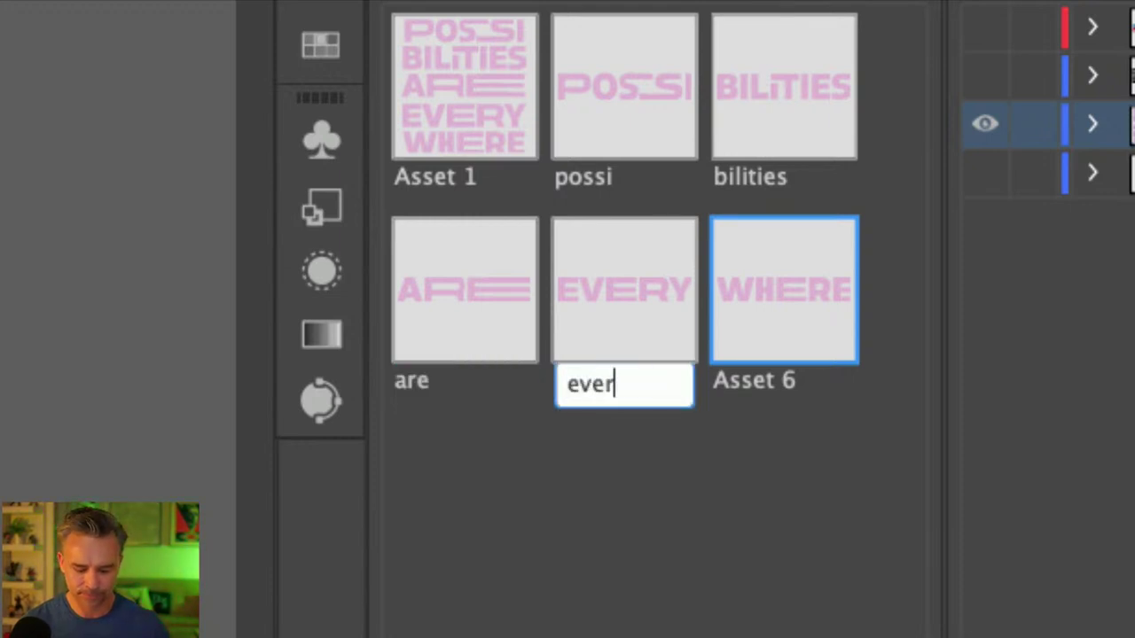
double_click(734, 387)
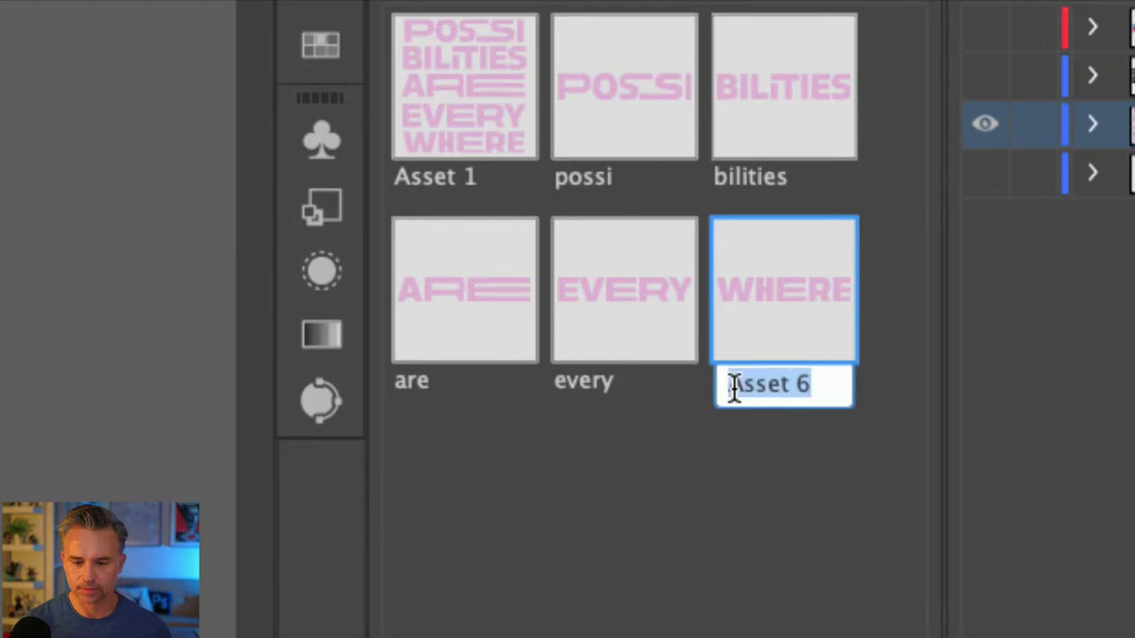
text(where)
key(Return)
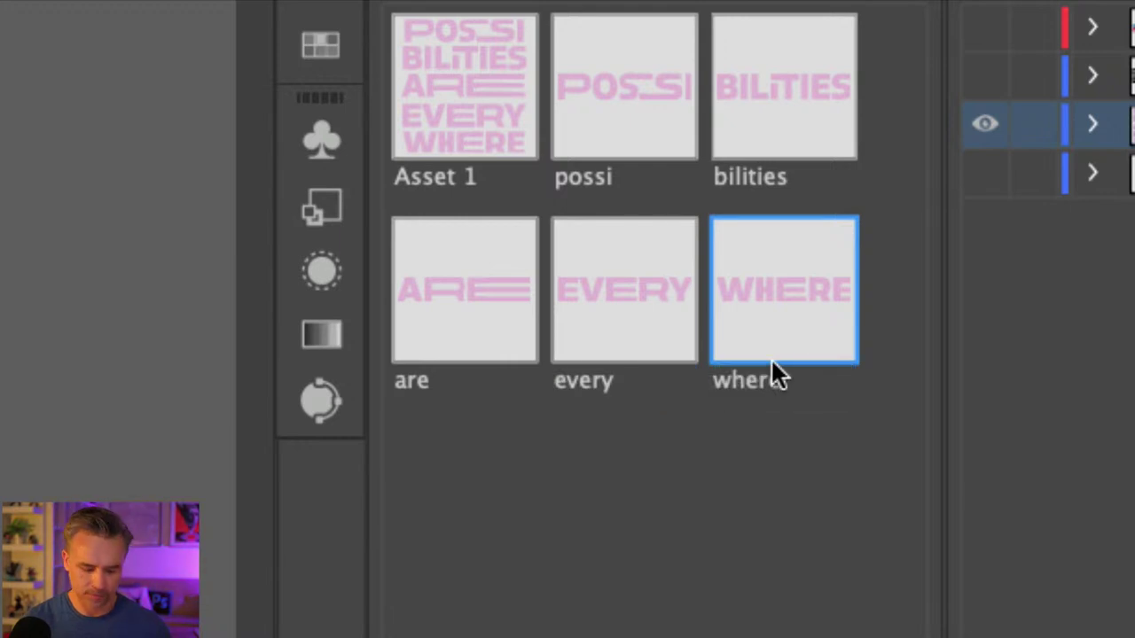
click(751, 464)
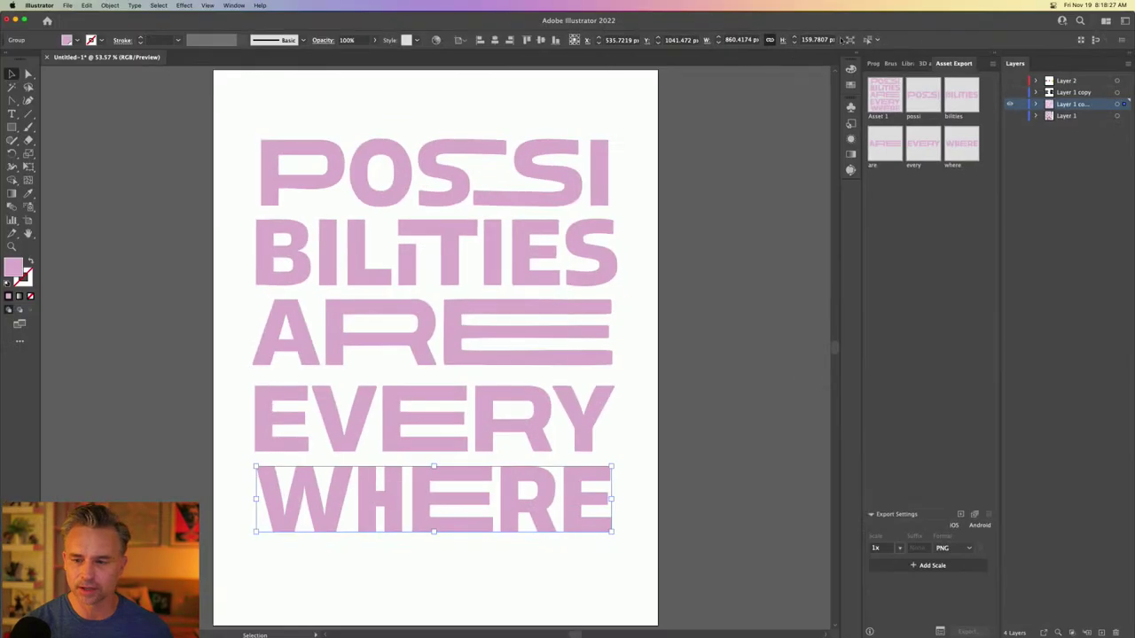
- Undock Asset Export and float it over the poster's edge, leaving the 3D and Materials settings accessible
drag(953, 63, 694, 106)
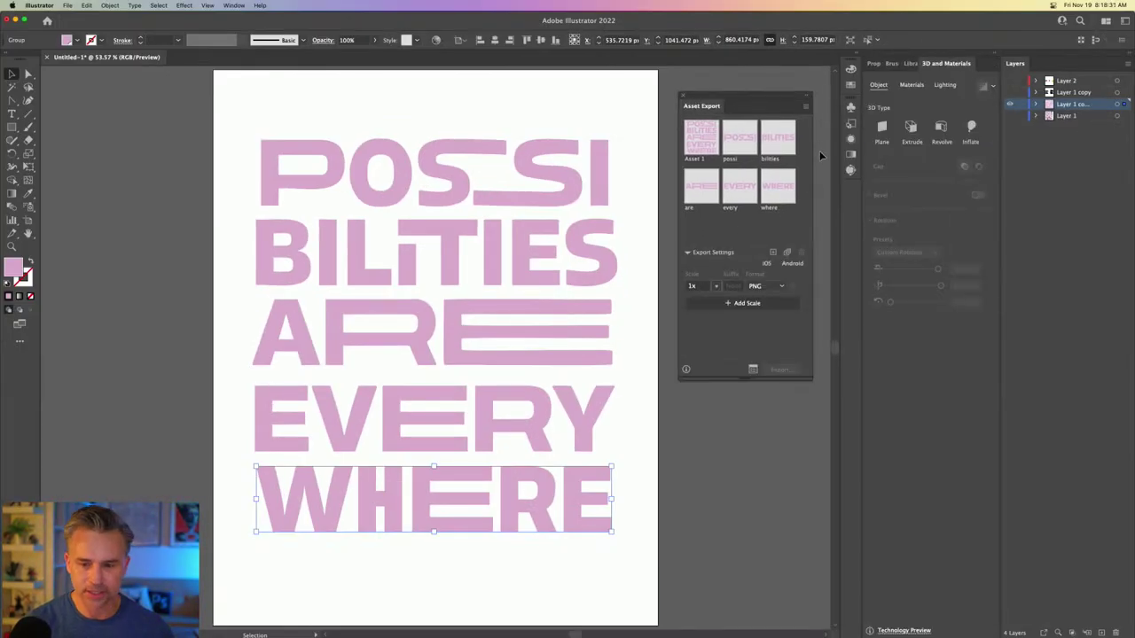
drag(760, 106, 739, 111)
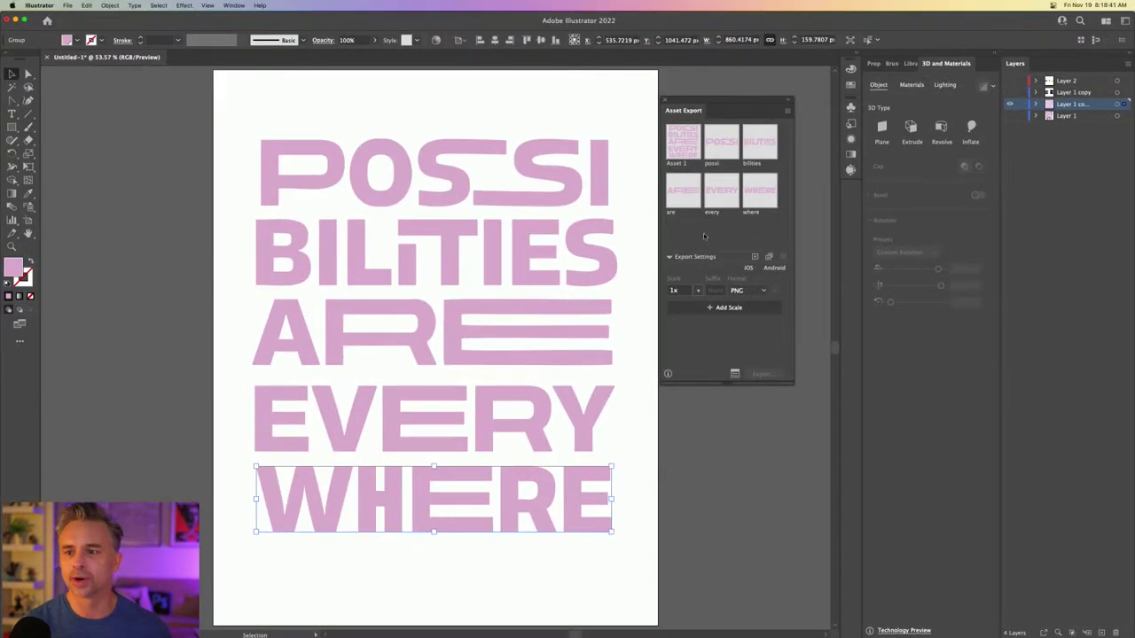
drag(761, 107, 732, 118)
scroll(772, 199, up, 5)
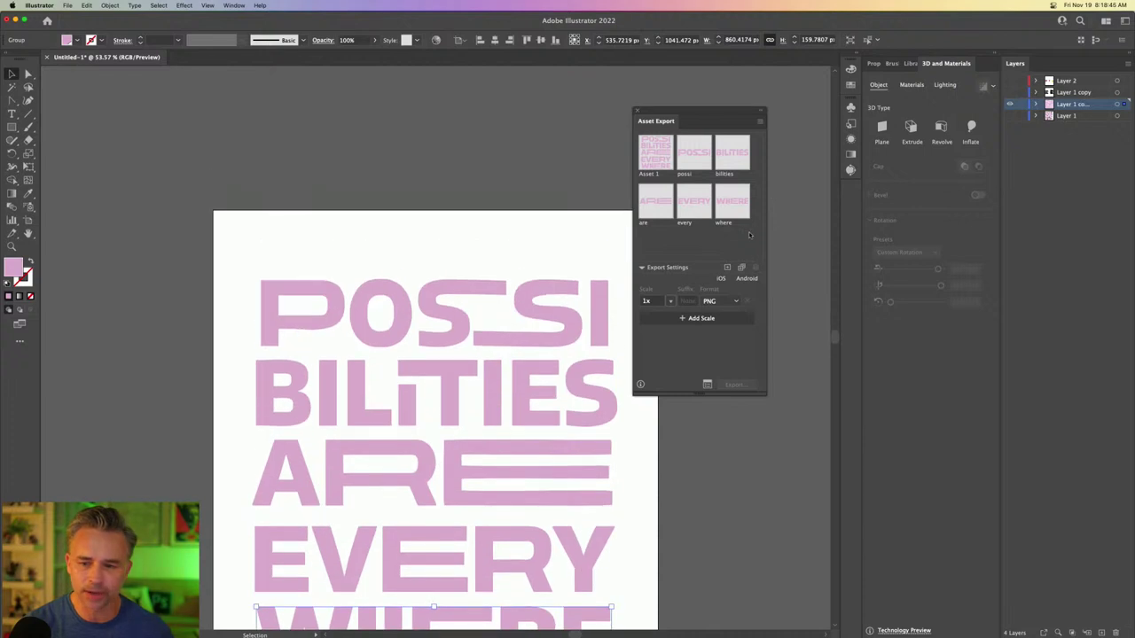
scroll(515, 226, down, 4)
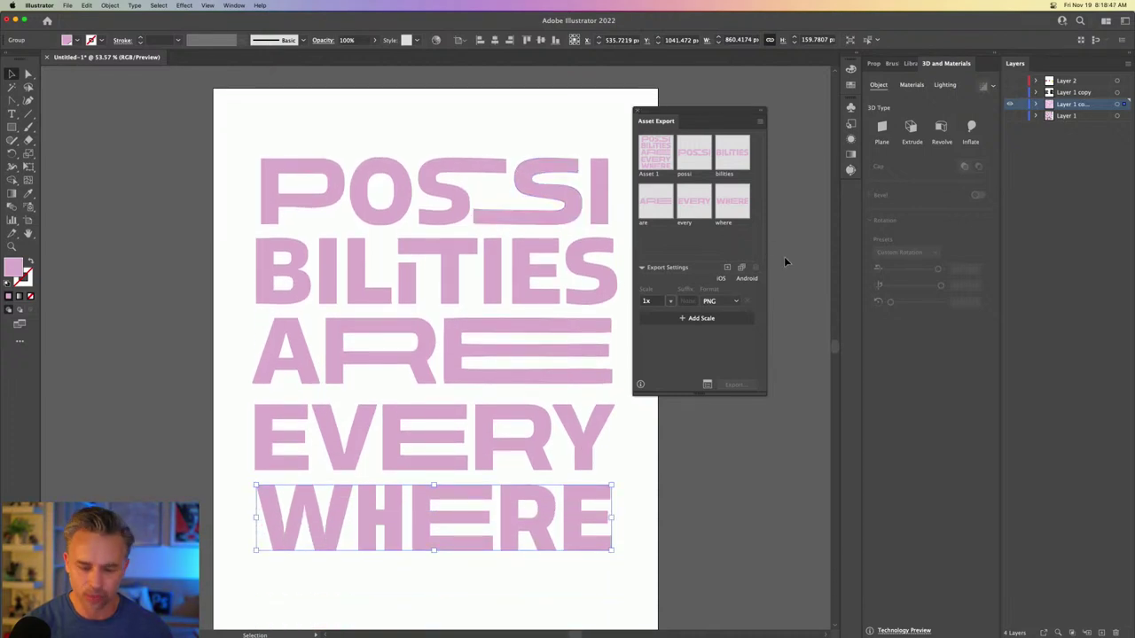
scroll(772, 233, up, 3)
scroll(537, 240, down, 4)
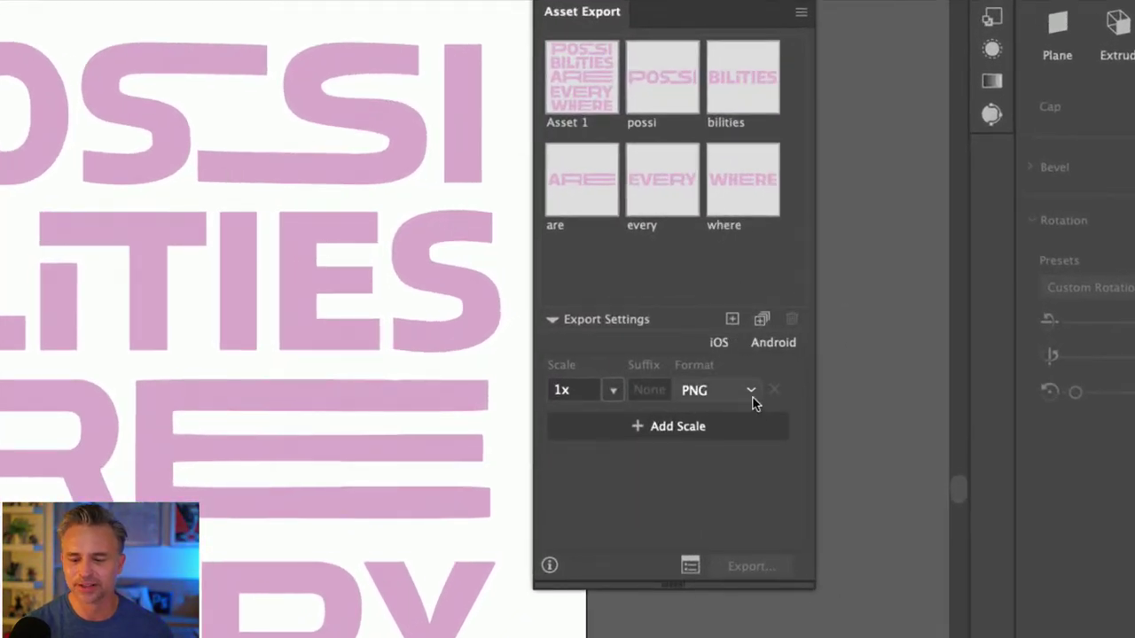
- Select the possi, bilities, are, every and where assets and try to set their export format to OBJ
click(750, 391)
click(714, 621)
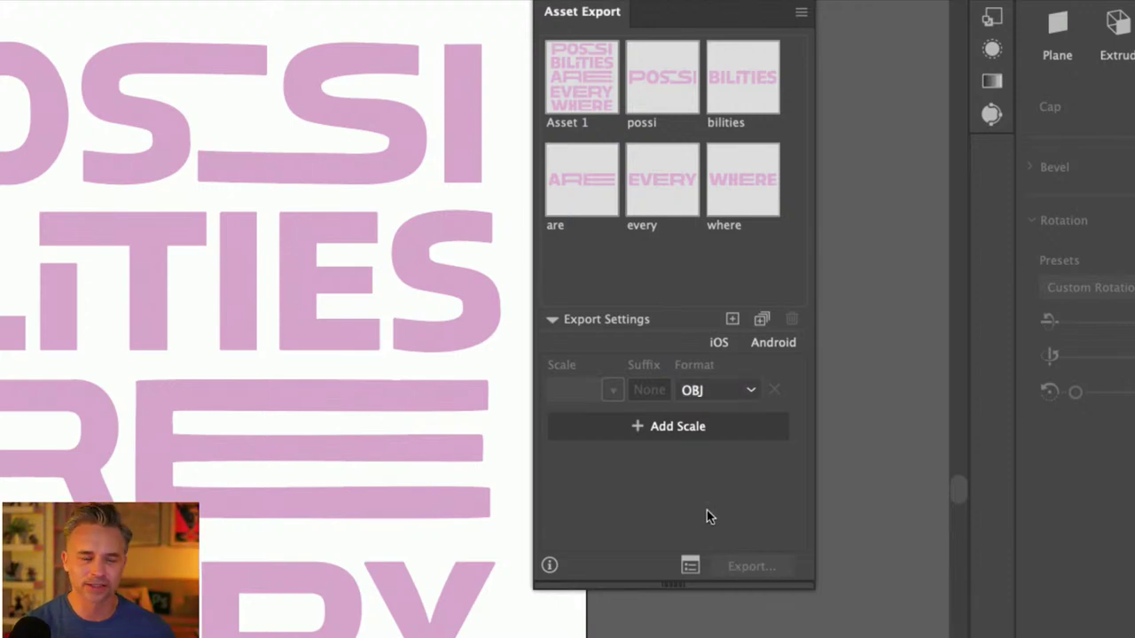
click(652, 83)
super+click(733, 173)
click(677, 69)
super+click(727, 80)
super+click(661, 177)
super+click(582, 177)
super+click(743, 190)
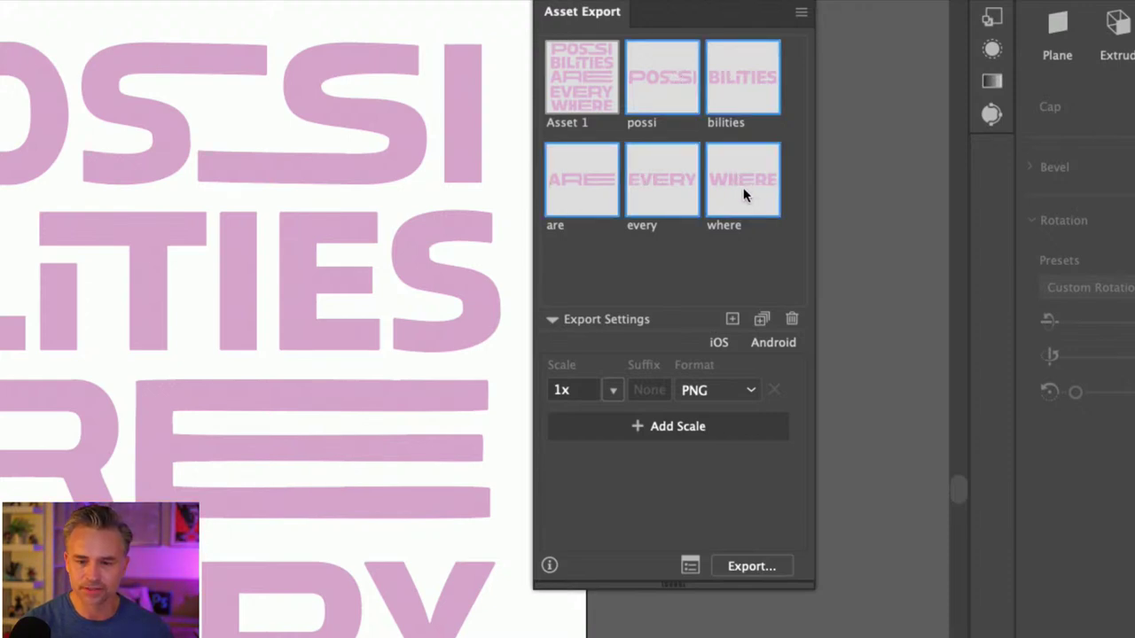
click(734, 390)
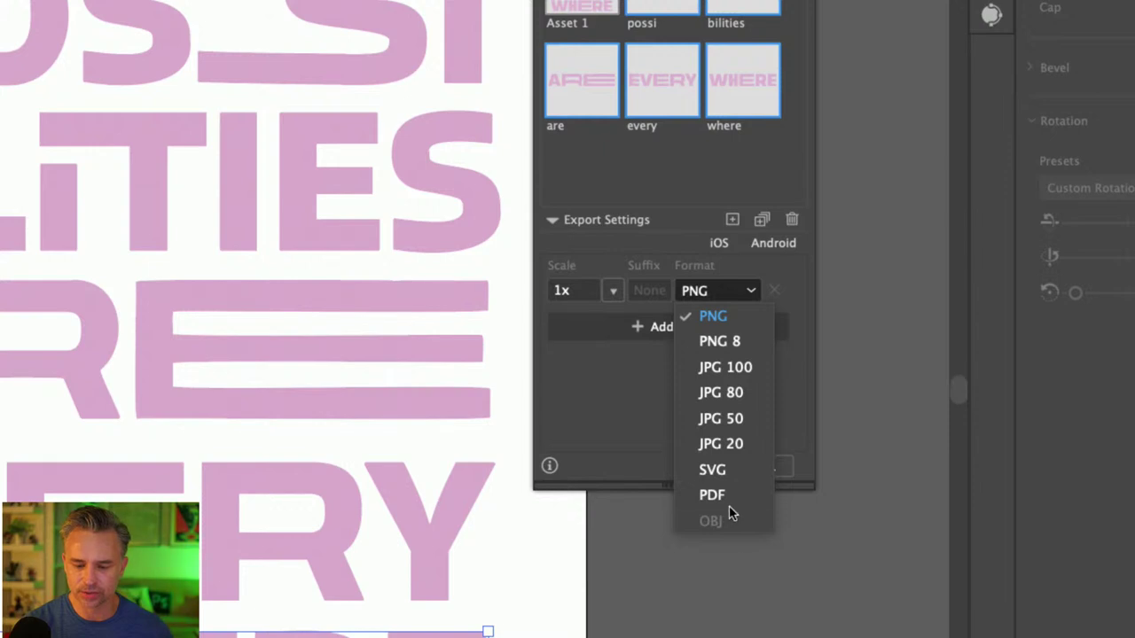
click(647, 520)
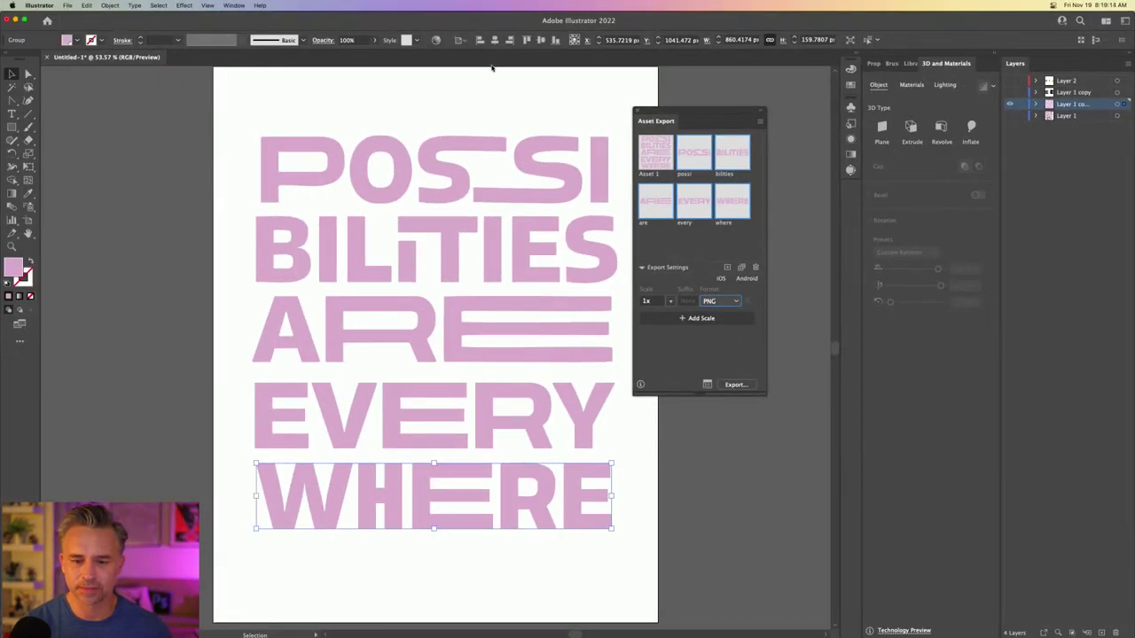
- Extrude the POSSI and BILITIES groups as separate 3D objects with a 50 px depth and Off-Axis Front rotation
click(497, 96)
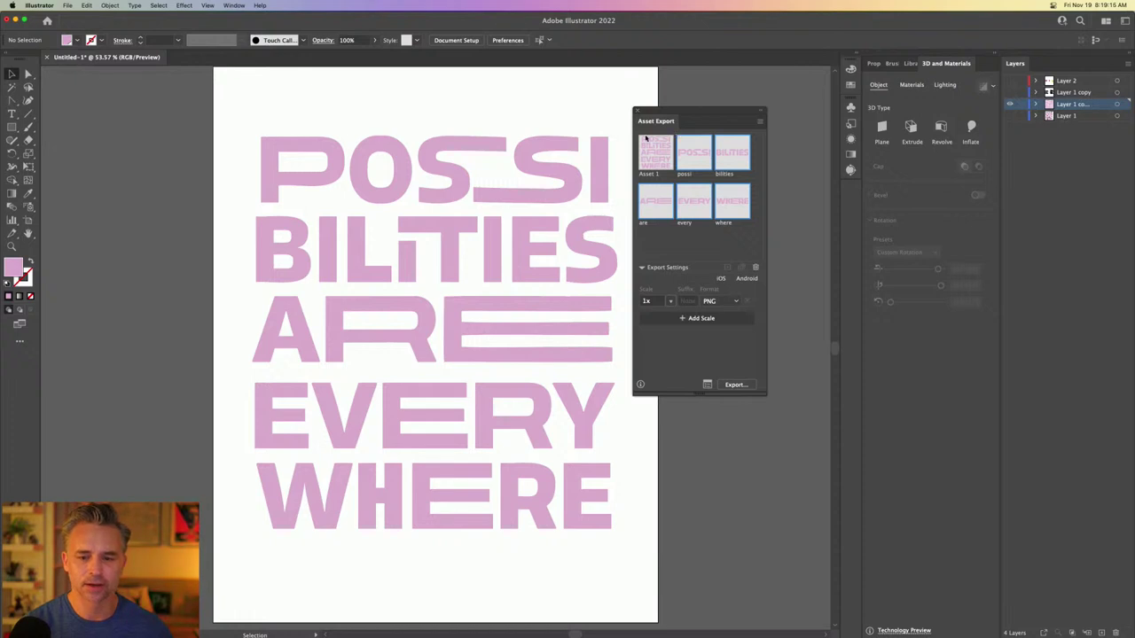
click(461, 153)
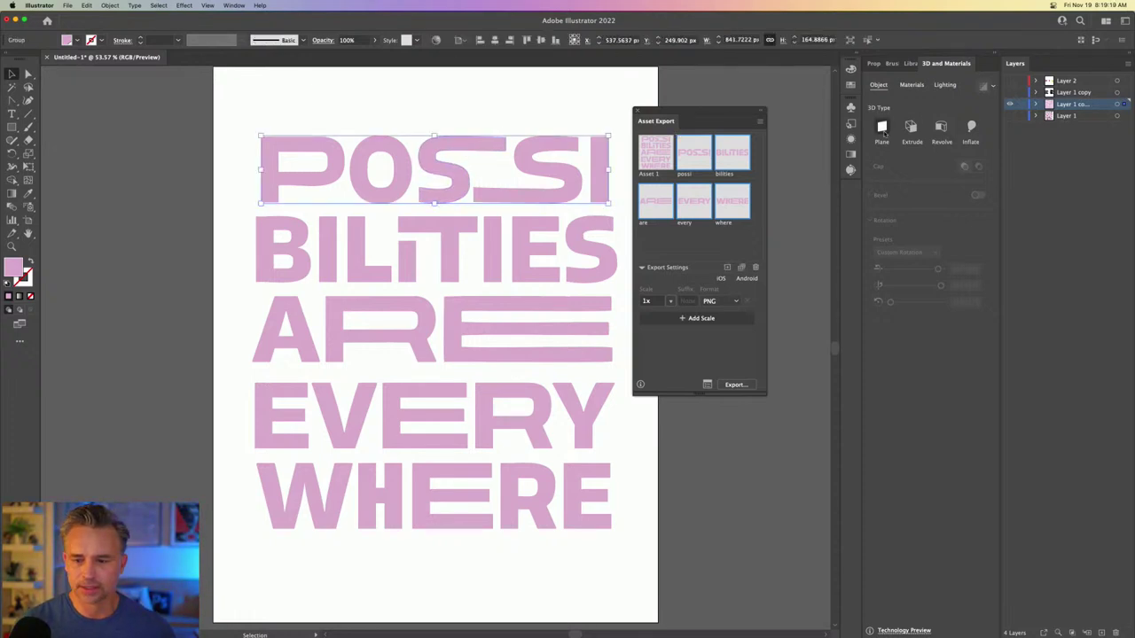
click(911, 127)
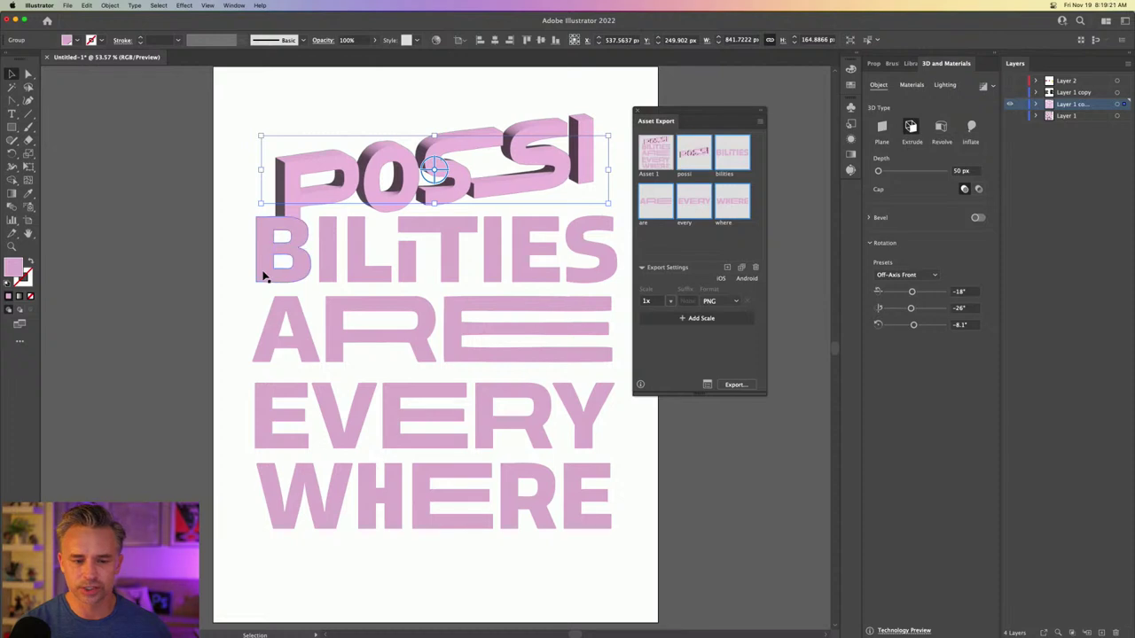
click(359, 259)
click(911, 127)
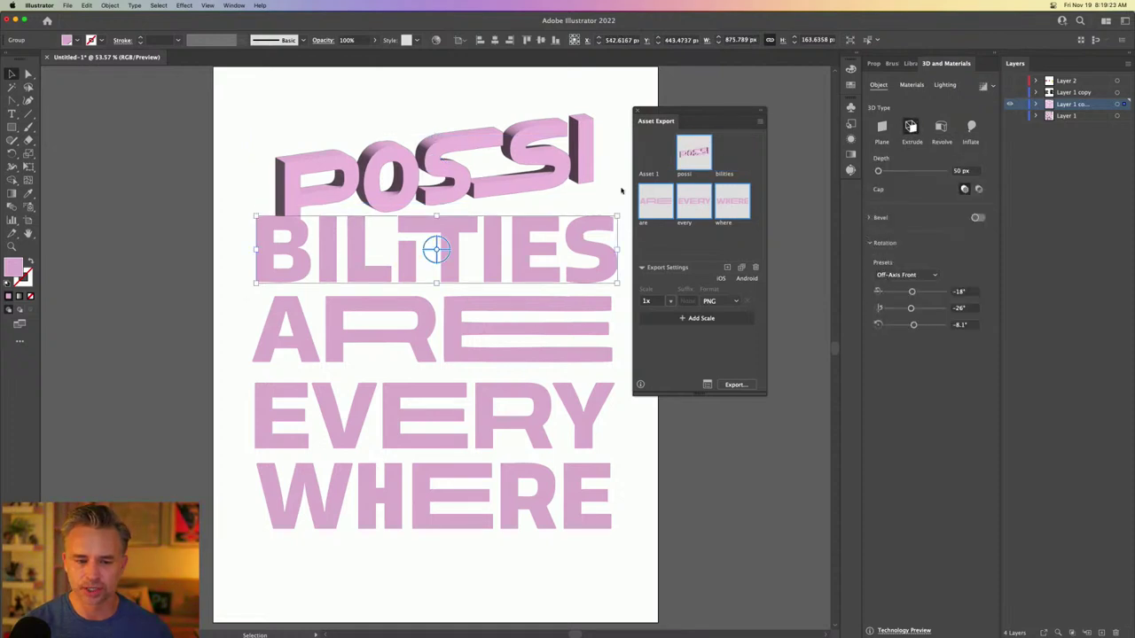
- Extrude the ARE, EVERY and WHERE groups as separate 3D objects with a 50 px depth and Off-Axis Front rotation
click(437, 335)
click(422, 322)
click(910, 127)
click(508, 401)
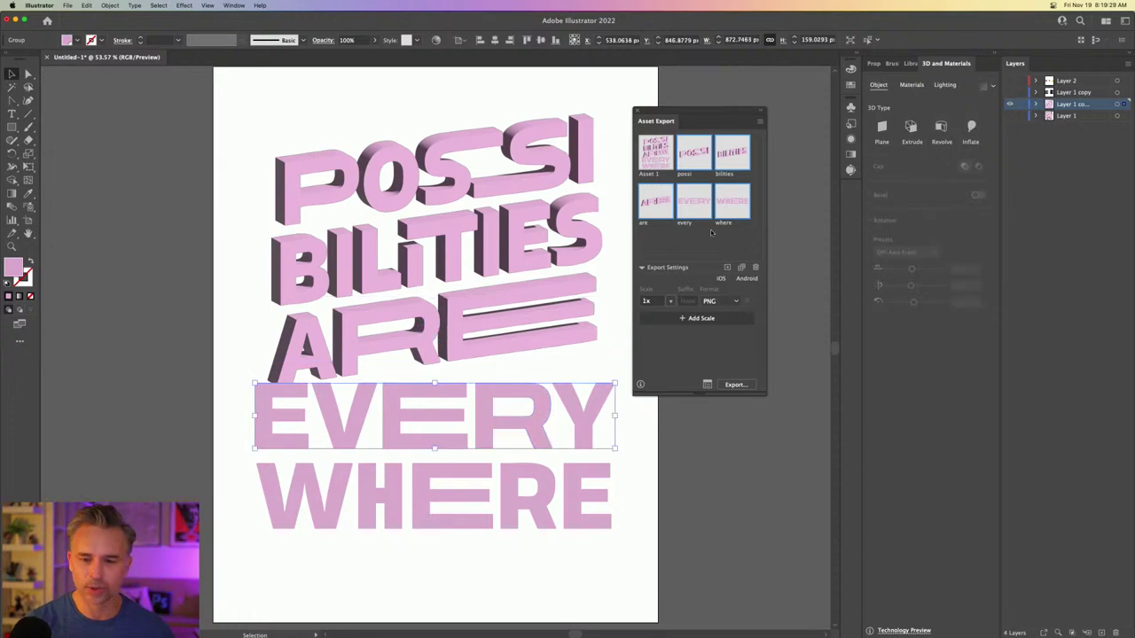
click(911, 129)
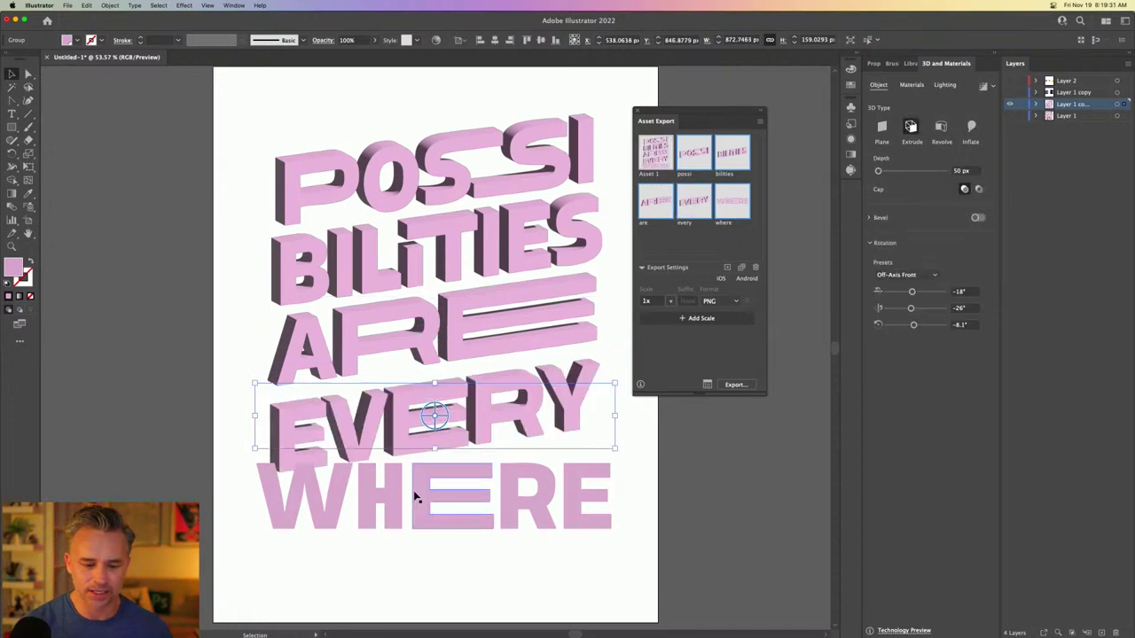
click(452, 483)
click(910, 129)
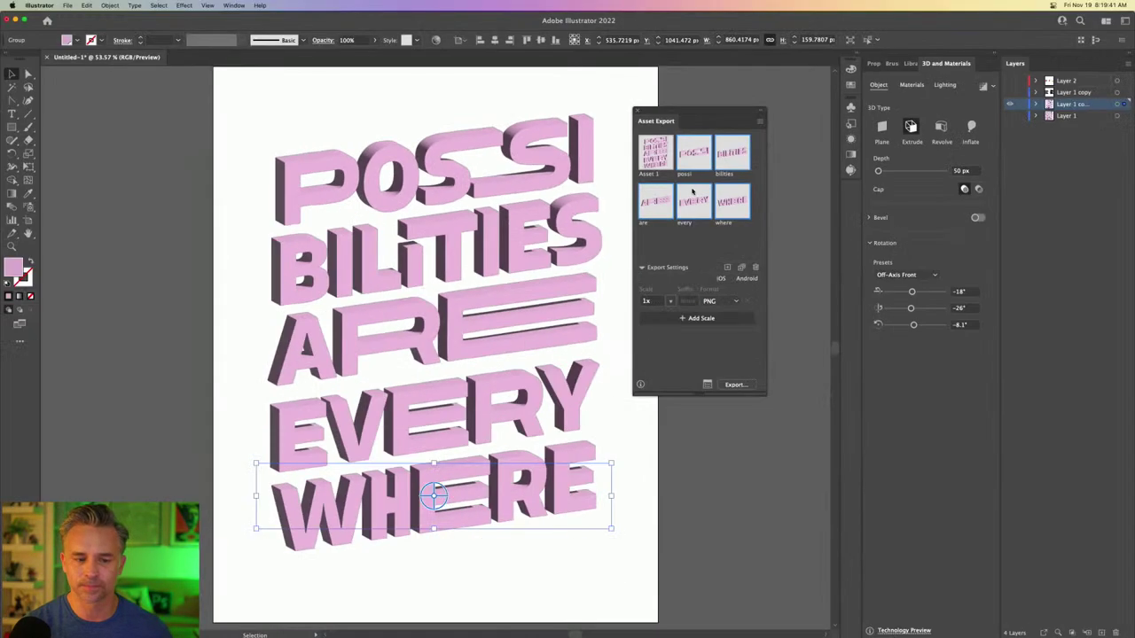
- Try revolving the POSSI group with a revolve angle of 243° and an offset of 417 px
click(302, 177)
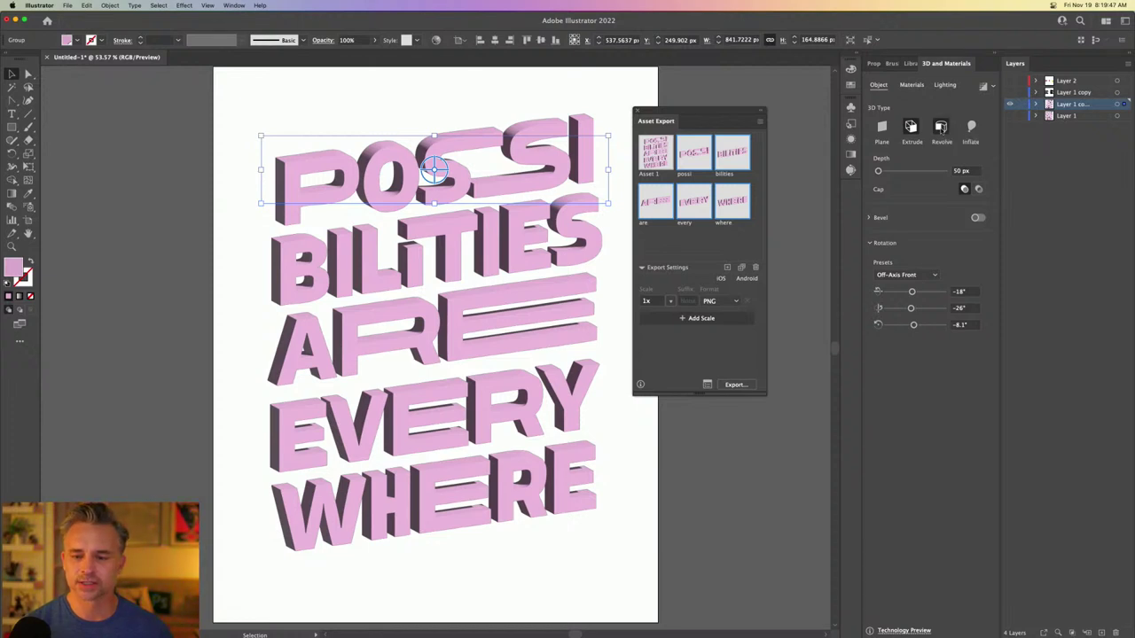
click(941, 126)
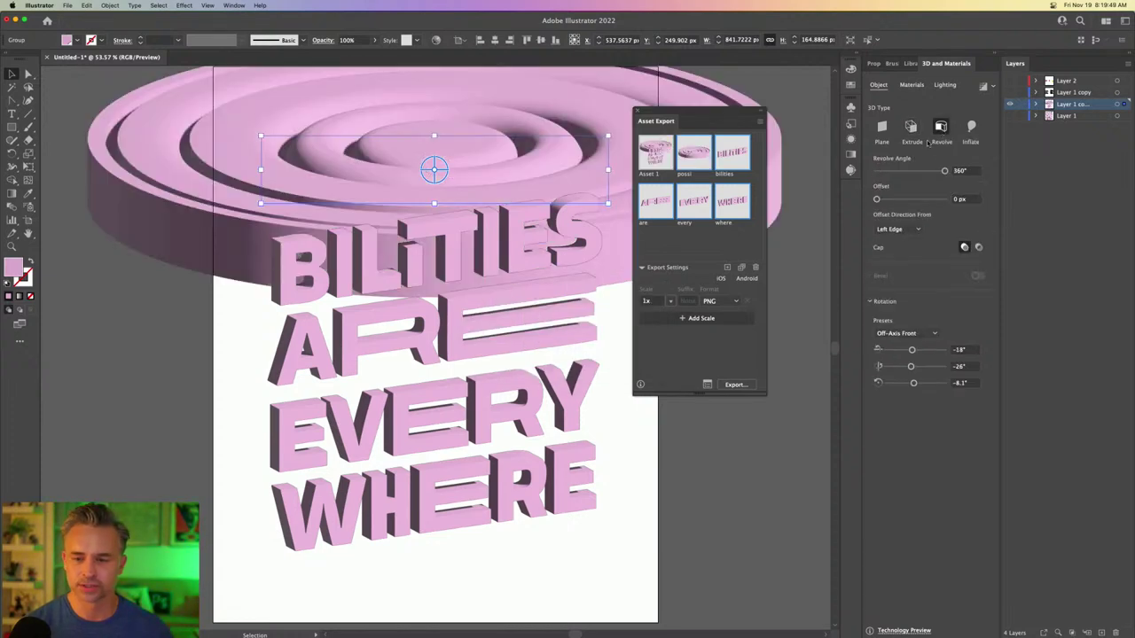
drag(943, 171, 922, 175)
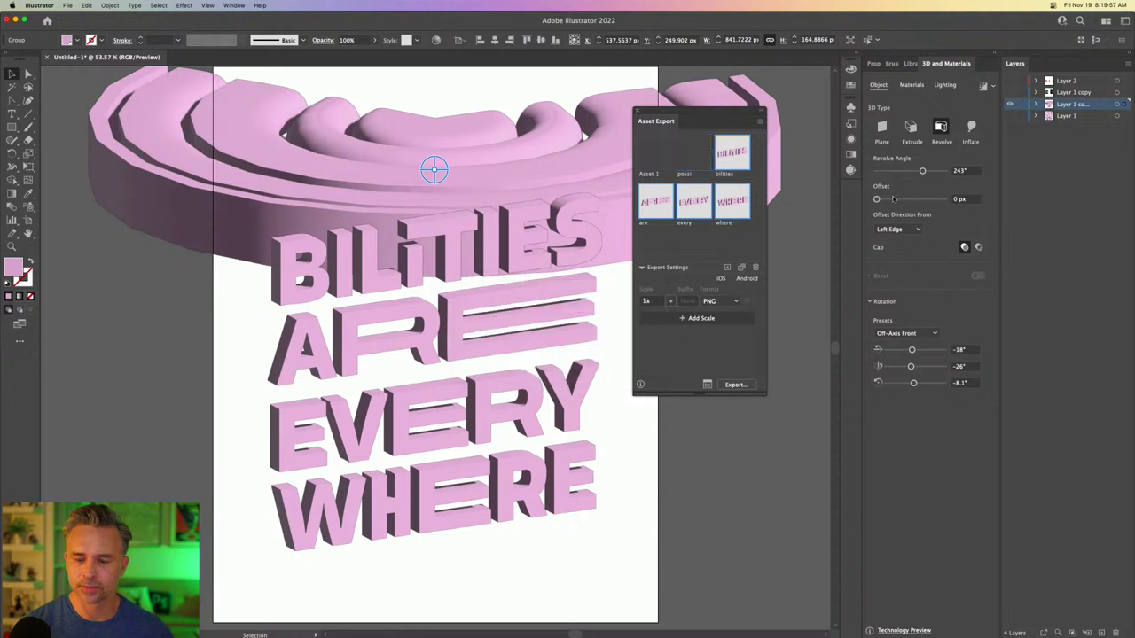
drag(886, 199, 904, 200)
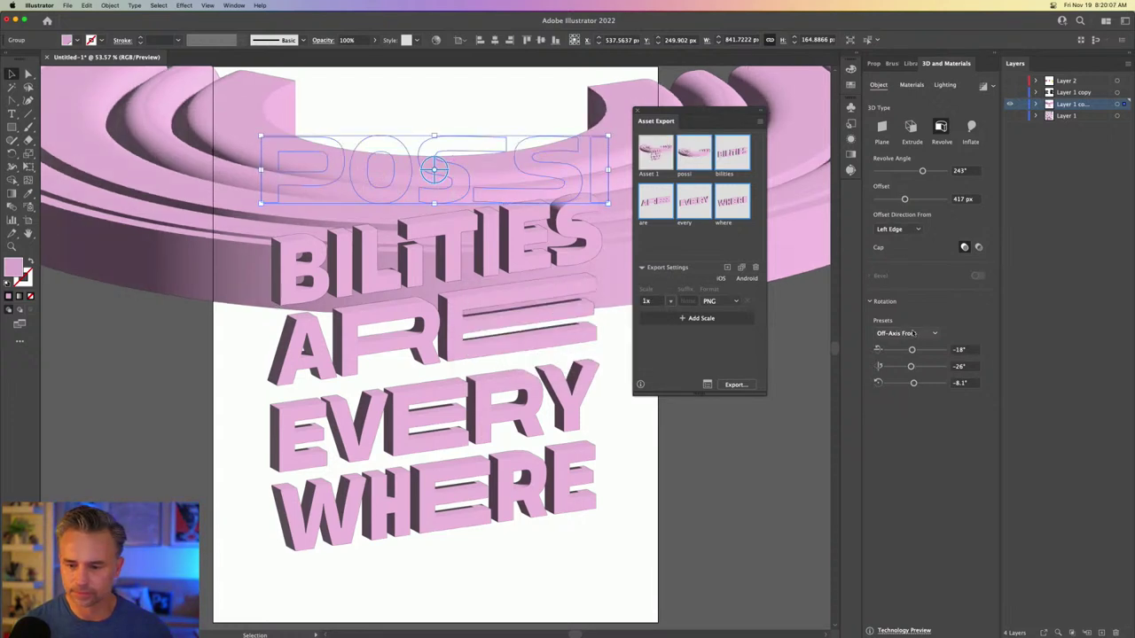
- Apply the Off-Axis Back rotation preset to the revolved POSSI group and reduce its offset to 1 px
click(904, 334)
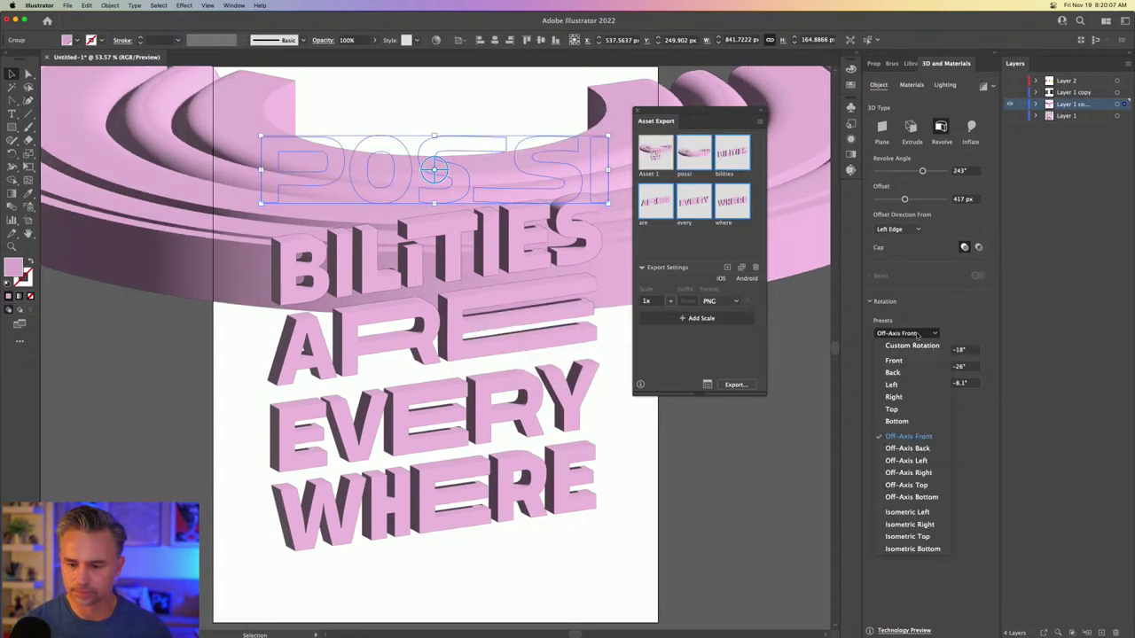
click(909, 448)
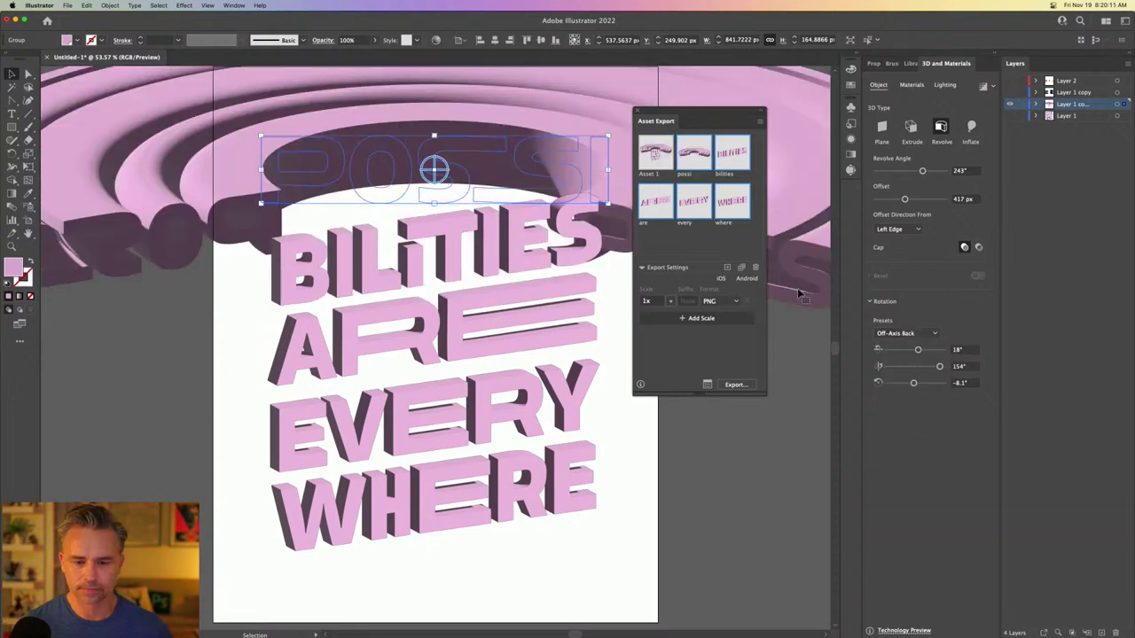
drag(671, 127, 759, 369)
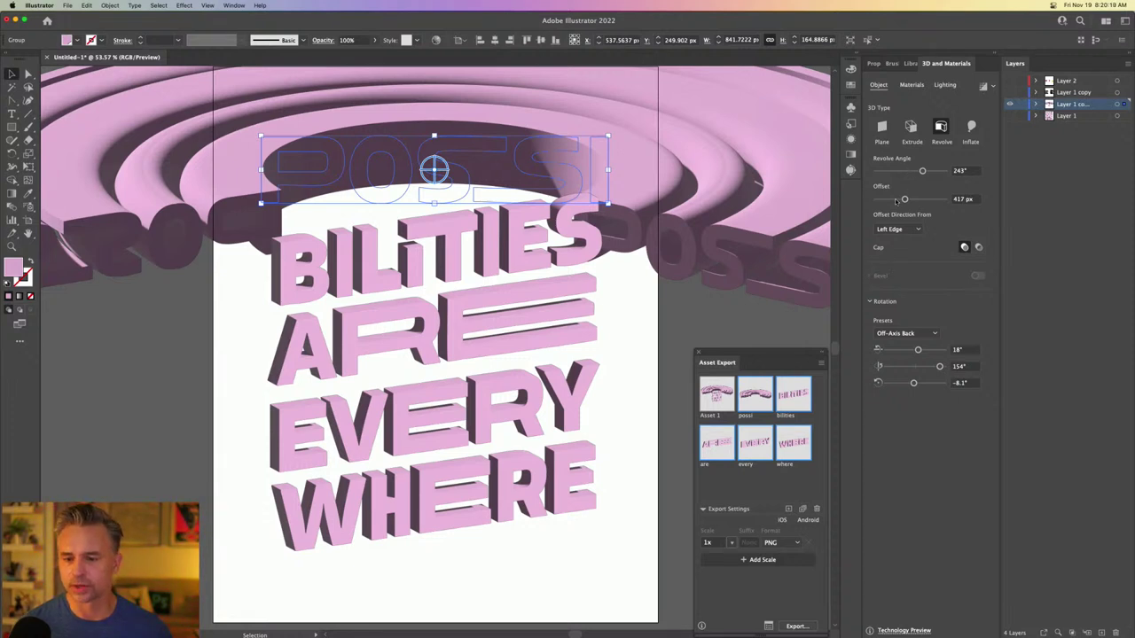
drag(900, 202, 876, 202)
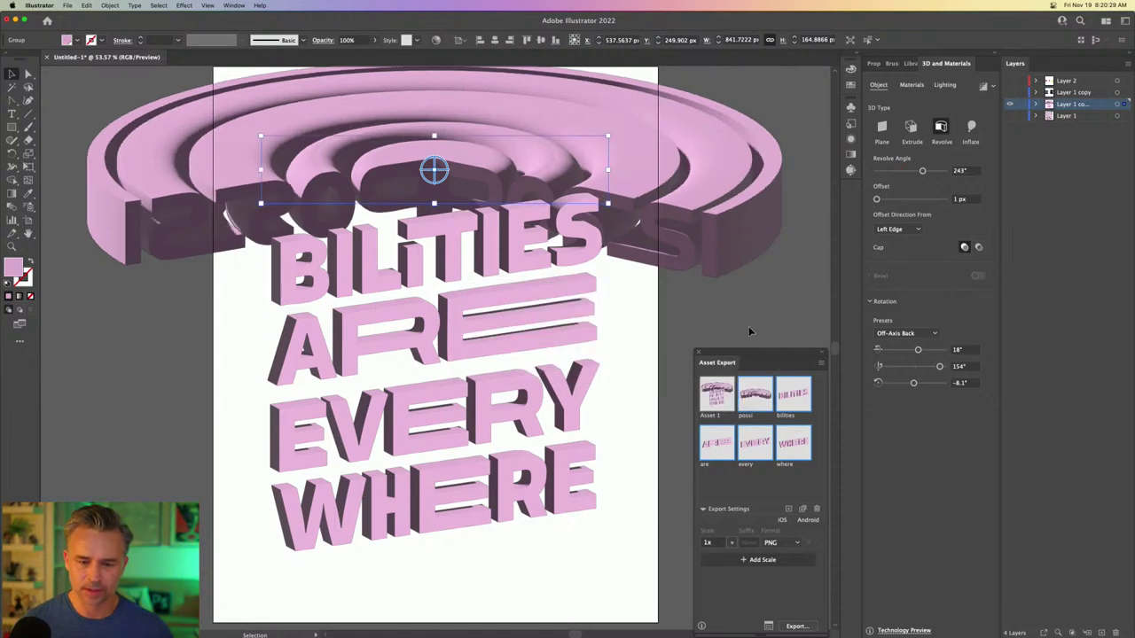
- Undo the offset, rotation, angle and revolve changes on POSSI back to its 50 px extrusion
key(a)
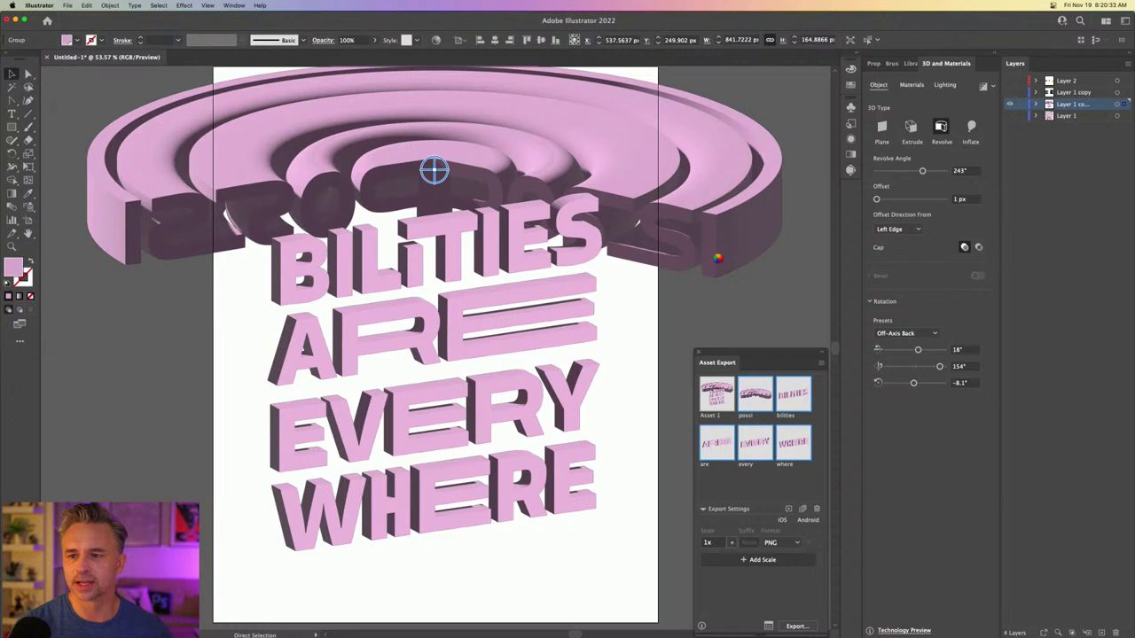
key(v)
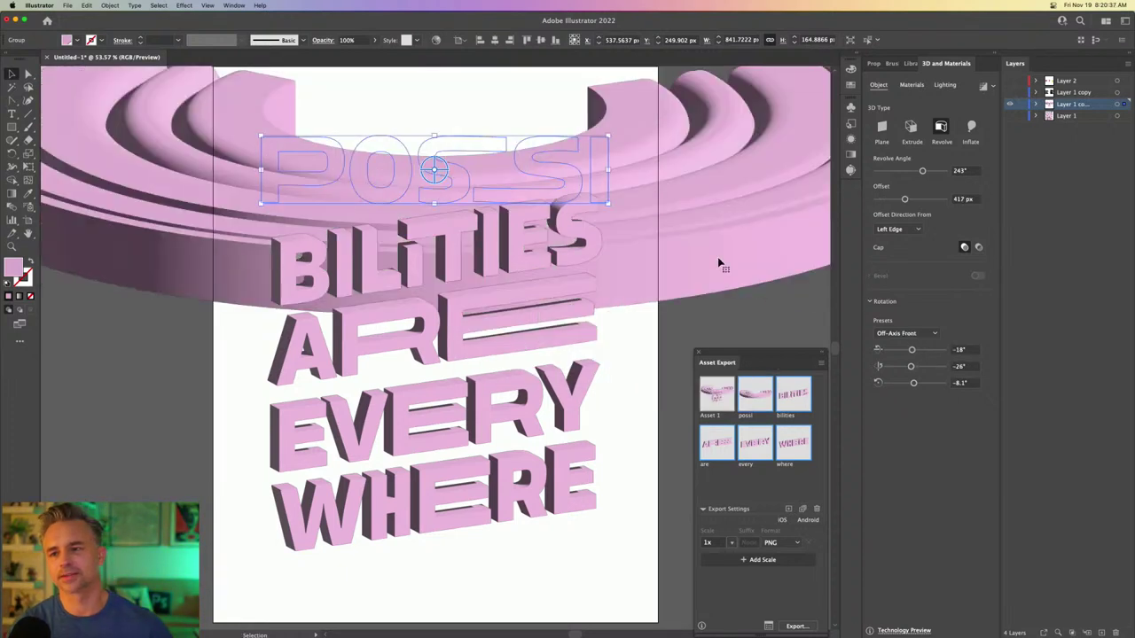
key(a)
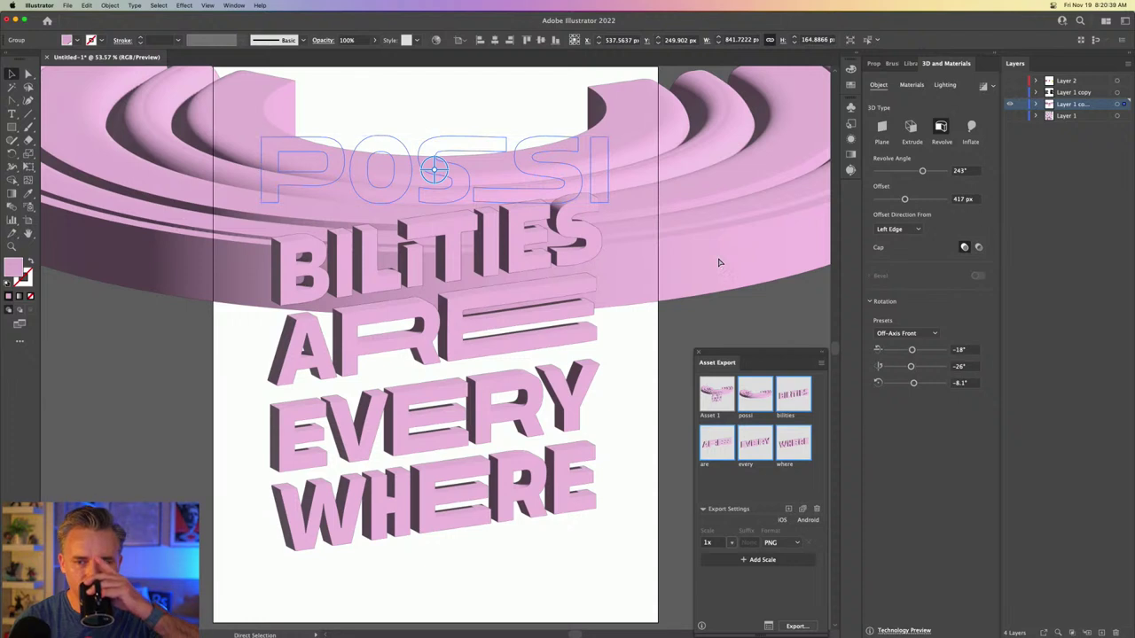
click(719, 262)
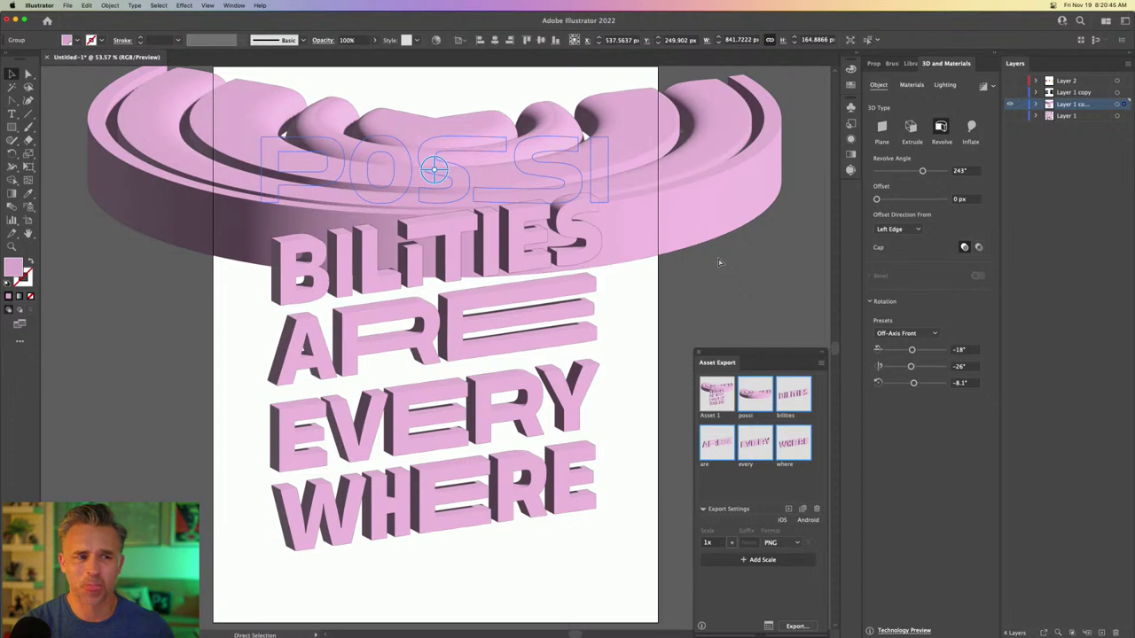
key(super+z)
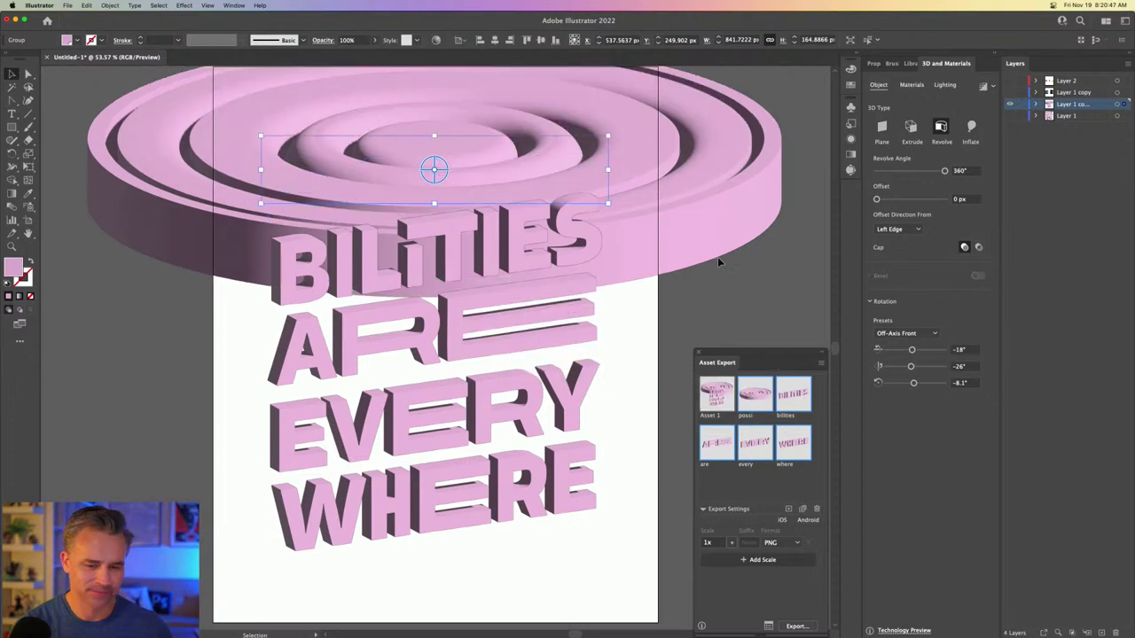
key(super+z)
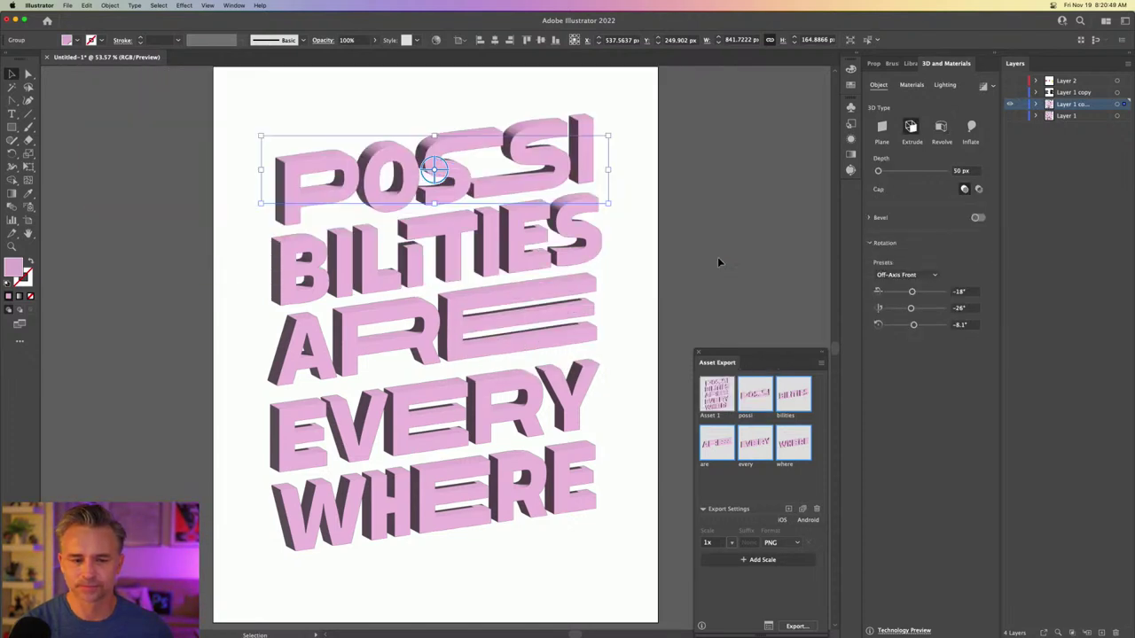
- Set the export format of the five selected word assets to OBJ, export them to the Desktop and close Asset Export
drag(738, 378, 693, 167)
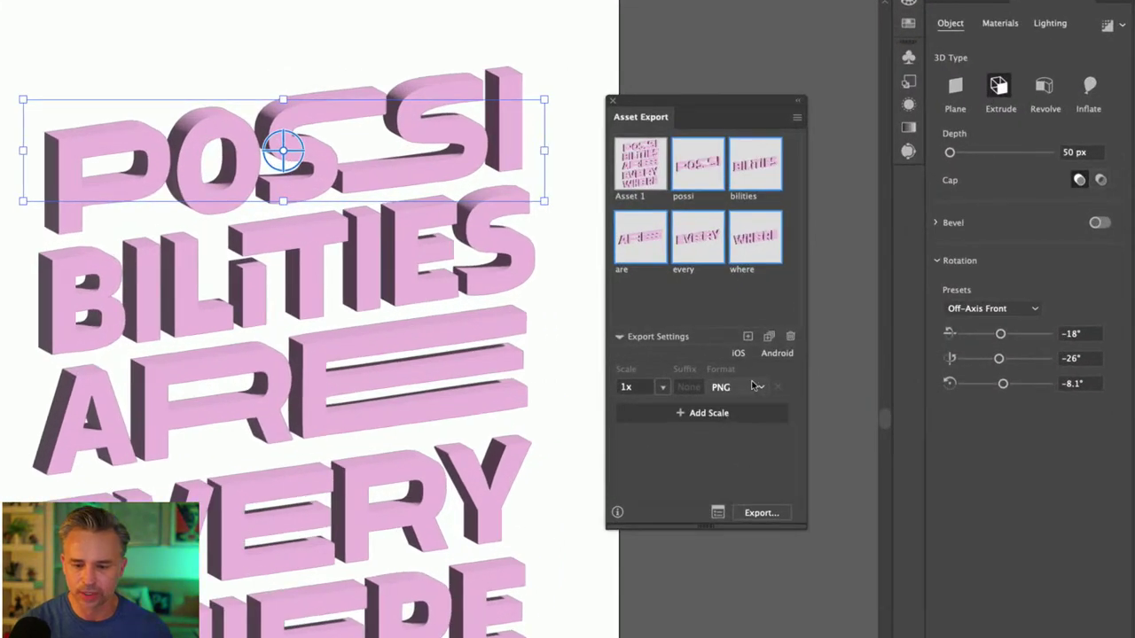
click(743, 328)
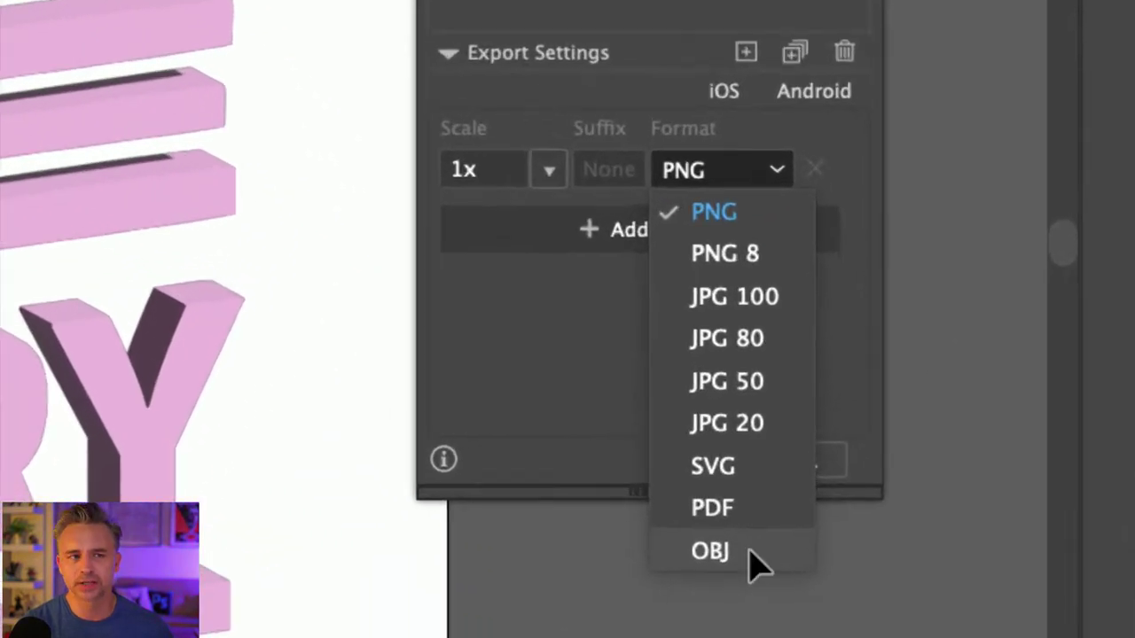
click(710, 551)
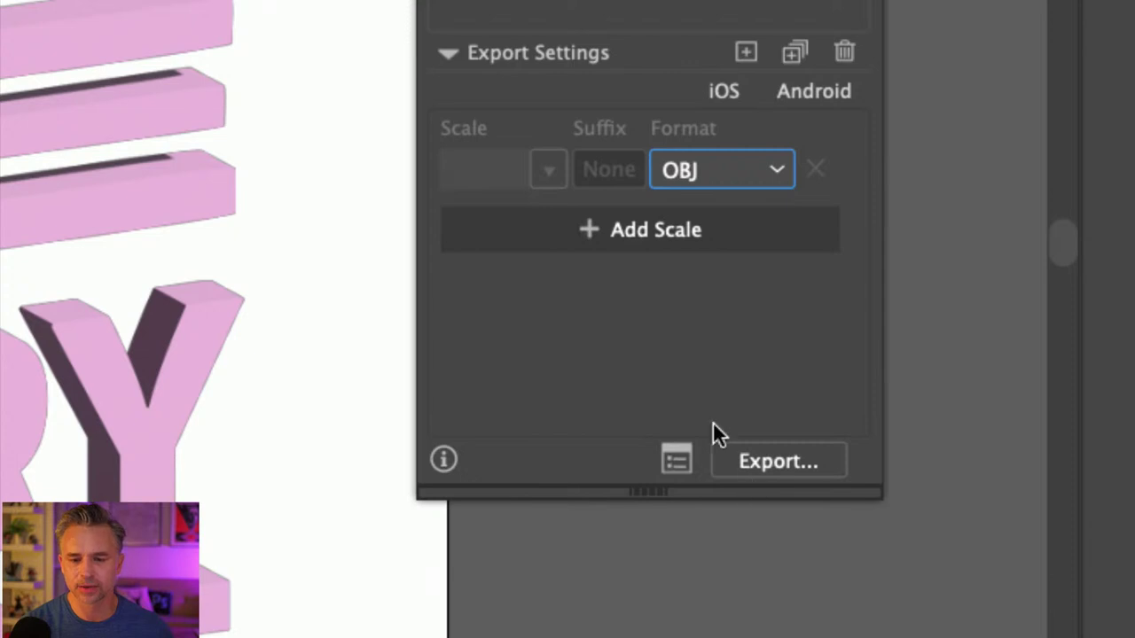
click(760, 461)
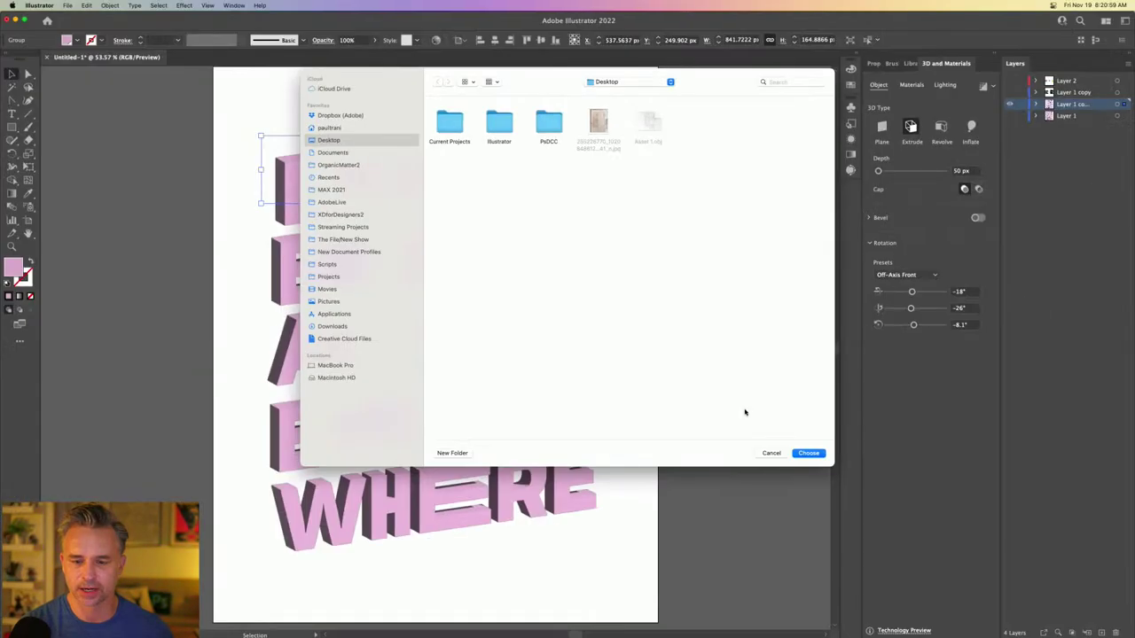
click(795, 453)
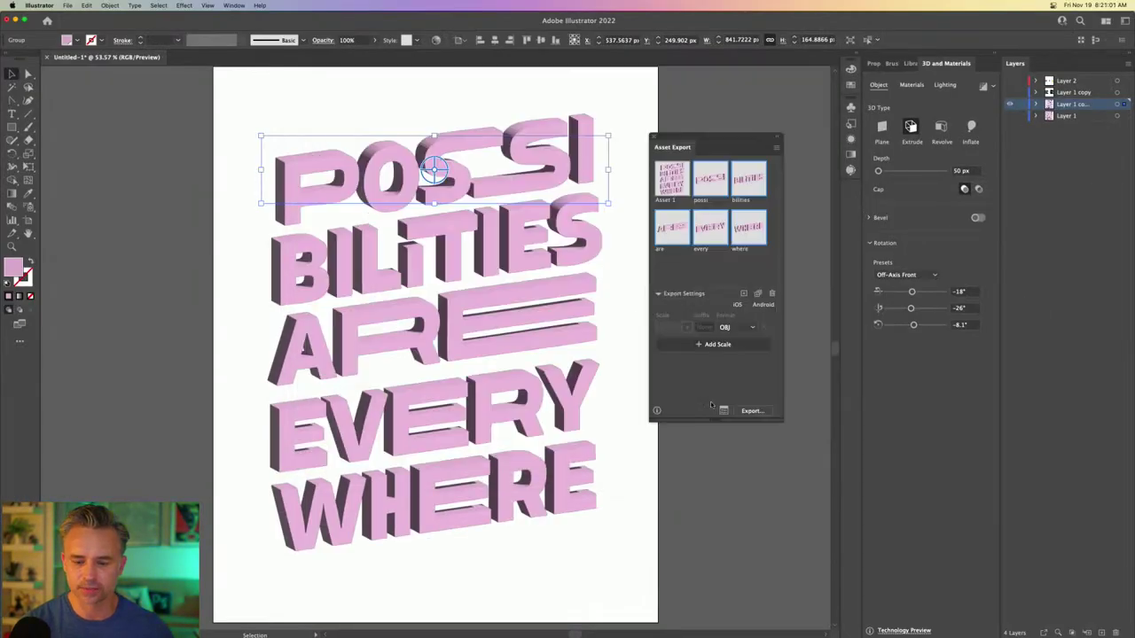
click(652, 136)
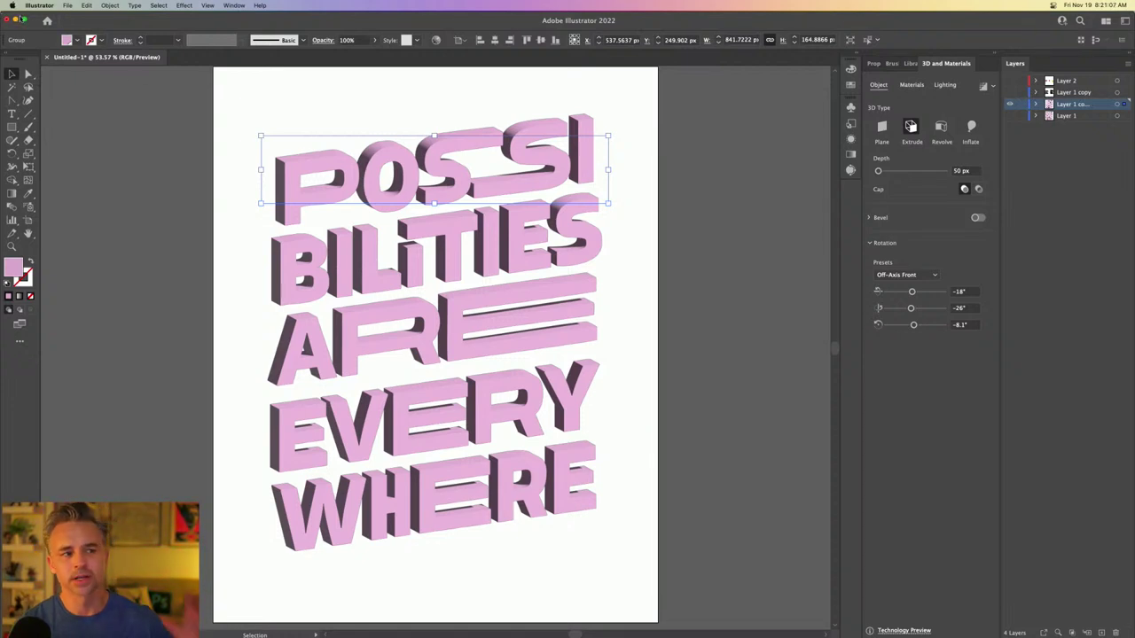
- Minimize the poster window and preview the exported word OBJ files on the desktop to check their 3D lettering
click(15, 19)
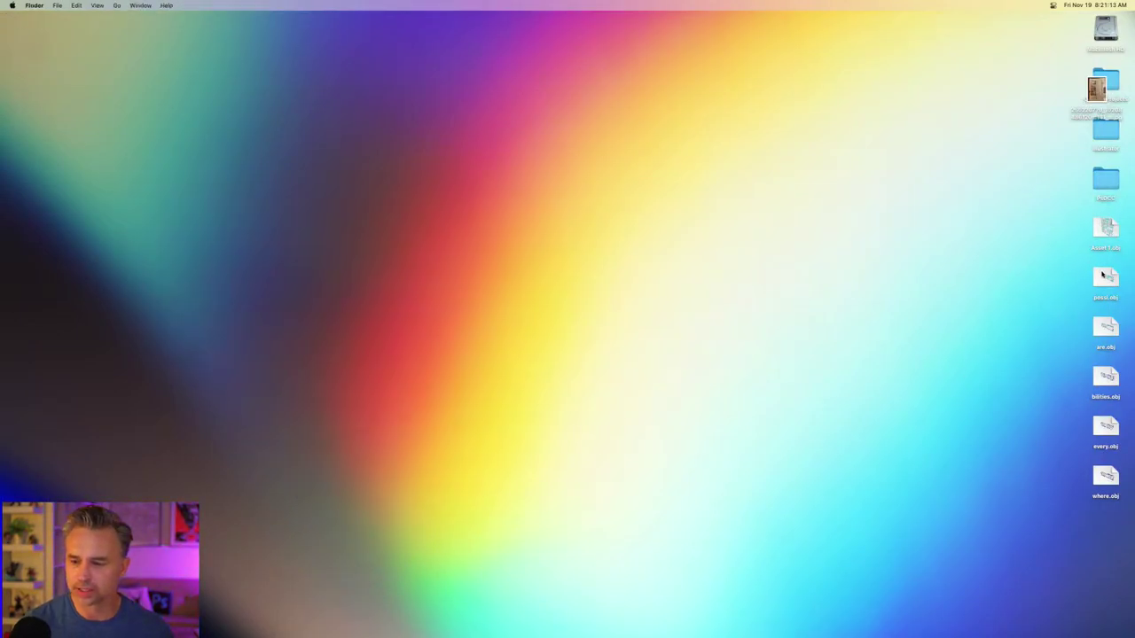
click(1103, 276)
key(space)
key(Up)
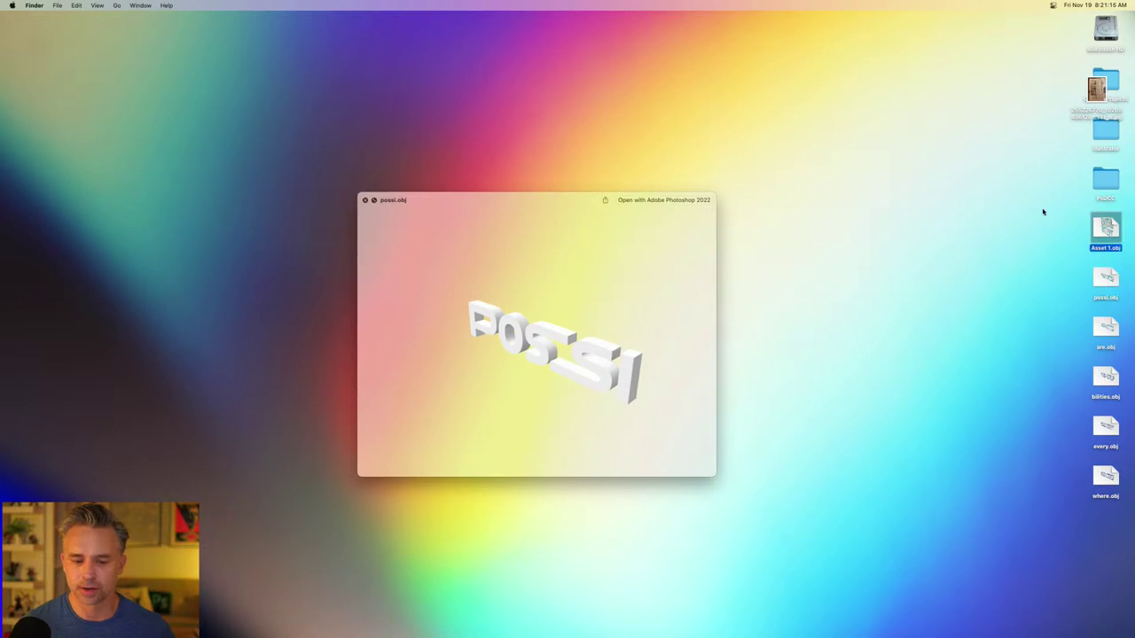
key(Down)
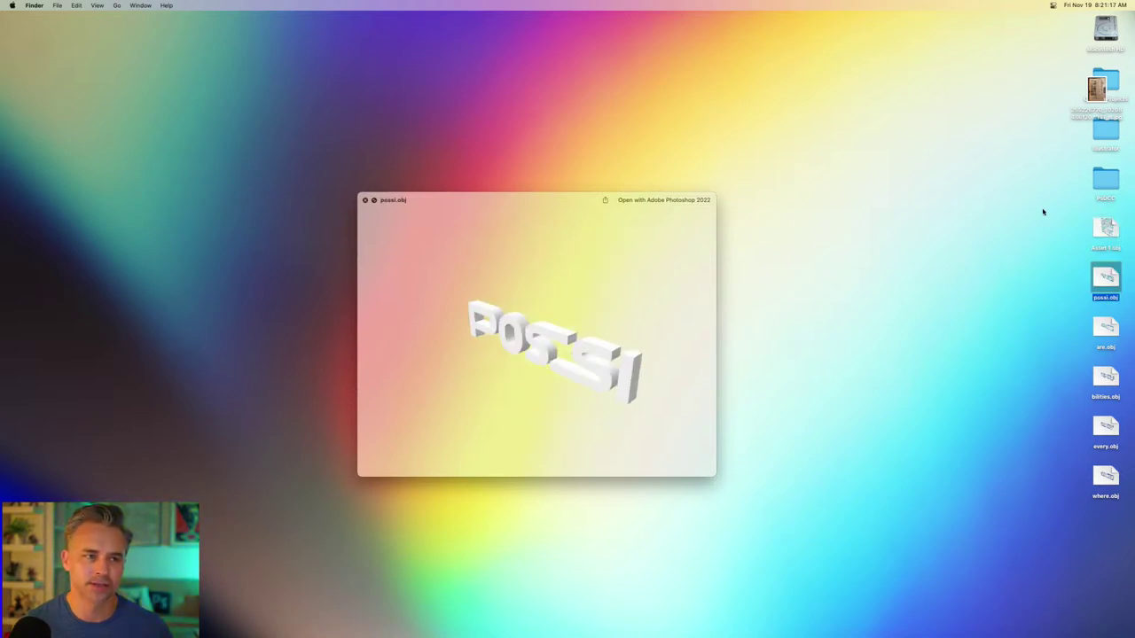
key(Down)
key(Down)
key(Down)
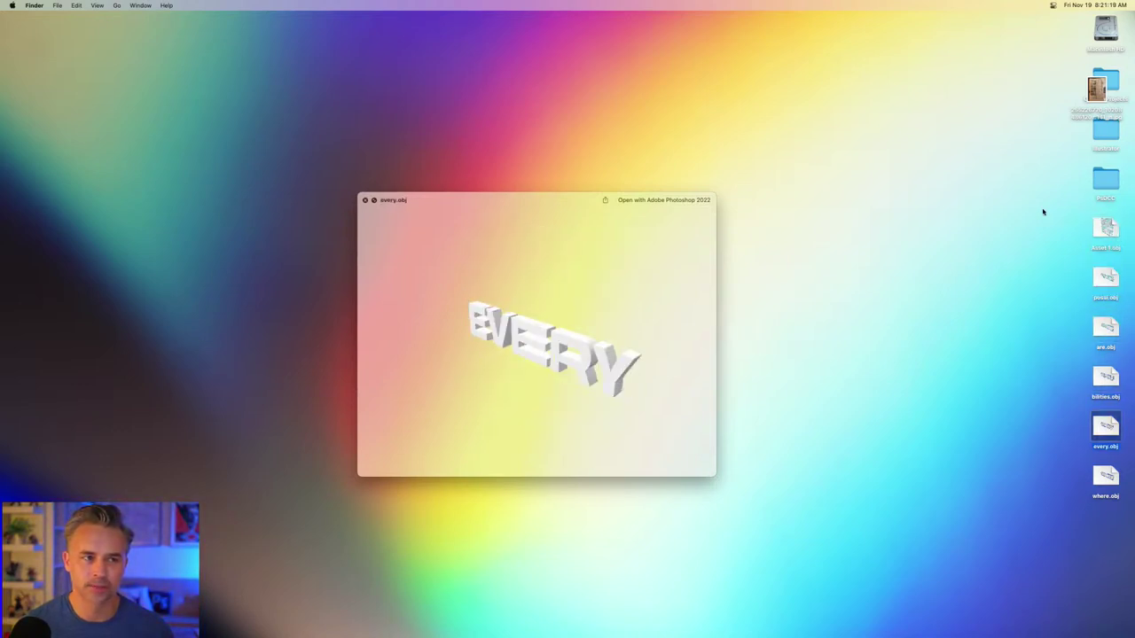
key(Up)
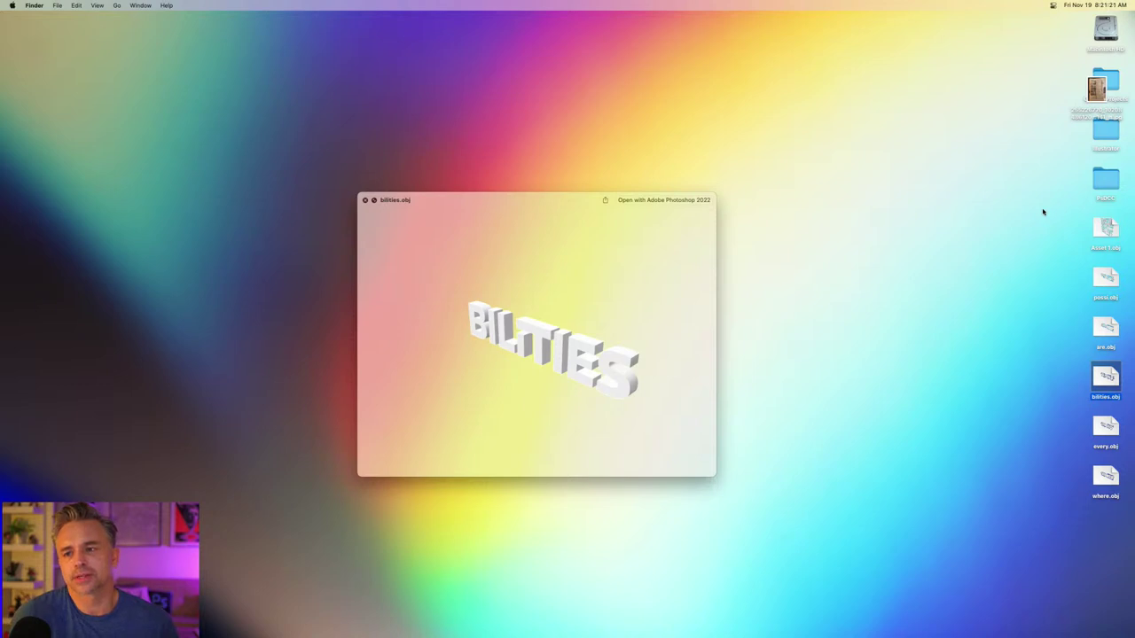
key(space)
click(759, 255)
- Switch to Adobe Substance 3D Stager and narrow its window to leave the desktop OBJ files accessible
mouse_move(390, 634)
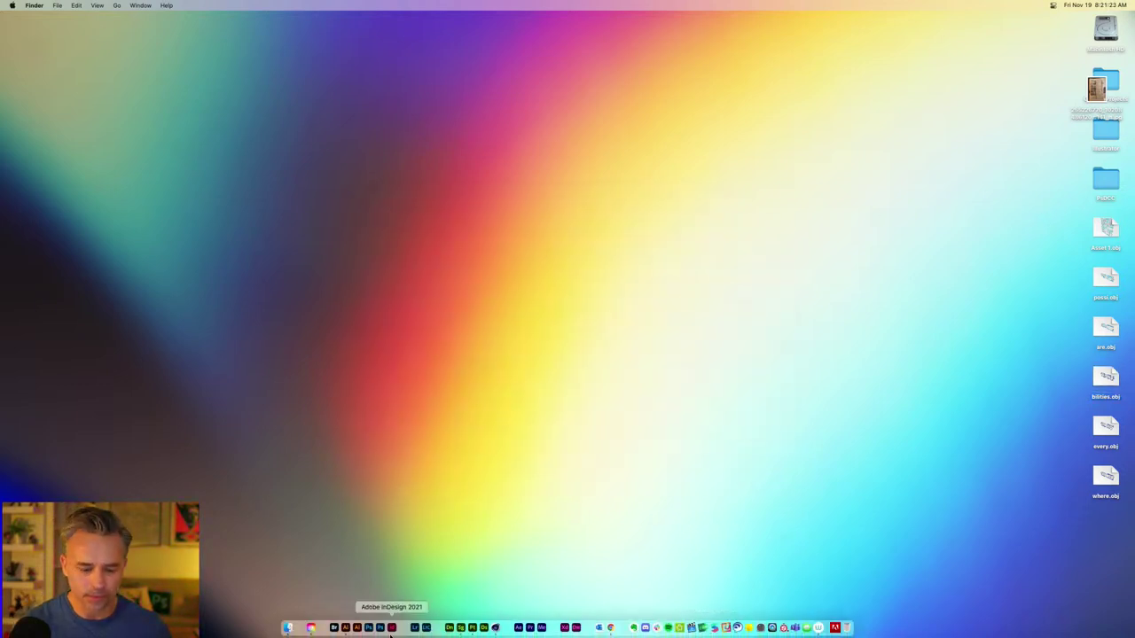
click(460, 628)
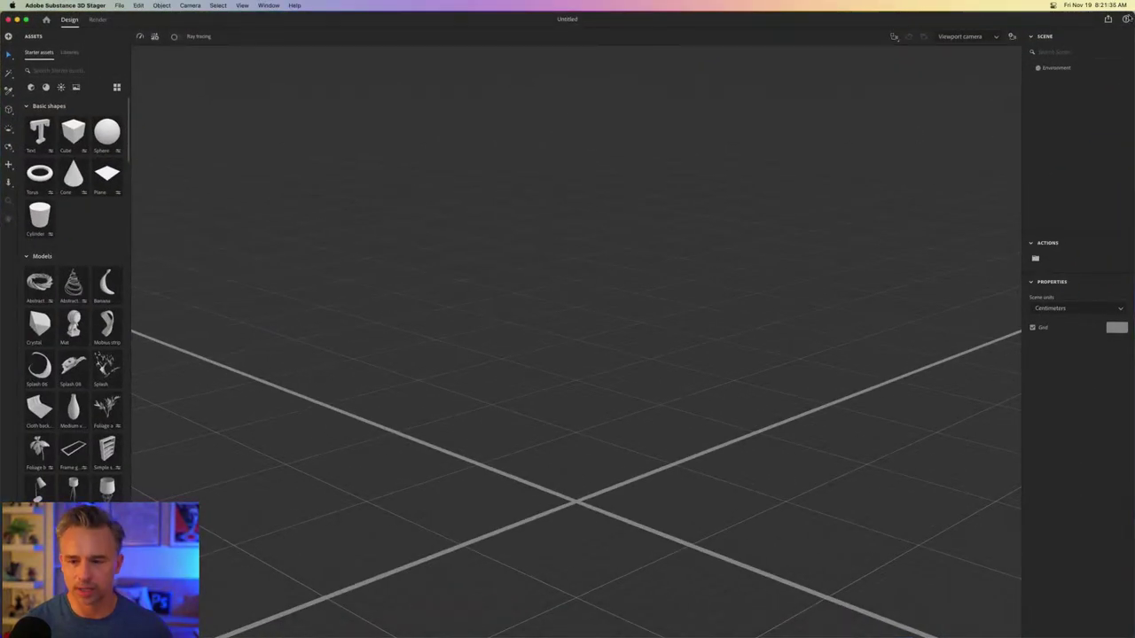
drag(1129, 17, 1060, 4)
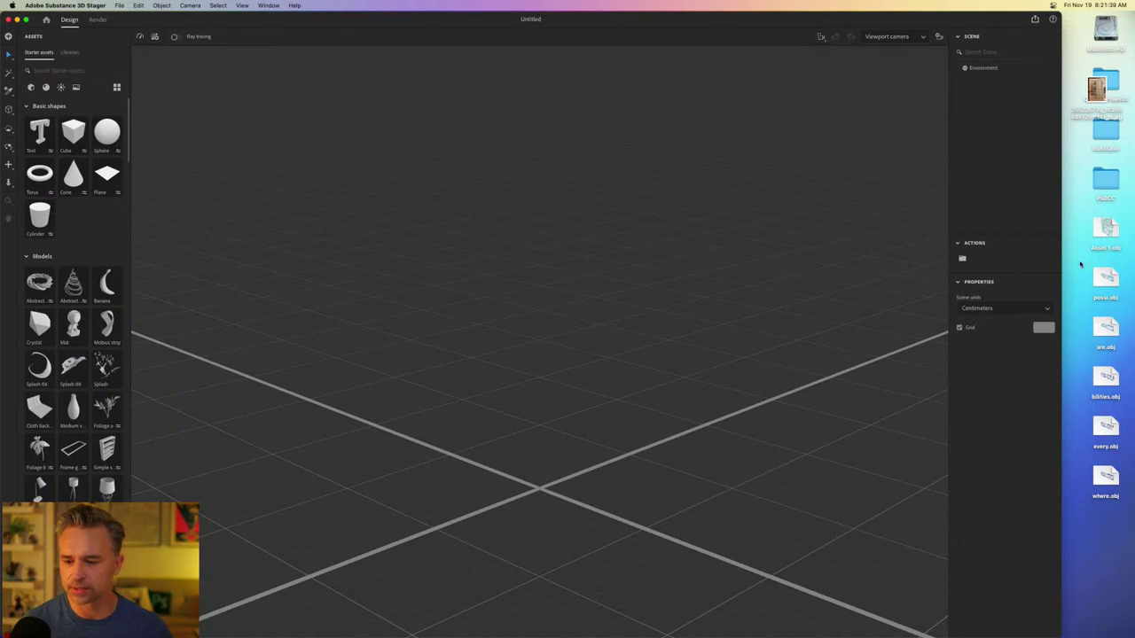
- Import possi.obj from the desktop into the scene, frame the model in view and move it up onto the ground
drag(1103, 281, 548, 300)
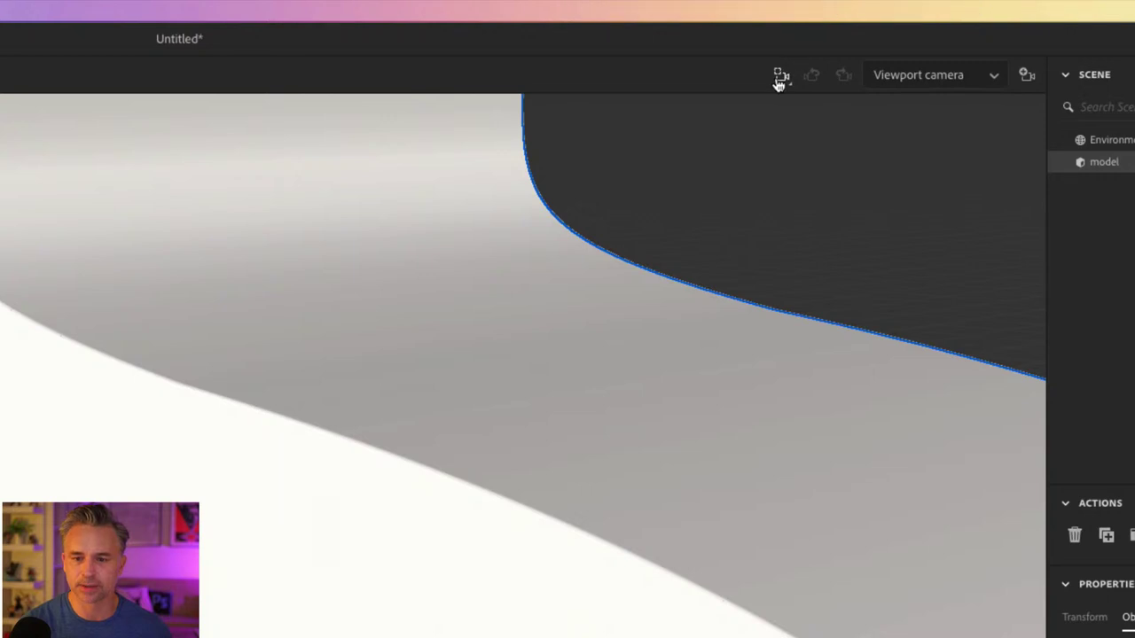
click(780, 77)
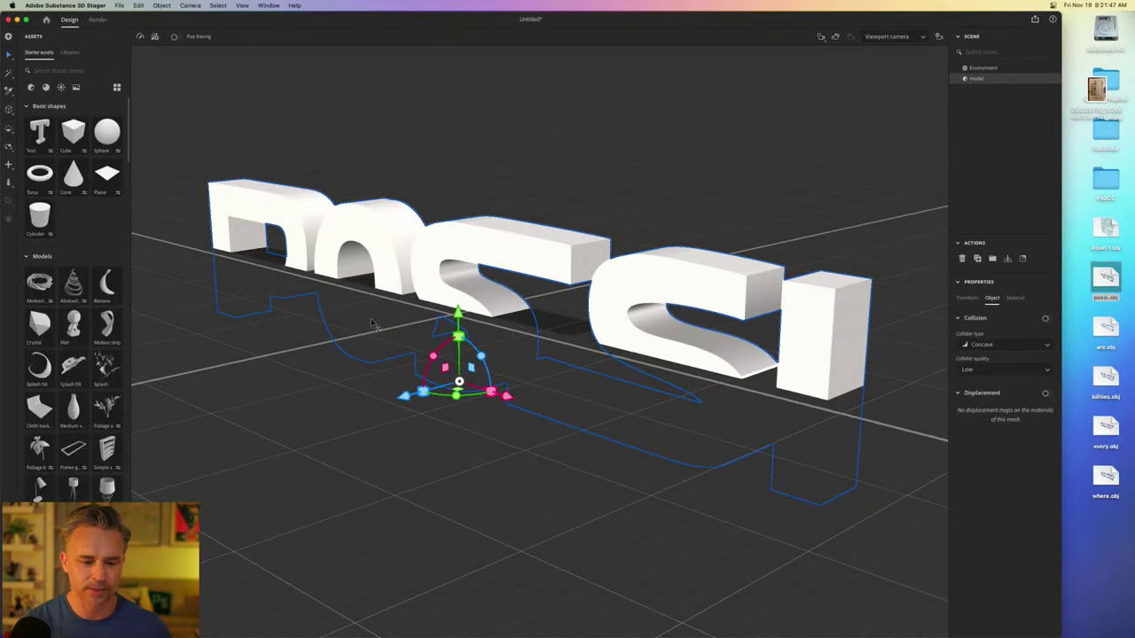
click(1006, 259)
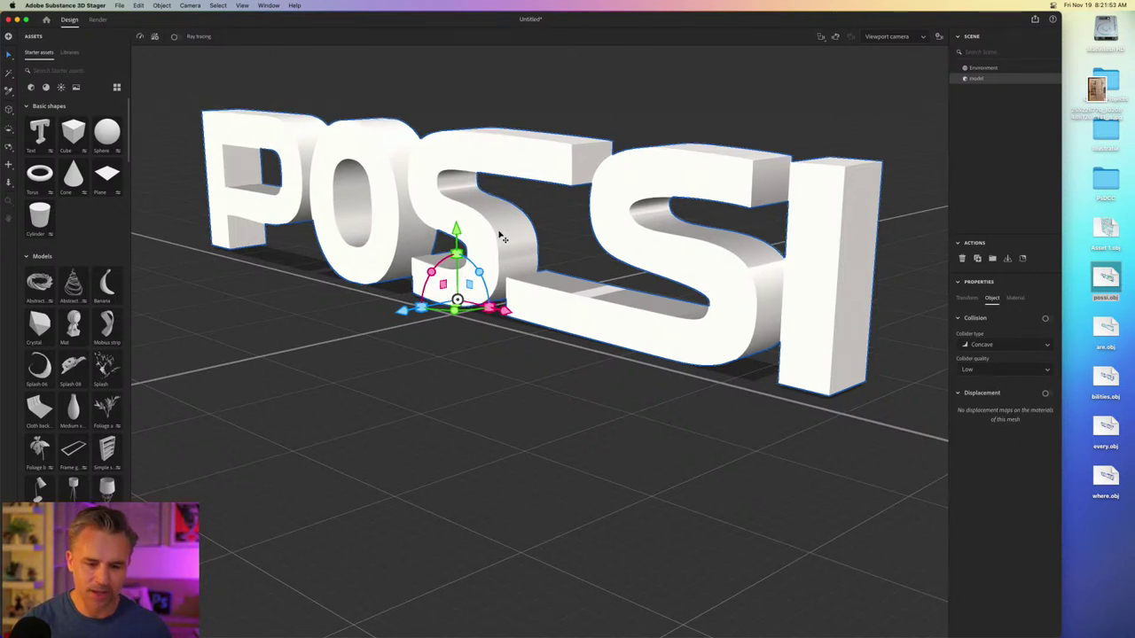
- Raise the POSSI model well above the ground and stretch its letters deeper along the Z axis
scroll(501, 237, down, 3)
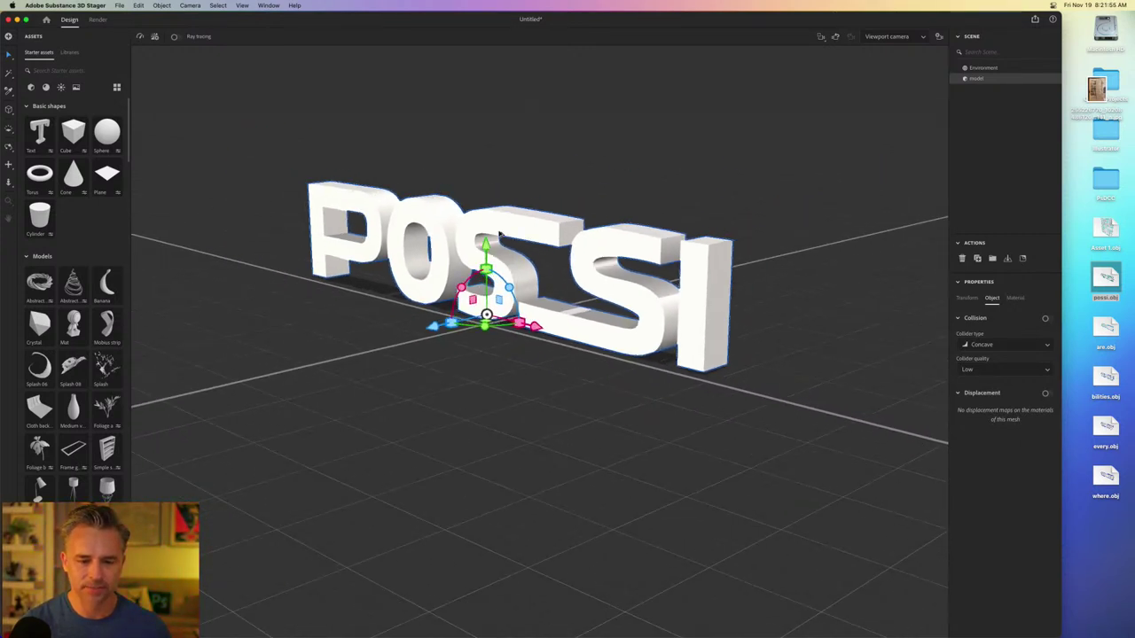
drag(478, 246, 483, 164)
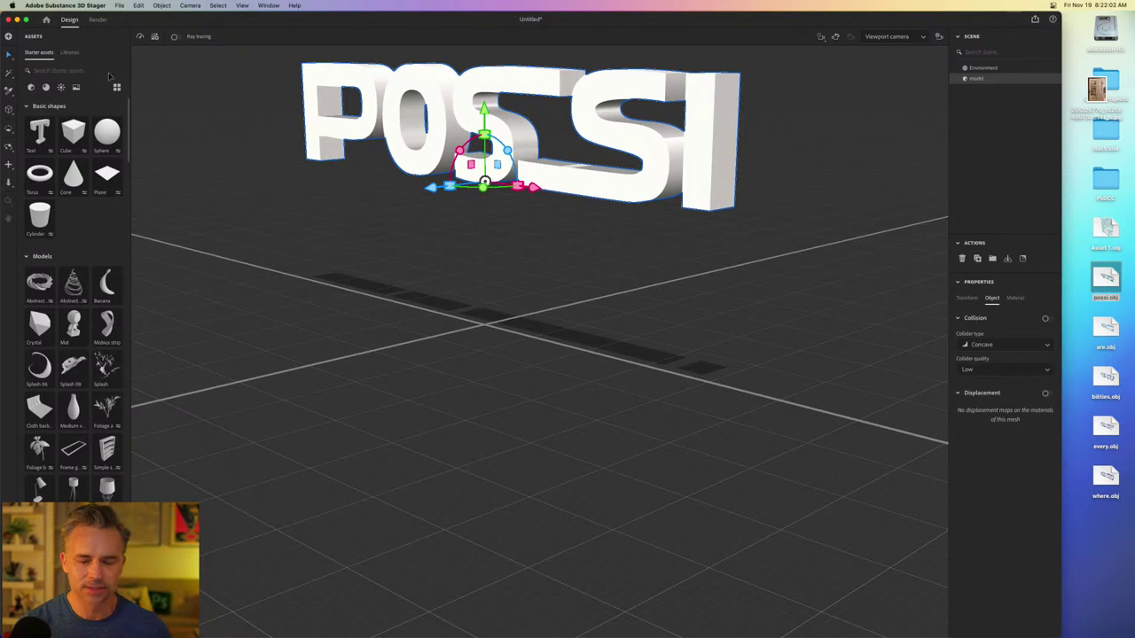
drag(431, 187, 359, 229)
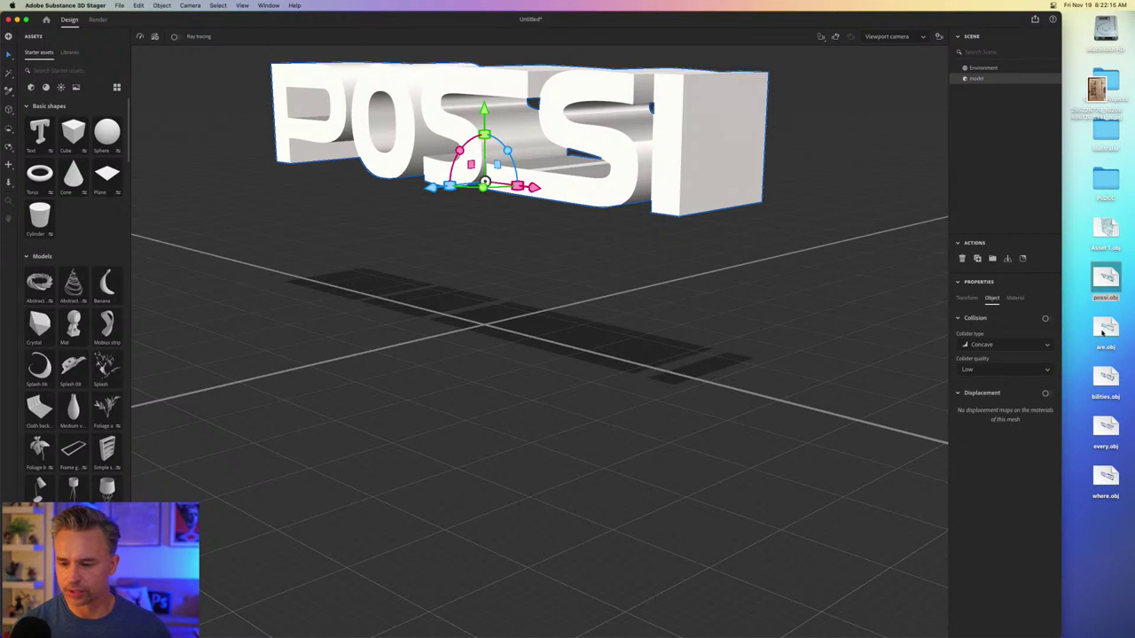
- Import bilities.obj from the desktop, move it to the ground and raise it directly beneath the POSSI row
click(1104, 381)
drag(1104, 381, 505, 371)
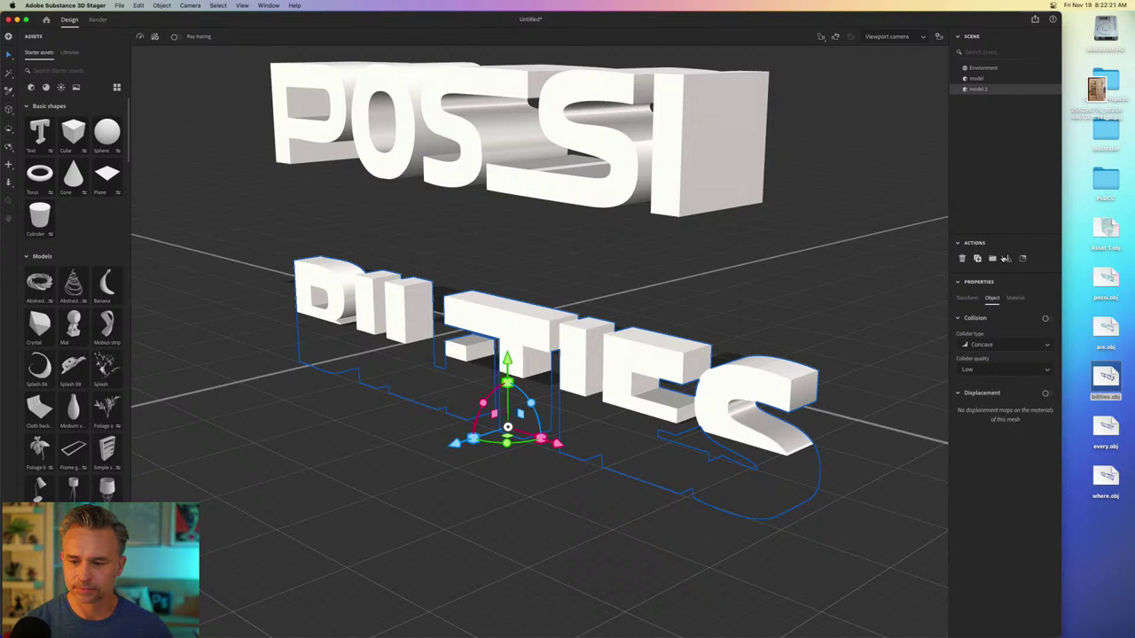
click(994, 259)
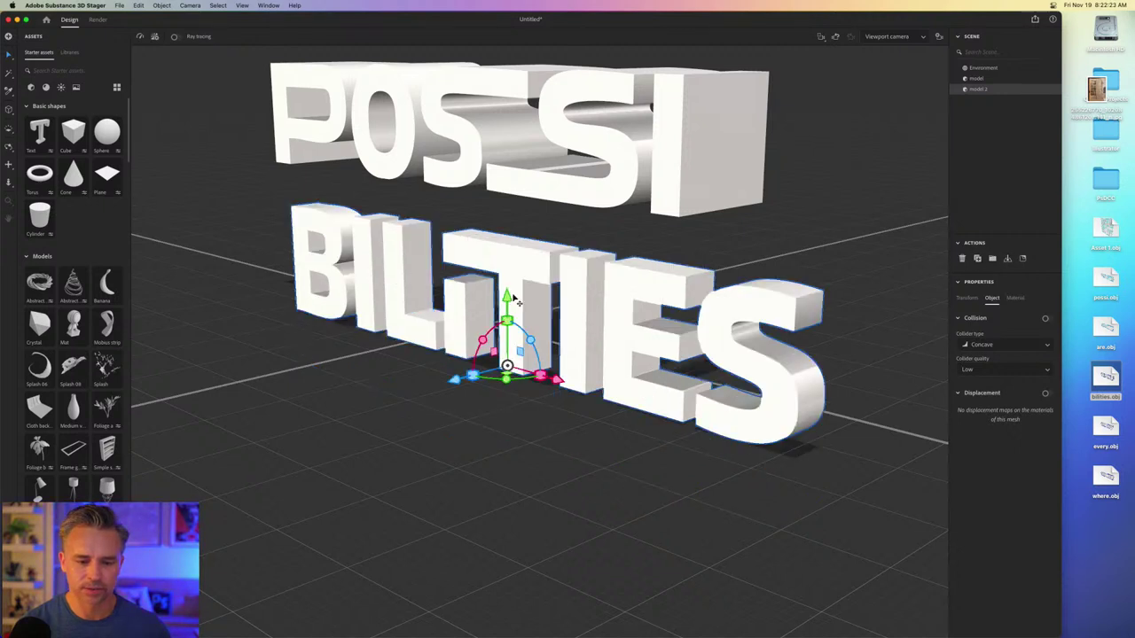
drag(506, 300, 507, 256)
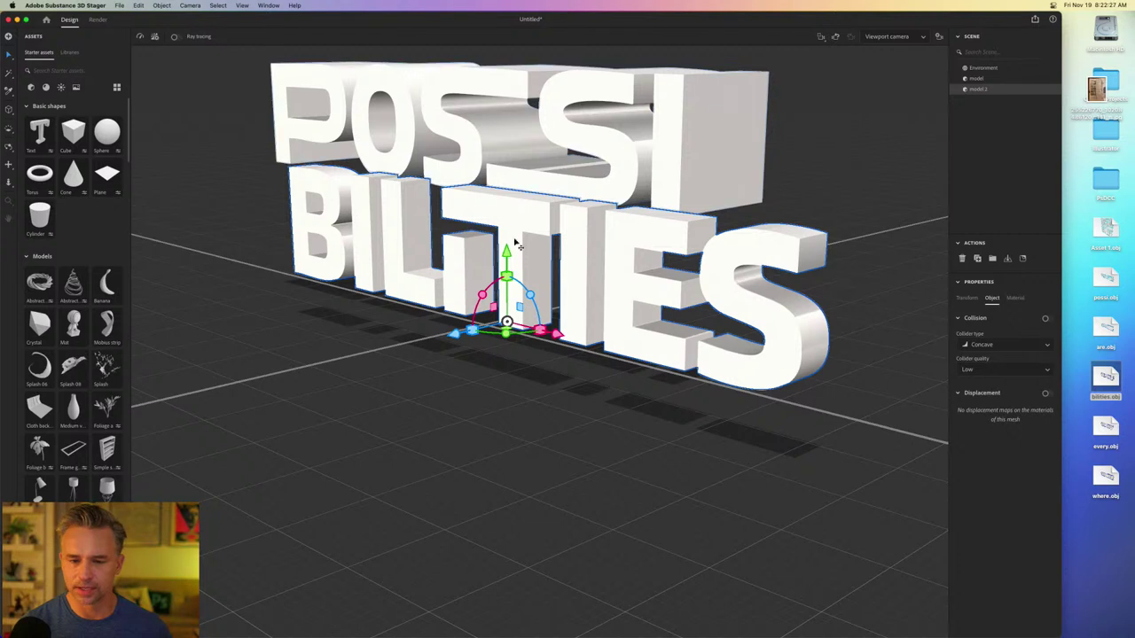
- Import are.obj from the desktop and raise it slightly beneath the BILITIES row
drag(1098, 334, 487, 419)
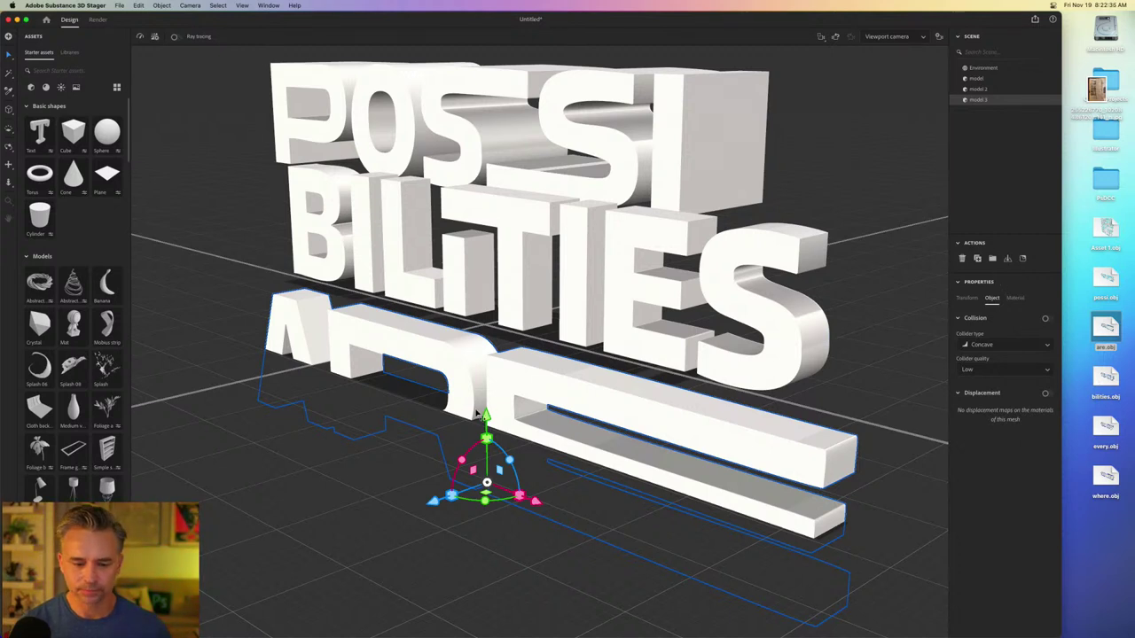
drag(476, 415, 449, 431)
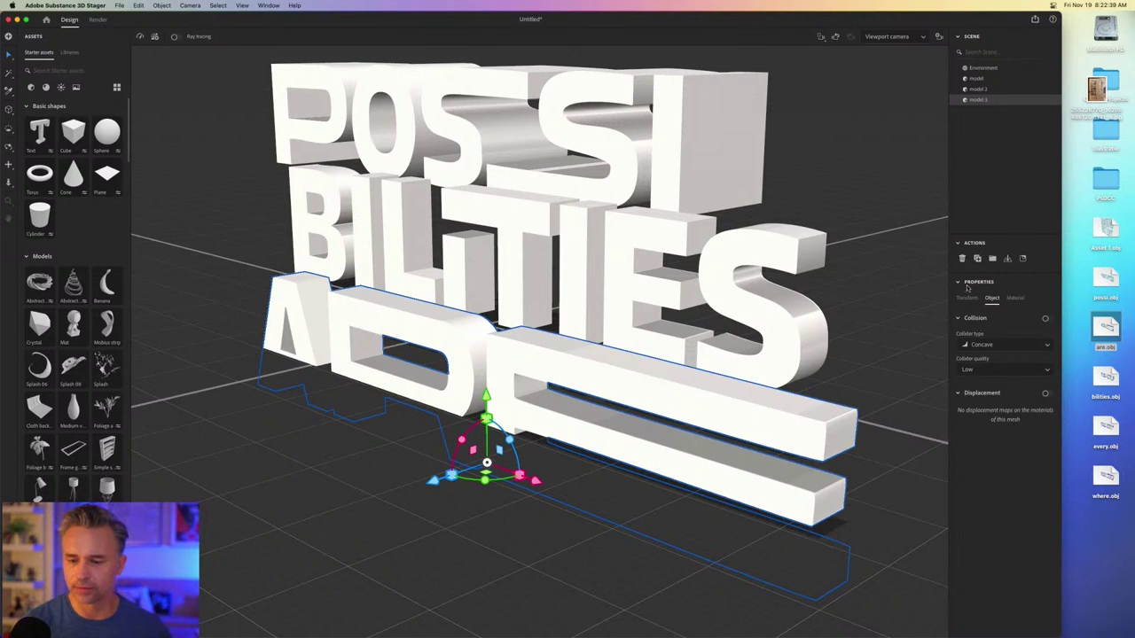
- Turn off the ground plane in the environment settings
click(974, 68)
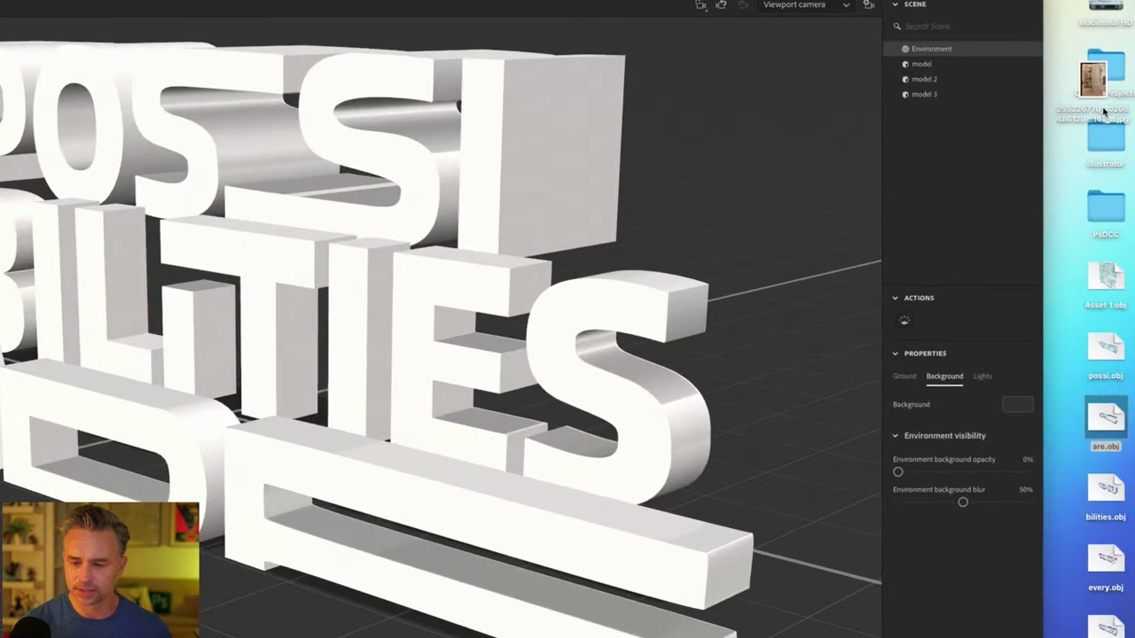
click(904, 378)
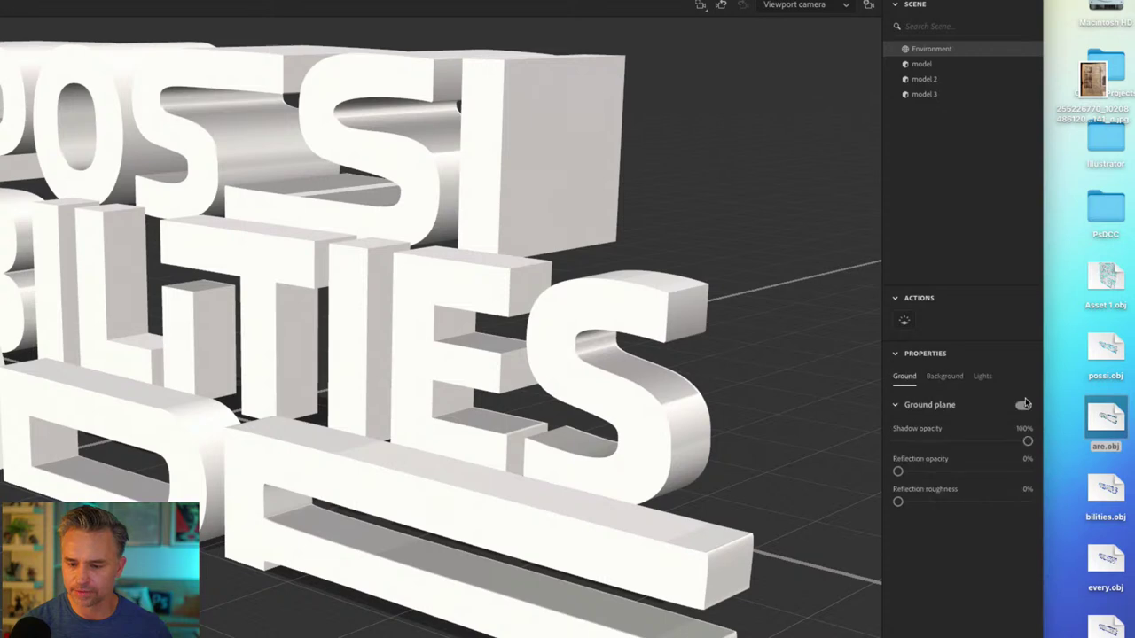
click(1022, 407)
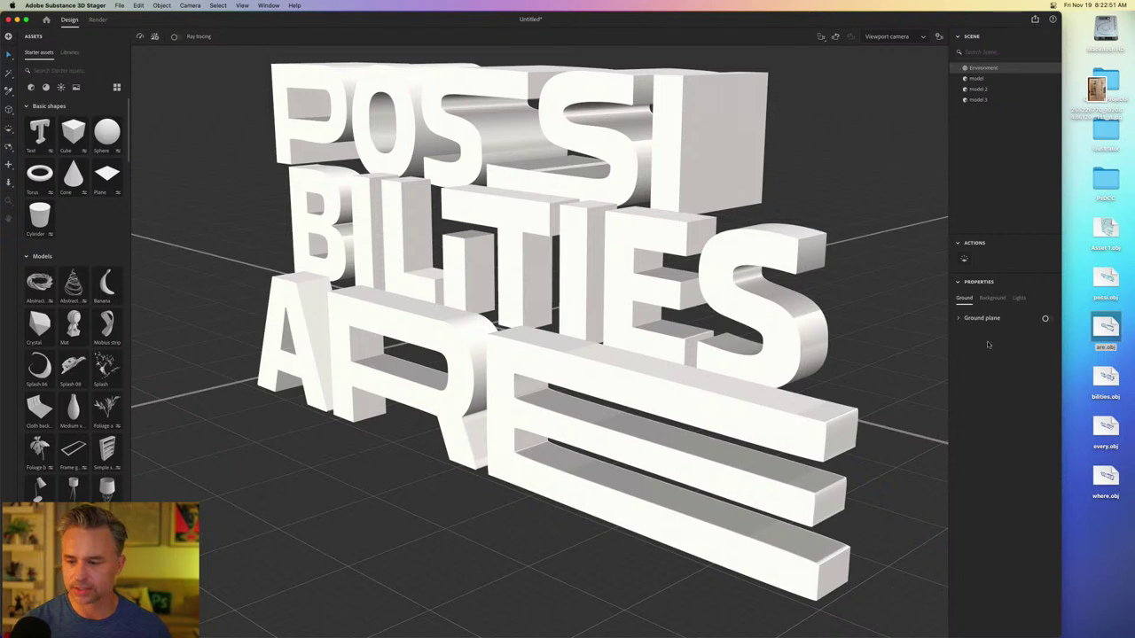
- Import every.obj from the desktop, push it back in depth and lower it beneath the ARE row
click(1114, 379)
click(1104, 429)
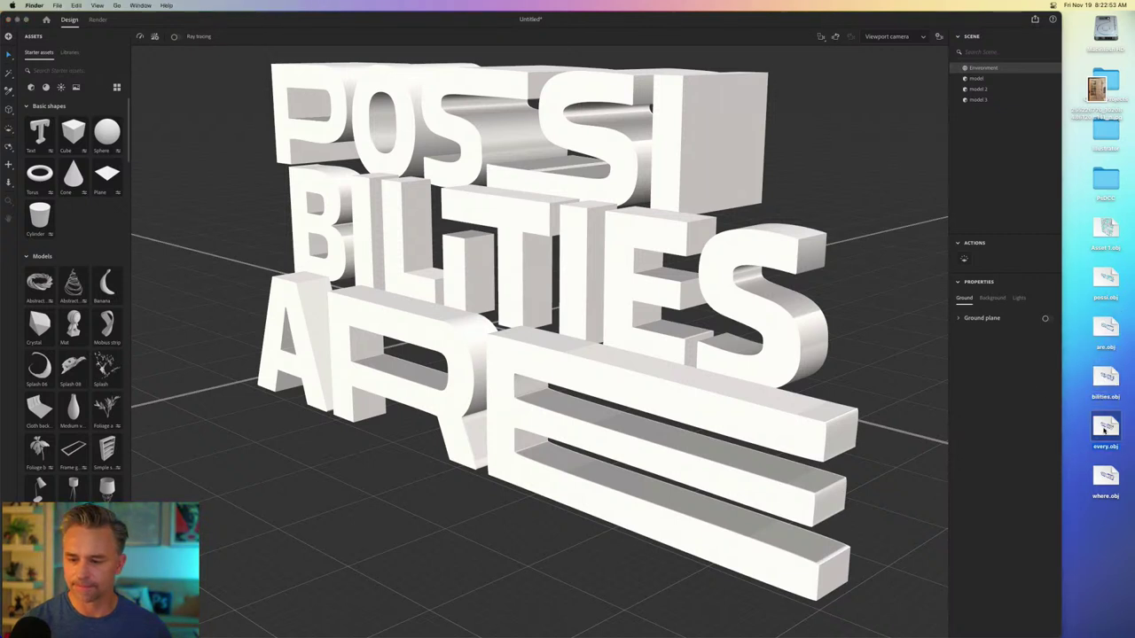
drag(1108, 429, 479, 519)
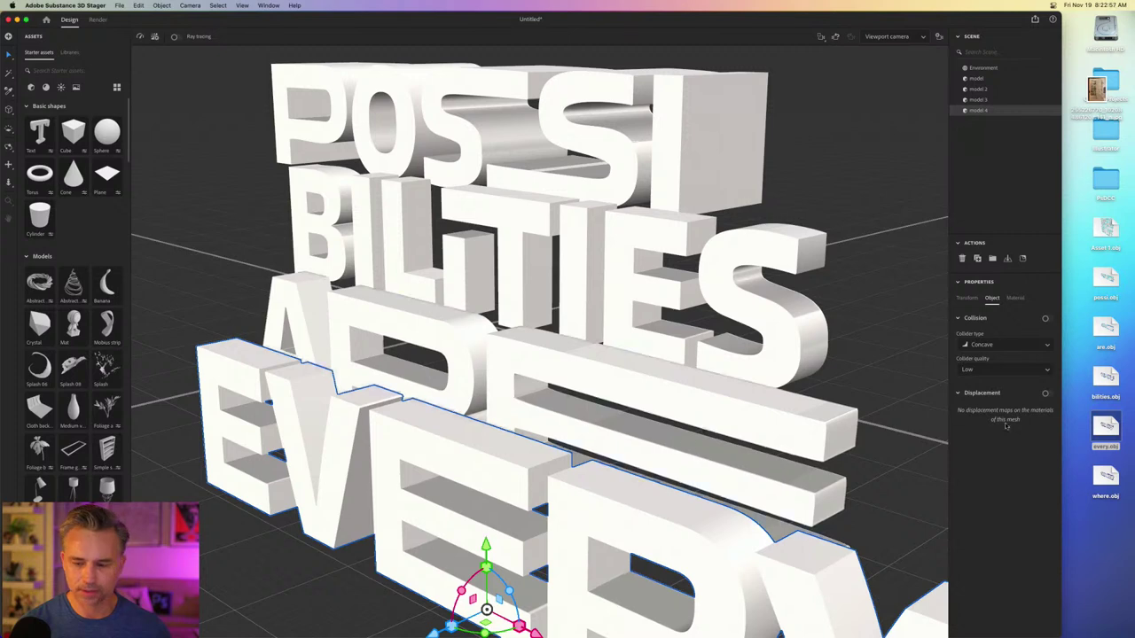
drag(484, 544, 480, 523)
drag(434, 560, 581, 513)
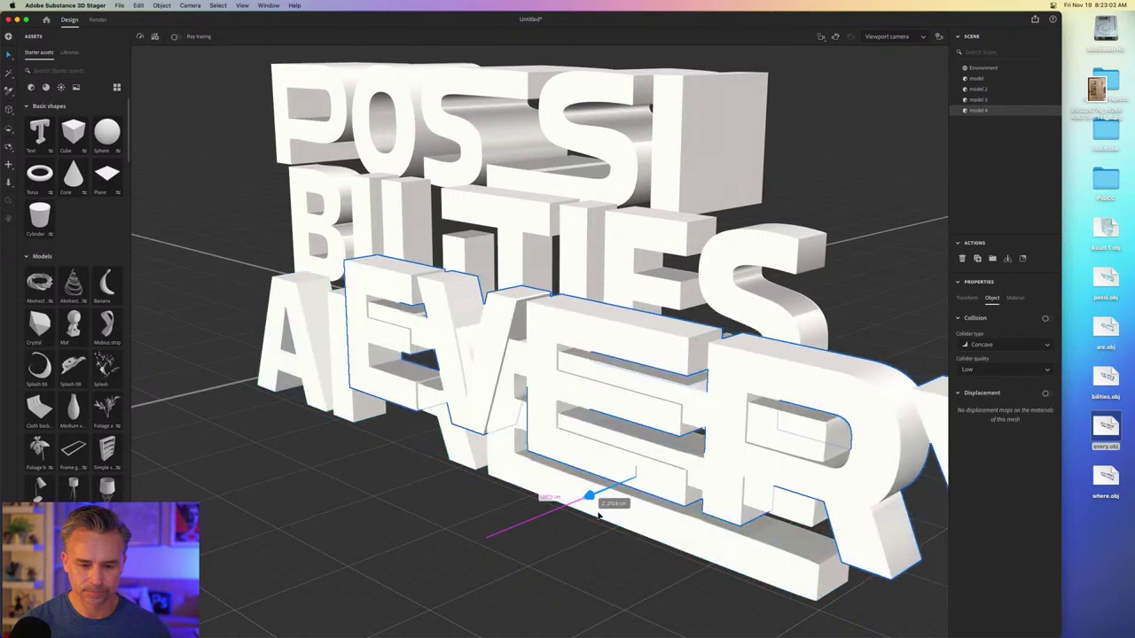
drag(608, 422, 608, 592)
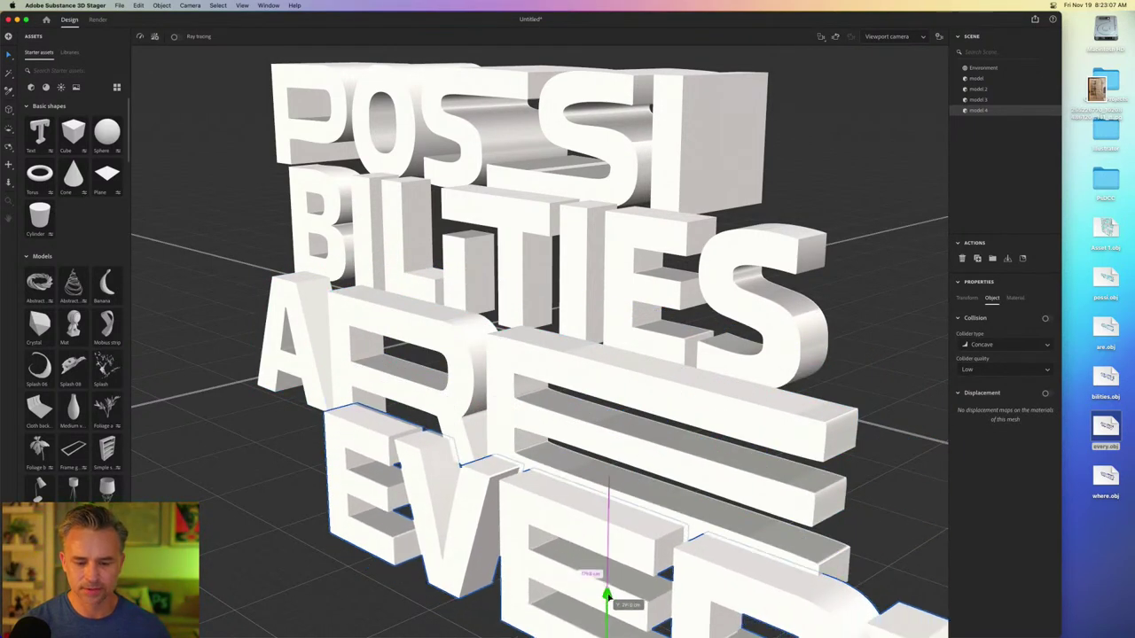
- Frame the EVERY model and examine the four stacked word rows from different angles and distances
click(819, 36)
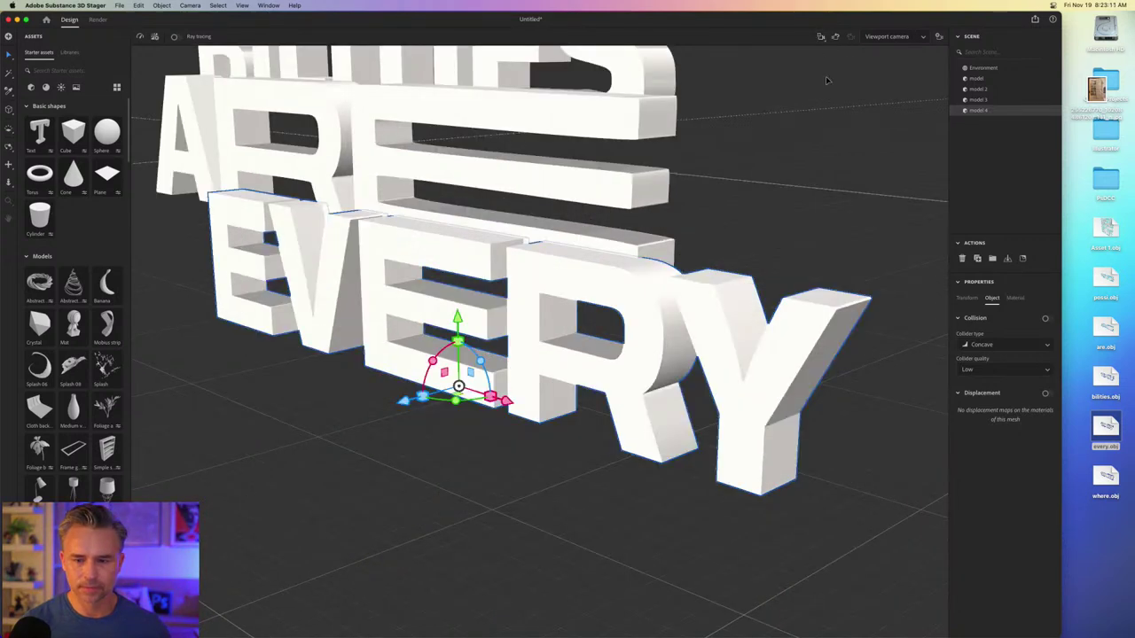
click(752, 113)
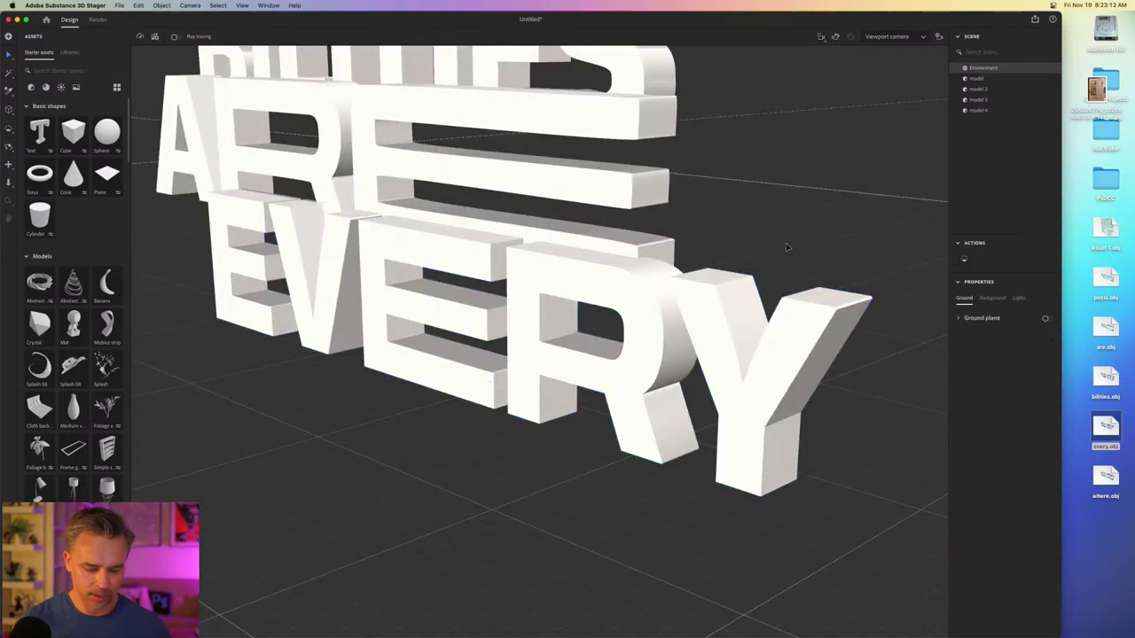
scroll(772, 203, up, 3)
scroll(749, 185, down, 1)
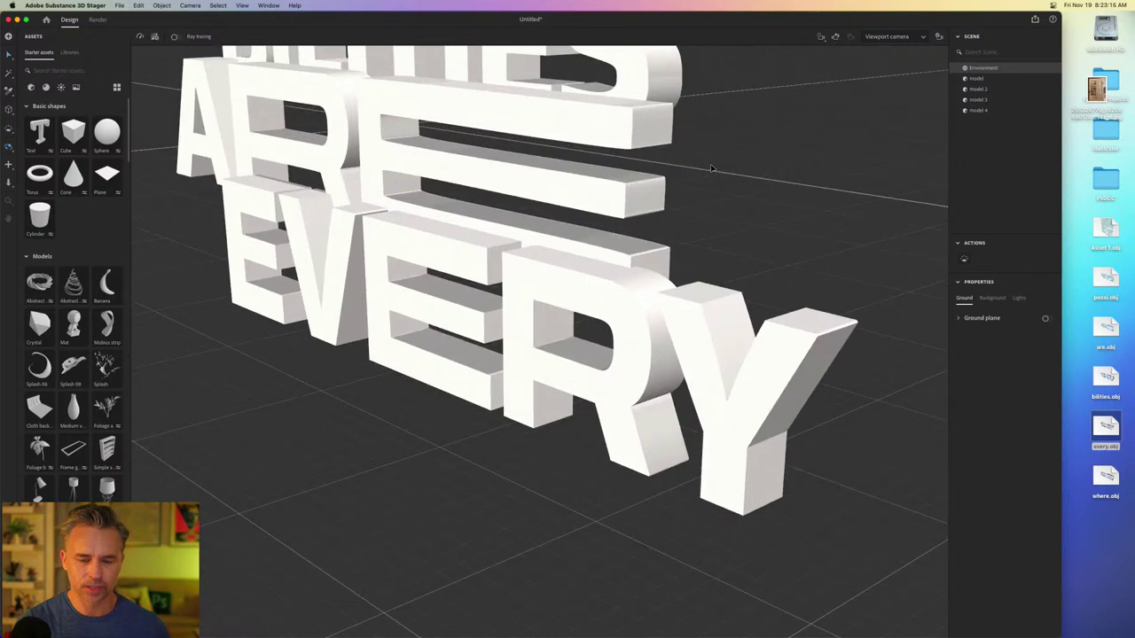
scroll(712, 193, up, 2)
scroll(713, 133, down, 6)
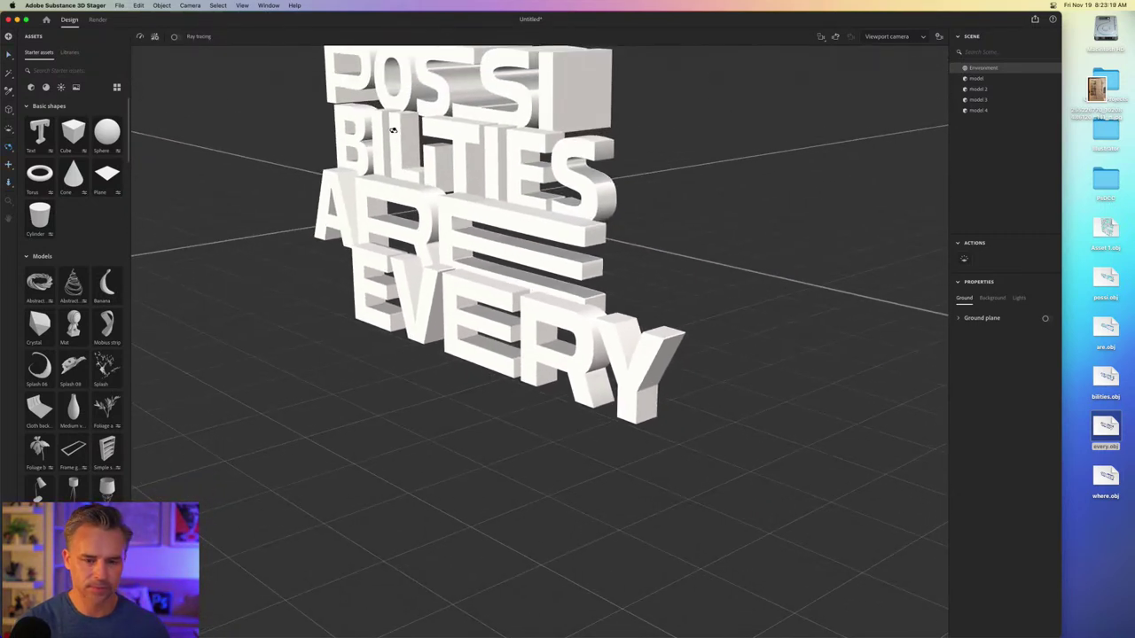
scroll(353, 256, up, 3)
middle_drag(353, 256, 353, 203)
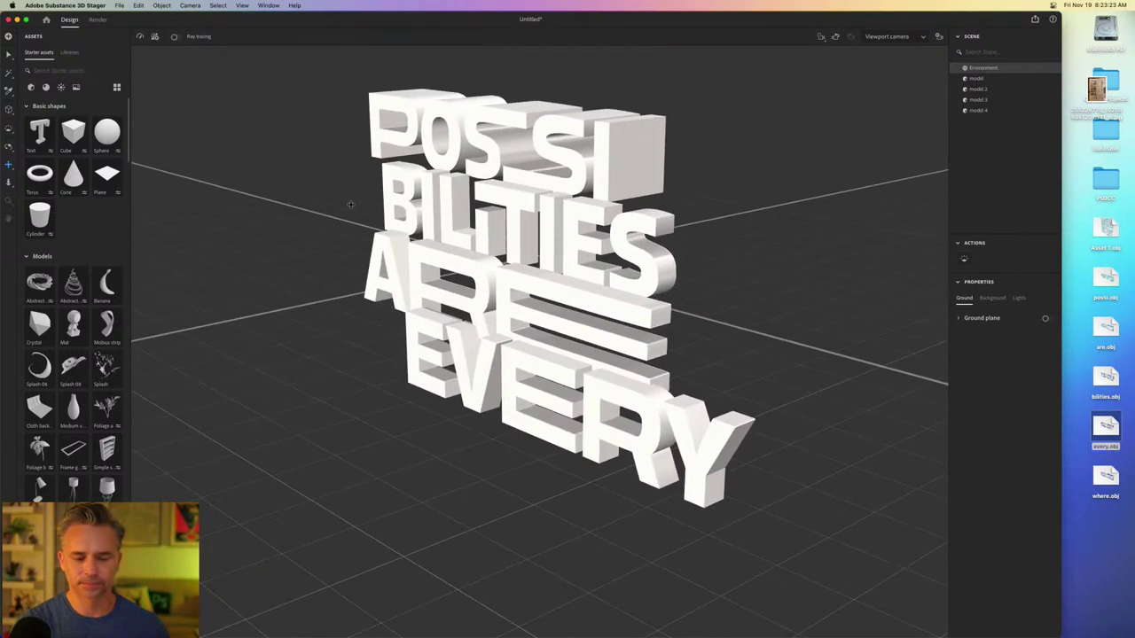
- Import where.obj from the desktop and lower the WHERE model beneath the EVERY row
drag(1105, 476, 543, 506)
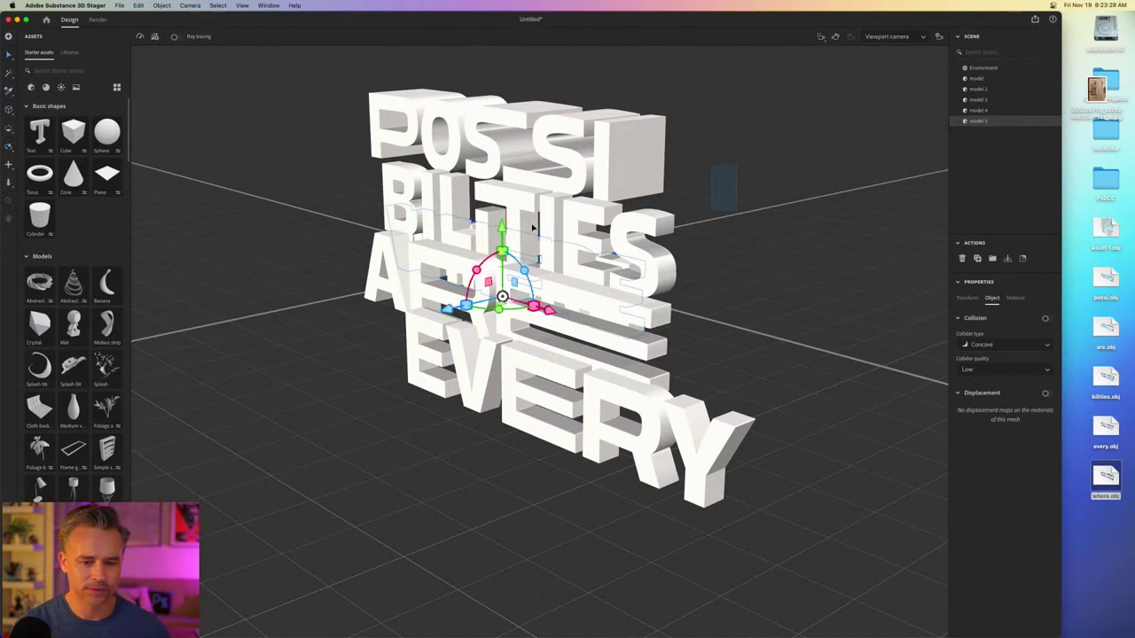
click(500, 229)
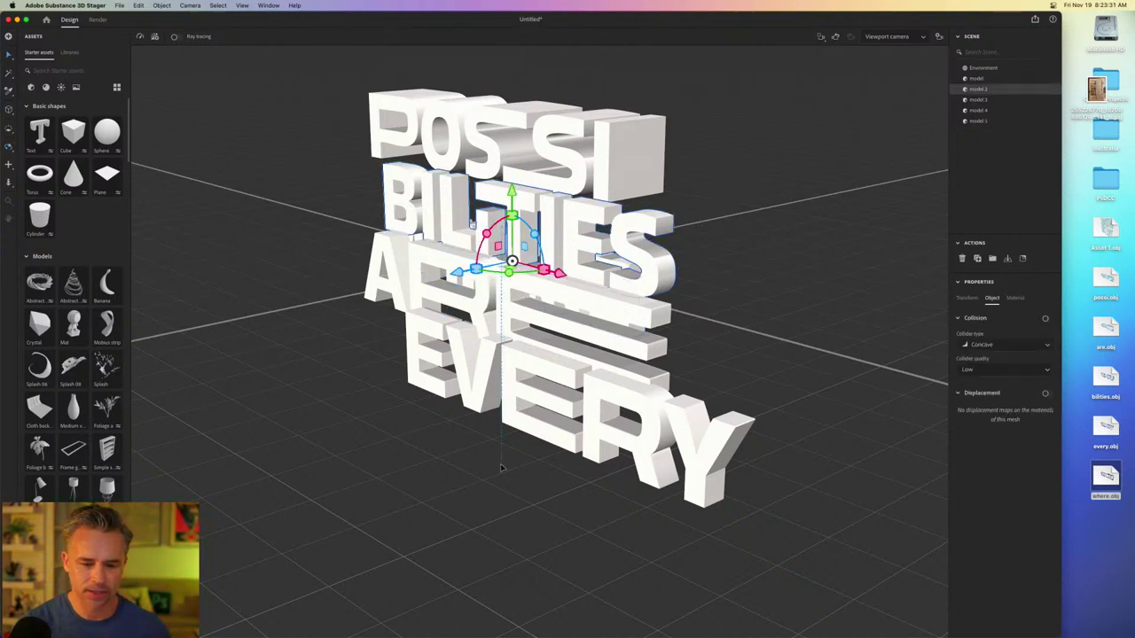
mouse_move(511, 190)
mouse_down()
mouse_move(513, 280)
mouse_move(521, 112)
mouse_move(522, 176)
mouse_up()
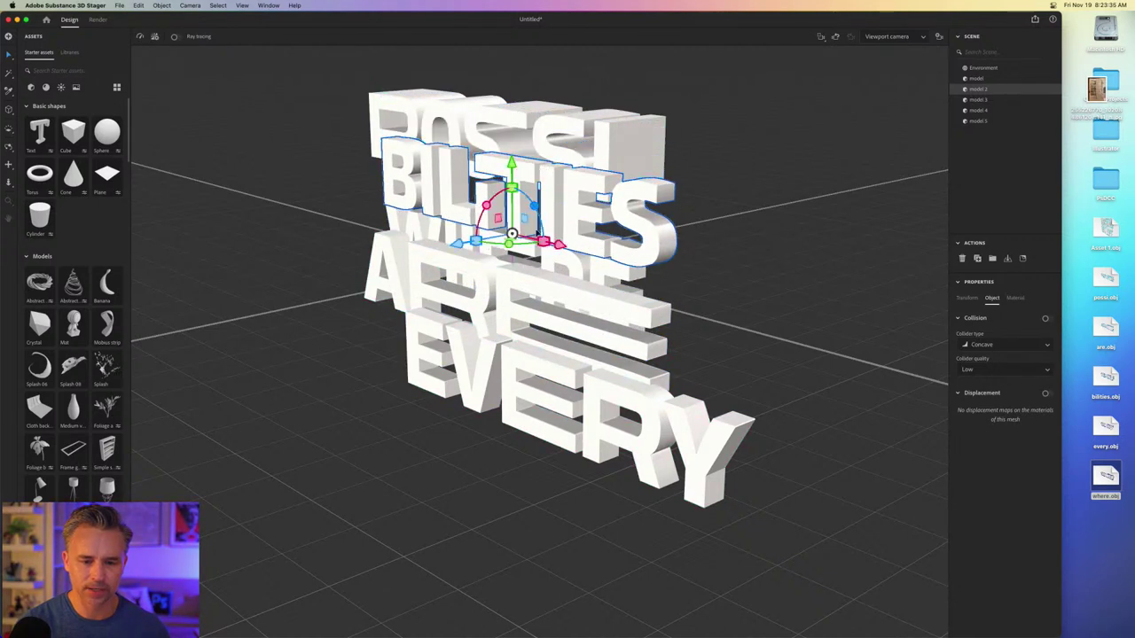
click(563, 266)
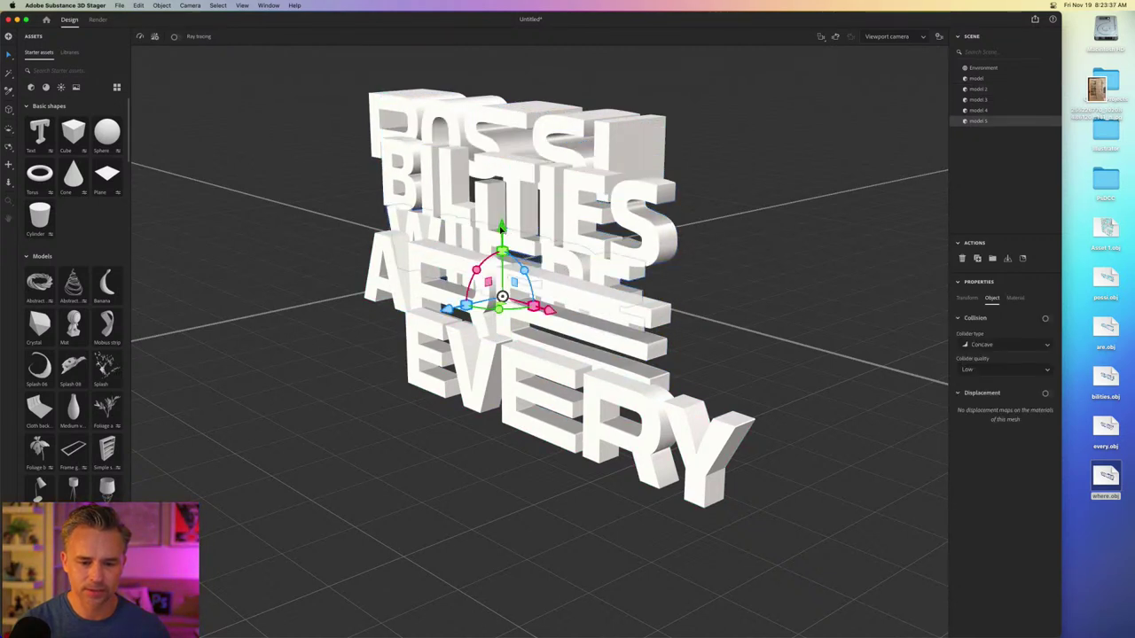
drag(502, 229, 509, 419)
- Lower the BILITIES model back to its place between the POSSI and ARE rows and deselect it
click(519, 216)
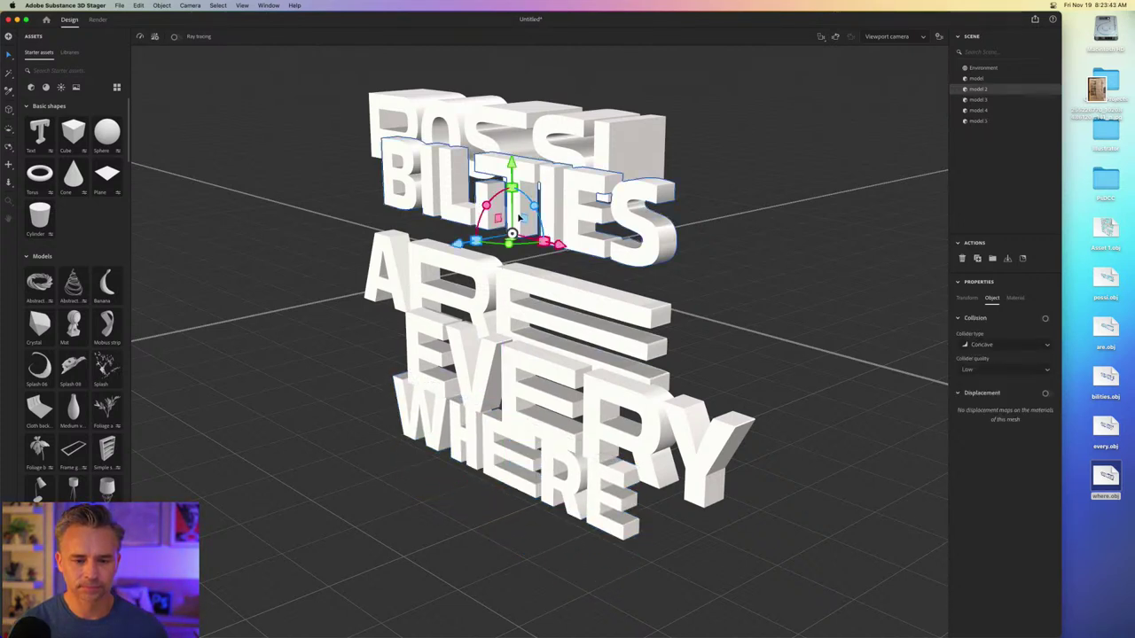
drag(511, 163, 511, 190)
click(279, 193)
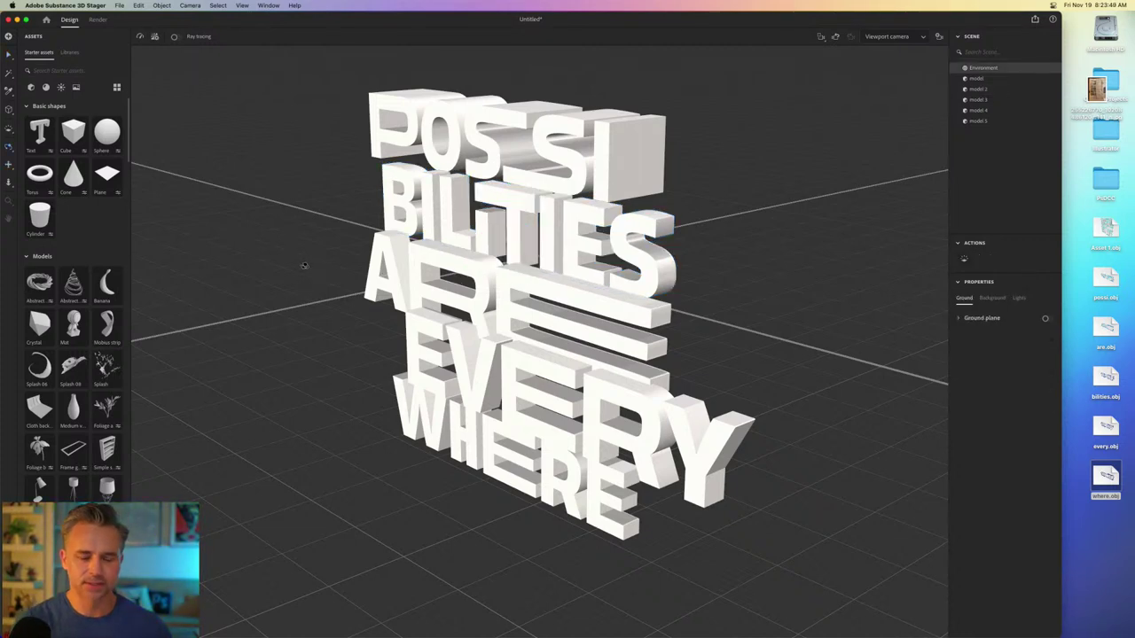
- Widen the Stager window to the full screen and slide the EVERY model sideways along X beneath the ARE row
drag(305, 266, 421, 229)
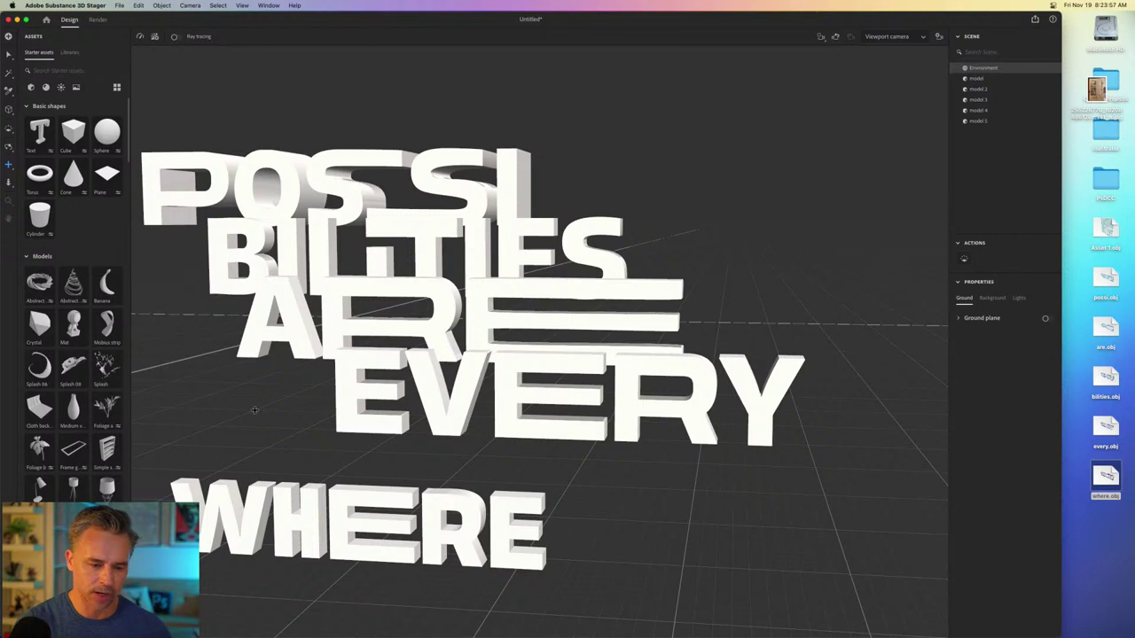
drag(255, 404, 542, 395)
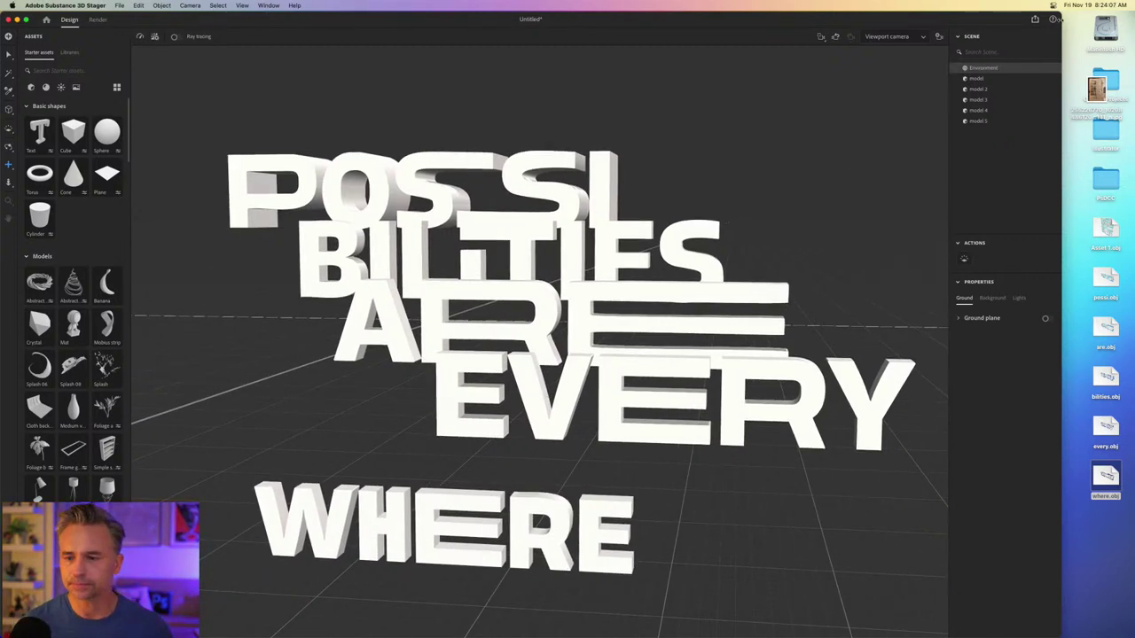
key(ctrl+alt+Return)
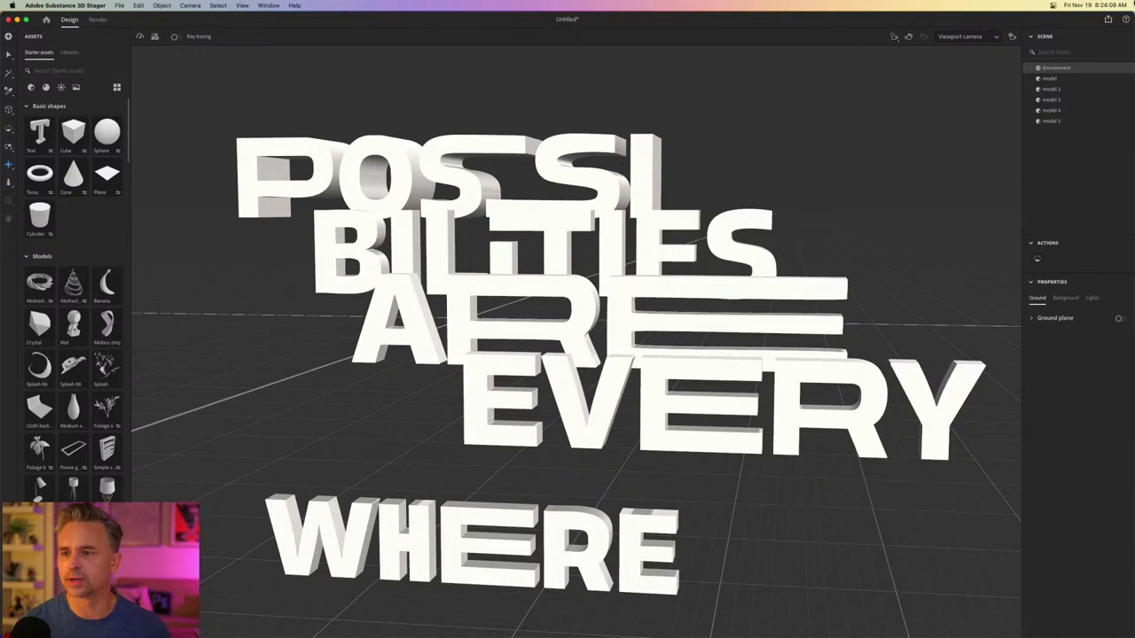
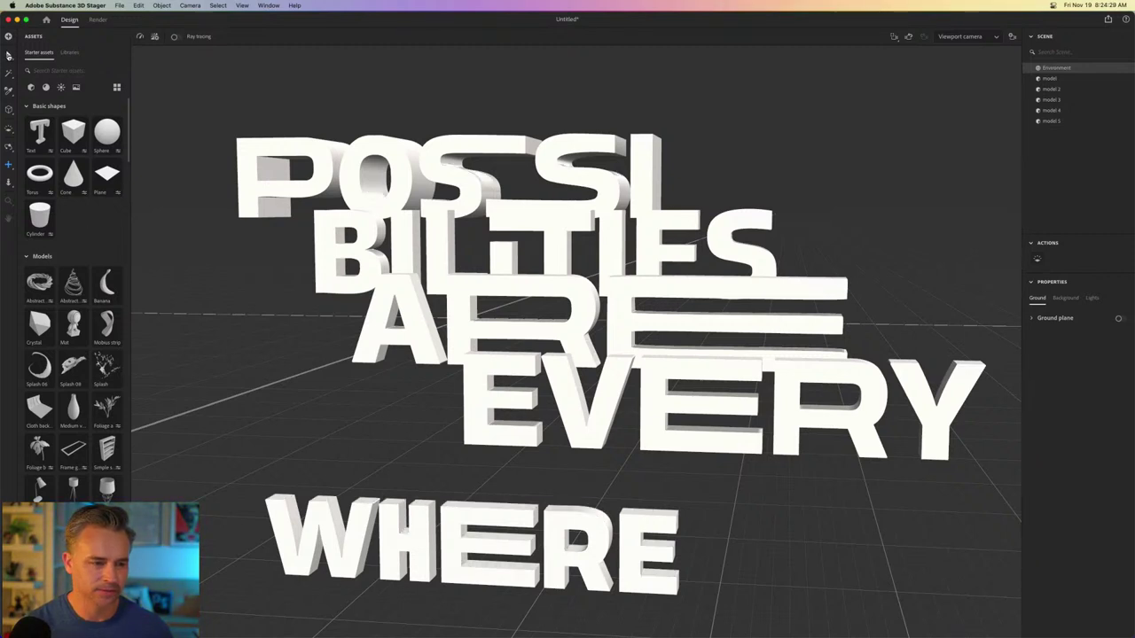
click(727, 406)
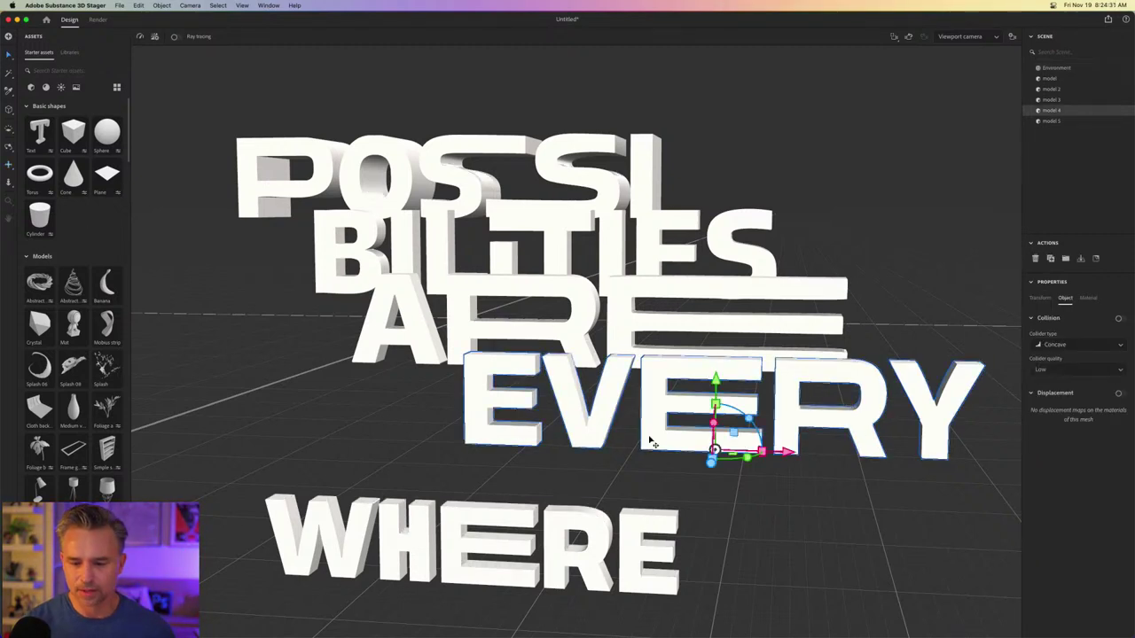
drag(790, 452, 590, 445)
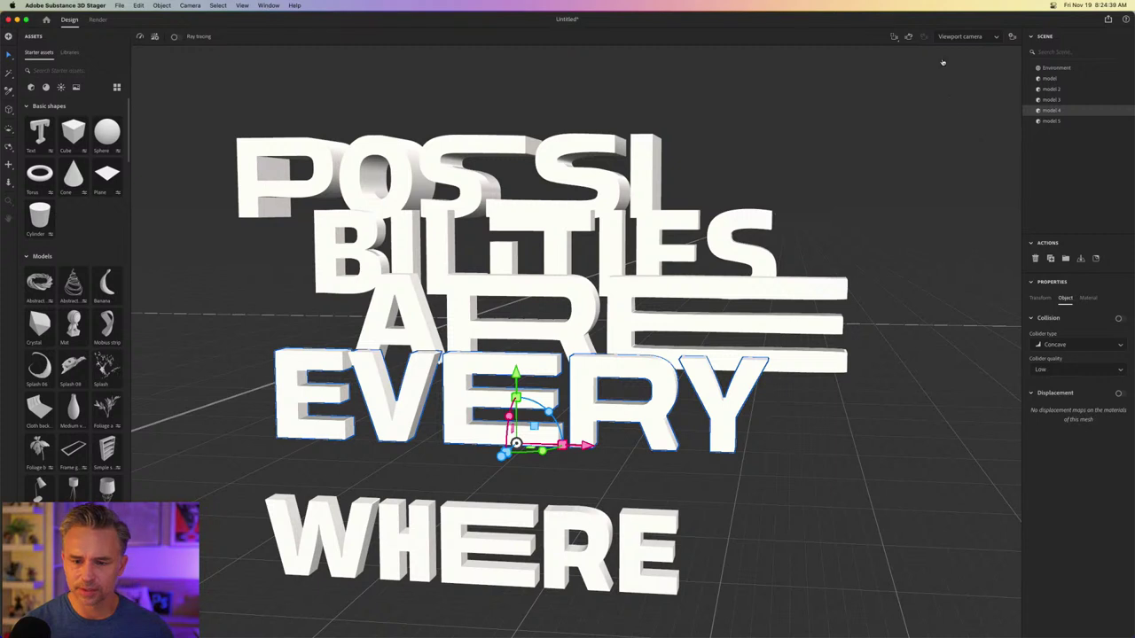
- Lower the EVERY model slightly below ARE and raise the WHERE model until it sits directly beneath EVERY
mouse_move(515, 376)
mouse_down()
mouse_move(515, 404)
mouse_move(516, 390)
mouse_up()
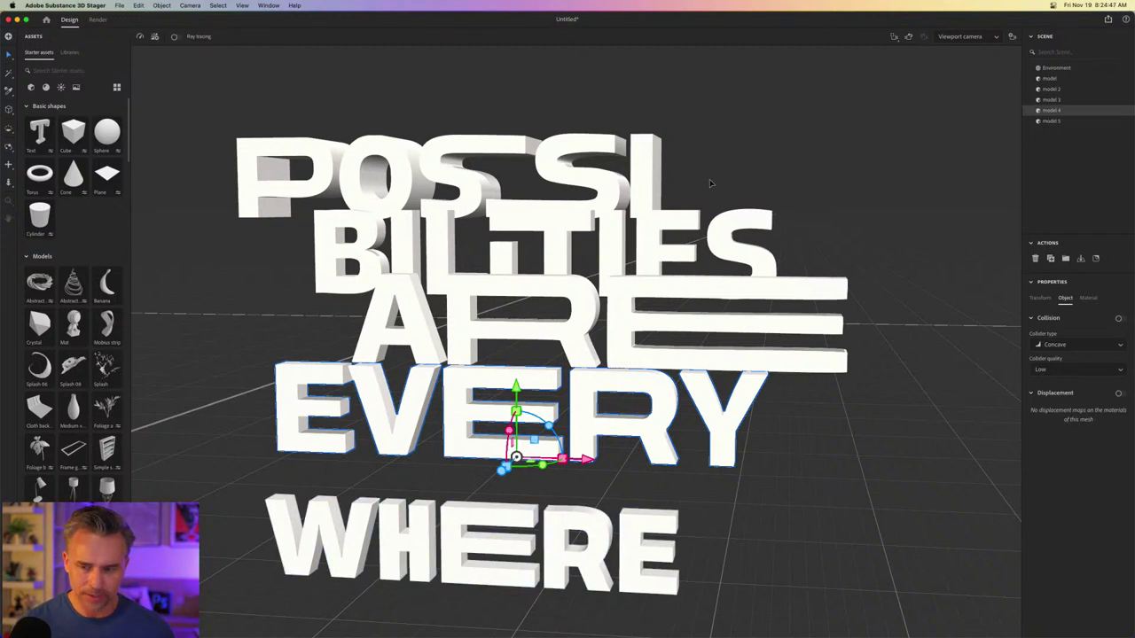
click(458, 539)
drag(467, 512, 467, 475)
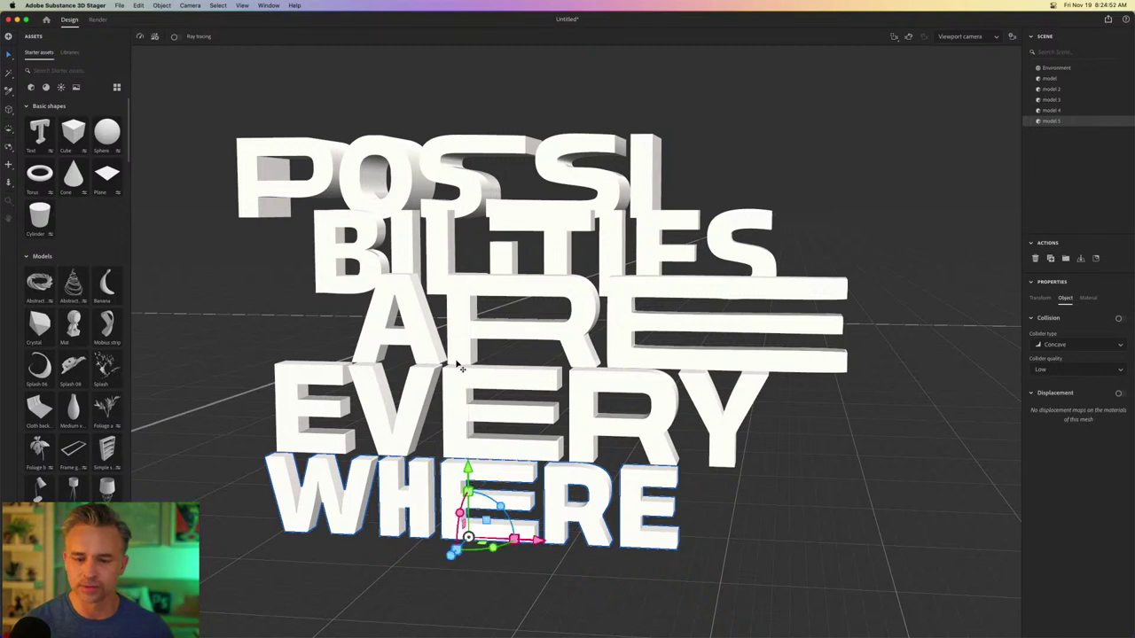
- Slide the ARE model sideways along X so its A starts above the first E of EVERY, and deselect it
click(525, 293)
drag(611, 370, 516, 373)
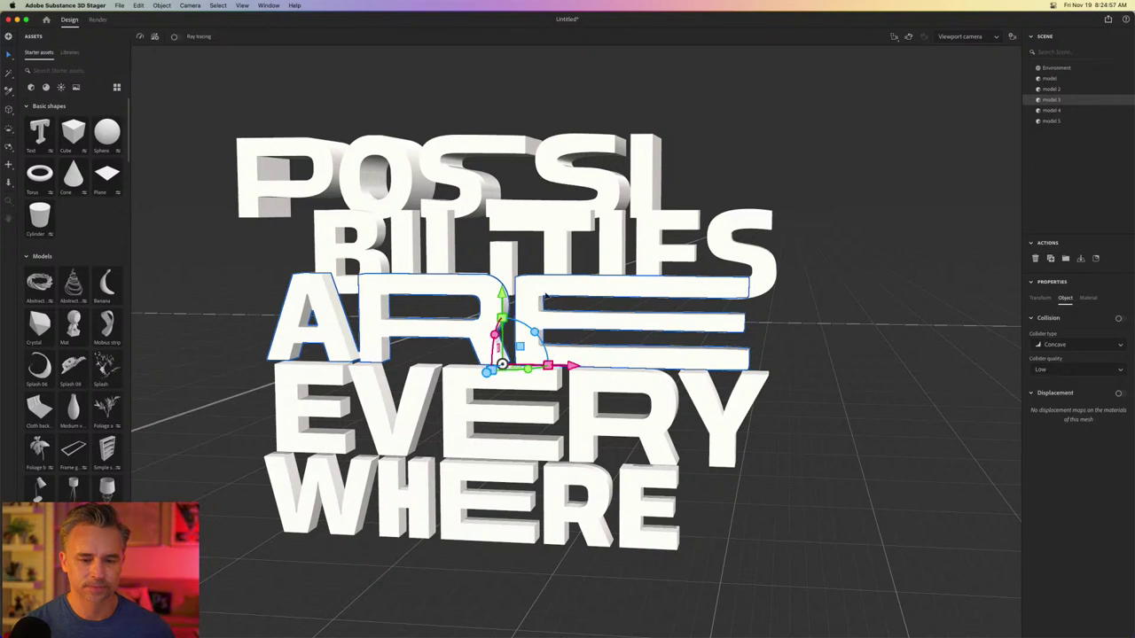
click(811, 125)
- From a side view, move the ARE model back along Z below the POSSI row and stretch its letters deeper
alt+drag(728, 149, 417, 137)
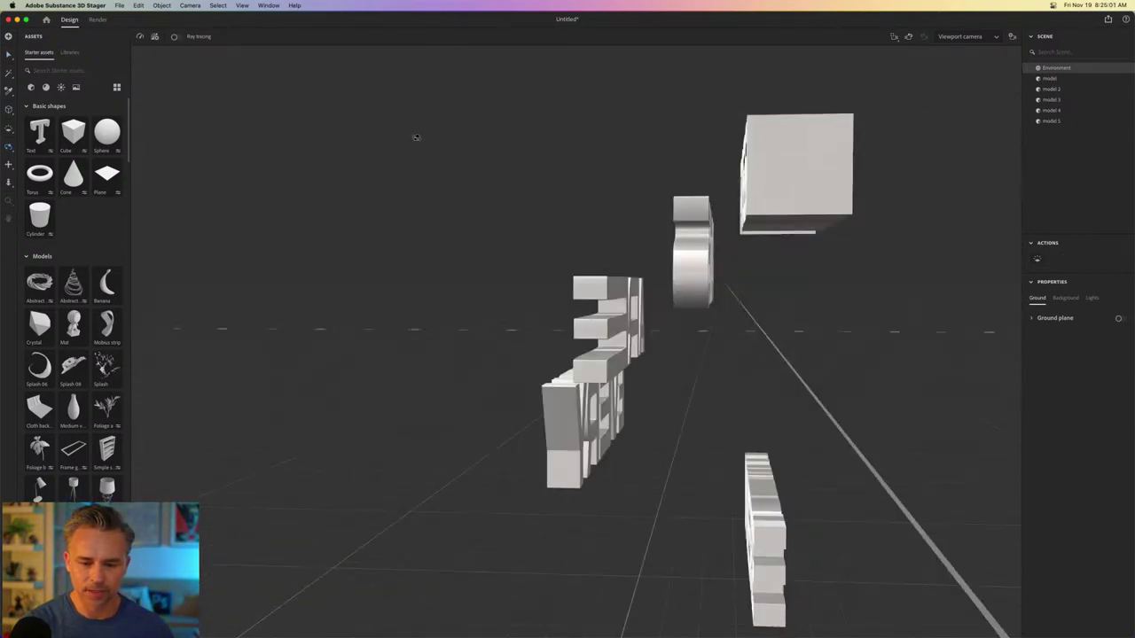
click(653, 348)
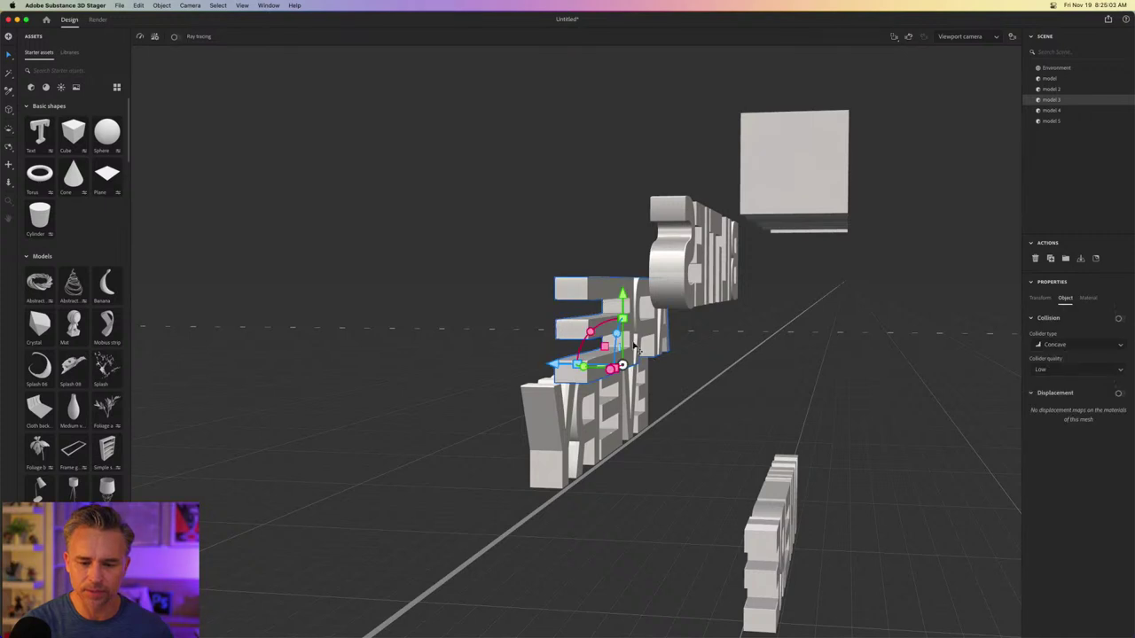
drag(560, 366, 697, 368)
click(773, 178)
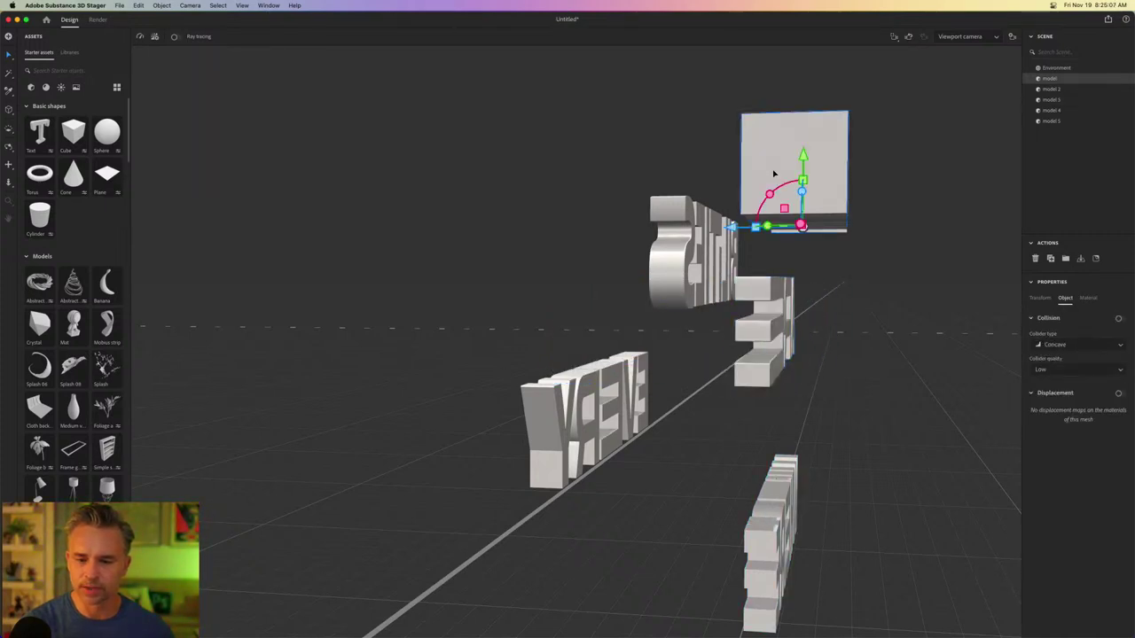
click(760, 334)
drag(725, 369, 669, 372)
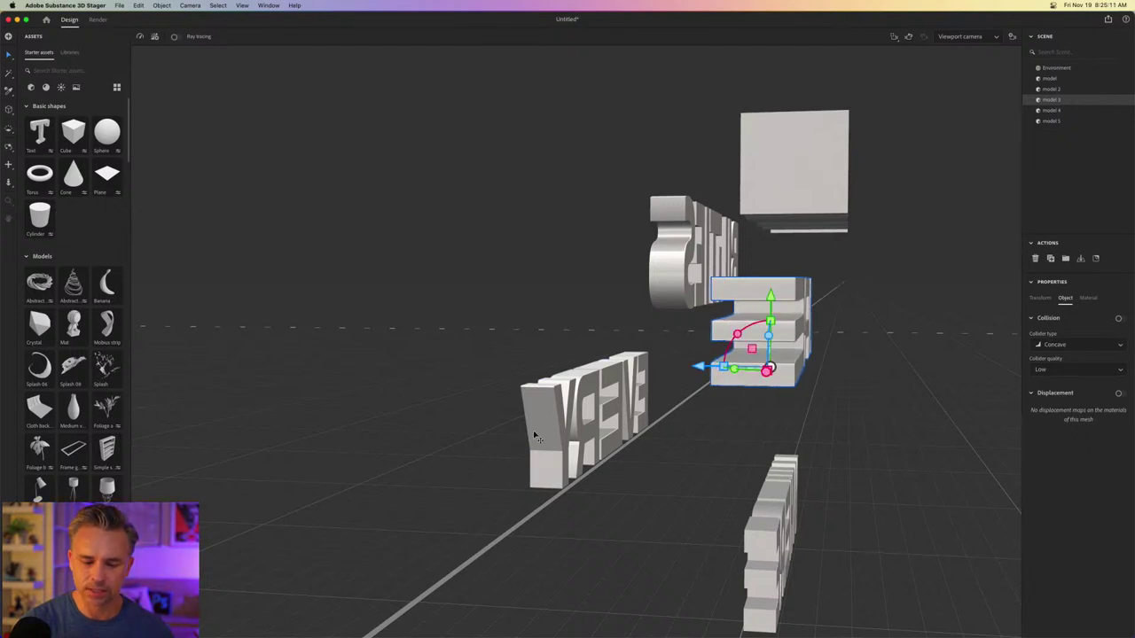
- Move the EVERY model back along Z beneath ARE and stretch both the EVERY and WHERE letters deeper
click(537, 454)
drag(551, 455, 524, 453)
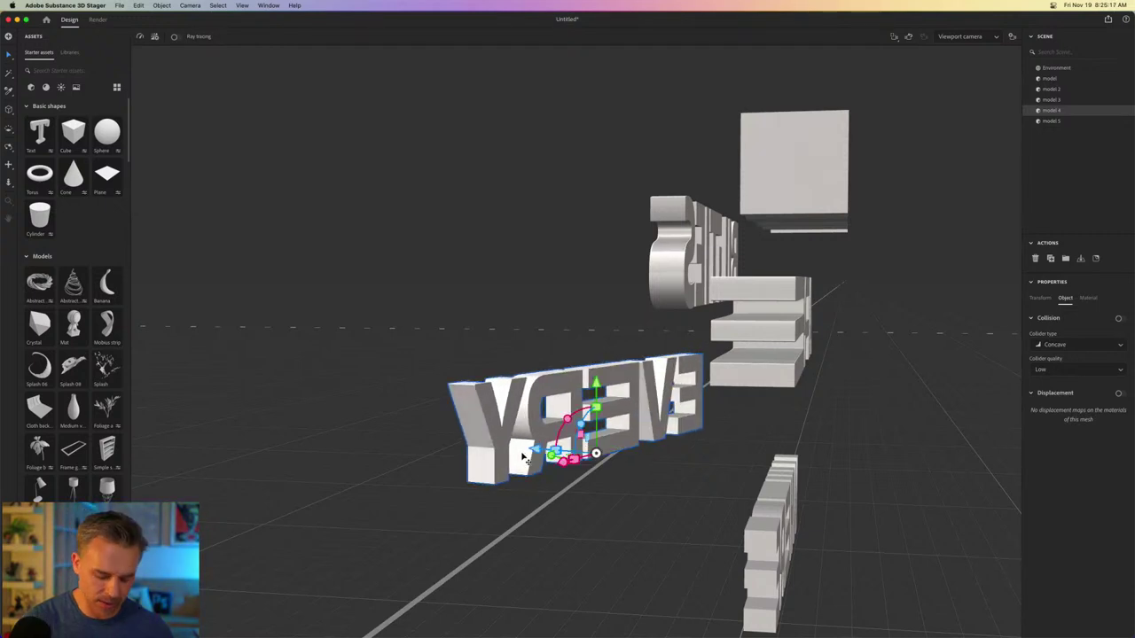
key(super+z)
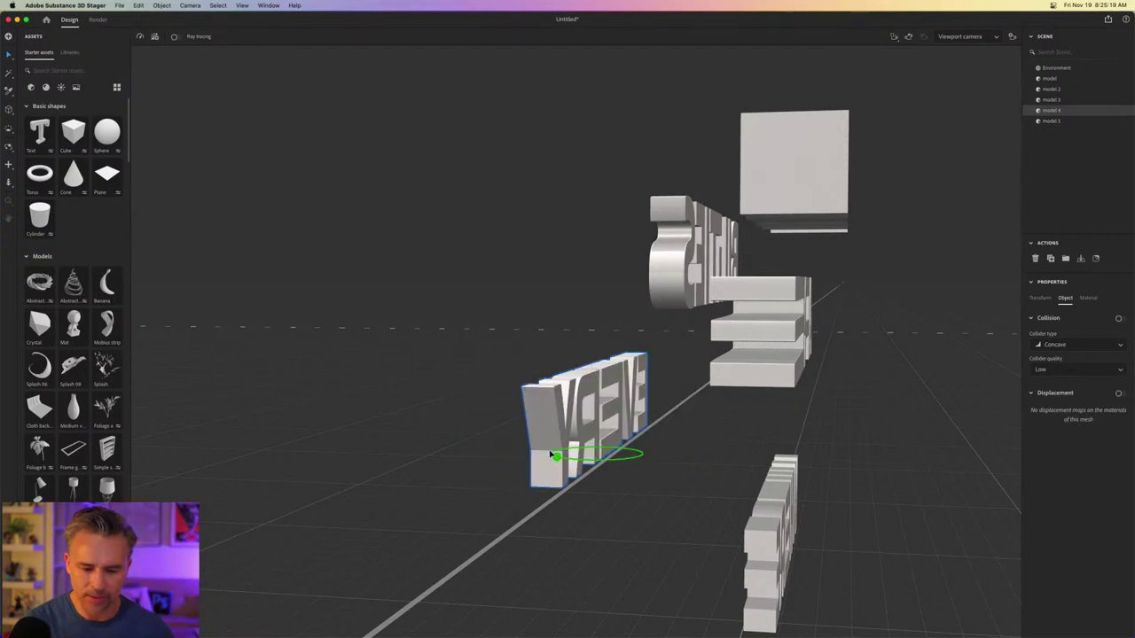
drag(549, 453, 714, 455)
click(756, 550)
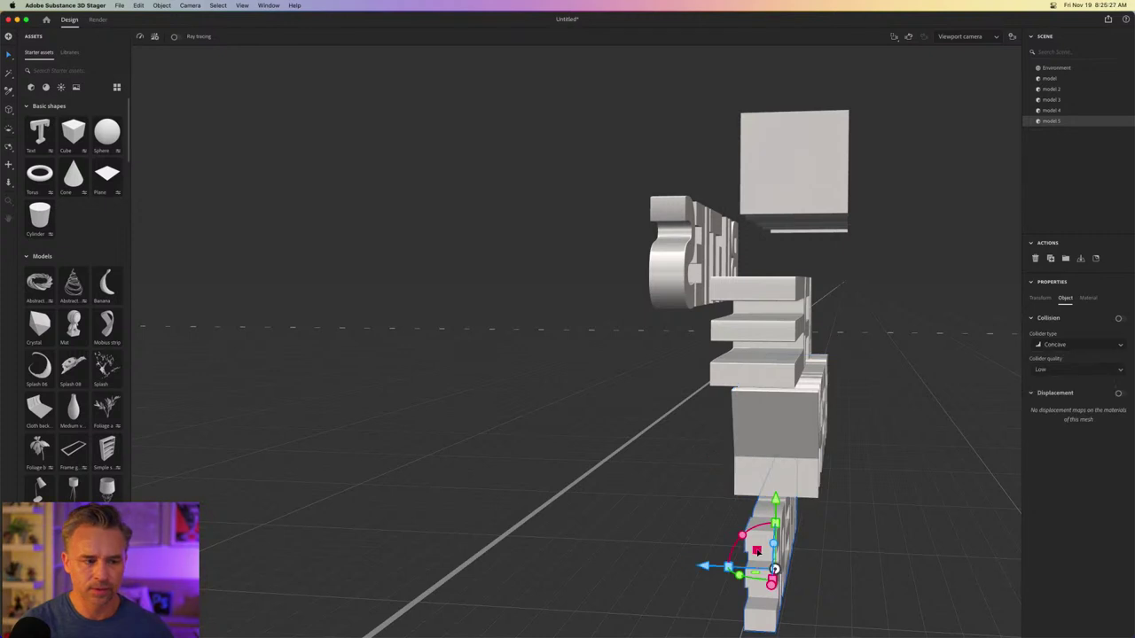
drag(728, 567, 620, 555)
- Stretch the BILITIES letters deeper along Z and move the row back in line with the other rows
click(663, 249)
drag(664, 306, 601, 310)
click(580, 330)
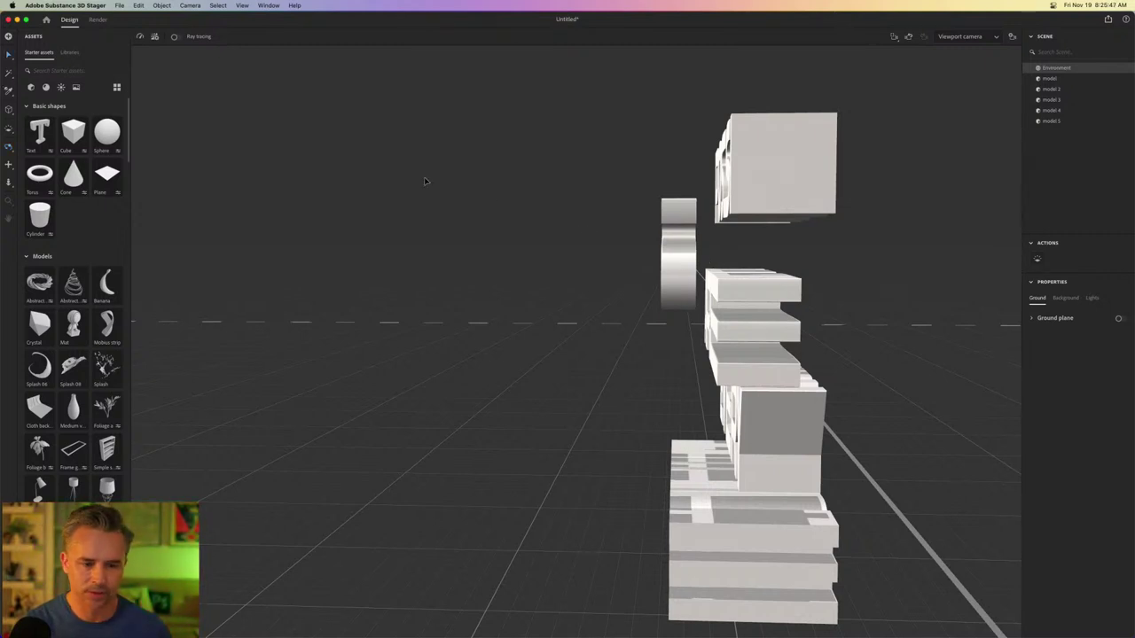
click(680, 239)
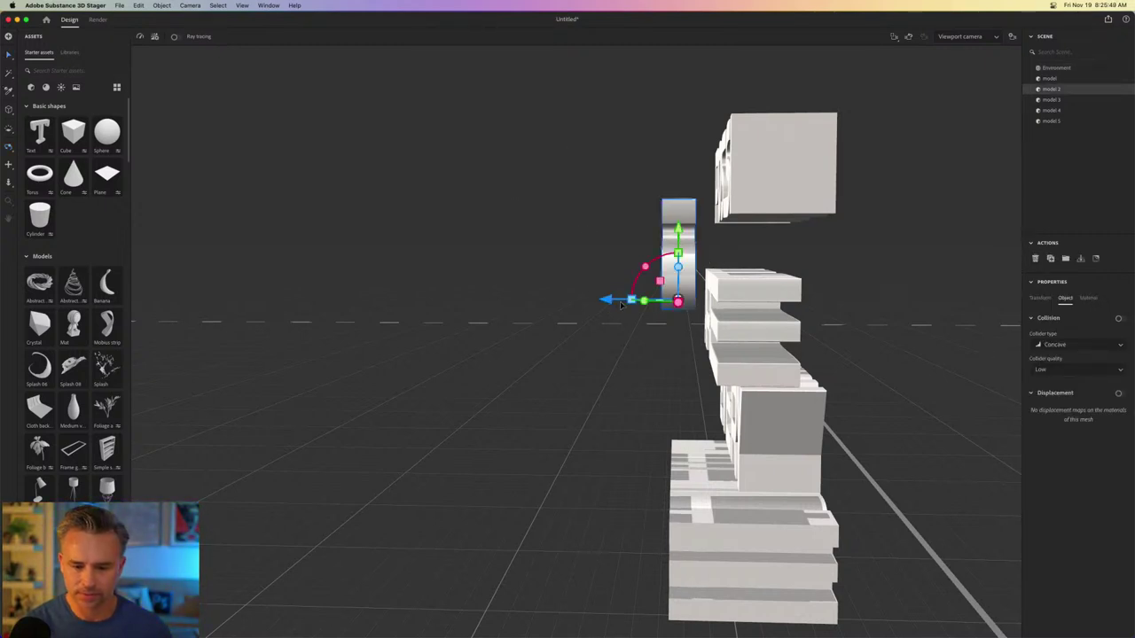
drag(605, 302, 657, 300)
click(531, 300)
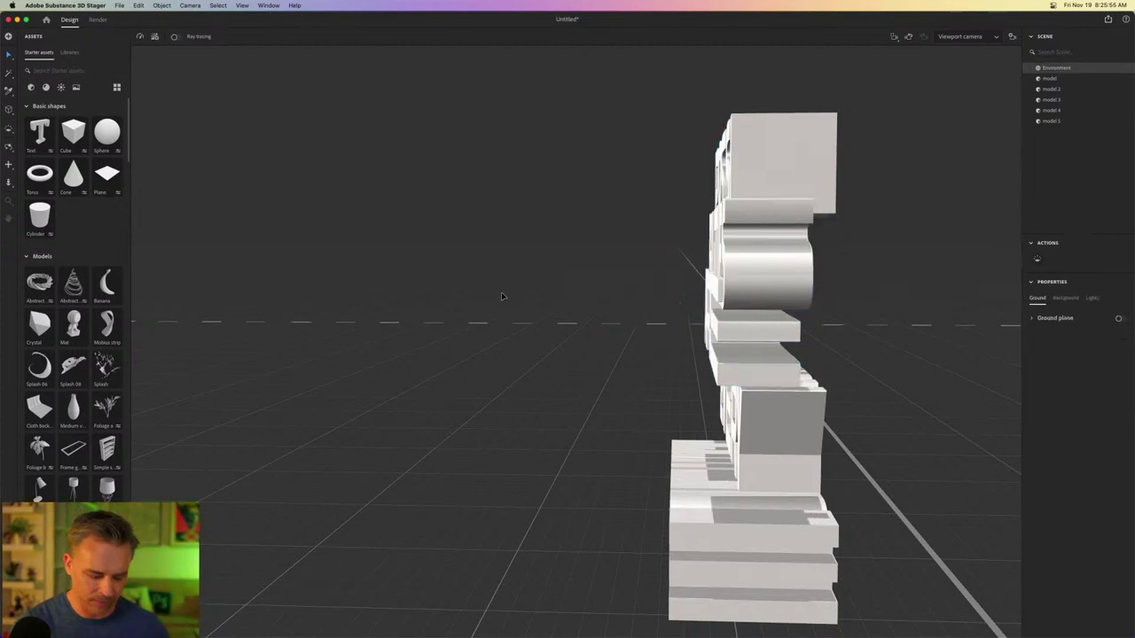
- Examine the deepened word stack from the front at different angles and distances
alt+drag(464, 299, 131, 339)
alt+drag(273, 334, 379, 335)
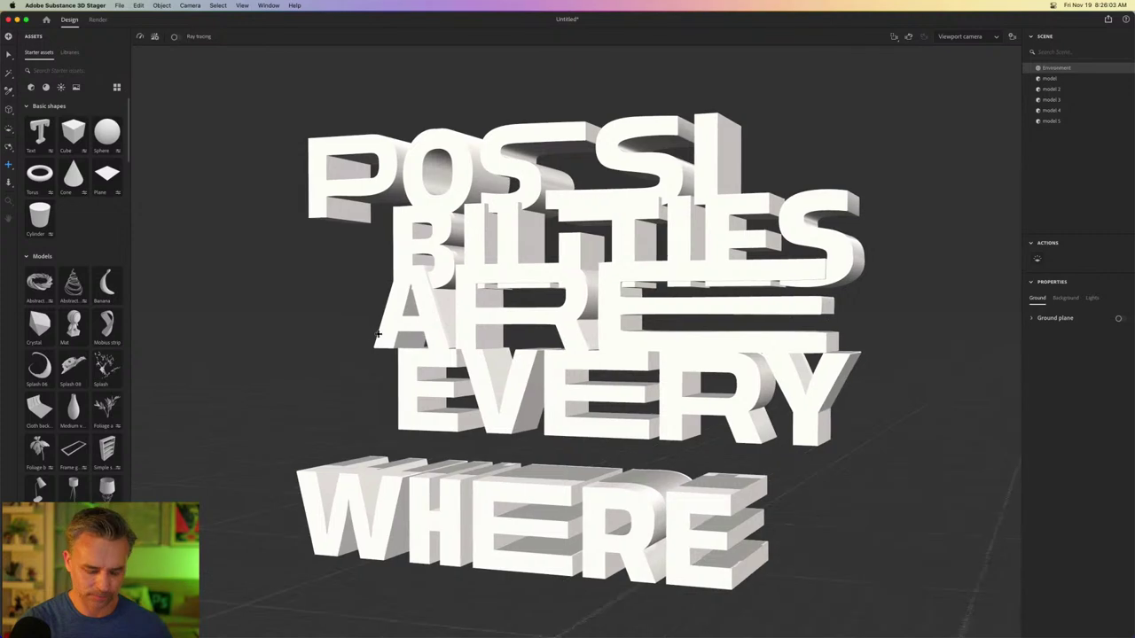
scroll(371, 343, up, 2)
scroll(316, 364, down, 5)
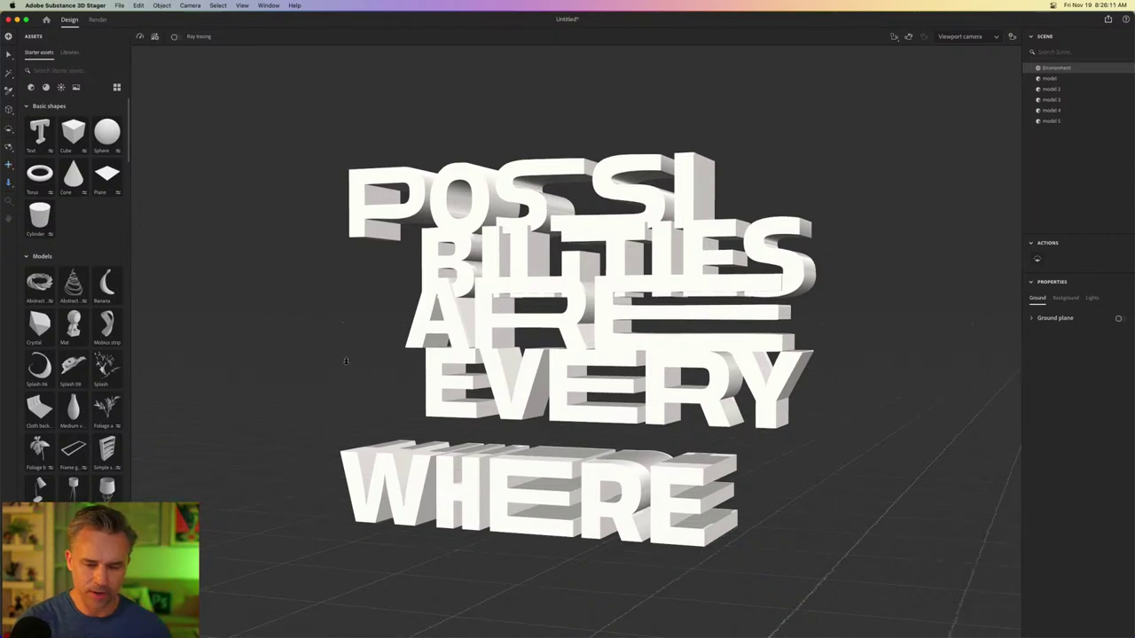
scroll(345, 360, up, 2)
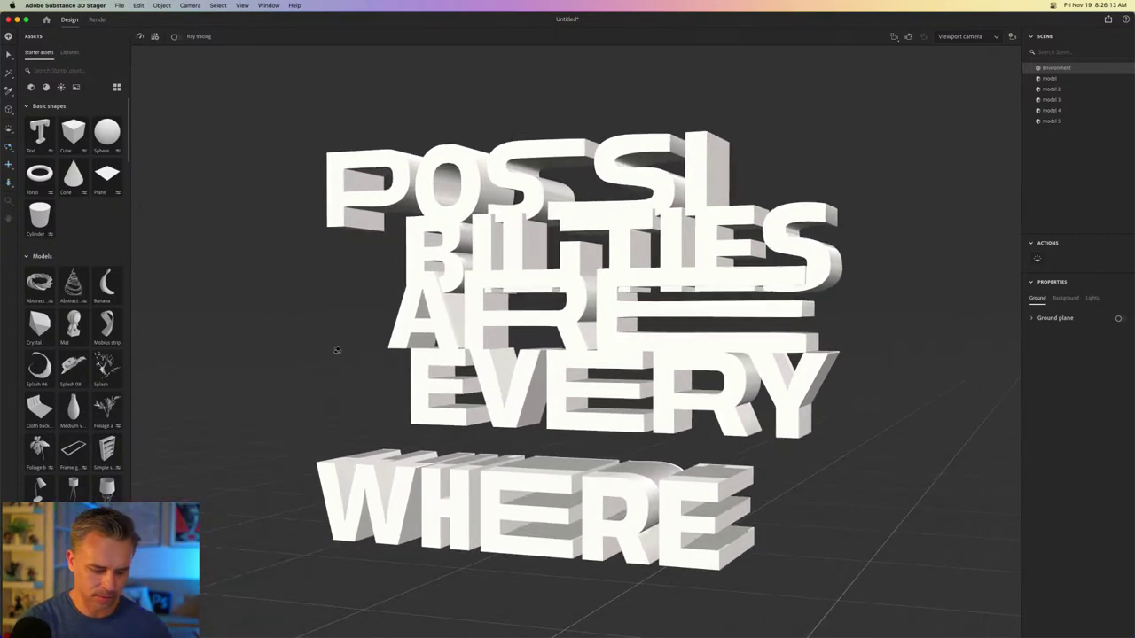
drag(341, 356, 413, 362)
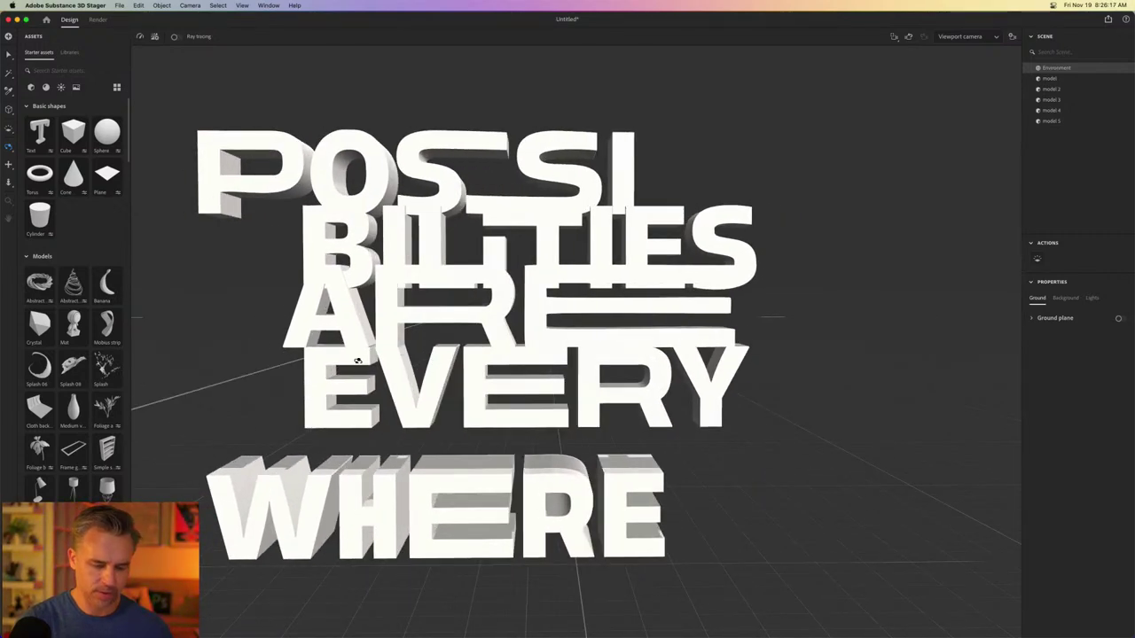
middle_drag(203, 353, 304, 348)
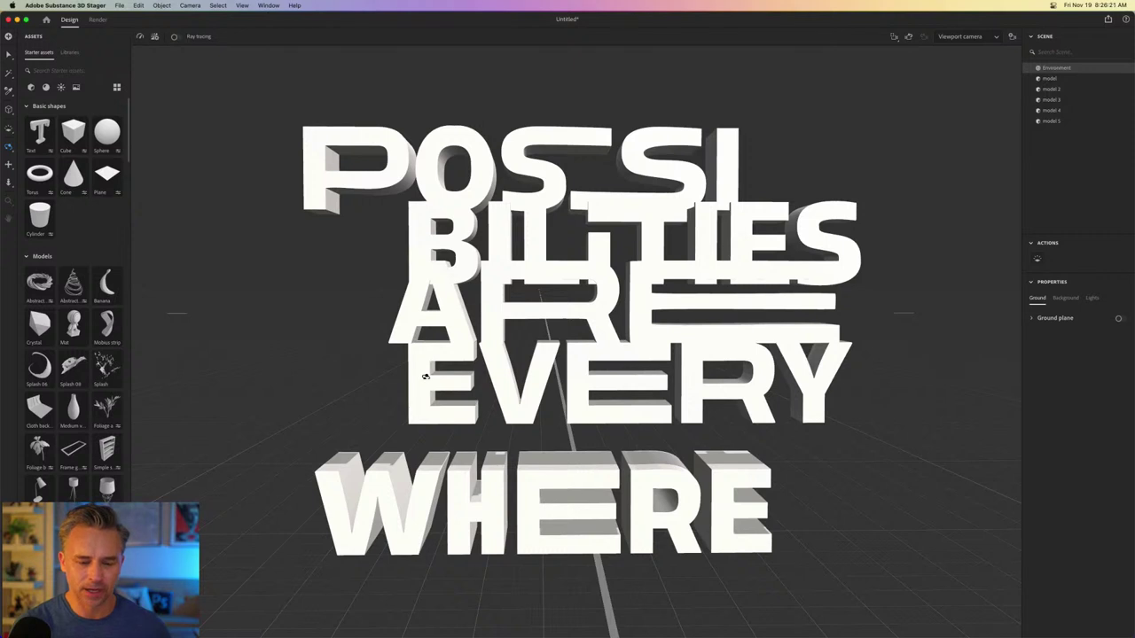
- Lower the EVERY model until it rests on top of the WHERE row
click(9, 55)
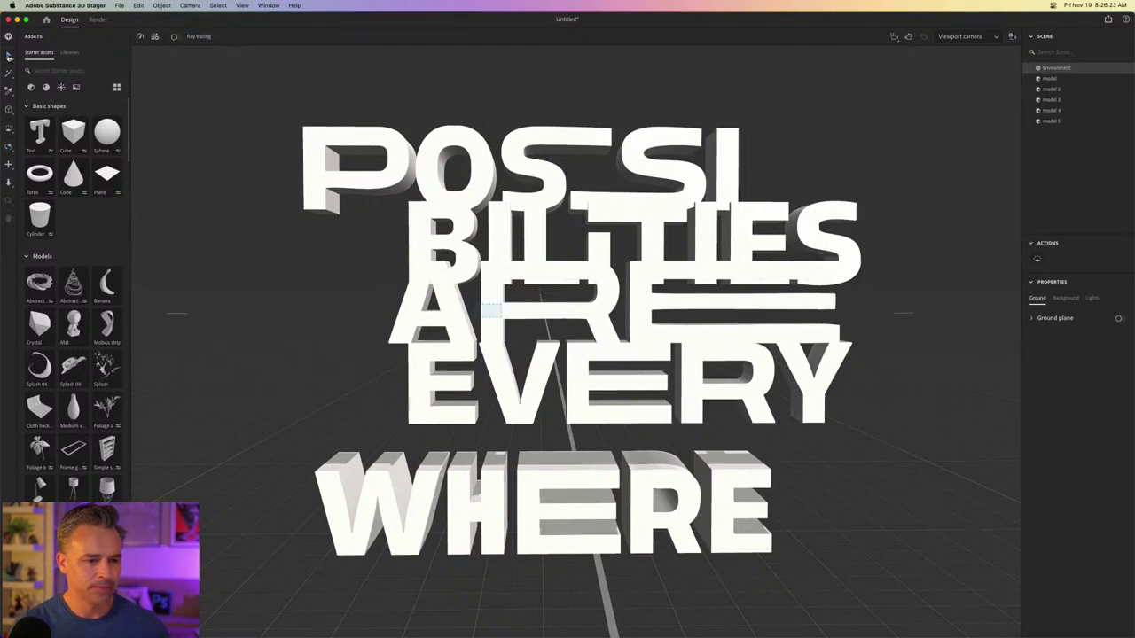
click(605, 361)
drag(629, 351, 631, 386)
- Lower the ARE model onto EVERY and slide it along X so its A overhangs the start of EVERY
click(608, 323)
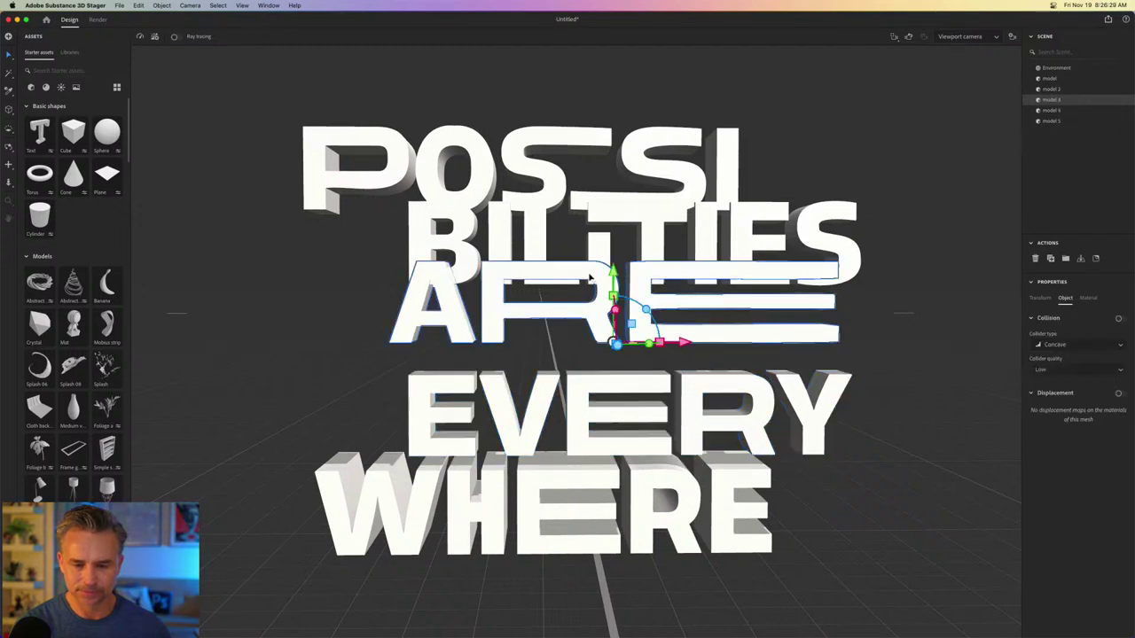
drag(613, 271, 613, 302)
drag(682, 370, 620, 371)
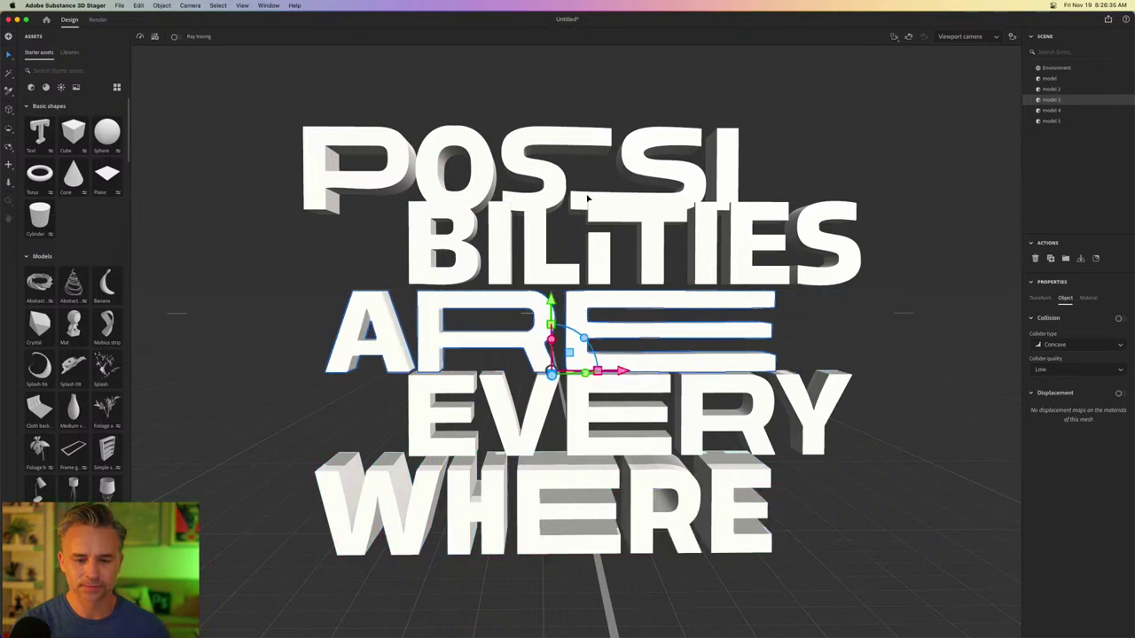
- Lower the BILITIES model slightly onto ARE and nudge the POSSI model up to clear the row below
click(550, 221)
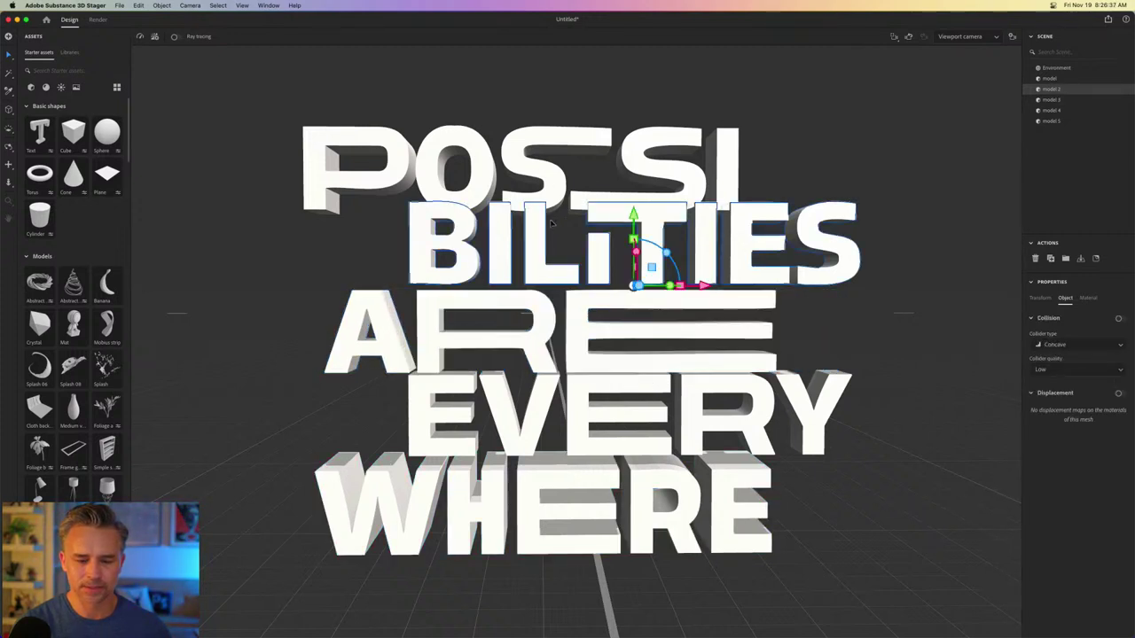
drag(634, 216, 633, 222)
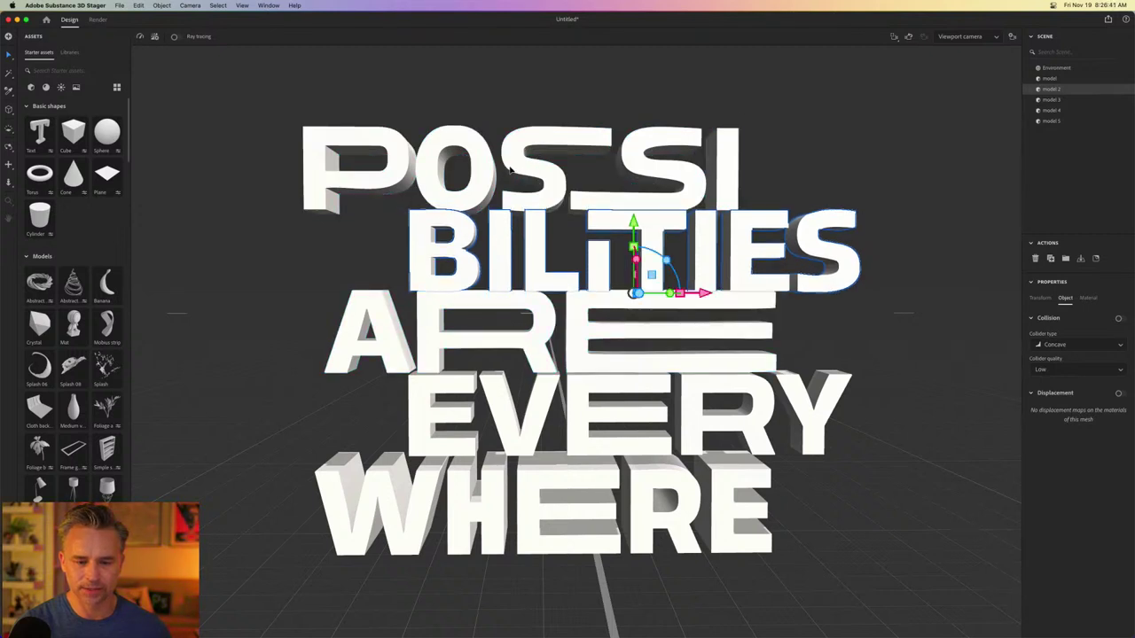
click(511, 168)
mouse_move(522, 141)
mouse_down()
mouse_move(522, 113)
mouse_move(514, 144)
mouse_move(523, 140)
mouse_up()
- Show the POSSI model's material properties, and select the Environment to bring up its background settings
click(1087, 299)
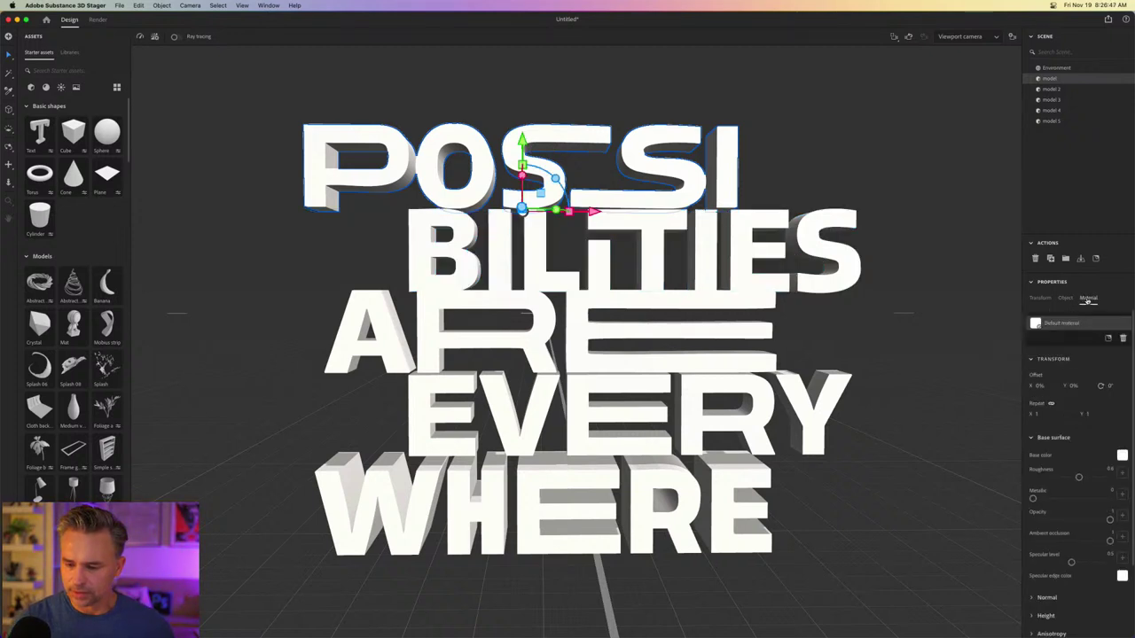
click(1054, 67)
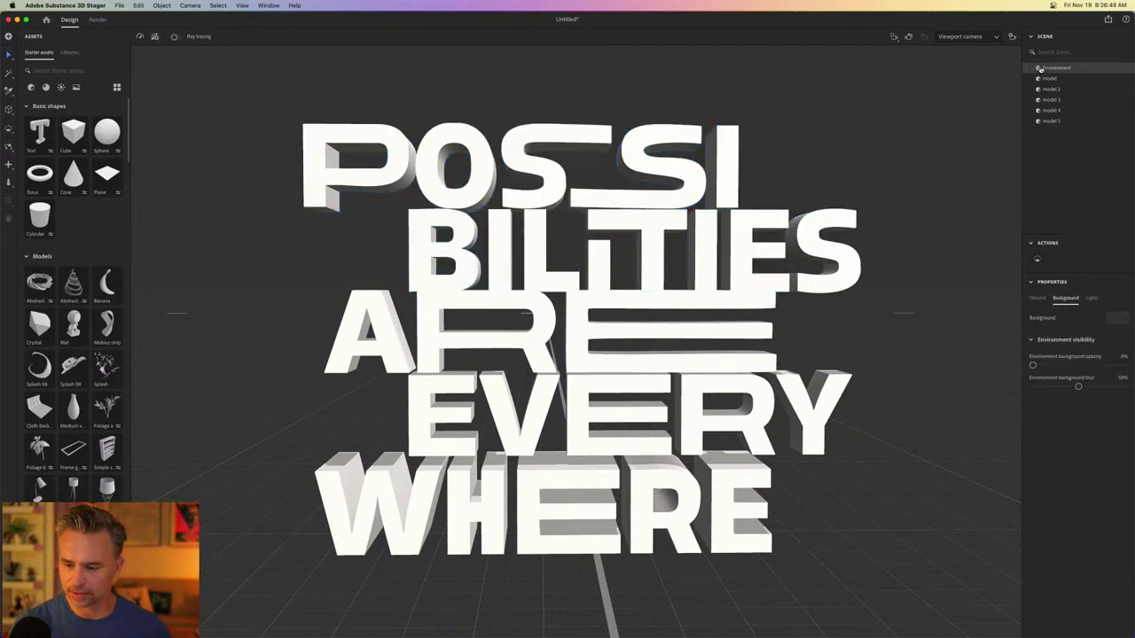
- Lower the words POSSI, BILITIES, ARE and EVERY together slightly, closer to the word WHERE
click(1038, 299)
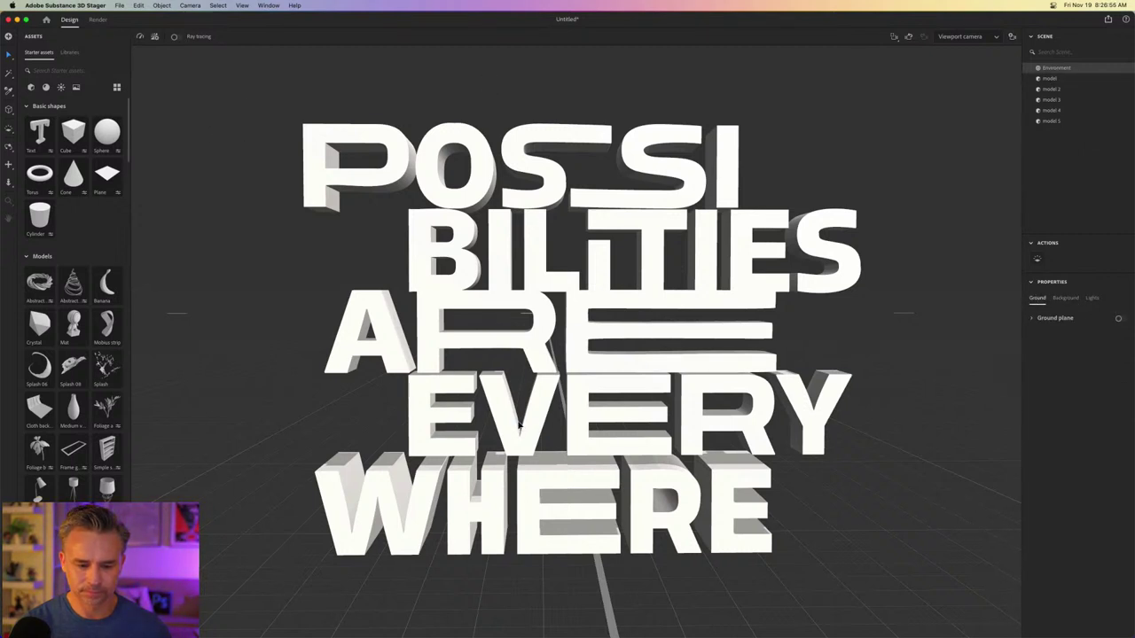
click(503, 416)
shift+click(434, 328)
shift+click(424, 277)
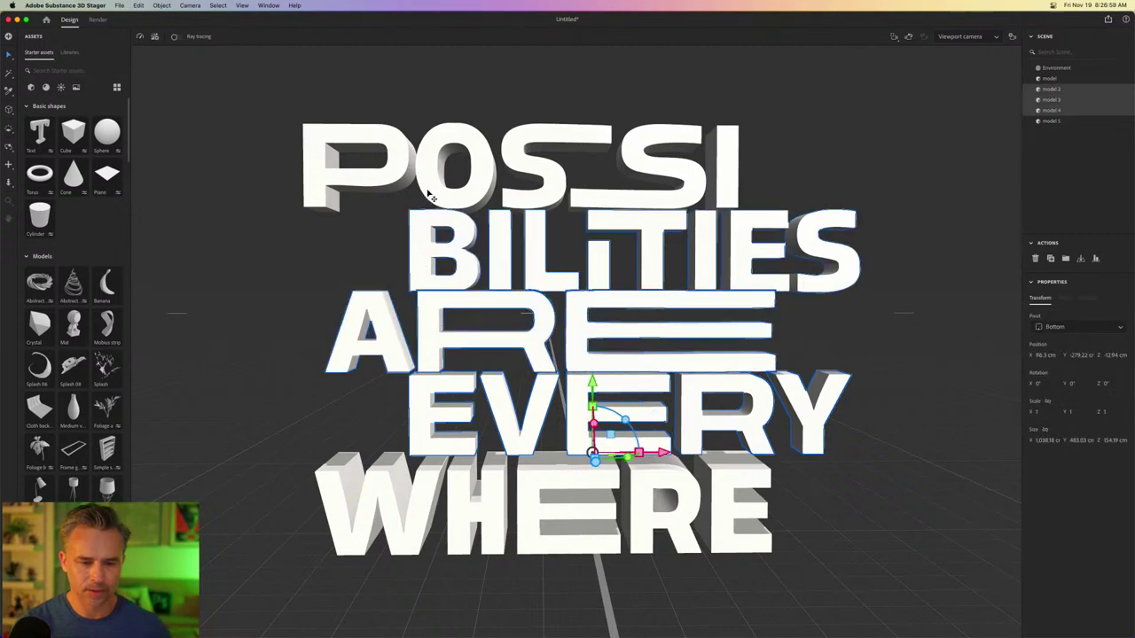
shift+click(429, 193)
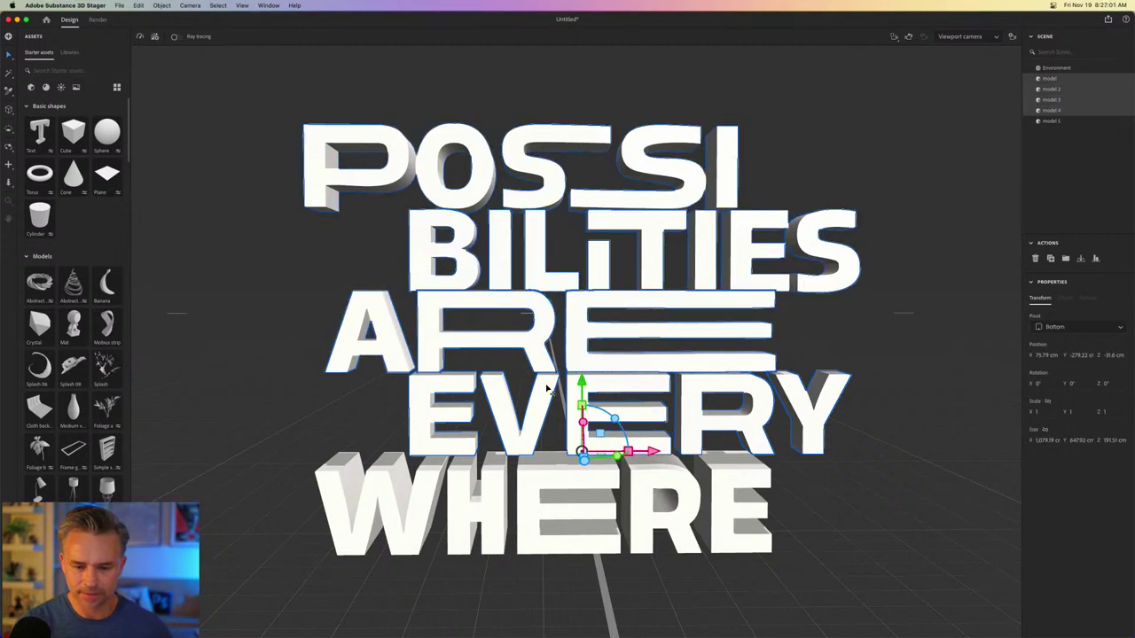
mouse_move(581, 390)
mouse_down()
mouse_move(582, 400)
mouse_move(582, 355)
mouse_move(582, 387)
mouse_up()
click(252, 274)
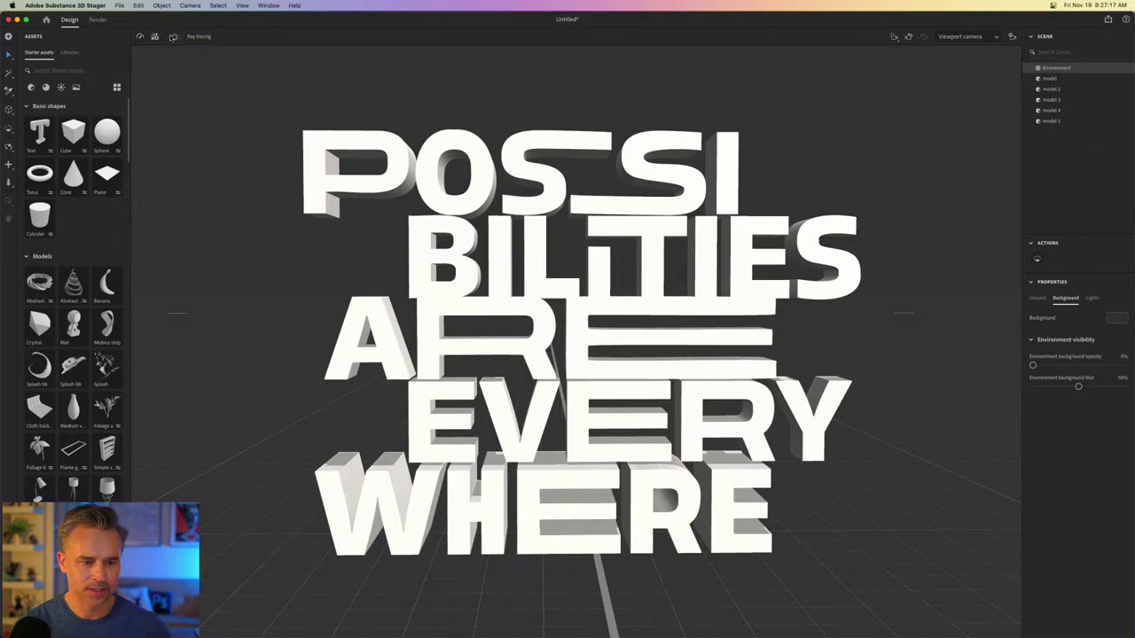
- Preview the white lettering with ray tracing, and switch it off again
click(176, 36)
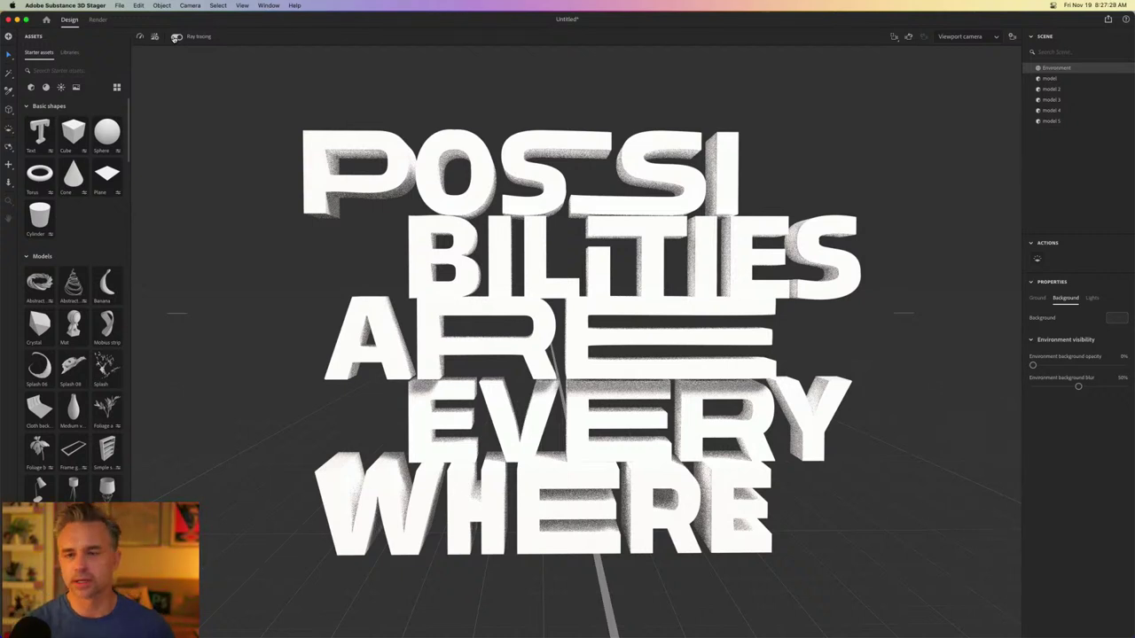
click(176, 36)
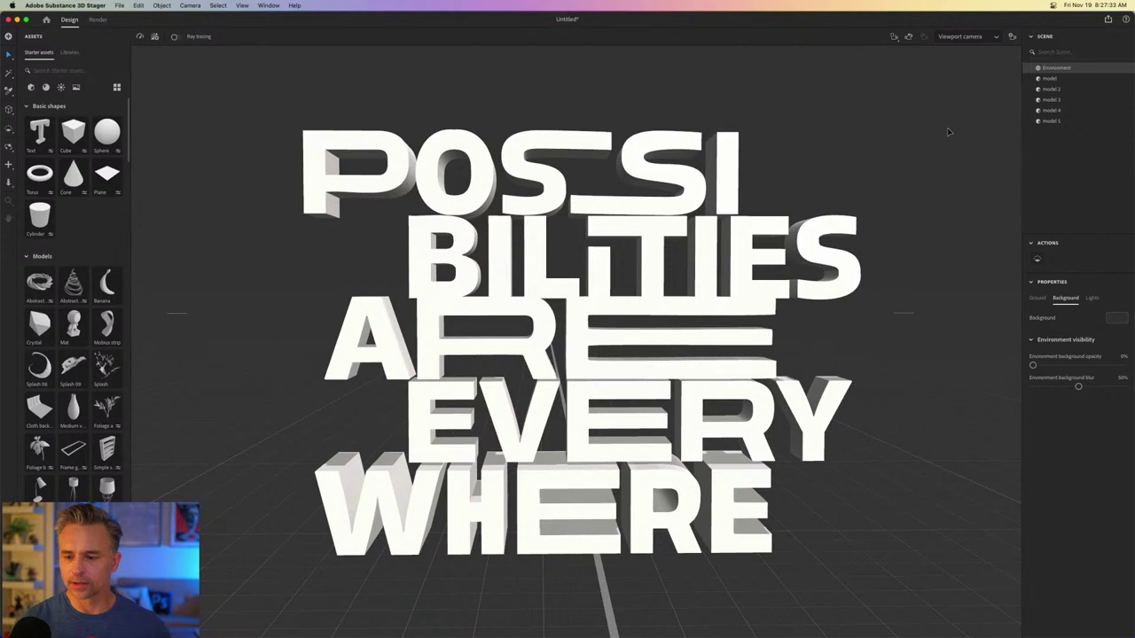
- Set the environment's background color to white (RGB 255, 255, 255)
click(1115, 320)
click(986, 247)
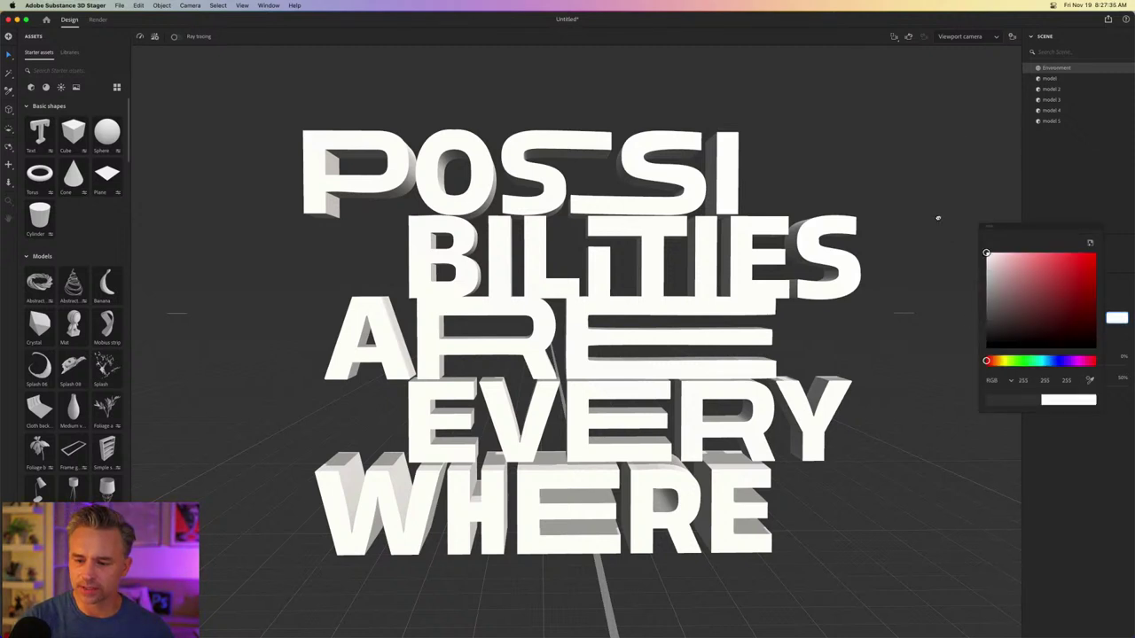
click(916, 187)
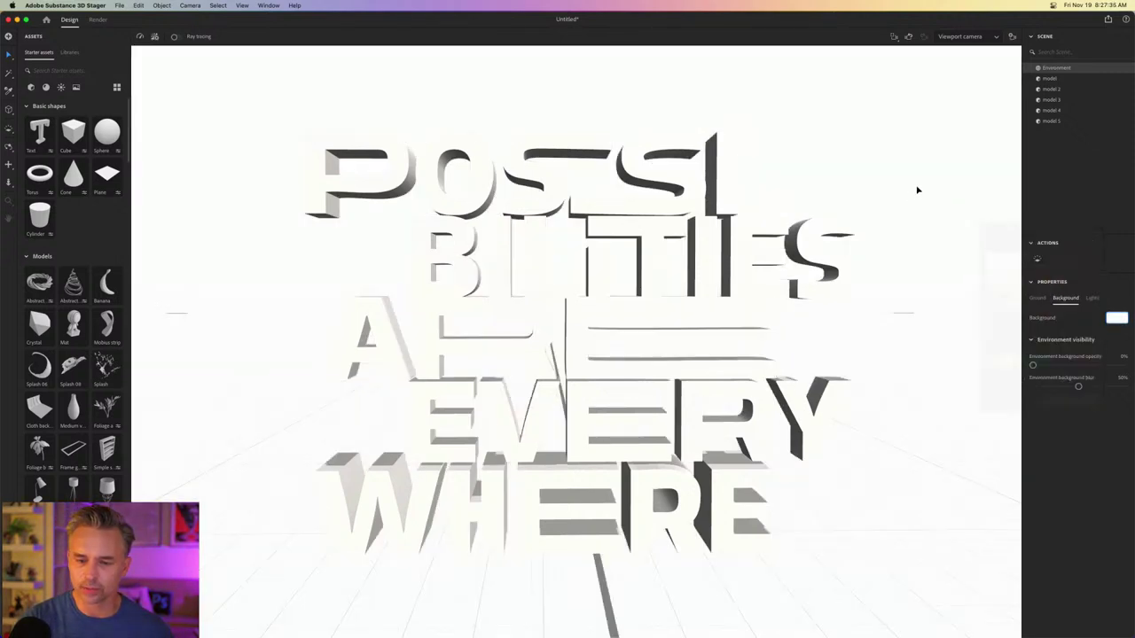
- Find the Gloss paint material among the starter assets and apply it to the word POSSI
click(46, 89)
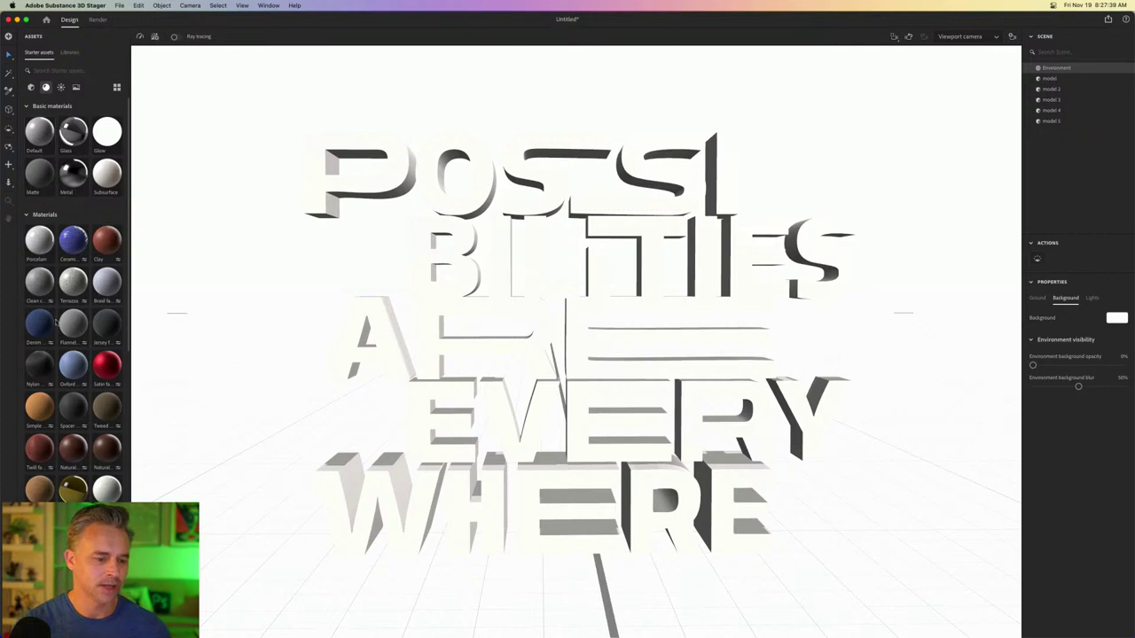
scroll(87, 368, down, 8)
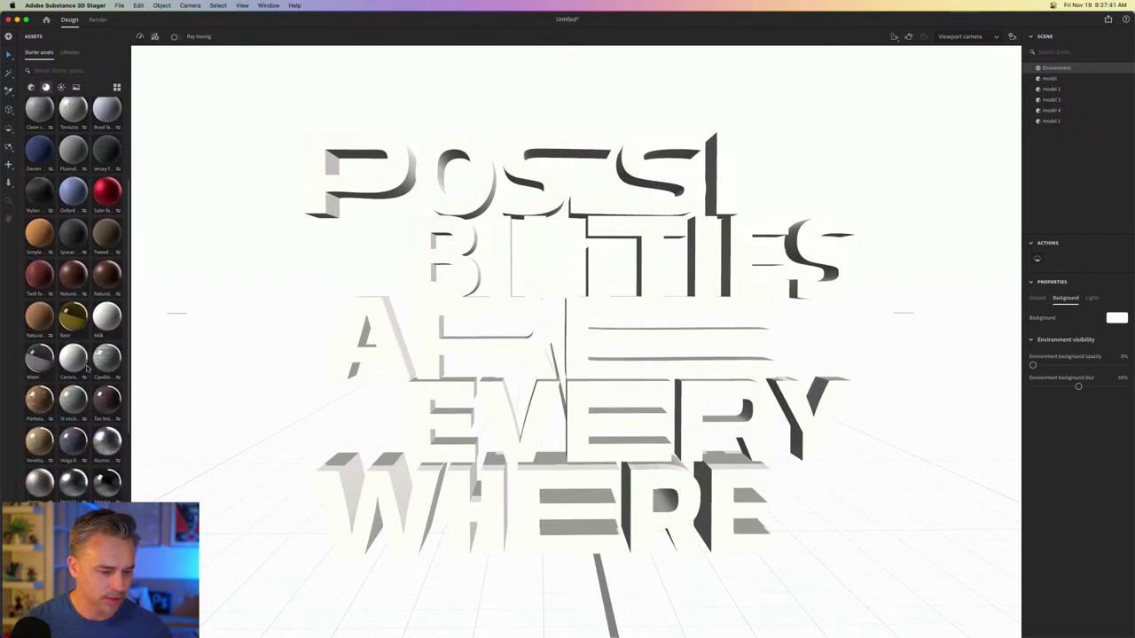
scroll(106, 308, down, 3)
scroll(101, 319, up, 3)
mouse_move(99, 321)
mouse_down()
mouse_move(325, 195)
mouse_move(377, 186)
mouse_up()
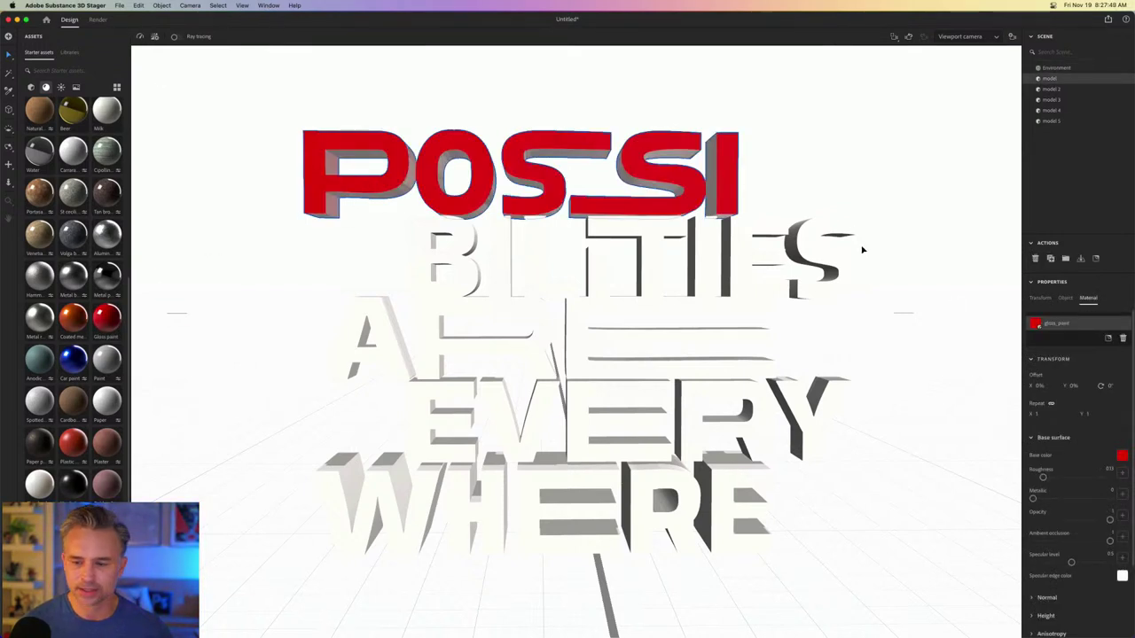
- Set the base color of POSSI's gloss paint to magenta (RGB 229, 12, 233)
click(1122, 455)
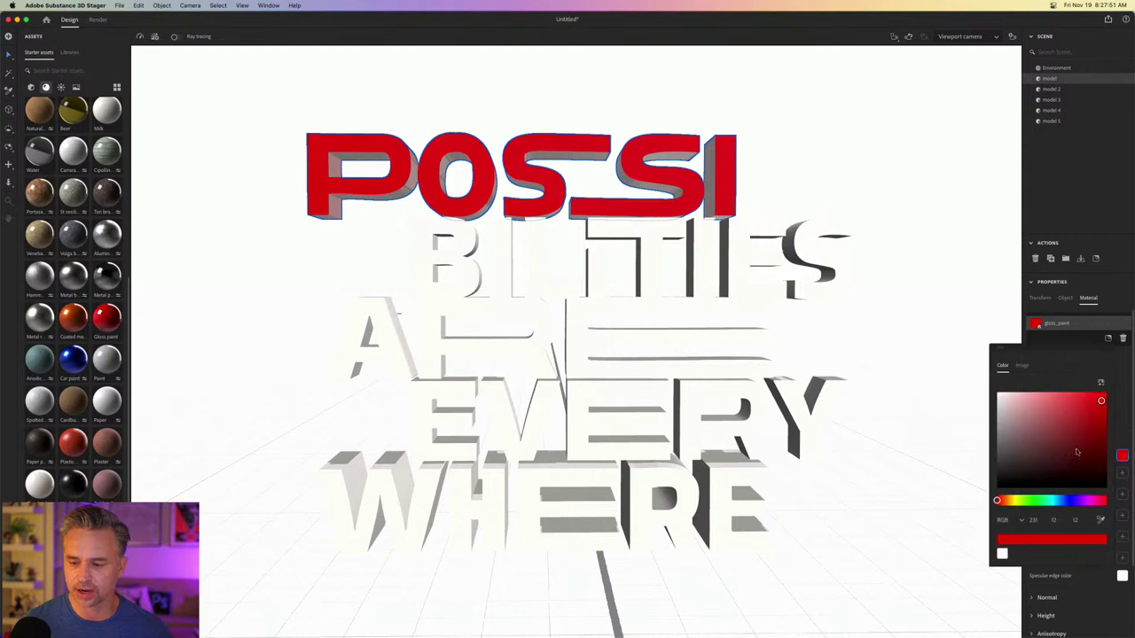
click(1088, 502)
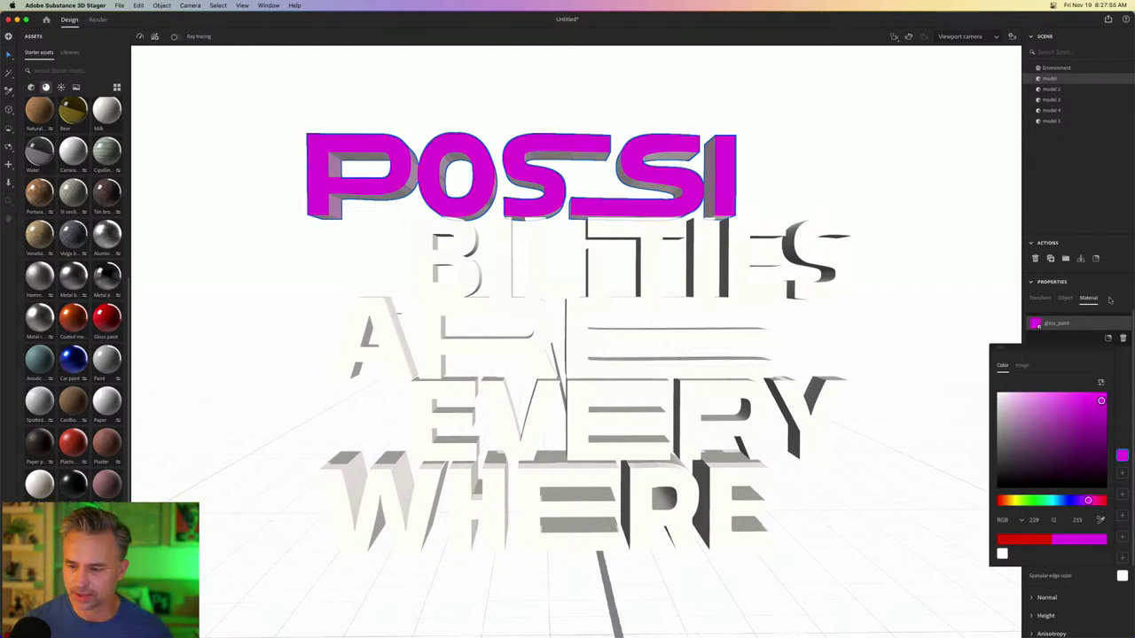
click(1052, 283)
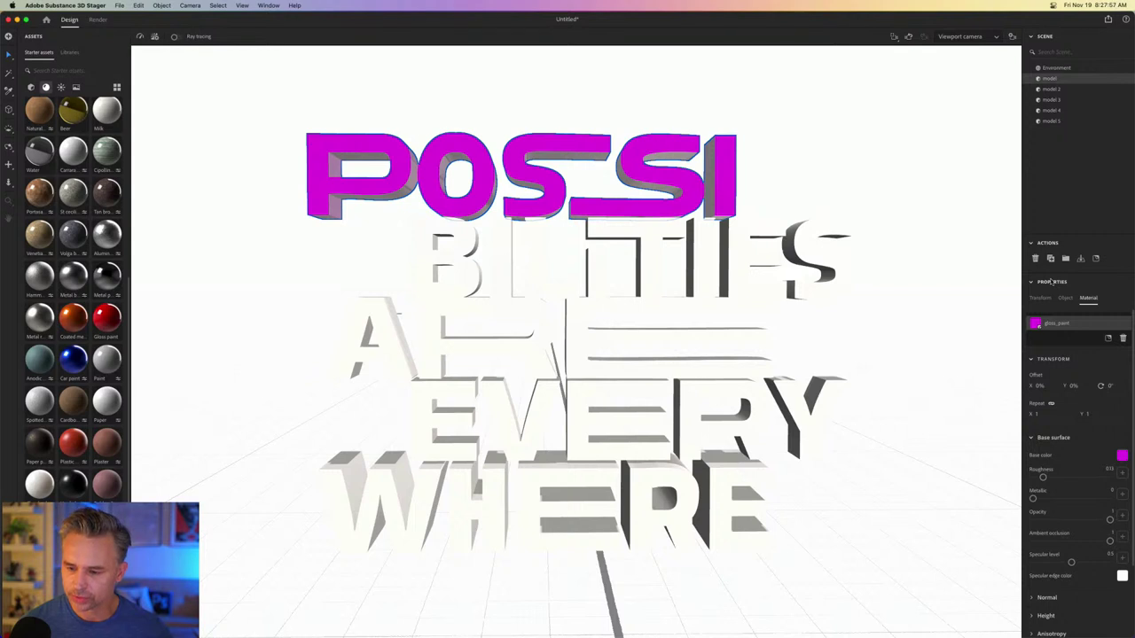
scroll(1087, 433, down, 3)
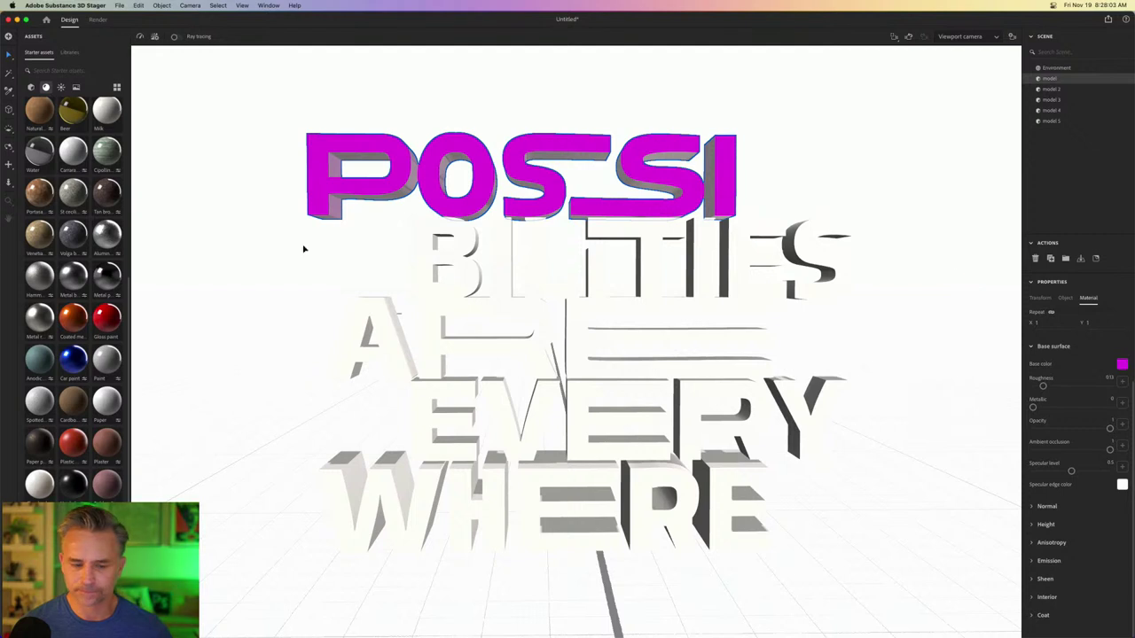
- Apply Gloss paint to the word BILITIES and set its base color to turquoise (RGB 12, 233, 207)
drag(100, 321, 459, 266)
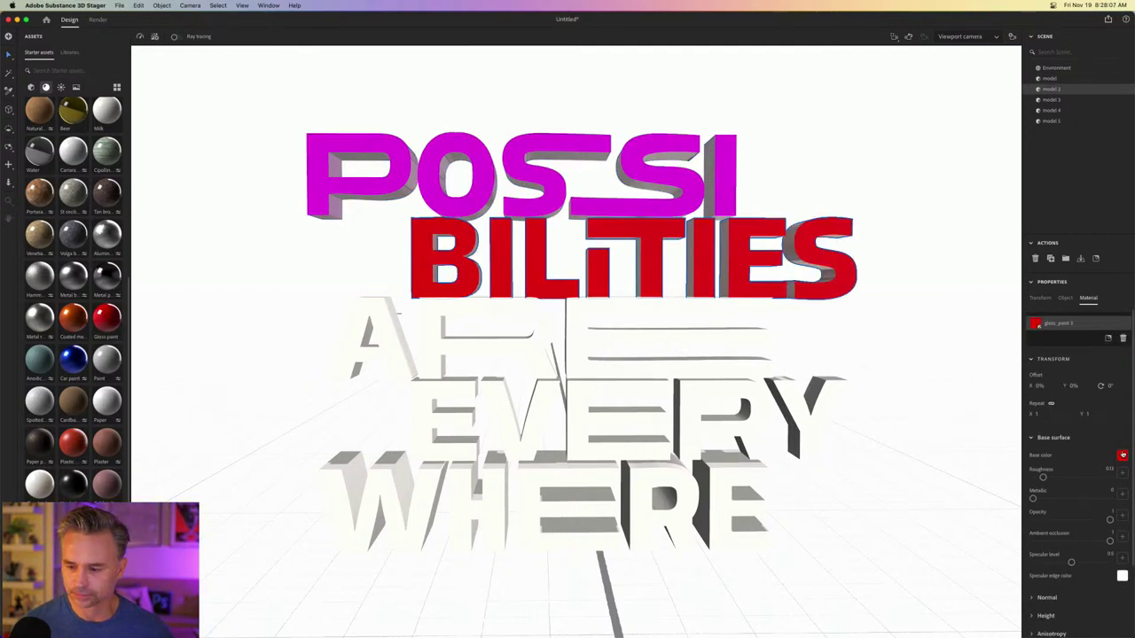
click(1123, 454)
click(1049, 500)
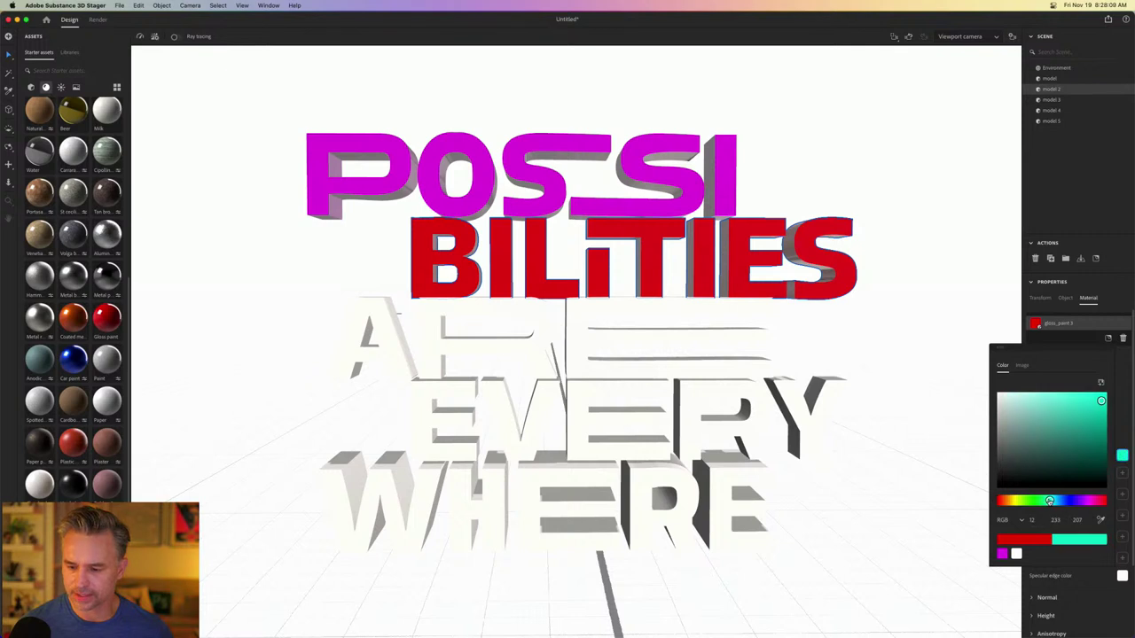
- Apply Gloss paint to the word ARE and set its base color to purple (RGB 137, 12, 233)
mouse_move(107, 317)
mouse_down()
mouse_move(367, 350)
mouse_move(390, 337)
mouse_up()
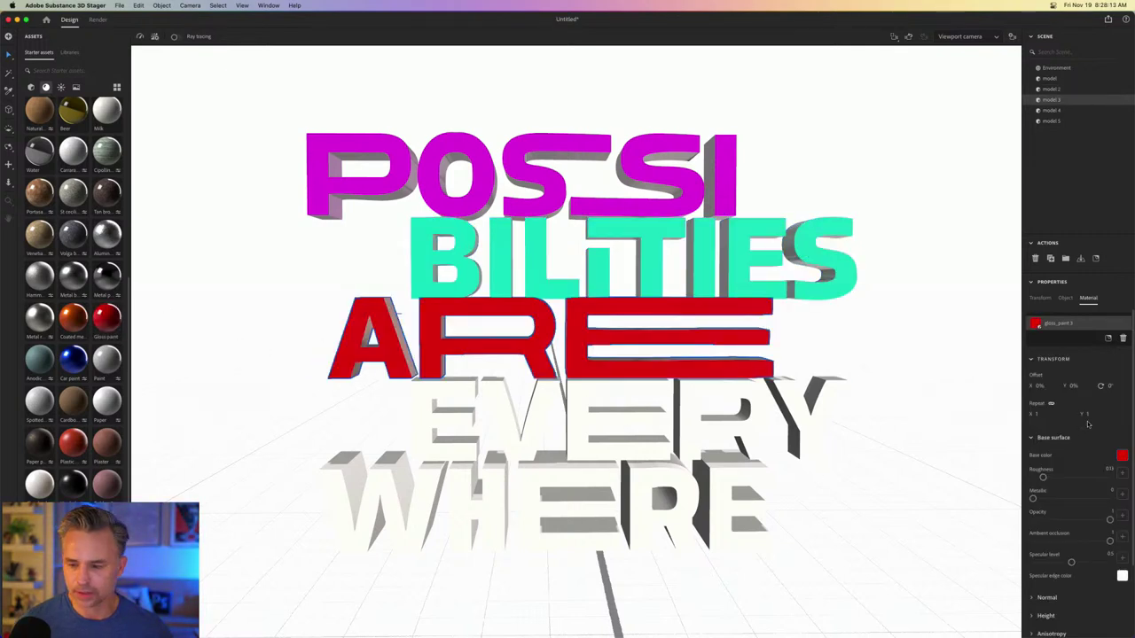
click(1121, 456)
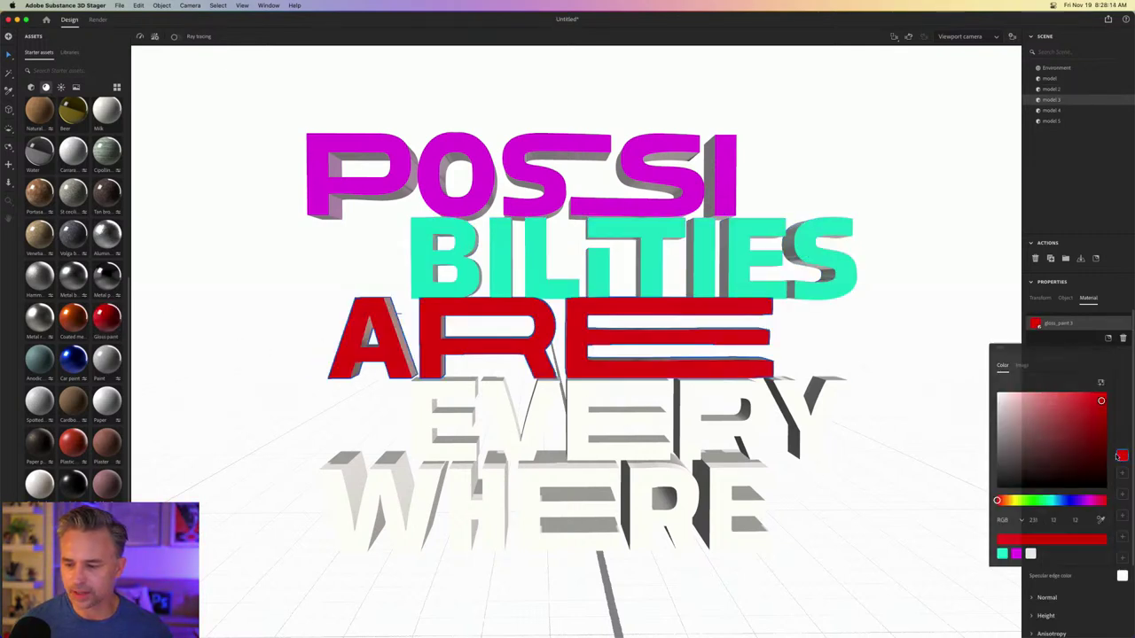
click(1053, 501)
drag(1053, 500, 1081, 501)
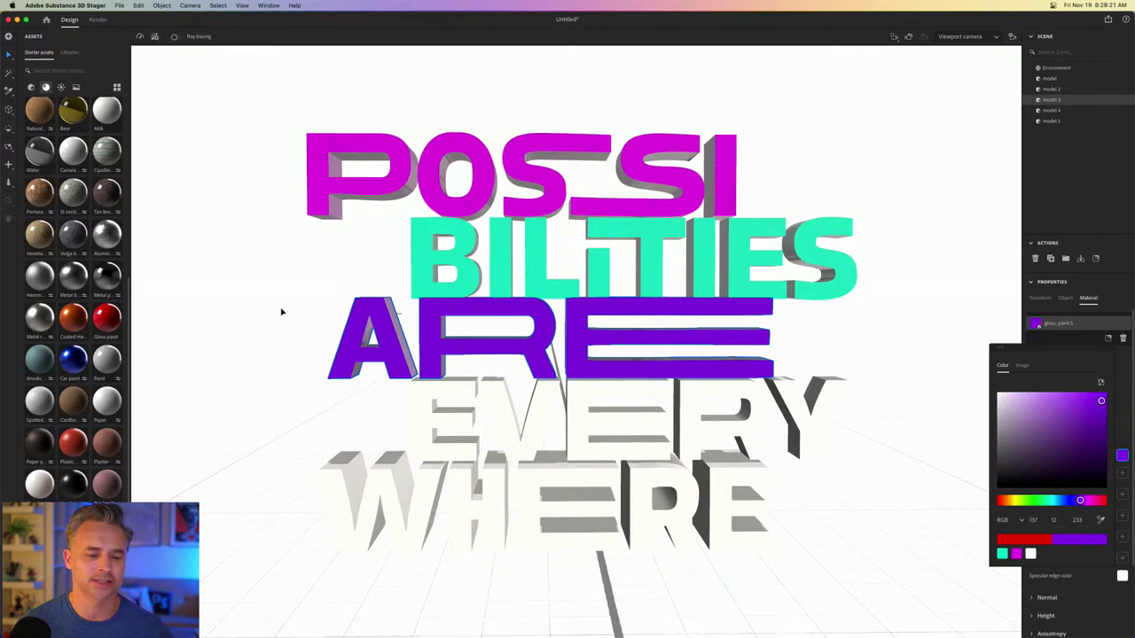
- Apply Gloss paint to the word EVERY and set its base color to yellow (RGB 233, 211, 12)
drag(106, 315, 426, 404)
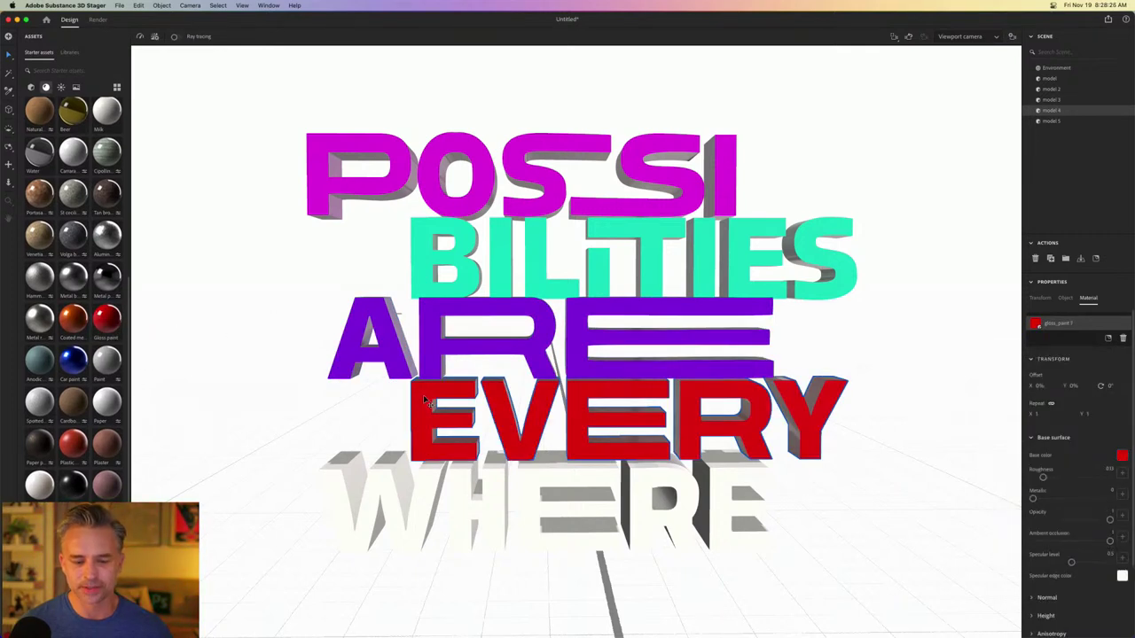
click(1121, 455)
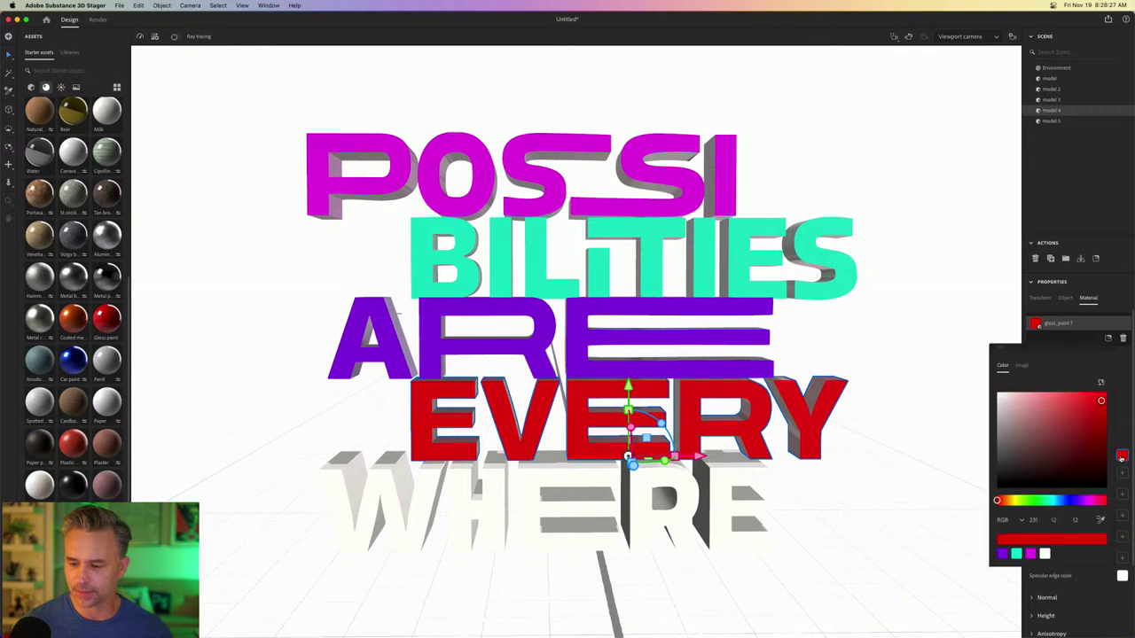
drag(1082, 497, 1012, 501)
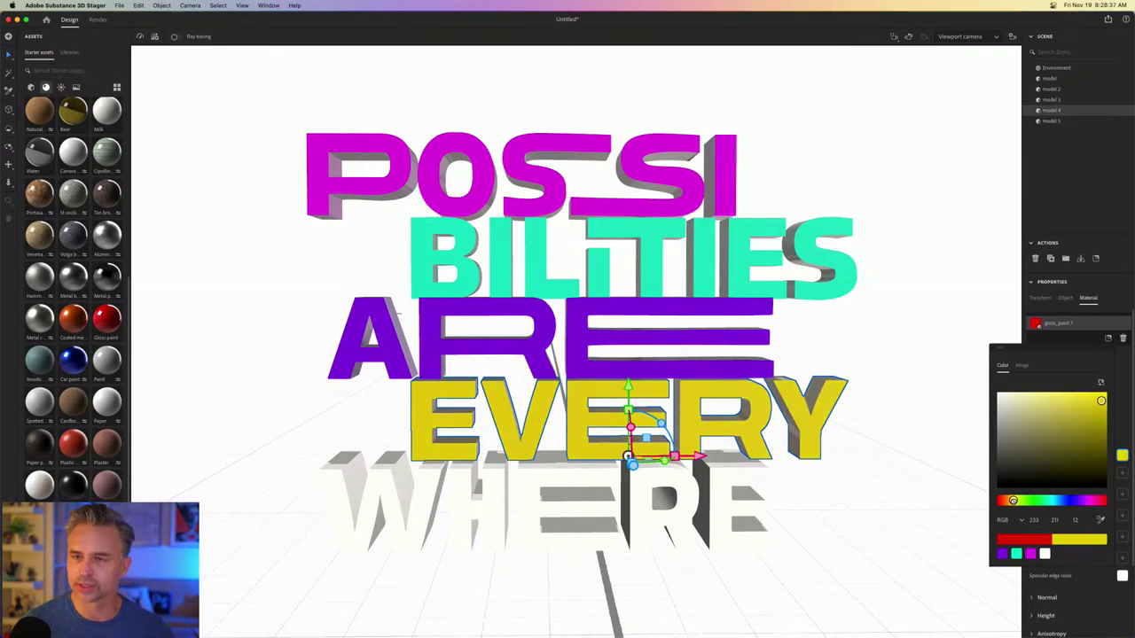
- Apply Gloss paint to the word WHERE and set its base color to cyan (RGB 12, 207, 233)
mouse_move(107, 321)
mouse_down()
mouse_move(380, 501)
mouse_move(376, 490)
mouse_up()
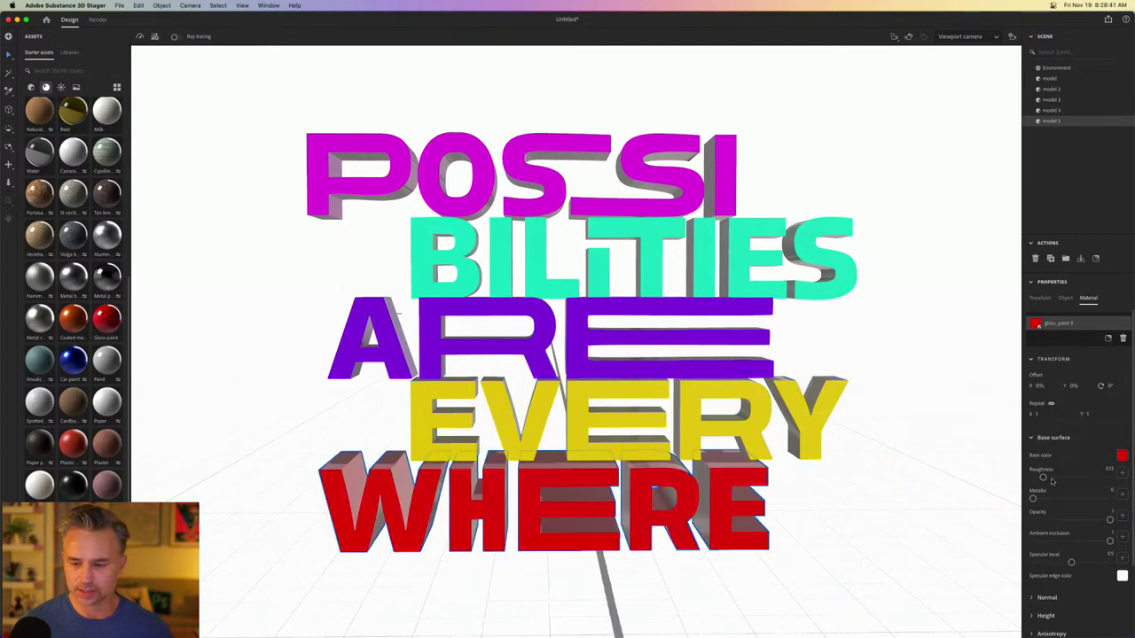
click(1122, 455)
mouse_move(1050, 501)
mouse_down()
mouse_move(1083, 501)
mouse_move(1053, 501)
mouse_up()
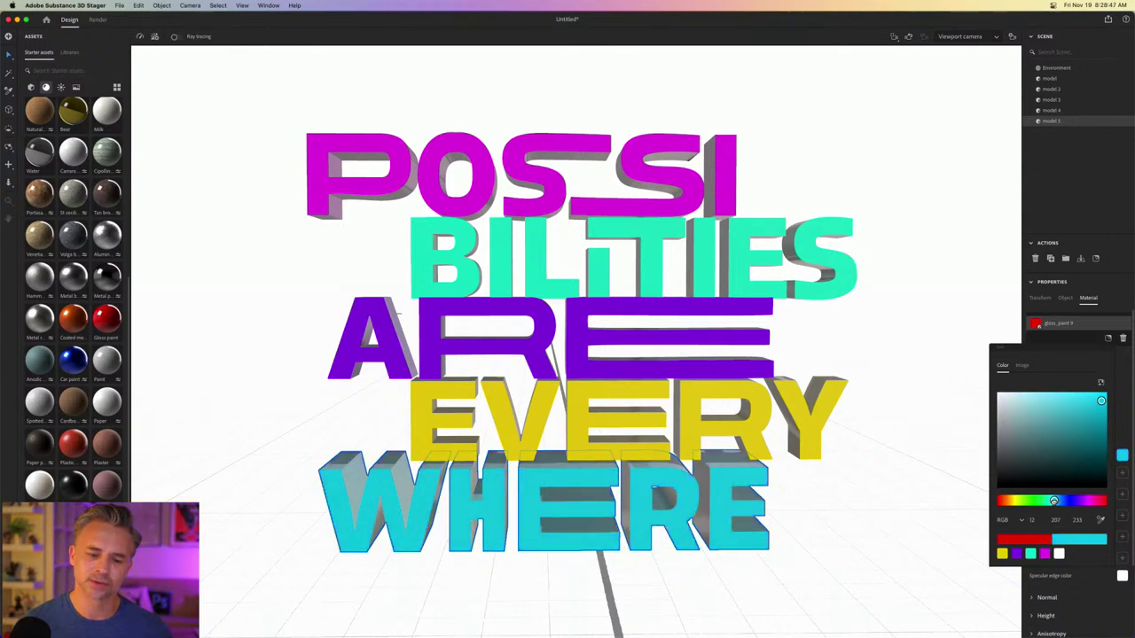
- Clear the selection and preview the colored words with ray tracing
click(242, 294)
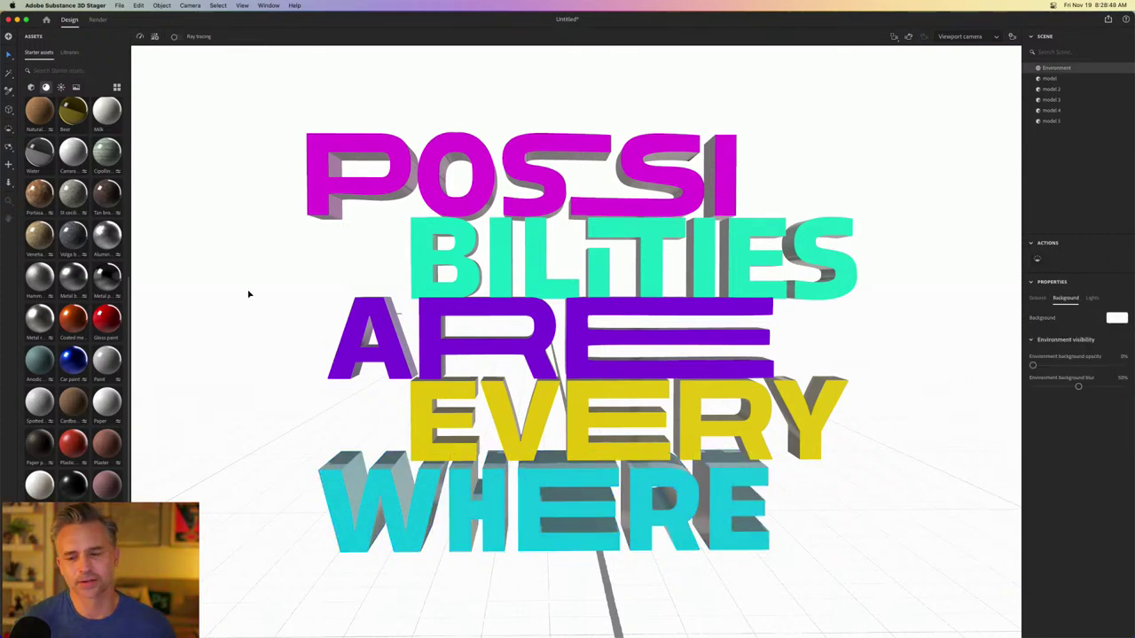
click(175, 37)
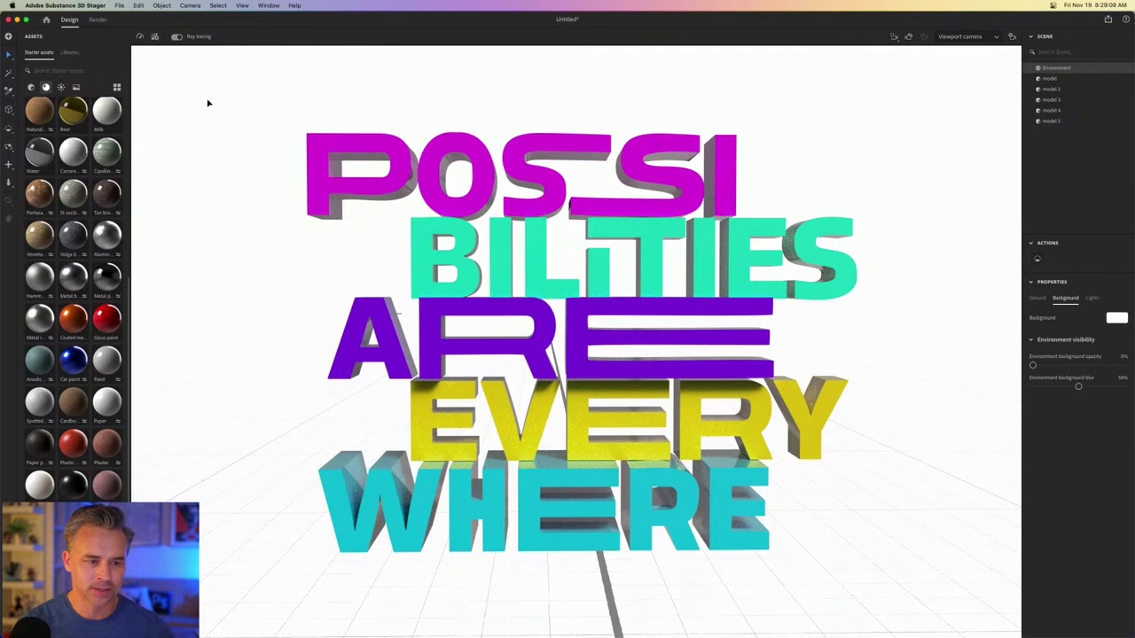
- Turn ray tracing off and group all five word models together
drag(209, 96, 908, 571)
click(177, 37)
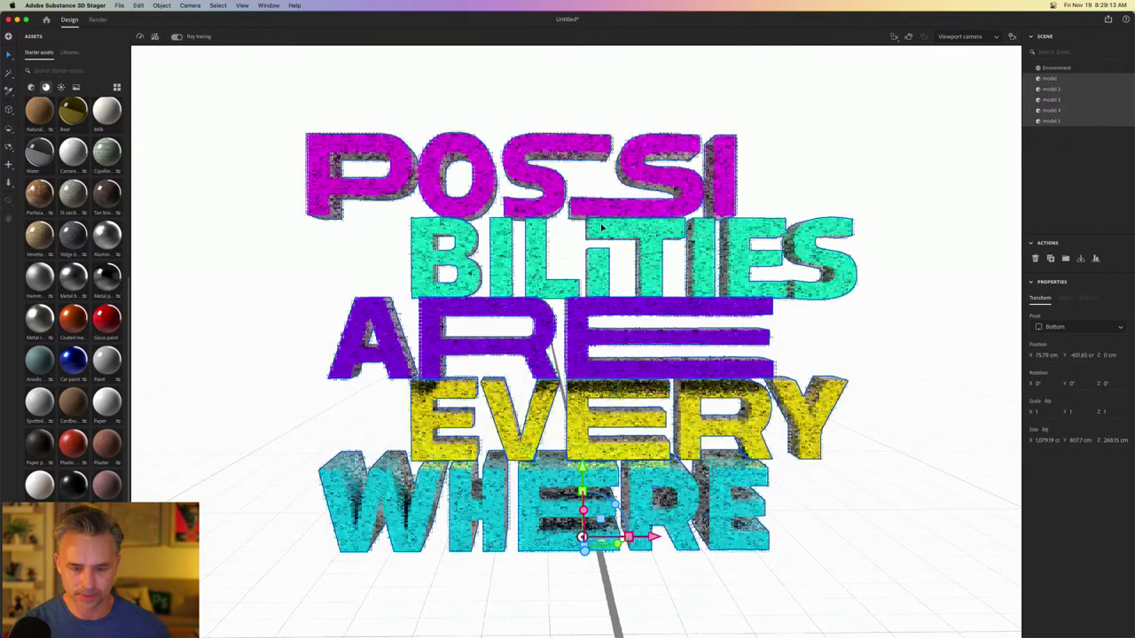
click(174, 37)
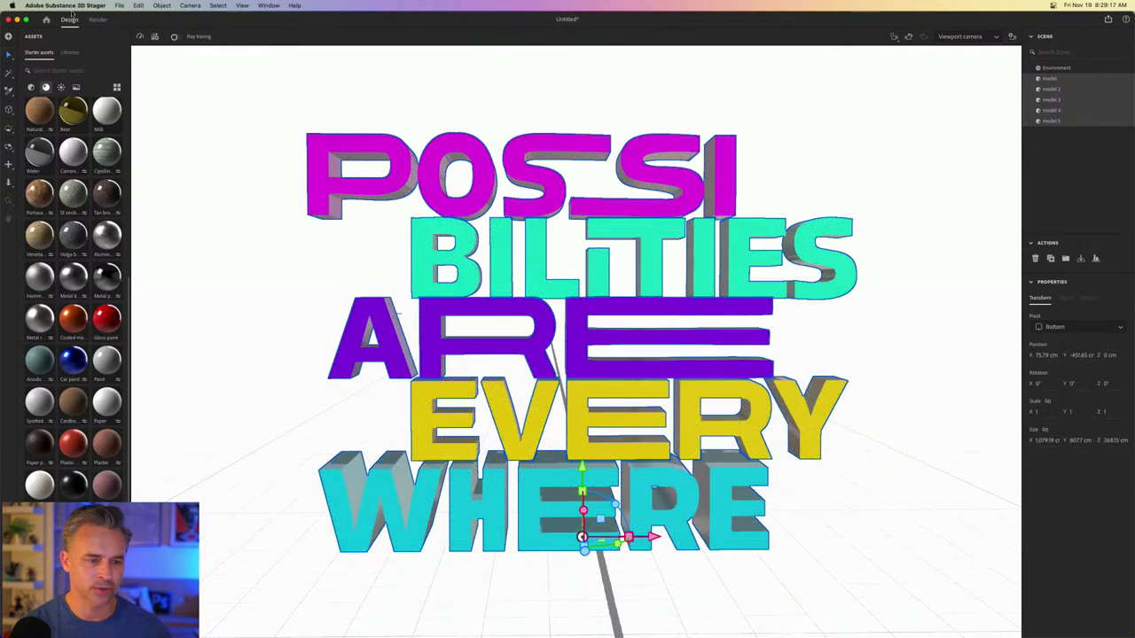
click(137, 5)
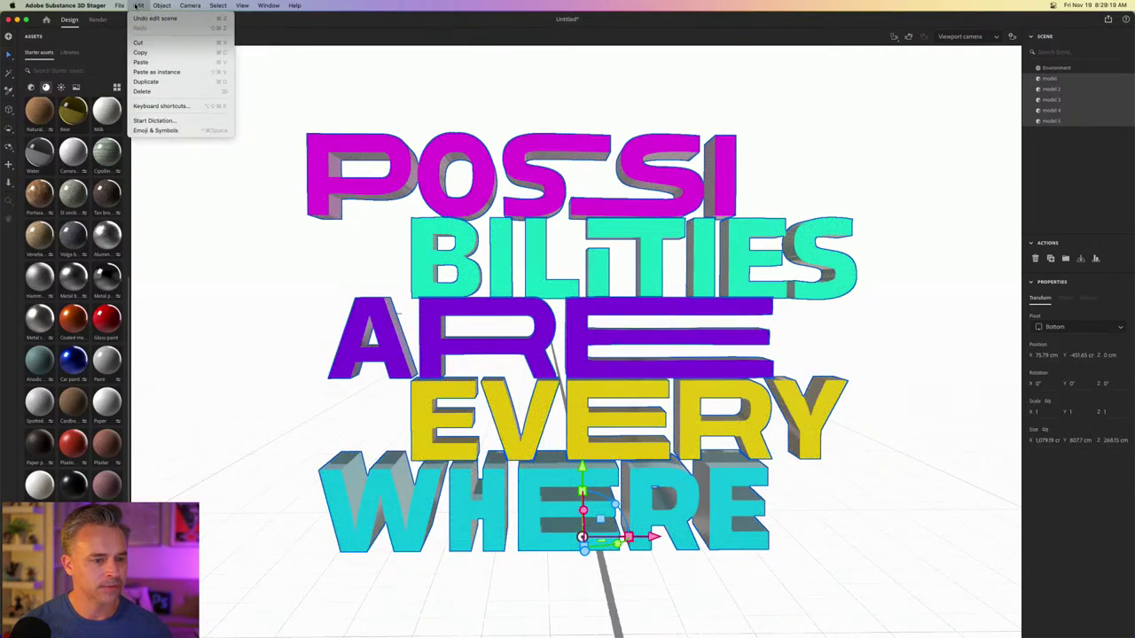
mouse_move(162, 5)
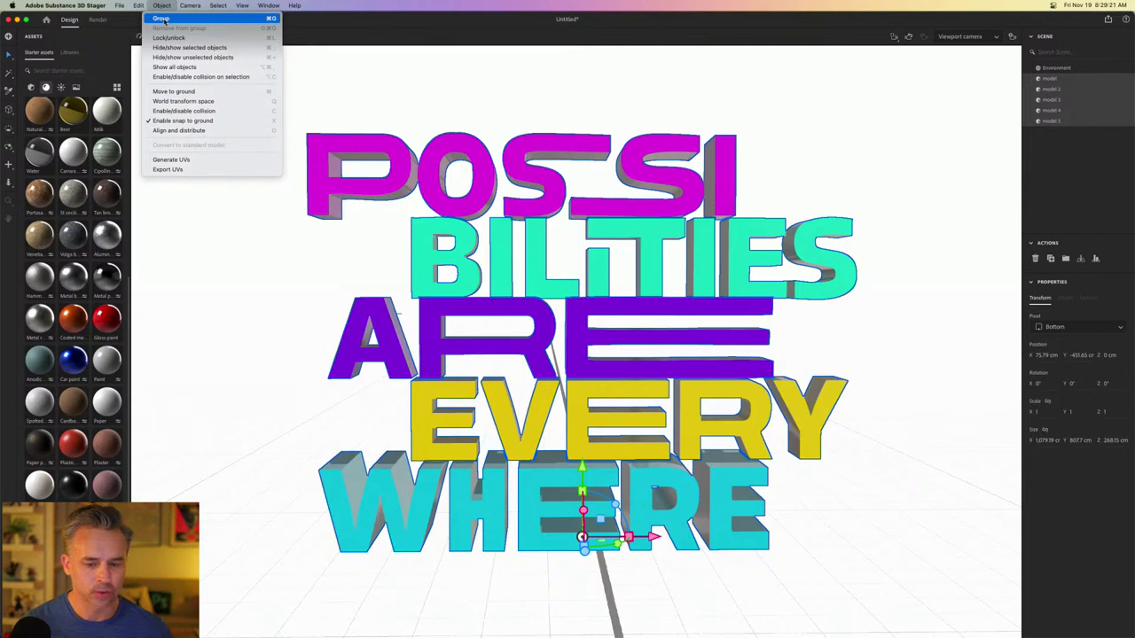
click(162, 19)
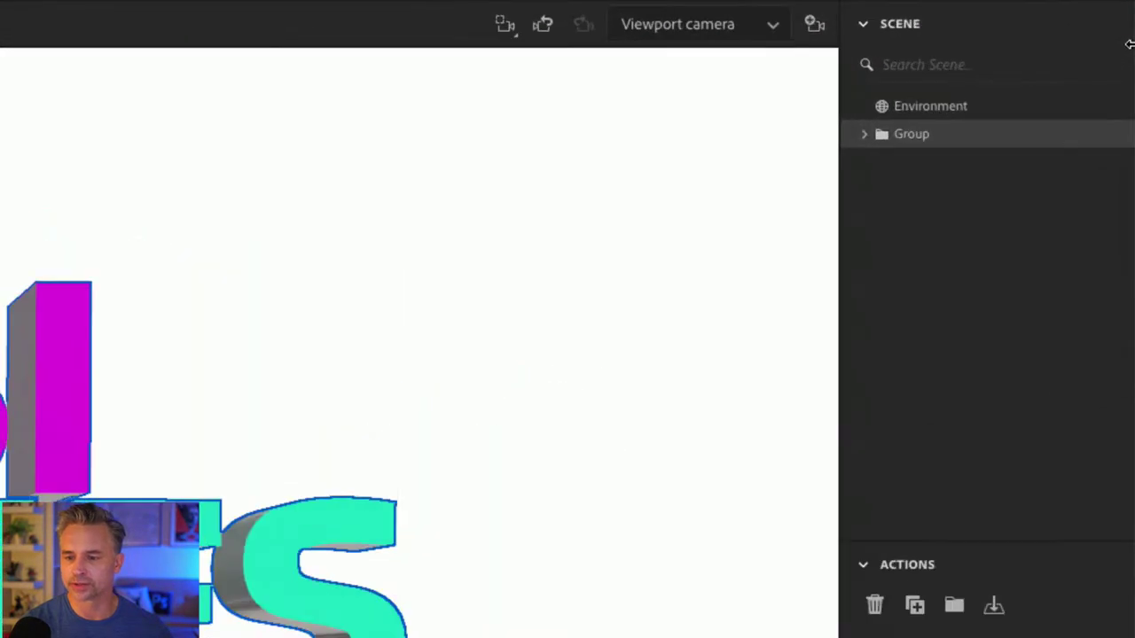
- Expand the new group in the scene list and select model 3, the word ARE, inside it
click(833, 146)
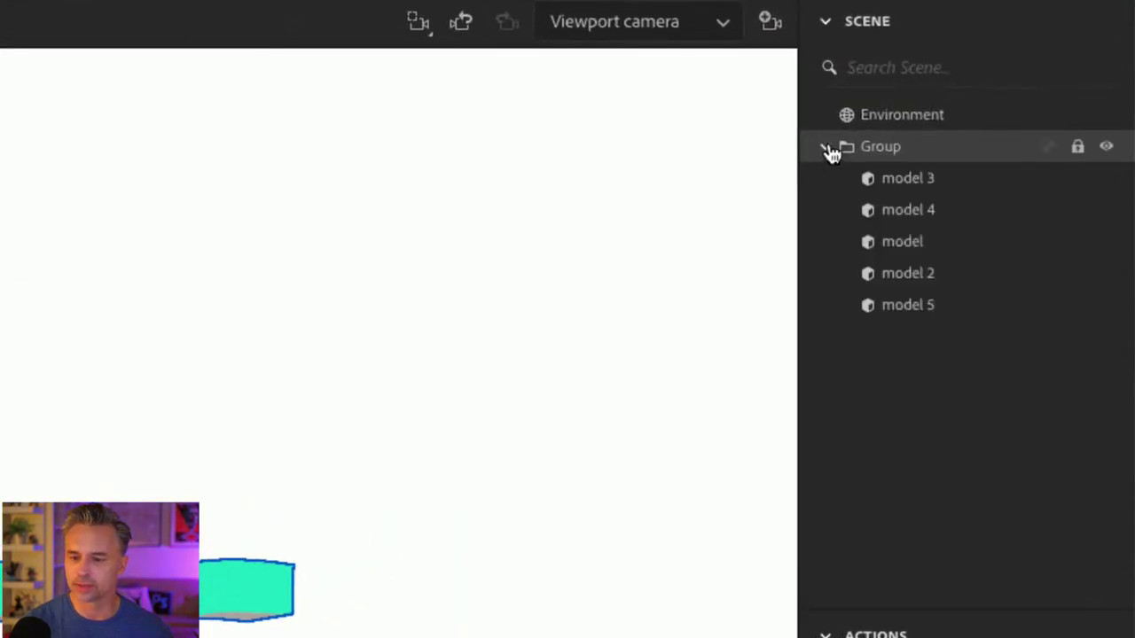
click(905, 182)
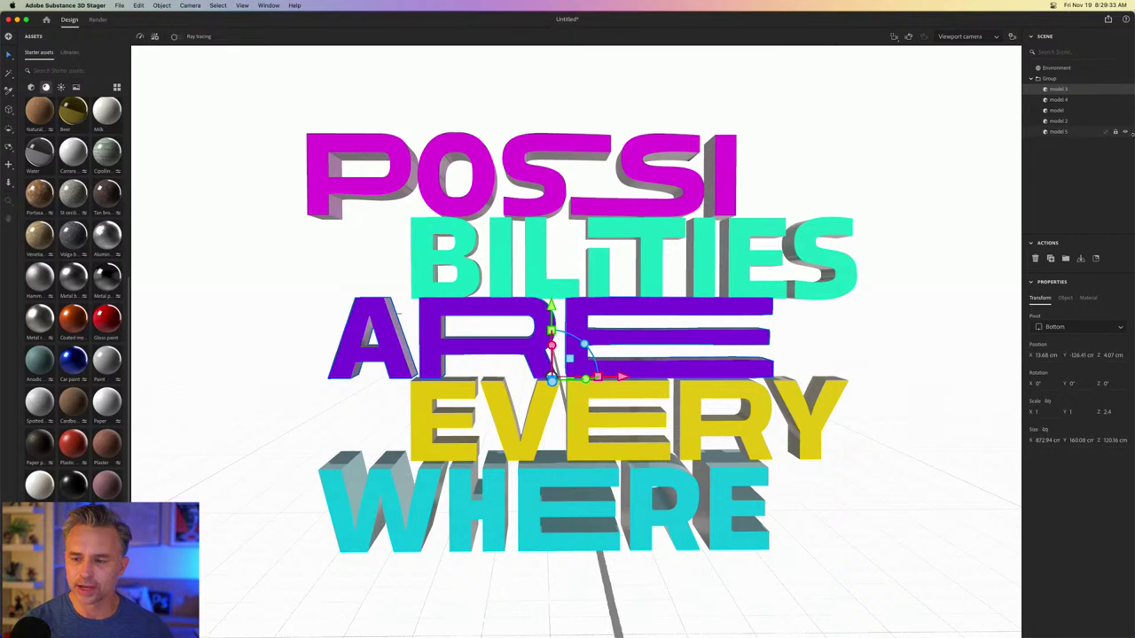
mouse_move(1126, 131)
mouse_down()
mouse_move(1016, 133)
mouse_move(1133, 133)
mouse_up()
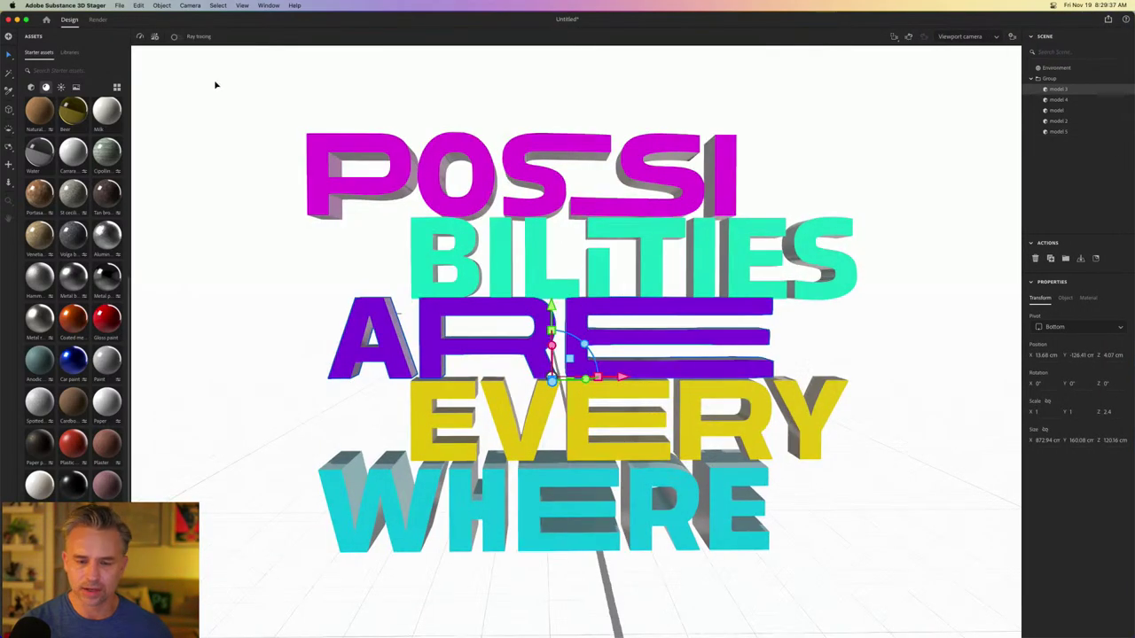
- Clear the selection, switch to Illustrator, and expand Layer 1 copy 2 with the layer list widened to show full names
click(255, 292)
mouse_move(310, 628)
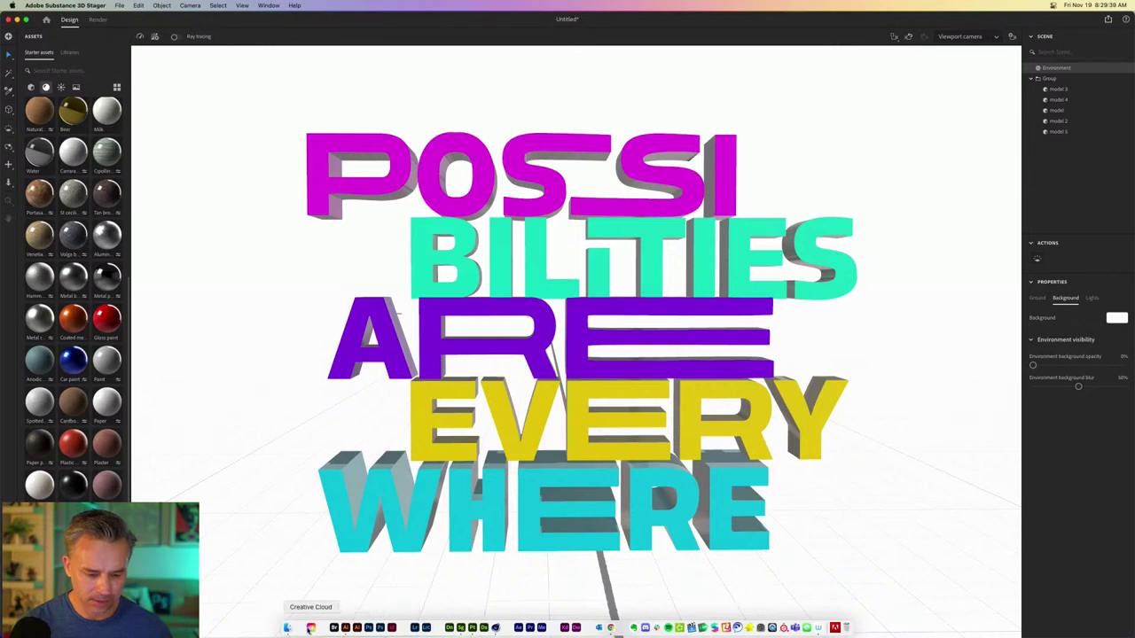
click(346, 628)
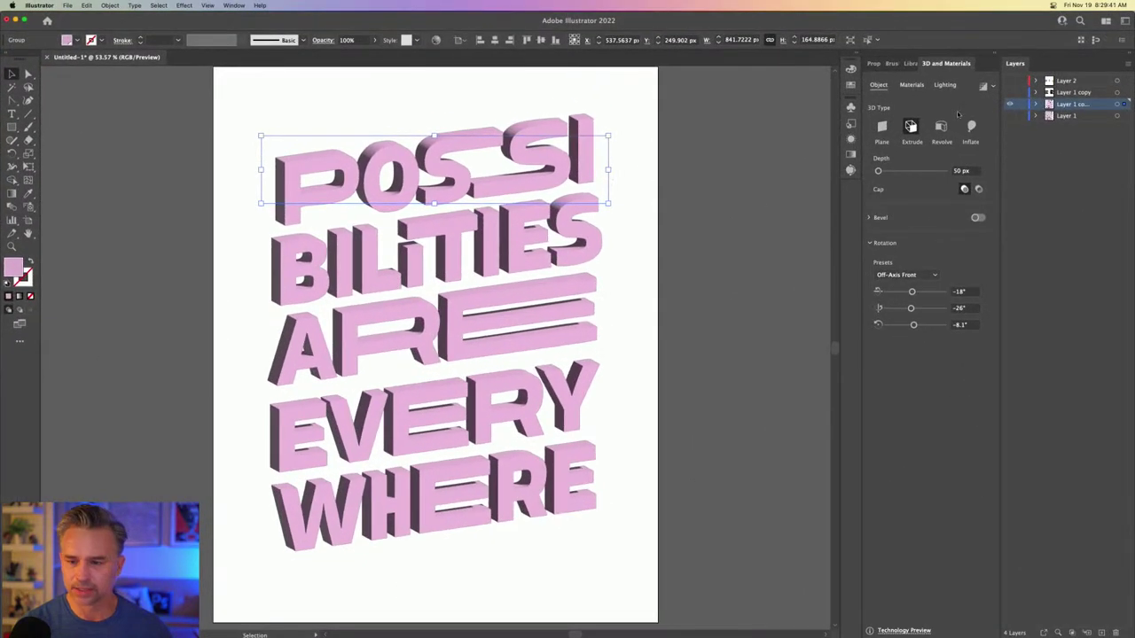
click(1036, 104)
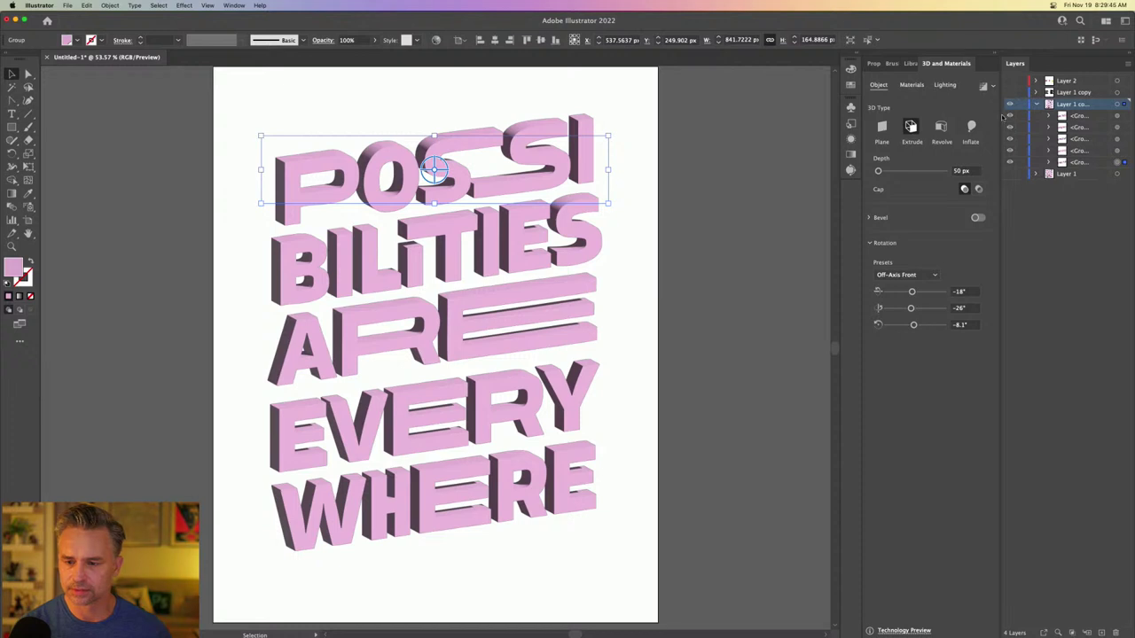
drag(999, 113, 949, 113)
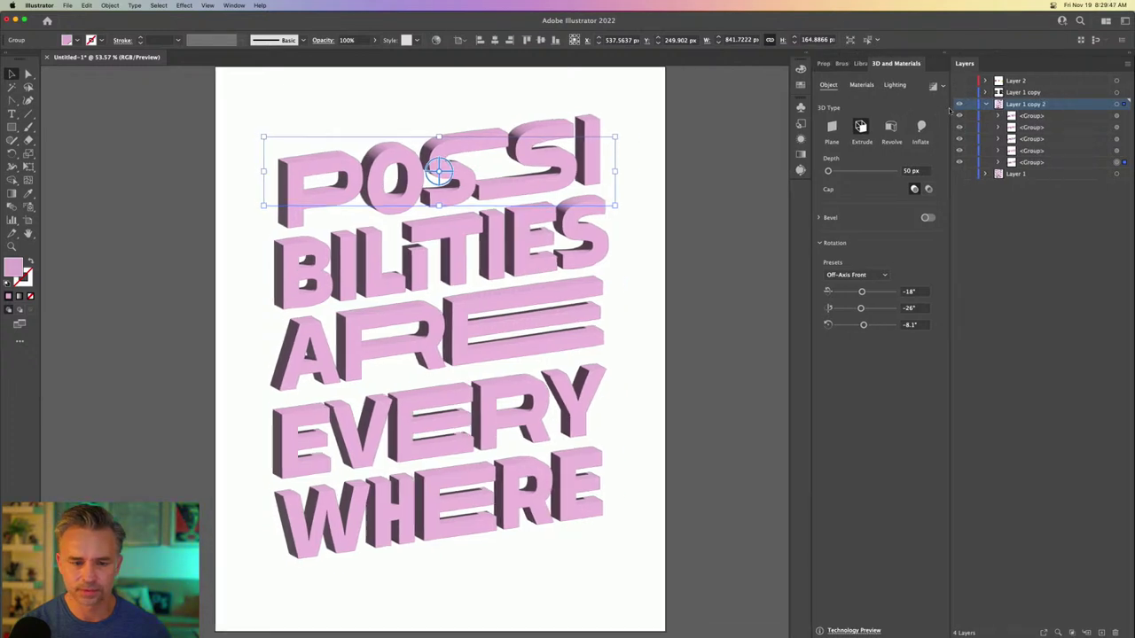
- Rename the group of the word POSSI in Layer 1 copy 2 as possi and toggle its visibility off and on
double_click(1031, 163)
text(d)
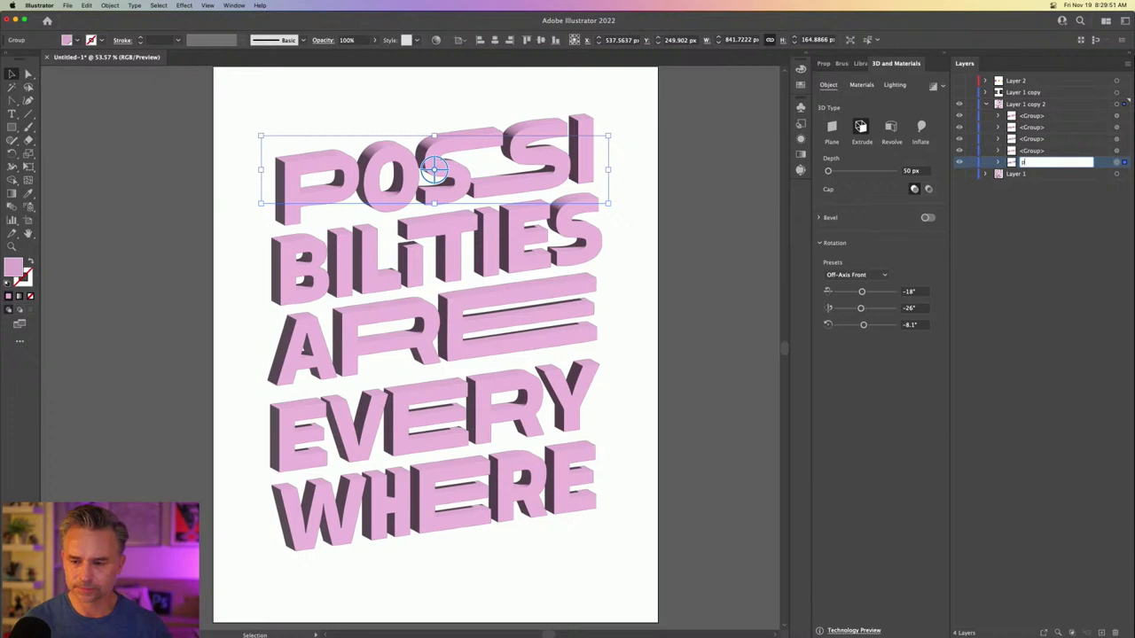
key(Return)
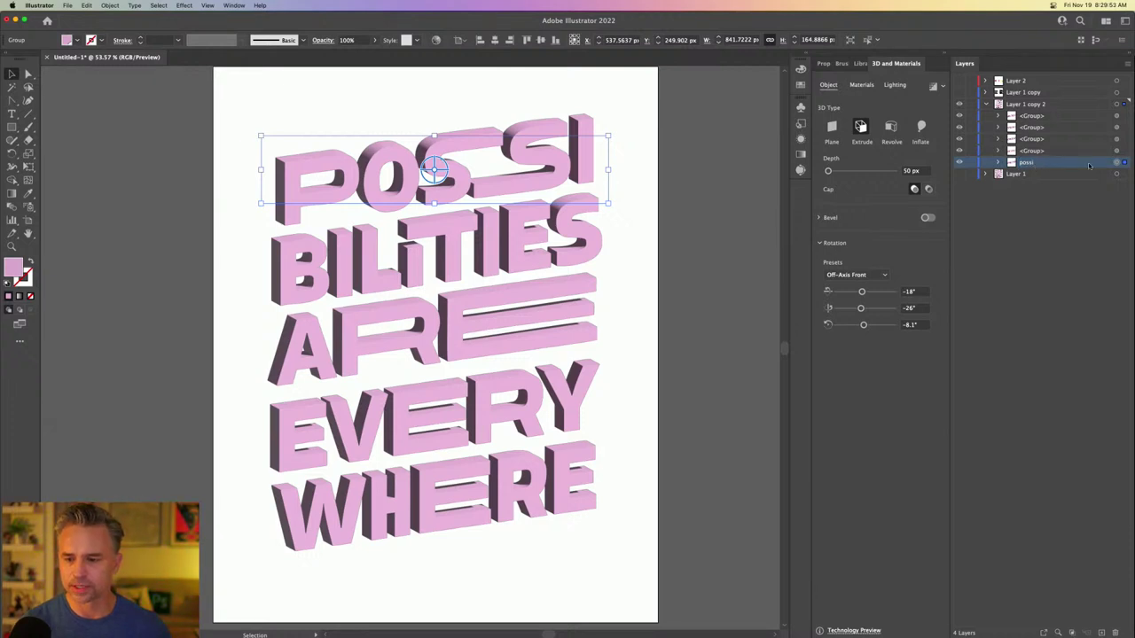
click(959, 163)
click(959, 163)
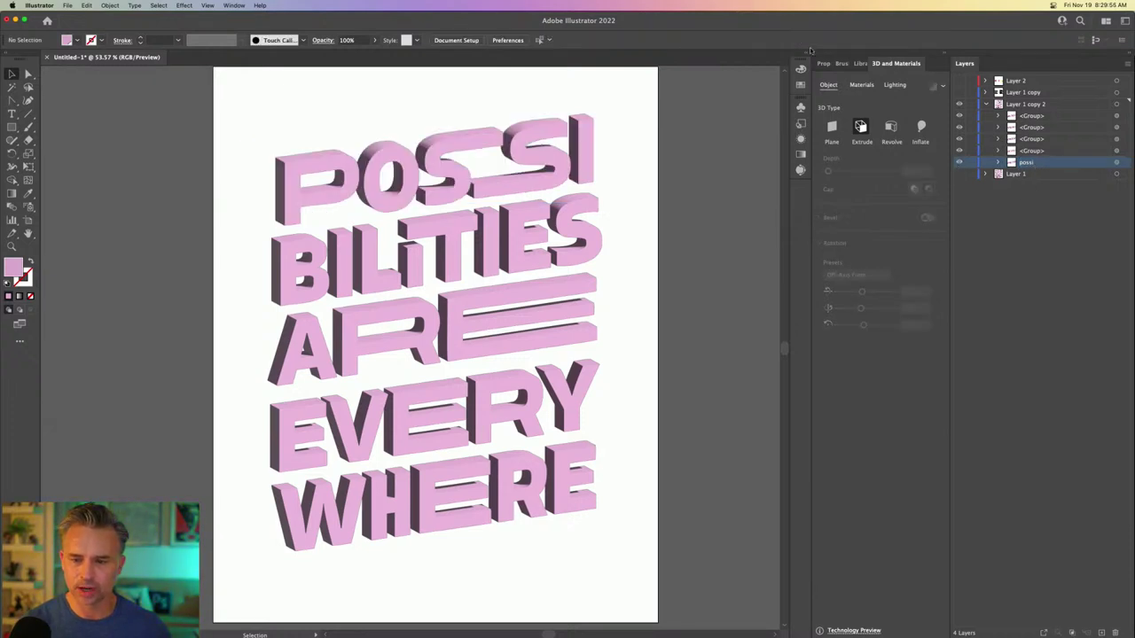
- Rename the possi export asset as possi2 and export it in OBJ format to the Desktop
click(238, 6)
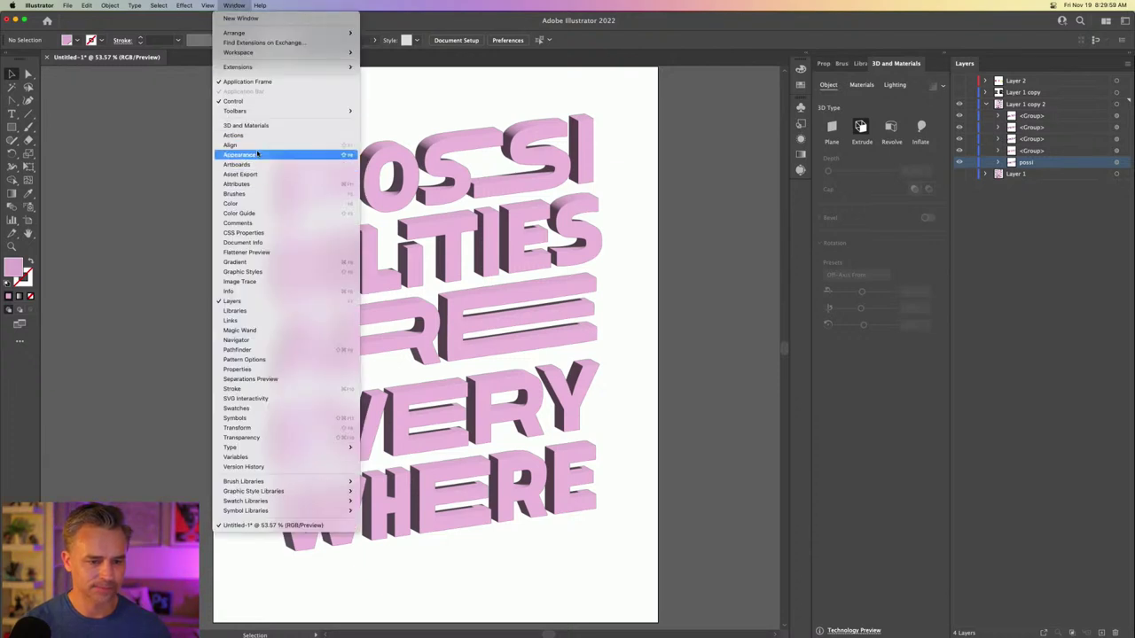
click(240, 174)
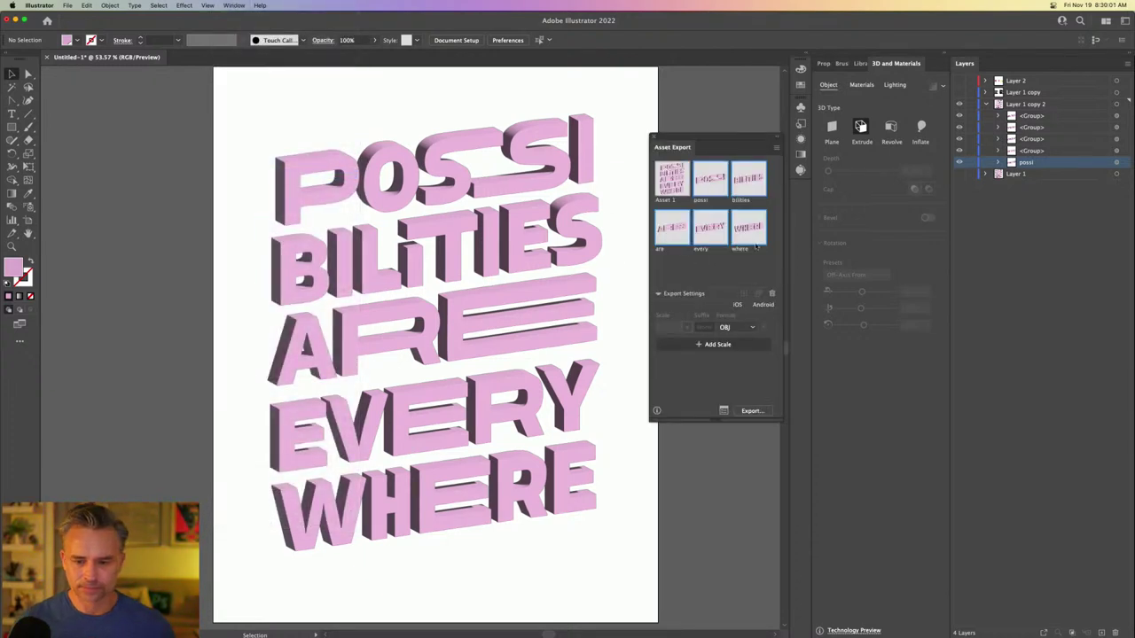
click(708, 181)
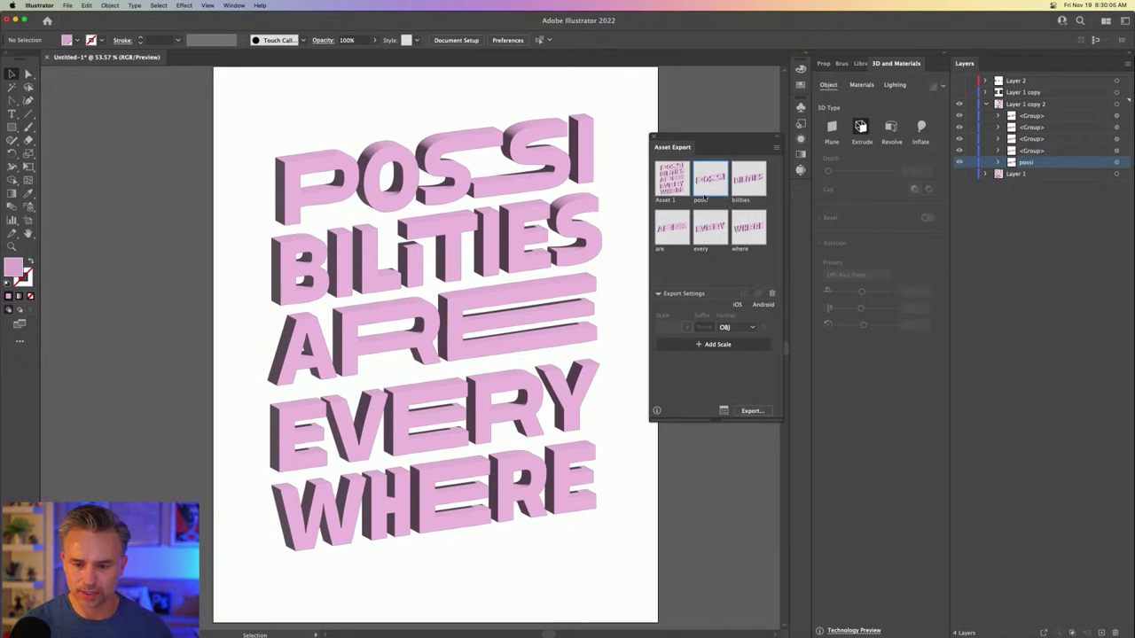
double_click(701, 200)
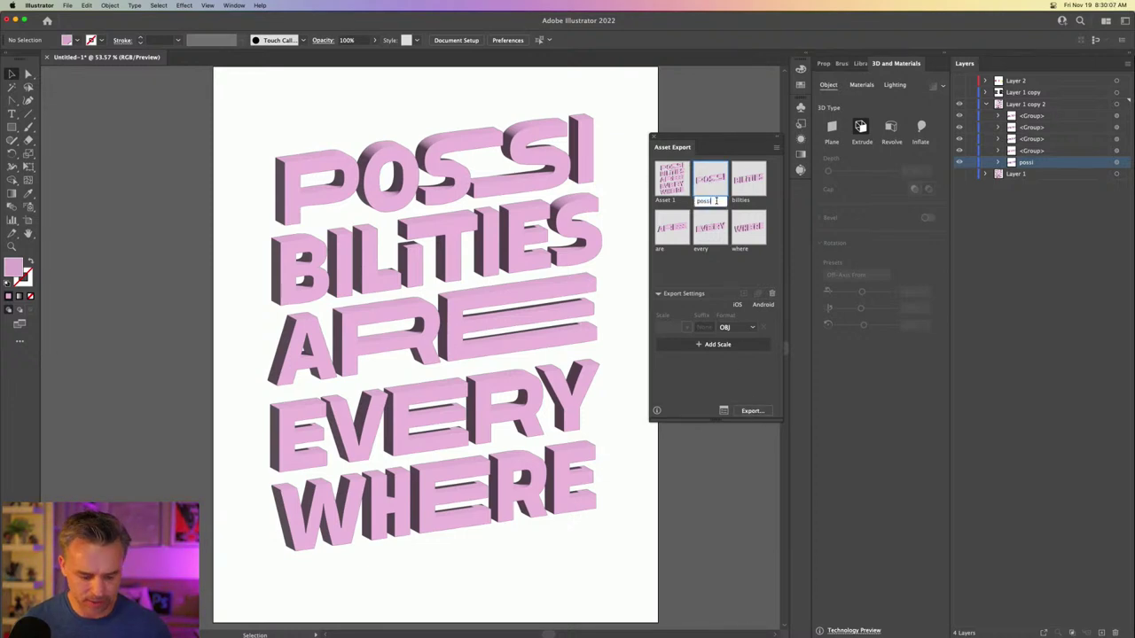
text(possi2)
key(Return)
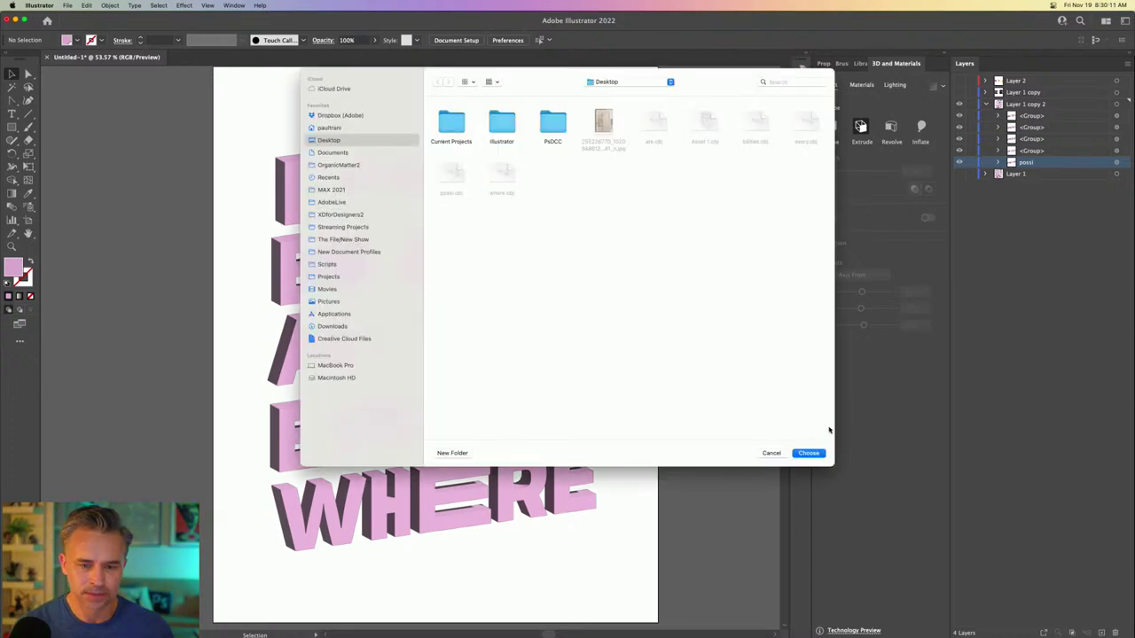
click(810, 455)
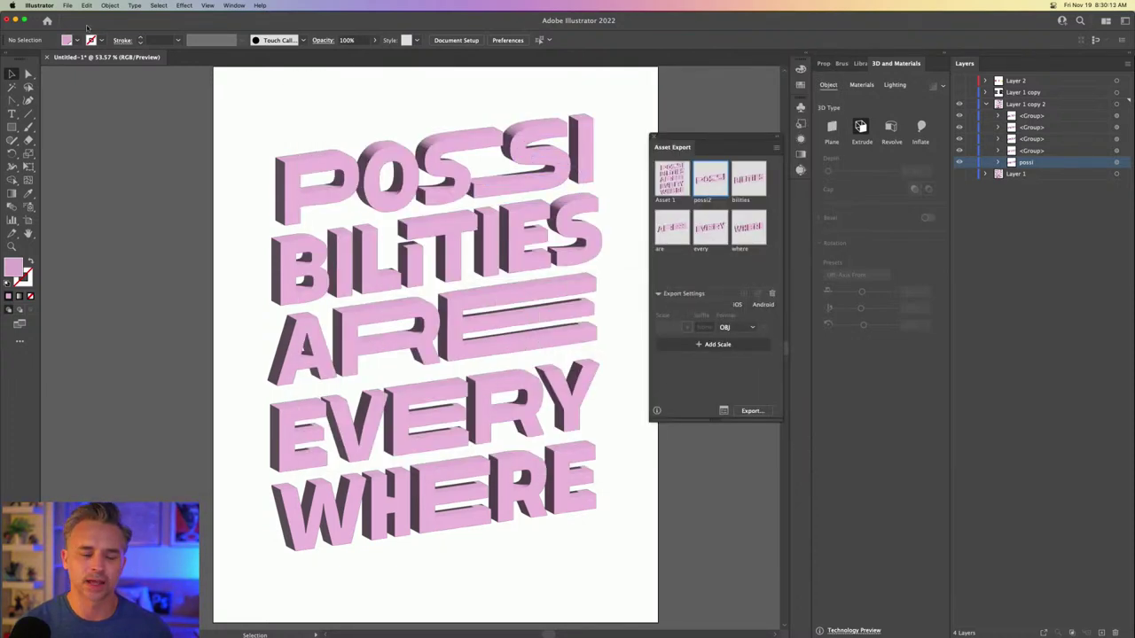
click(651, 138)
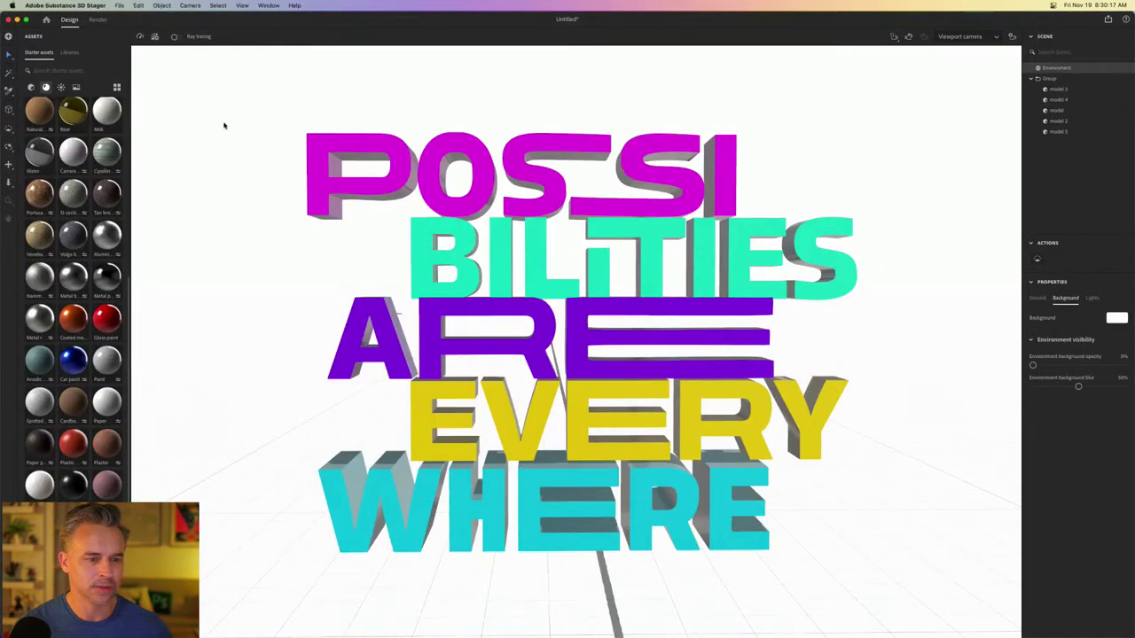
- Place possi2.obj from the desktop into the Substance 3D Stager scene, and undo the placement
drag(1133, 354, 1012, 355)
drag(1103, 530, 761, 540)
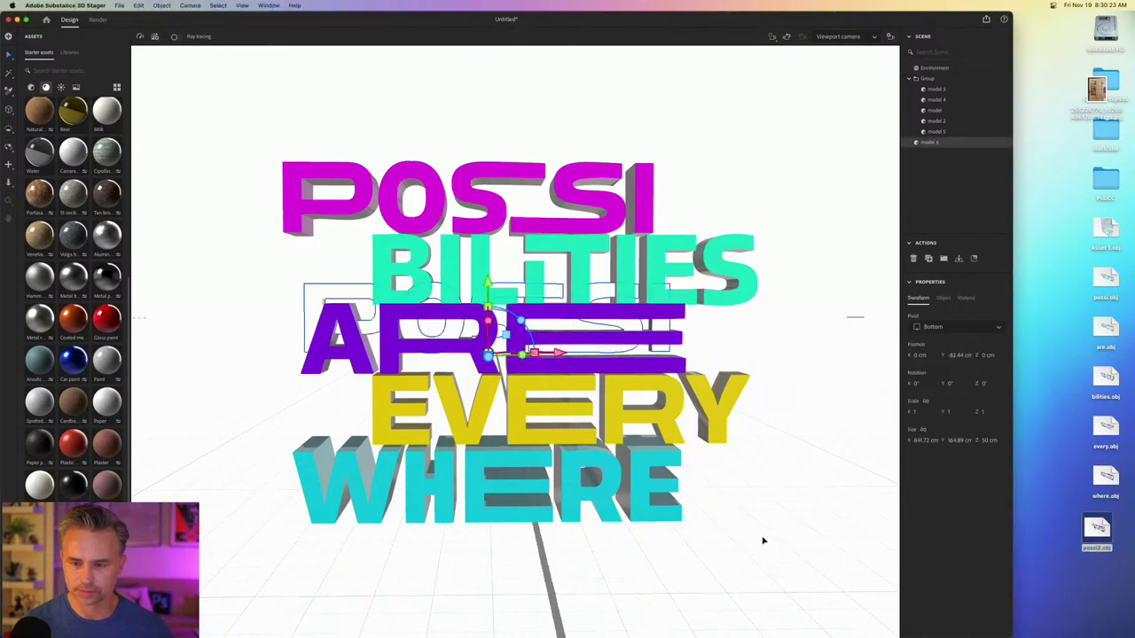
key(super+z)
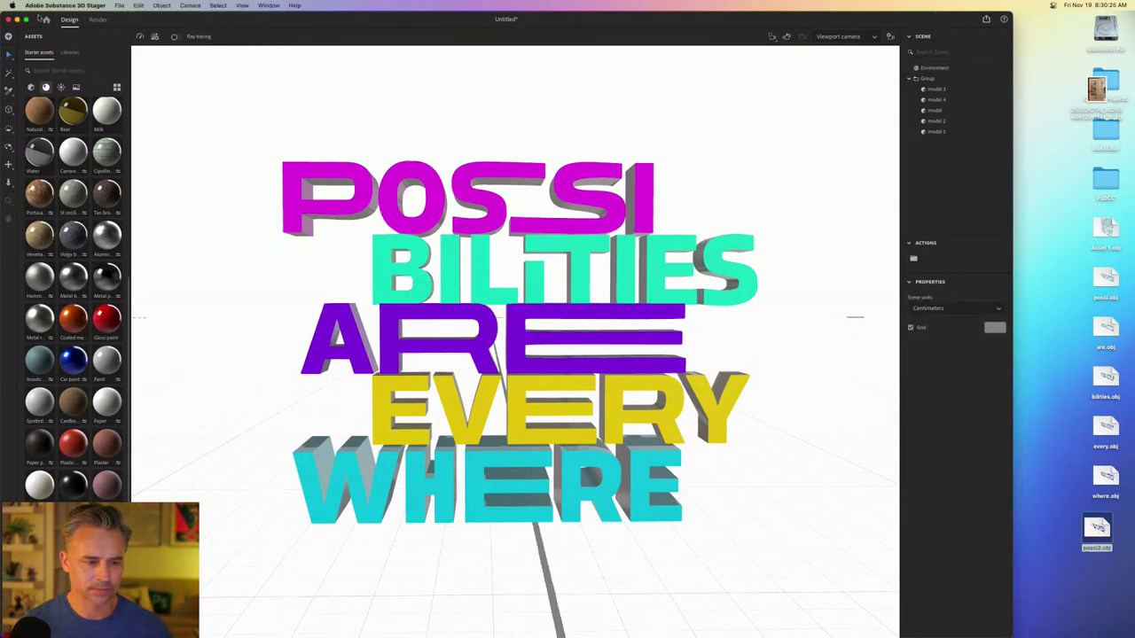
- Import possi2.obj as a 3D model, delete it from the scene, and restore the window to full screen width
click(119, 5)
mouse_move(167, 98)
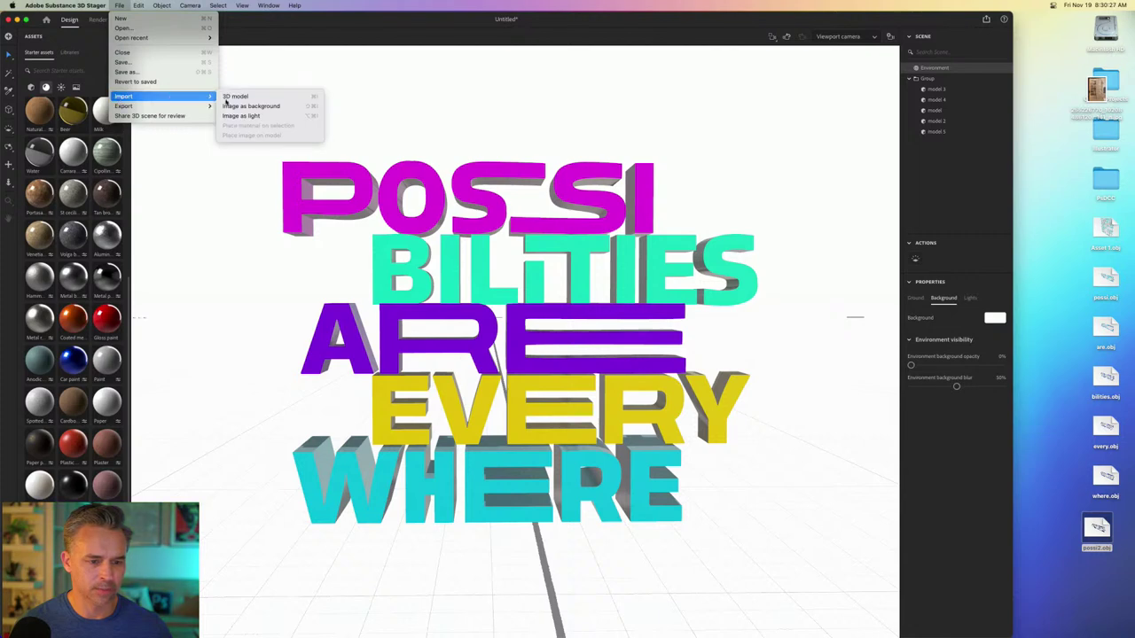
click(235, 96)
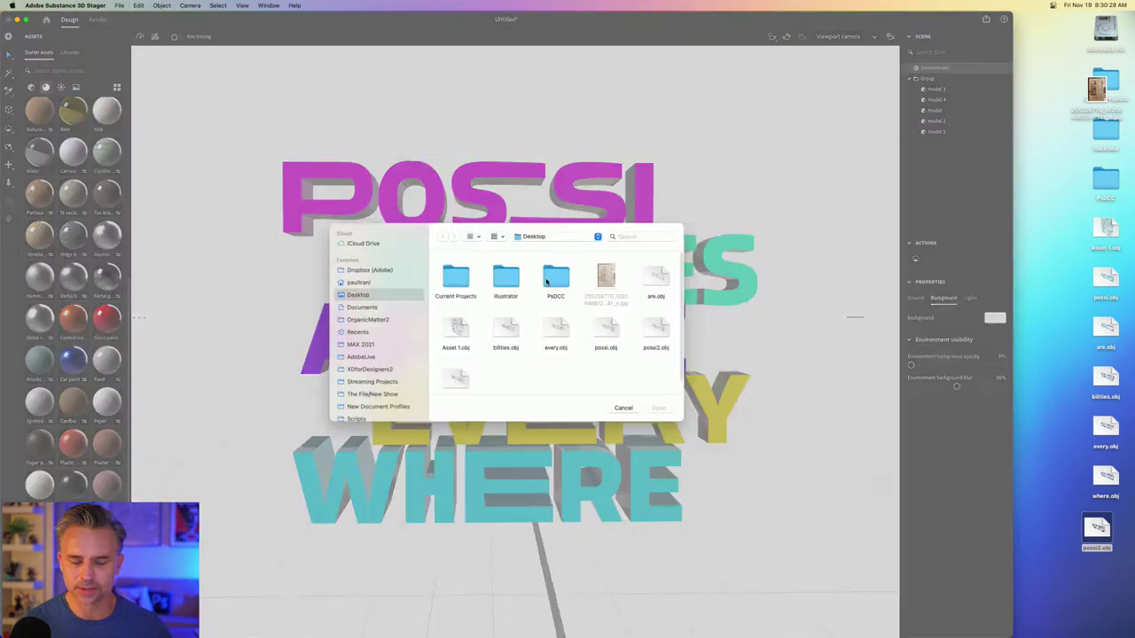
scroll(494, 374, down, 2)
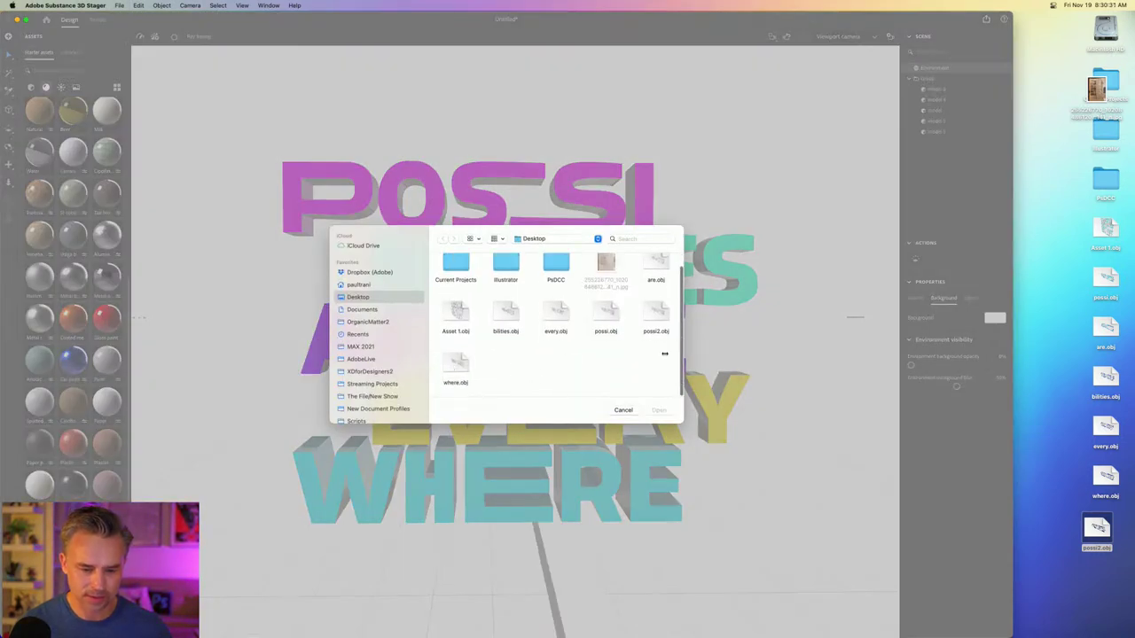
click(669, 328)
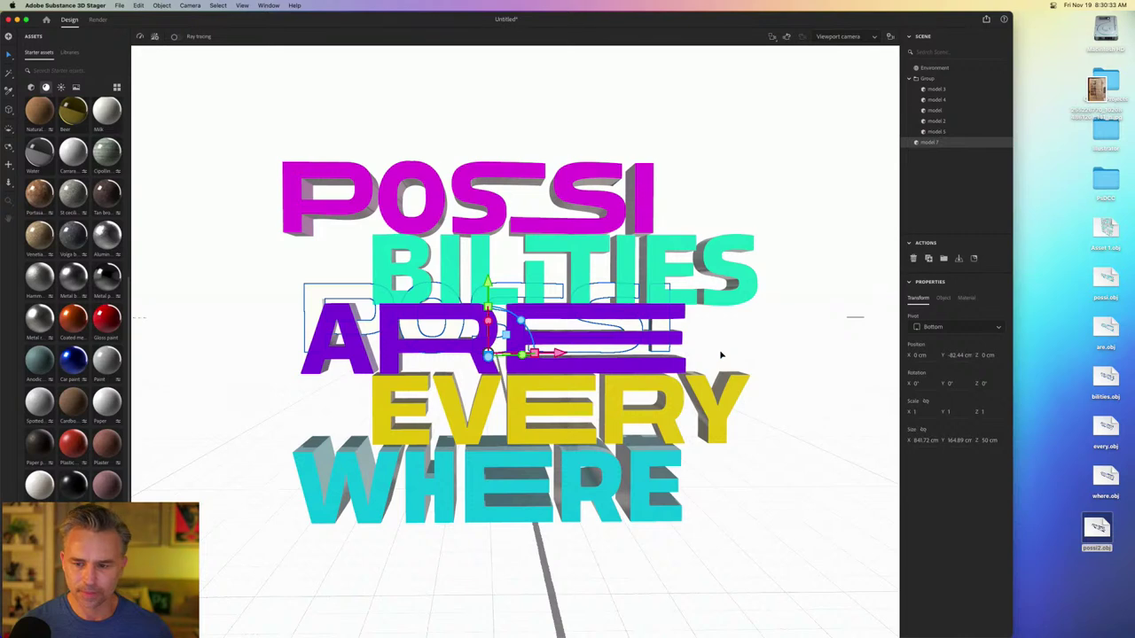
key(Delete)
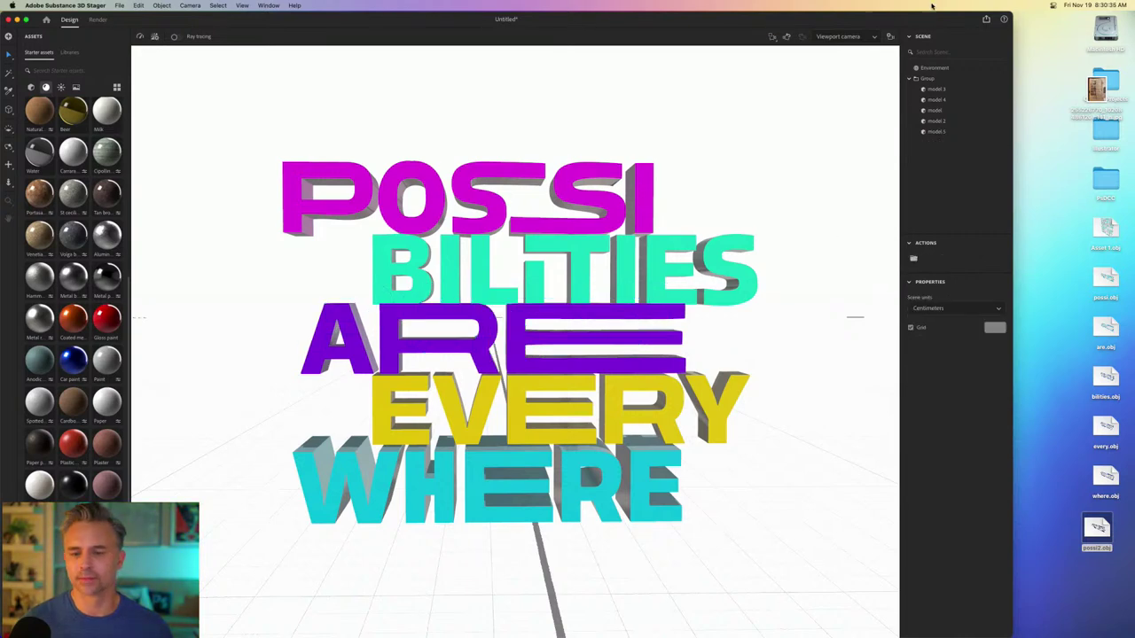
mouse_move(1008, 7)
key(ctrl+alt+Return)
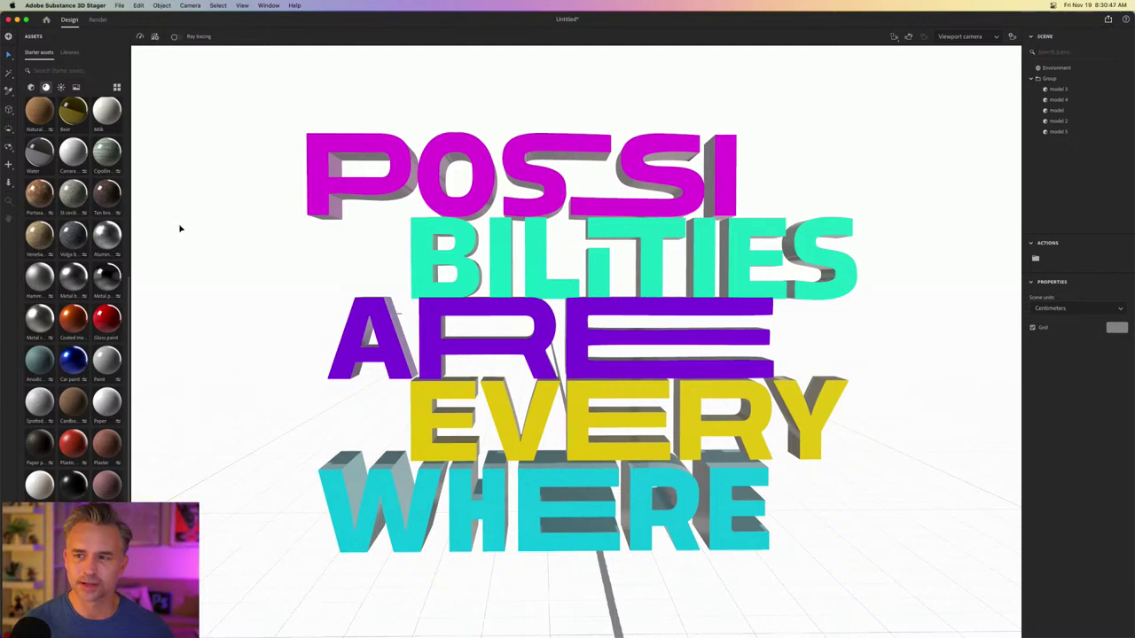
click(222, 303)
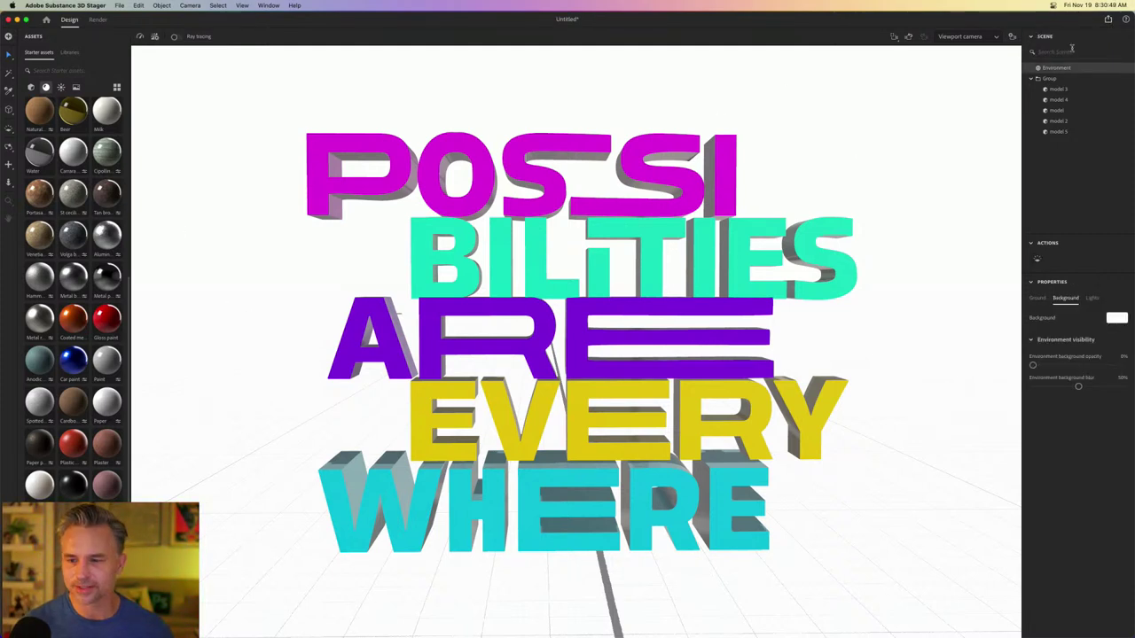
click(1034, 80)
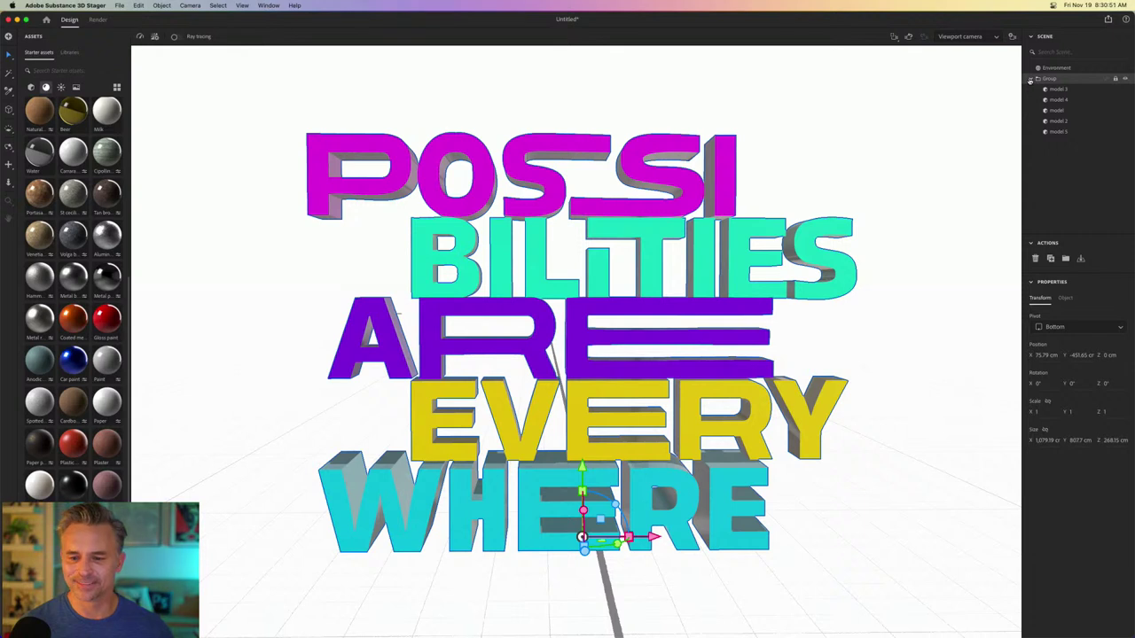
click(293, 255)
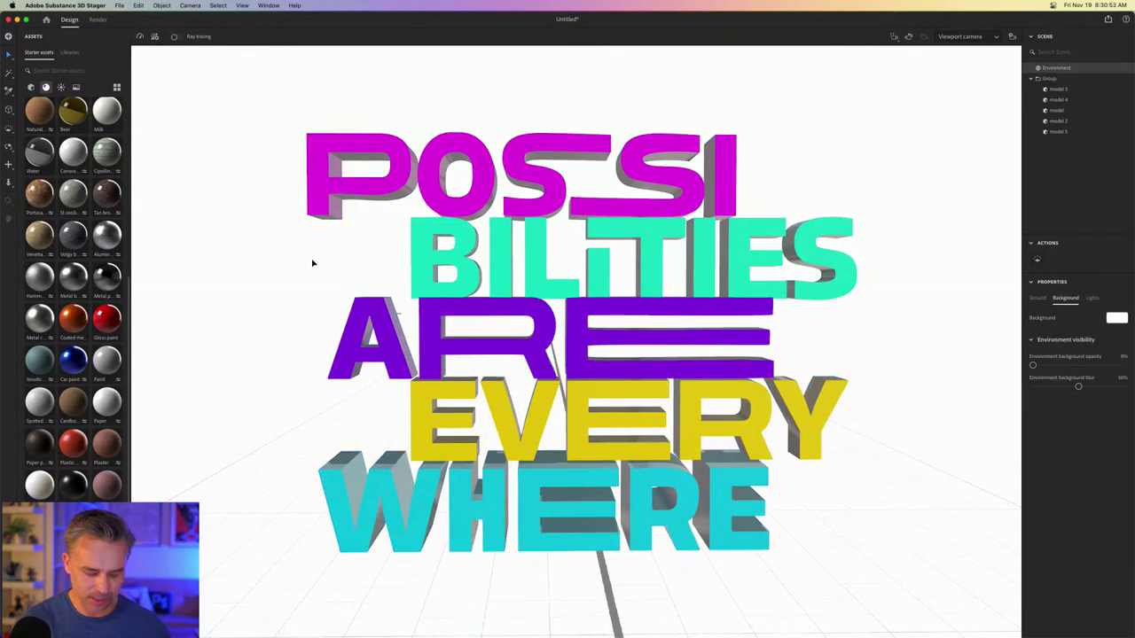
- Select the group of five words and set its pivot to Center
click(1042, 79)
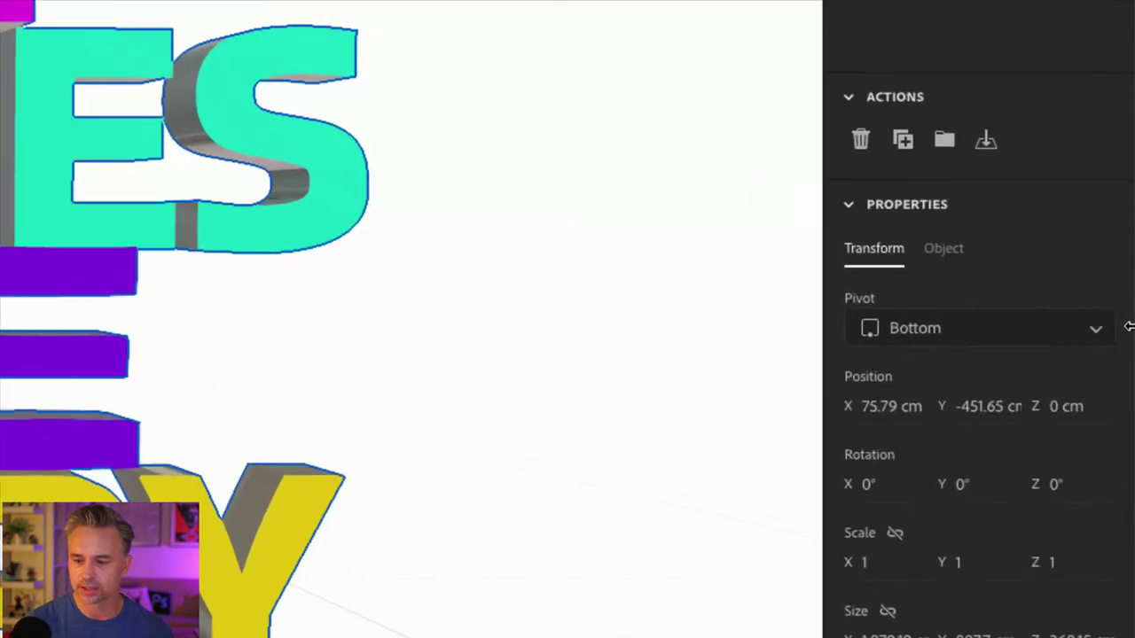
click(1078, 327)
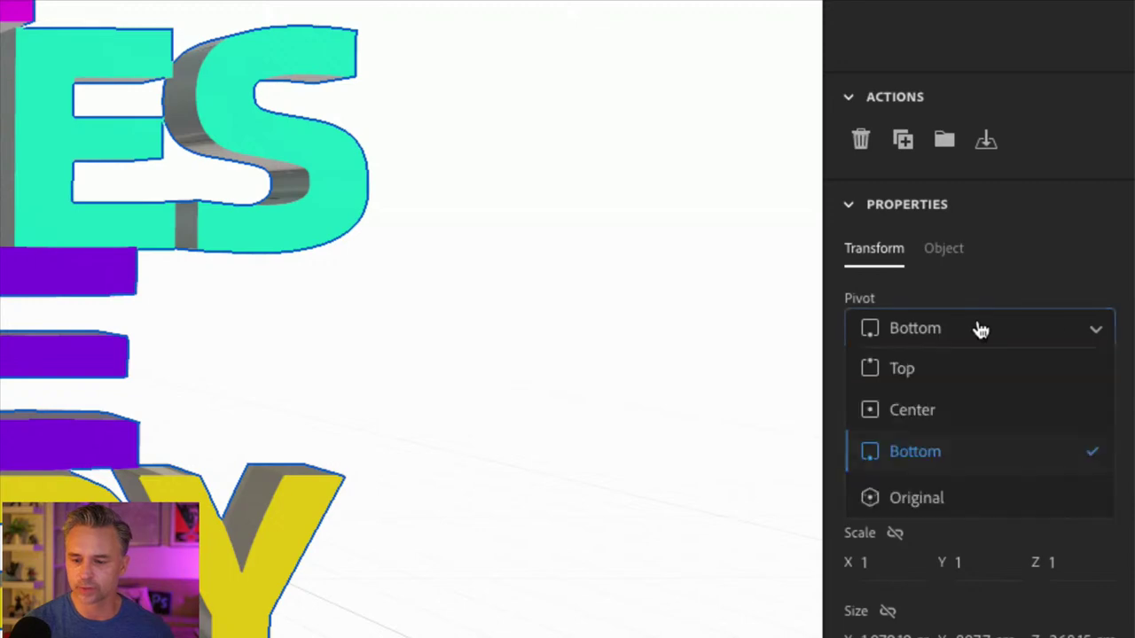
click(945, 419)
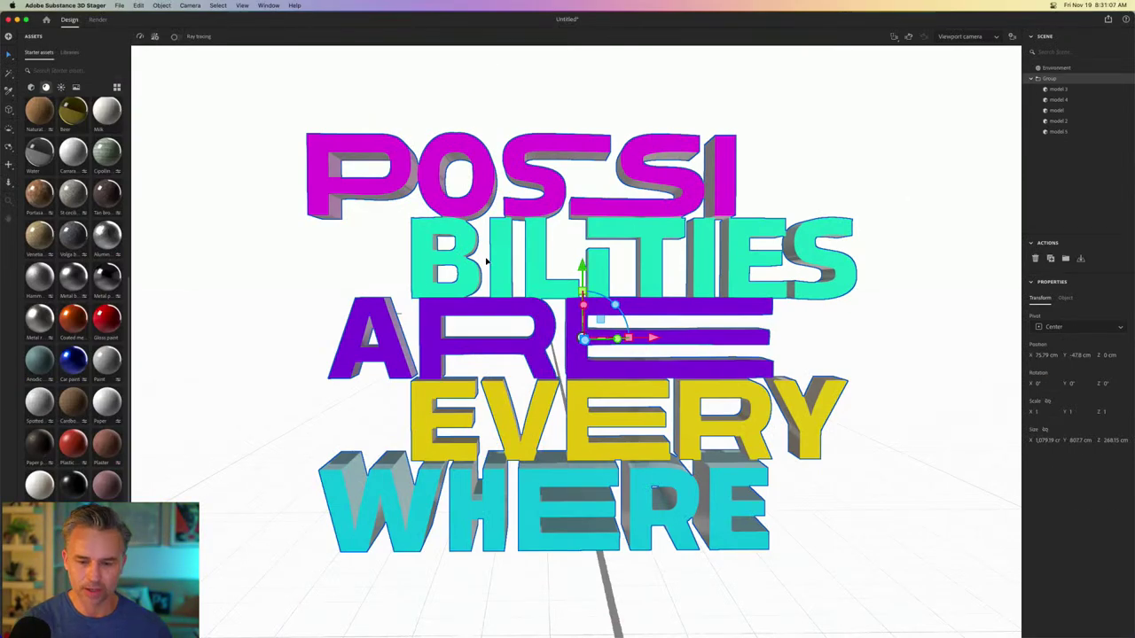
- Rotate the word group to 90° on the X axis to lay it flat, and move it to the ground
click(312, 280)
drag(312, 298, 225, 311)
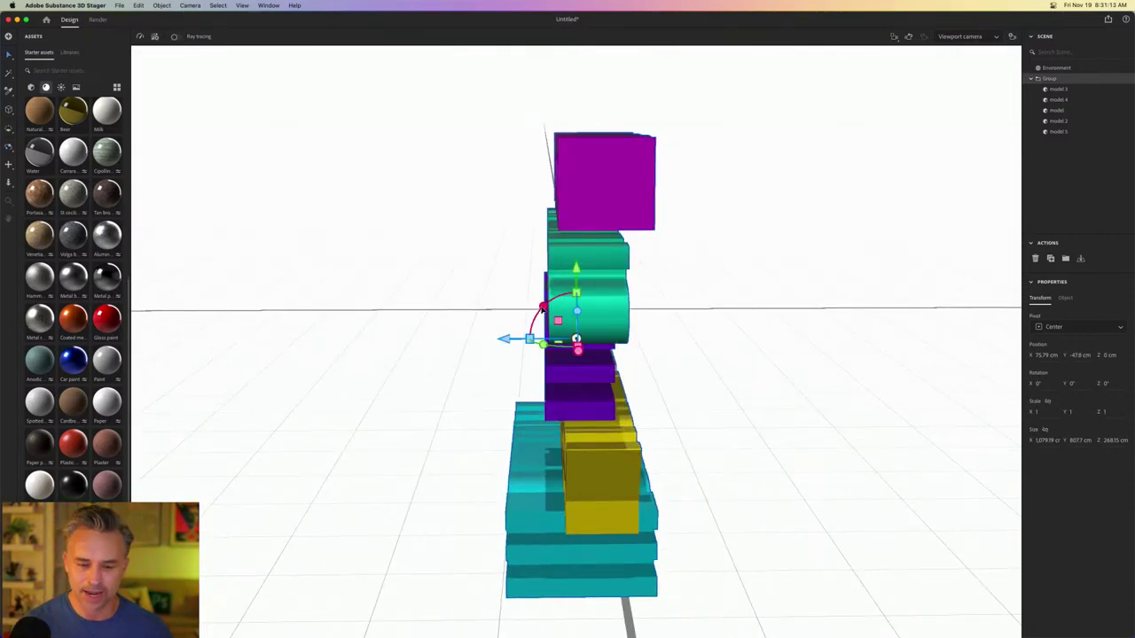
drag(542, 307, 628, 291)
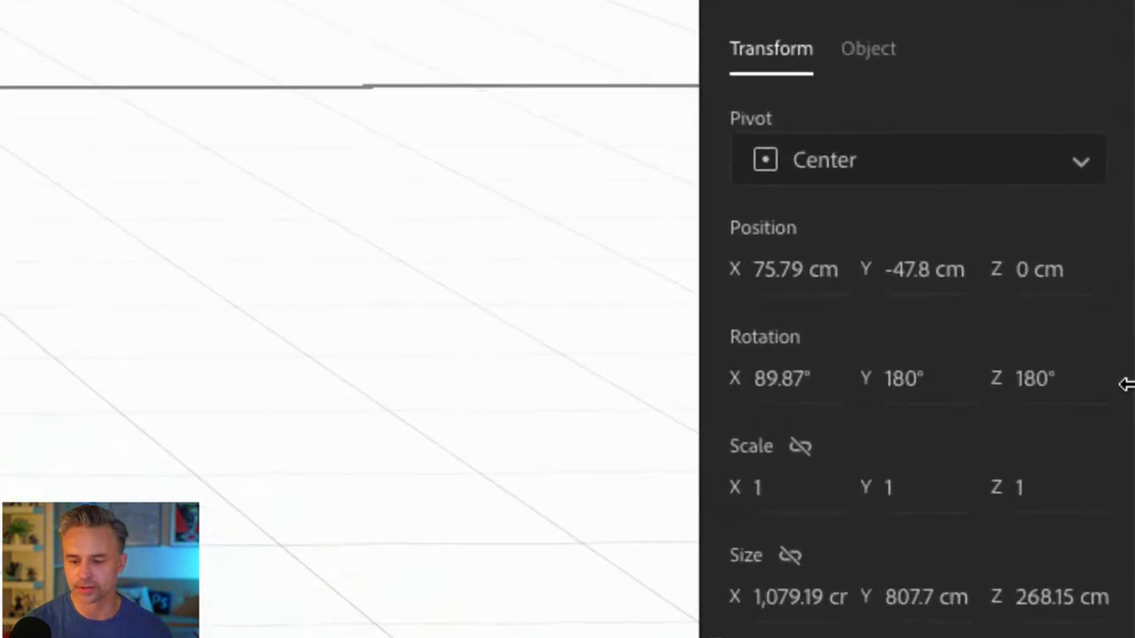
click(780, 384)
text(90)
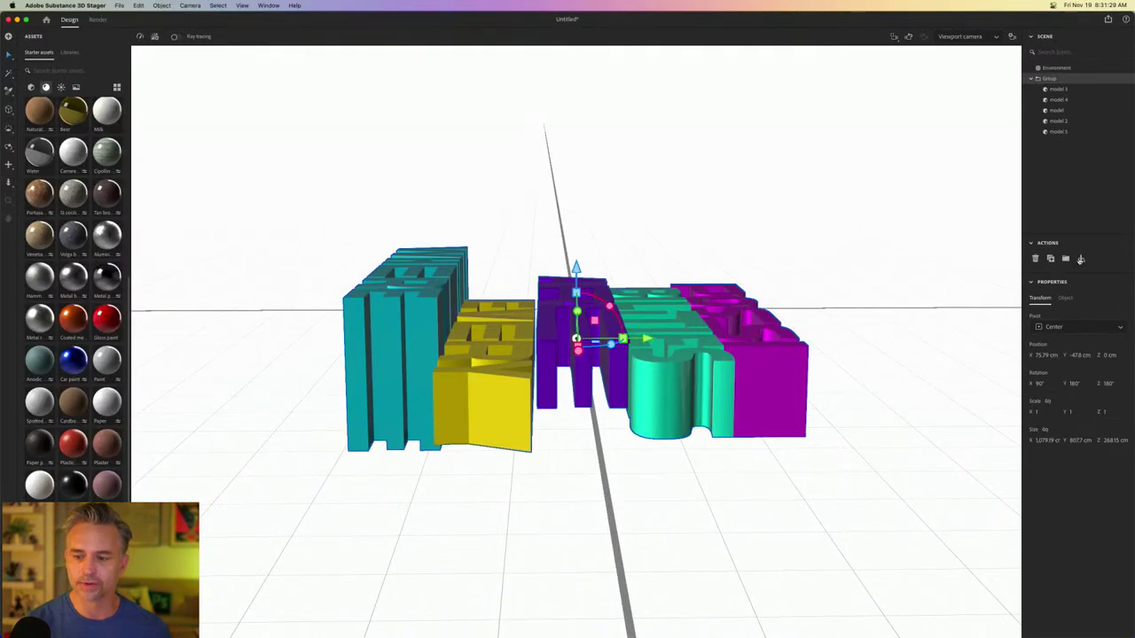
click(1080, 259)
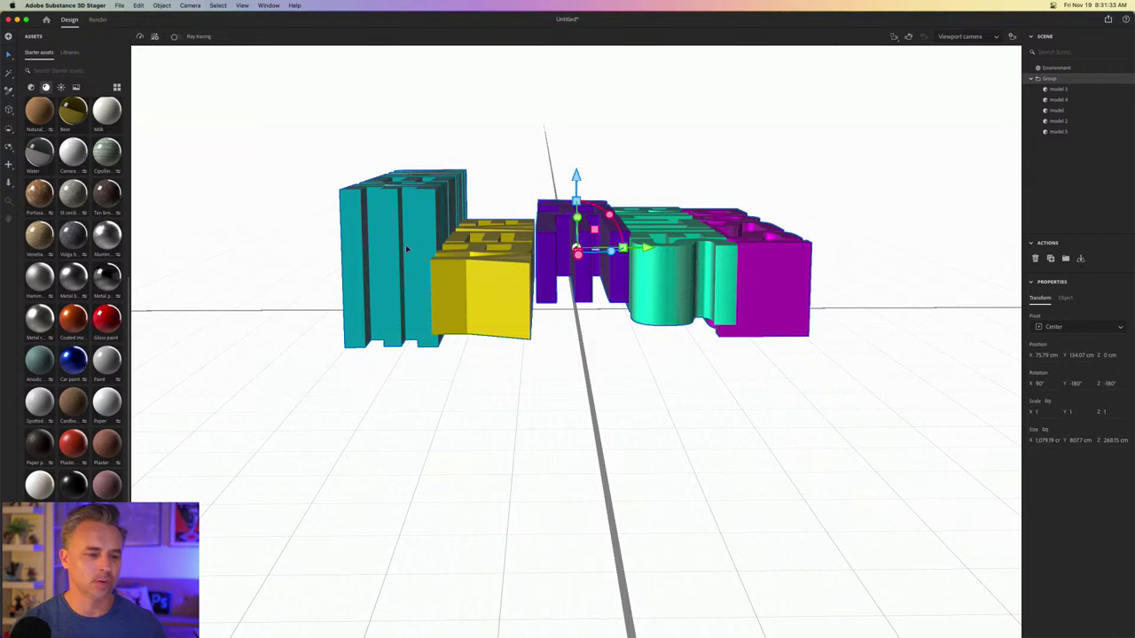
- Deselect the group and add a Plane from the basic shapes to the scene
click(176, 91)
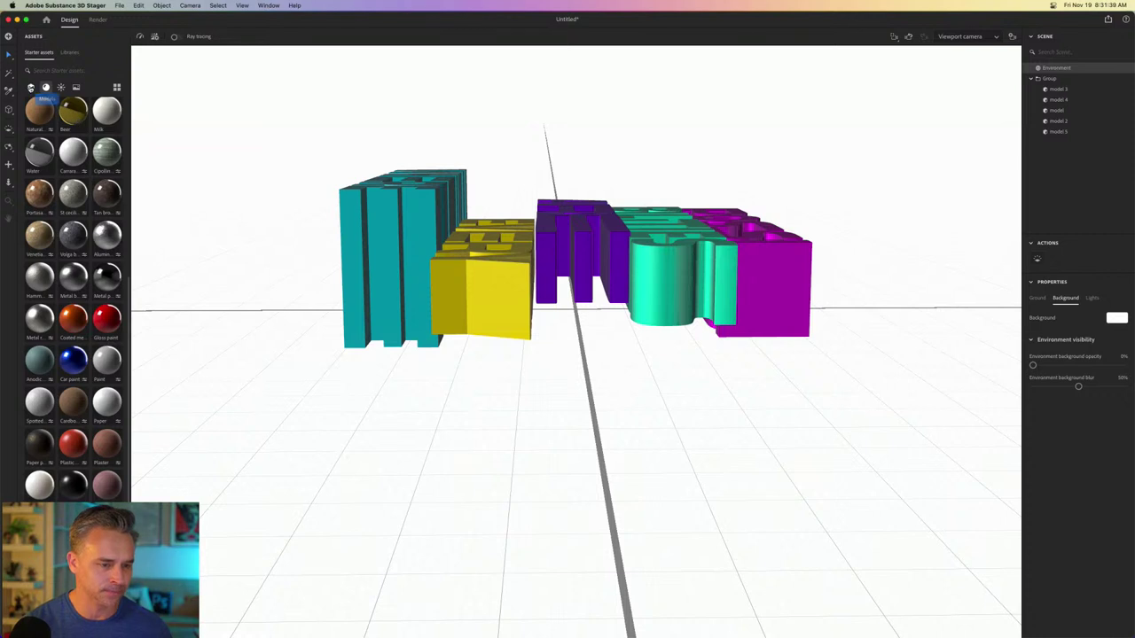
click(30, 88)
scroll(56, 173, up, 10)
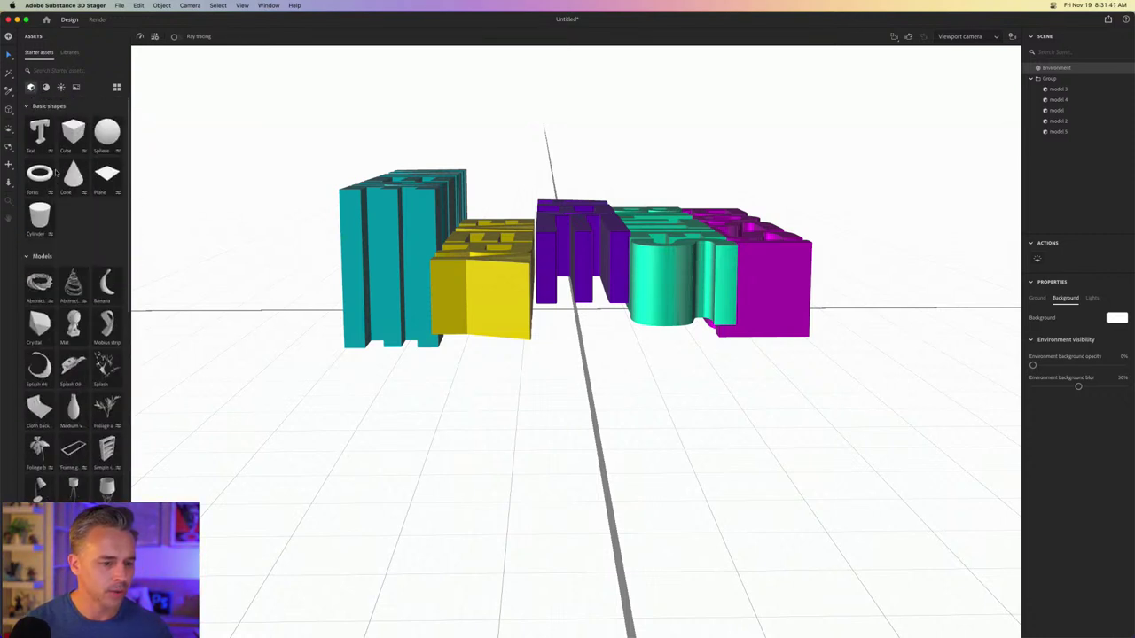
drag(104, 175, 610, 360)
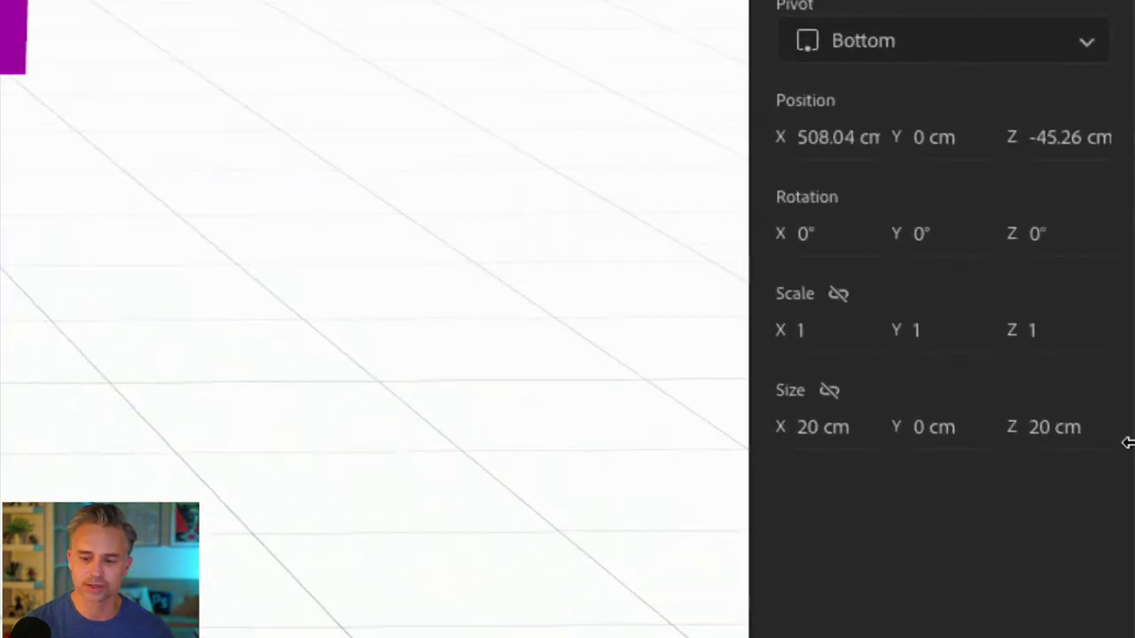
- Set the plane's size to 200 cm on the X and Z axes
click(807, 429)
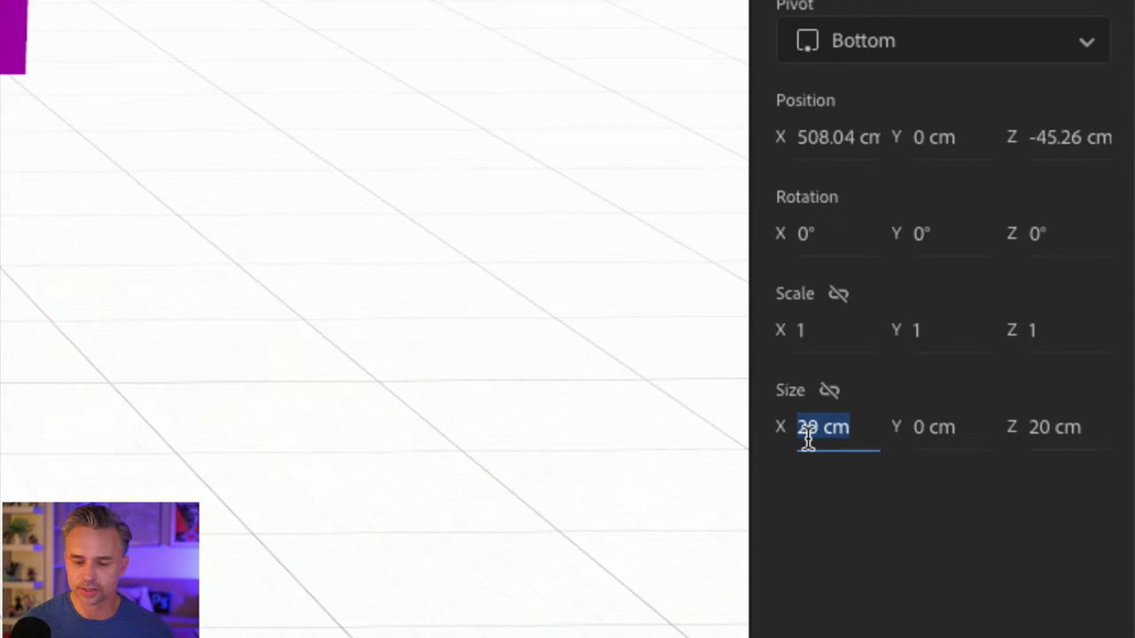
click(807, 429)
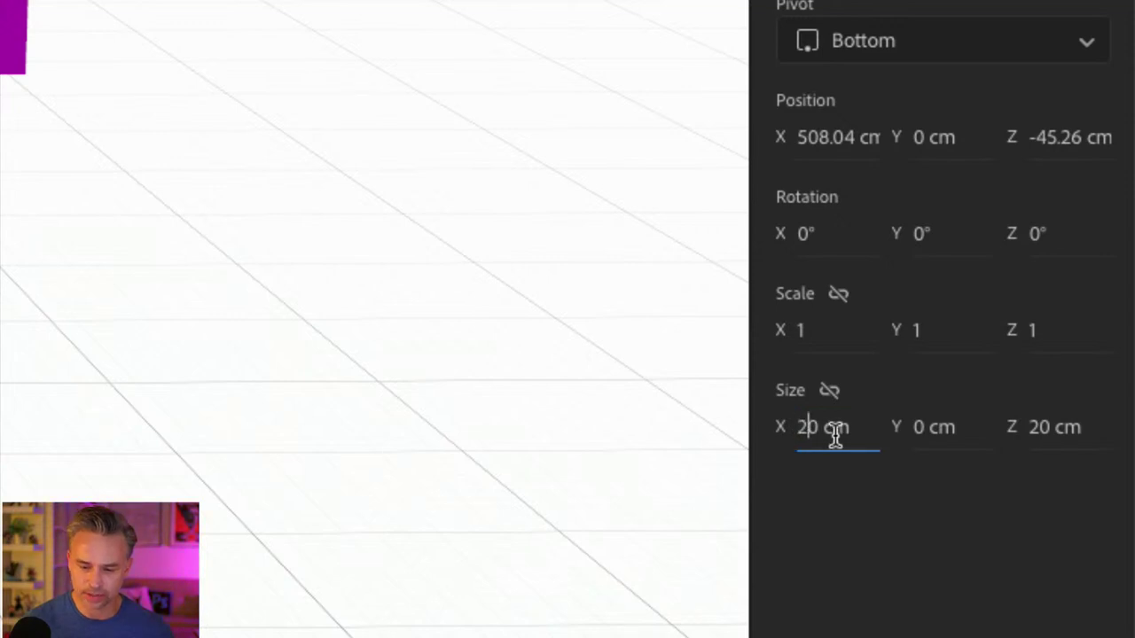
text(0)
click(1037, 430)
click(1039, 428)
text(0)
key(Return)
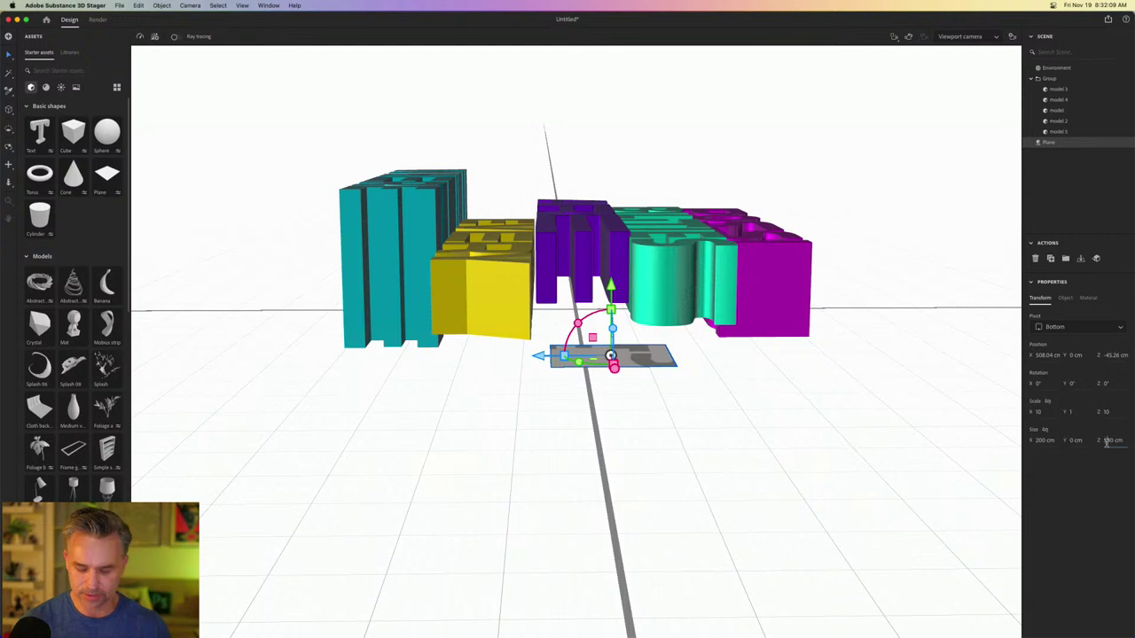
- Enlarge the plane to 5,000 cm on the X and Z axes
text(5000)
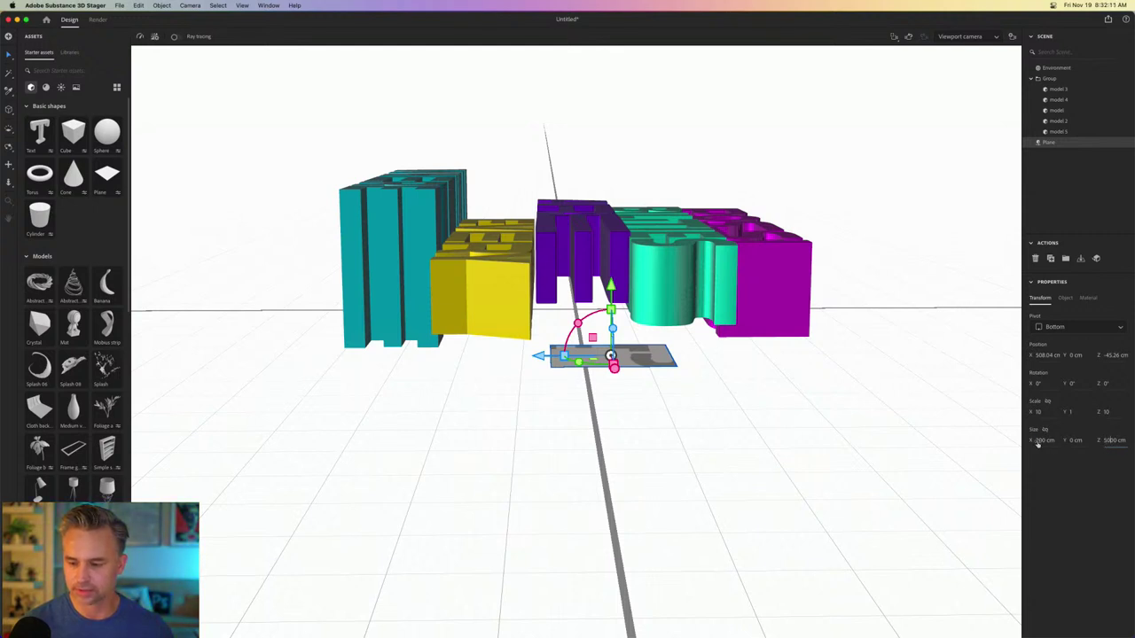
click(1041, 441)
click(1041, 441)
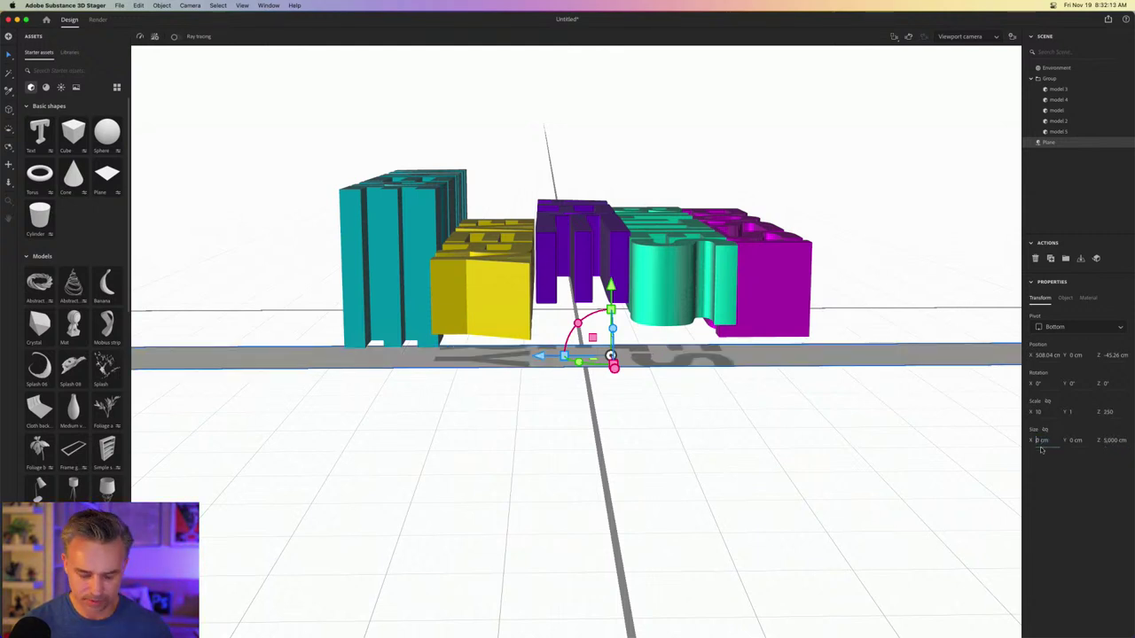
text(5000)
key(Return)
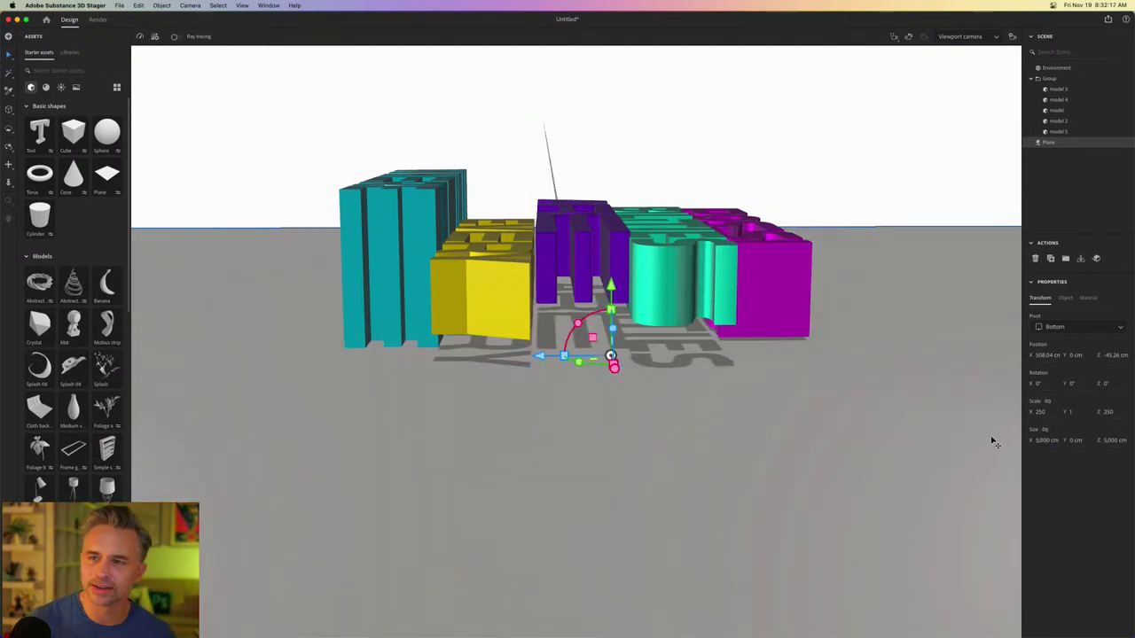
- Deselect the plane and add a camera that looks straight down on the lettering
click(289, 160)
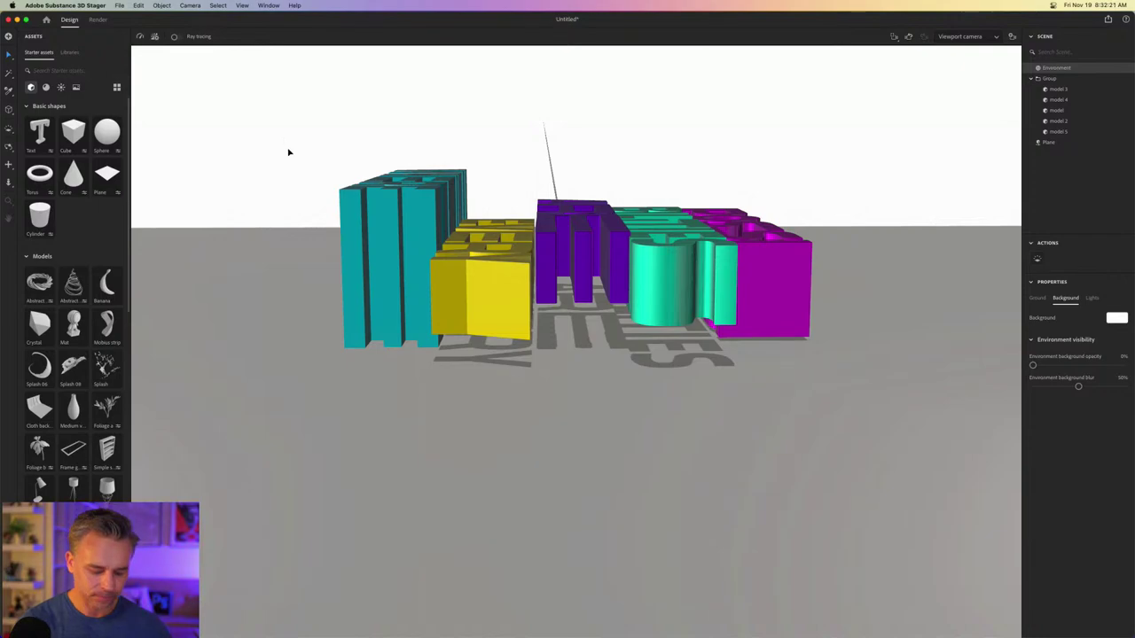
mouse_move(280, 152)
mouse_down()
mouse_move(271, 144)
mouse_move(322, 205)
mouse_move(625, 398)
mouse_move(537, 331)
mouse_move(579, 388)
mouse_move(559, 424)
mouse_move(564, 412)
mouse_up()
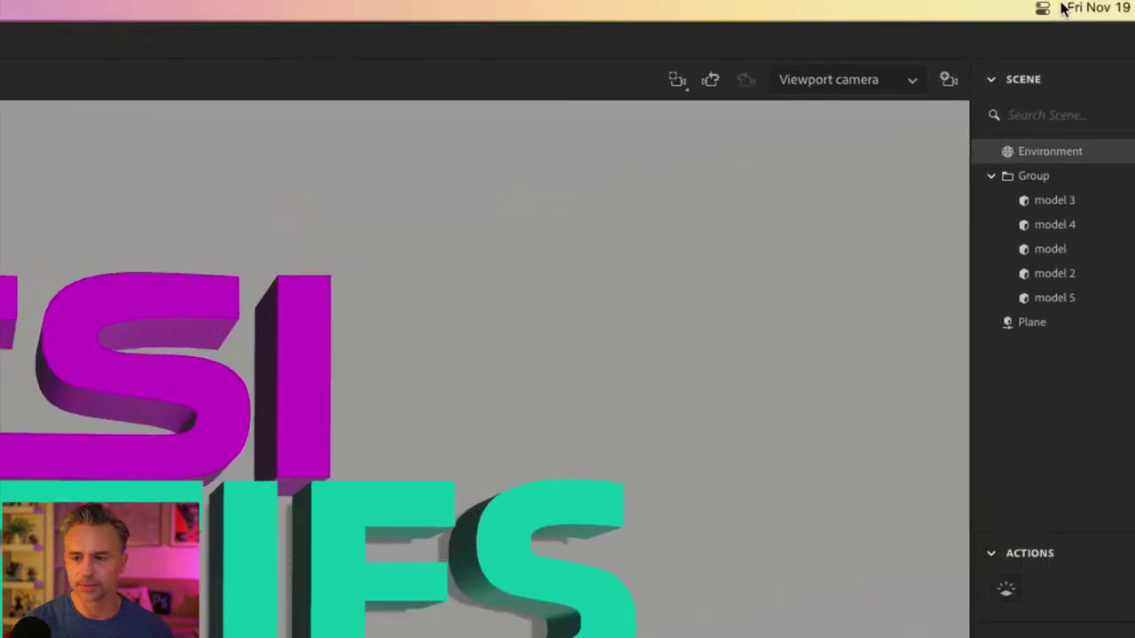
click(1011, 37)
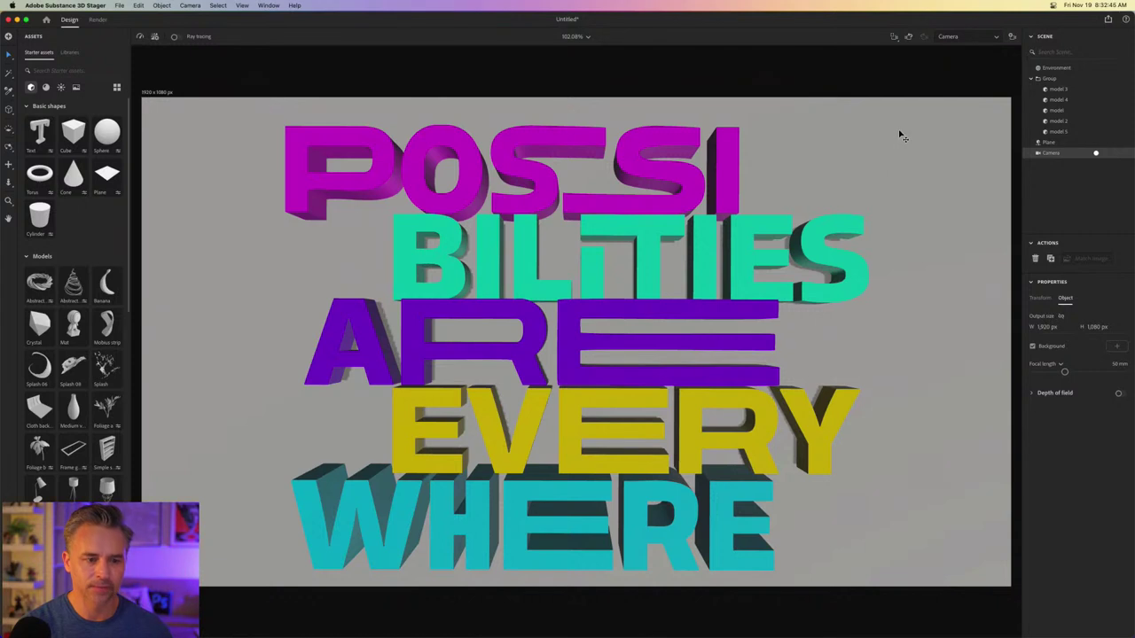
- Look at the words from a low side angle through the Viewport camera, and return to the saved Camera
click(995, 39)
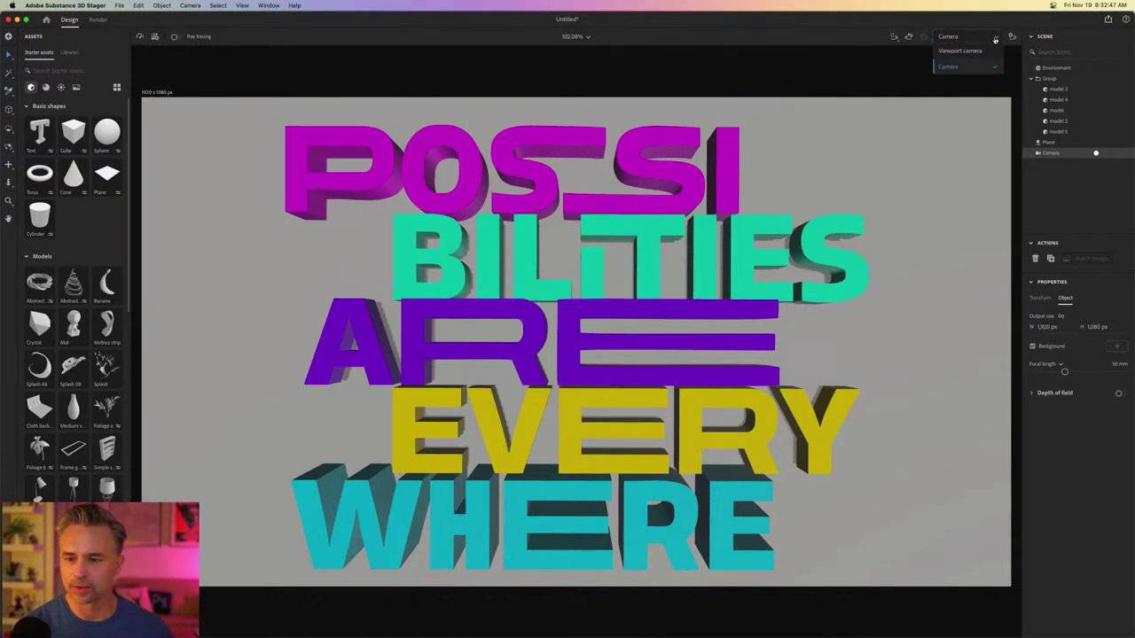
click(946, 53)
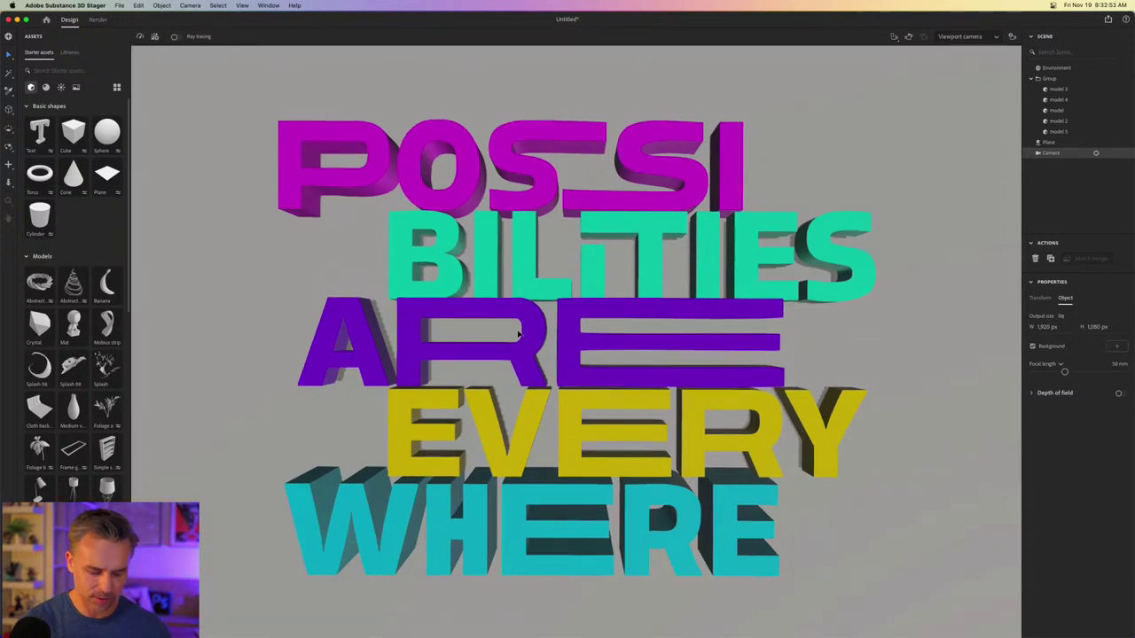
middle_drag(556, 341, 270, 75)
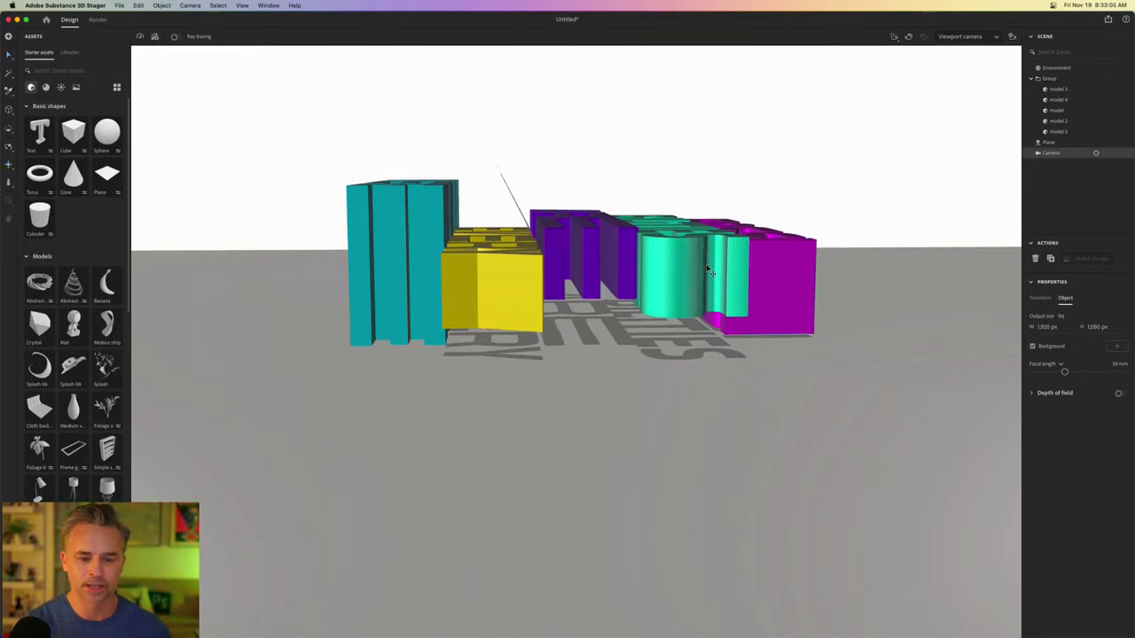
click(992, 37)
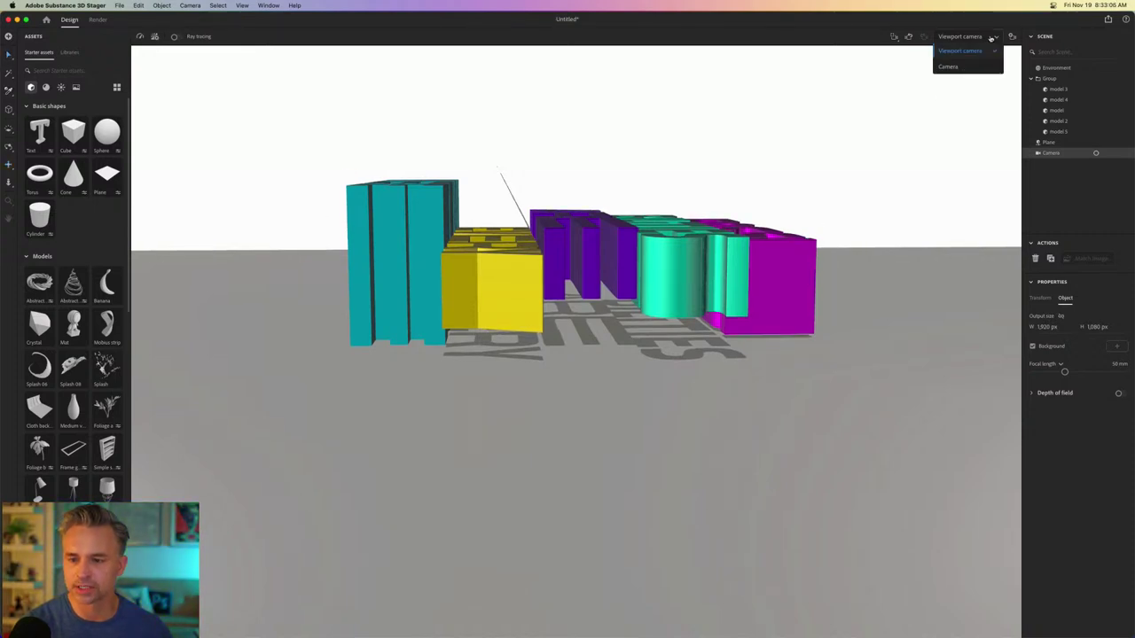
click(946, 67)
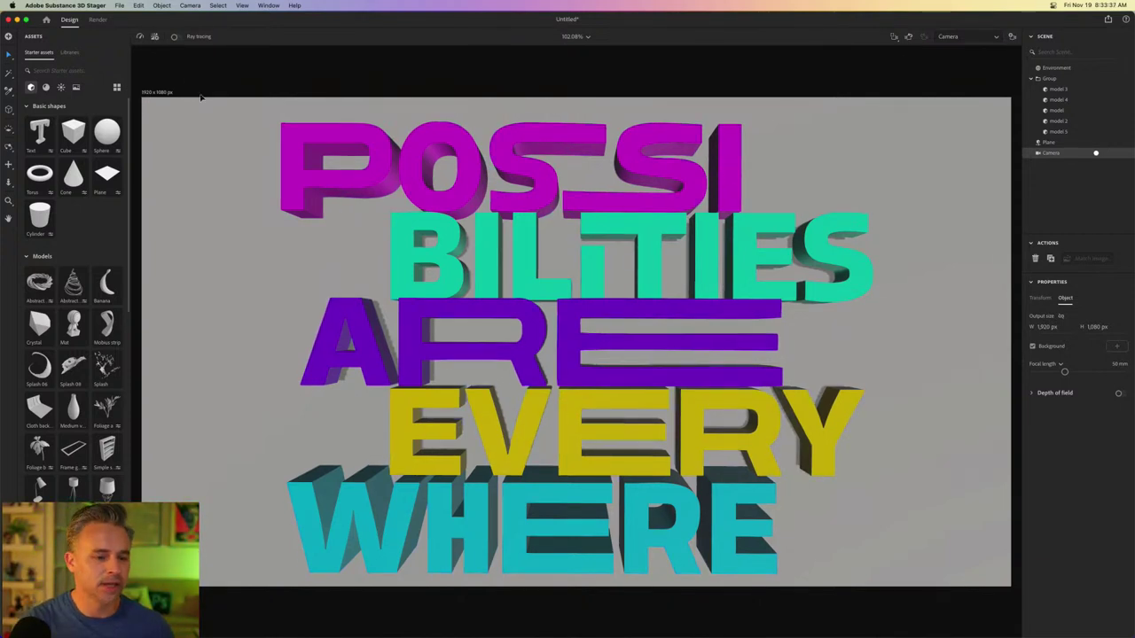
- Set the camera's output size to 1,080 px wide by 1,350 px high, and deselect the camera
click(149, 92)
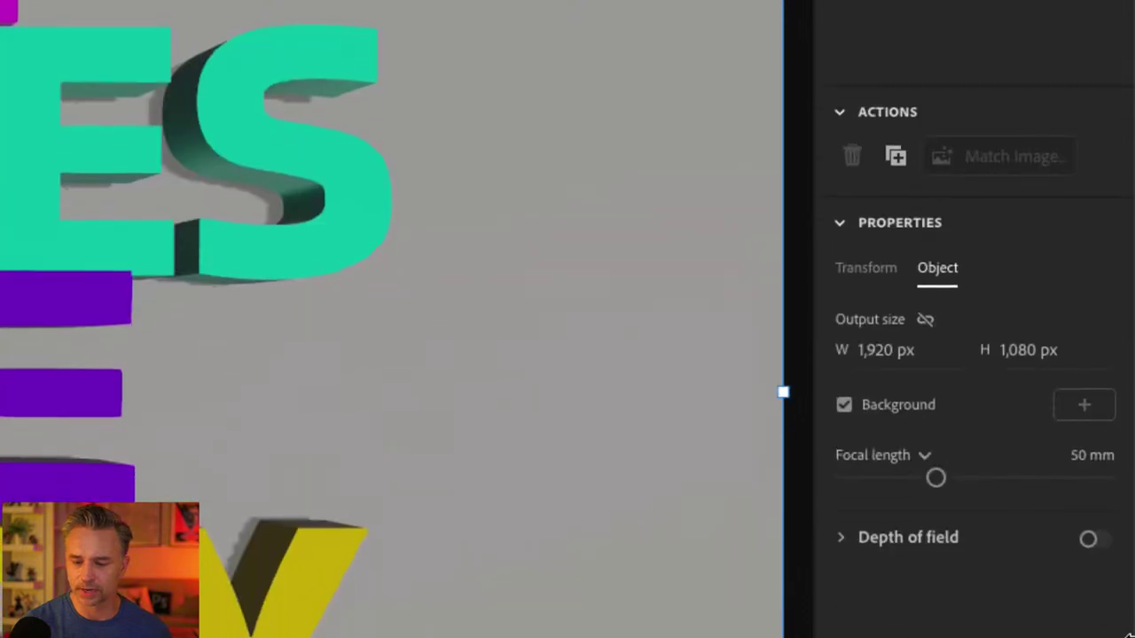
click(884, 357)
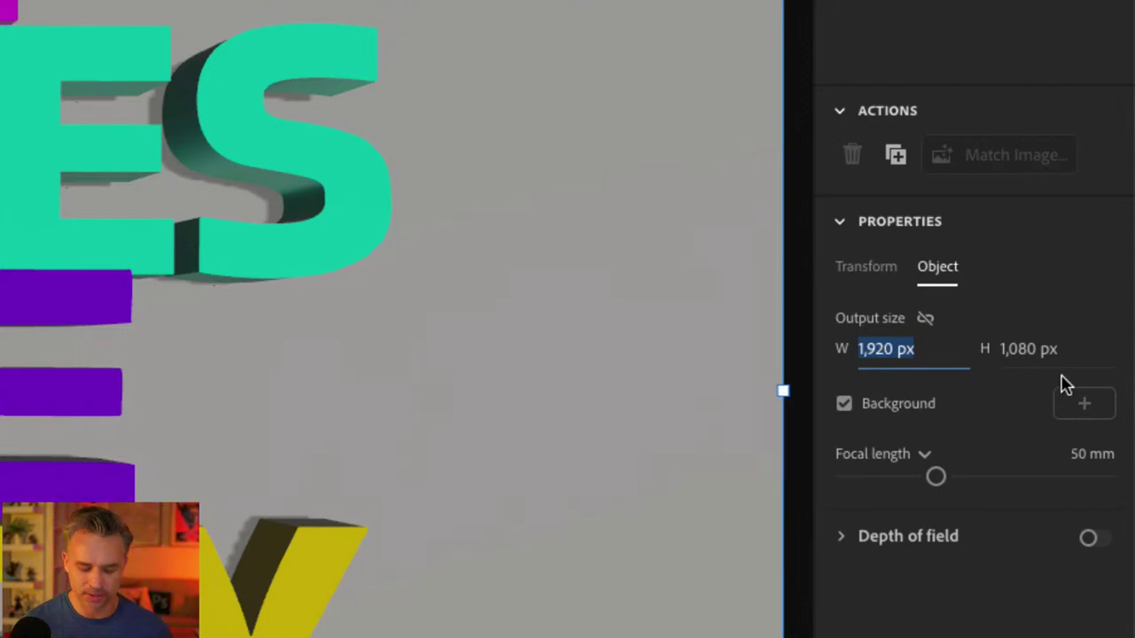
text(1,080)
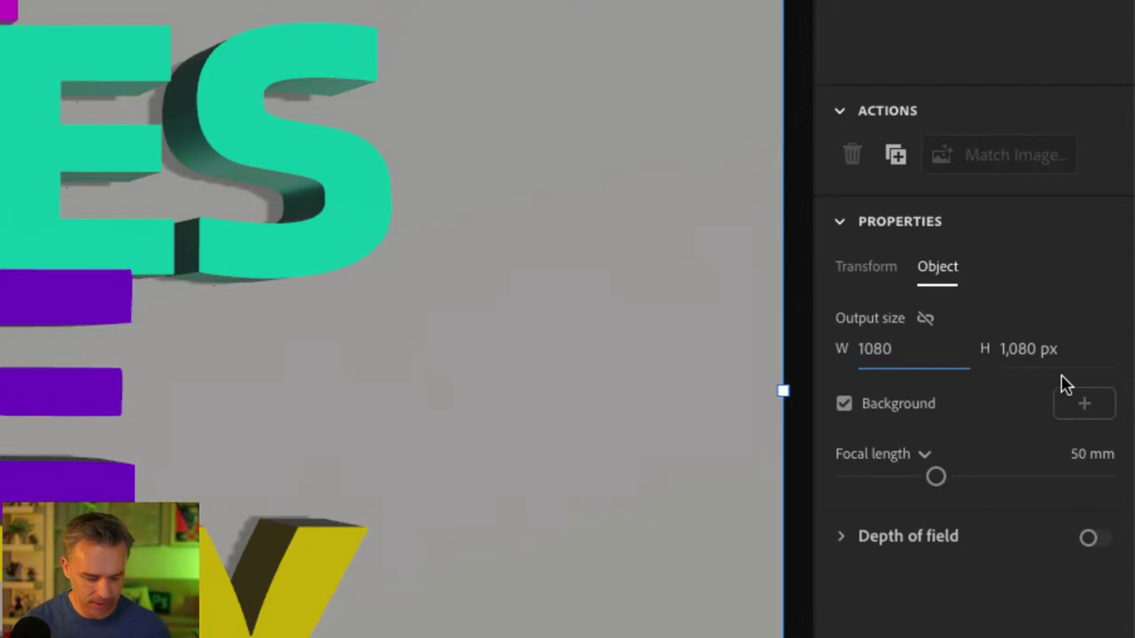
key(Tab)
text(1350)
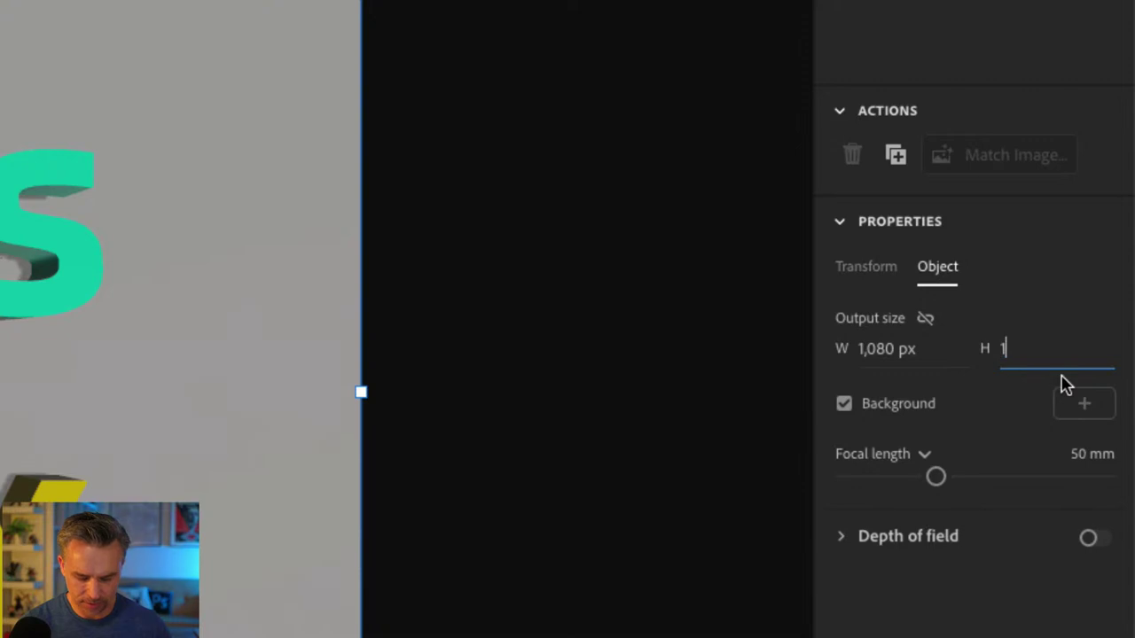
key(Return)
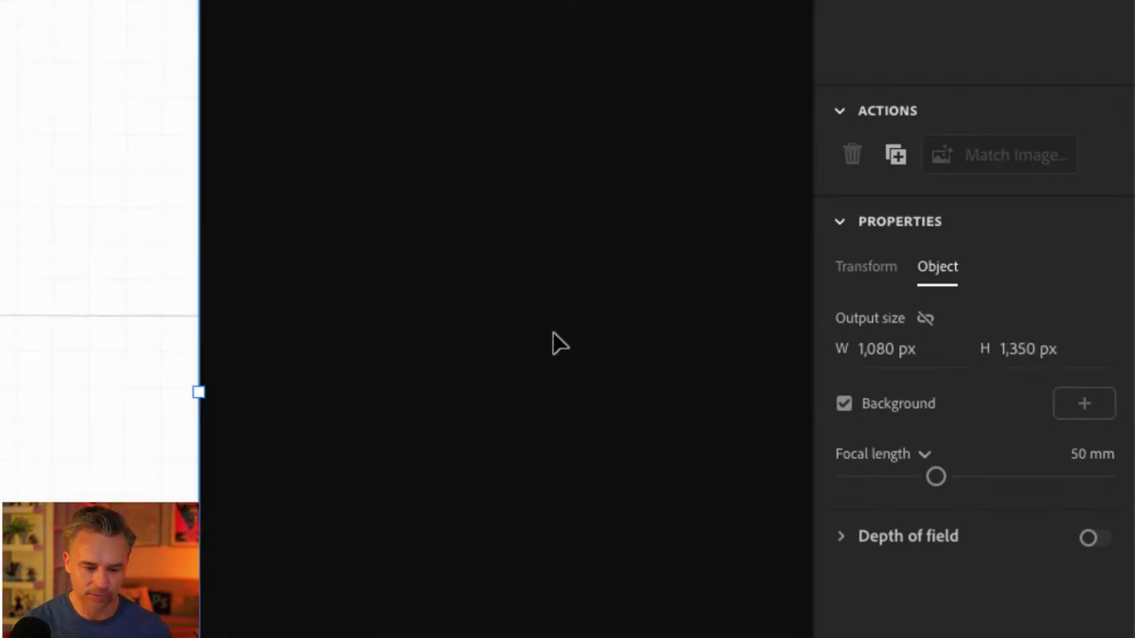
click(552, 344)
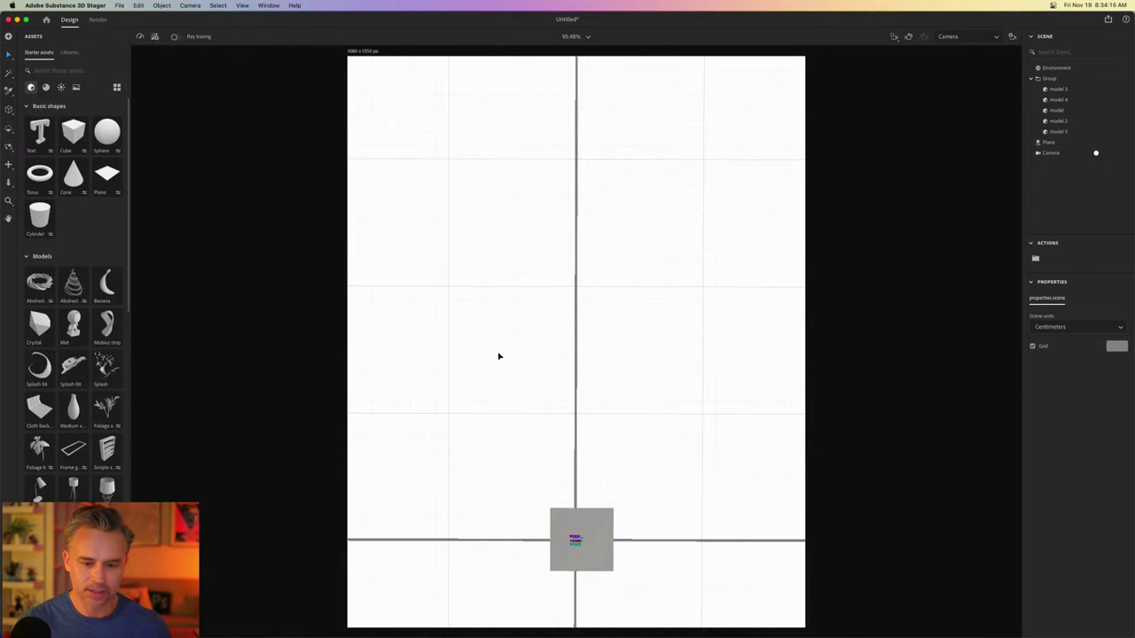
- Select the group of words and frame it in the camera view
click(506, 377)
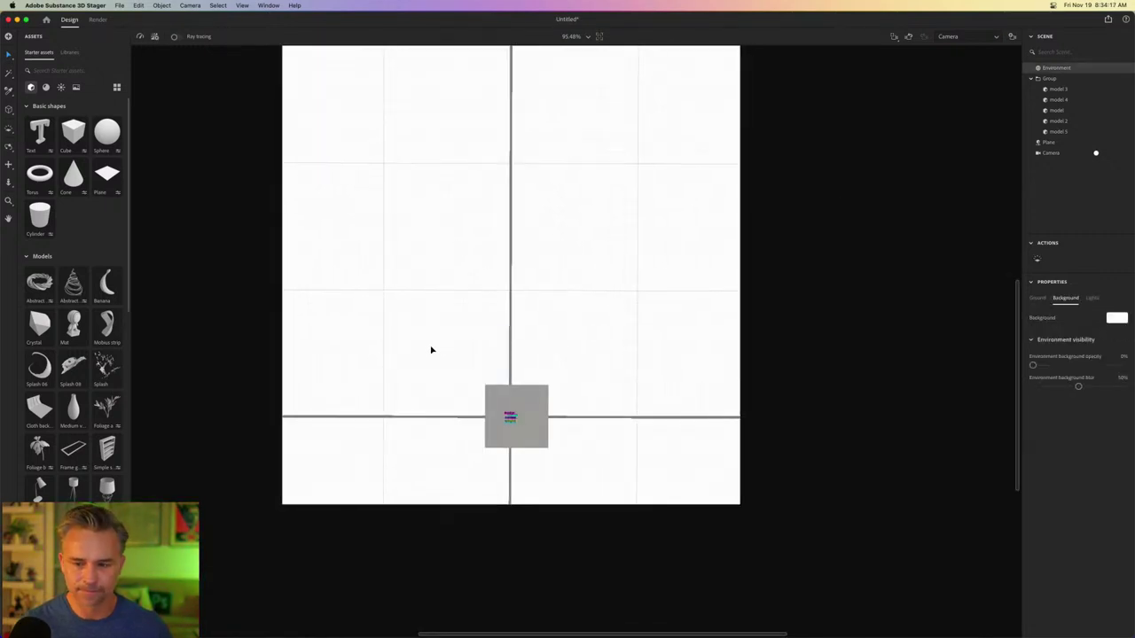
click(1044, 79)
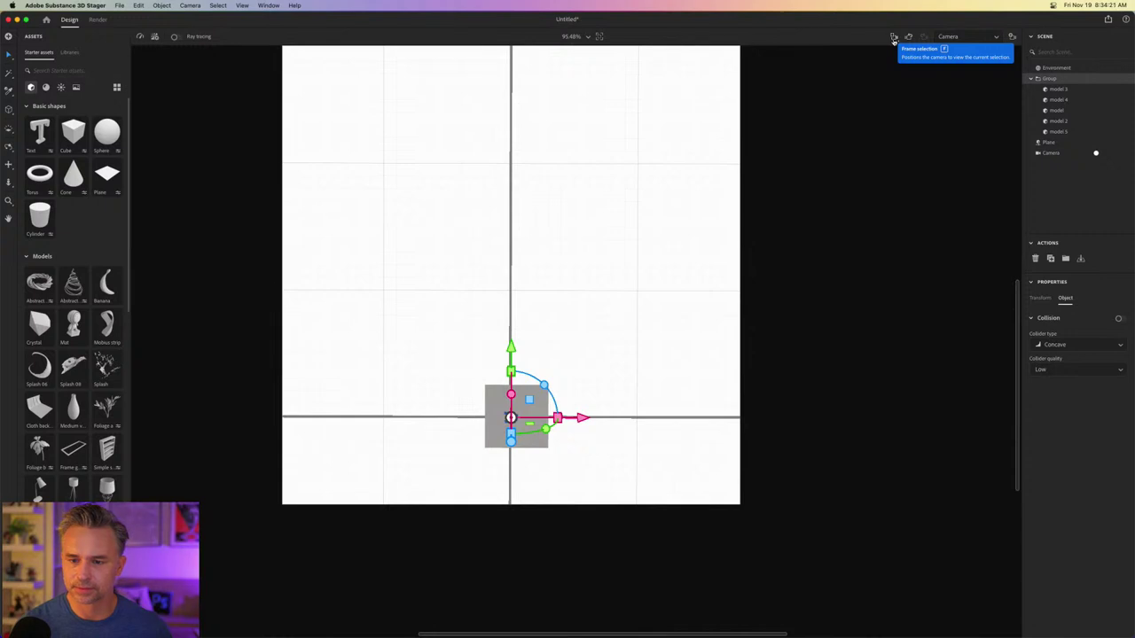
click(893, 37)
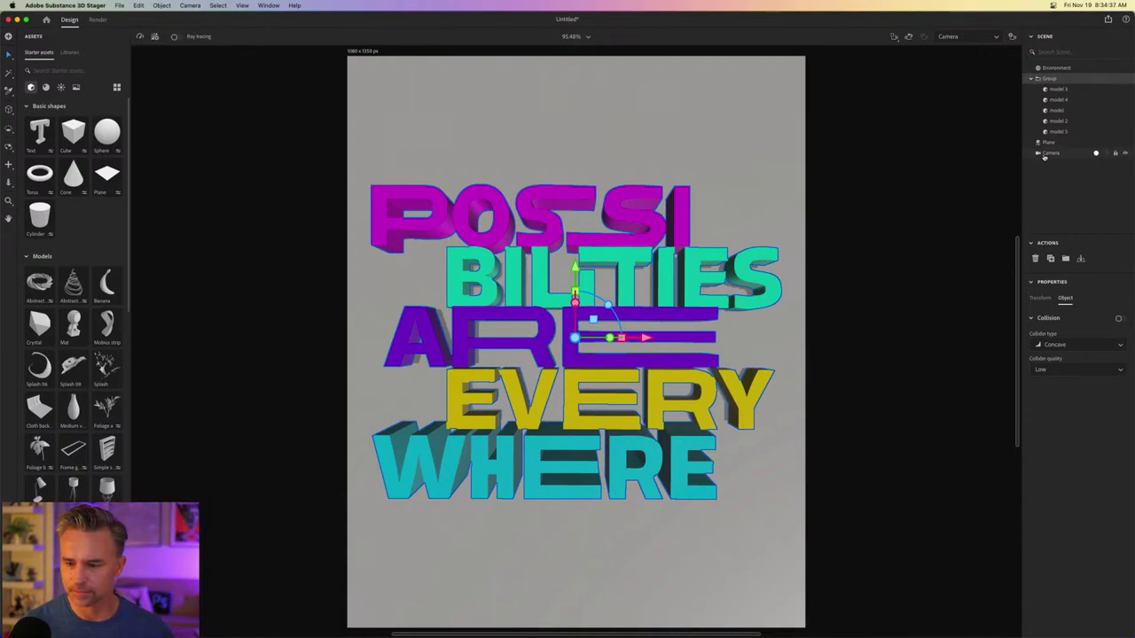
- Change the camera's output height to 1,080 px for a square format
click(1048, 153)
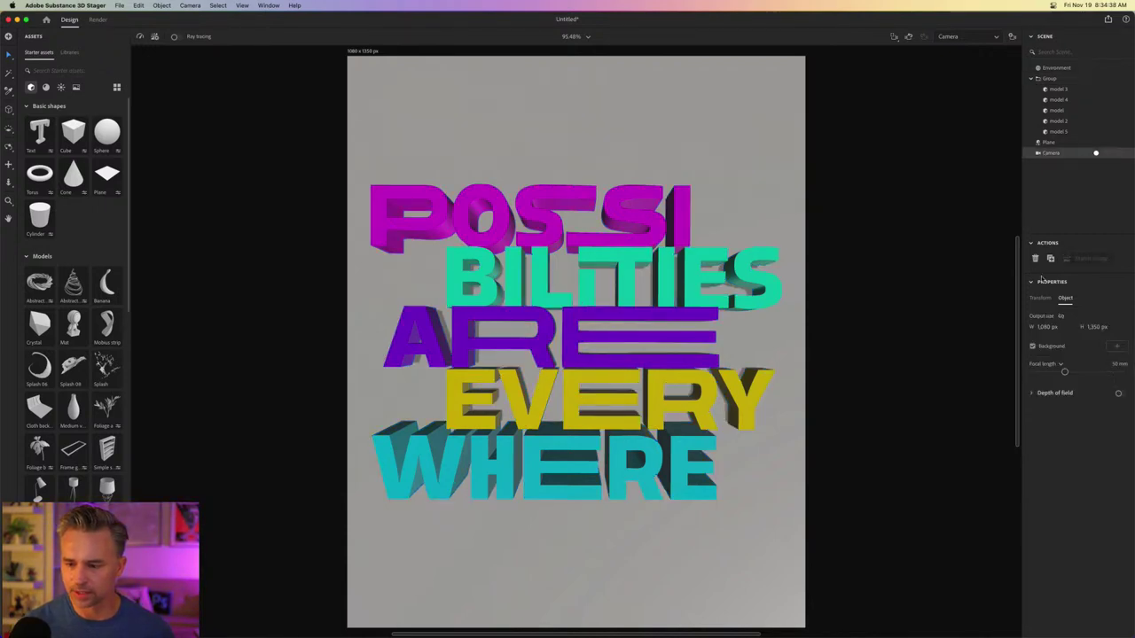
click(1097, 327)
text(1080)
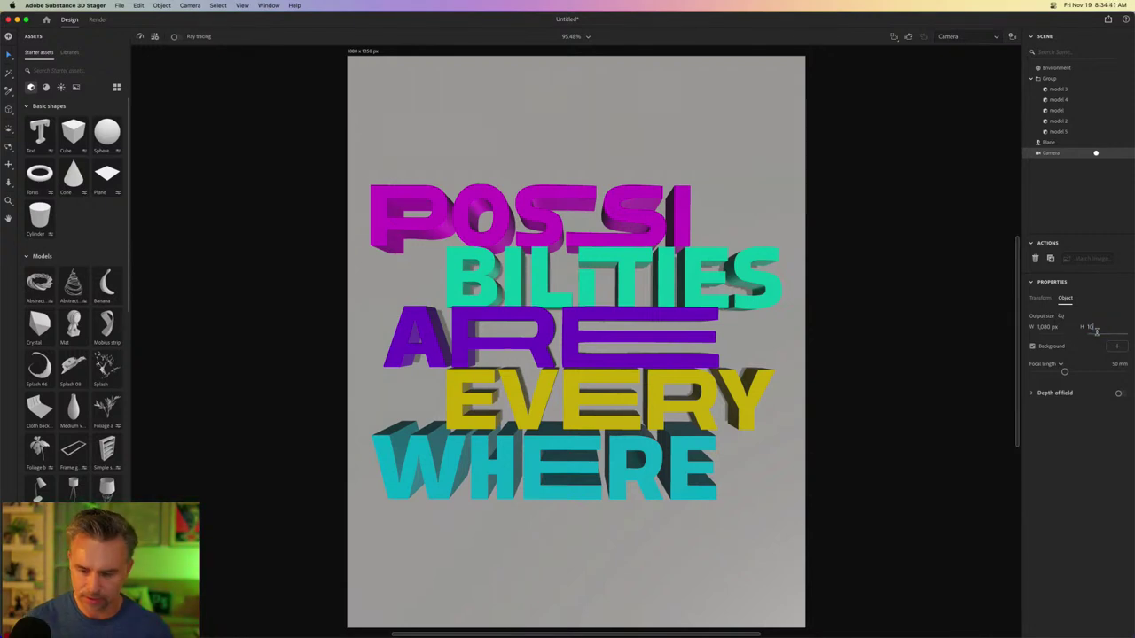
key(Return)
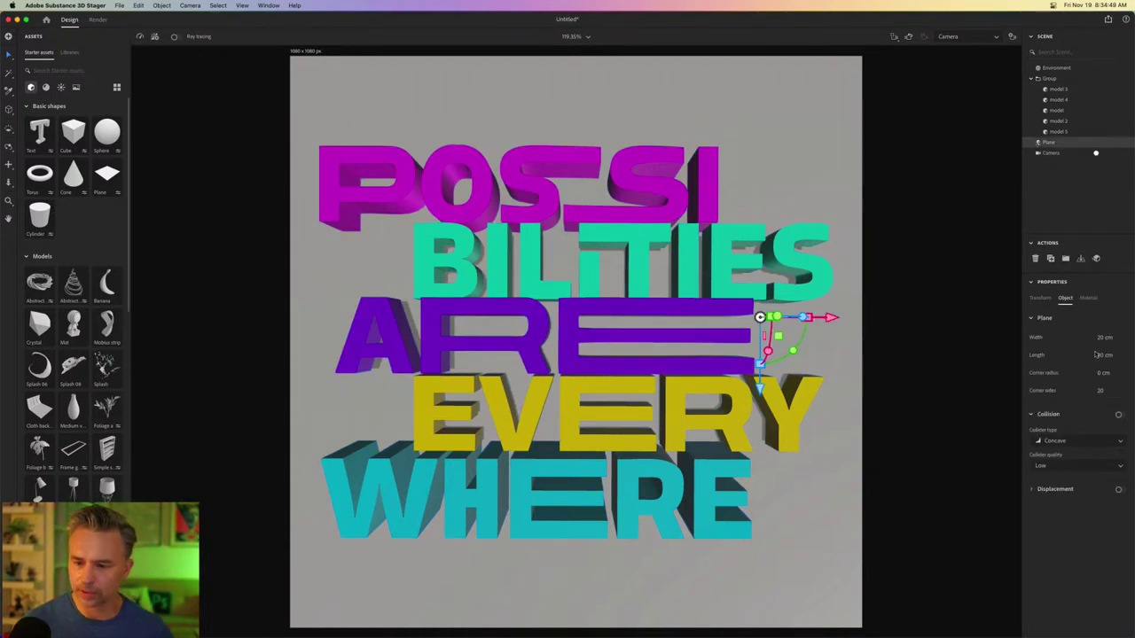
- Set the base color of the plane's default material to pure white (RGB 255, 255, 255)
click(1087, 299)
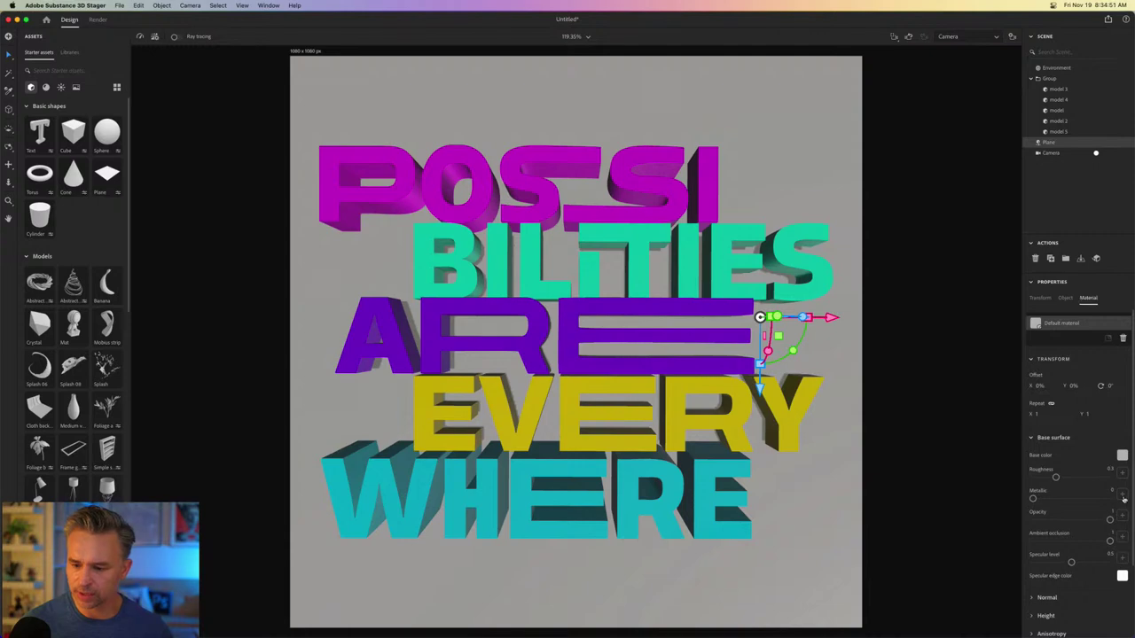
click(1121, 456)
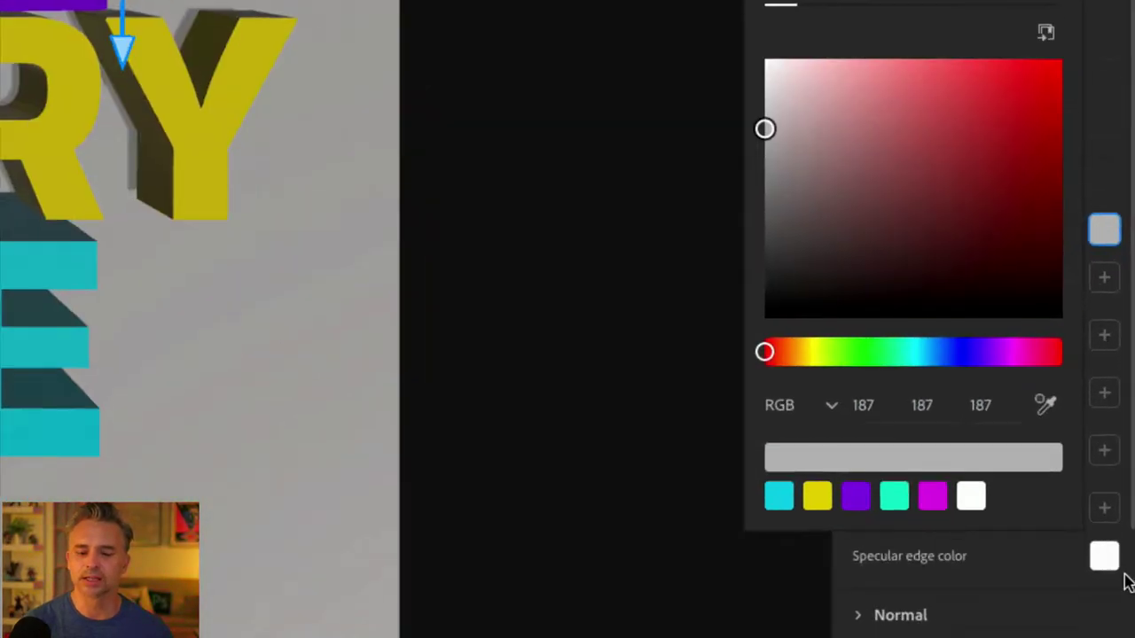
drag(771, 126, 764, 58)
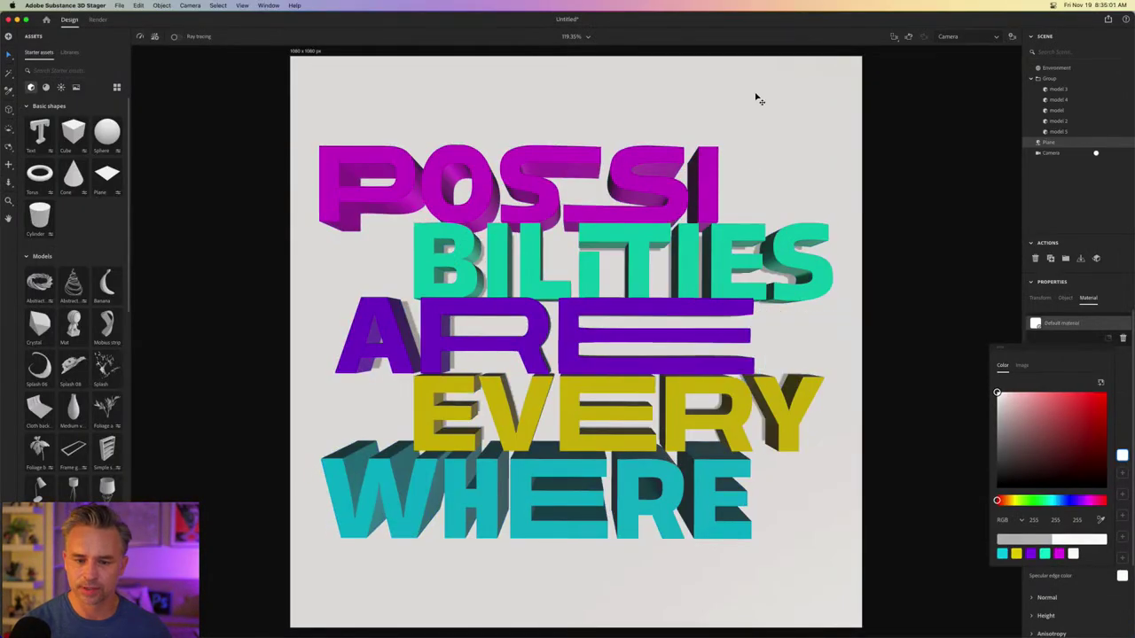
click(759, 93)
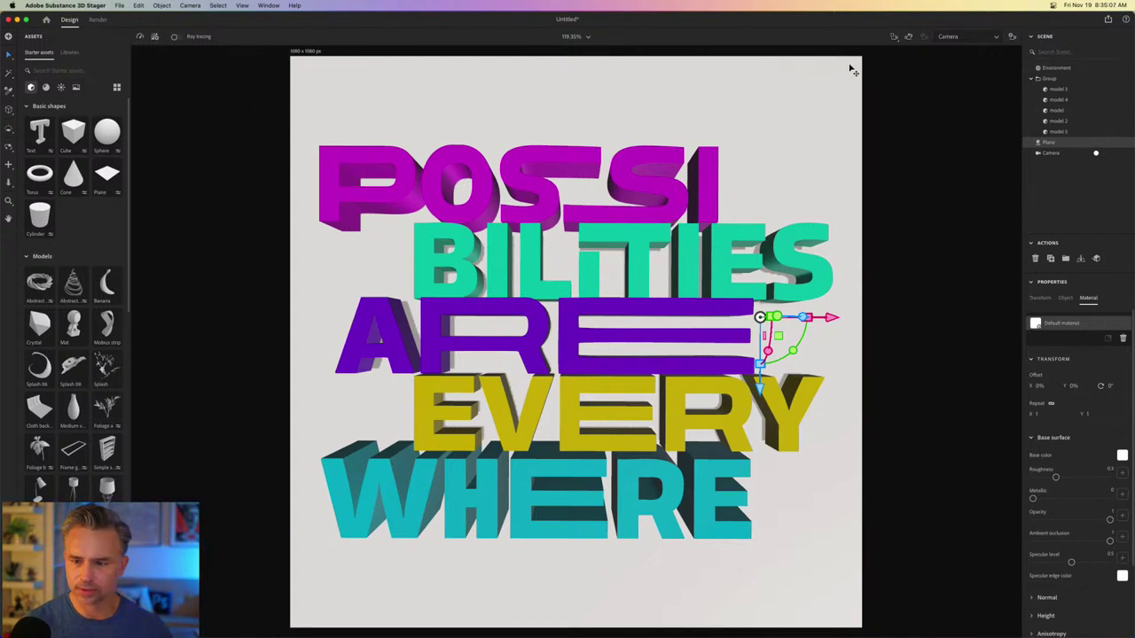
- Turn on ray tracing and rotate the environment light to about -166°
click(176, 36)
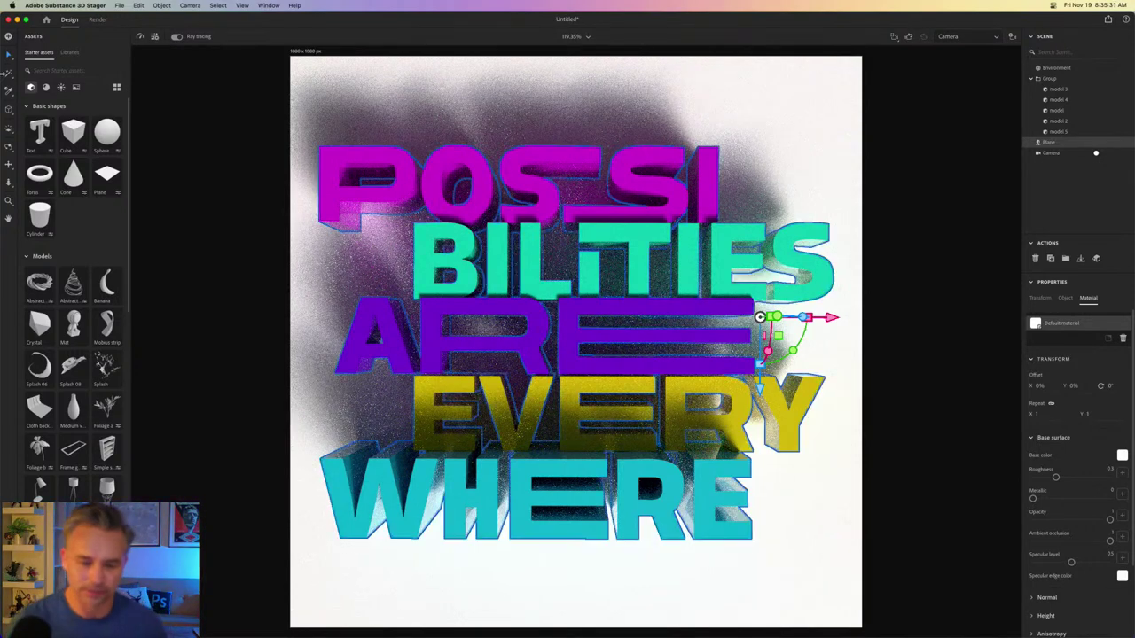
click(1052, 69)
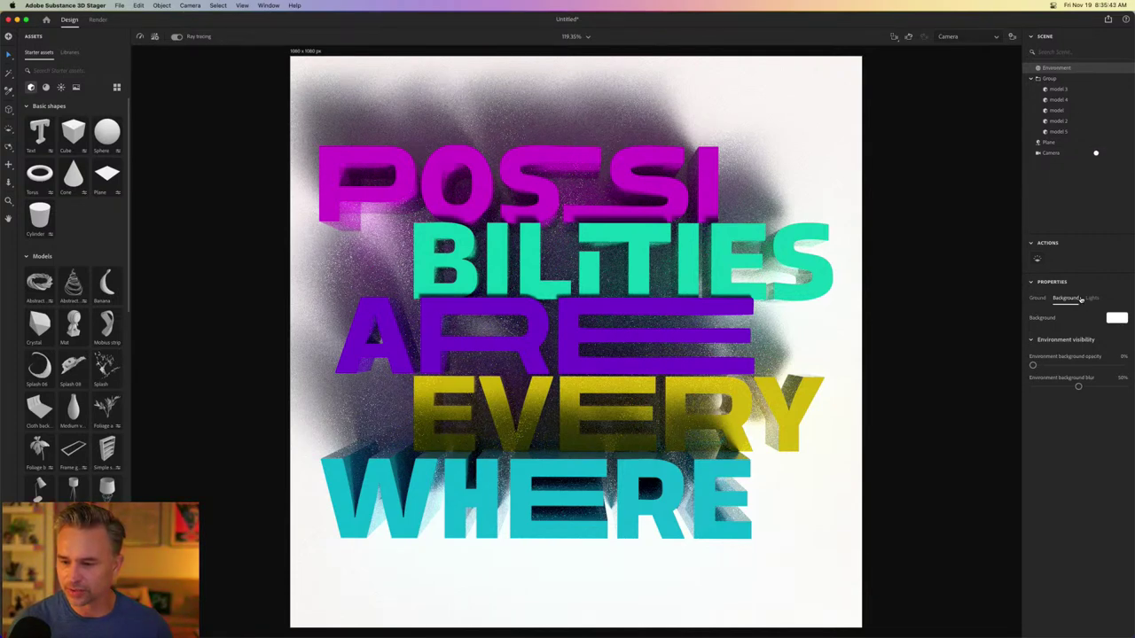
click(1092, 297)
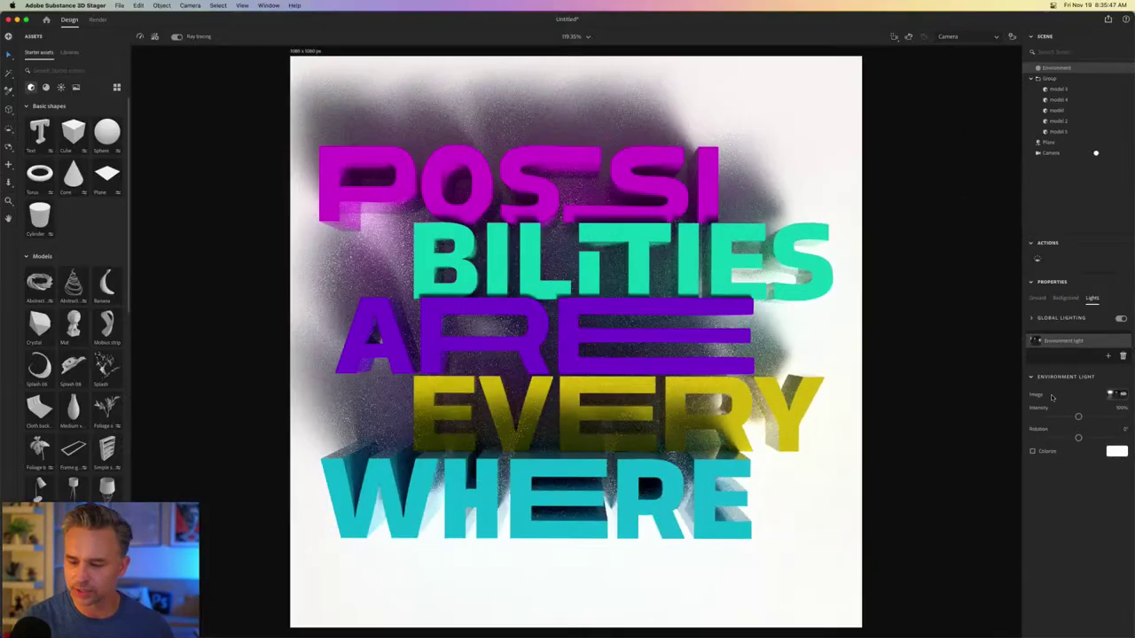
drag(1079, 438, 1090, 437)
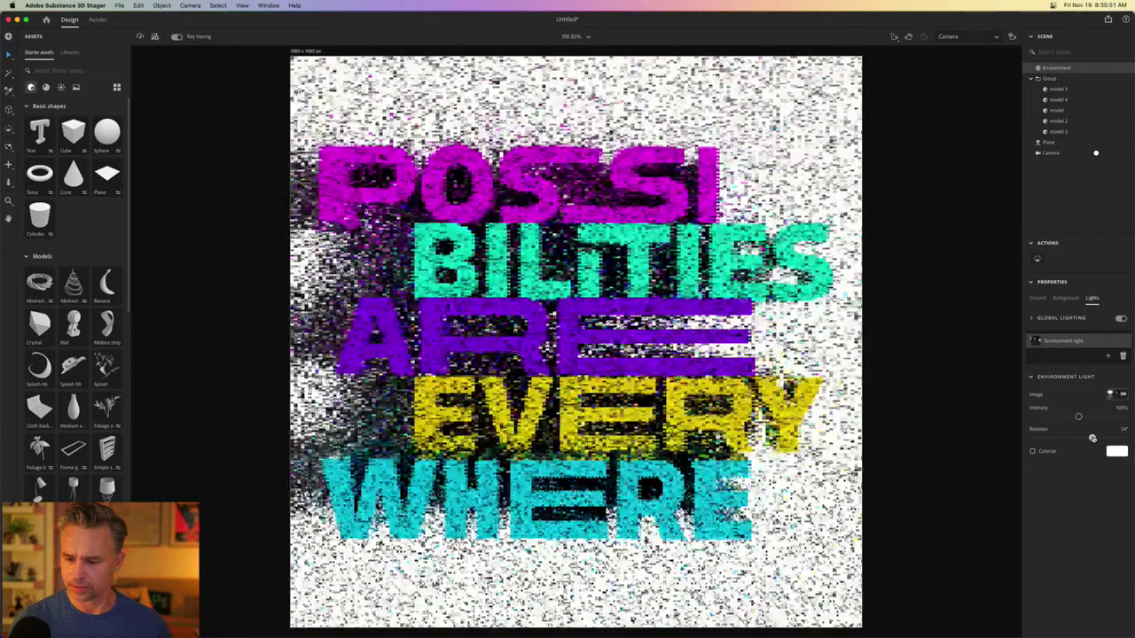
drag(1091, 438, 1035, 437)
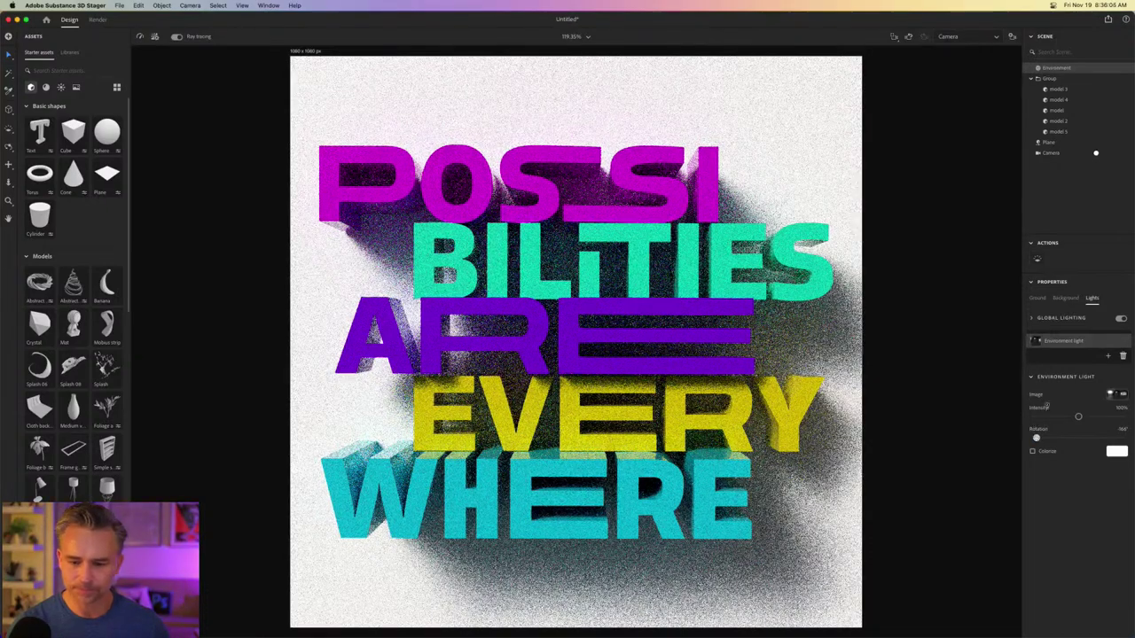
- Rotate the environment light to about 170° and look through the starter light assets
click(1123, 438)
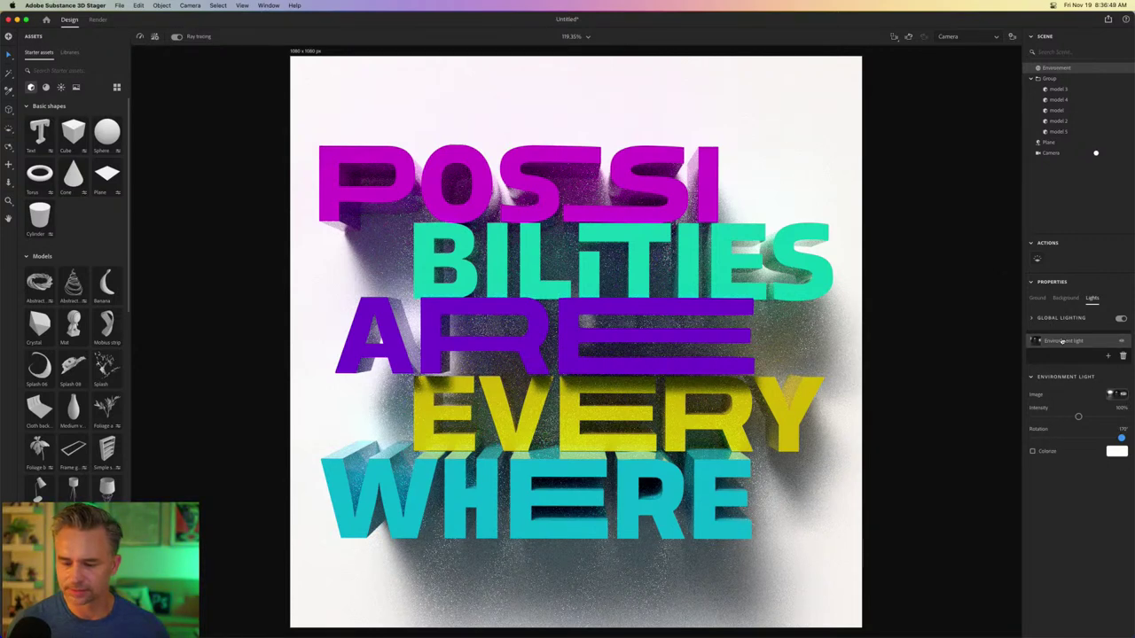
click(62, 88)
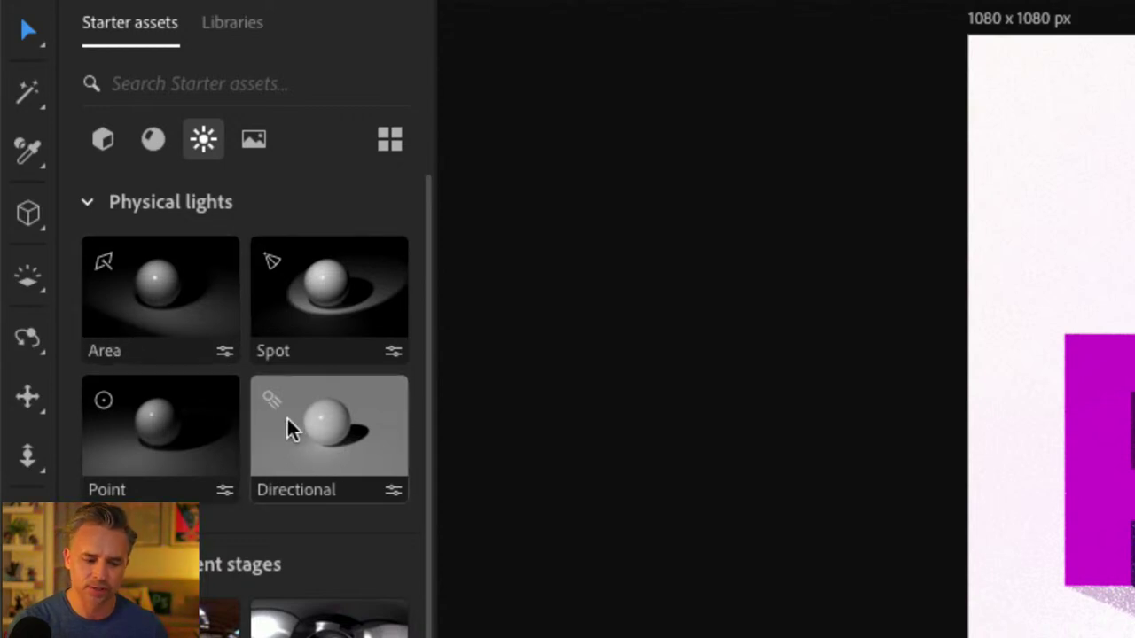
scroll(286, 416, down, 10)
scroll(285, 420, up, 10)
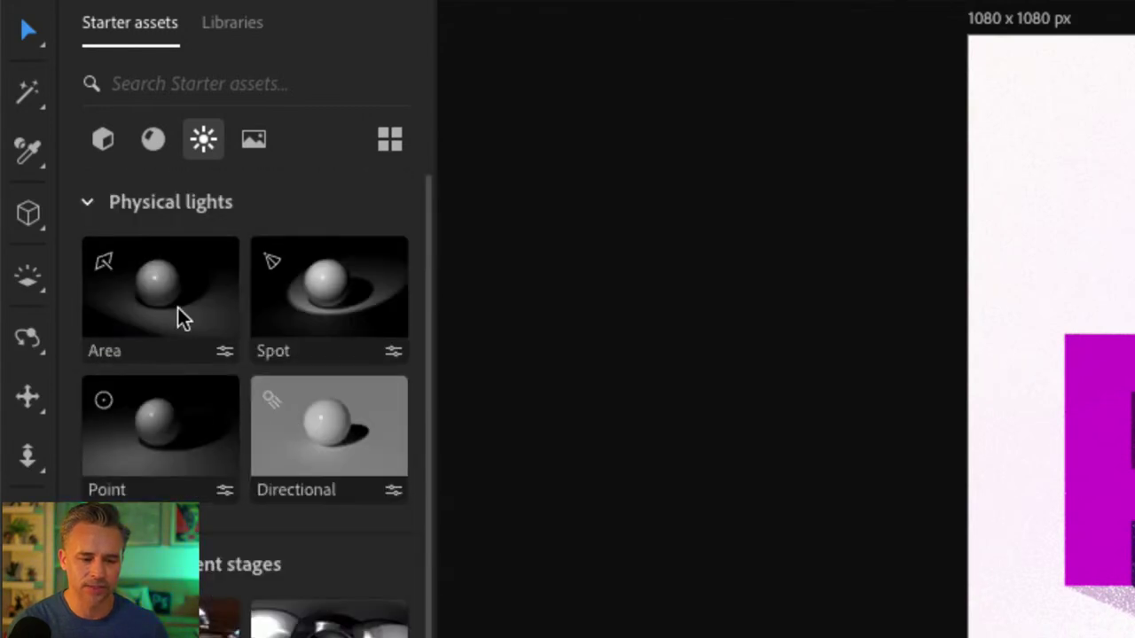
scroll(177, 308, down, 10)
scroll(177, 307, up, 10)
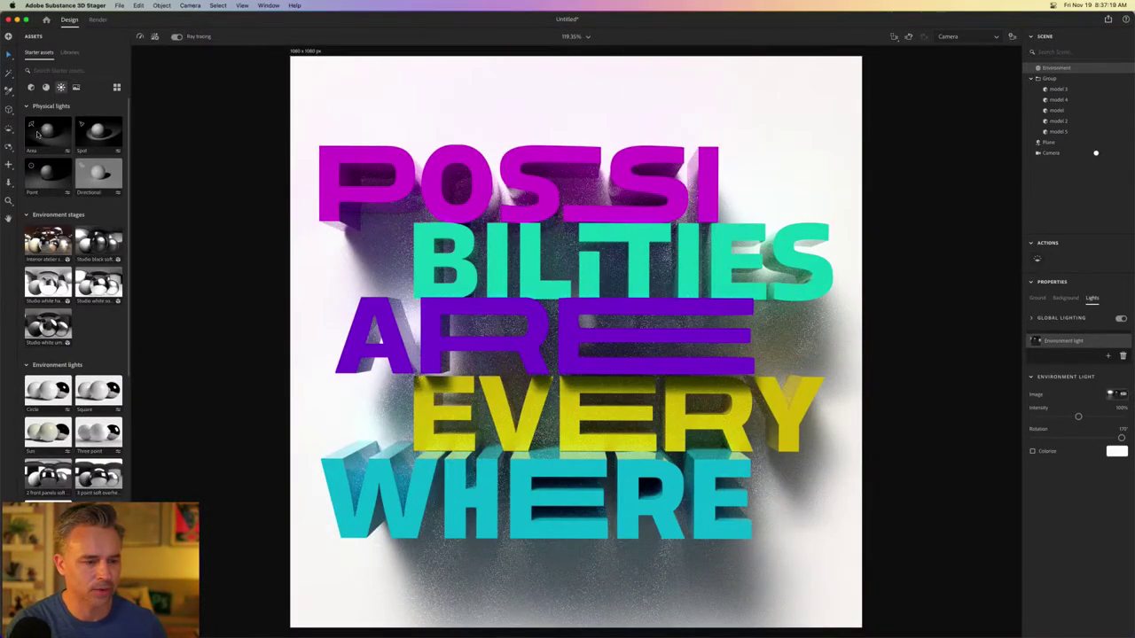
- Add one area light beside the end of the lower words and a second area light above the start of "POSSI"
drag(37, 133, 521, 117)
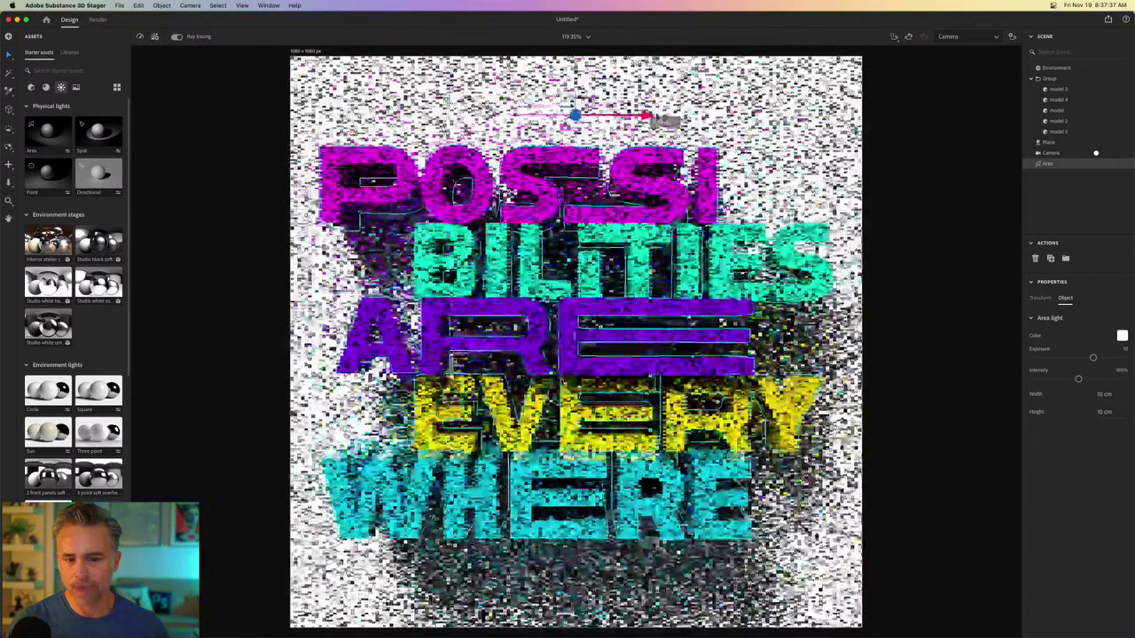
drag(644, 119, 889, 122)
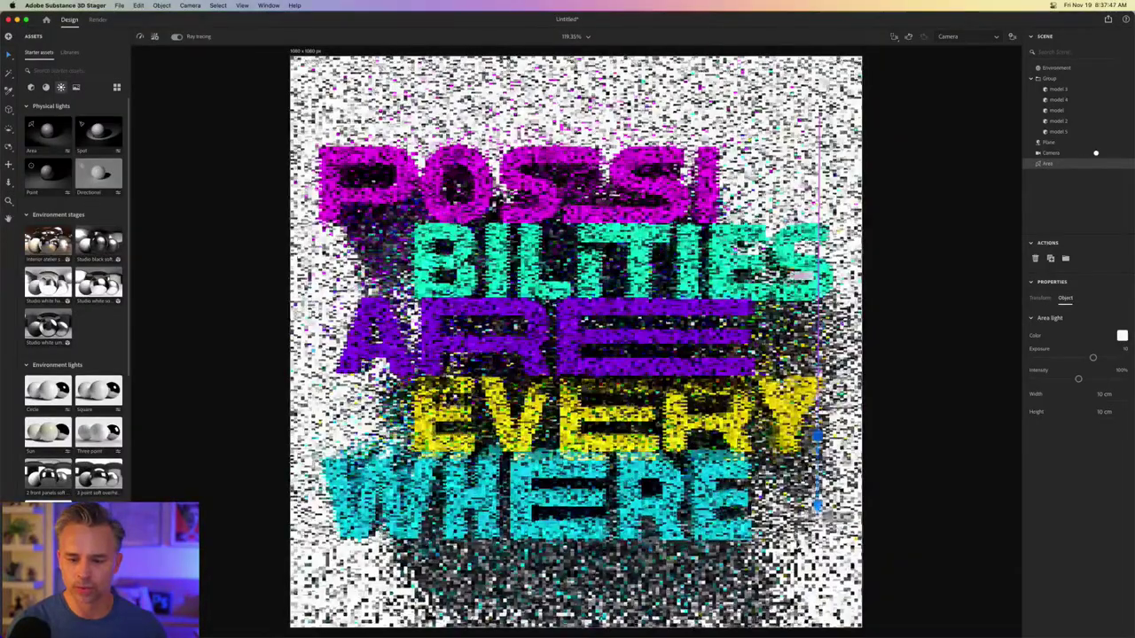
drag(817, 507, 816, 555)
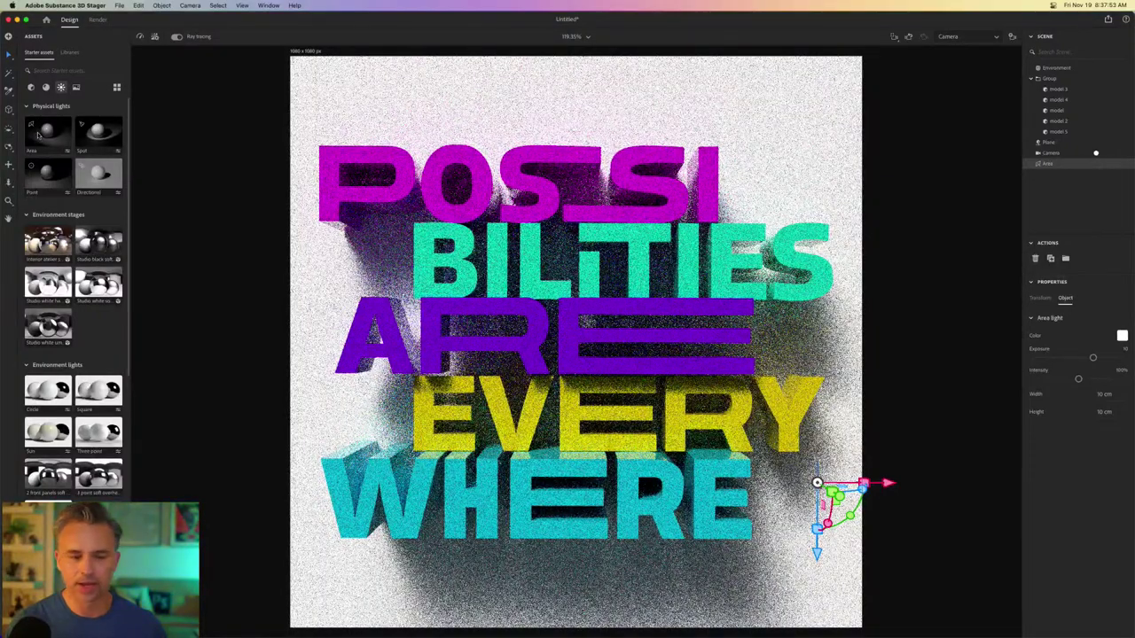
drag(37, 135, 388, 107)
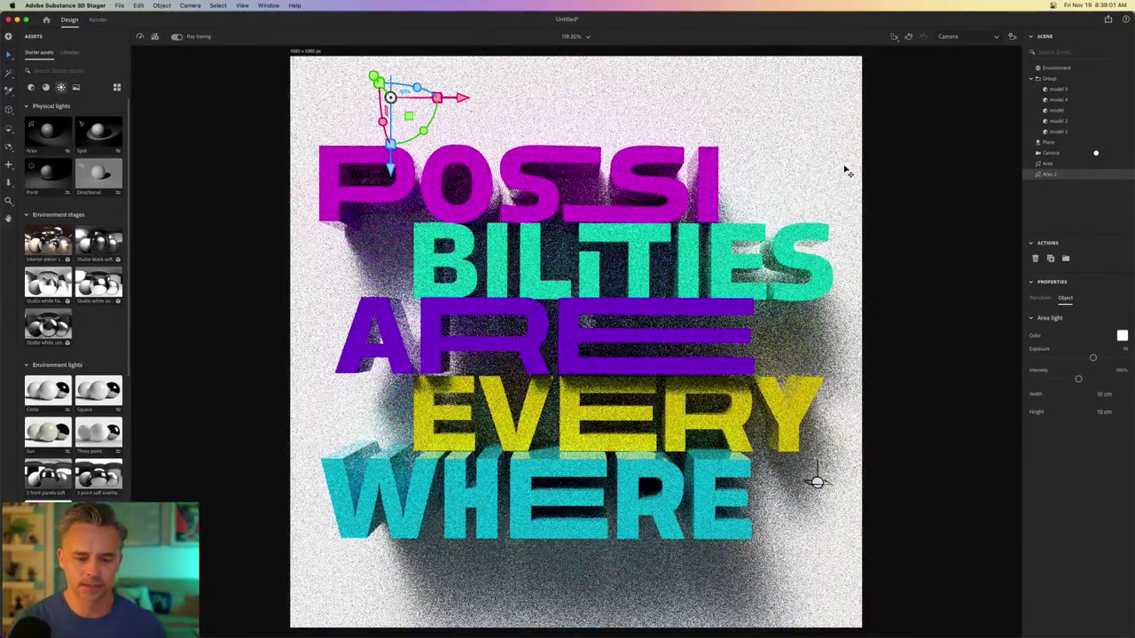
- Realign the tilted camera to a straight top-down view of the lettering with ray tracing off, and turn ray tracing back on
click(553, 116)
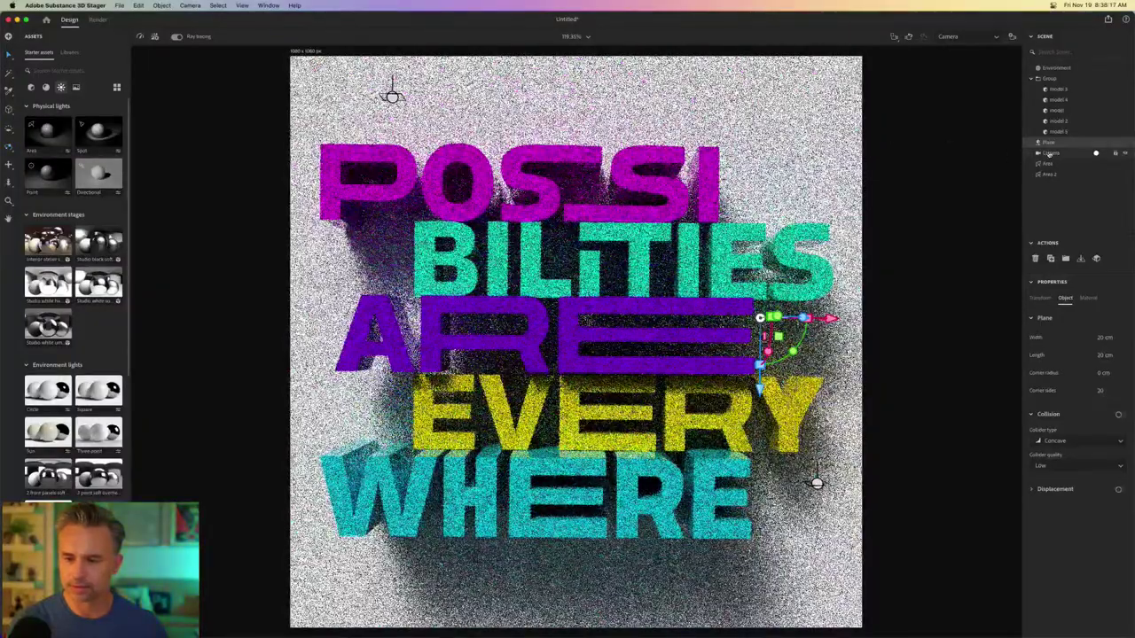
click(1041, 153)
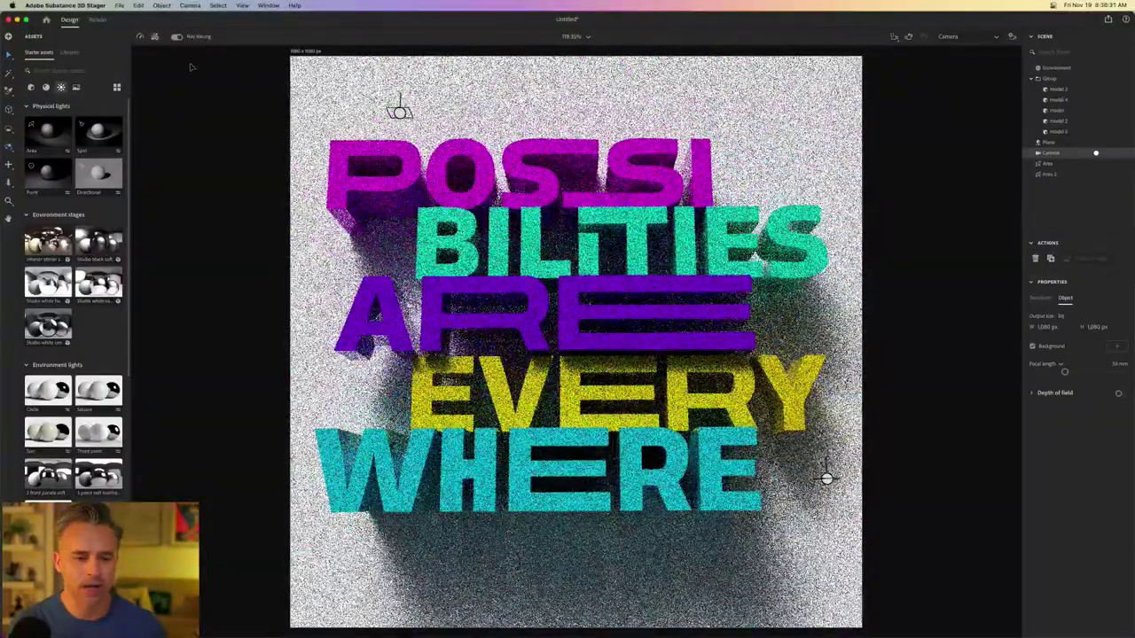
click(175, 38)
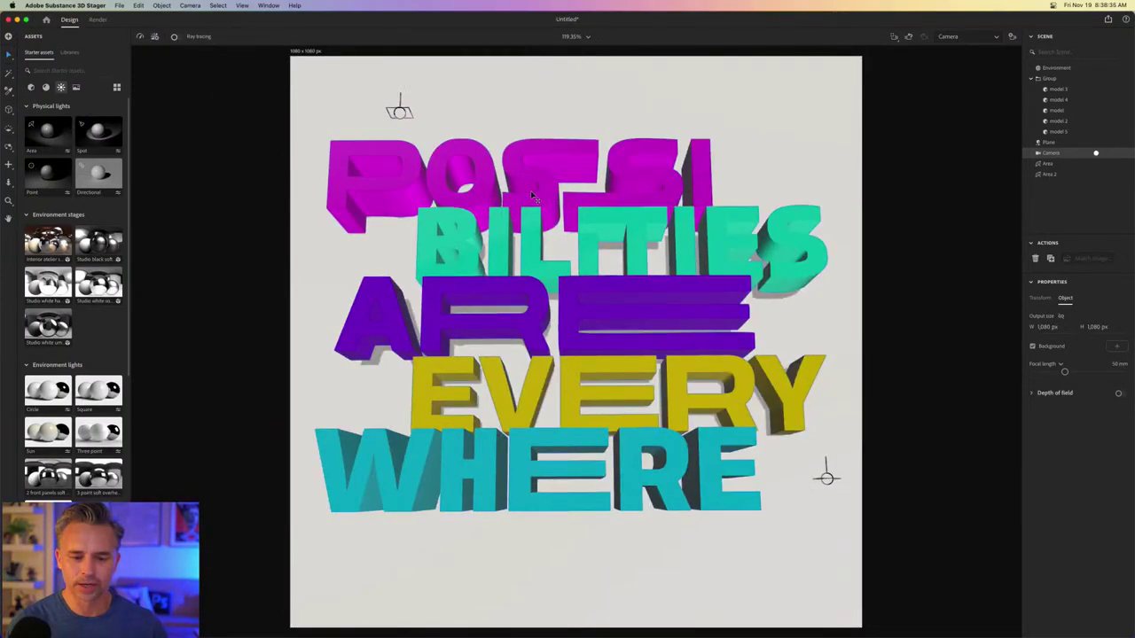
drag(557, 252, 556, 281)
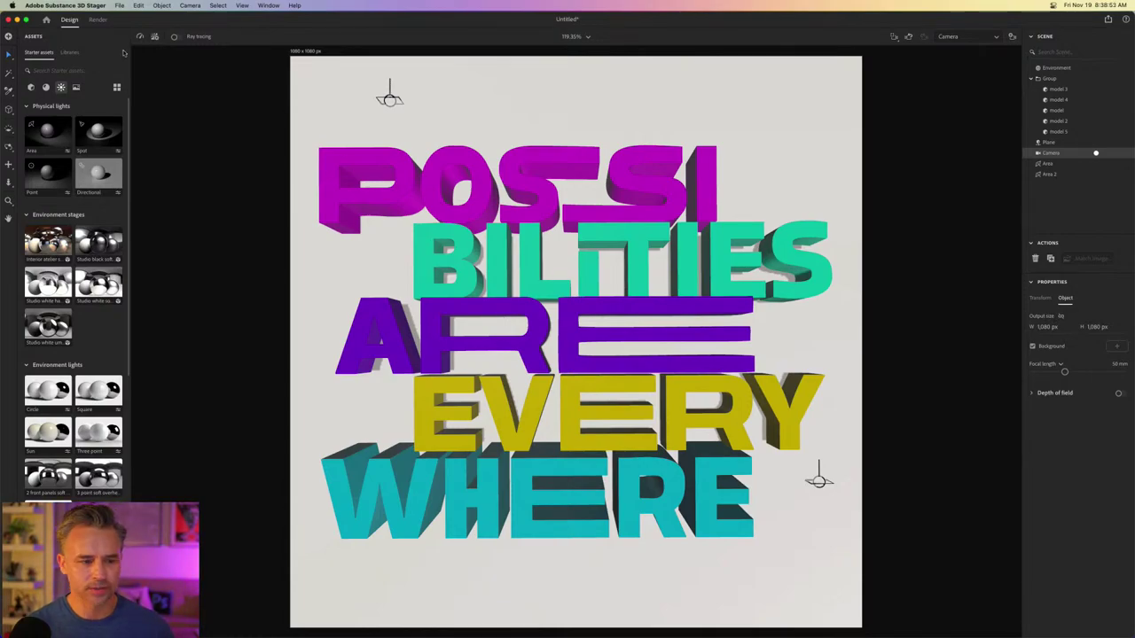
click(176, 37)
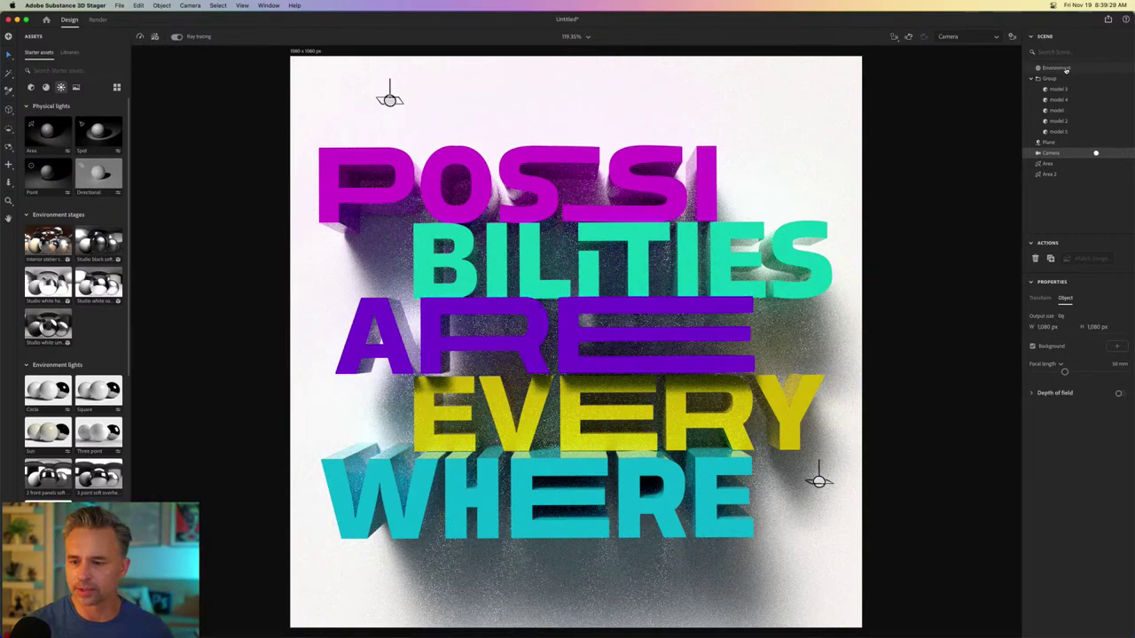
- Through the viewport camera with ray tracing off, lower the magenta word slightly and the green word further toward the plane
click(955, 40)
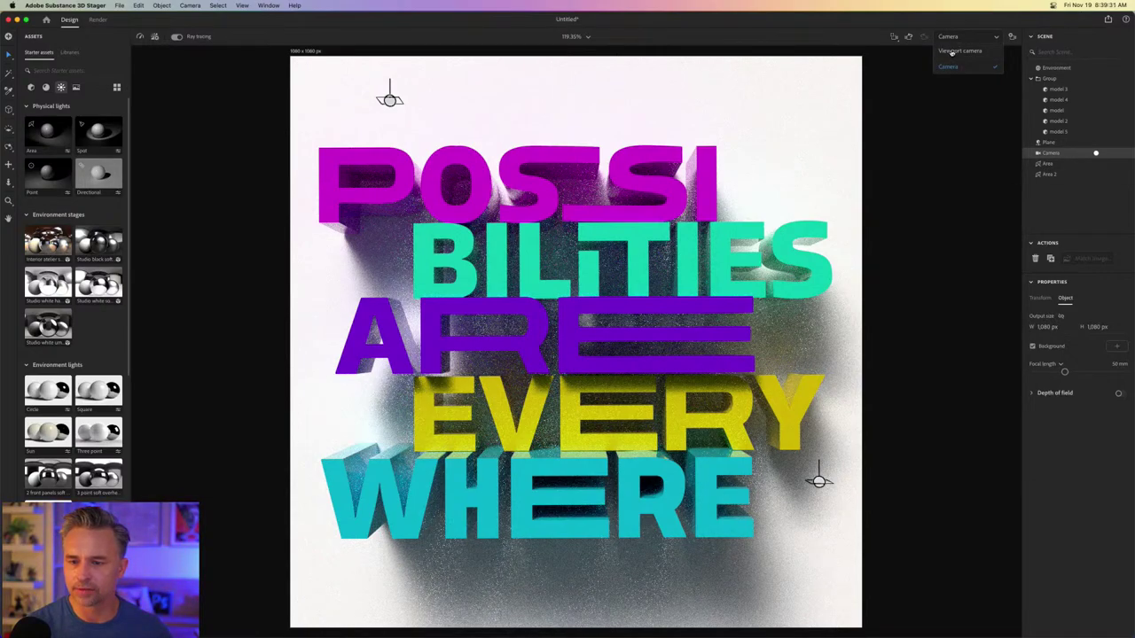
click(951, 54)
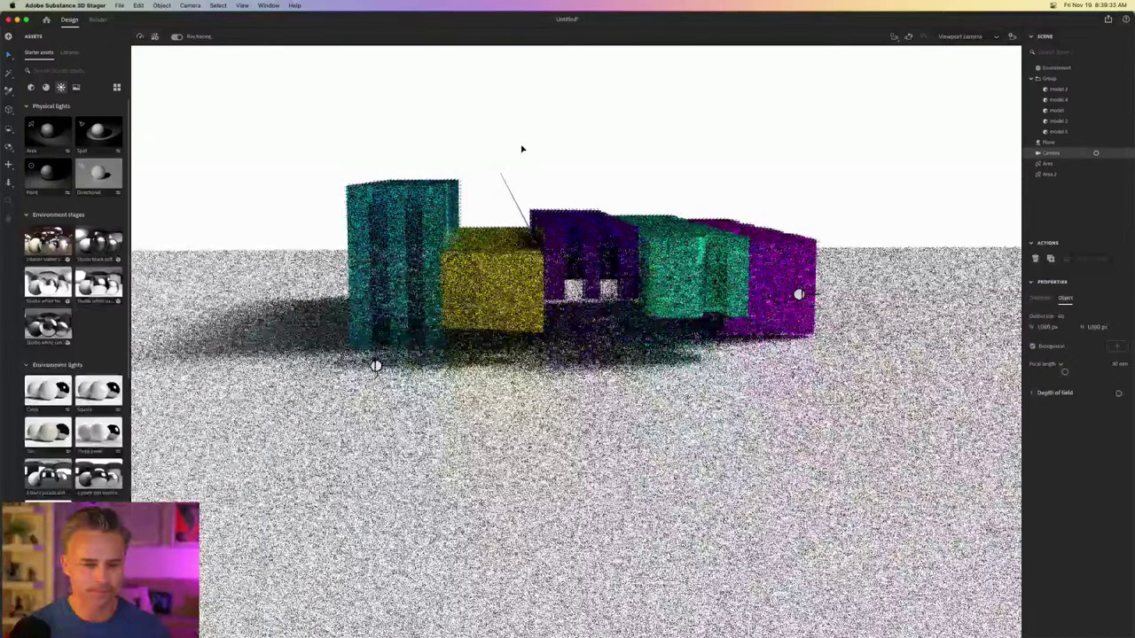
click(177, 37)
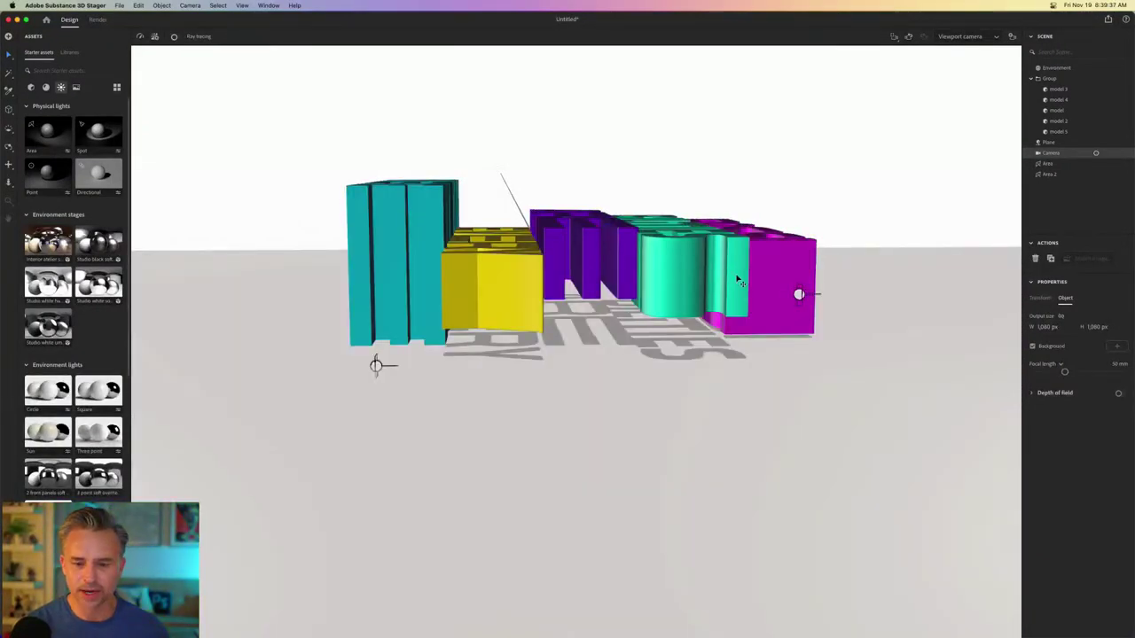
click(583, 241)
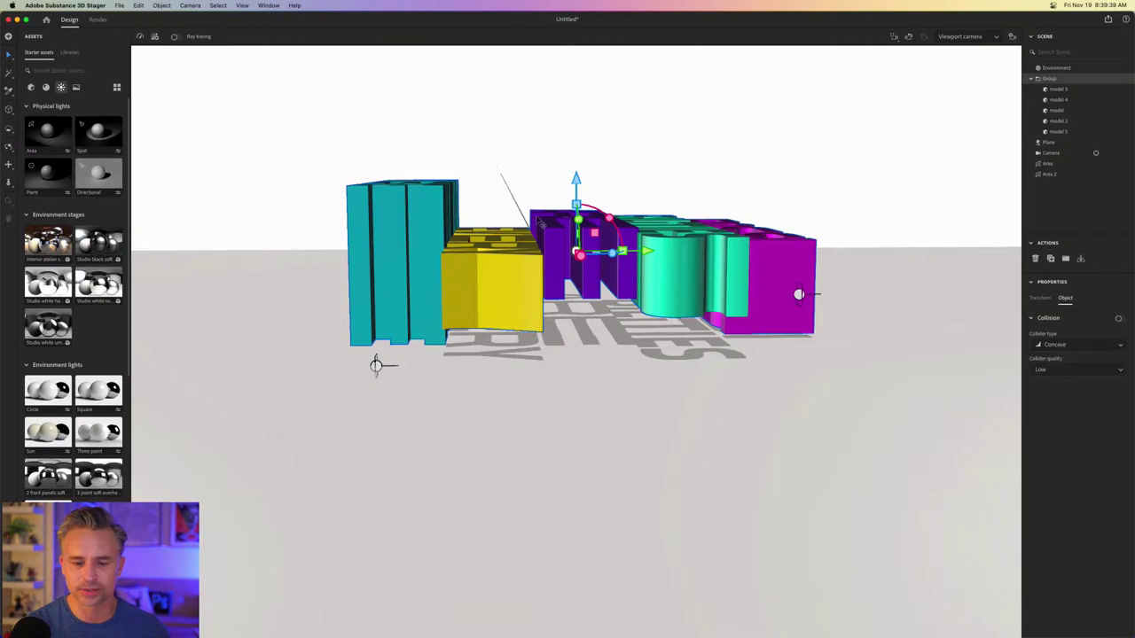
click(1064, 101)
click(1051, 110)
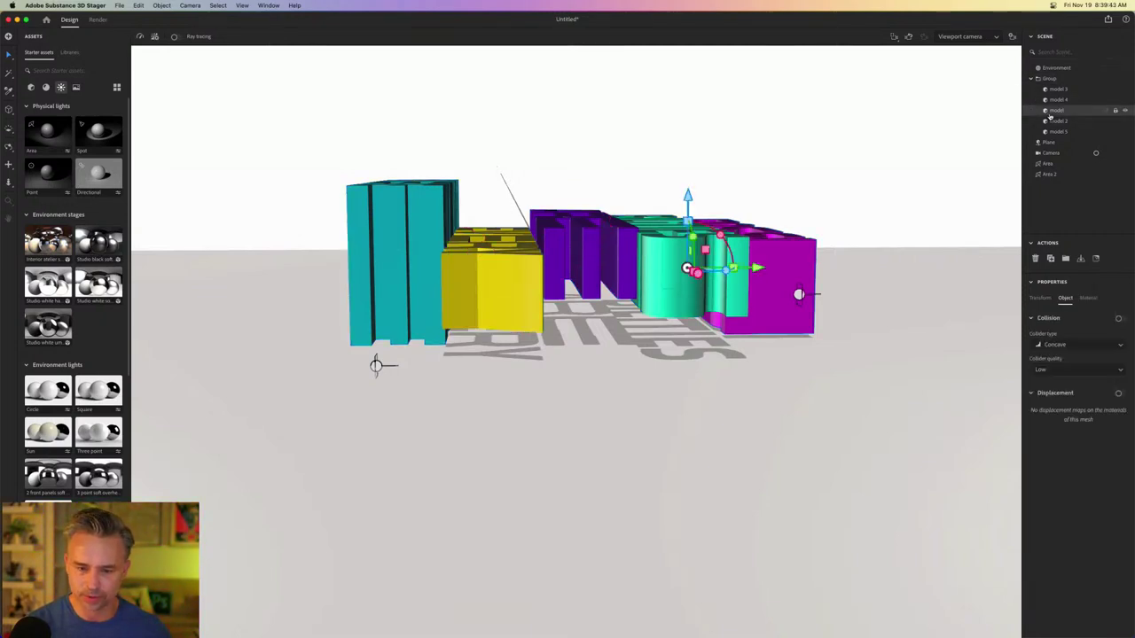
mouse_move(688, 197)
mouse_down()
mouse_move(688, 221)
mouse_move(690, 190)
mouse_move(690, 202)
mouse_up()
click(1052, 122)
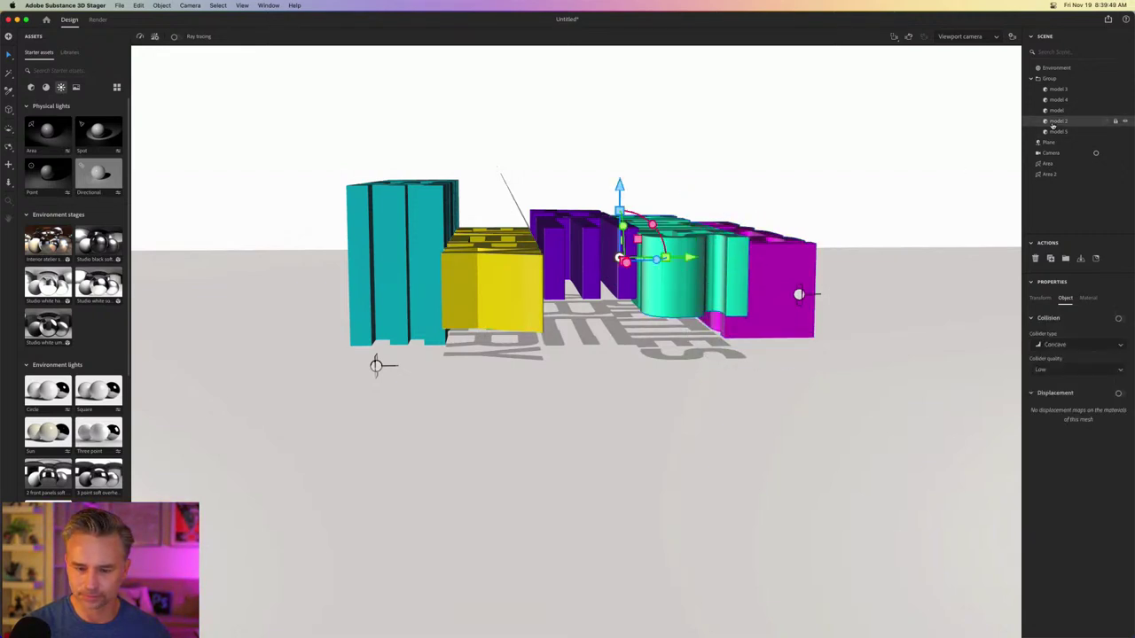
drag(619, 191, 623, 210)
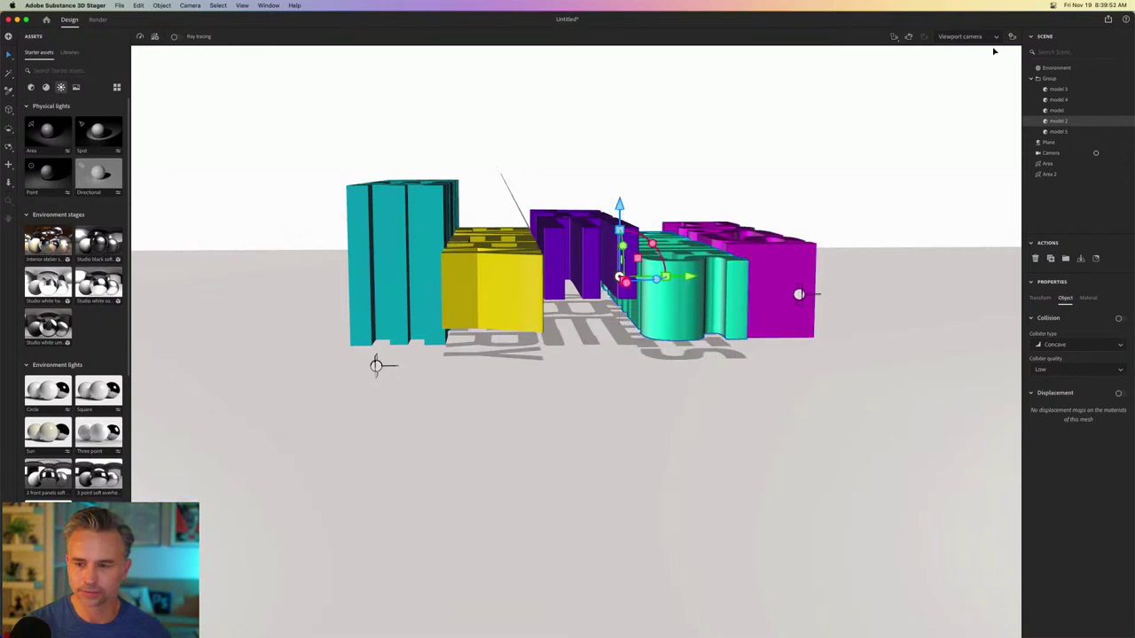
- Return to the scene camera view, turn ray tracing on and deselect the green word
click(965, 37)
click(950, 66)
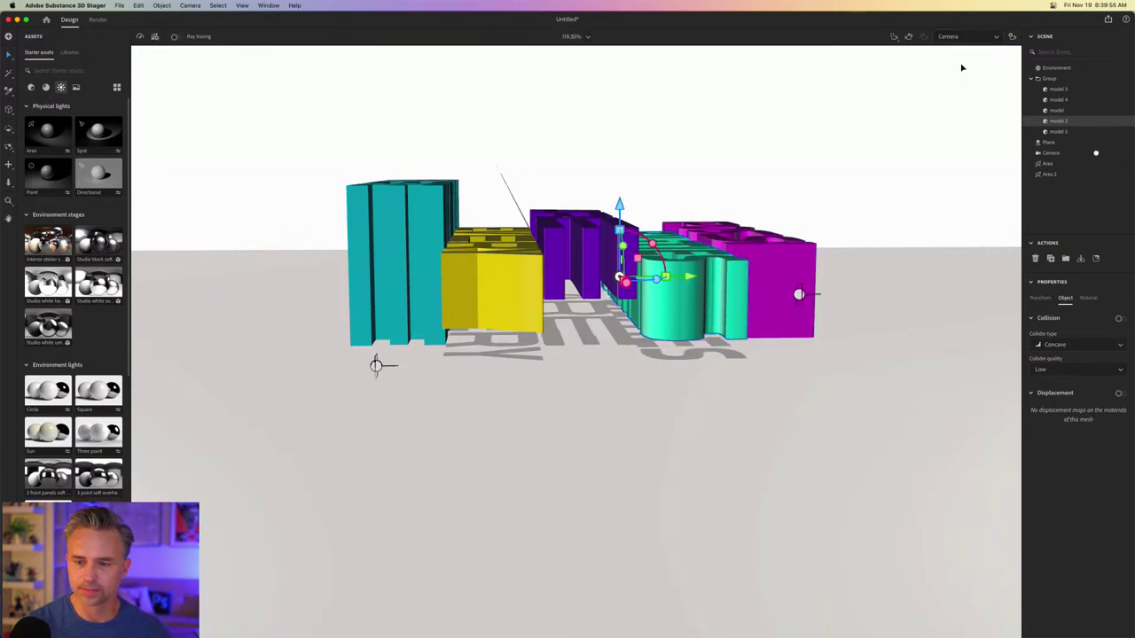
click(175, 36)
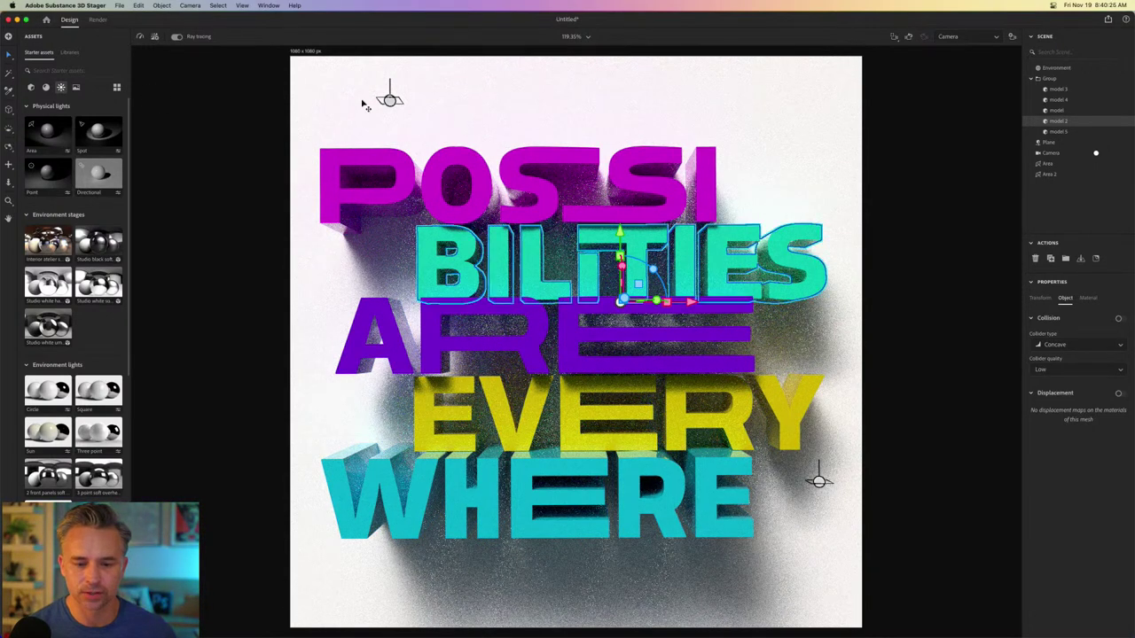
click(283, 100)
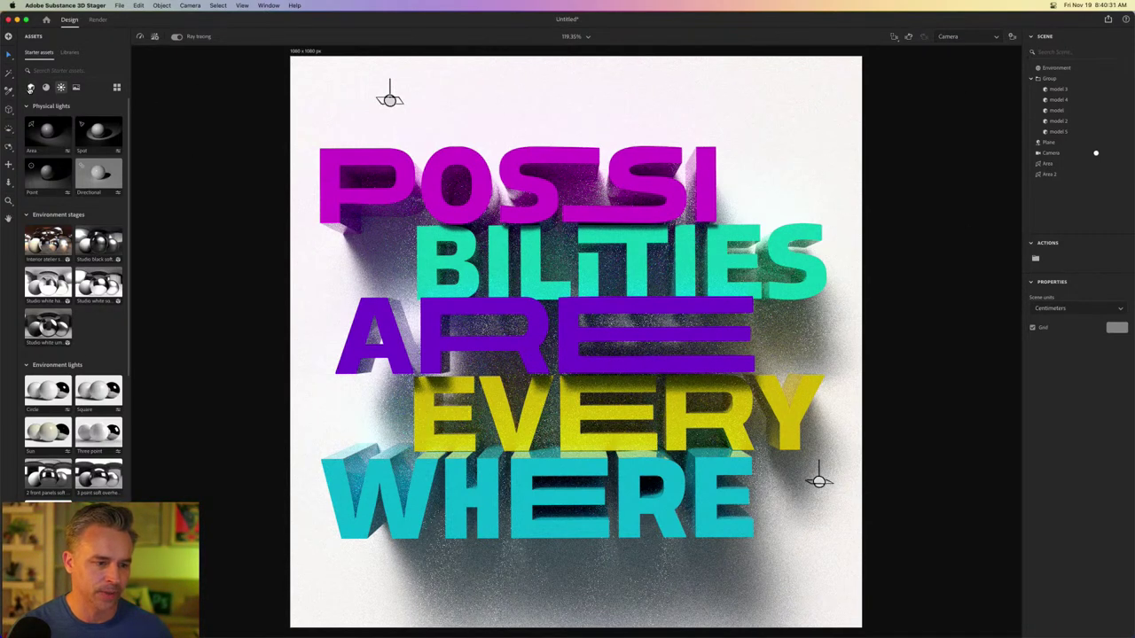
- Add the Foliage A model beside the end of "POSSI" and turn off ray tracing
click(31, 87)
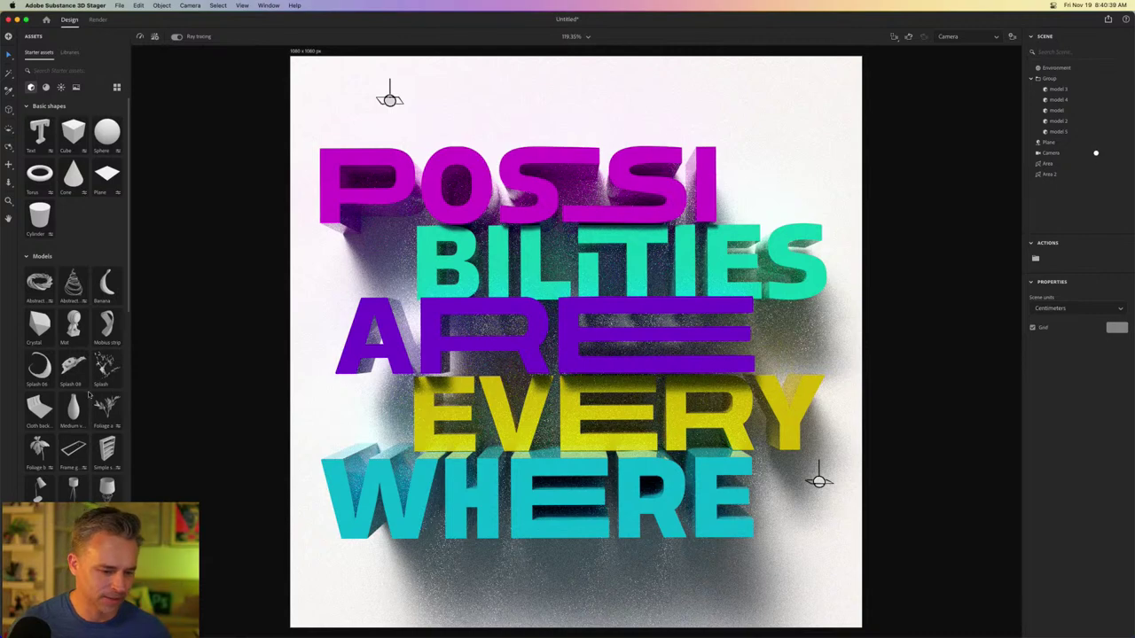
mouse_move(103, 414)
mouse_down()
mouse_move(403, 225)
mouse_move(763, 161)
mouse_move(759, 199)
mouse_up()
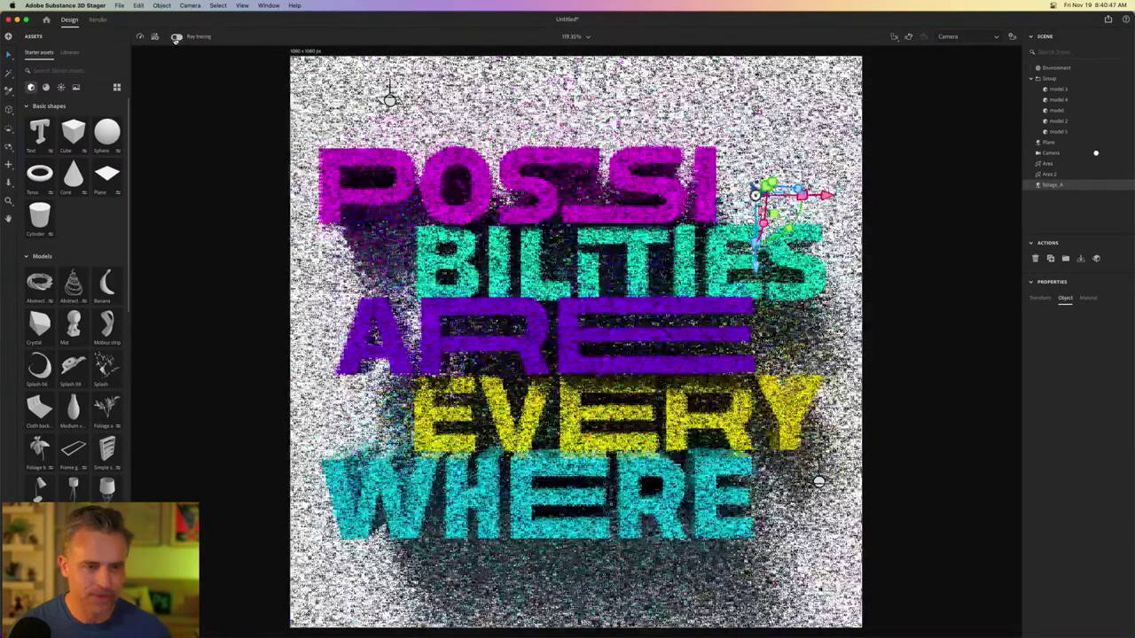
click(175, 37)
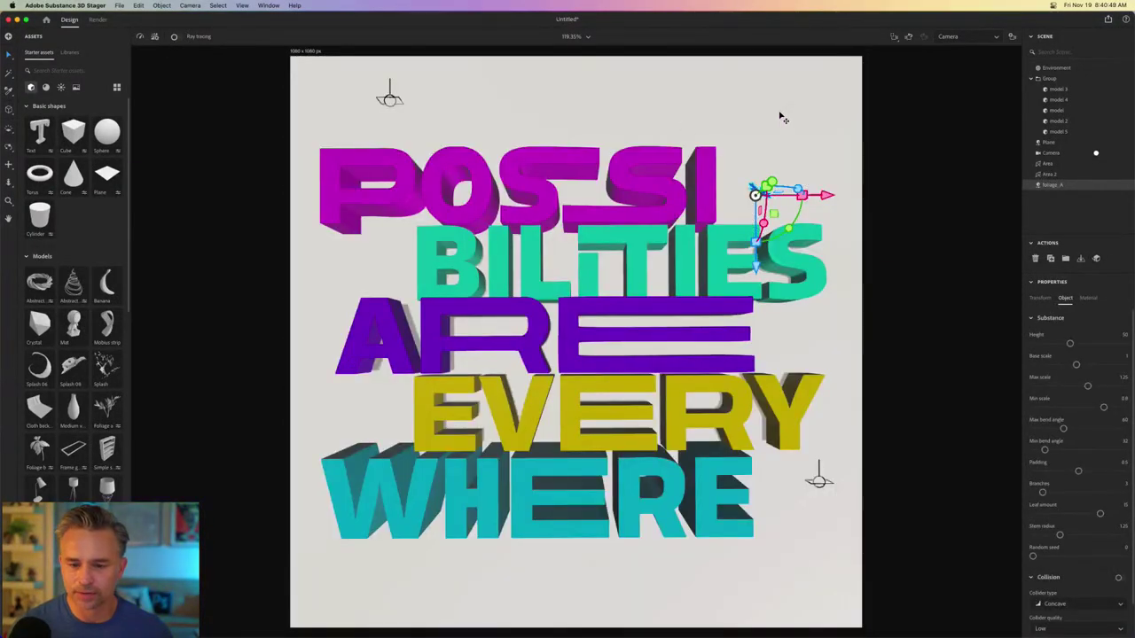
- Through the viewport camera, raise the foliage from the plane to above the outer end of the magenta word
click(949, 37)
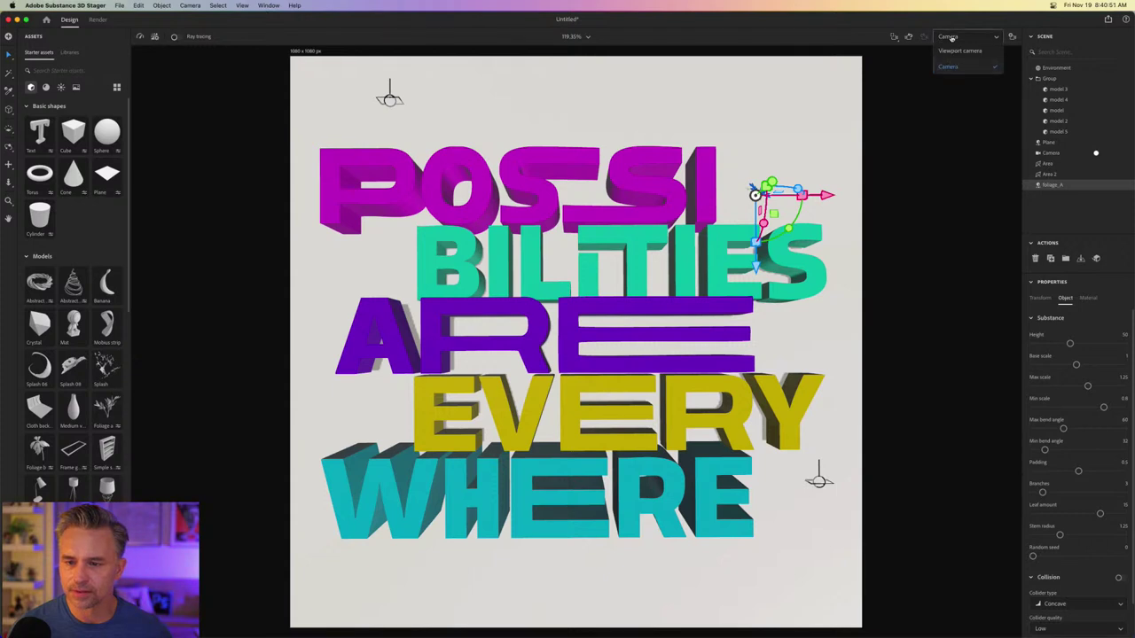
click(960, 51)
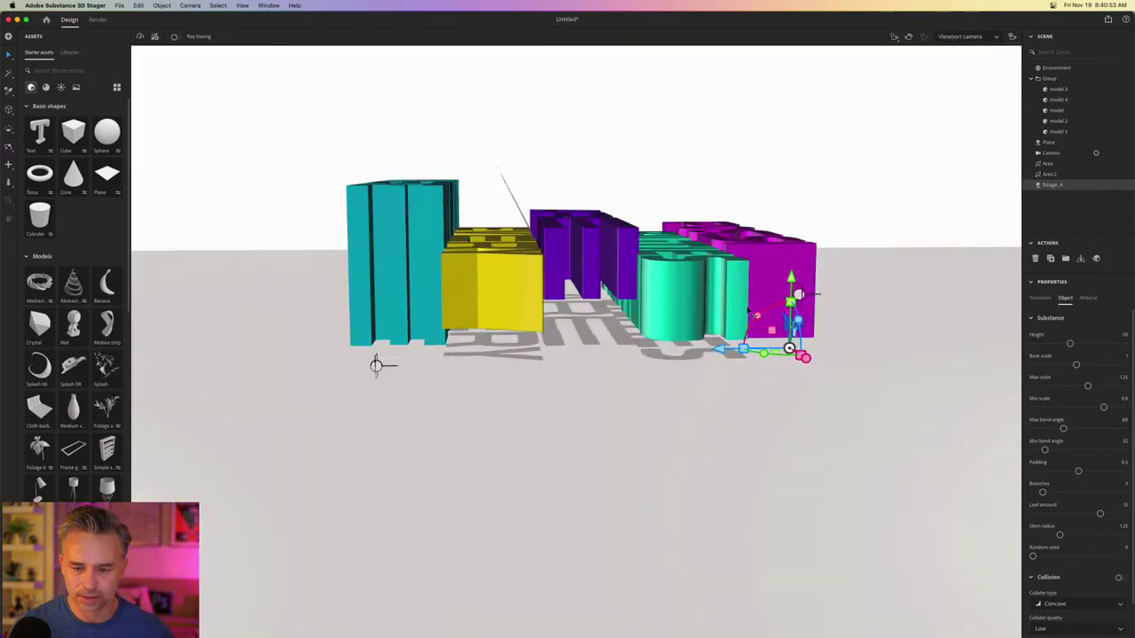
drag(776, 169, 803, 181)
mouse_move(859, 227)
mouse_down()
mouse_move(841, 221)
mouse_move(834, 347)
mouse_move(876, 221)
mouse_up()
click(838, 231)
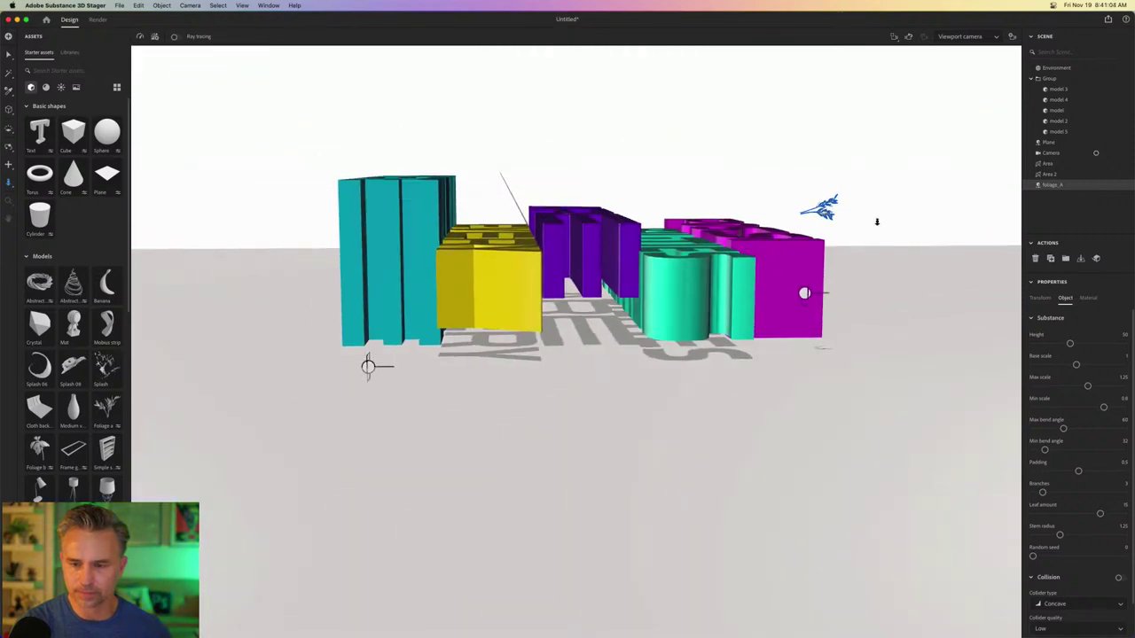
- Apply the Gloss paint material to the foliage and set its base color to the saved mint green swatch
click(892, 37)
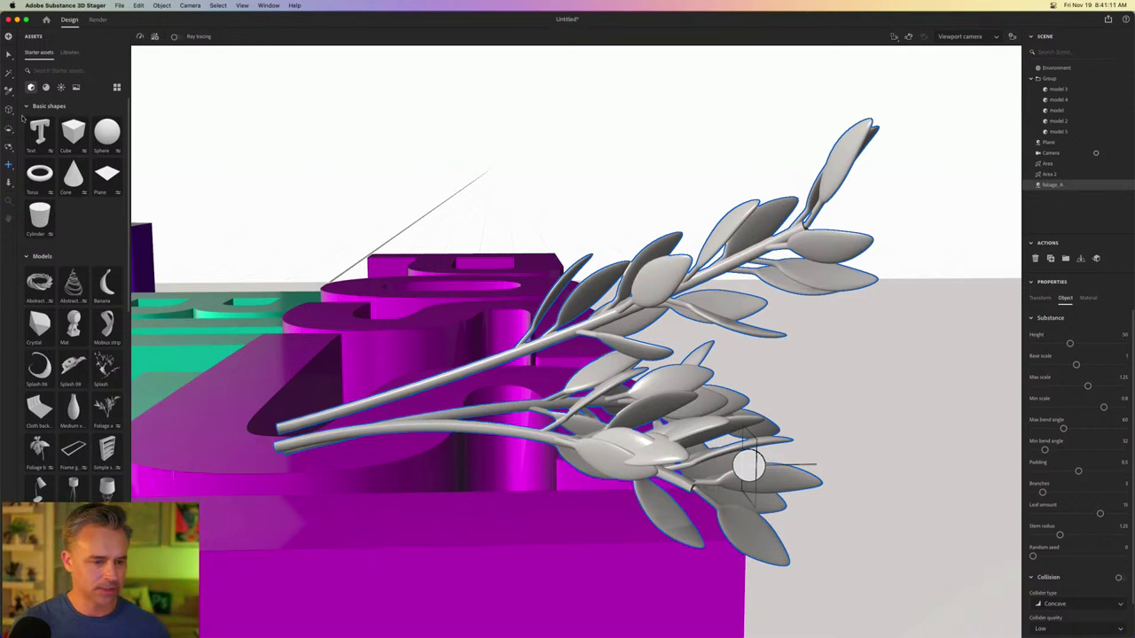
click(47, 87)
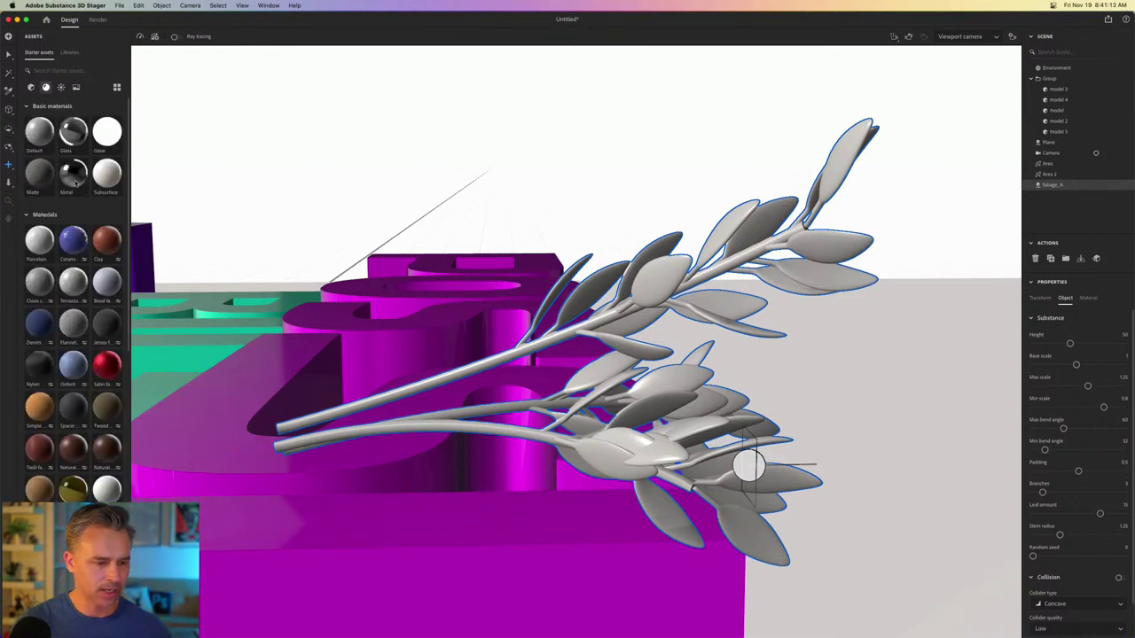
scroll(97, 384, down, 5)
mouse_move(106, 476)
mouse_down()
mouse_move(836, 228)
mouse_move(793, 256)
mouse_move(810, 256)
mouse_move(807, 241)
mouse_up()
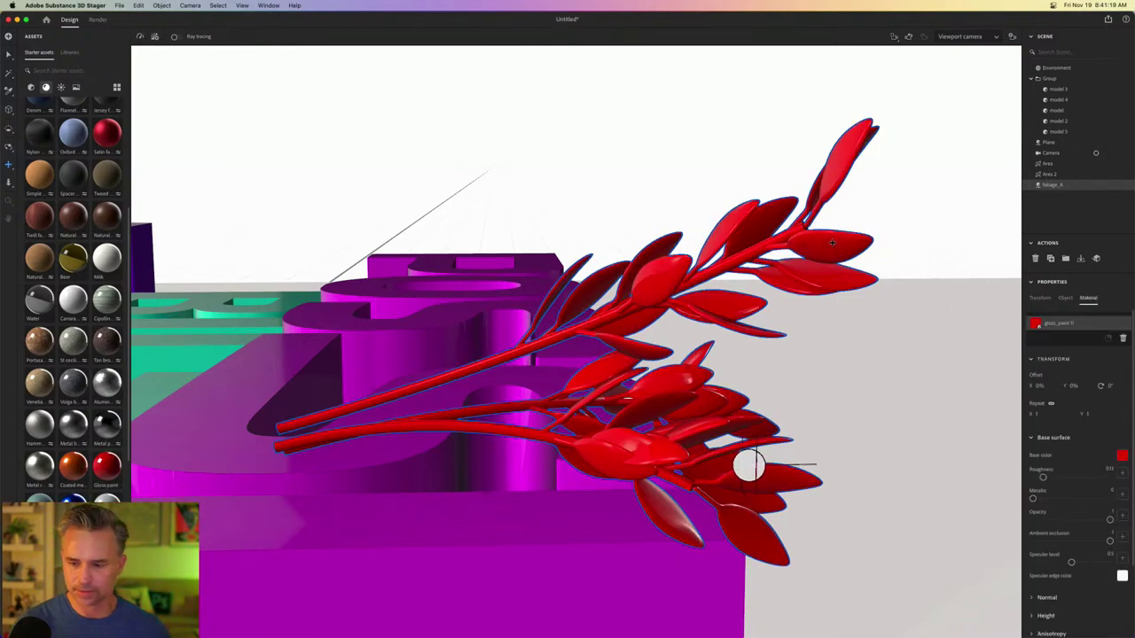
click(1121, 456)
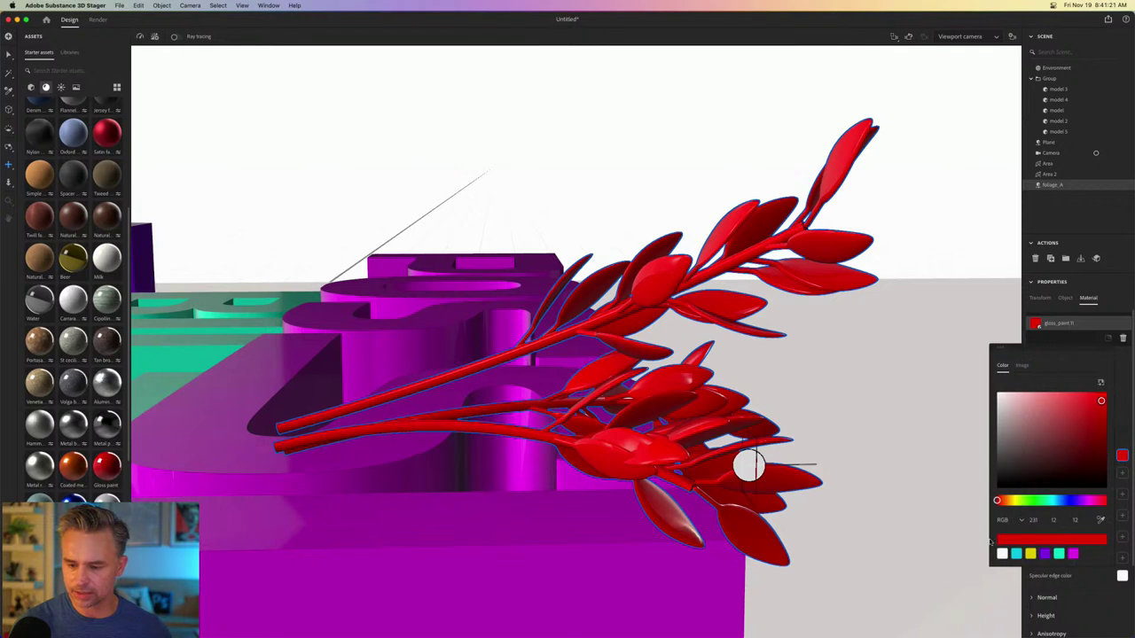
click(1016, 554)
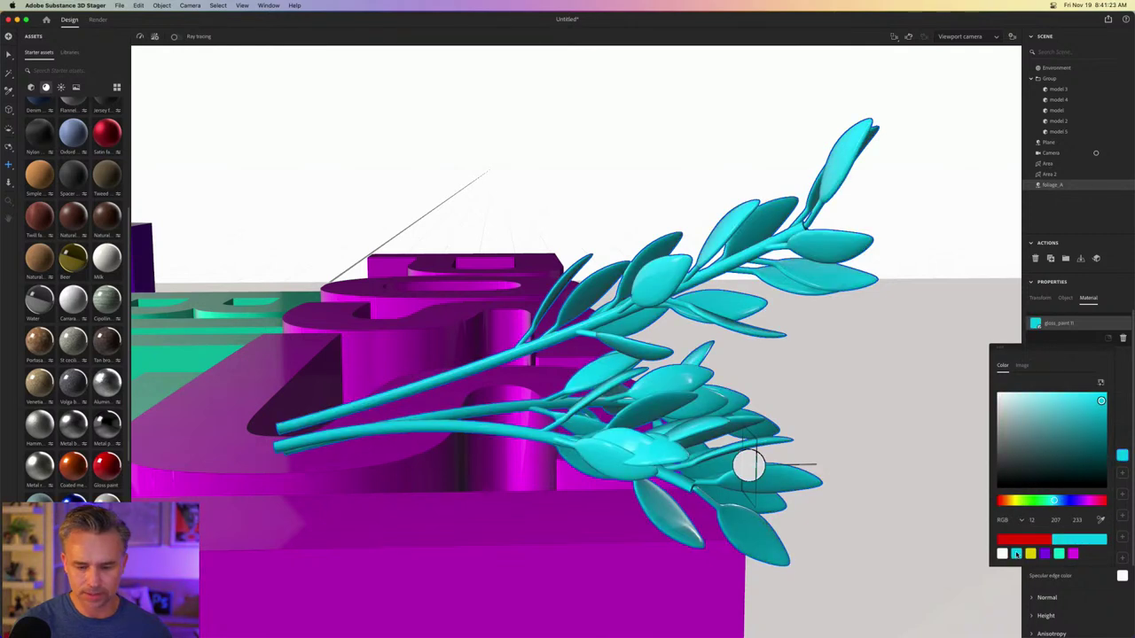
click(1059, 554)
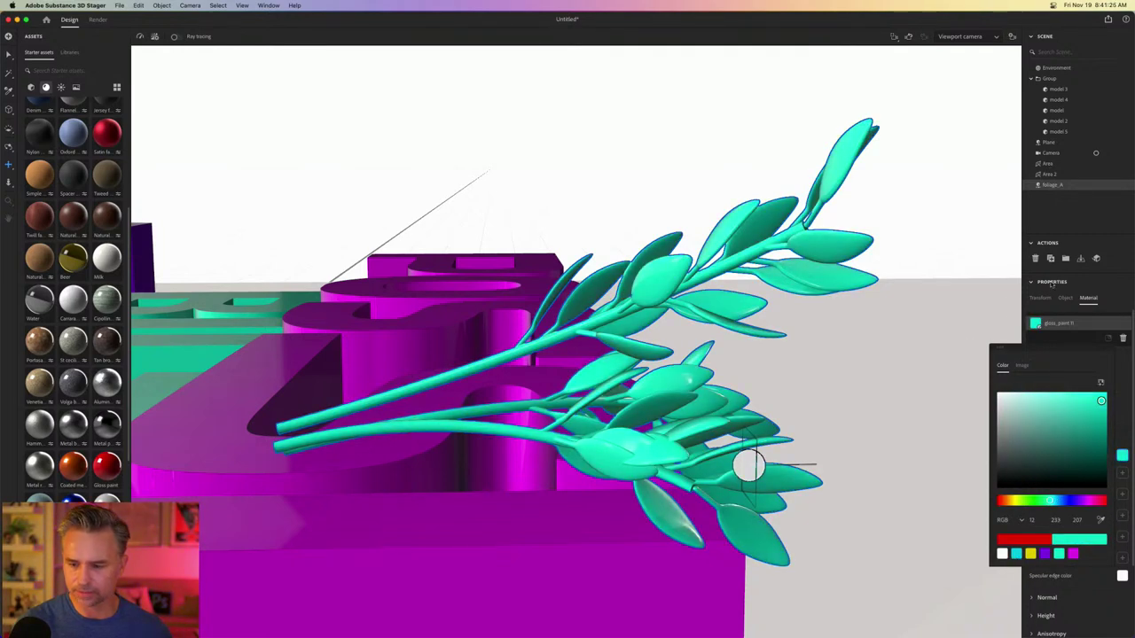
- Increase the foliage's branches to 9 and its leaf amount to 18
click(1085, 219)
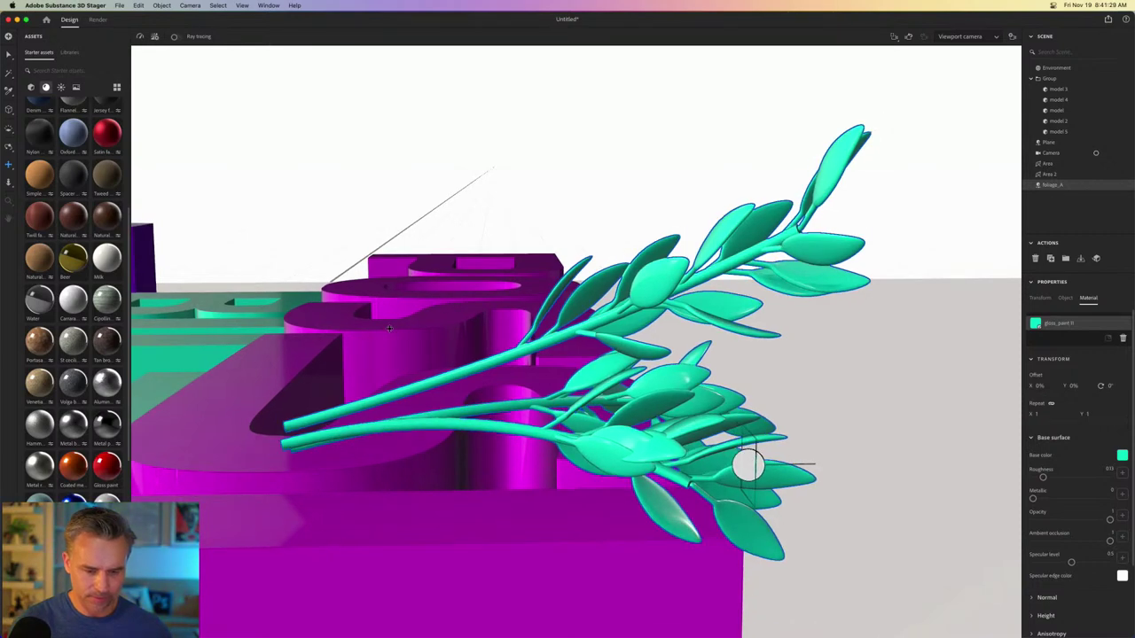
scroll(576, 355, up, 3)
scroll(459, 284, up, 2)
click(687, 218)
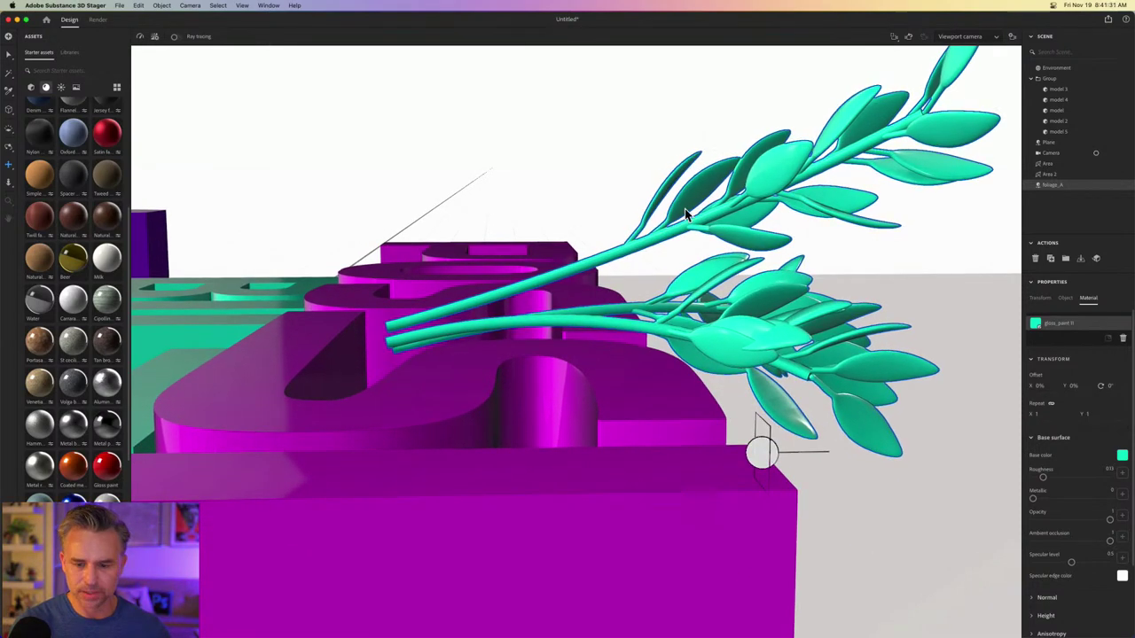
drag(602, 217, 697, 251)
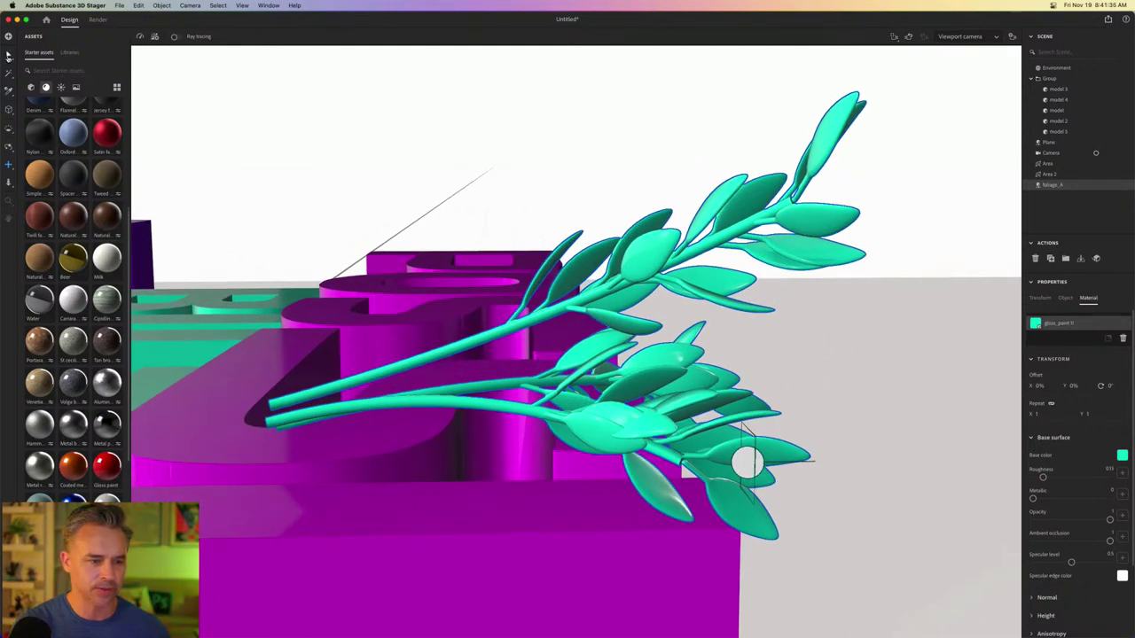
click(8, 55)
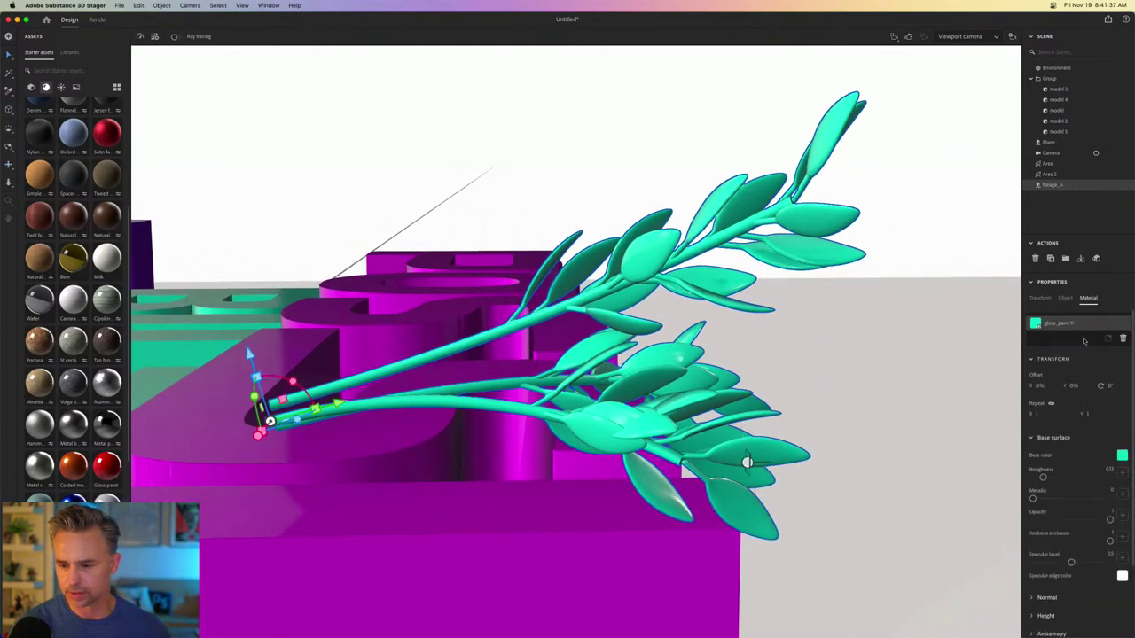
click(1064, 299)
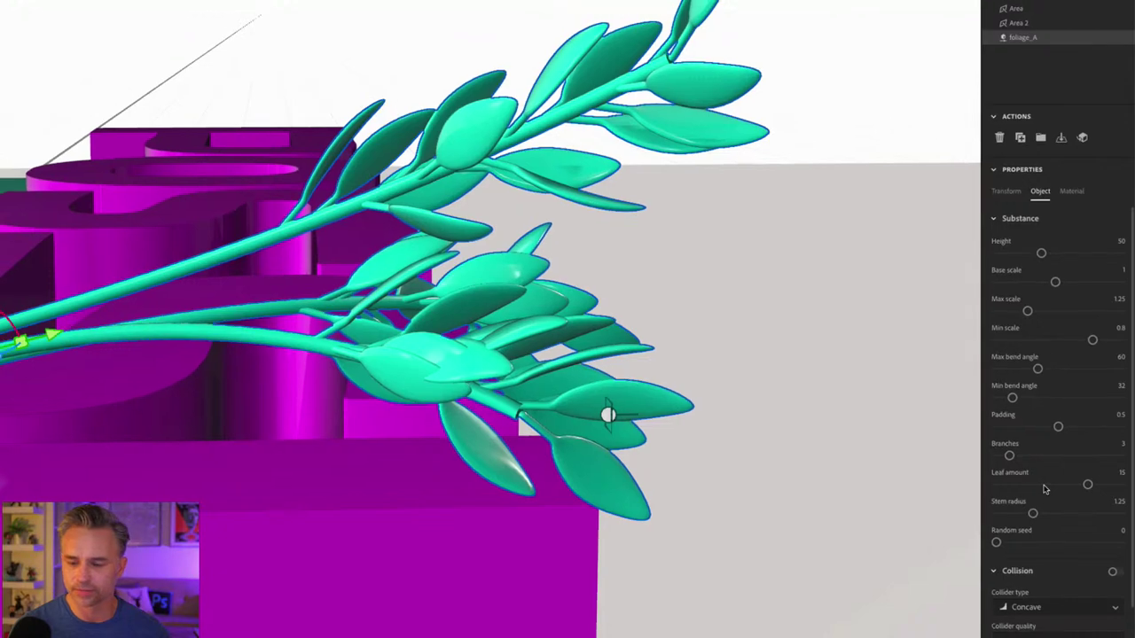
scroll(1010, 458, down, 1)
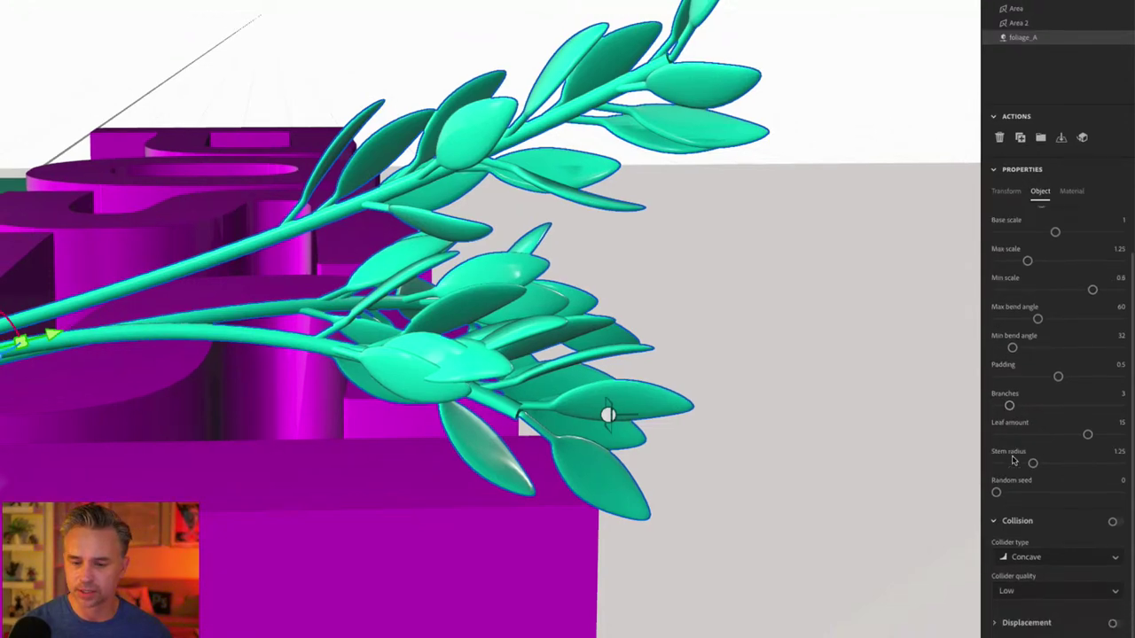
mouse_move(1086, 447)
mouse_down()
mouse_move(1015, 448)
mouse_move(1093, 445)
mouse_up()
drag(1009, 416, 1048, 416)
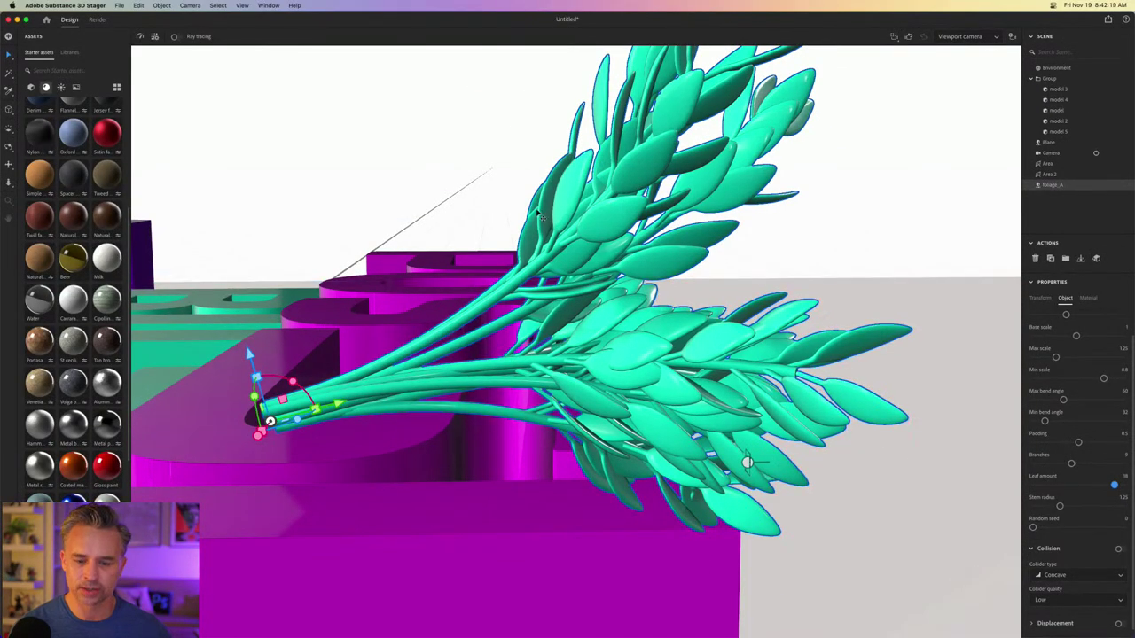
- Examine the starter models and the starter materials, including the liquid, stone and marble options
key(o)
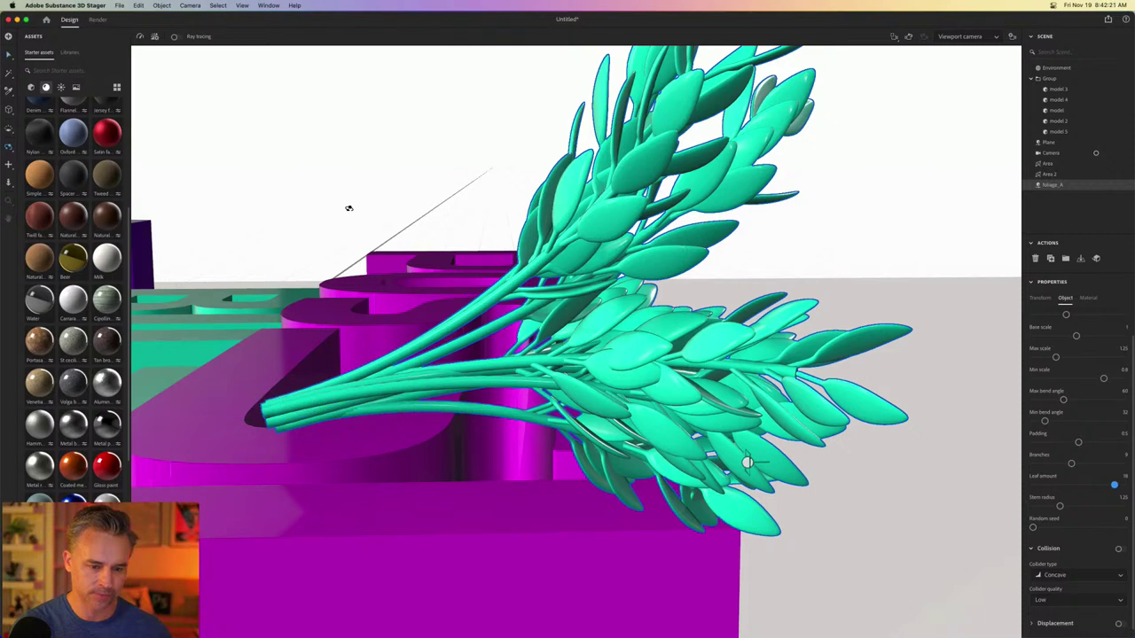
scroll(745, 459, down, 5)
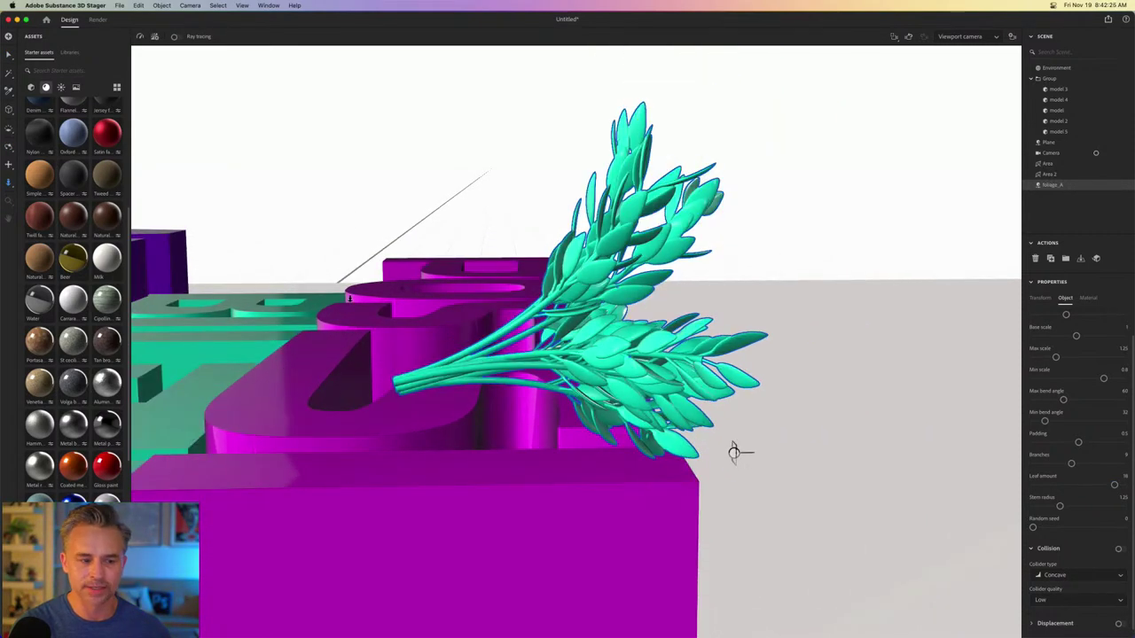
scroll(732, 450, down, 4)
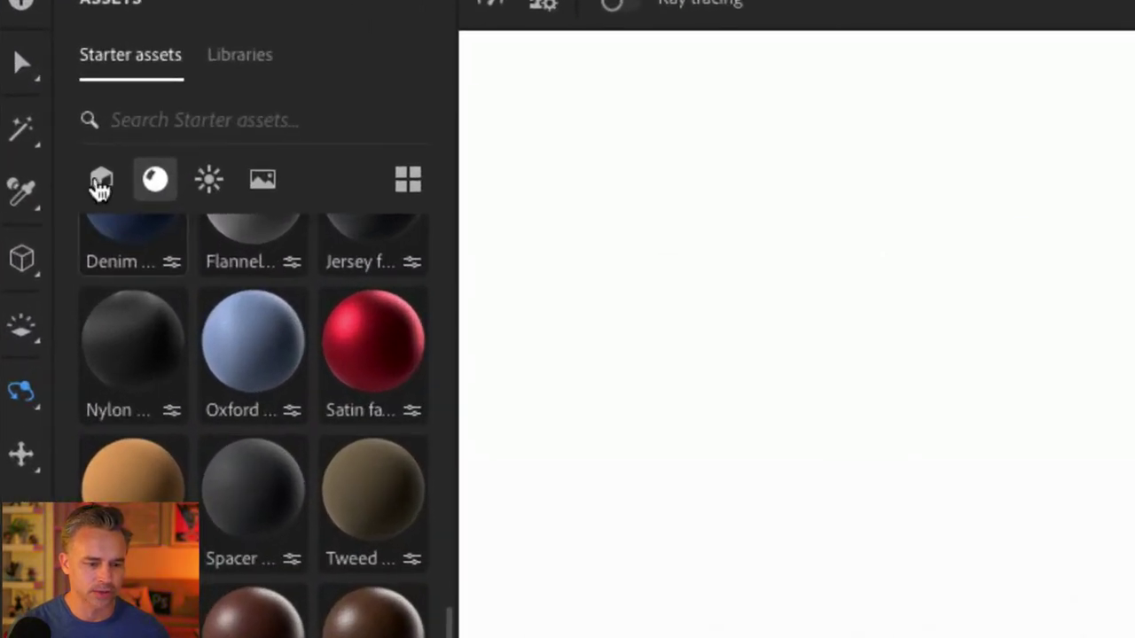
click(32, 87)
scroll(245, 367, down, 2)
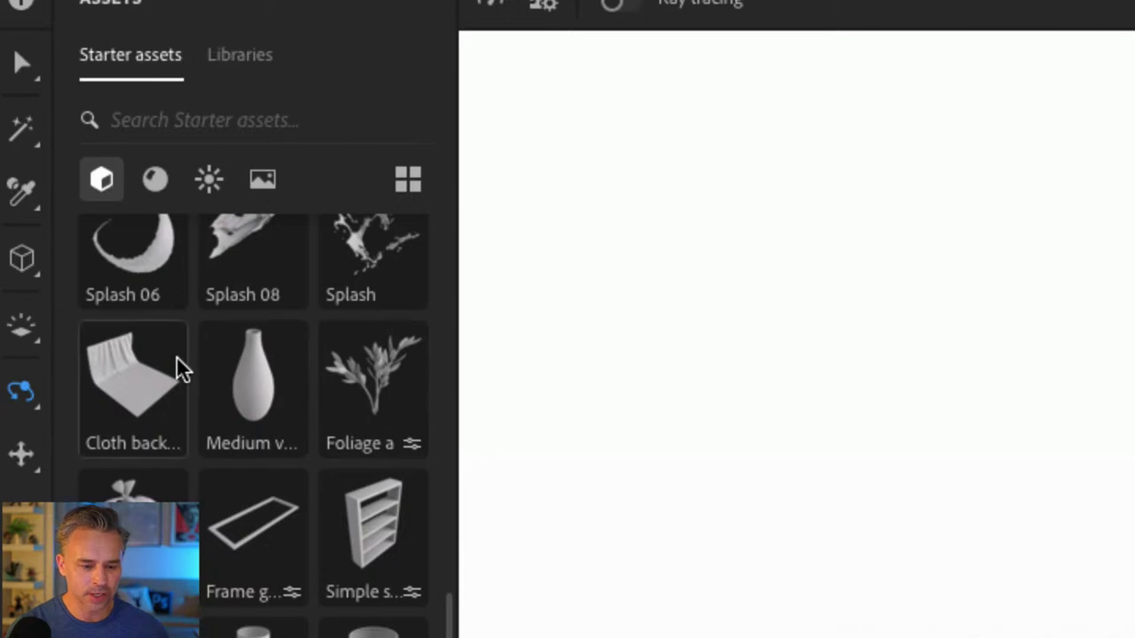
scroll(416, 448, down, 1)
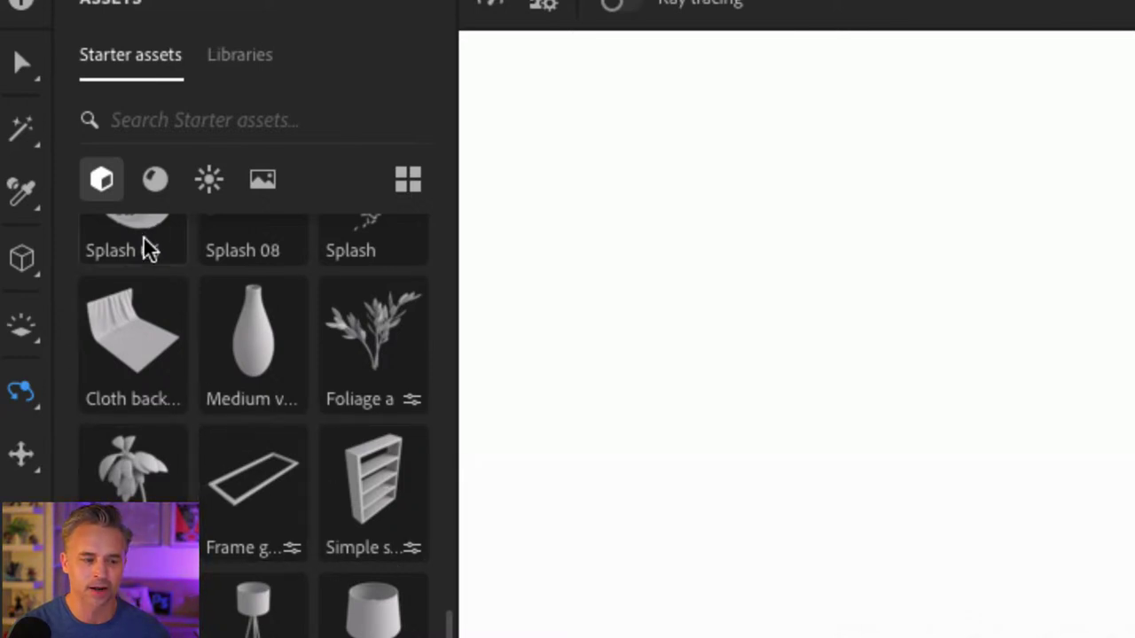
click(154, 199)
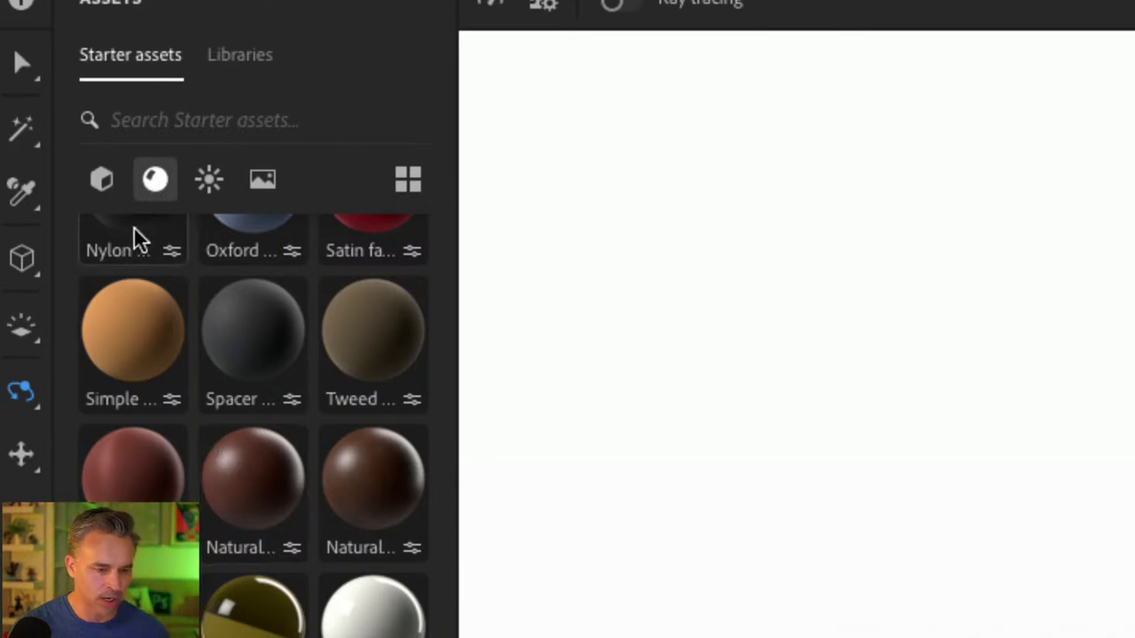
scroll(302, 502, down, 5)
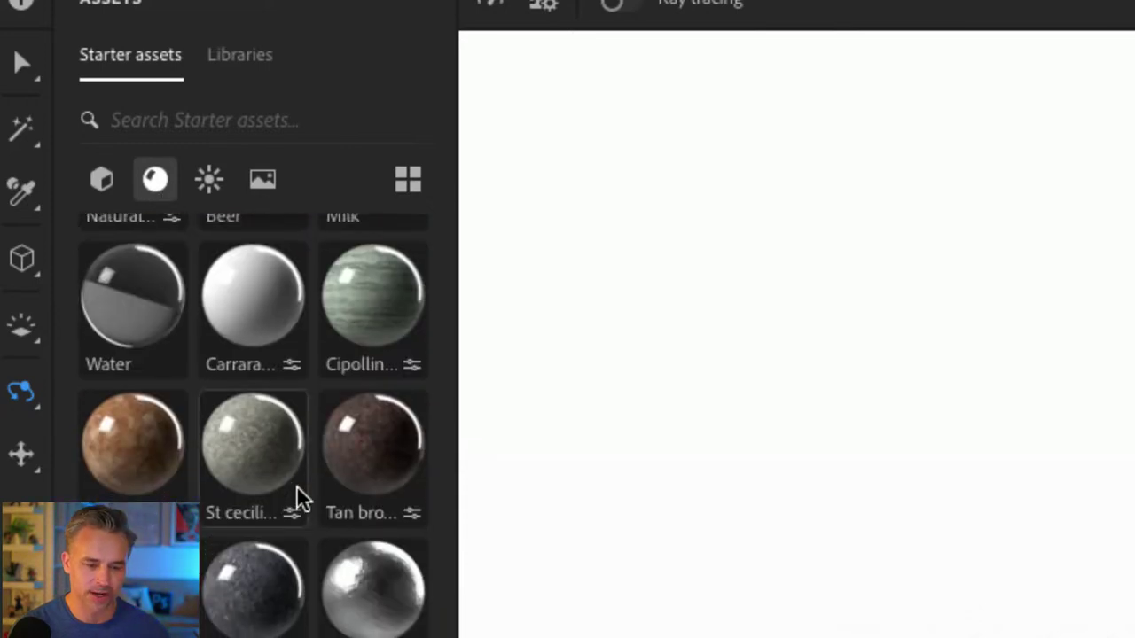
scroll(301, 502, down, 1)
scroll(299, 499, up, 2)
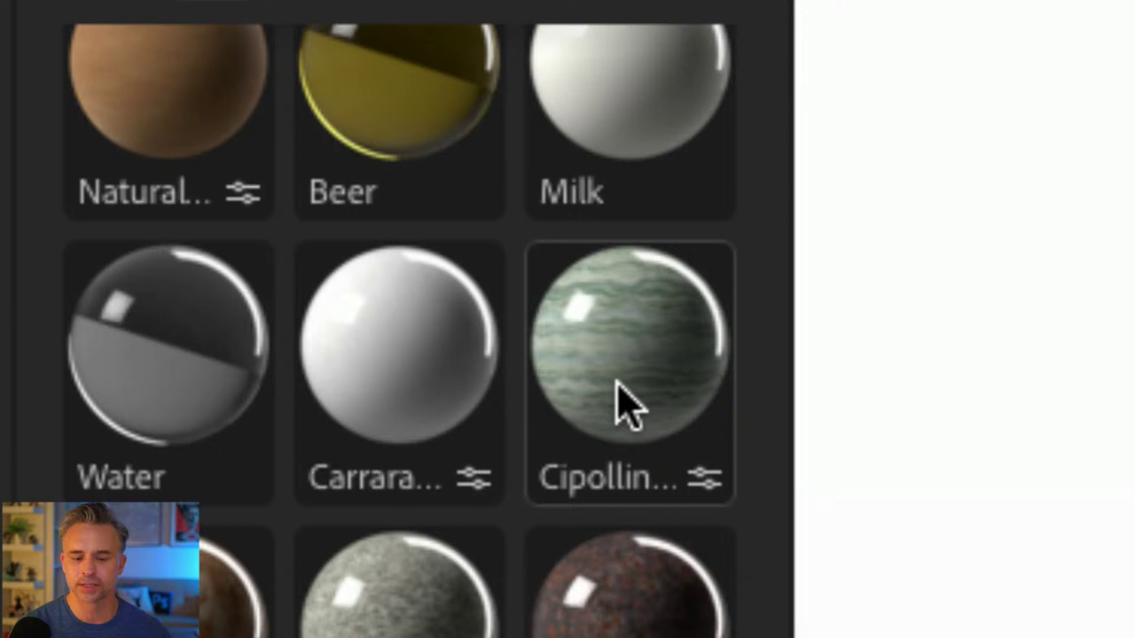
scroll(624, 412, down, 5)
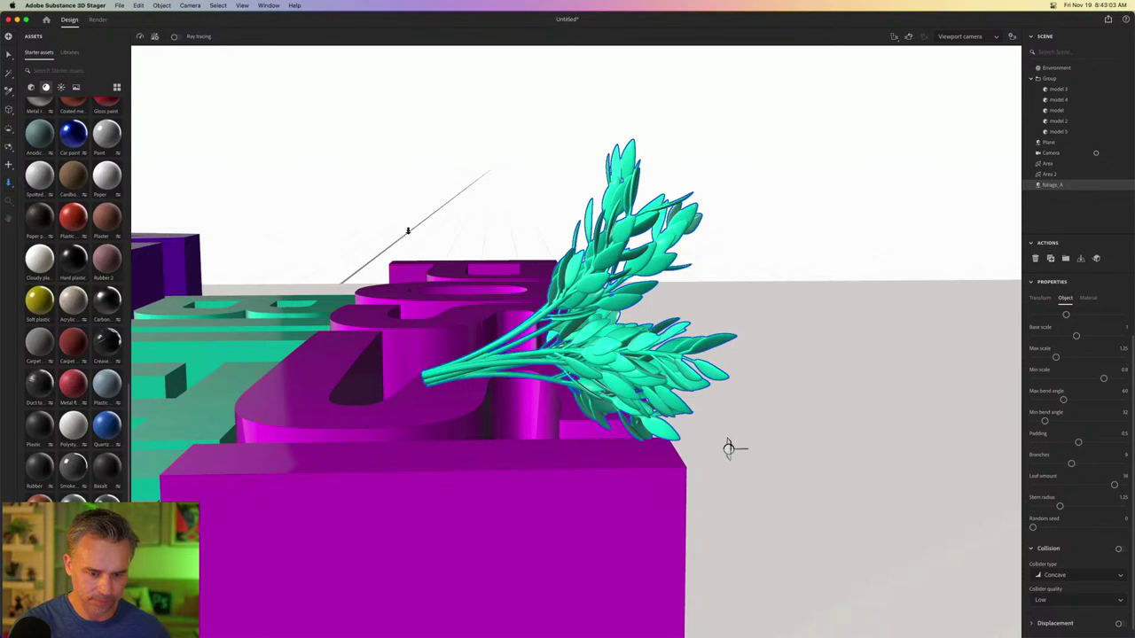
- Move the foliage from the magenta word onto the outer end of the green word and adjust its shape and orientation
scroll(731, 449, up, 5)
scroll(740, 458, down, 10)
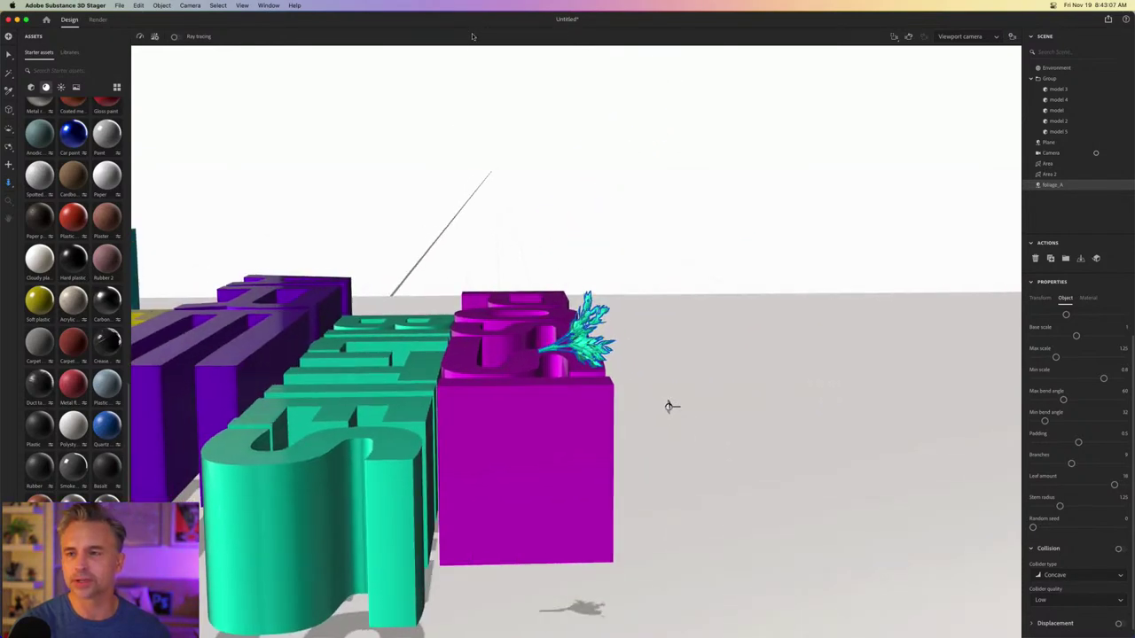
scroll(671, 406, up, 2)
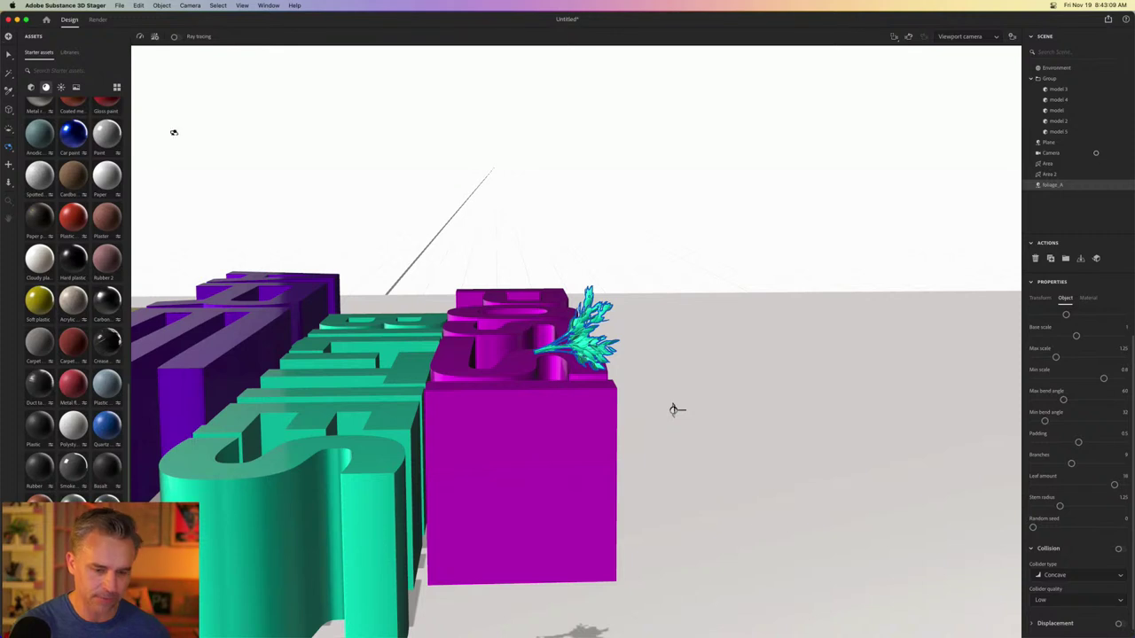
key(v)
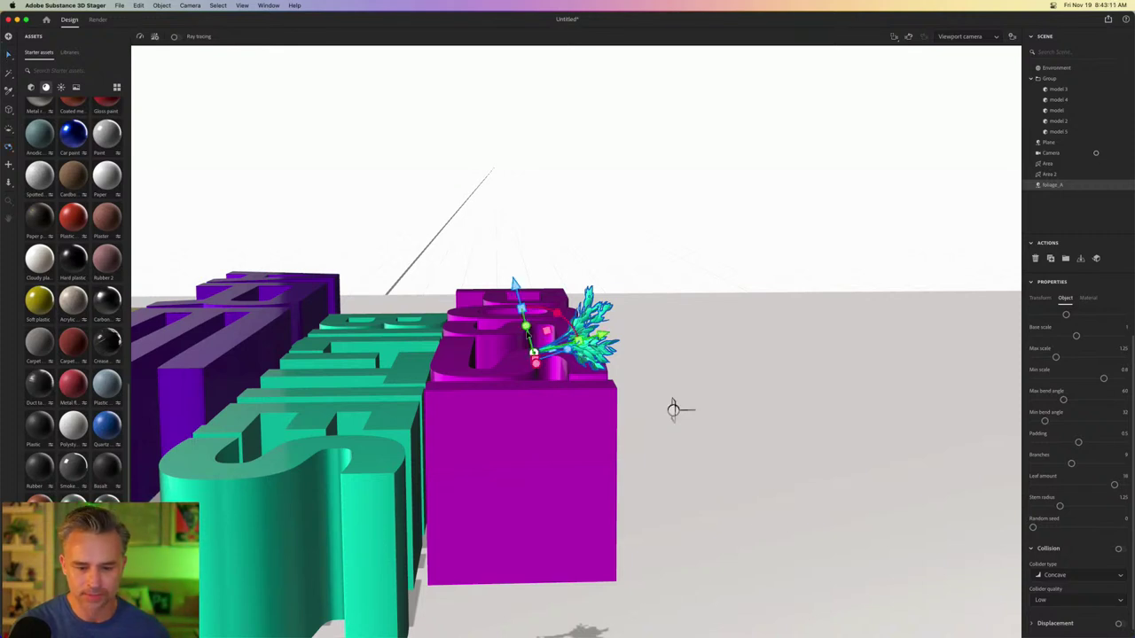
drag(596, 333, 360, 389)
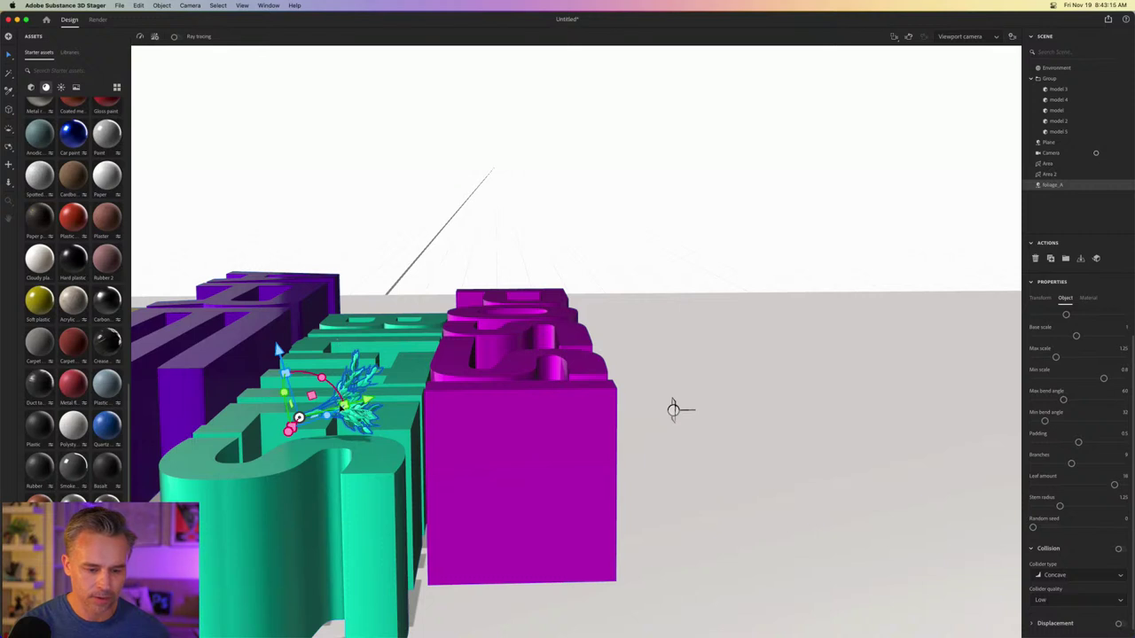
drag(290, 429, 271, 449)
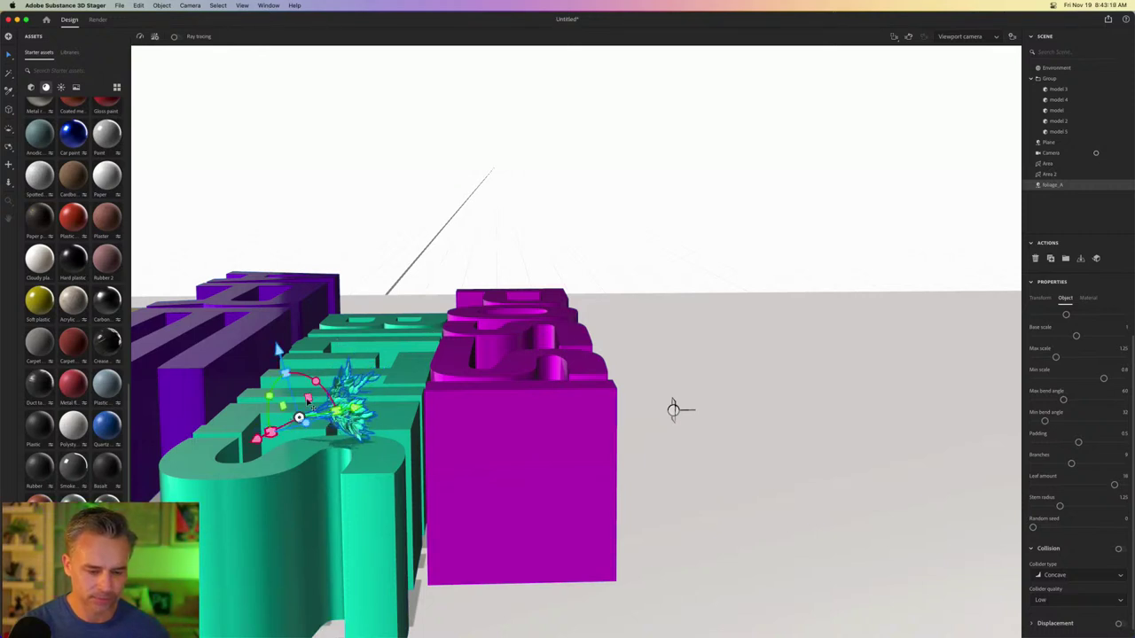
drag(364, 395, 344, 406)
- Enlarge the foliage to a scale of about 4.7 × 2.67 × 2.24 and place it just outside the end of the green word
click(1039, 298)
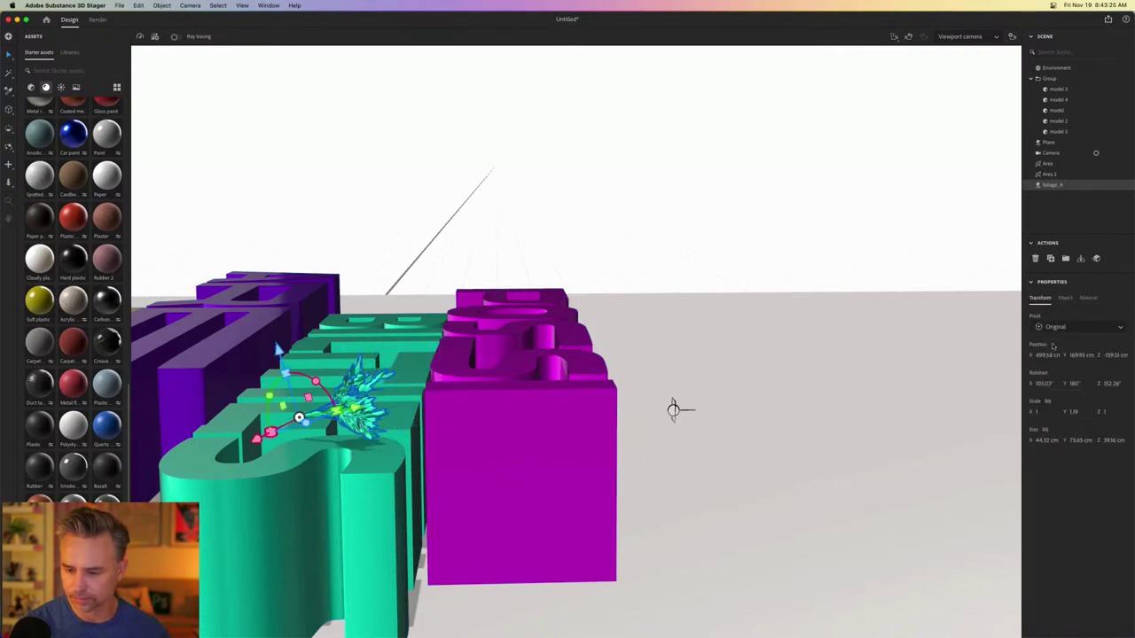
drag(1039, 412, 1057, 393)
drag(280, 351, 365, 507)
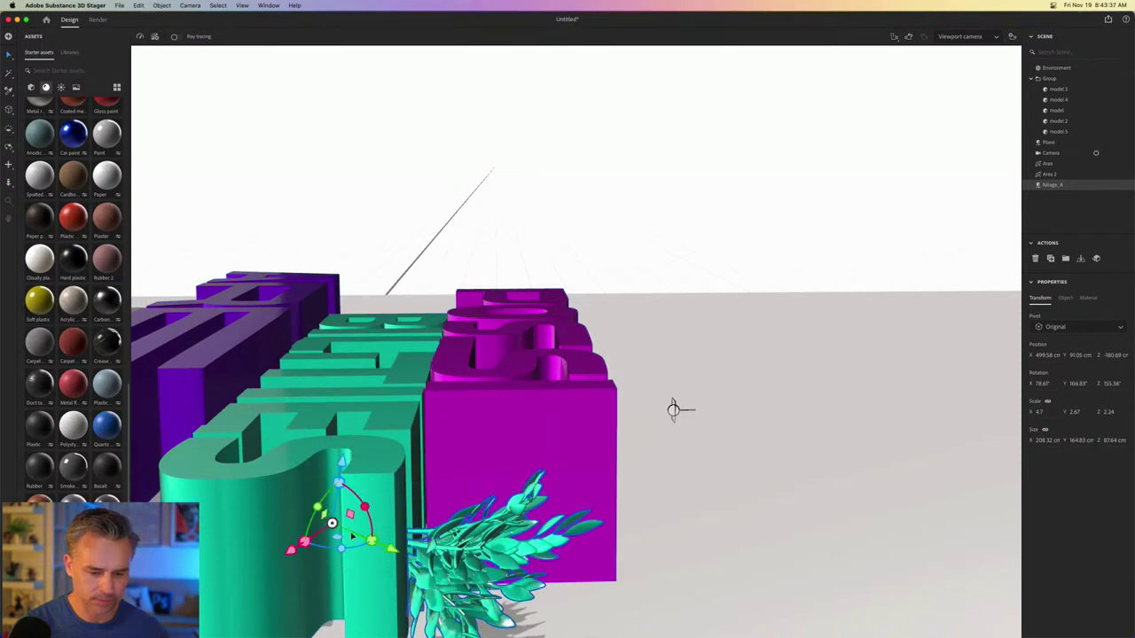
drag(393, 548, 452, 573)
drag(402, 493, 413, 423)
click(695, 109)
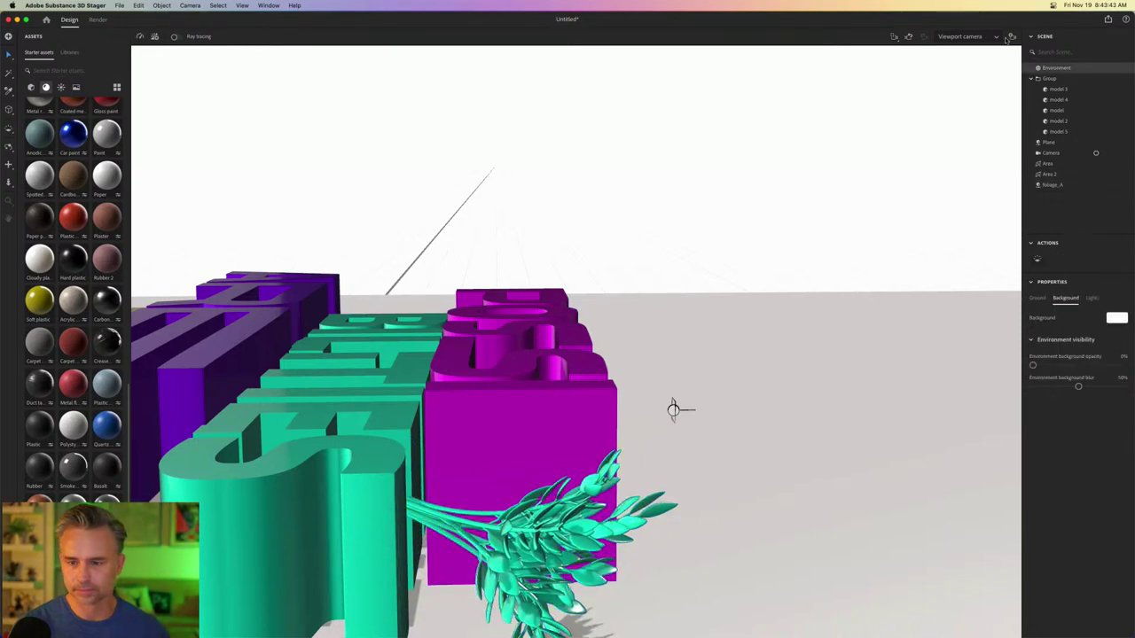
- Return to the scene camera view and move the foliage beside the final "I" of "POSSI", above the end of "BILITIES"
click(961, 37)
click(956, 68)
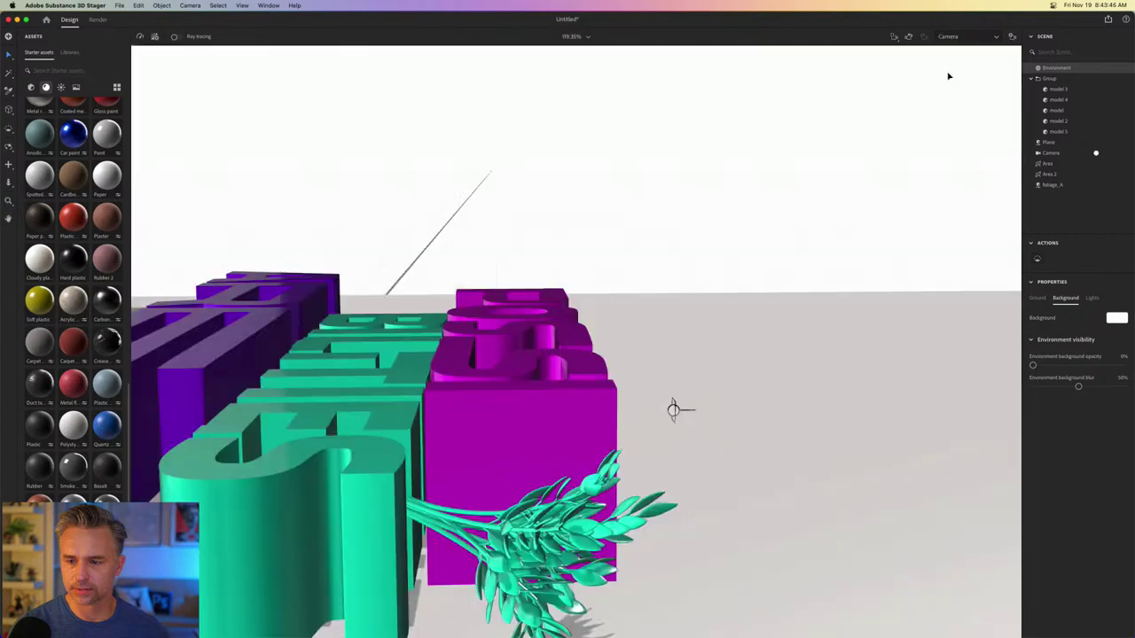
click(796, 181)
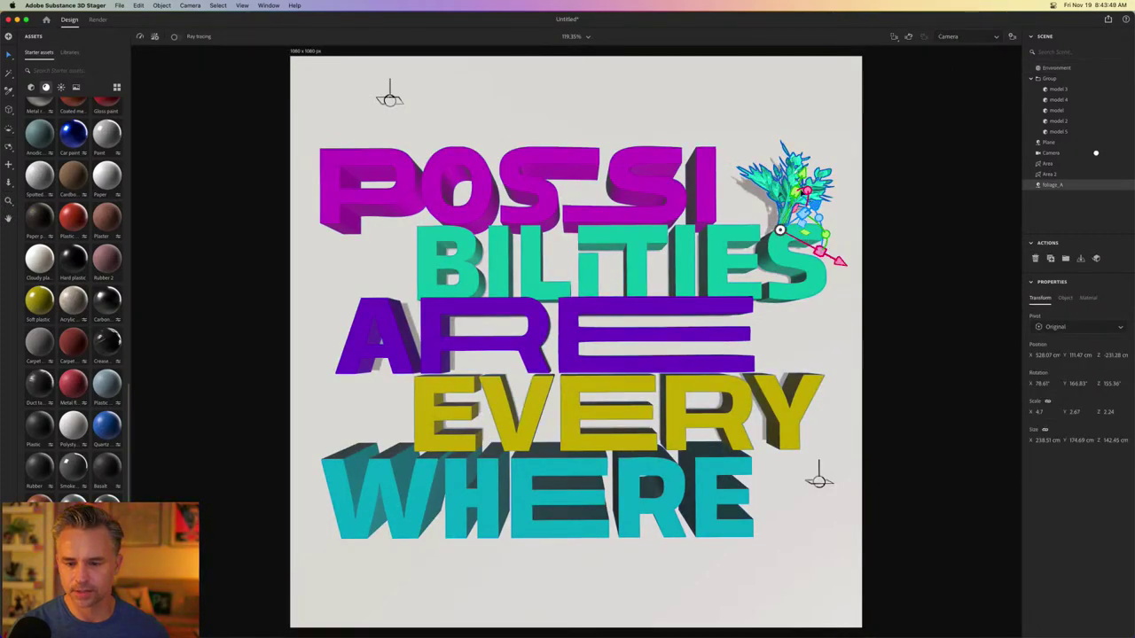
drag(803, 216, 753, 189)
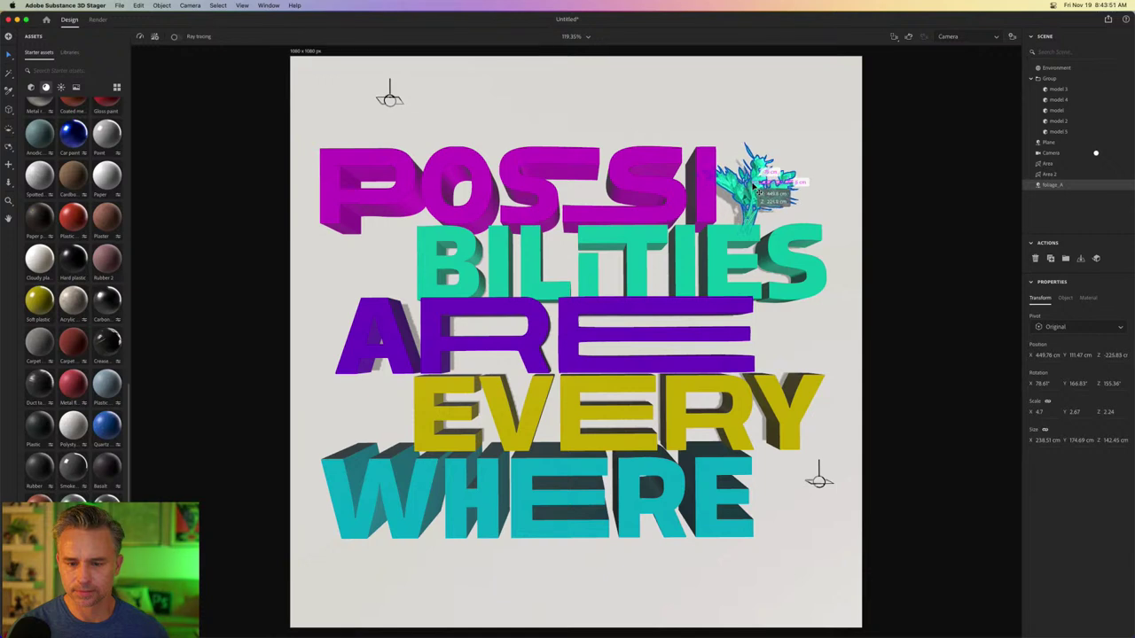
click(195, 128)
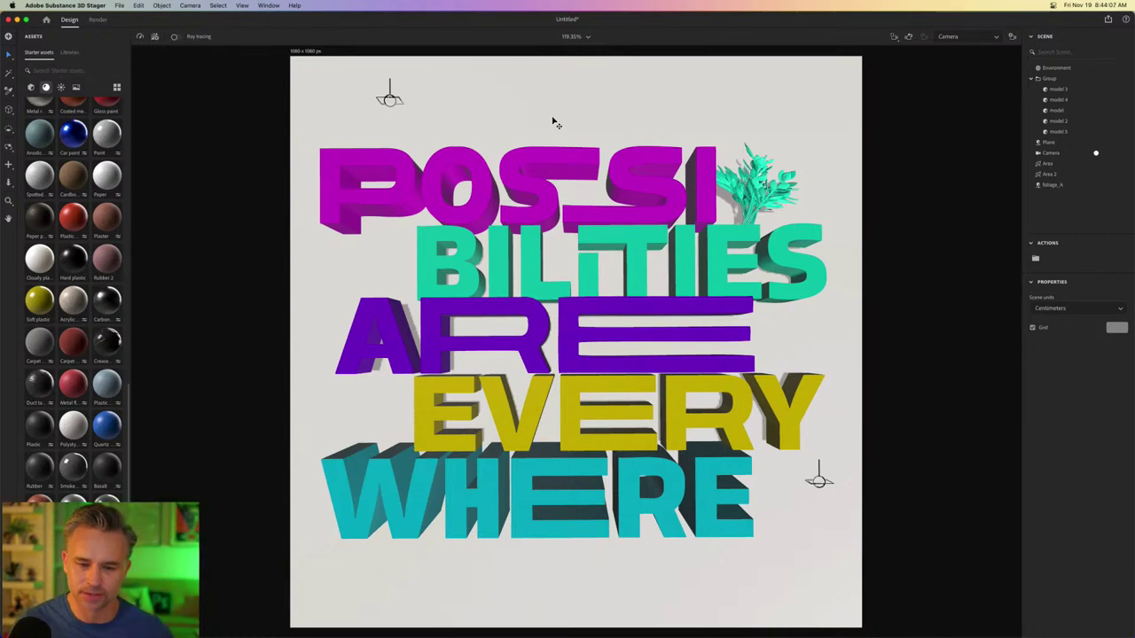
- Hide the foliage, apply the Paper material to it and clear the selection
click(1092, 183)
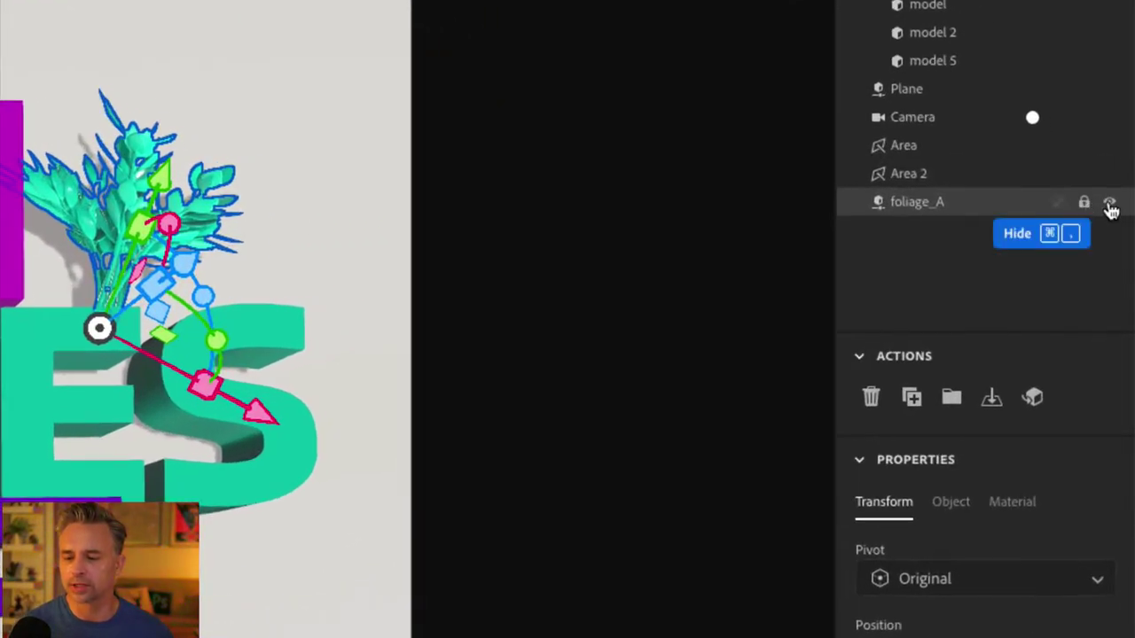
click(1110, 205)
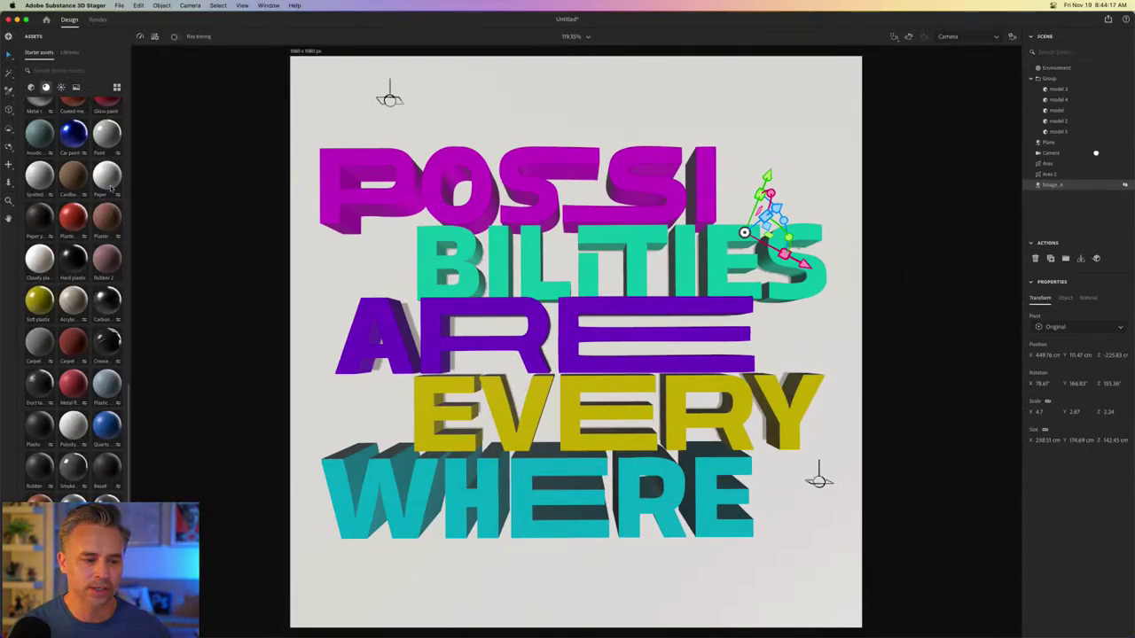
click(108, 180)
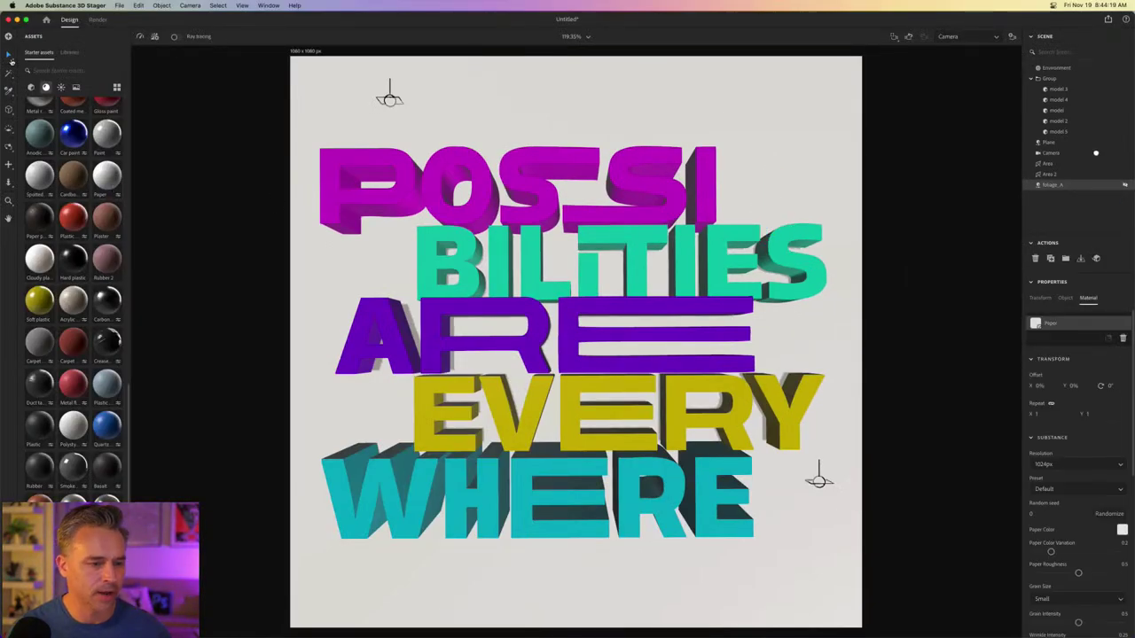
click(227, 196)
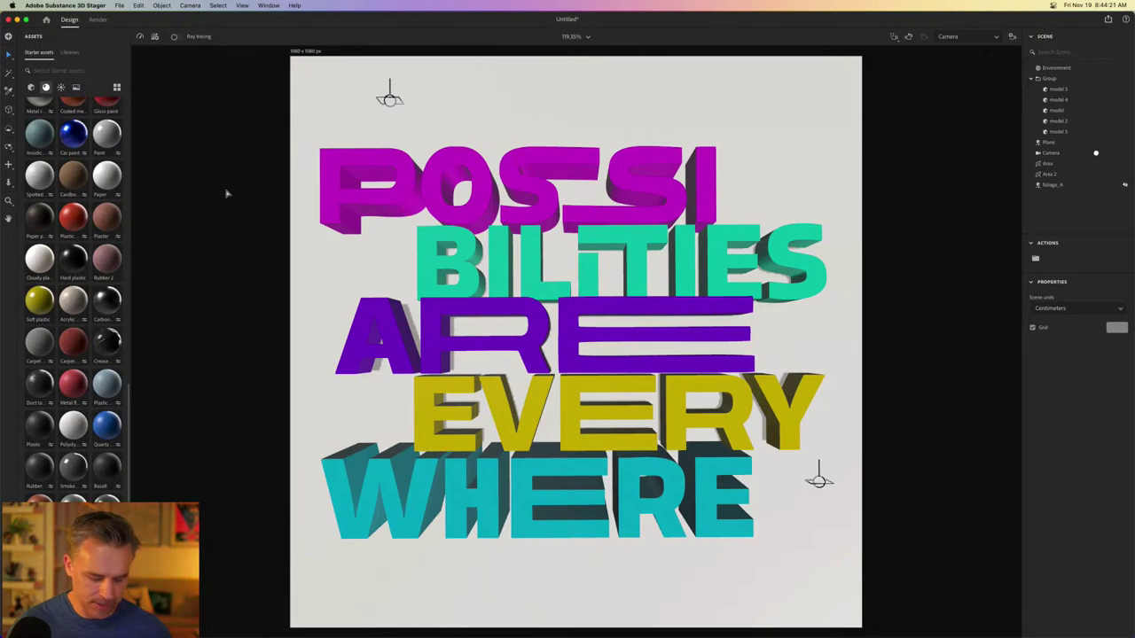
- Save the scene to the Desktop under the name "Possibilities"
key(super+s)
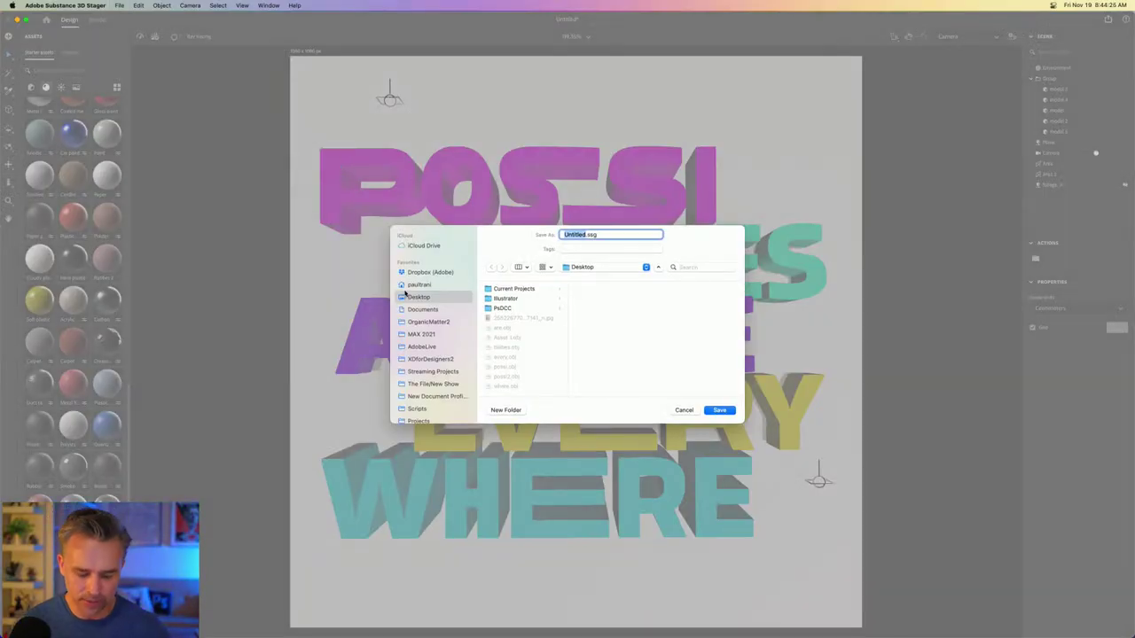
text(Po)
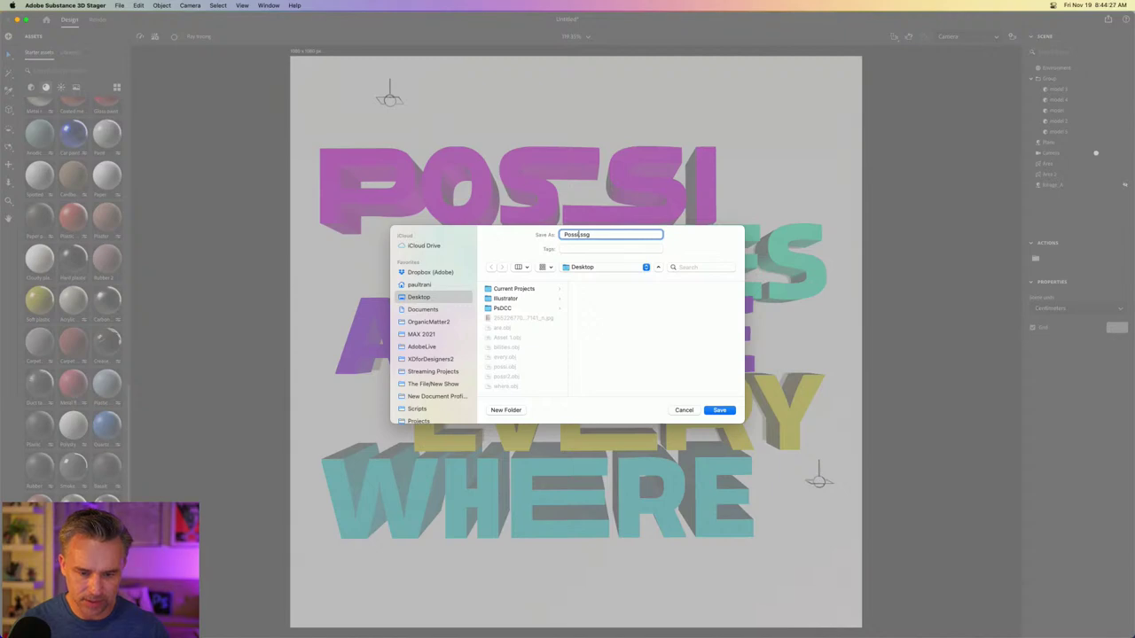
text(ssibilities)
key(Return)
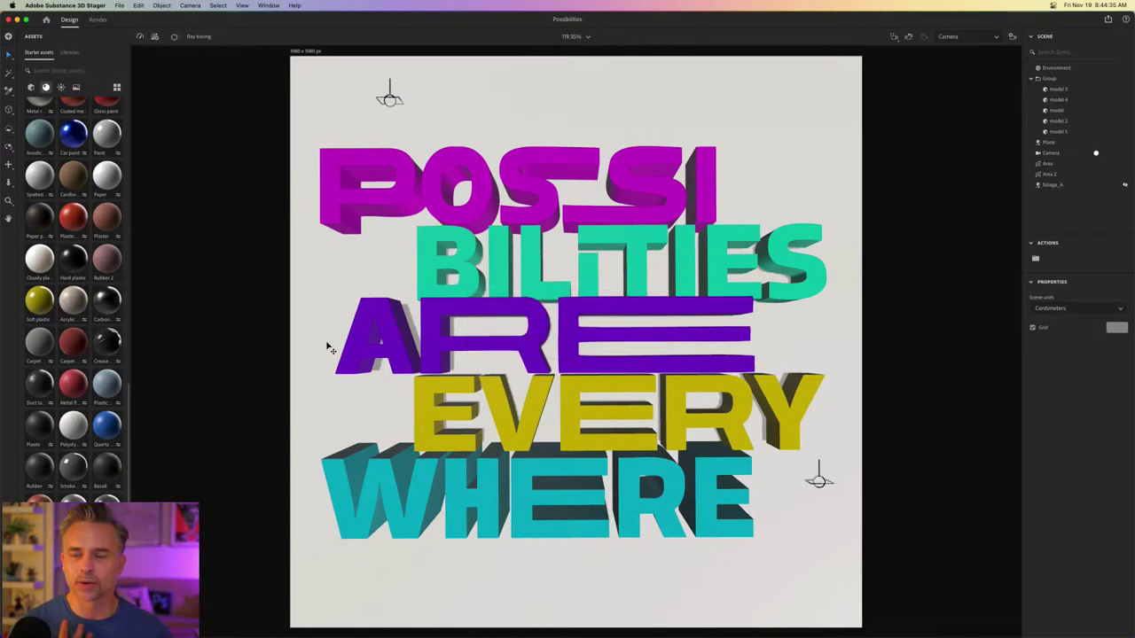
- Render the scene camera with the Draft preset, exporting "Possibilities" to the Desktop as a 16 bits/channel PSD
scroll(328, 348, up, 1)
click(96, 20)
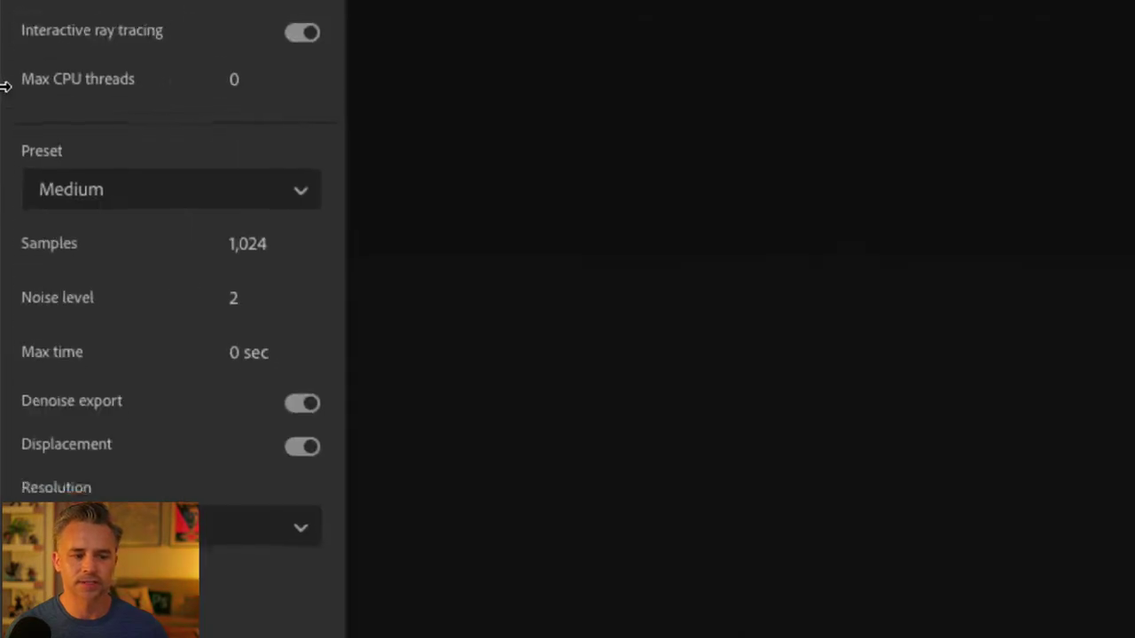
click(108, 197)
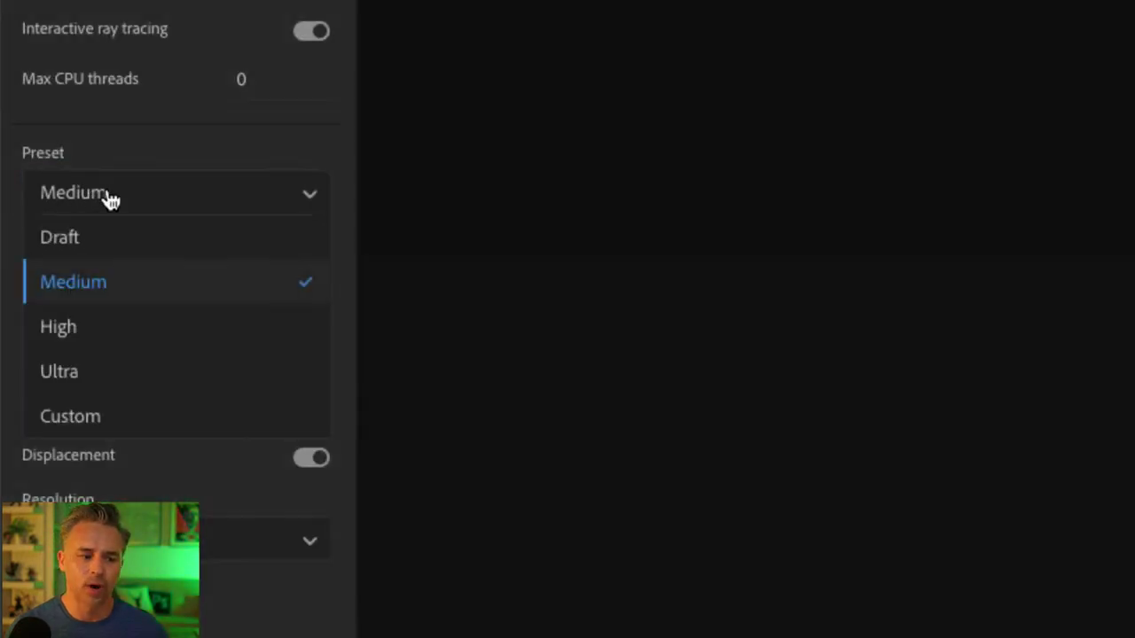
click(101, 239)
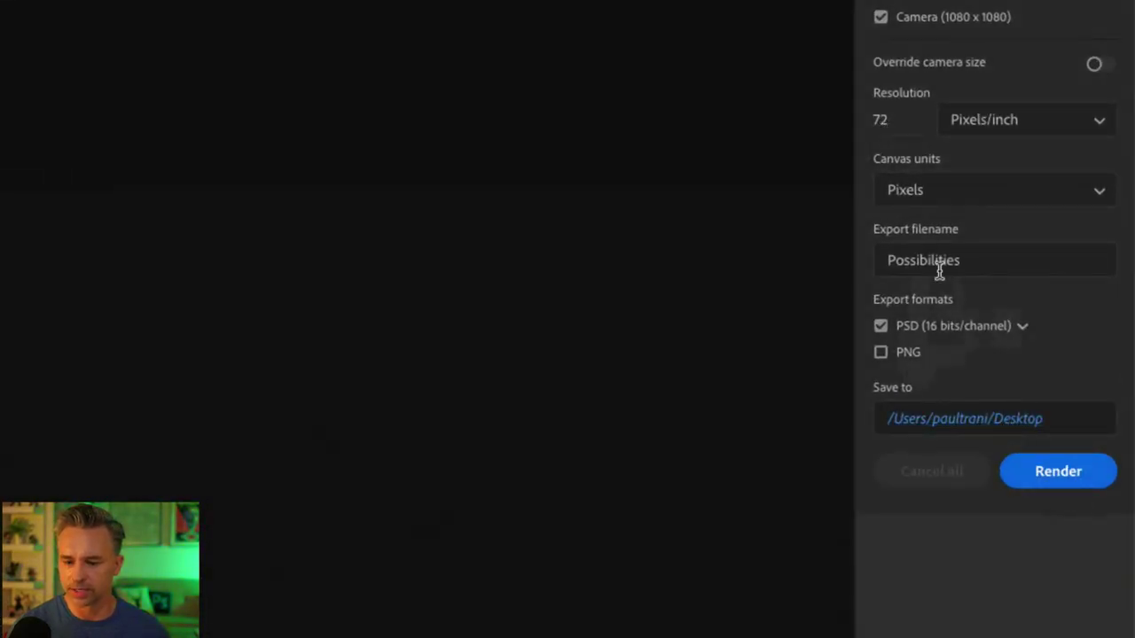
click(1041, 470)
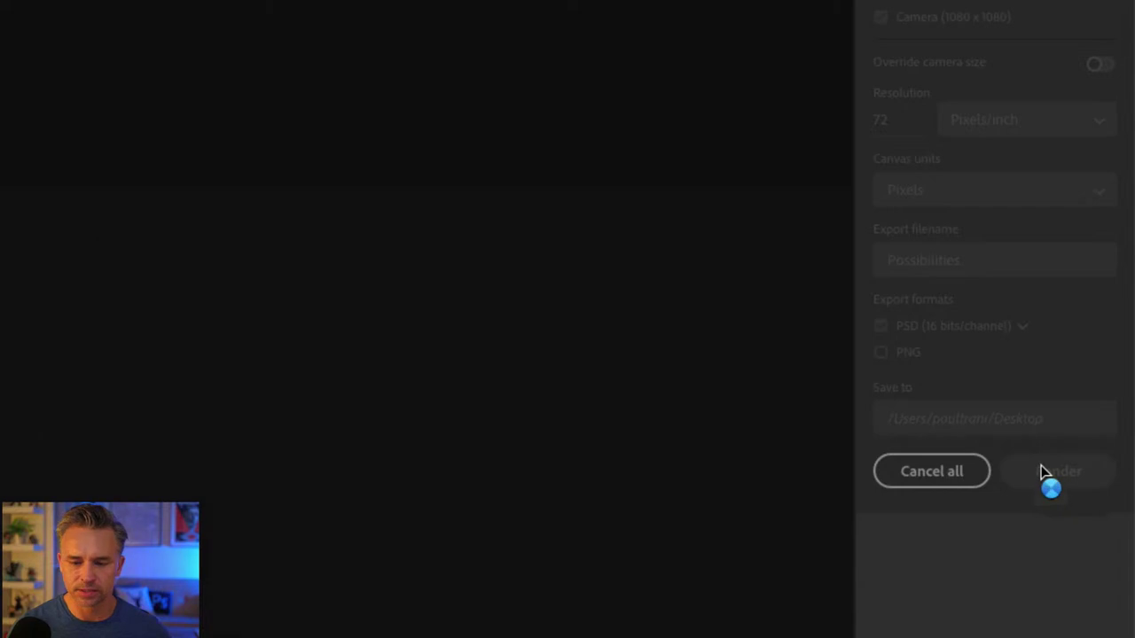
- Switch to Chrome and open the account owner's Twitter profile page
mouse_move(466, 632)
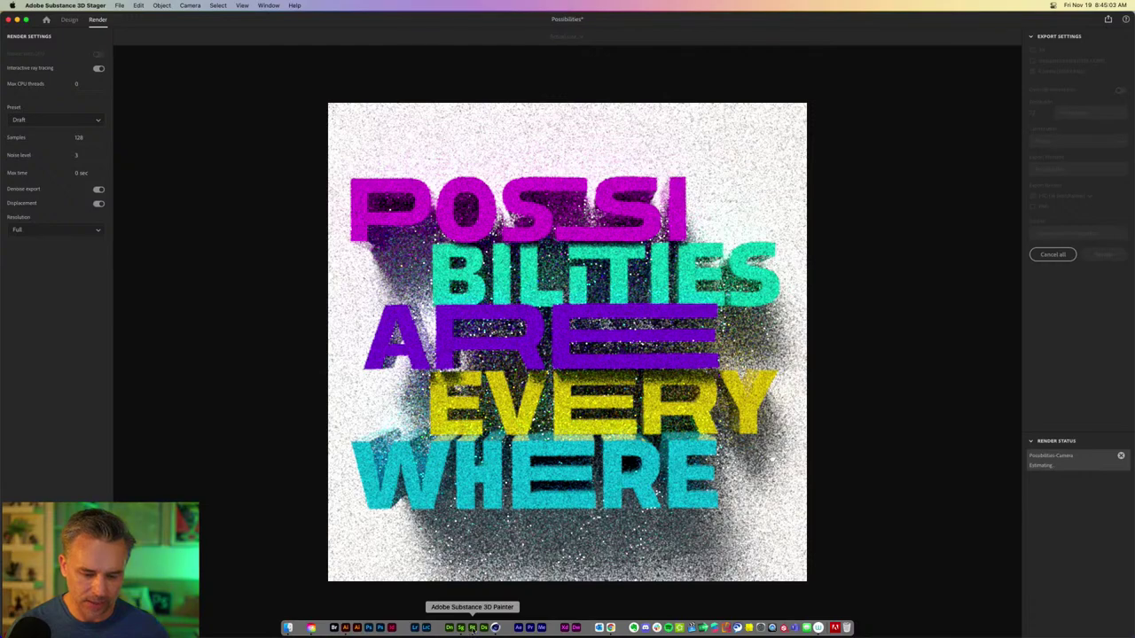
click(473, 629)
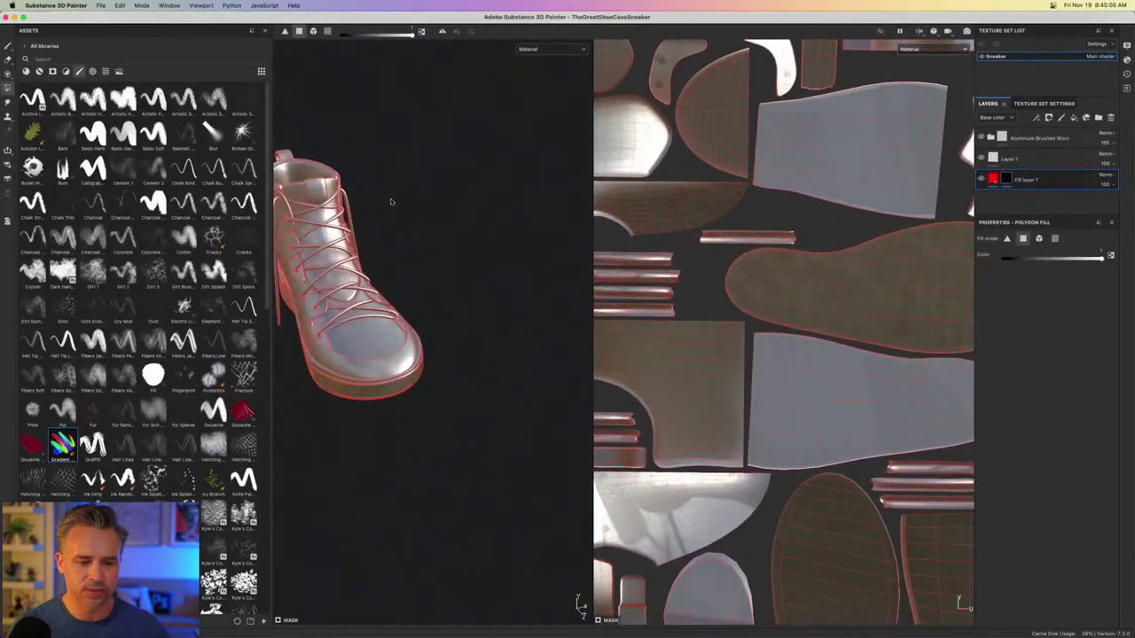
click(609, 632)
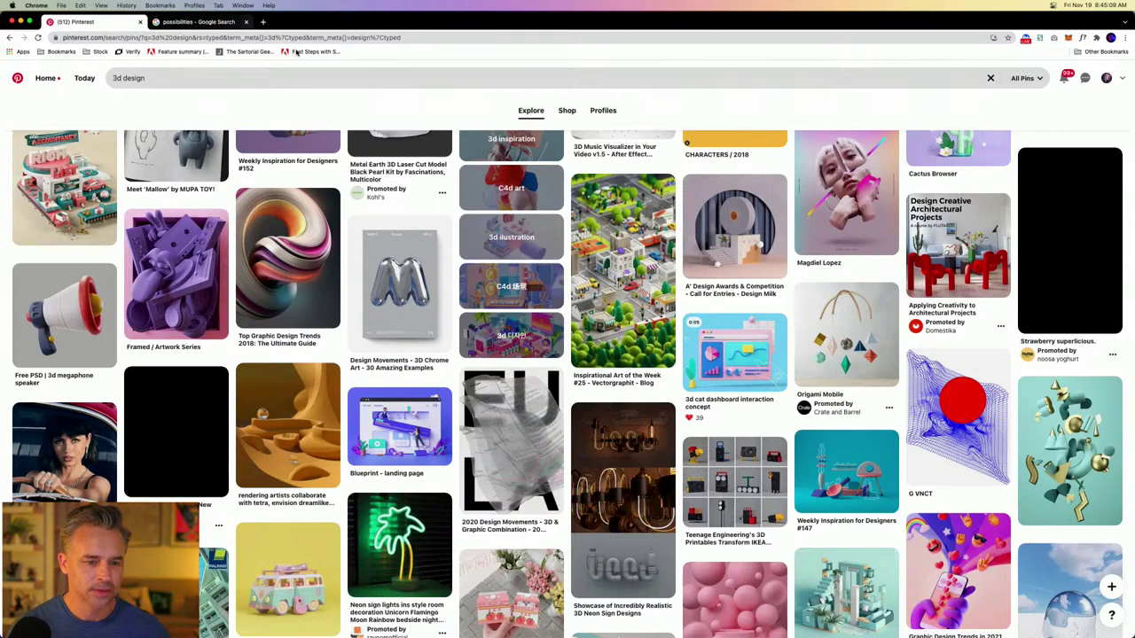
click(422, 39)
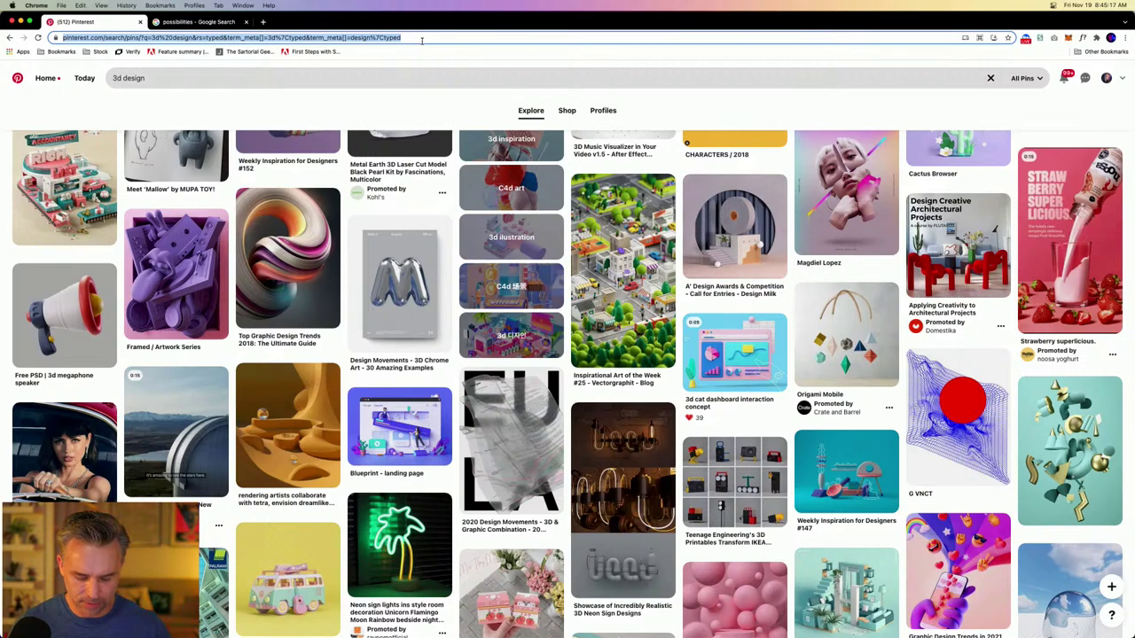
text(tw)
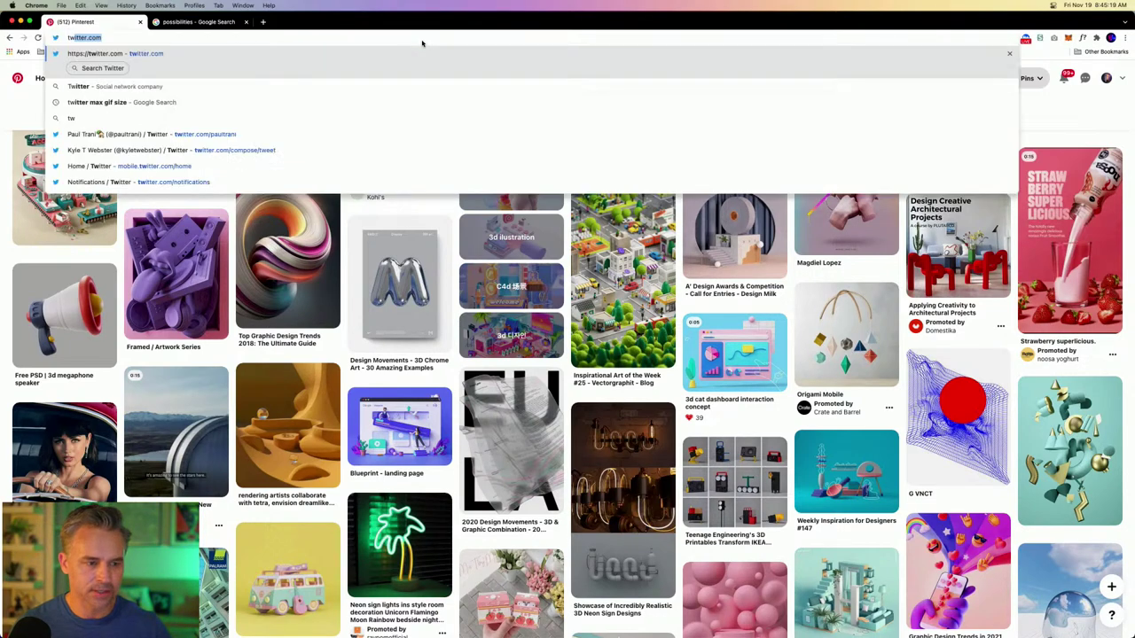
click(152, 135)
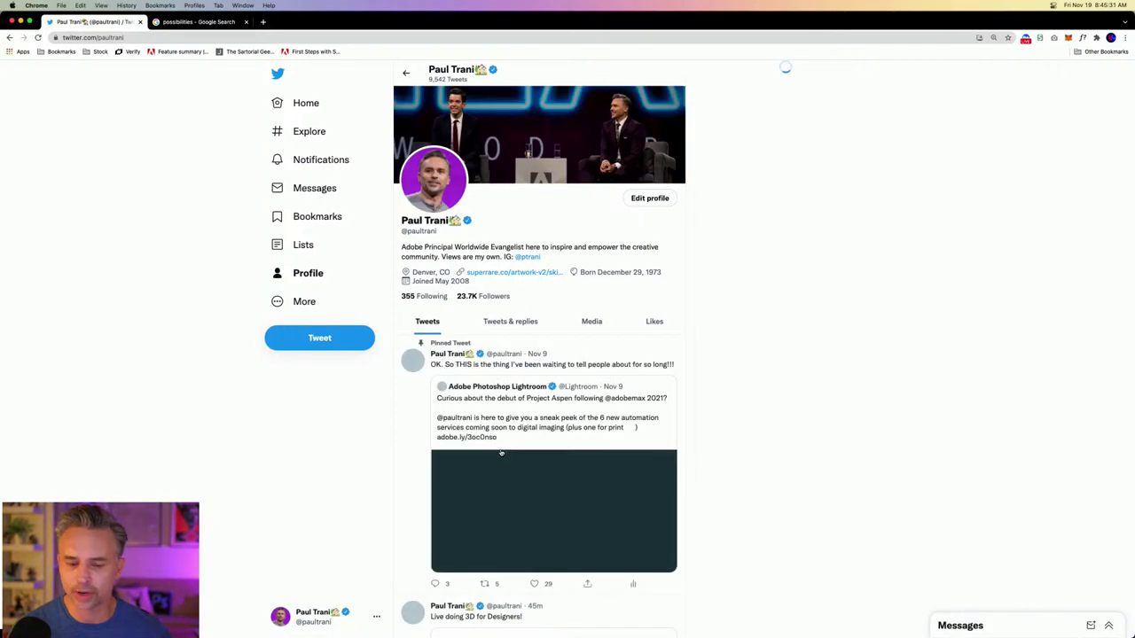
- Find the Nov 17 Adobe Substance 3D tweet about #thegreatshoecase on the profile, open its linked sneaker-challenge page and select the page address
scroll(570, 524, down, 5)
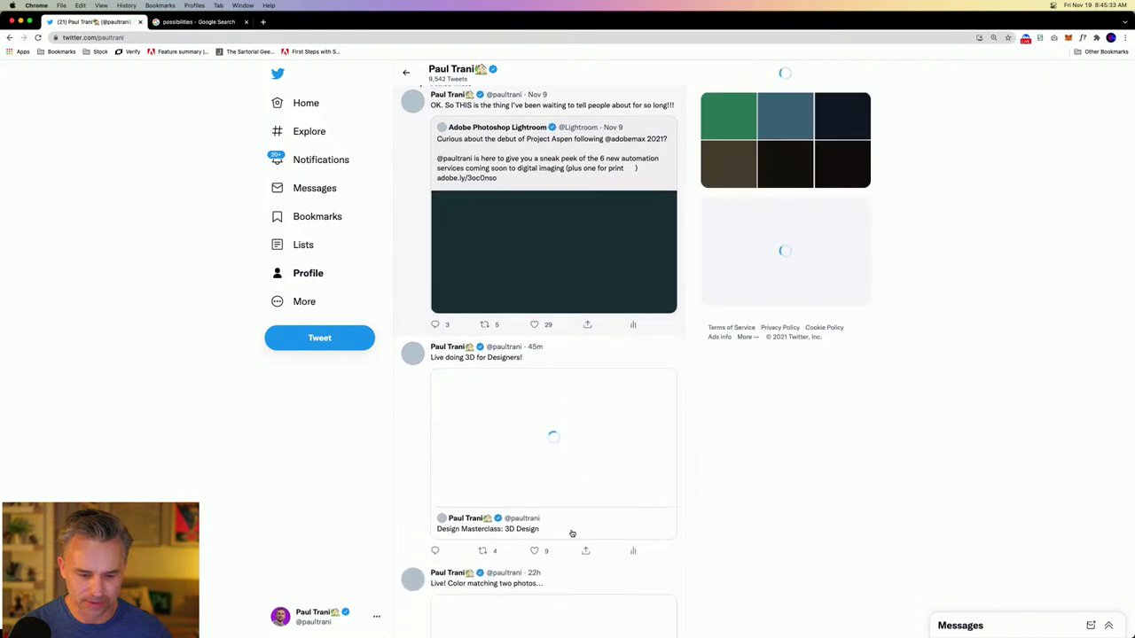
scroll(537, 471, down, 2)
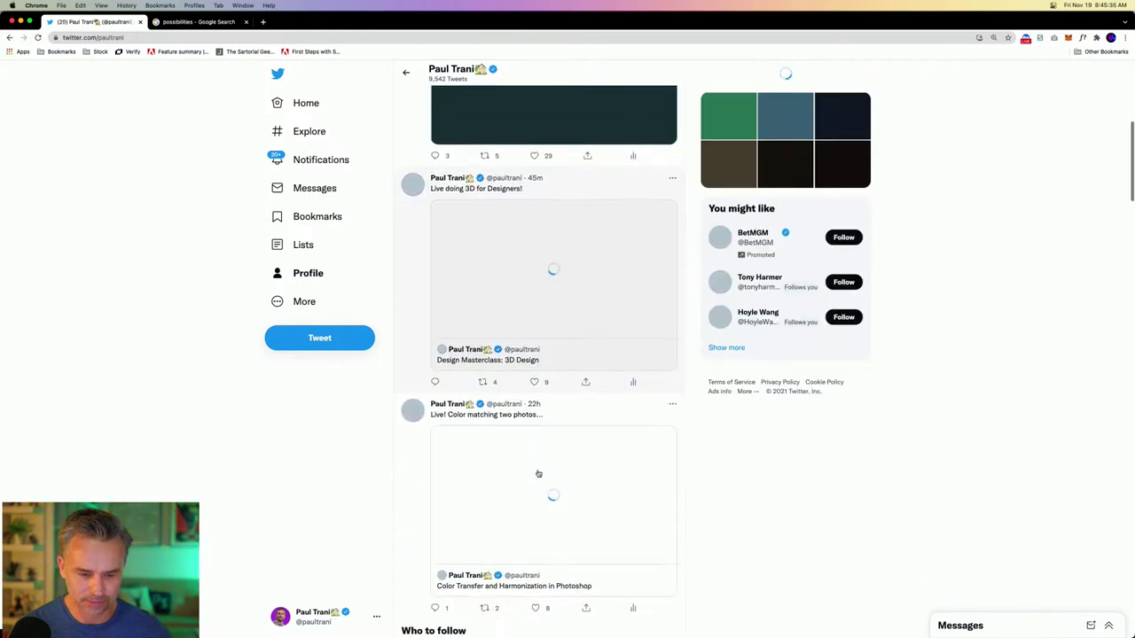
scroll(538, 435, down, 3)
scroll(538, 435, down, 1)
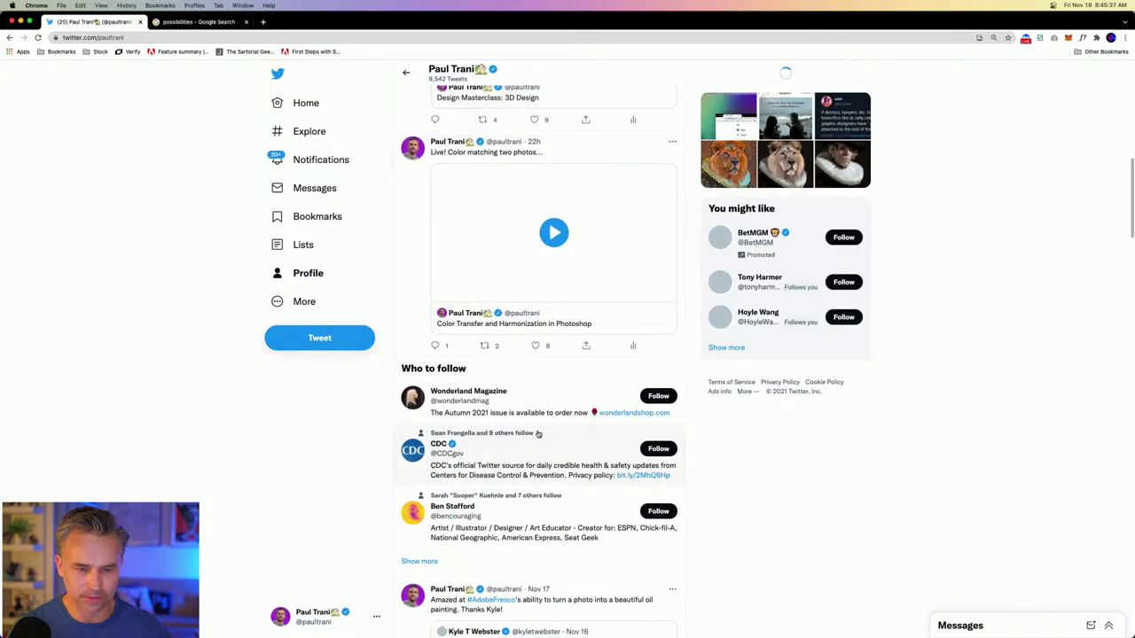
scroll(538, 435, down, 4)
scroll(538, 438, down, 6)
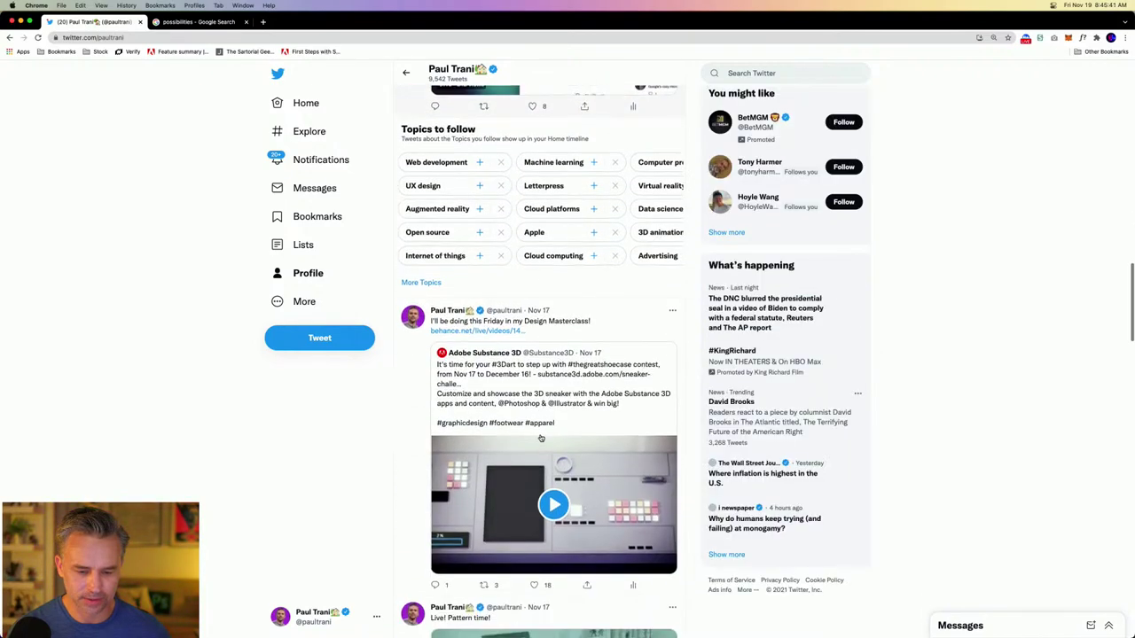
scroll(540, 438, down, 2)
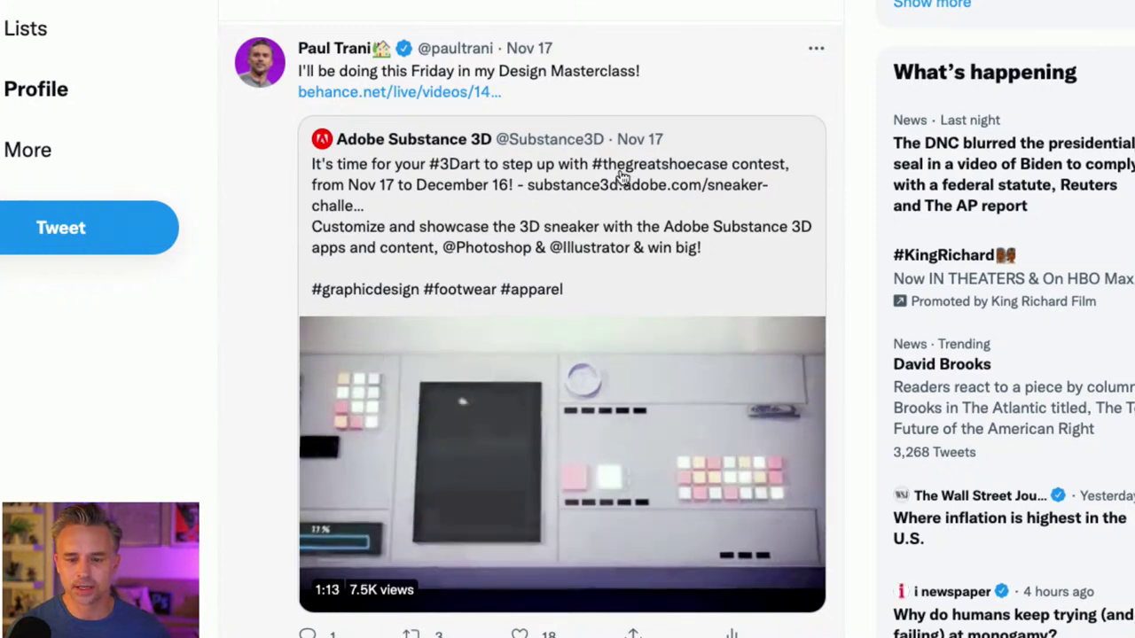
click(623, 228)
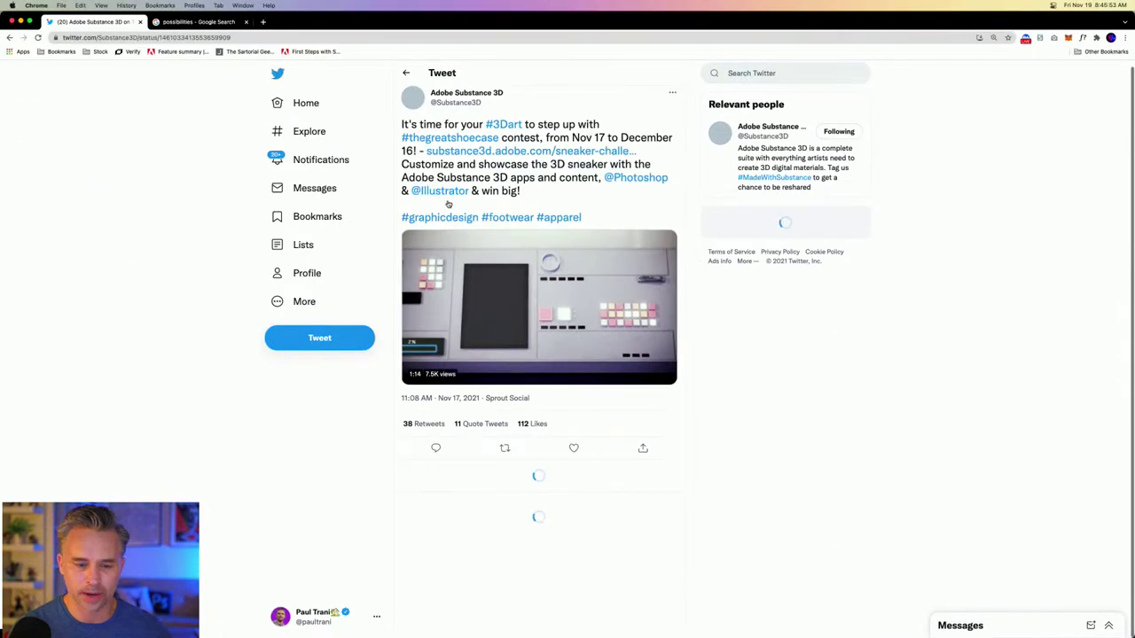
click(510, 152)
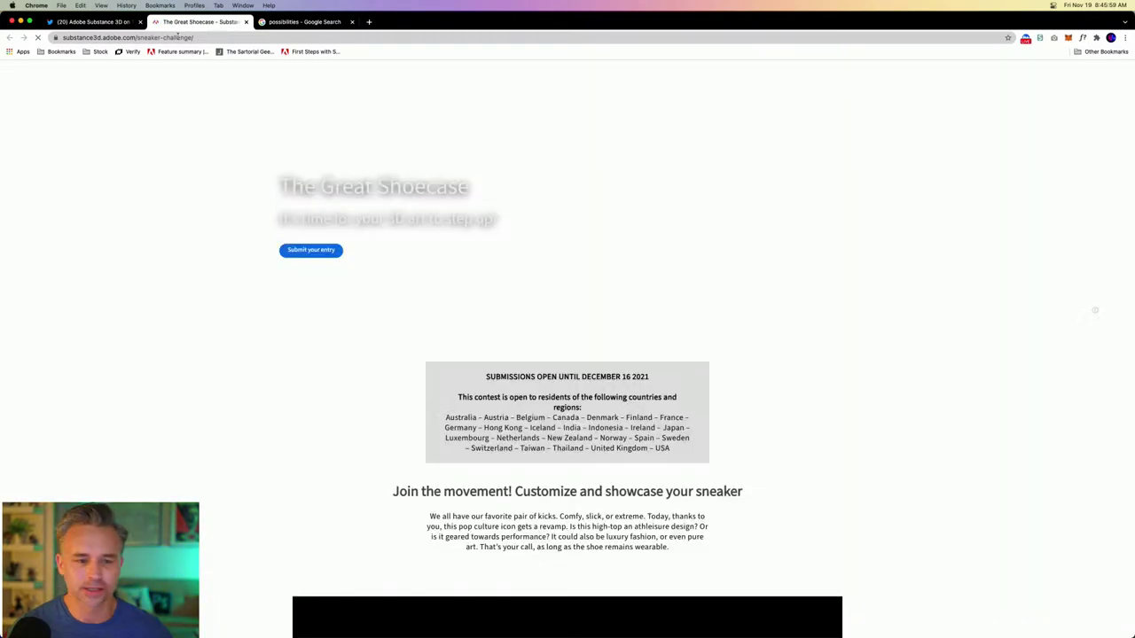
click(220, 37)
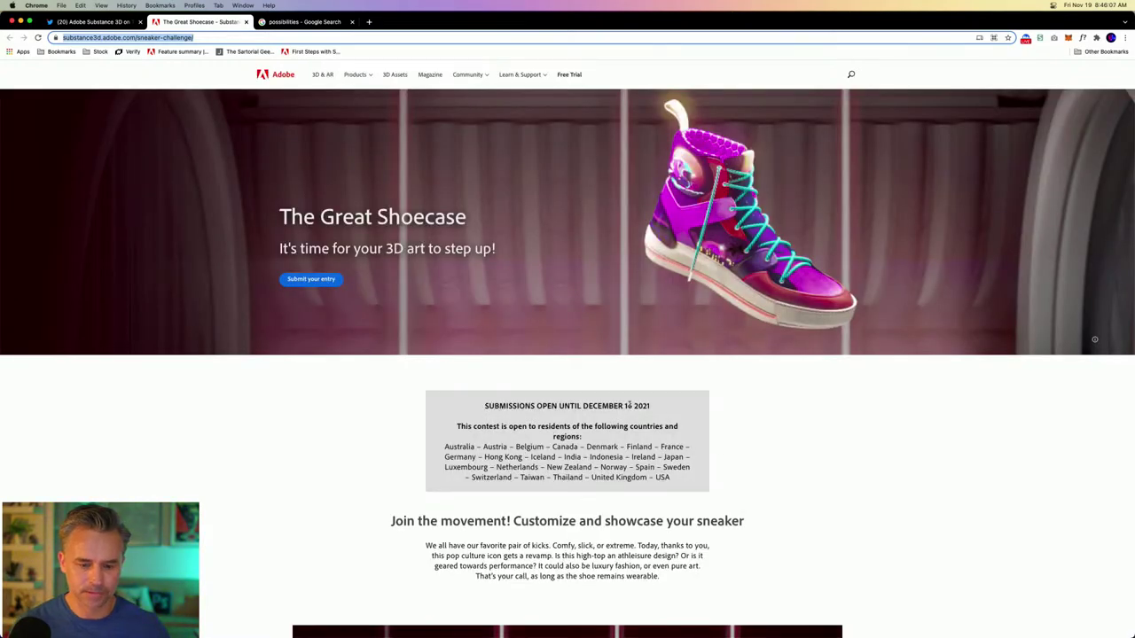
- Look through The Great Shoecase page for the contest prizes, the mandatory apps, the sneaker model download and the Stager presets
scroll(709, 441, down, 10)
scroll(709, 441, down, 5)
scroll(653, 415, down, 10)
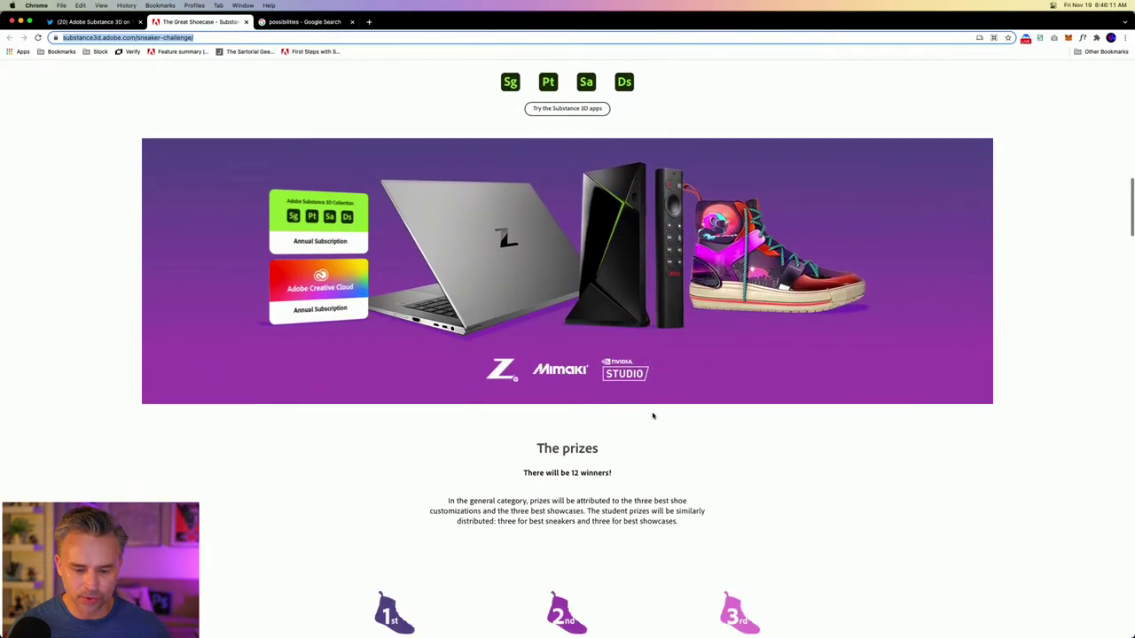
scroll(652, 416, down, 7)
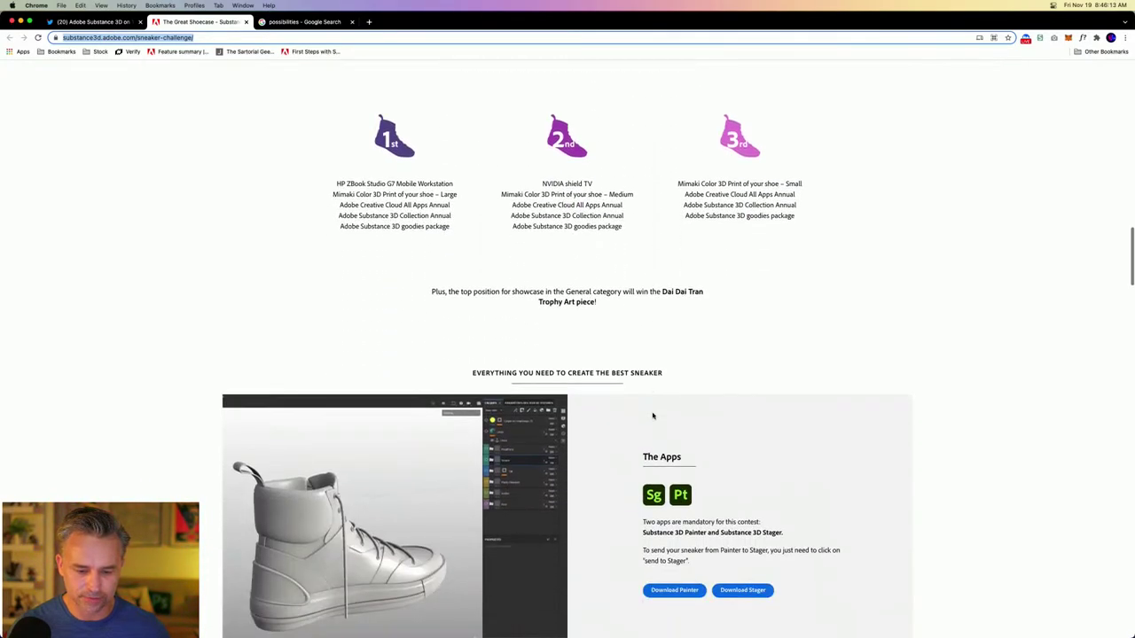
scroll(685, 442, down, 4)
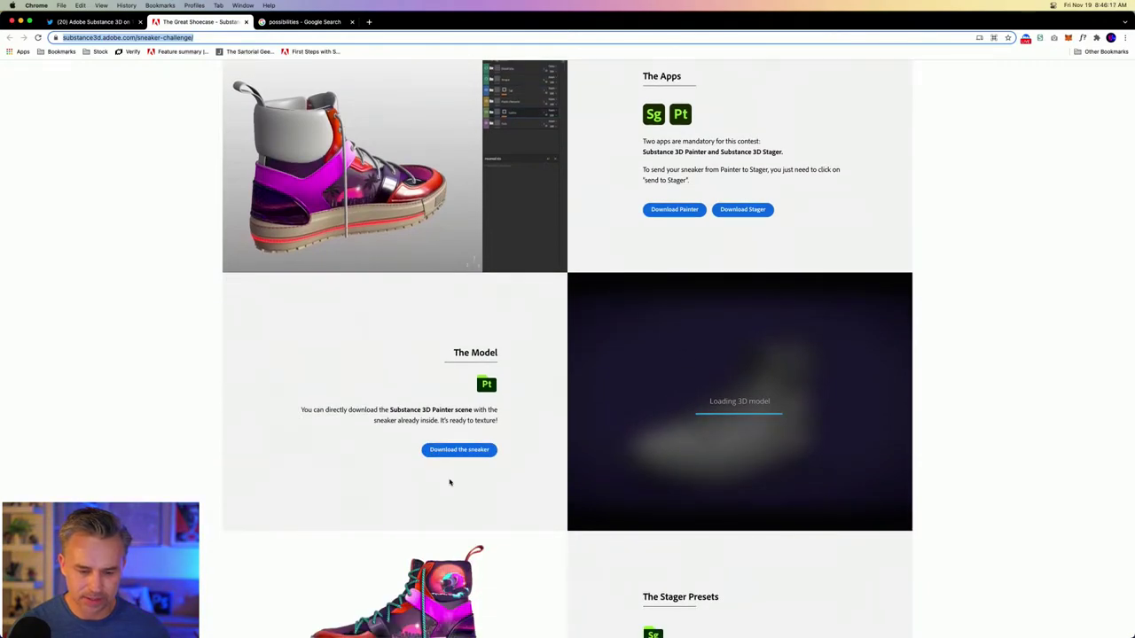
scroll(425, 486, up, 8)
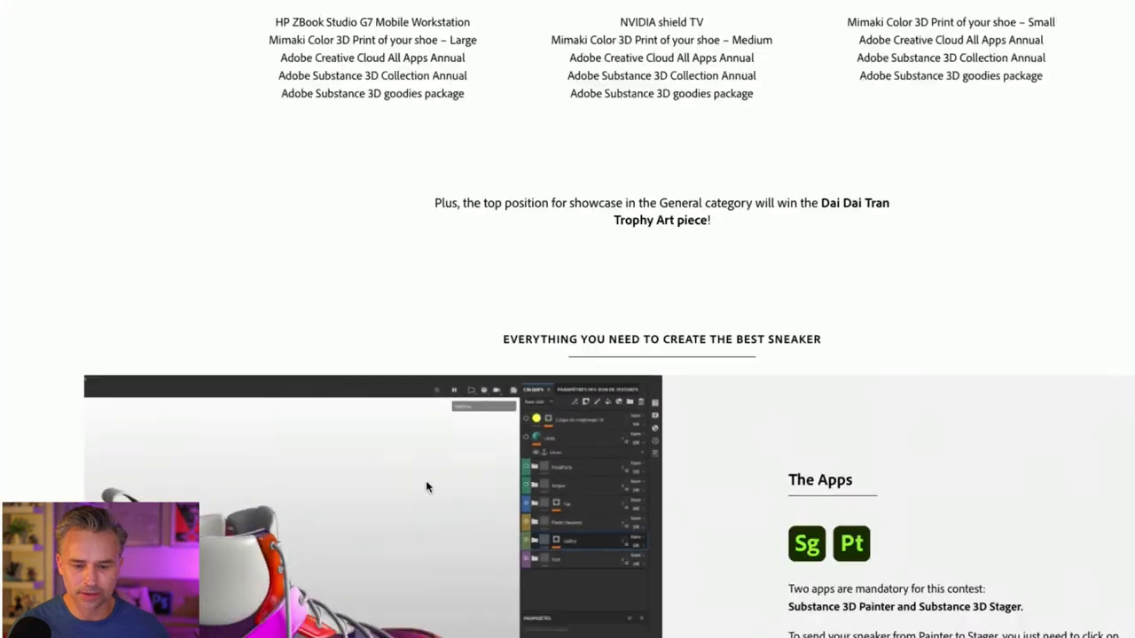
scroll(425, 484, down, 10)
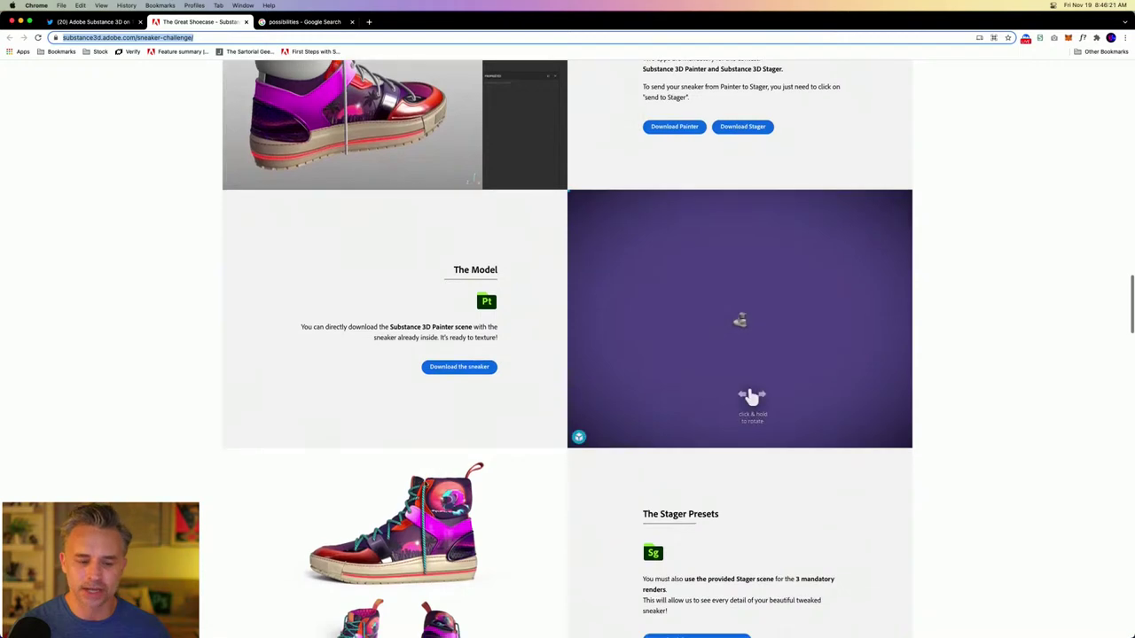
scroll(448, 370, up, 7)
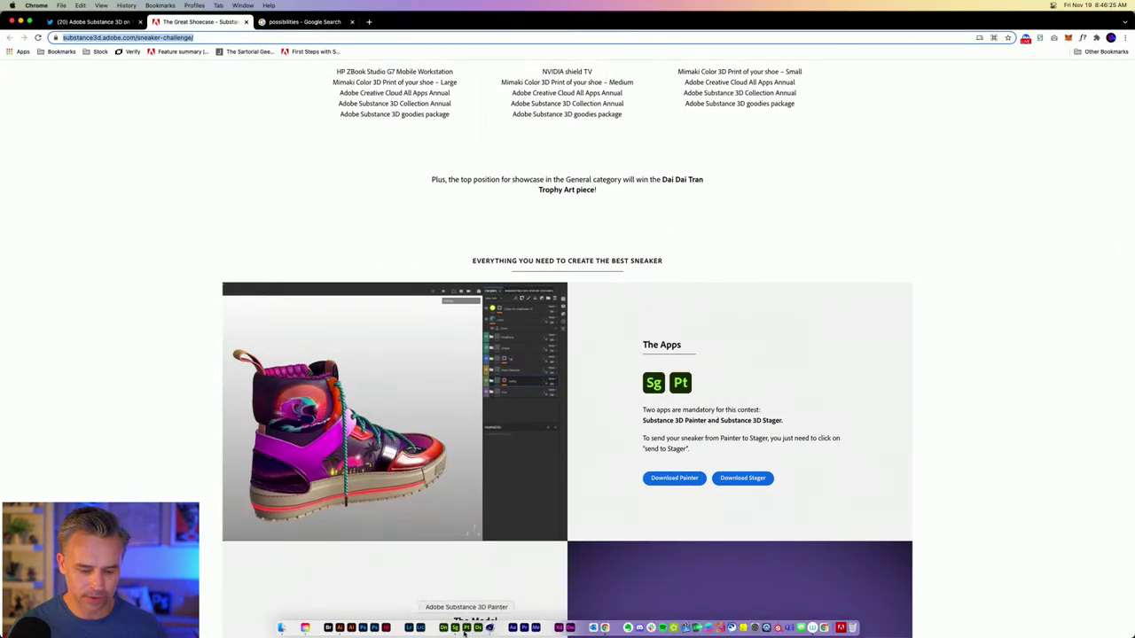
- Switch to Substance 3D Painter, where the TheGreatShoeCaseSneaker project is open
click(455, 628)
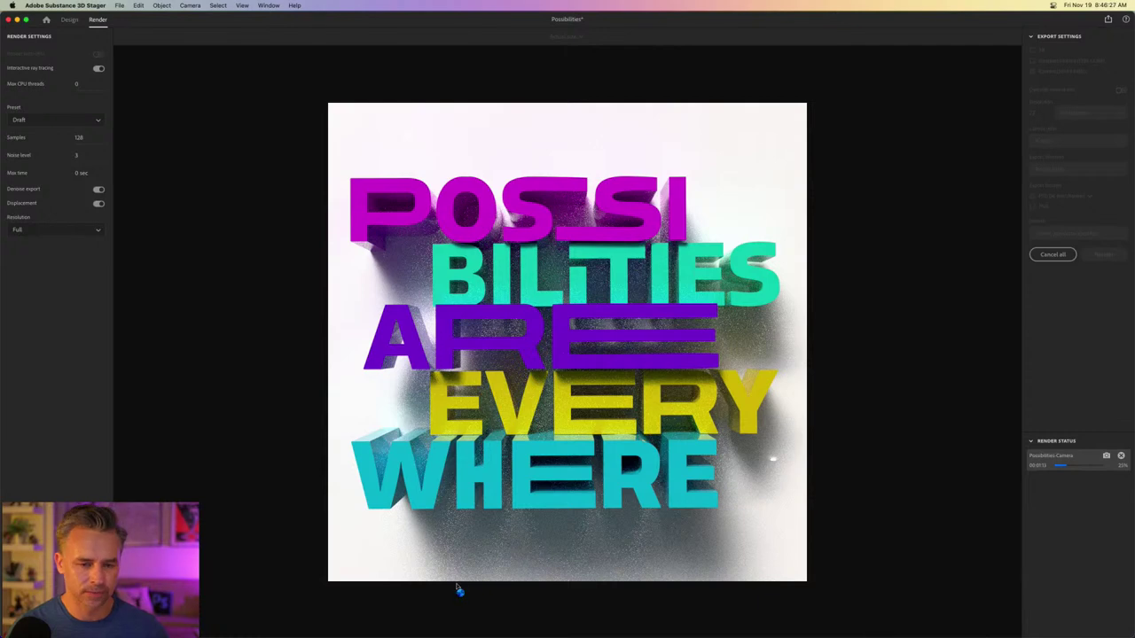
click(467, 629)
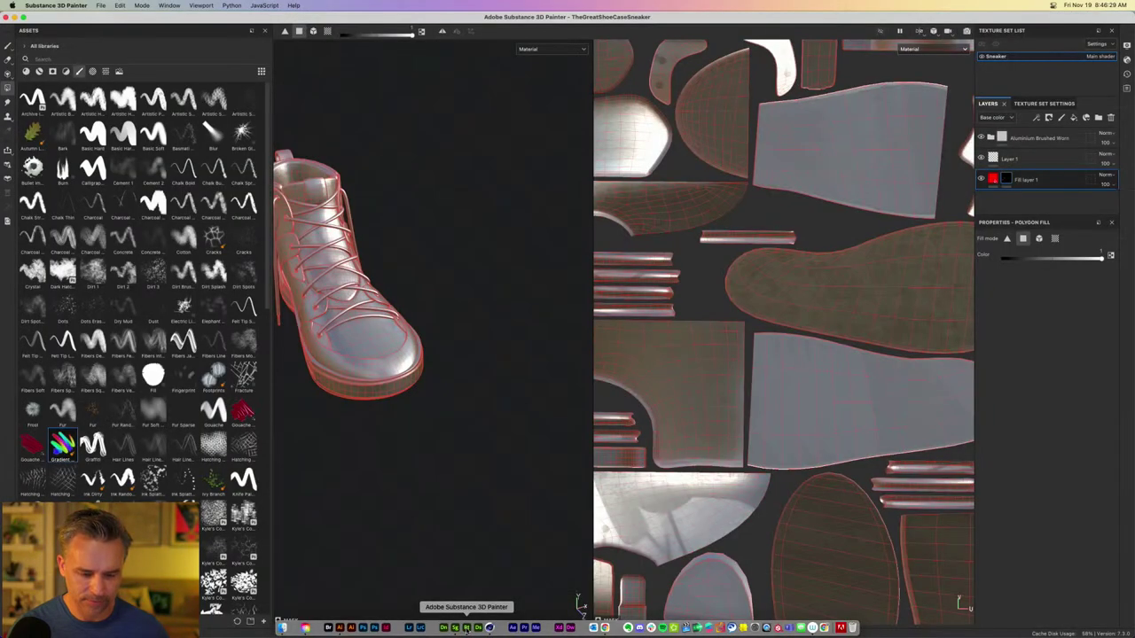
click(101, 5)
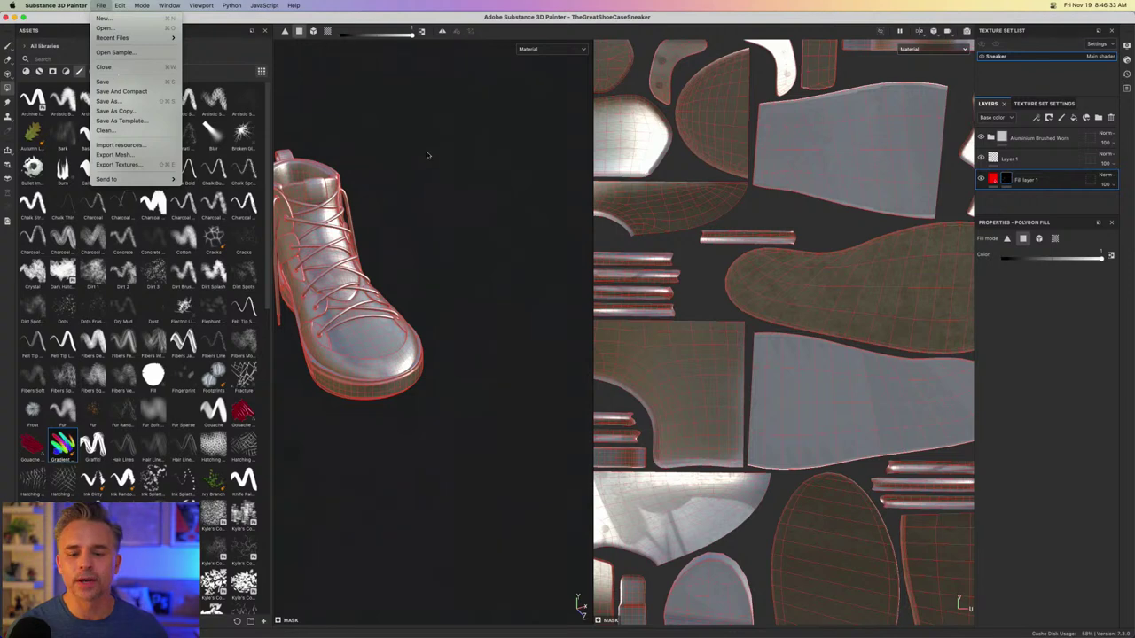
click(428, 157)
click(955, 46)
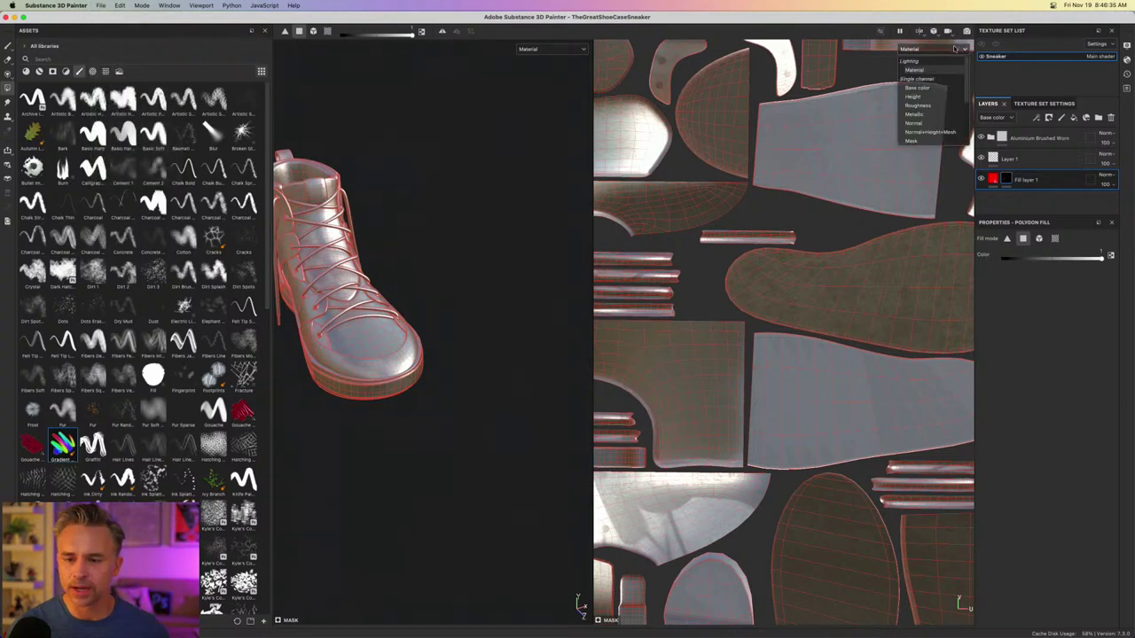
click(955, 47)
- Show only the 3D viewport and bring the sneaker into an enlarged side view with its toe facing left
click(920, 31)
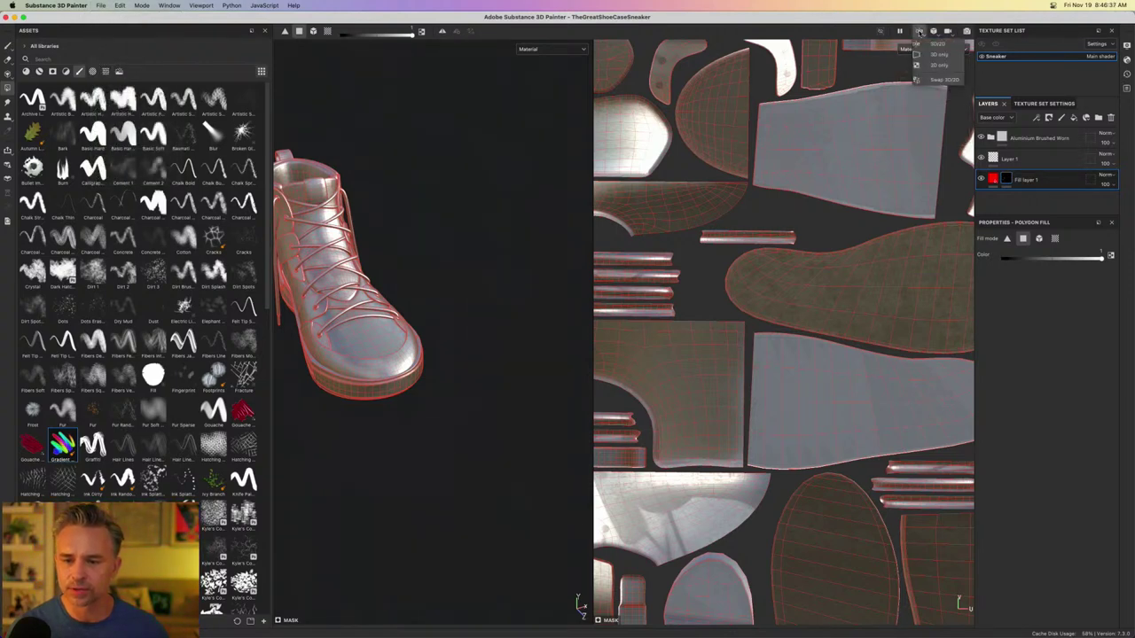
click(931, 55)
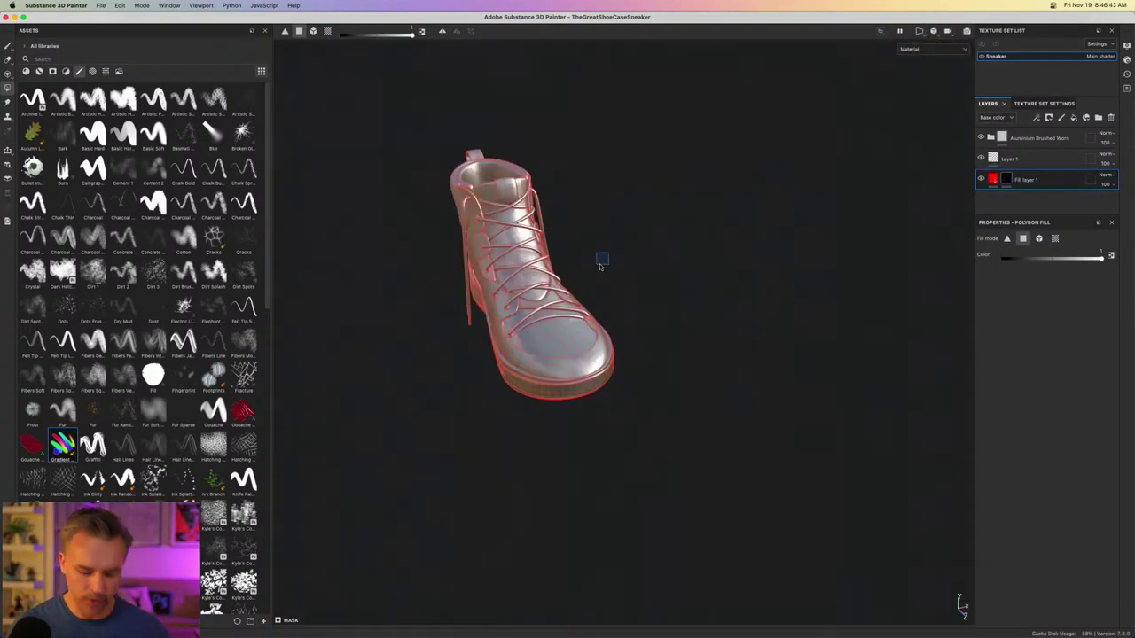
alt+drag(645, 248, 327, 185)
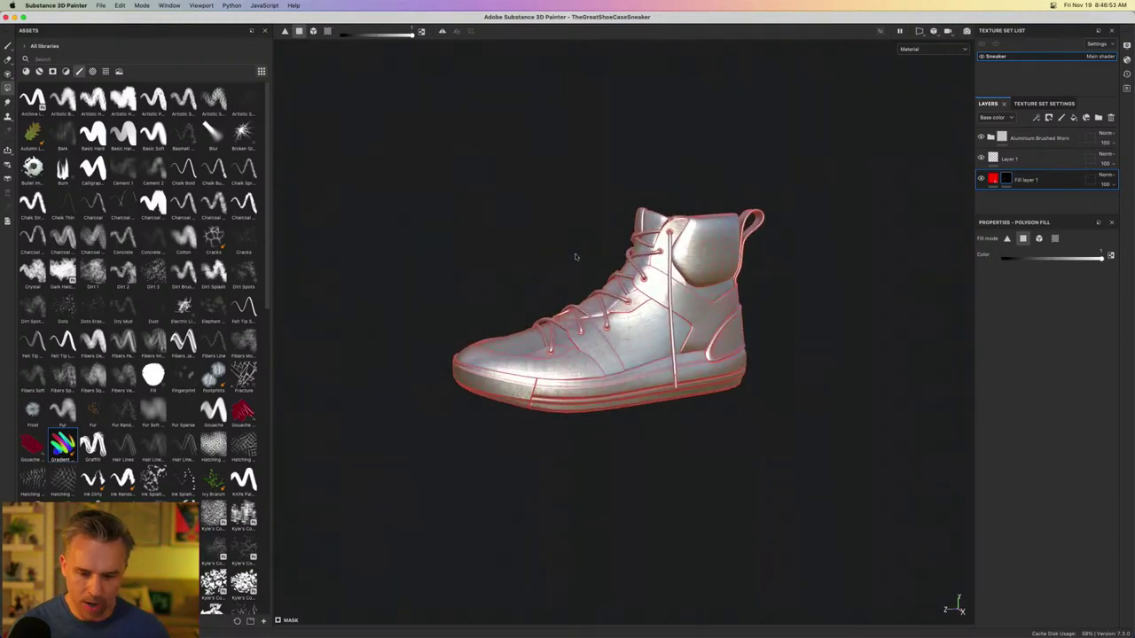
alt+right_drag(547, 254, 549, 510)
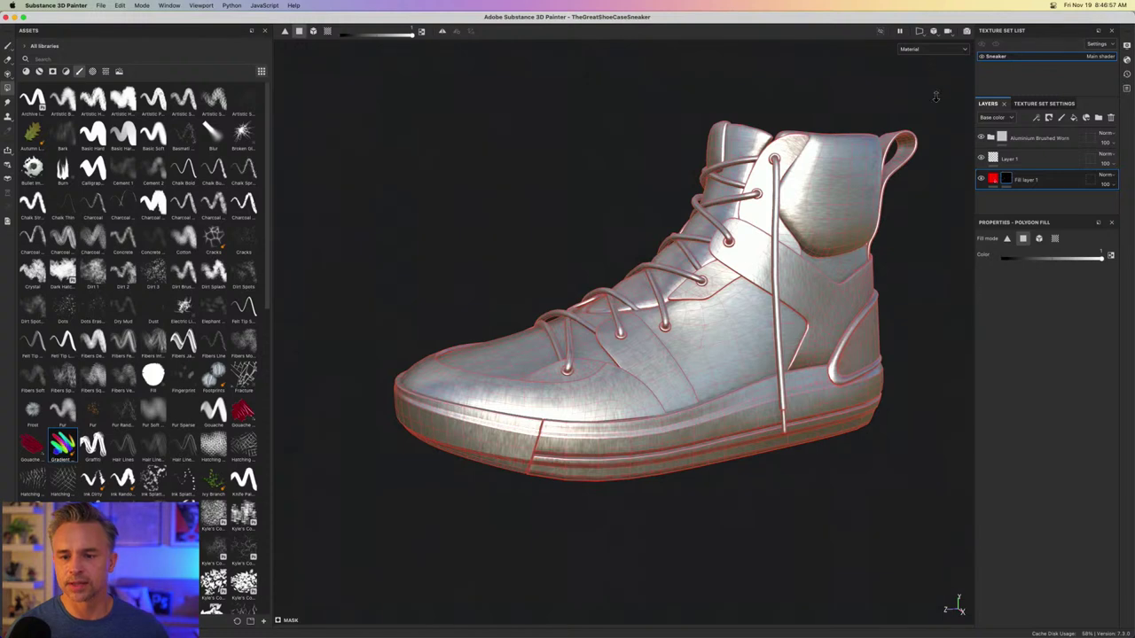
- Pause the engine and restore the split 3D/2D view of the sneaker and its texture layout
click(933, 49)
click(926, 39)
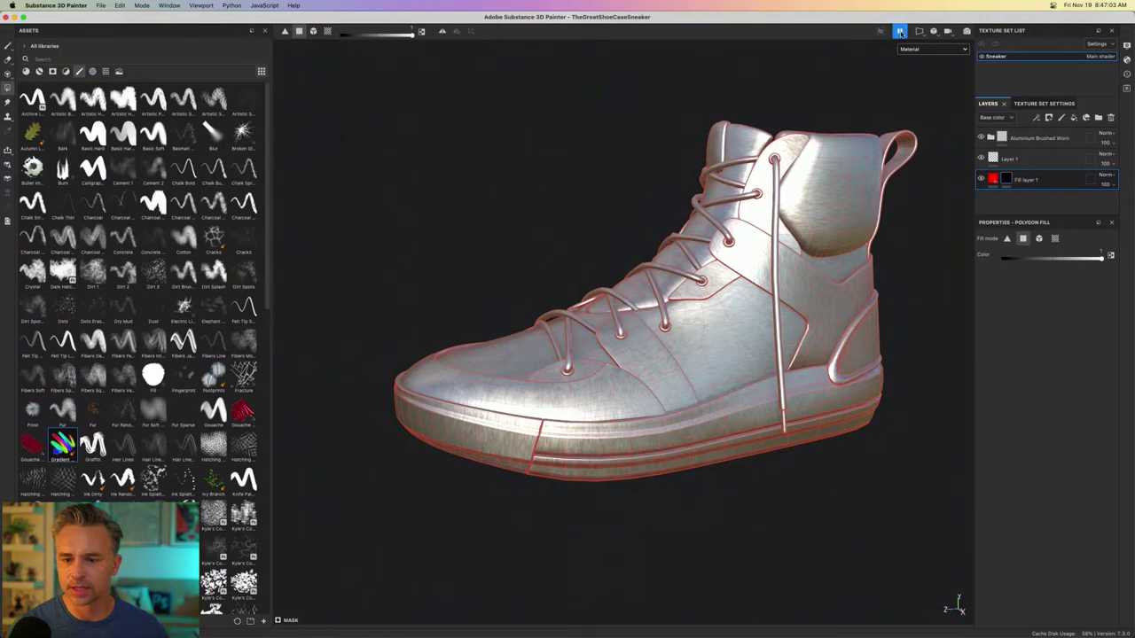
click(900, 32)
click(919, 32)
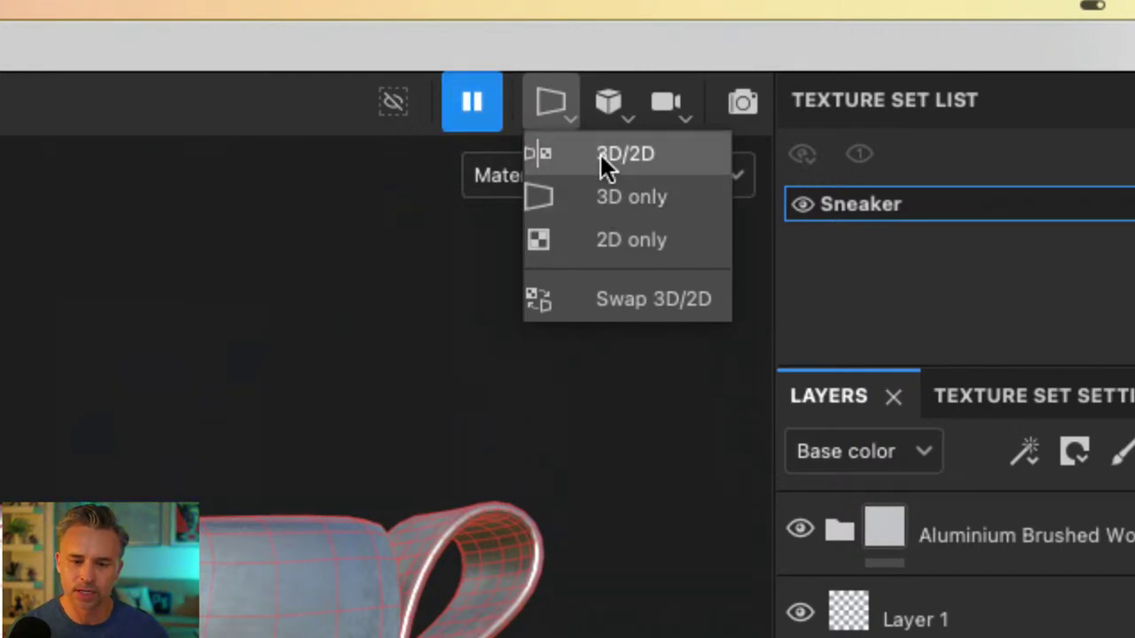
click(601, 157)
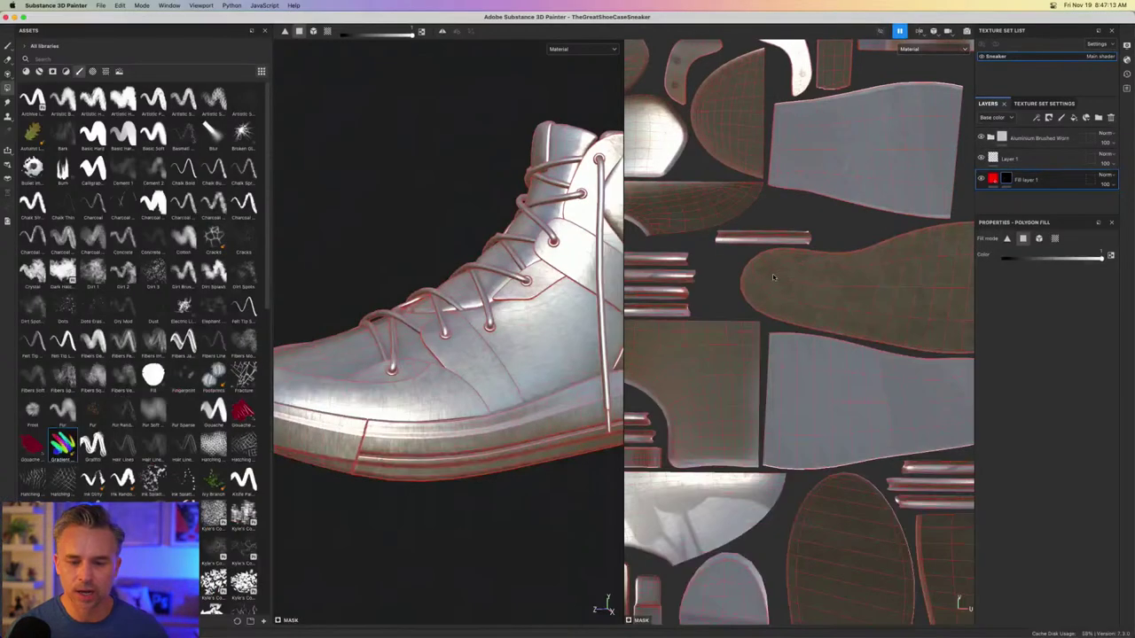
- Activate the Paint tool and narrow the asset library to give the viewports more room
mouse_move(623, 230)
mouse_down()
mouse_move(298, 217)
mouse_move(622, 217)
mouse_up()
click(8, 46)
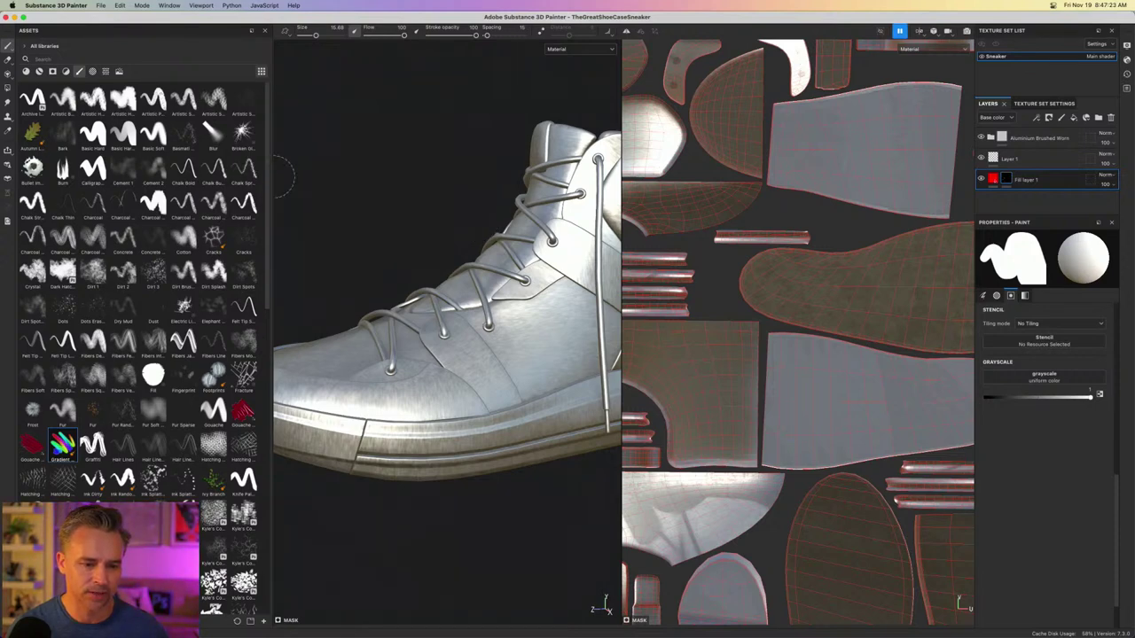
drag(268, 160, 139, 159)
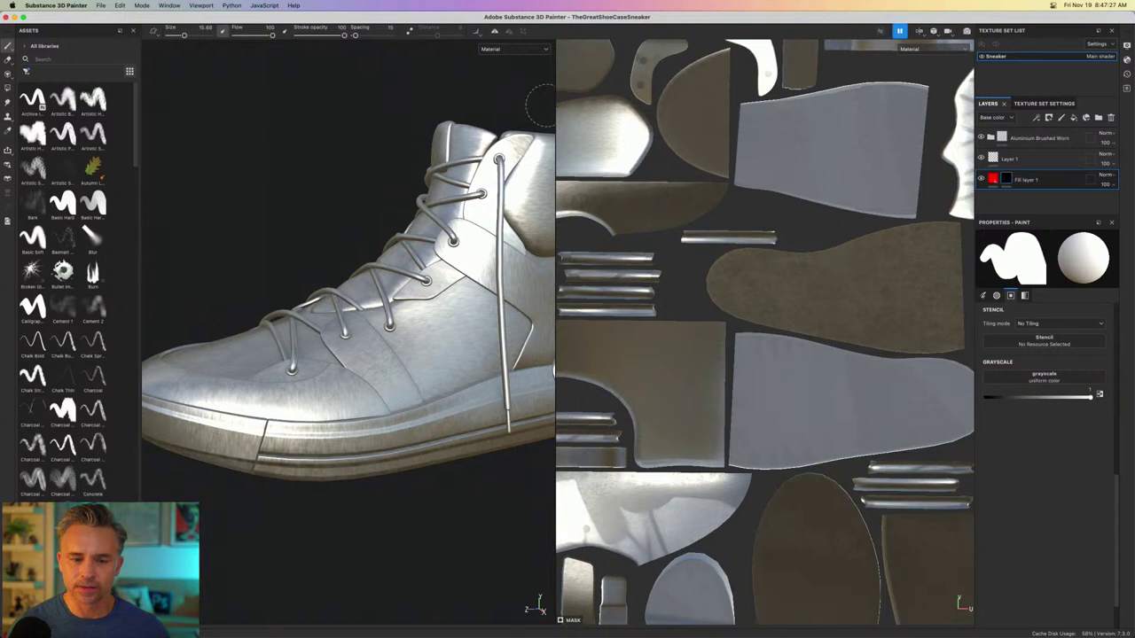
- Examine the sneaker's full texture layout in a wider 2D view, and widen the 3D view until the whole shoe fits
drag(553, 93, 457, 100)
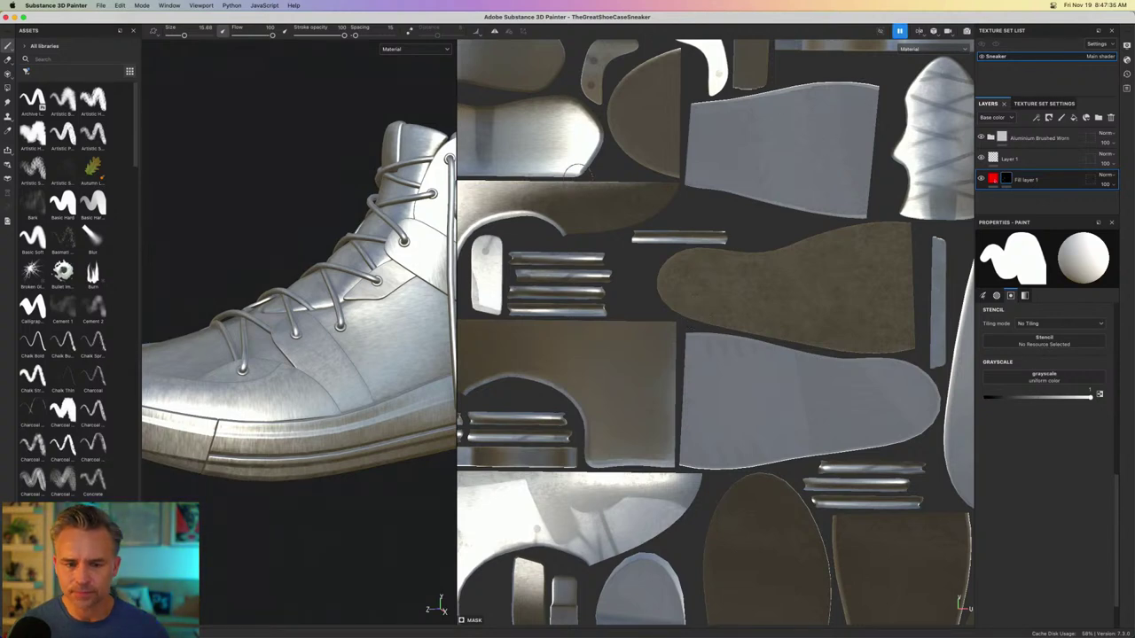
scroll(718, 380, down, 6)
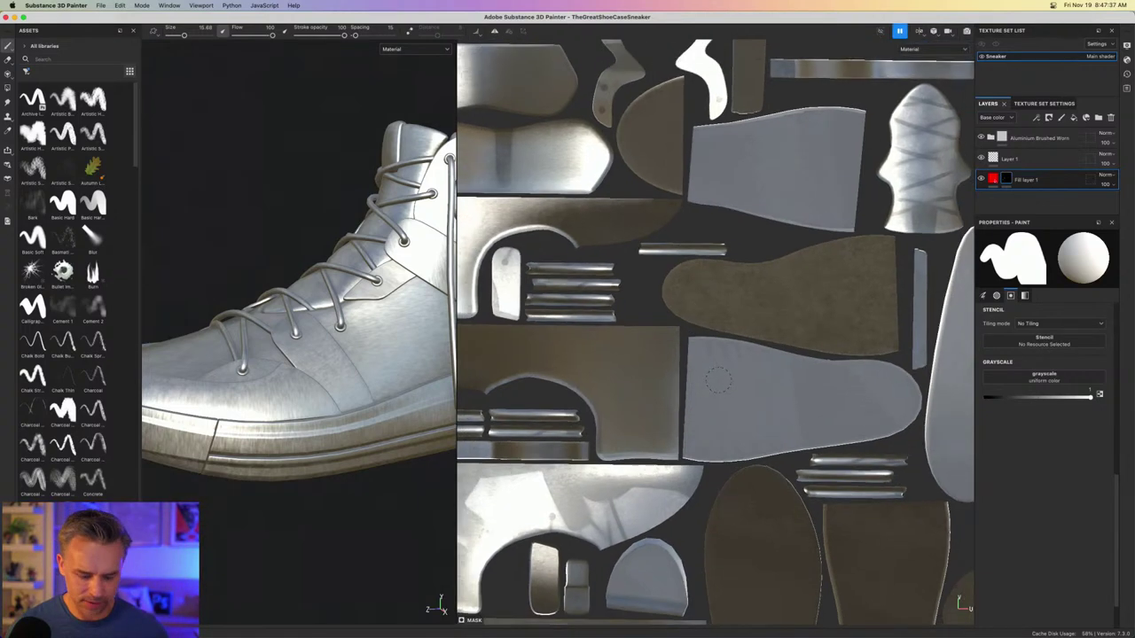
scroll(718, 379, down, 2)
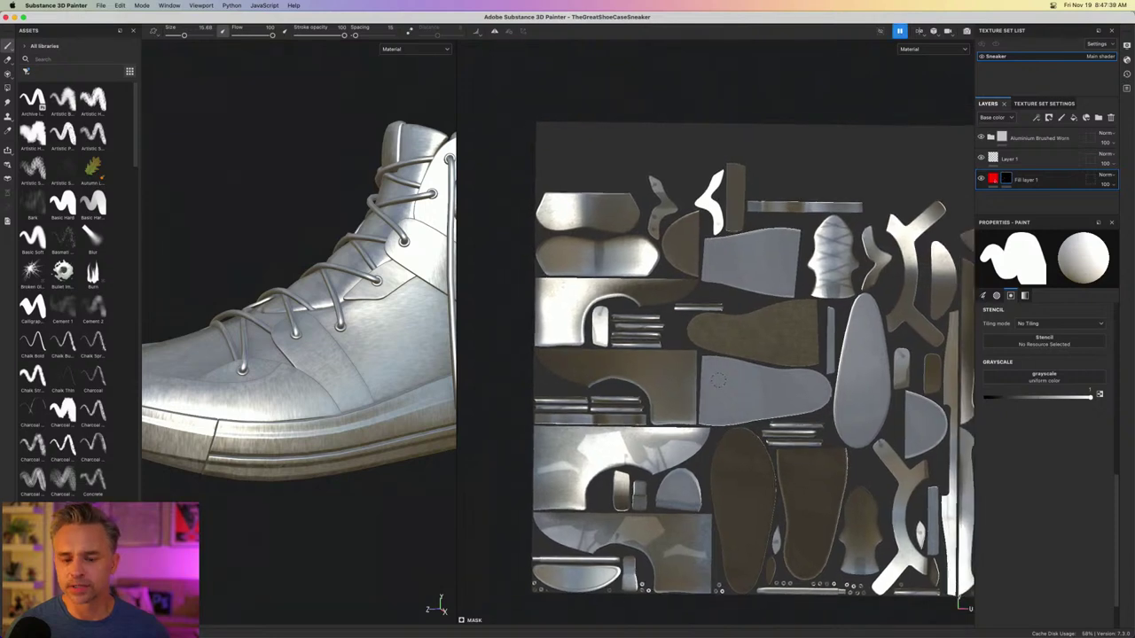
scroll(718, 379, up, 4)
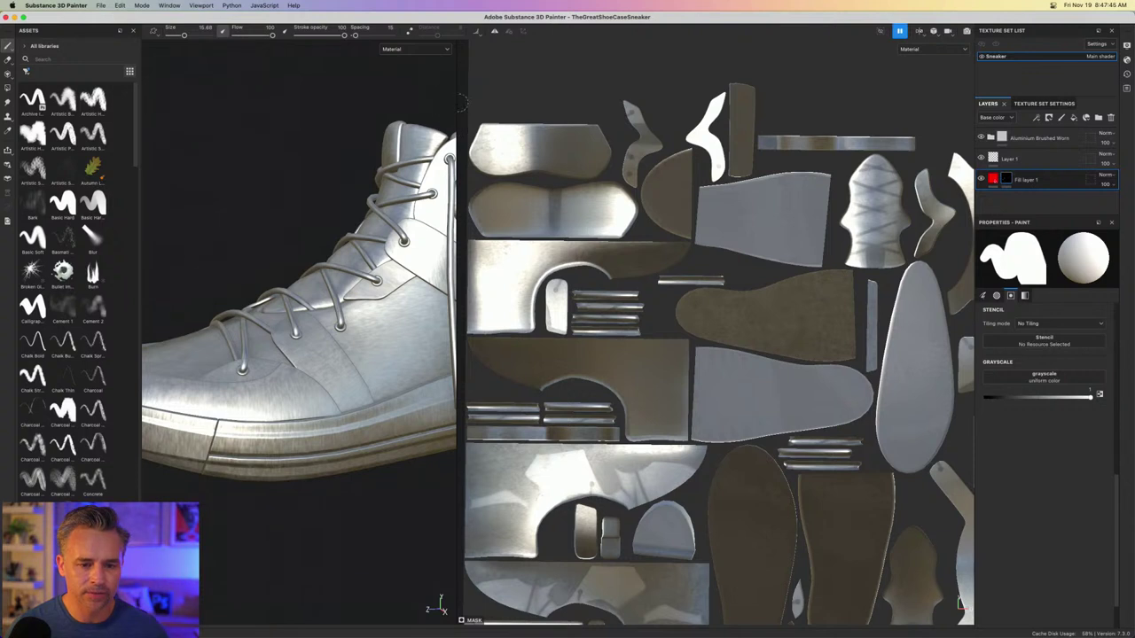
drag(455, 98, 792, 98)
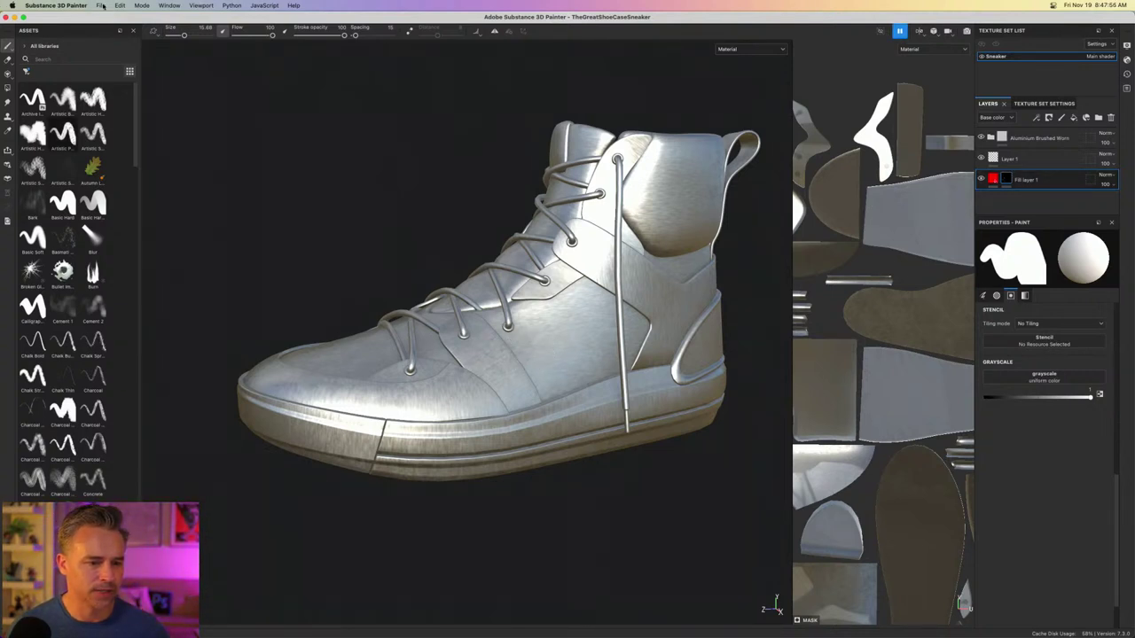
click(102, 6)
key(Escape)
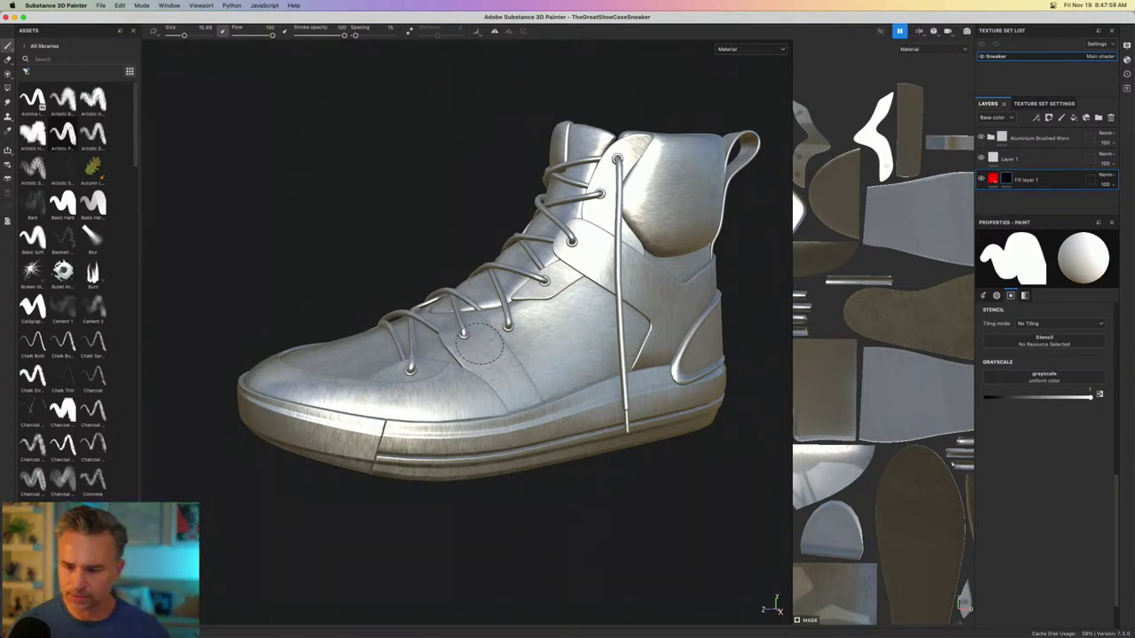
- Delete the Aluminum Brushed Worn folder, Layer 1 and Fill layer 1 together from the layer stack
click(1074, 184)
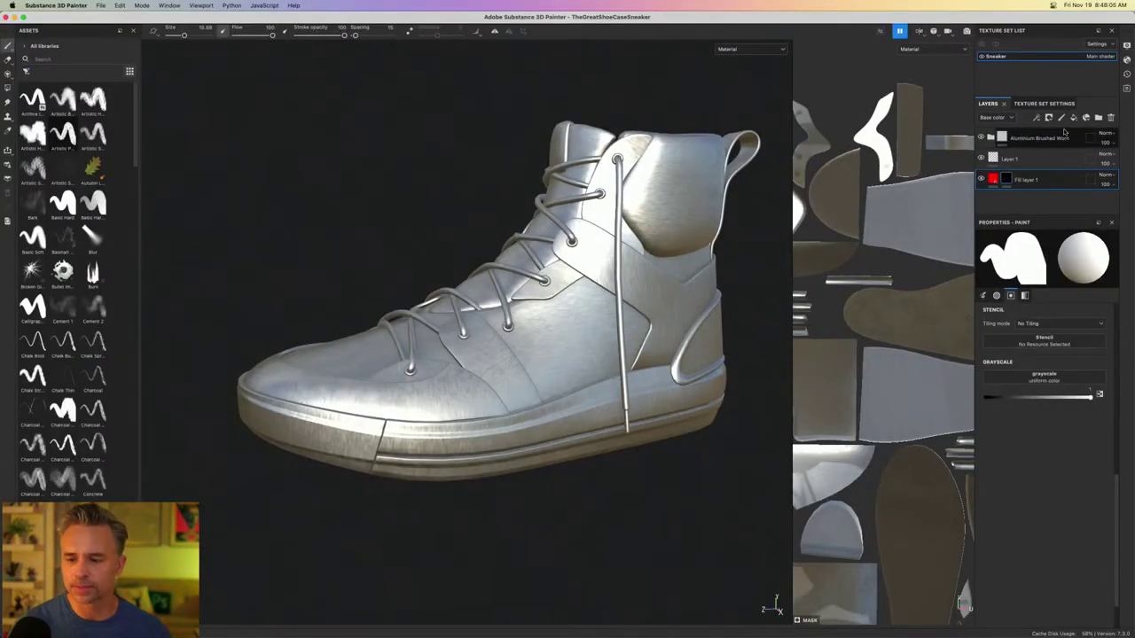
click(1057, 182)
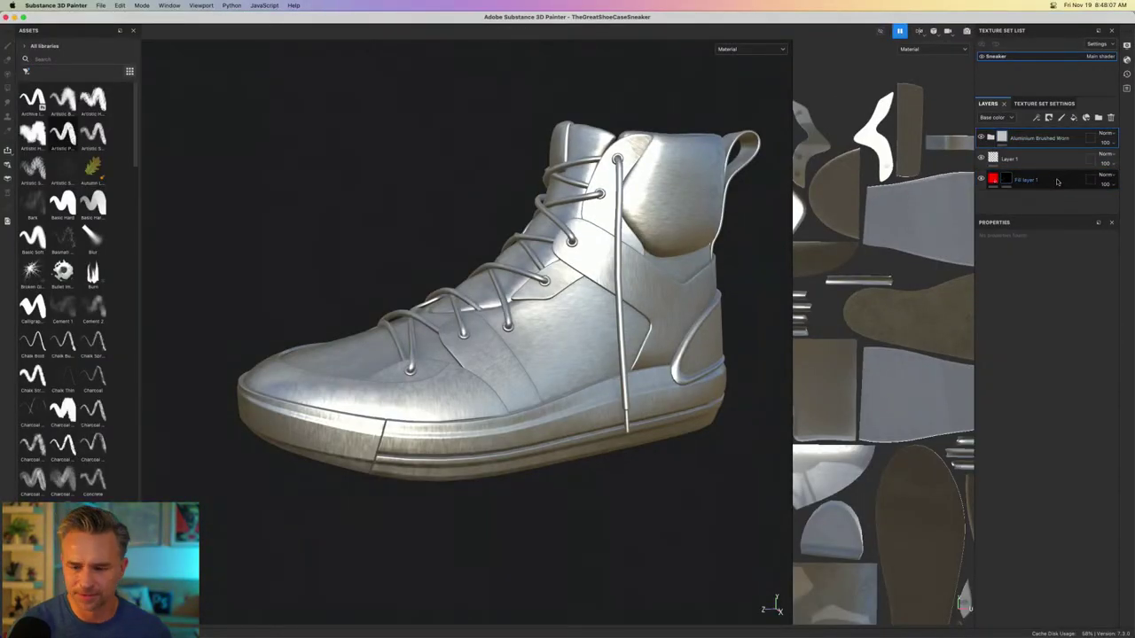
shift+click(1064, 181)
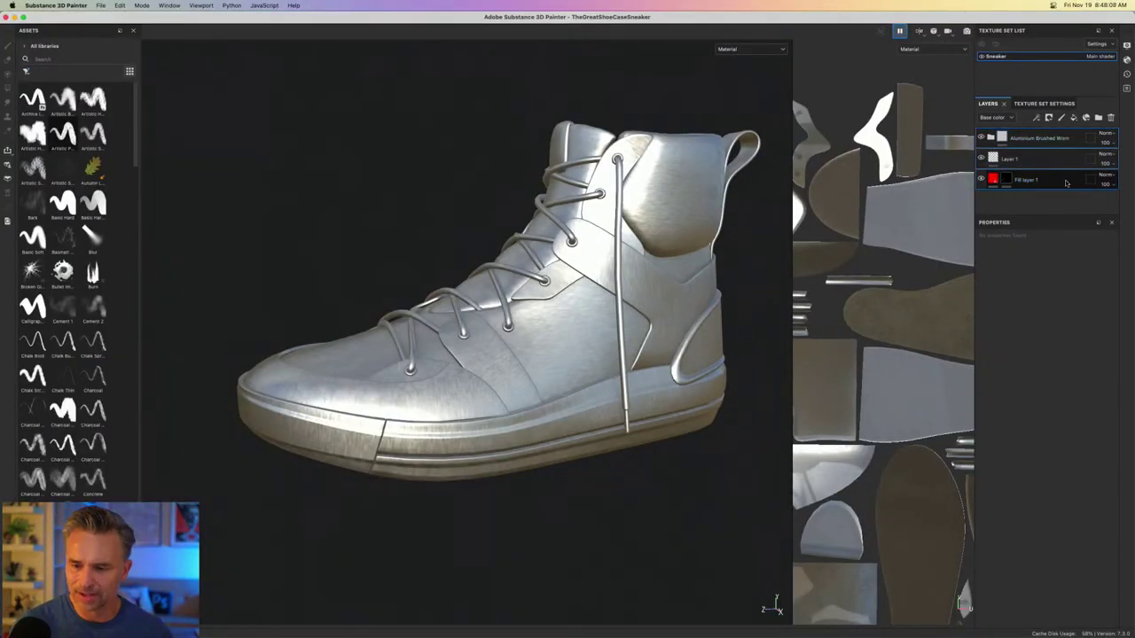
click(1110, 118)
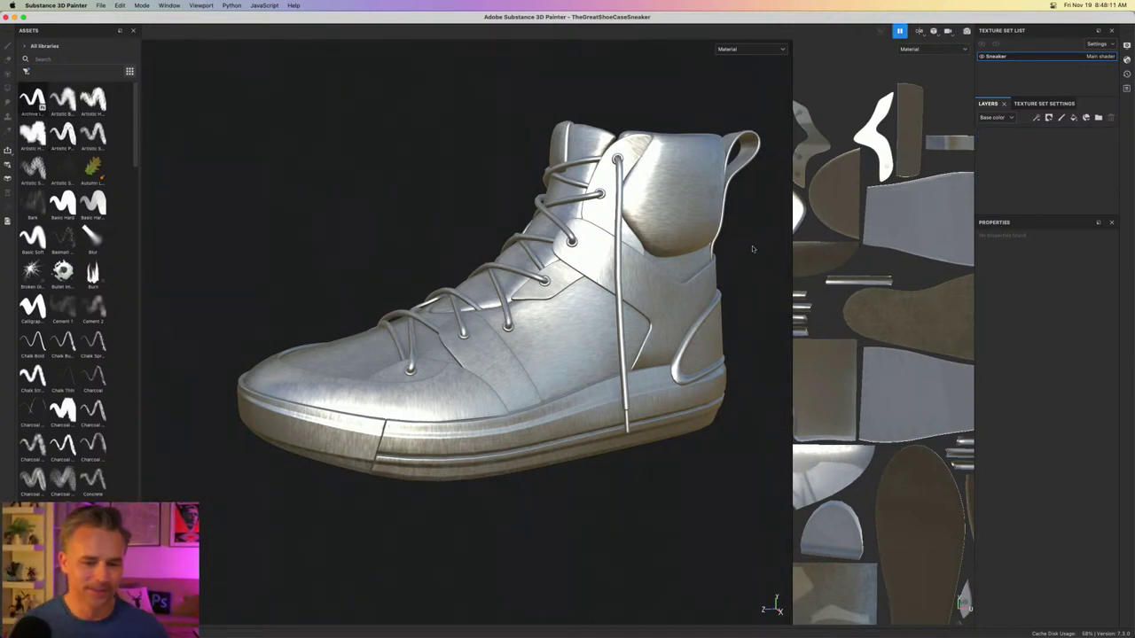
- Try to paint on the sneaker without a layer, and pick an Artistic brush from the library
click(590, 244)
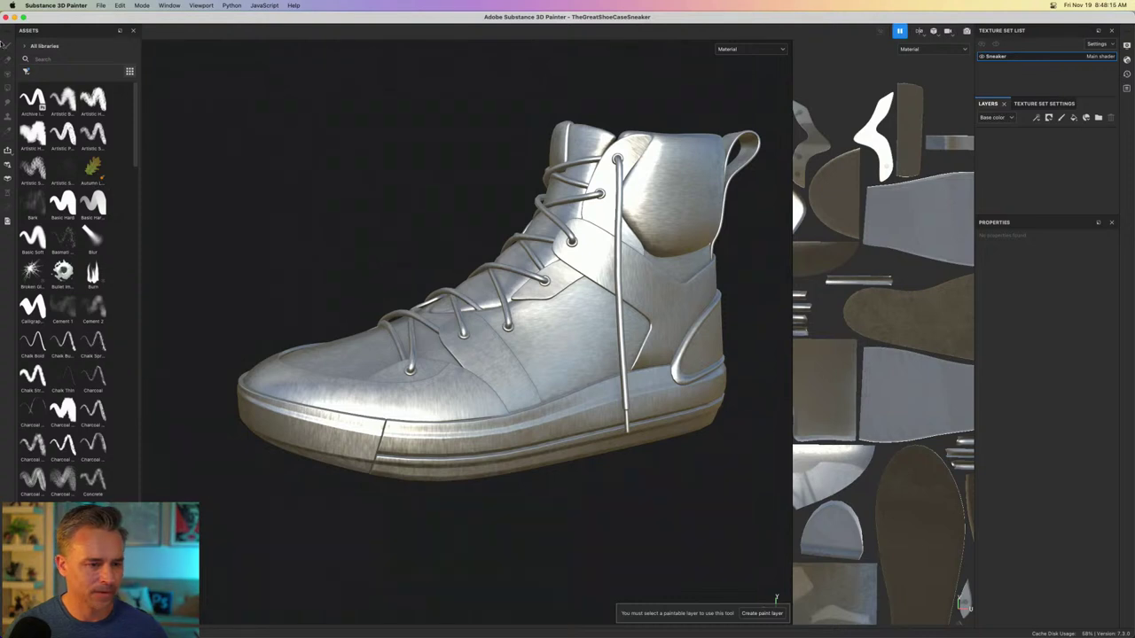
click(24, 46)
click(24, 46)
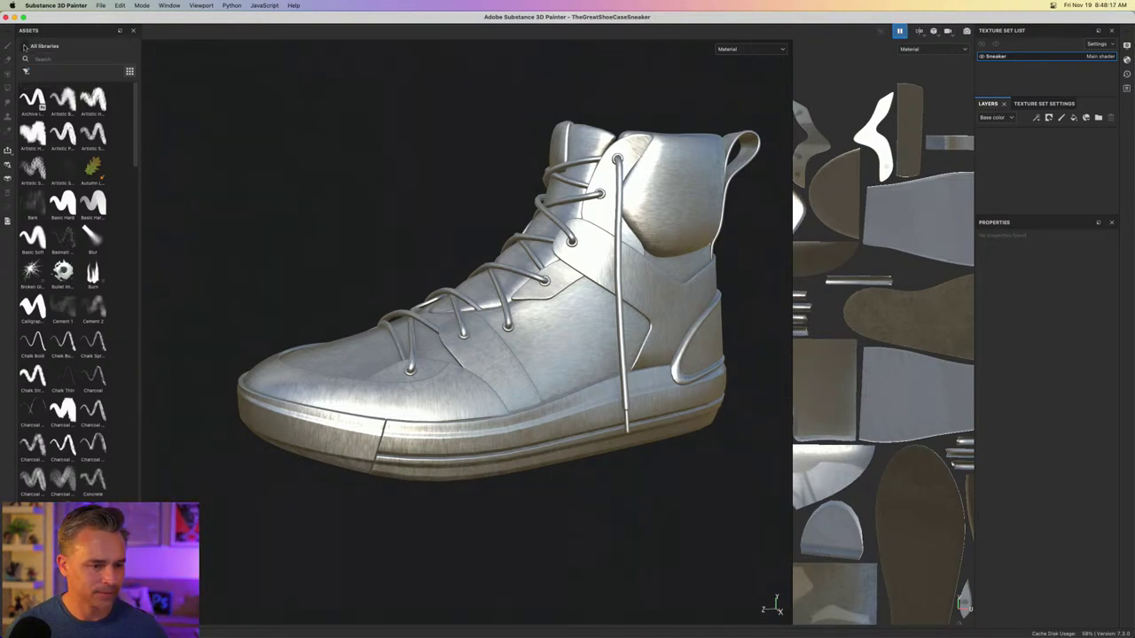
click(62, 99)
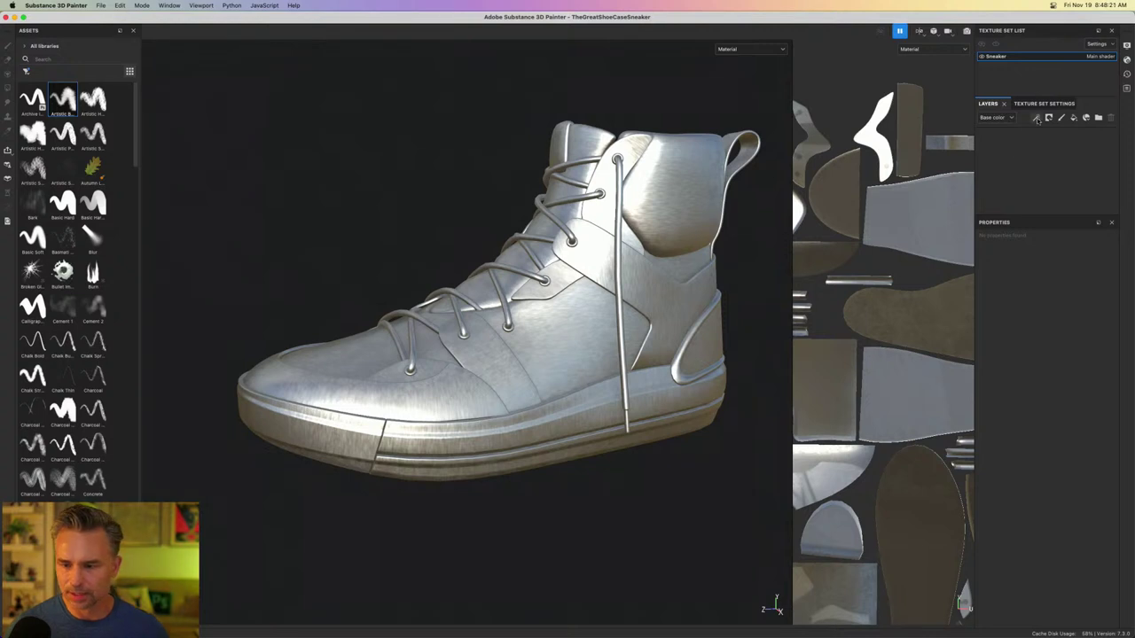
- Reopen the recent TheGreatShoeCaseSneaker.spp project without saving changes, and widen the 3D view to show the whole sneaker
click(100, 5)
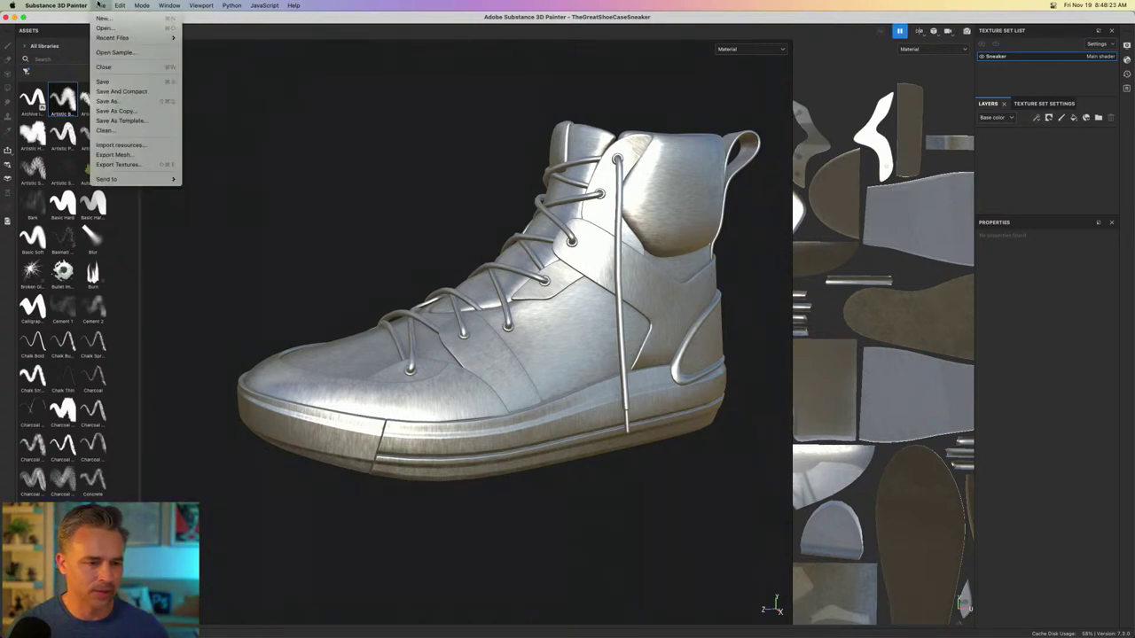
mouse_move(115, 39)
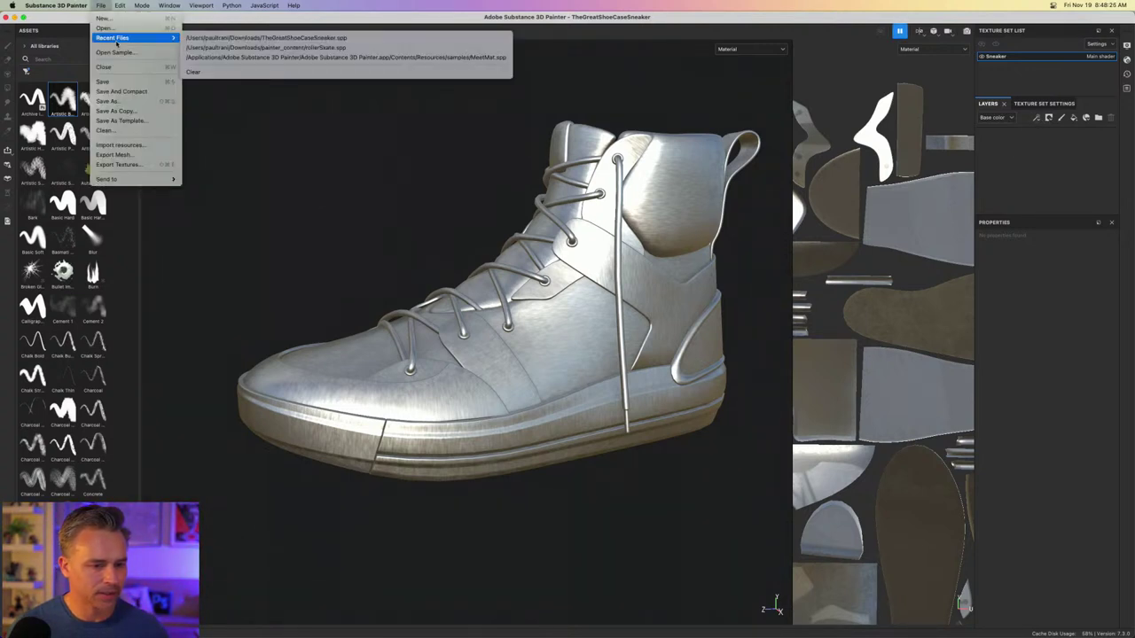
click(242, 38)
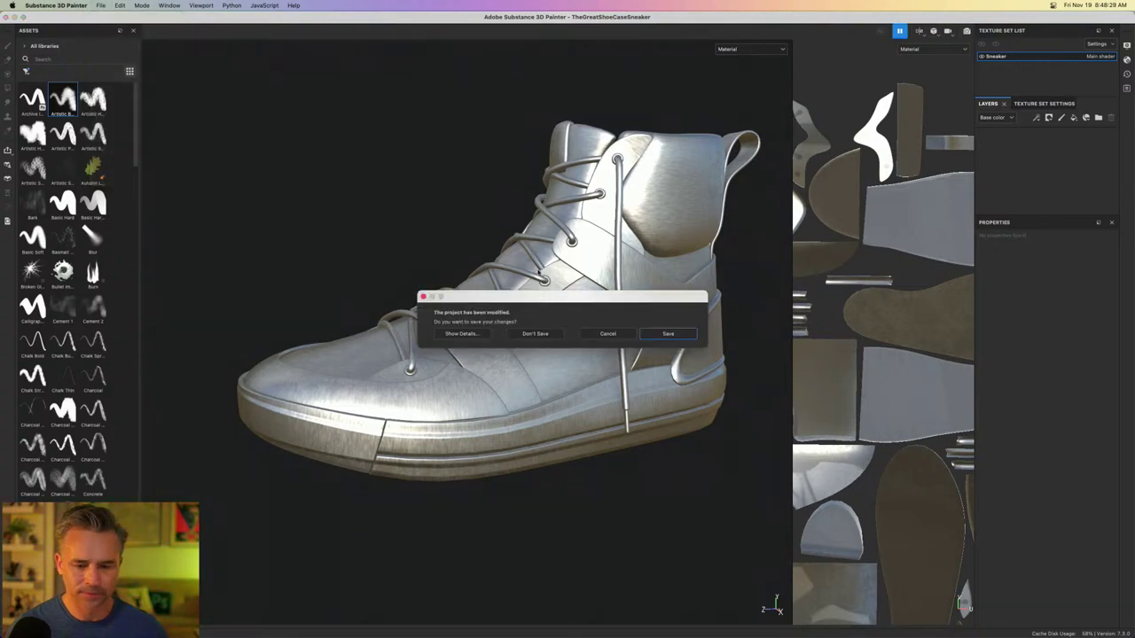
click(542, 336)
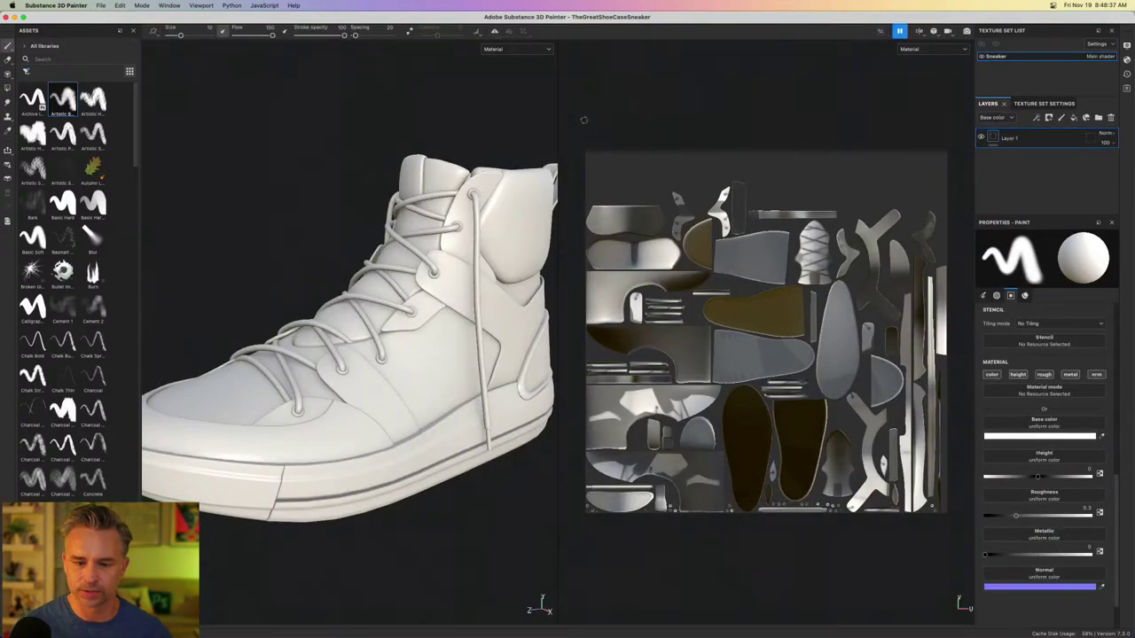
drag(558, 113, 743, 133)
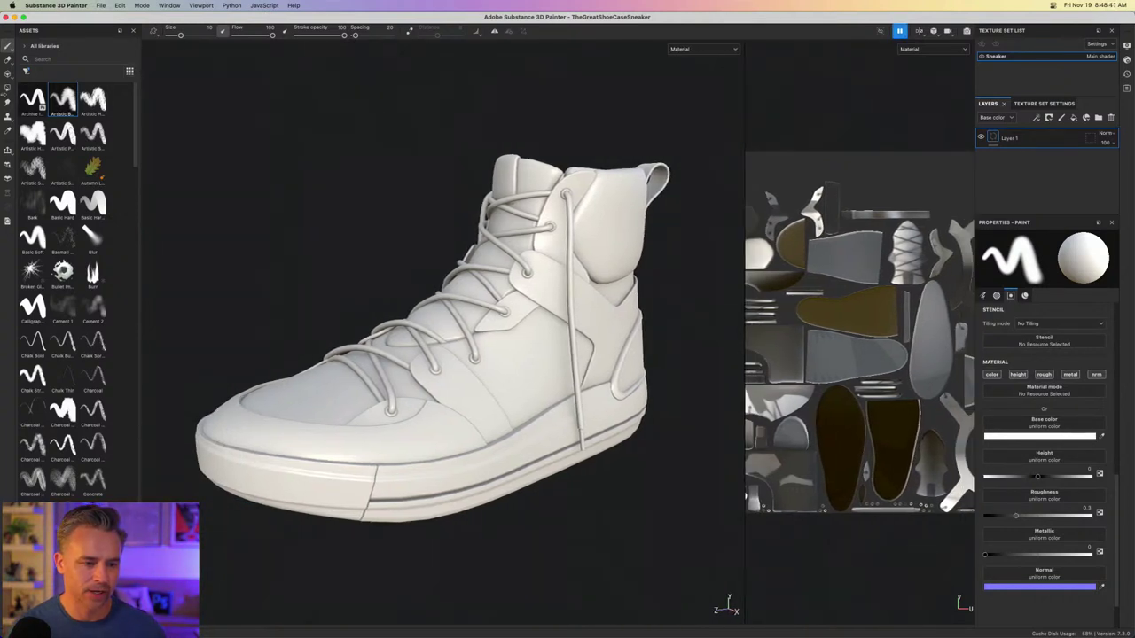
- Set the paint brush's base color to magenta FF00FC
click(1040, 435)
click(1019, 415)
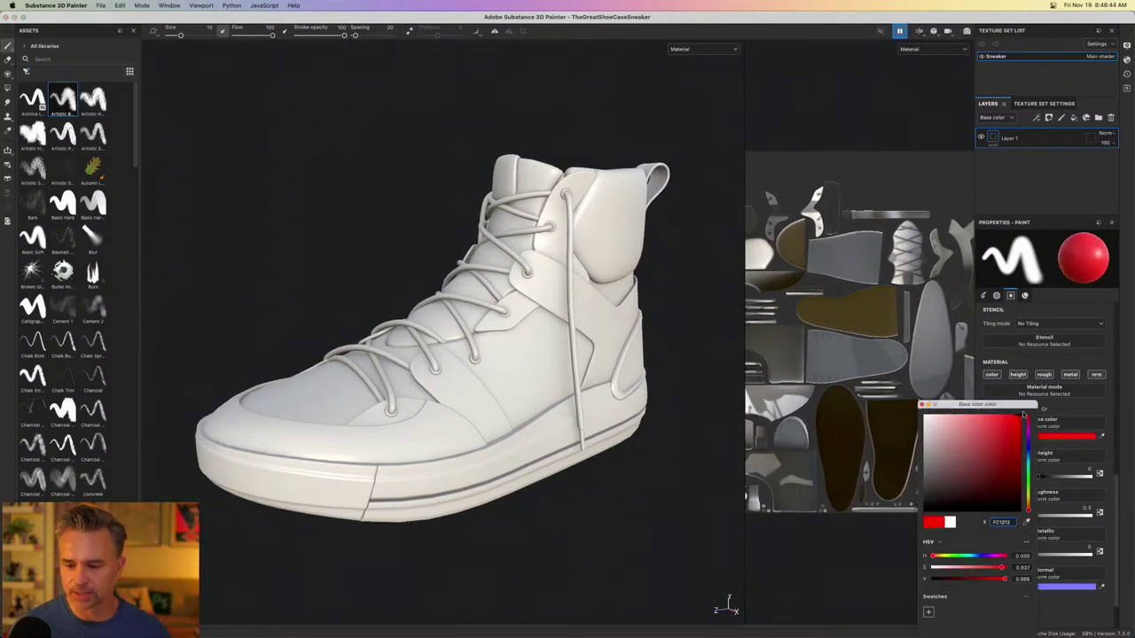
click(993, 555)
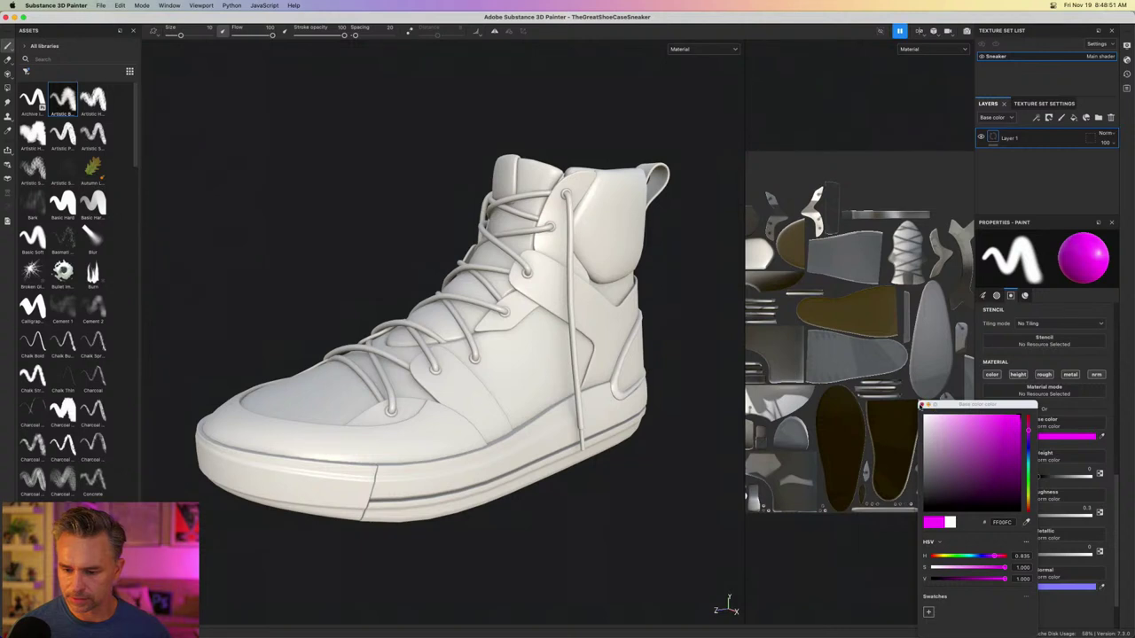
click(922, 405)
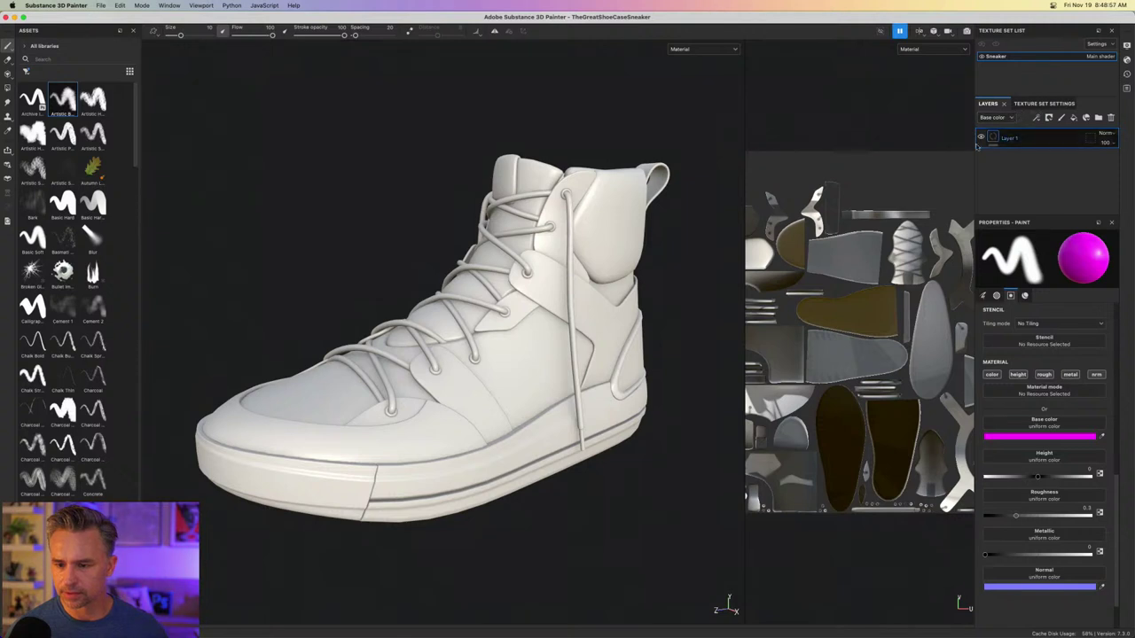
- Enlarge the brush size to 17.3 and select Layer 1 for painting
scroll(1037, 407, up, 5)
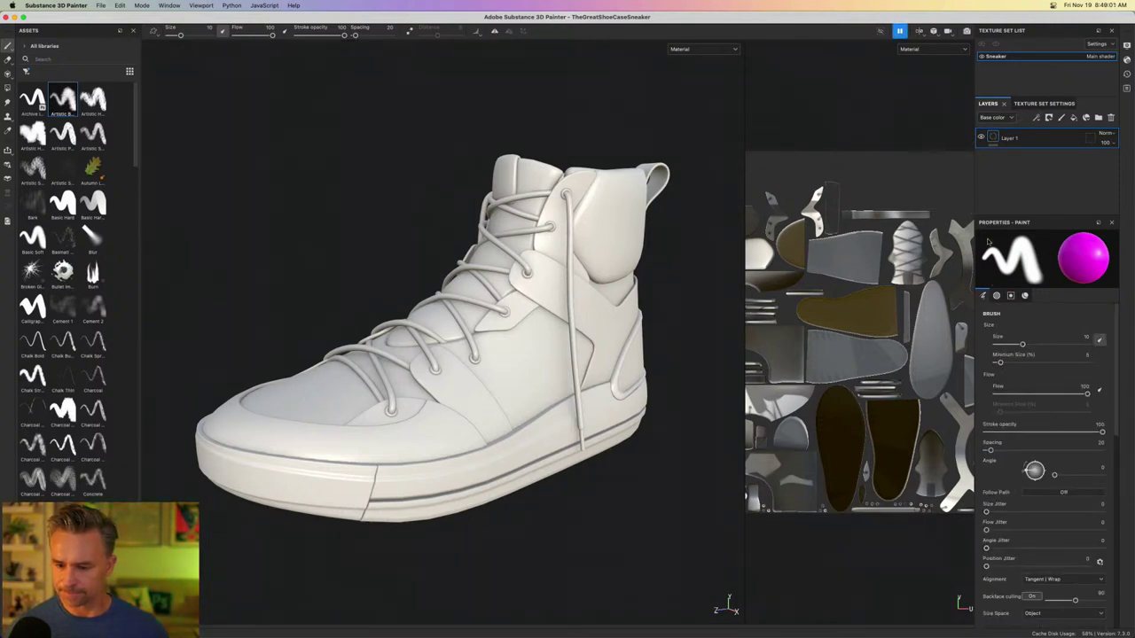
key(bracketright)
key(bracketright)
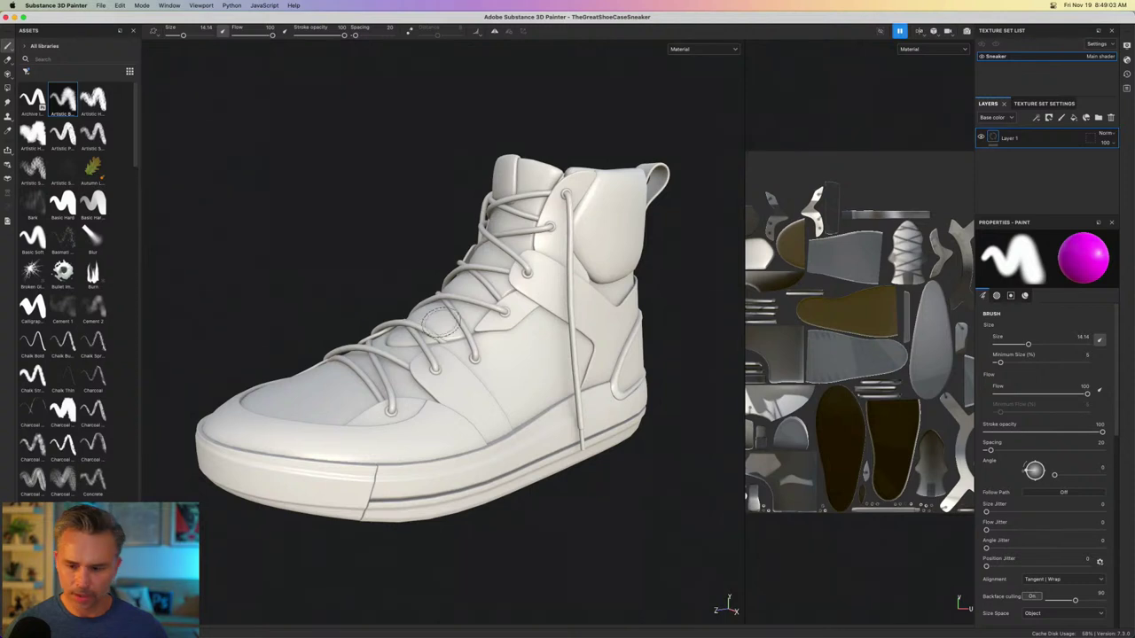
key(bracketright)
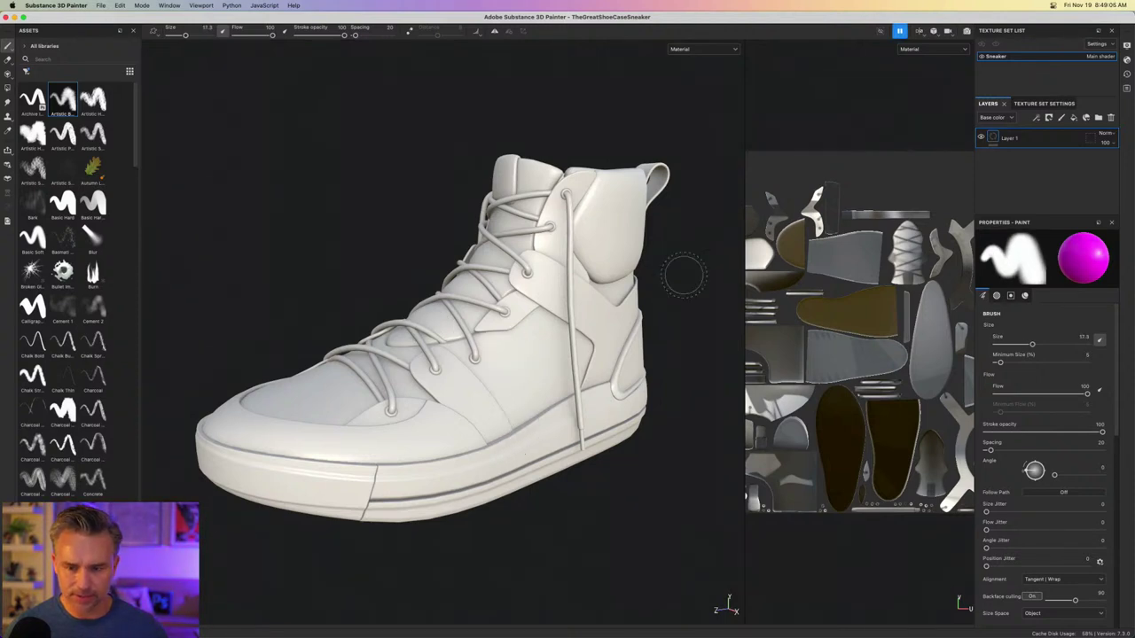
click(991, 138)
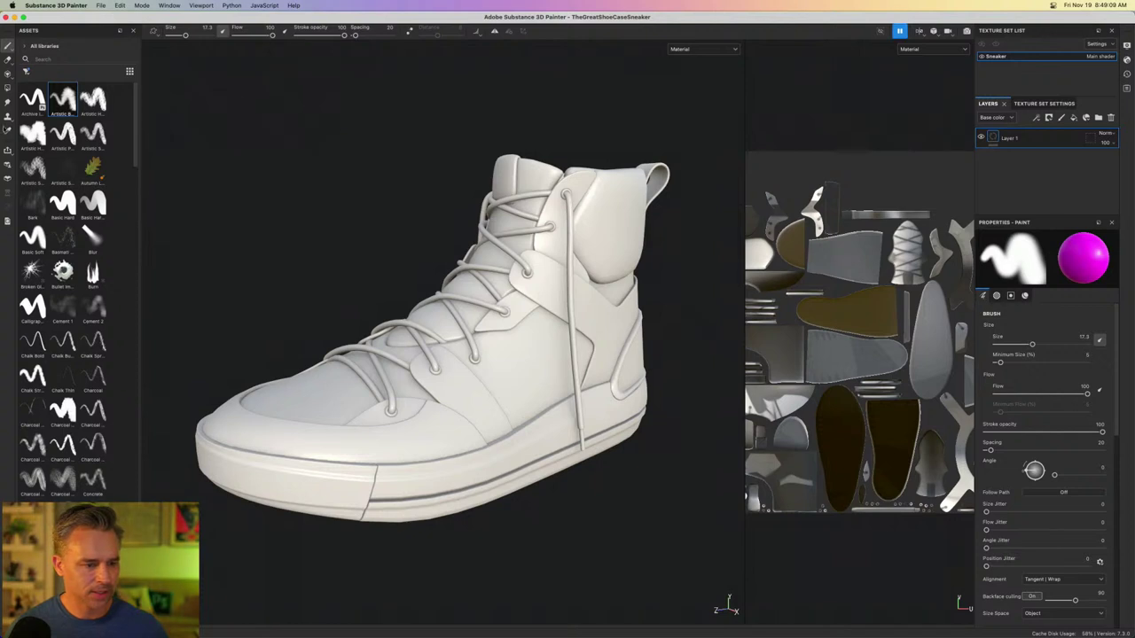
- Choose the blotchy Artistic brush, enlarge it to about 24 and review its brush and material properties
click(32, 133)
ctrl+right_drag(809, 259, 855, 246)
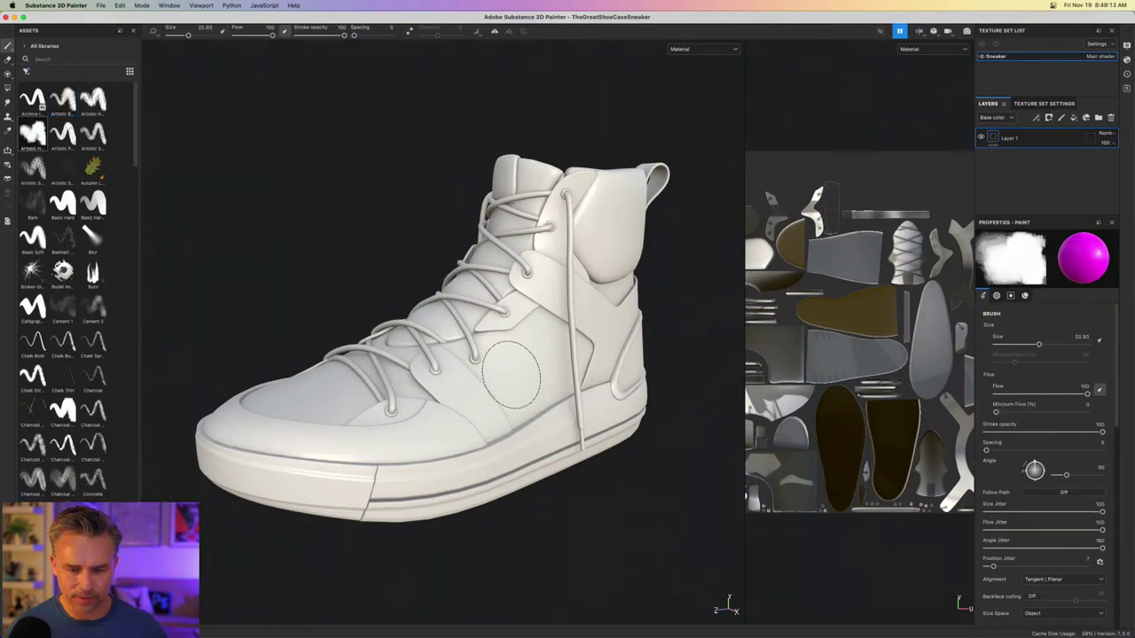
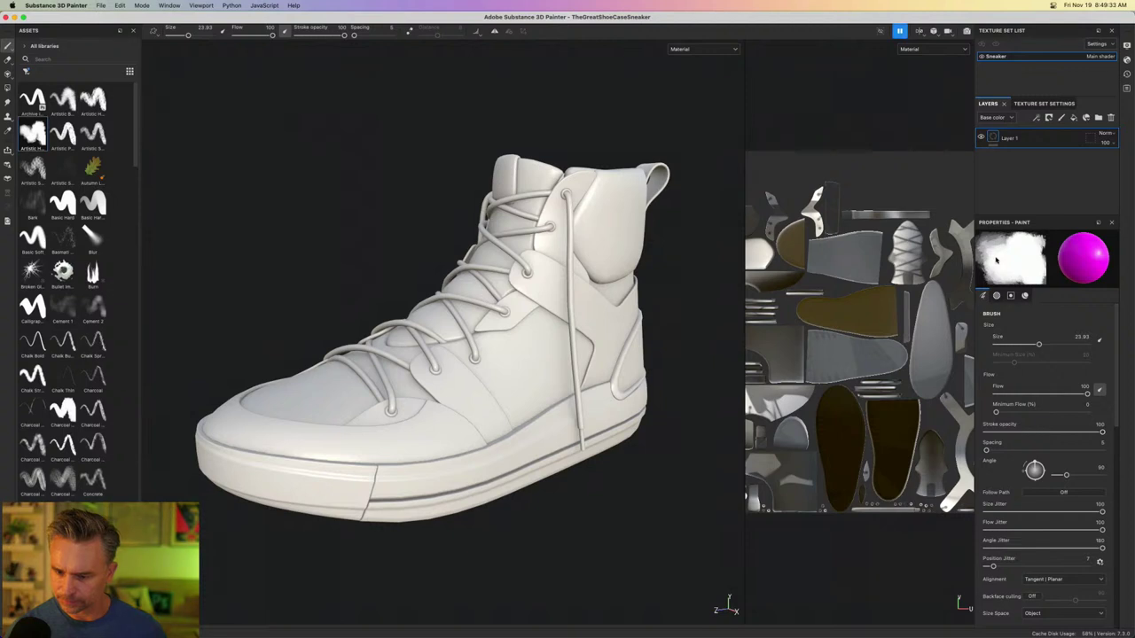
click(996, 296)
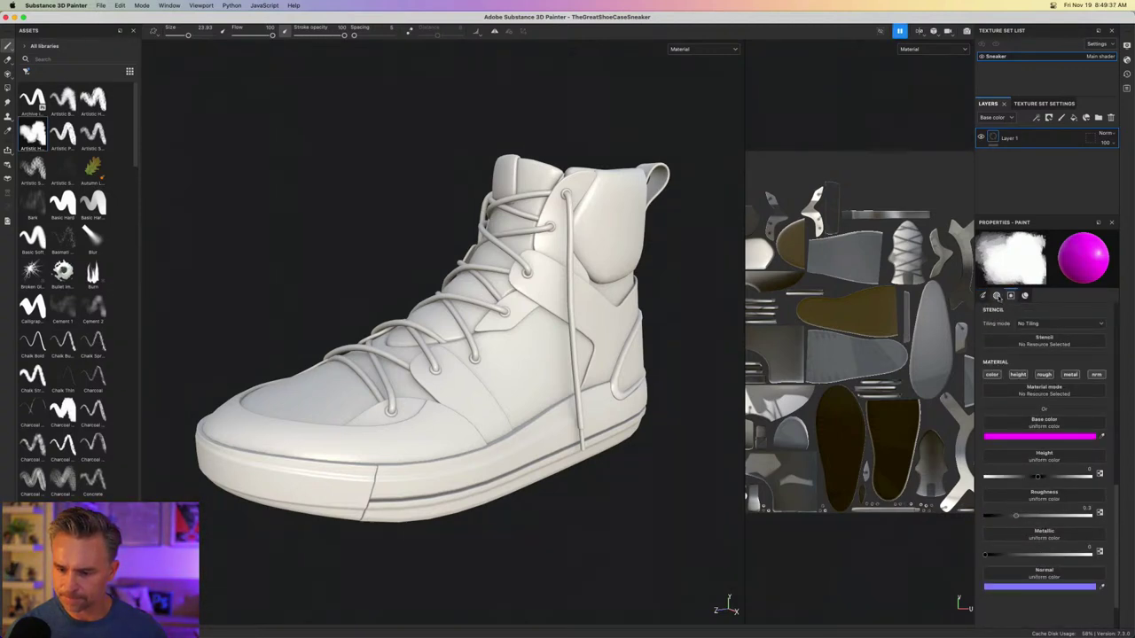
click(982, 295)
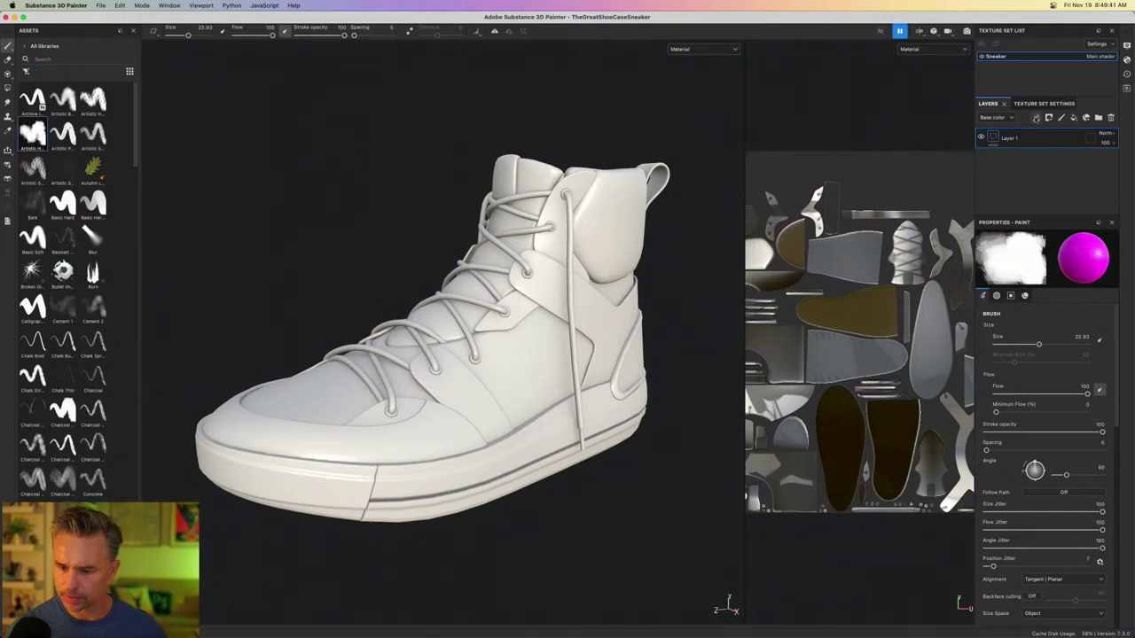
- Add a fill layer above Layer 1 and set its base color to purple DE00FF
click(1074, 118)
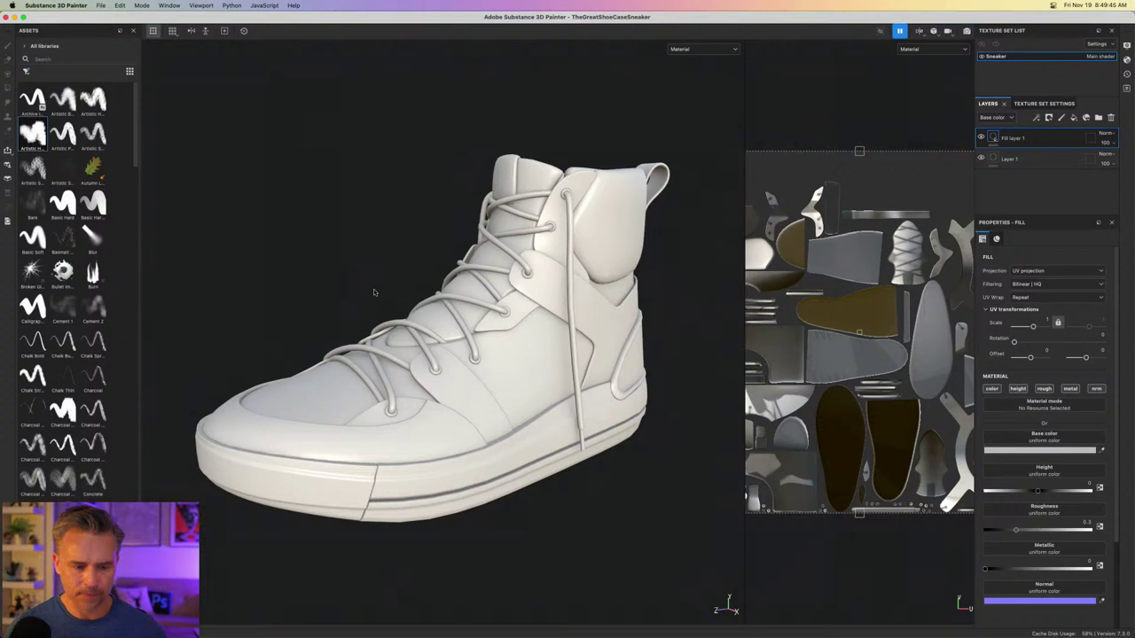
click(1029, 441)
click(1018, 417)
click(991, 556)
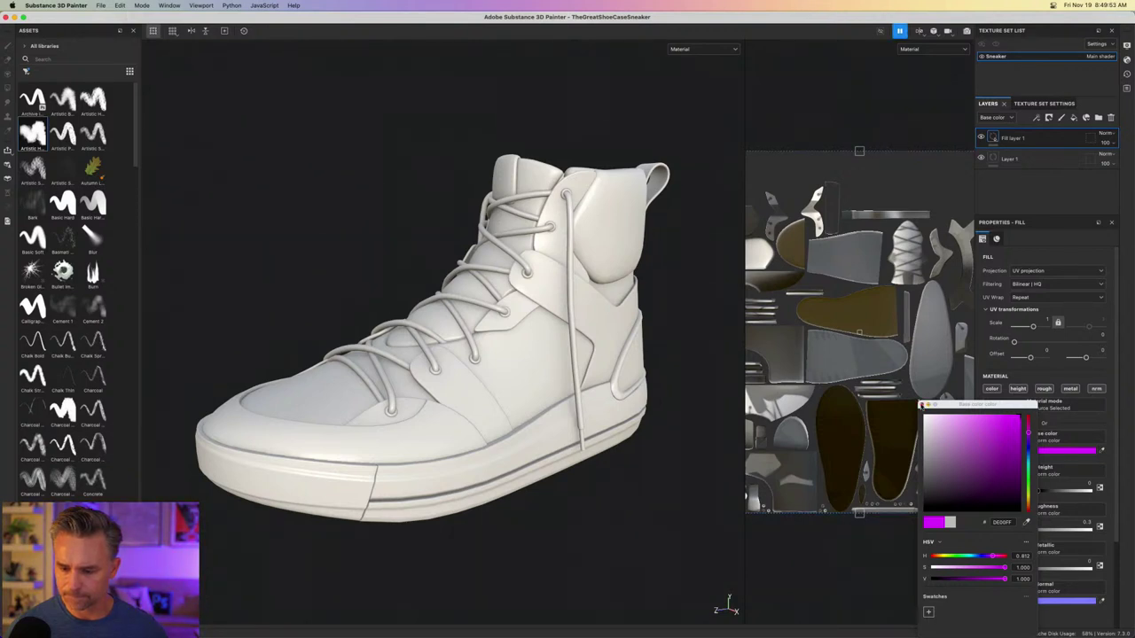
click(922, 405)
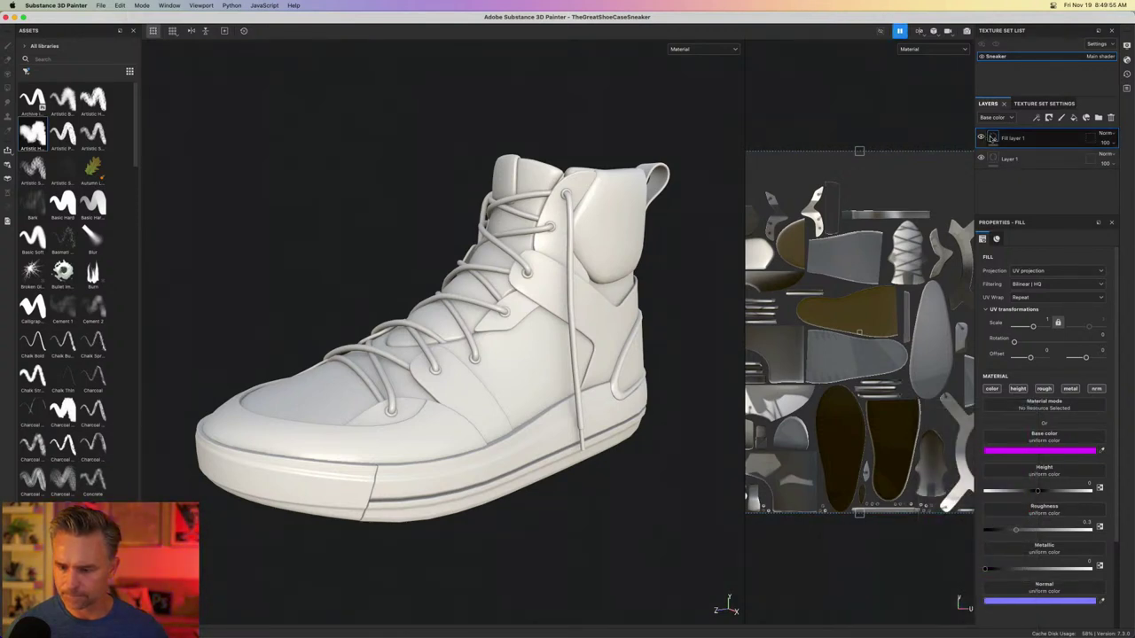
click(8, 50)
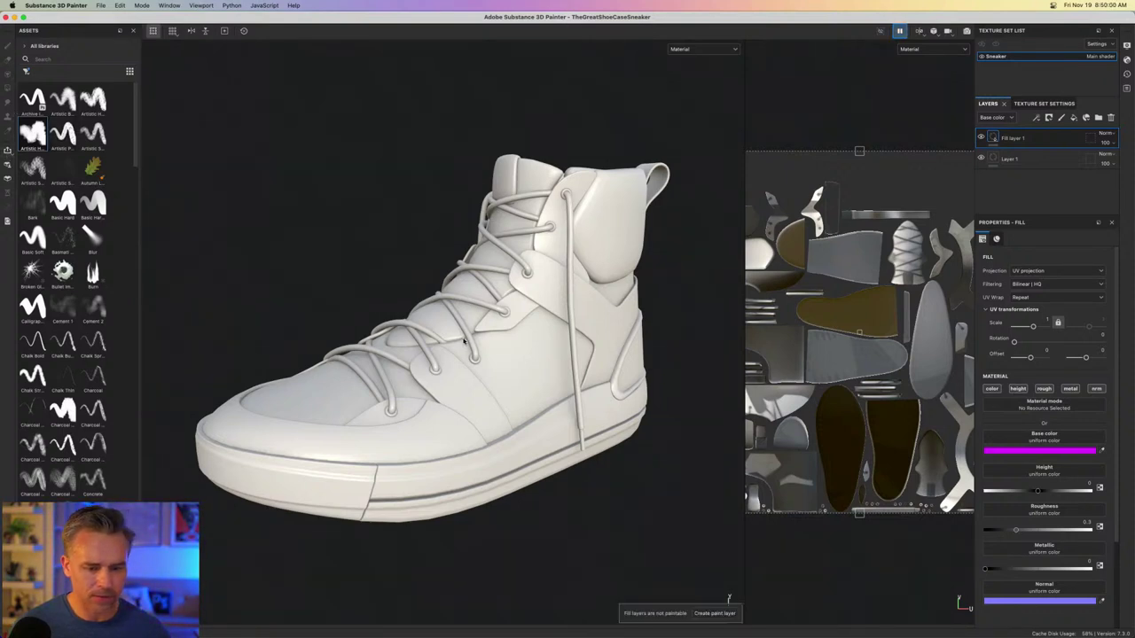
- Add a paint layer above Fill layer 1 and review its brush, alpha and material properties
click(706, 613)
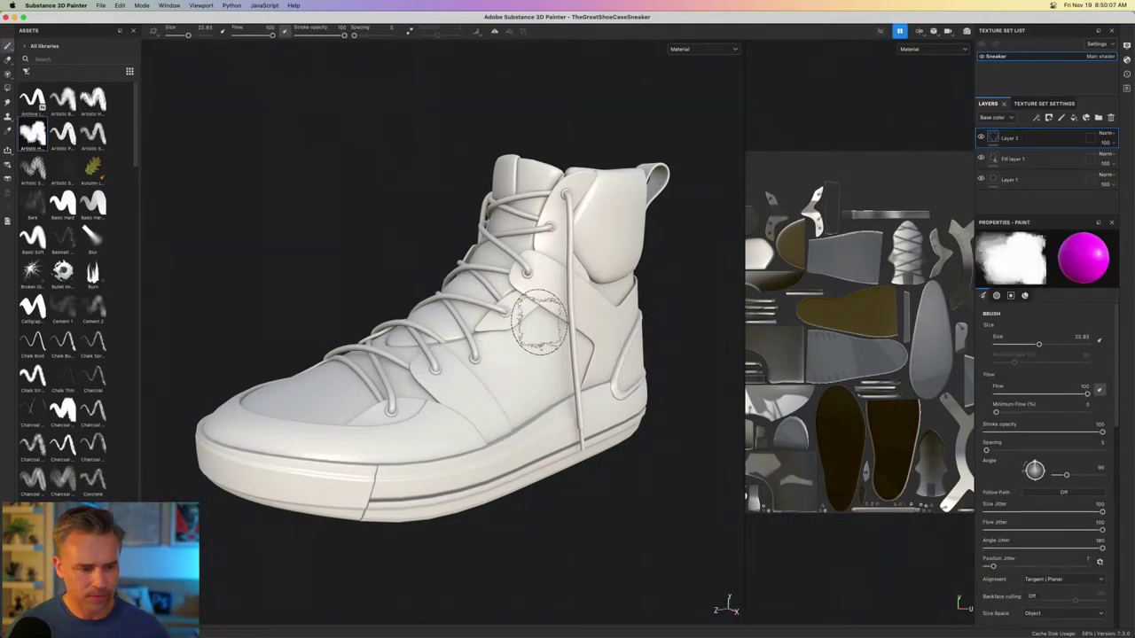
scroll(1065, 514, down, 5)
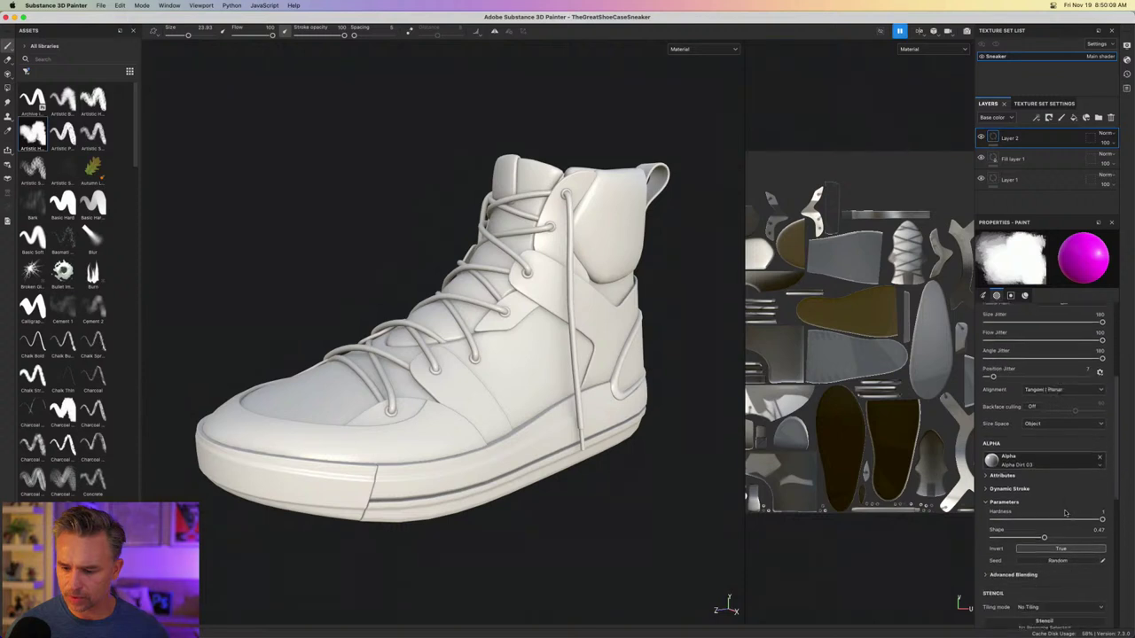
scroll(1065, 514, down, 4)
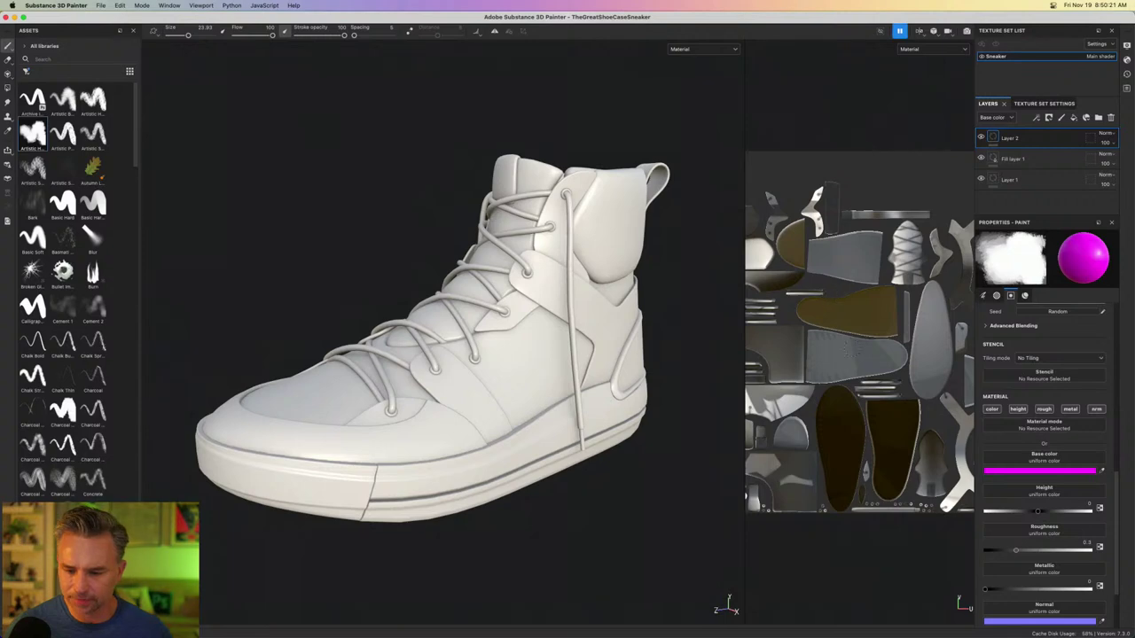
scroll(1076, 392, up, 3)
scroll(1046, 398, up, 5)
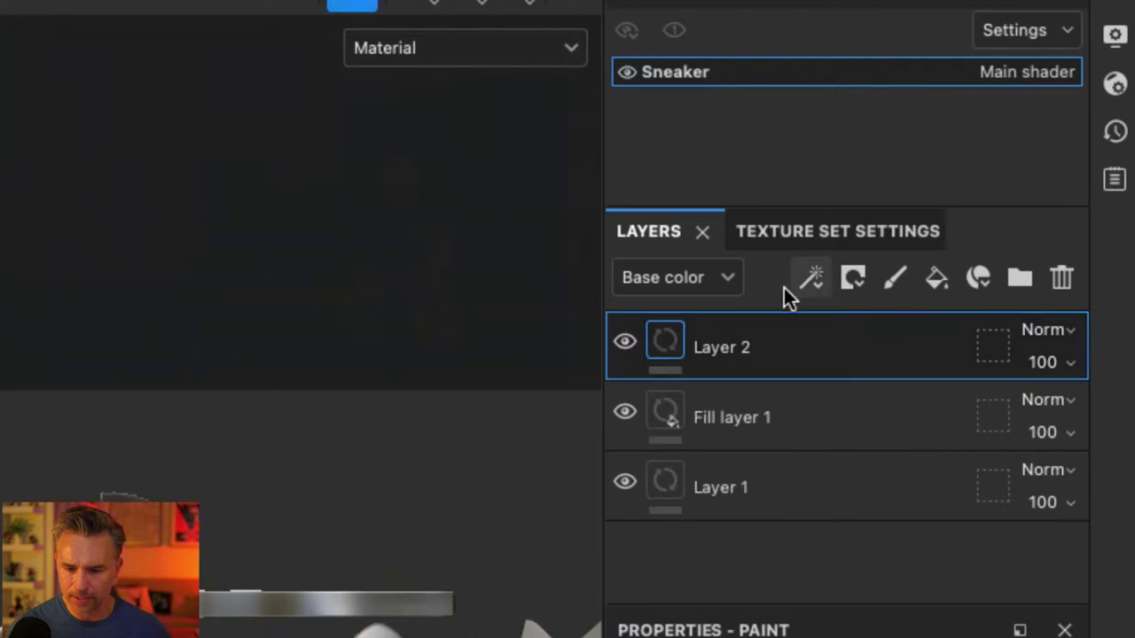
- Add the Aluminium Brushed Worn smart material above Layer 2 and inspect its Scratches and Aluminium Base layers
click(978, 277)
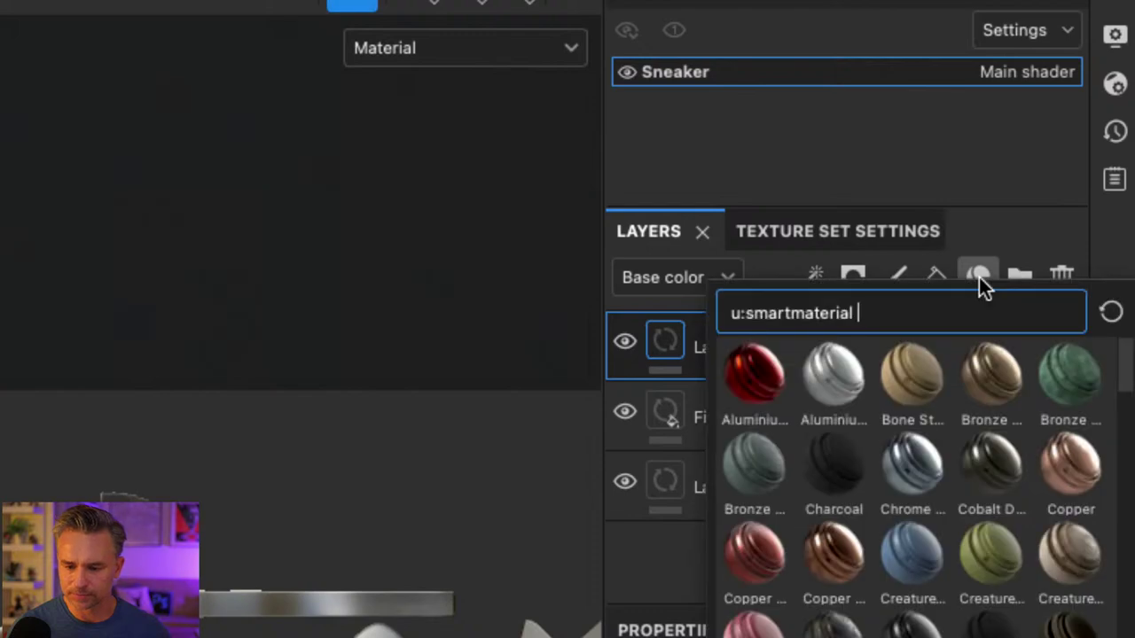
click(856, 367)
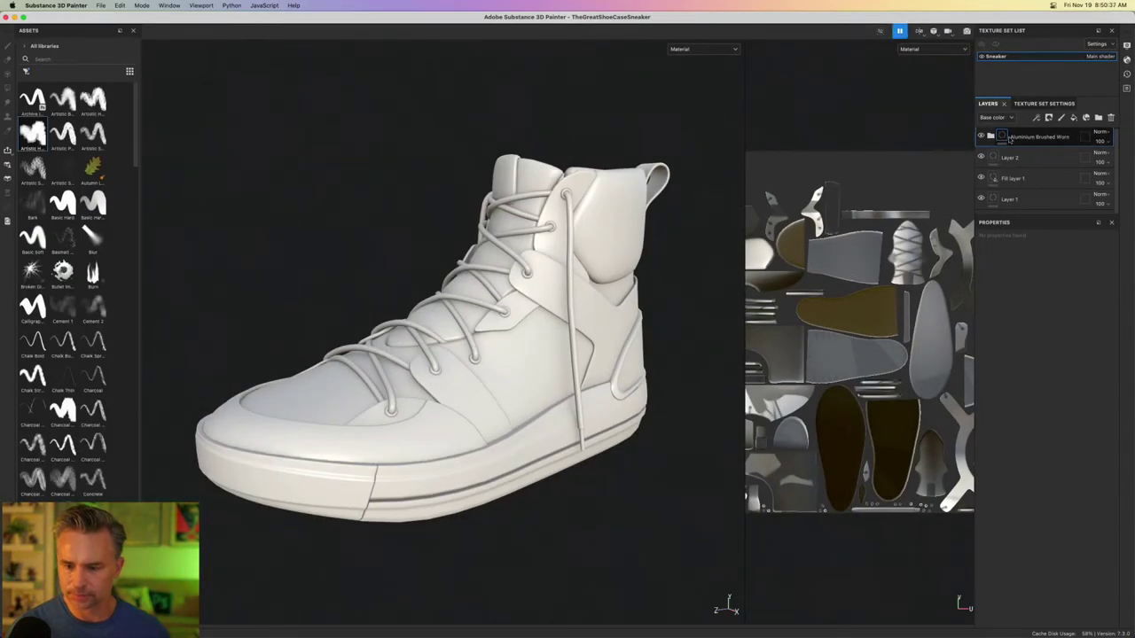
click(978, 149)
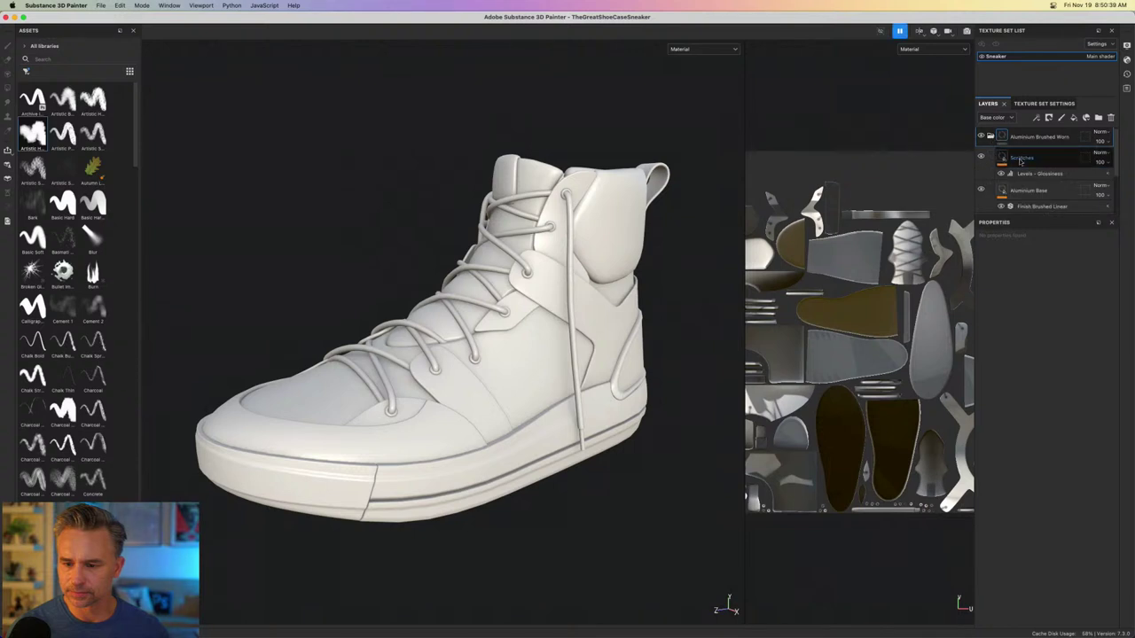
click(1003, 158)
click(999, 195)
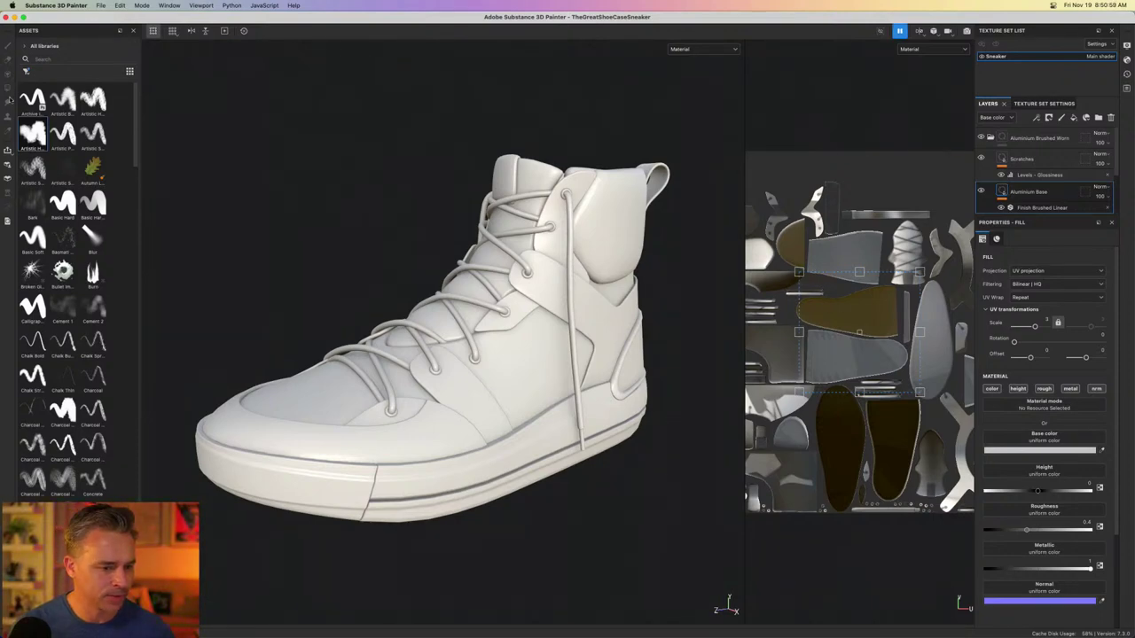
- Switch to the desktop, open Possibilities-Camera.psd in Photoshop and enlarge the application window to fill the screen
click(174, 31)
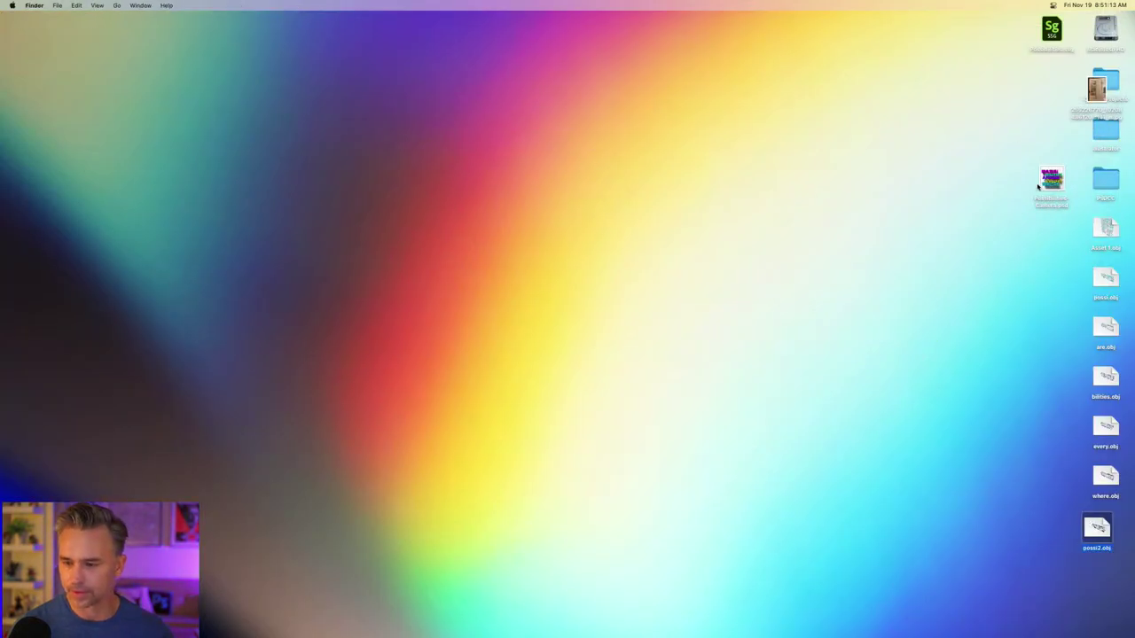
click(1051, 182)
drag(1050, 182, 604, 341)
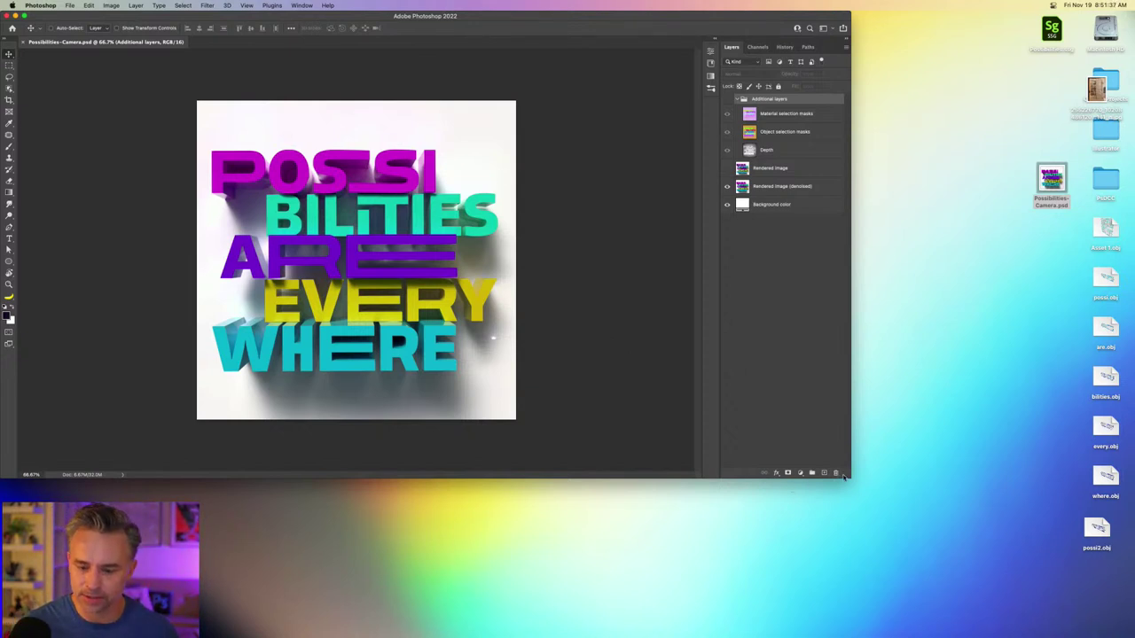
drag(847, 475, 1133, 636)
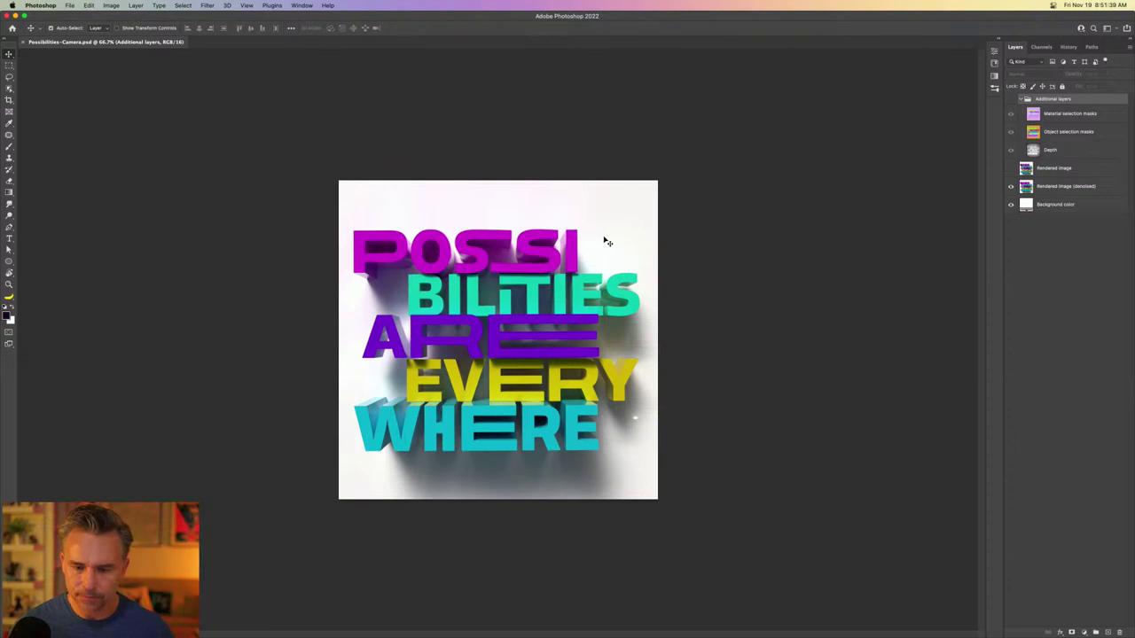
key(super+1)
key(super+equal)
key(super+minus)
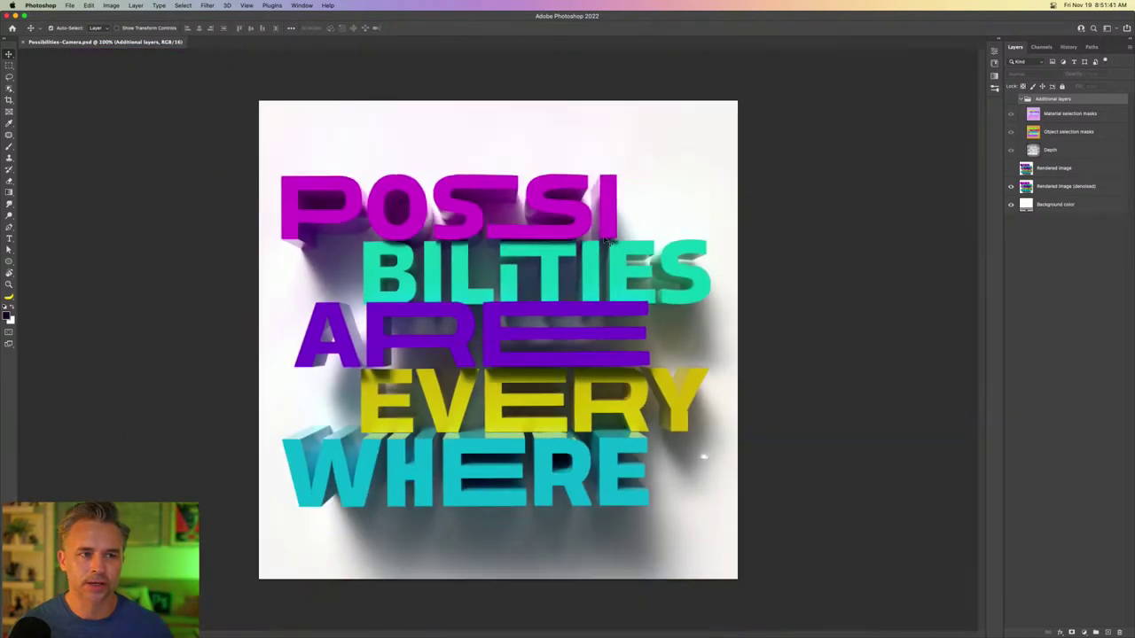
- Compare the render with the Additional layers group shown and hidden, turning off Material selection masks to view the Object selection masks
click(1009, 99)
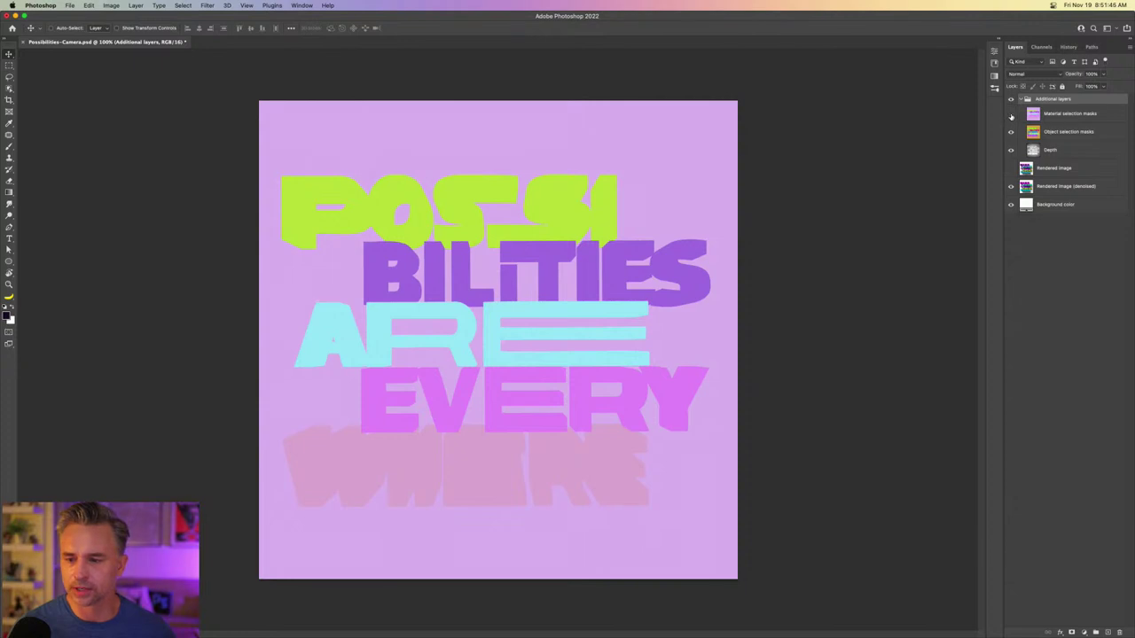
click(1011, 114)
click(1072, 132)
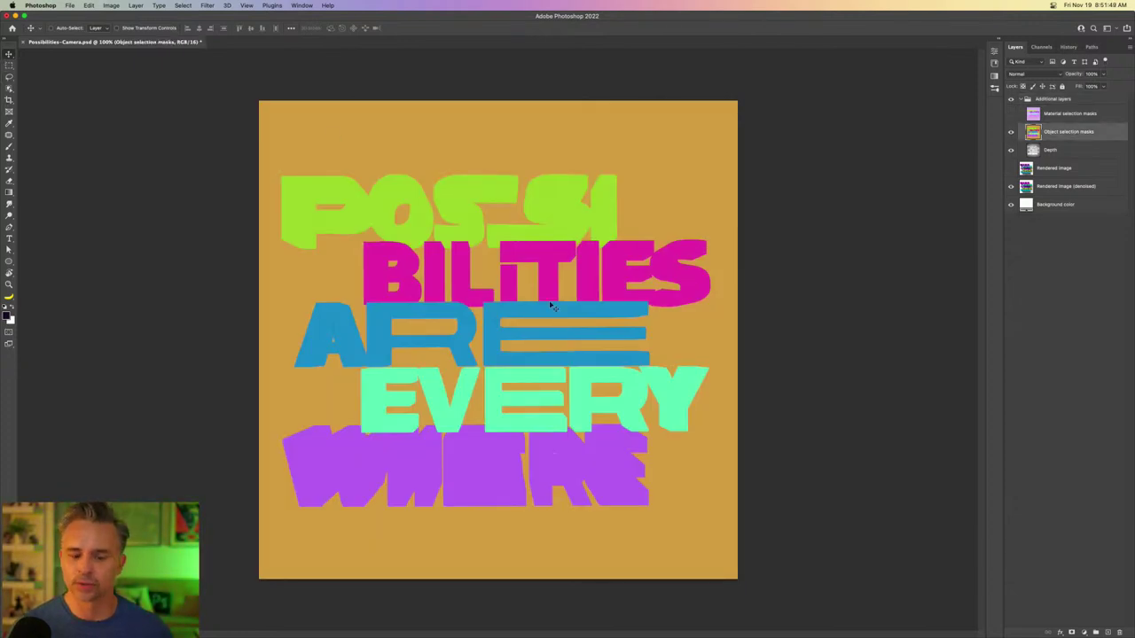
click(1011, 100)
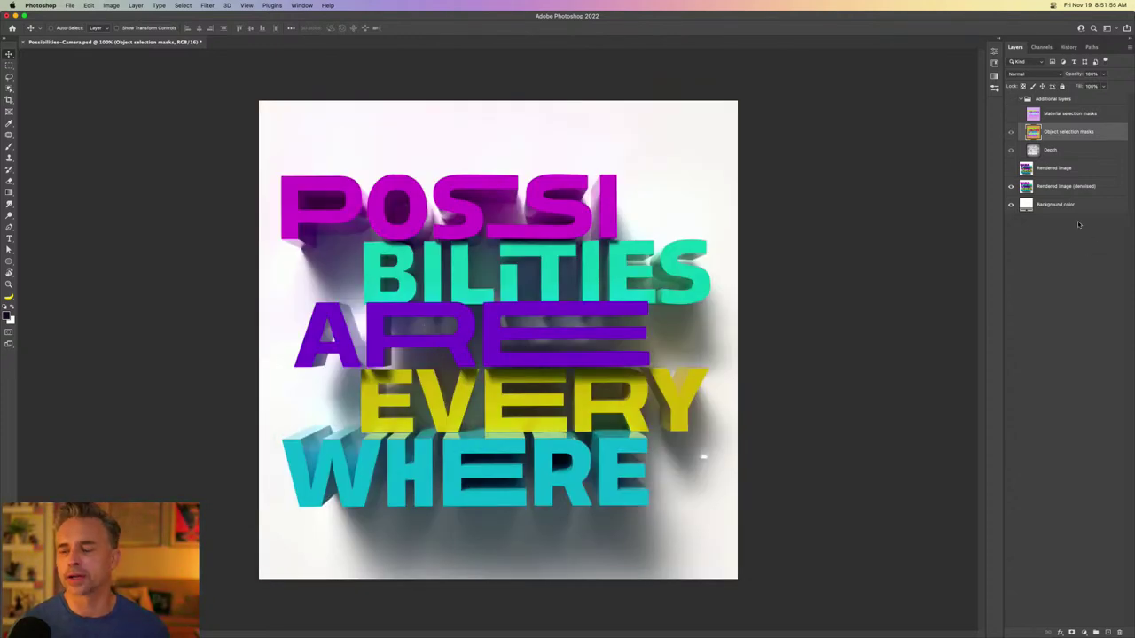
click(1011, 99)
click(1010, 99)
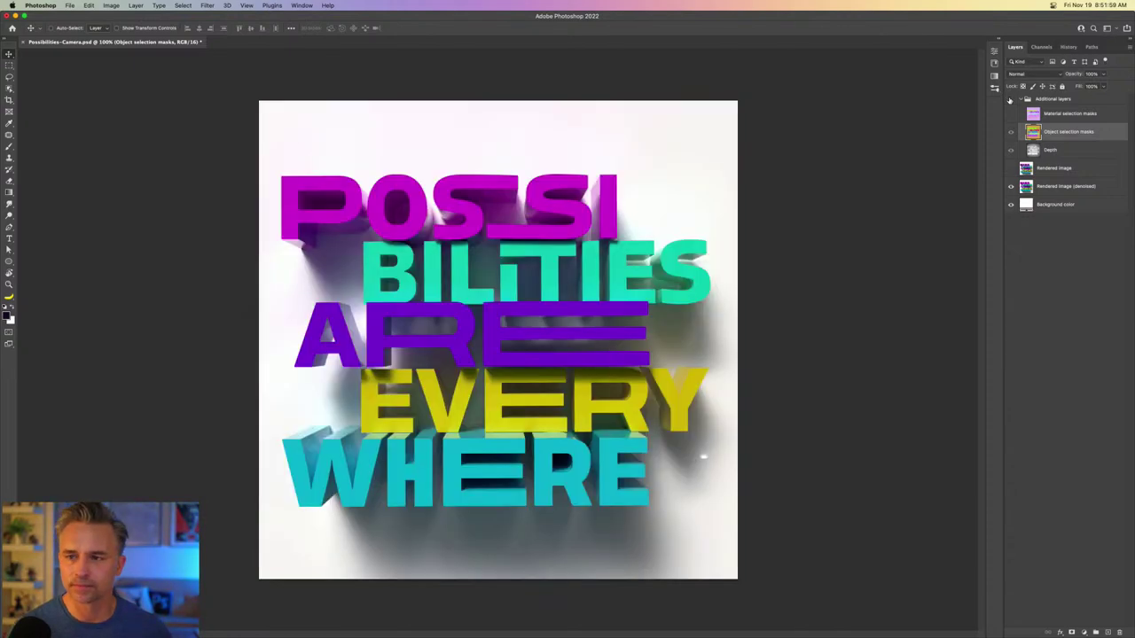
click(1010, 99)
click(1010, 99)
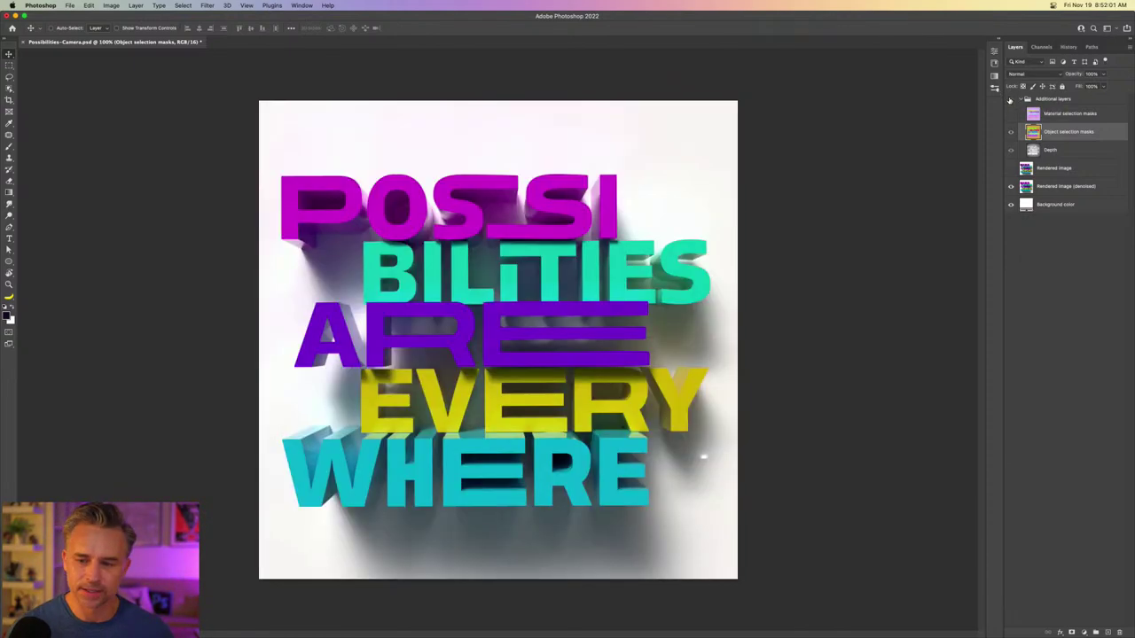
- Minimize Photoshop and switch to Cinema 4D, then to the extruded lettering in Illustrator
click(14, 16)
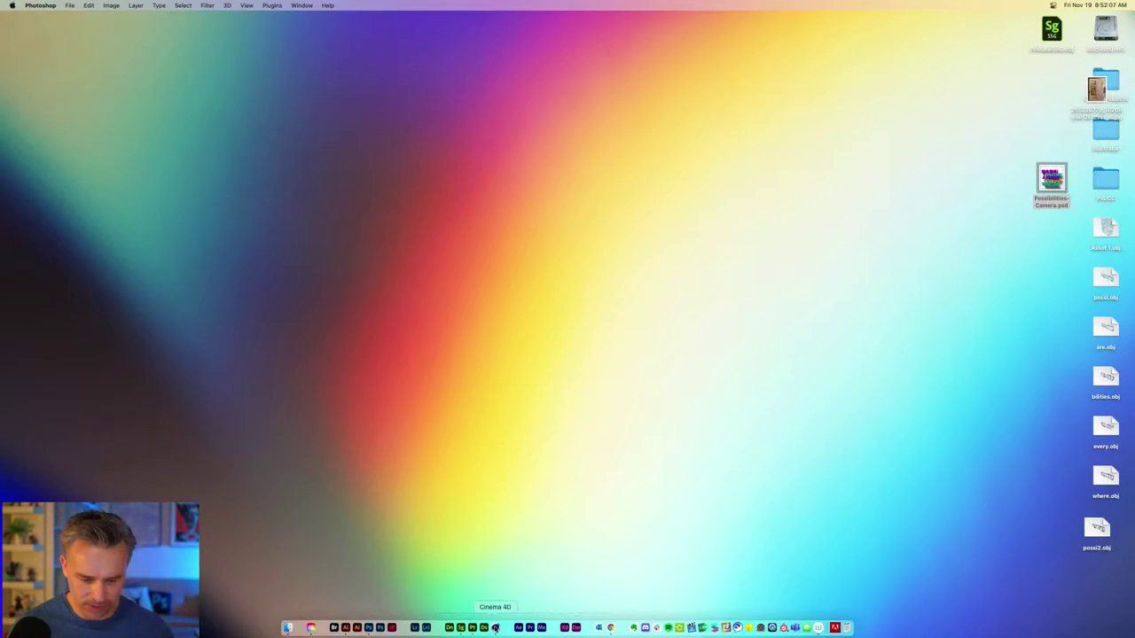
click(495, 628)
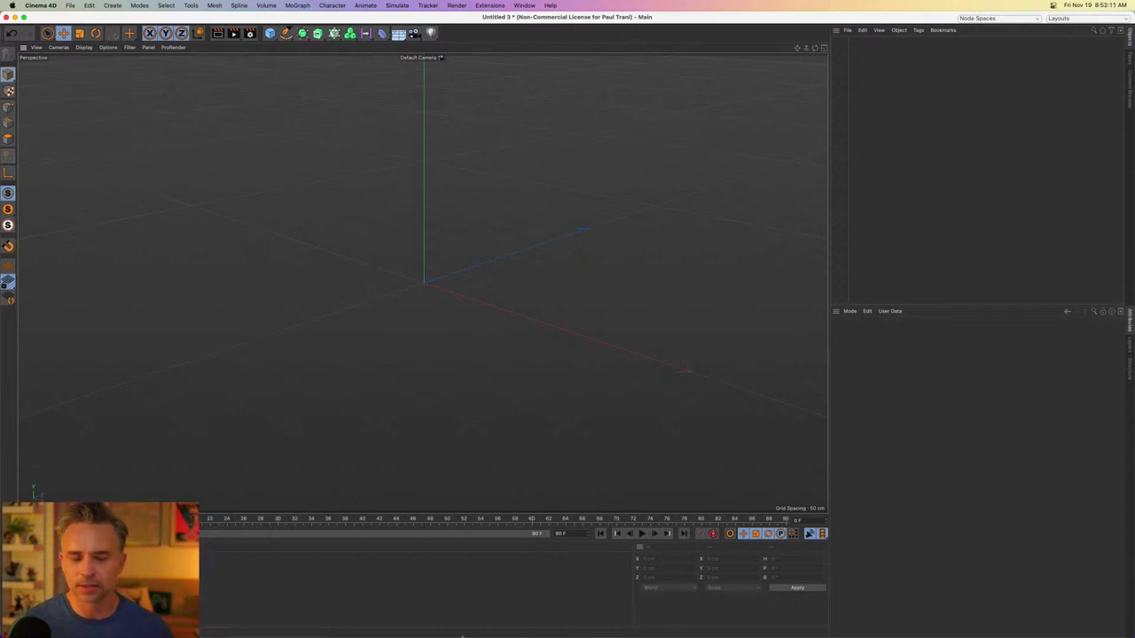
click(345, 629)
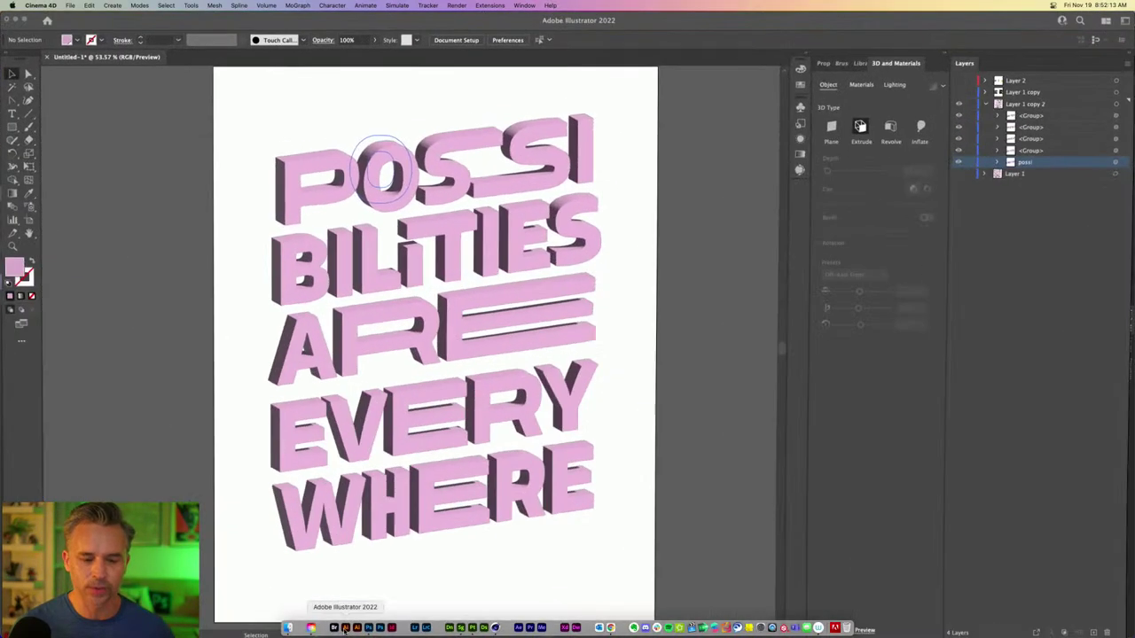
mouse_move(347, 635)
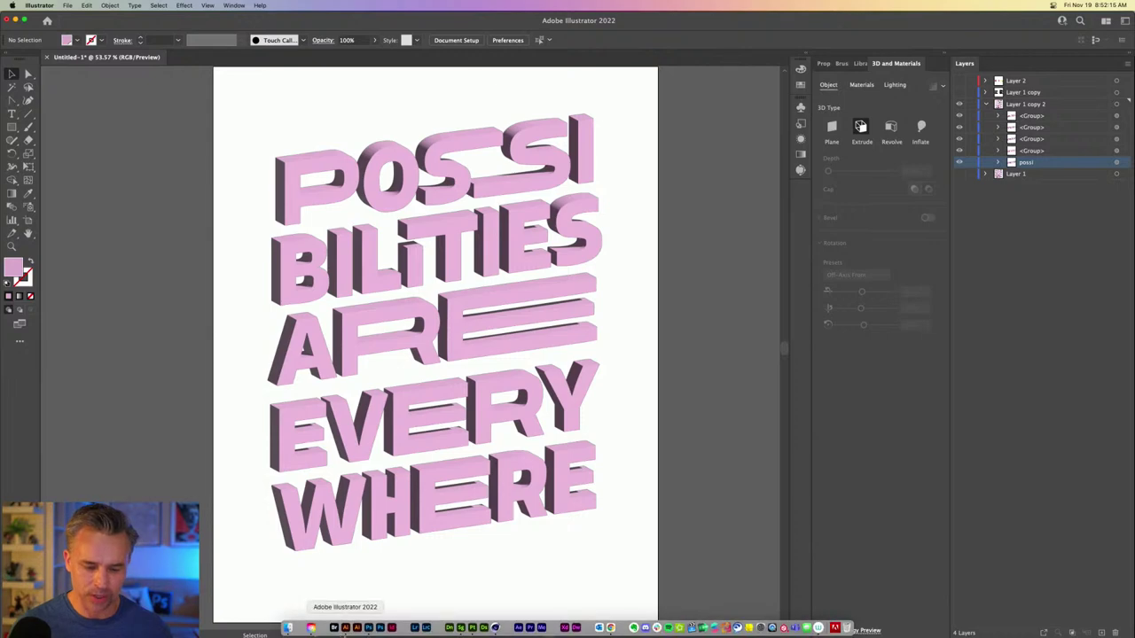
- Switch to Substance 3D Stager, return to Design mode and browse the starter 3D models
click(460, 629)
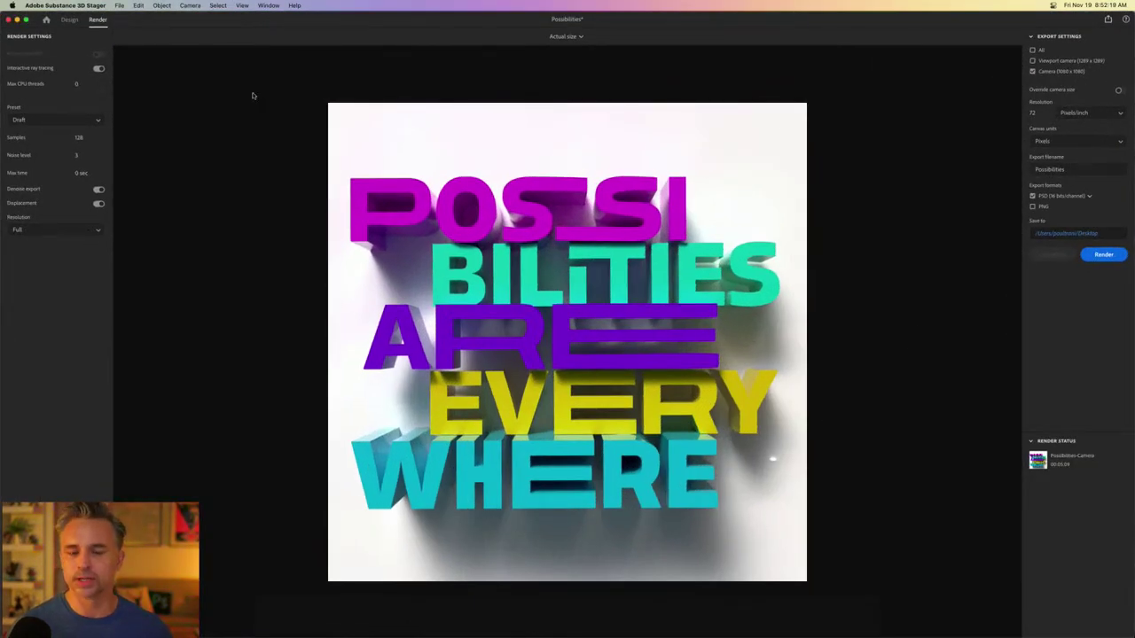
click(69, 19)
click(31, 87)
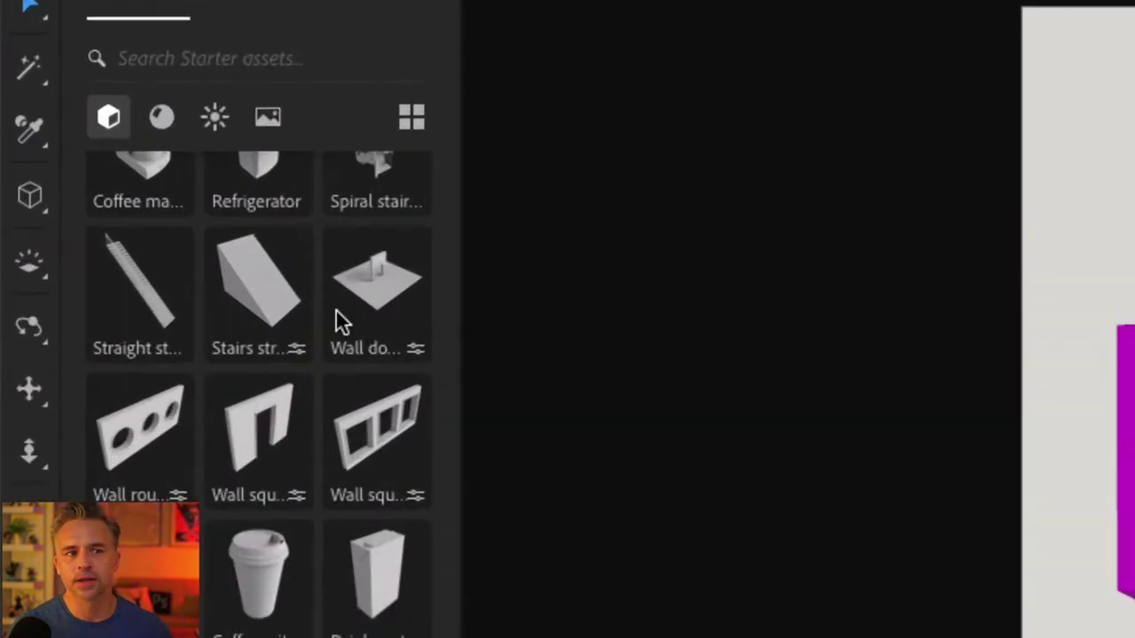
scroll(376, 385, up, 10)
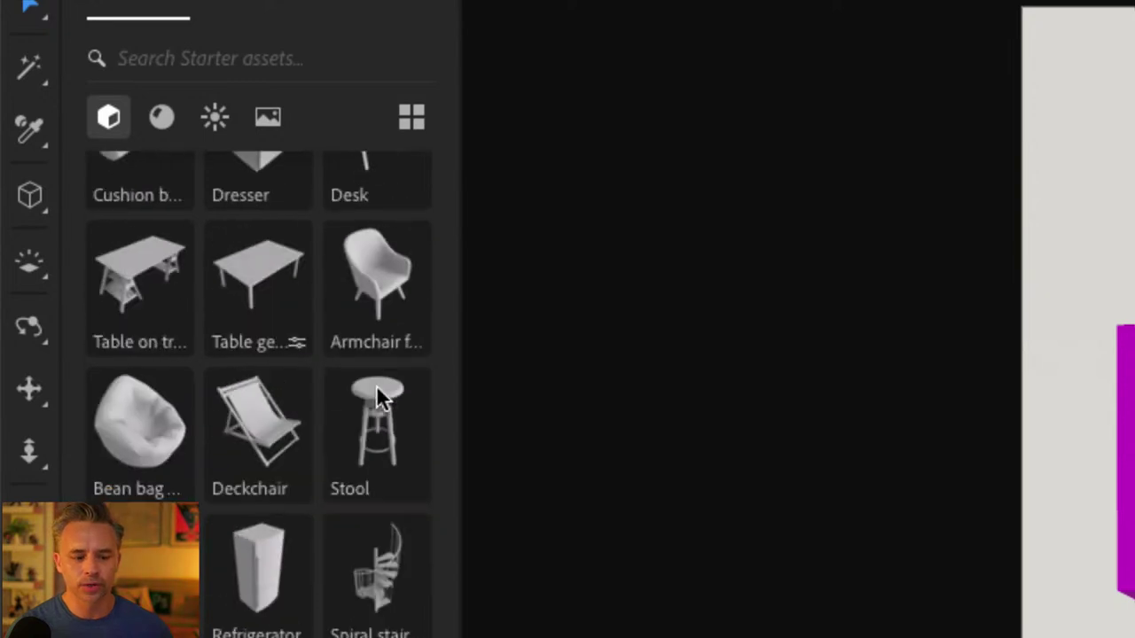
scroll(374, 385, down, 3)
scroll(357, 306, down, 5)
scroll(357, 306, up, 3)
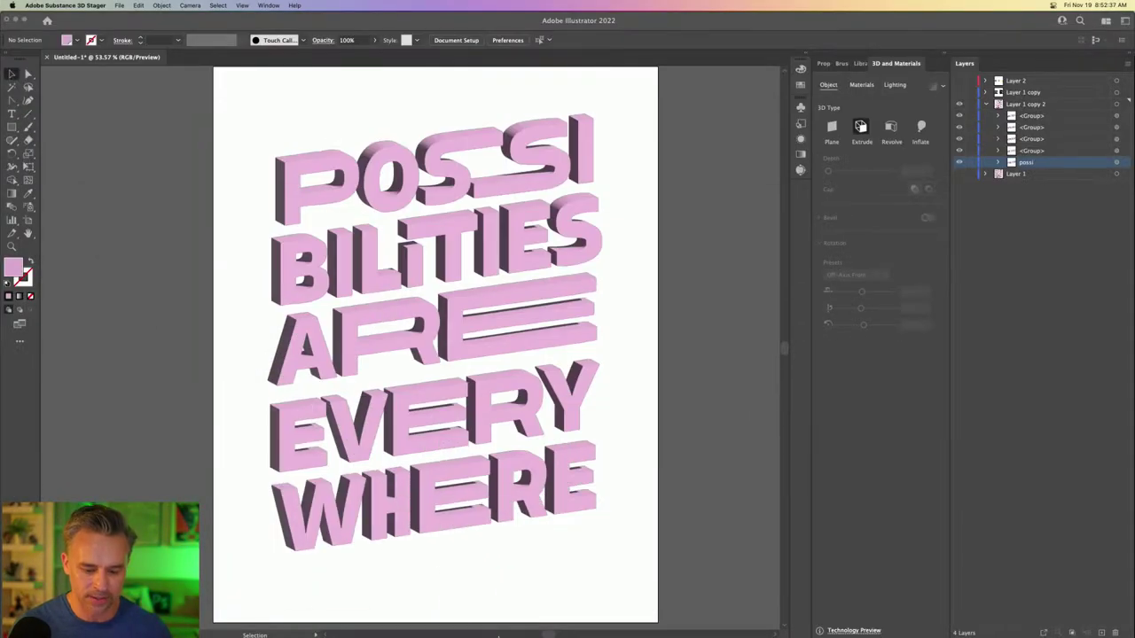
- Switch to Cinema 4D and add a cube primitive to the empty scene
mouse_move(337, 629)
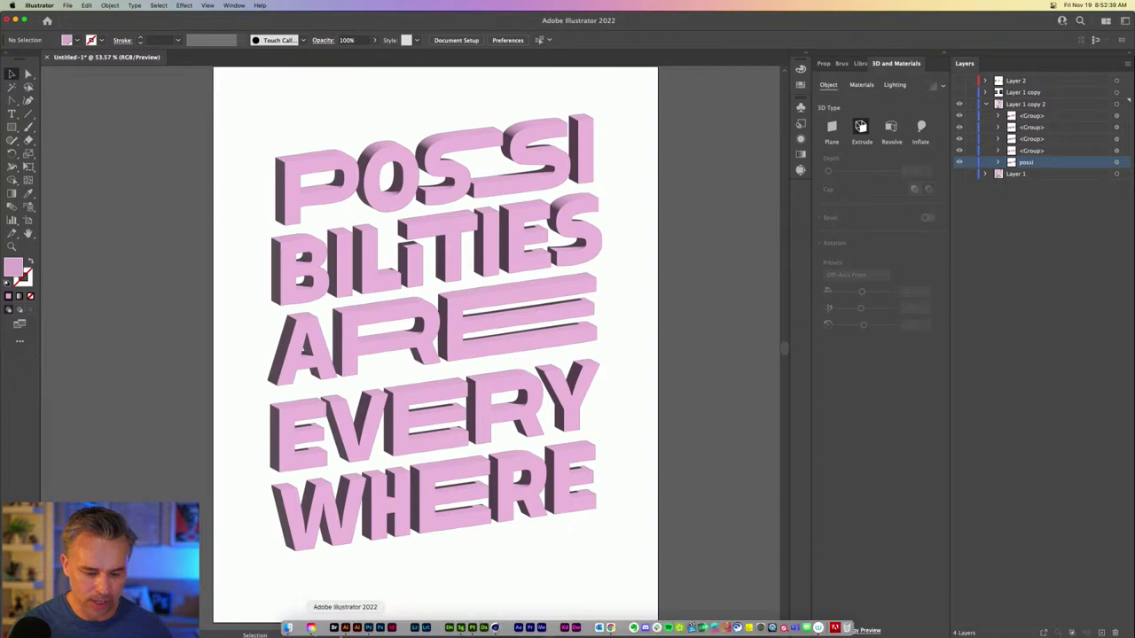
click(497, 628)
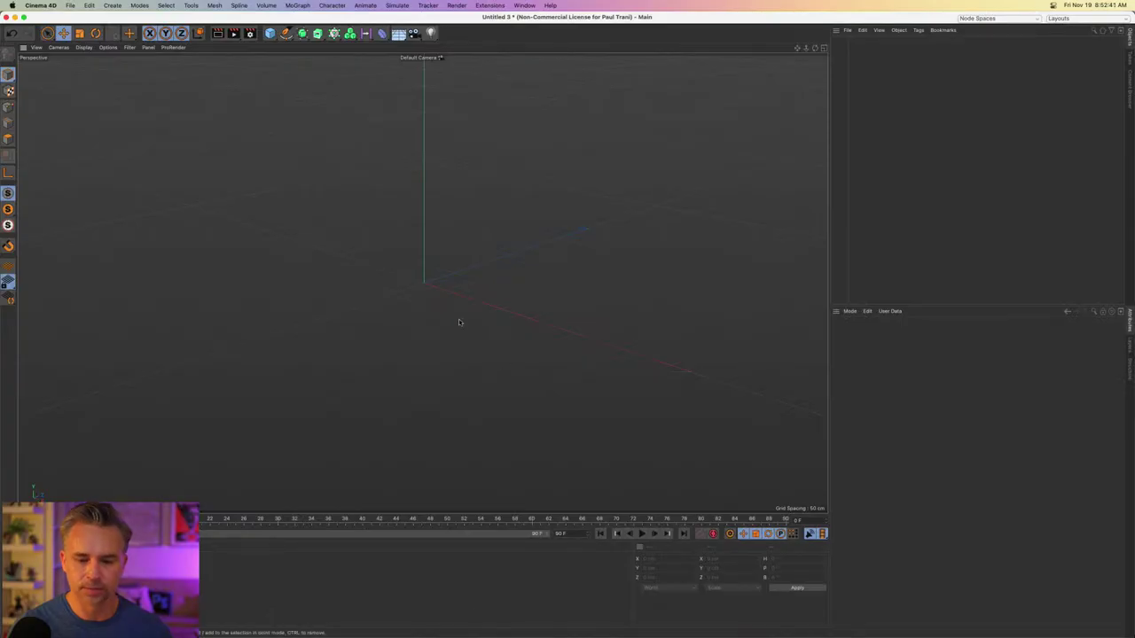
alt+drag(416, 178, 413, 177)
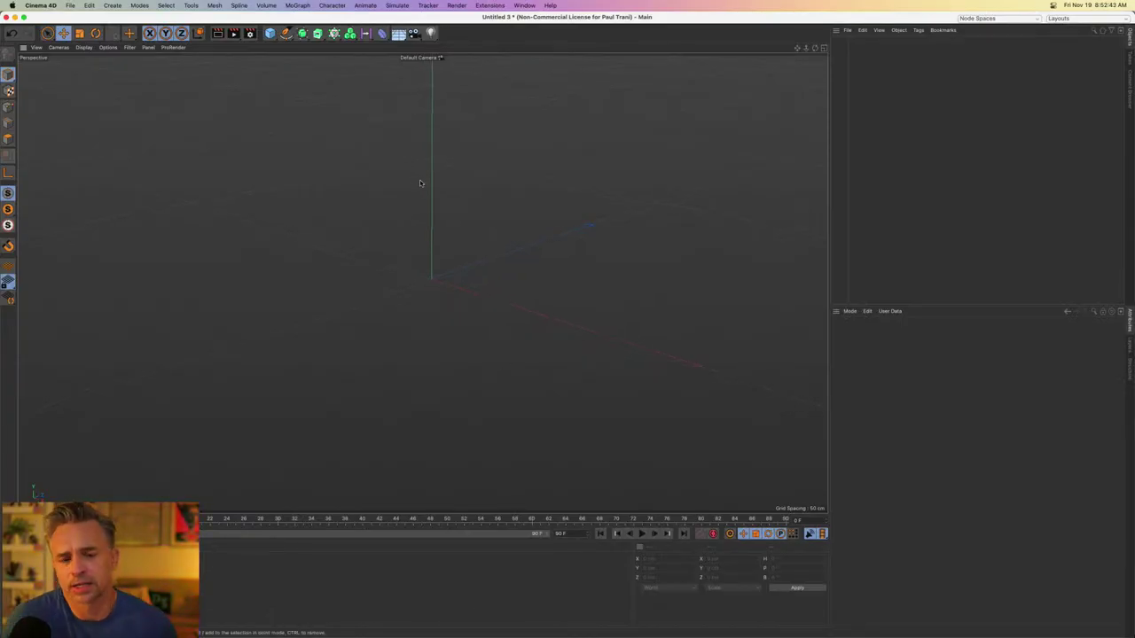
click(269, 33)
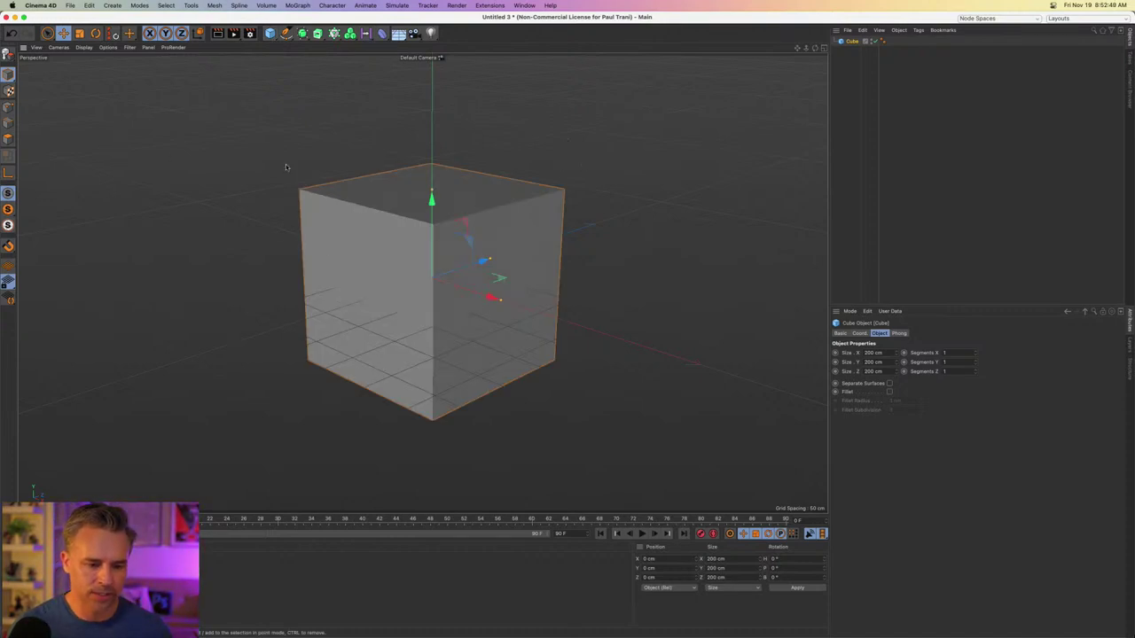
- Look through Cinema 4D's primitive, spline and generator creation tools
drag(269, 32, 263, 4)
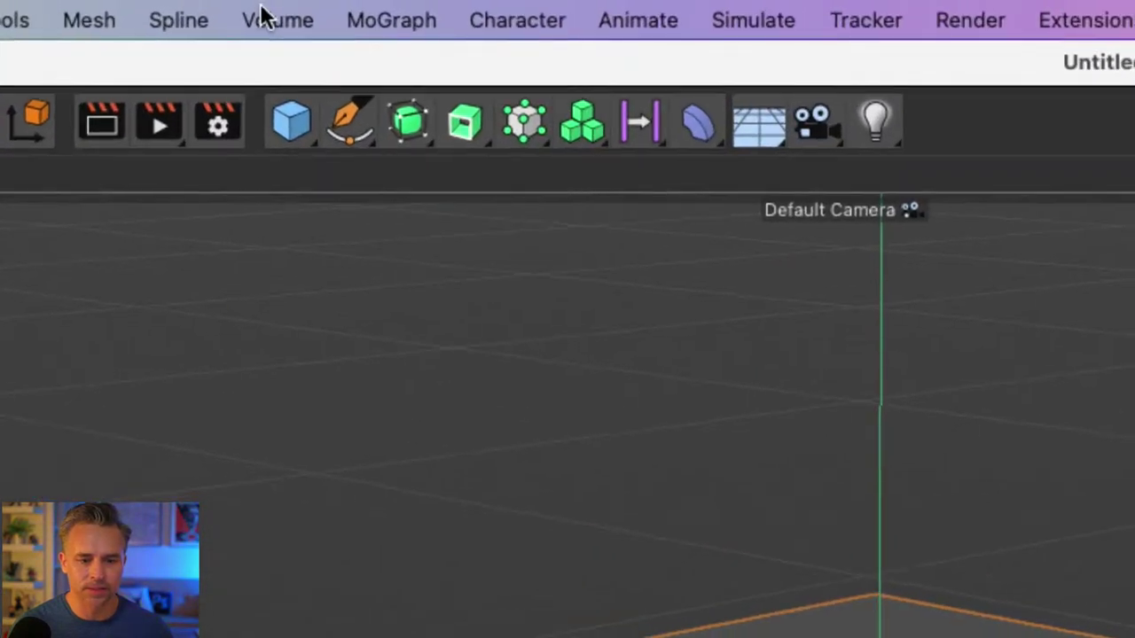
drag(293, 123, 289, 71)
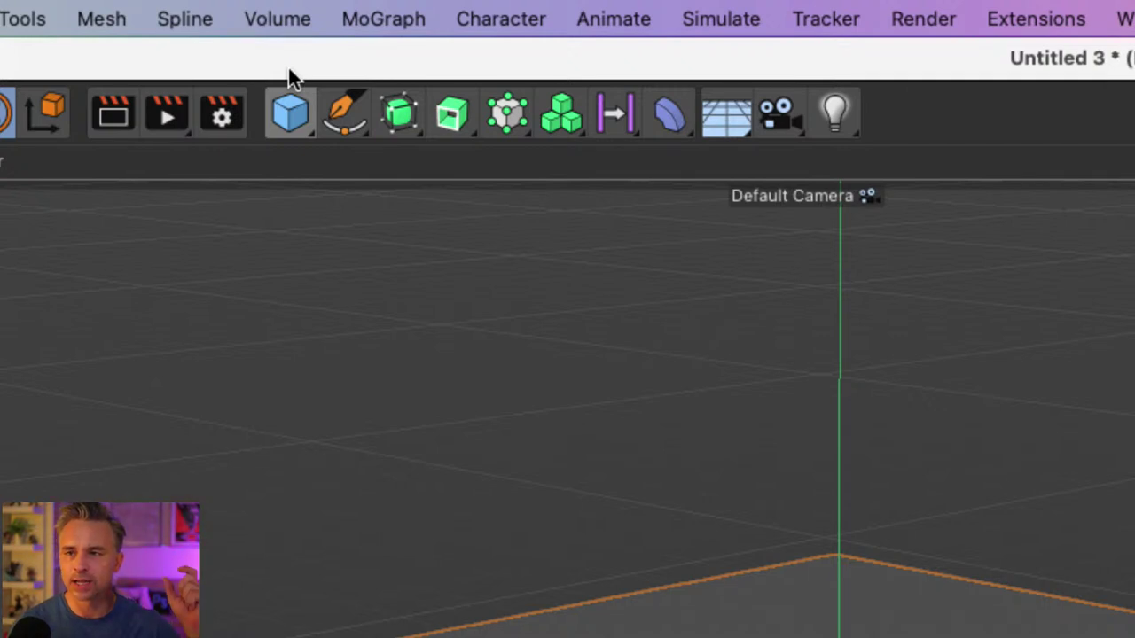
mouse_move(341, 111)
mouse_down()
mouse_move(292, 112)
mouse_move(340, 112)
mouse_move(346, 70)
mouse_up()
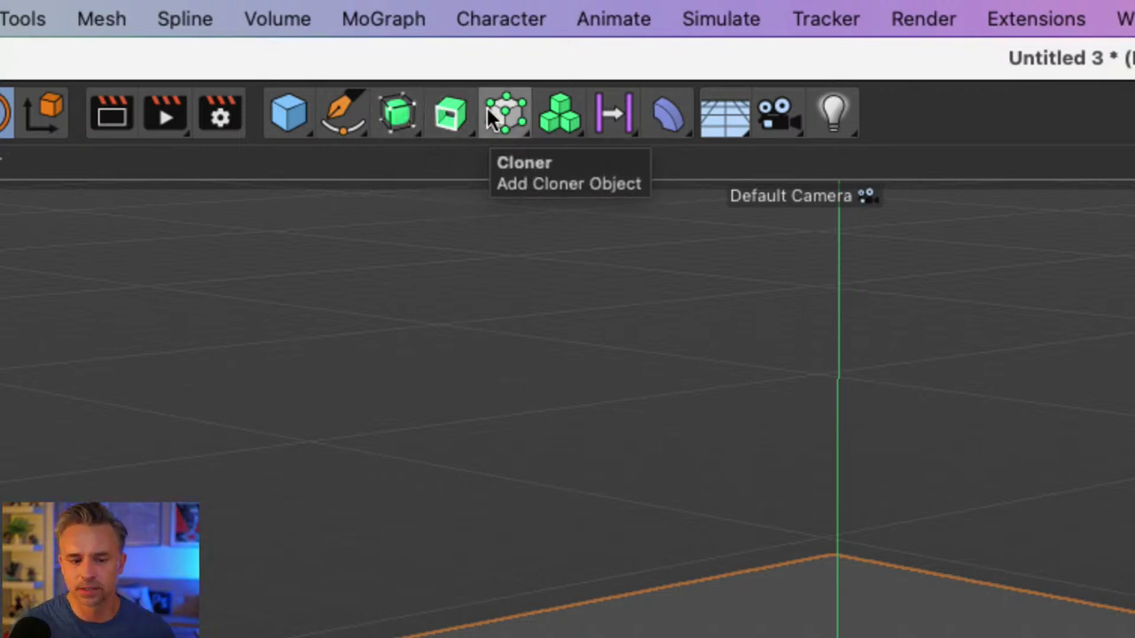
- Add a Bend deformer to the scene and select the Cube in the object hierarchy
click(667, 115)
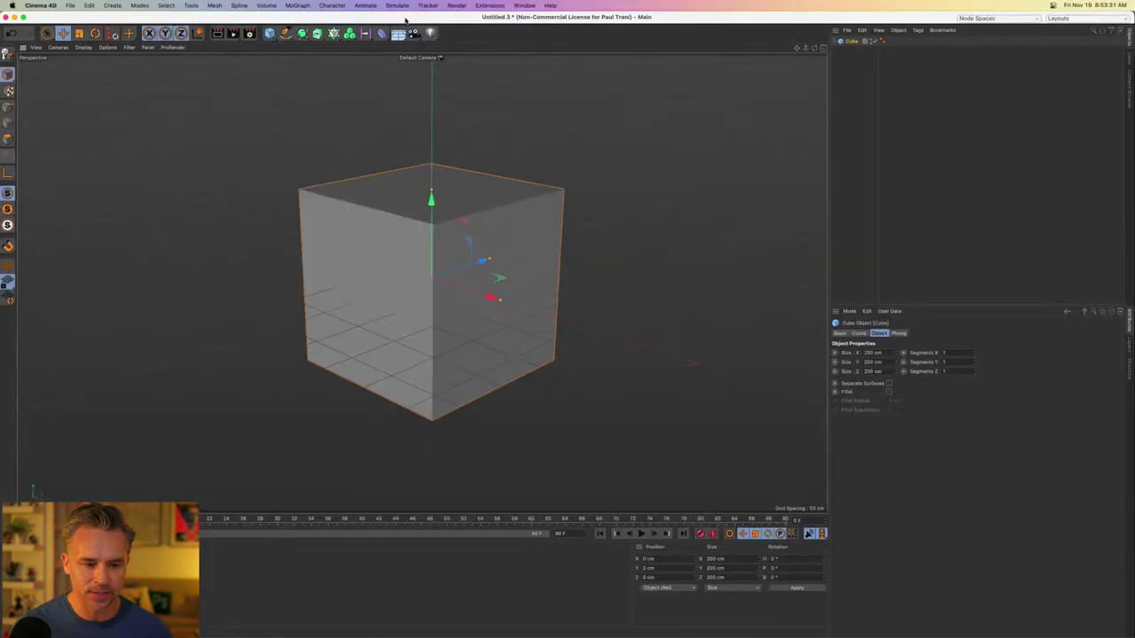
click(132, 114)
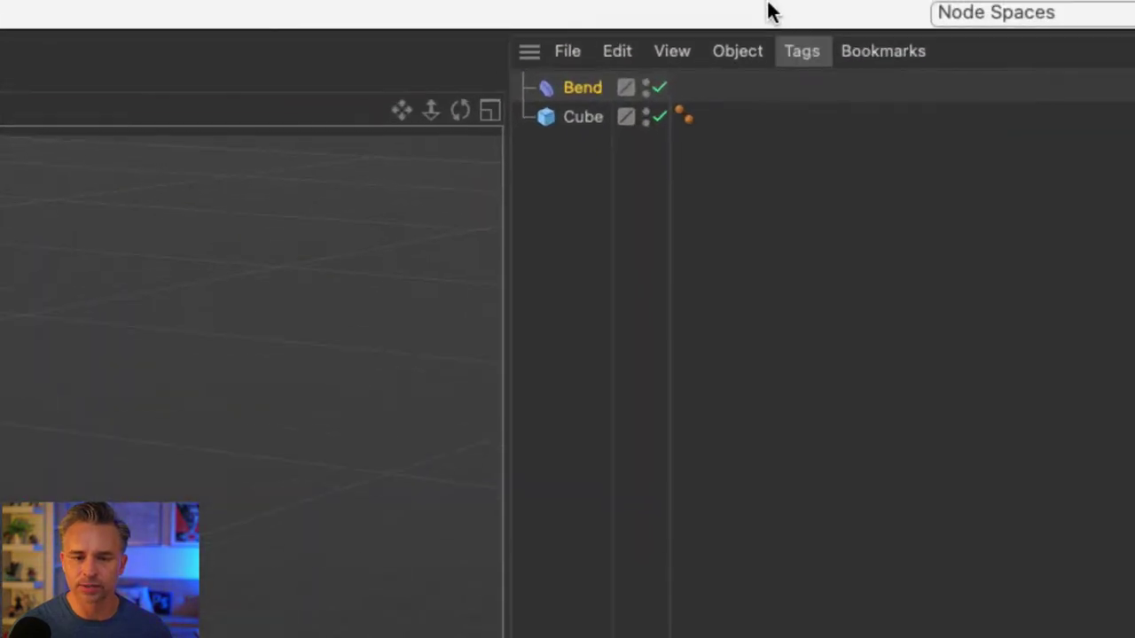
click(498, 183)
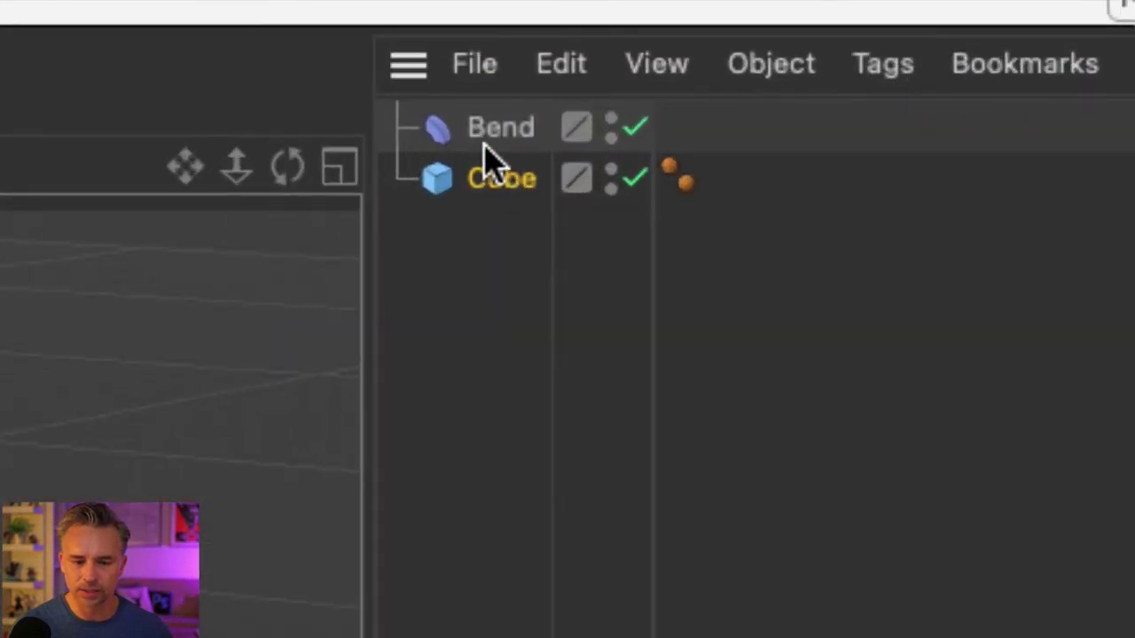
- Nest the Bend deformer under the Cube as its child in the object hierarchy
click(485, 138)
click(482, 183)
click(476, 132)
click(496, 183)
click(485, 138)
click(479, 185)
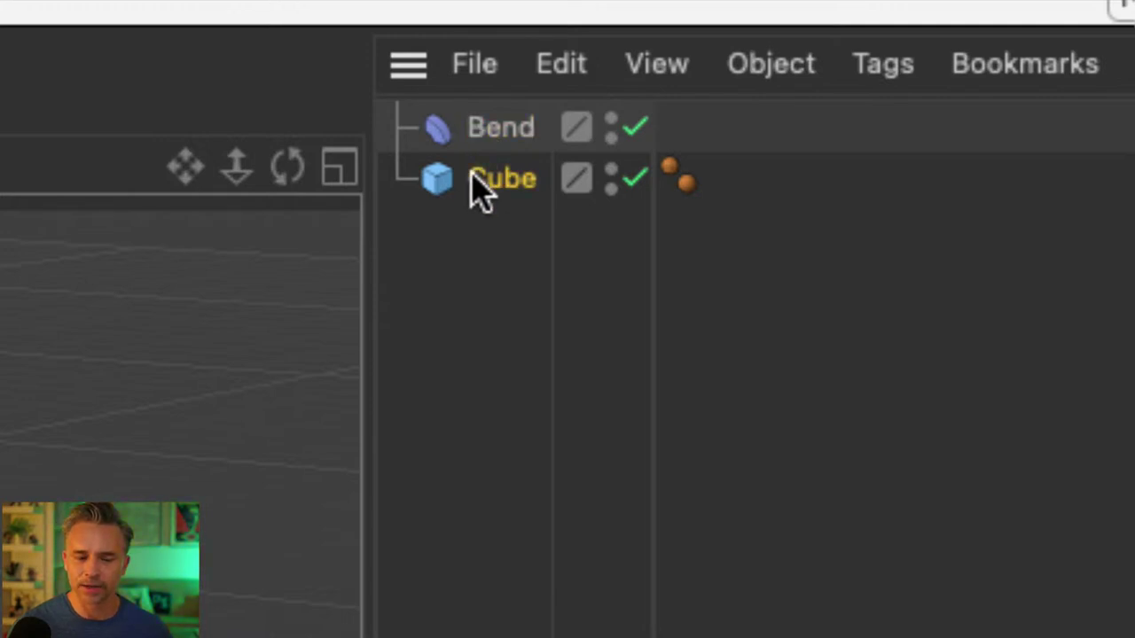
click(494, 140)
drag(479, 131, 514, 190)
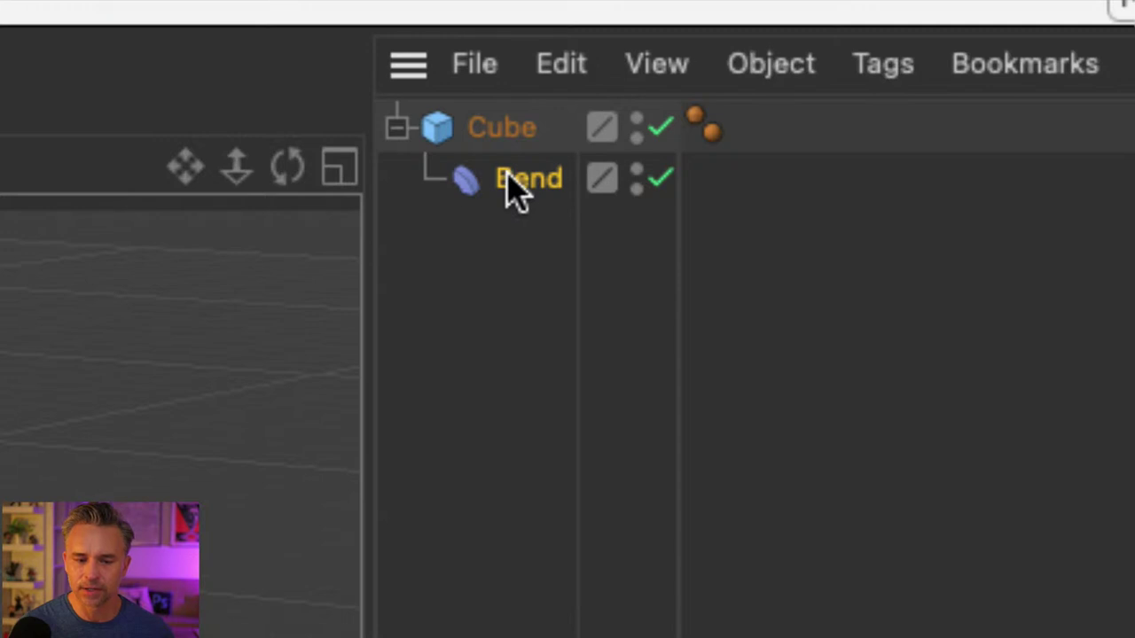
- Select the Bend deformer and set its strength to 27° to bend the cube
click(500, 129)
click(514, 181)
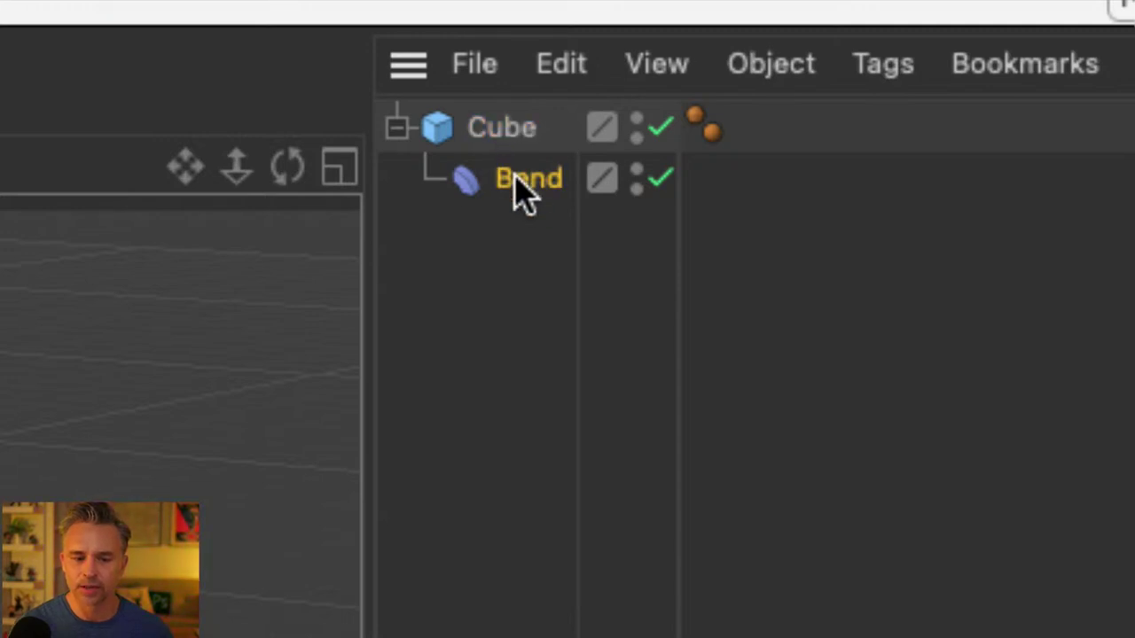
click(506, 133)
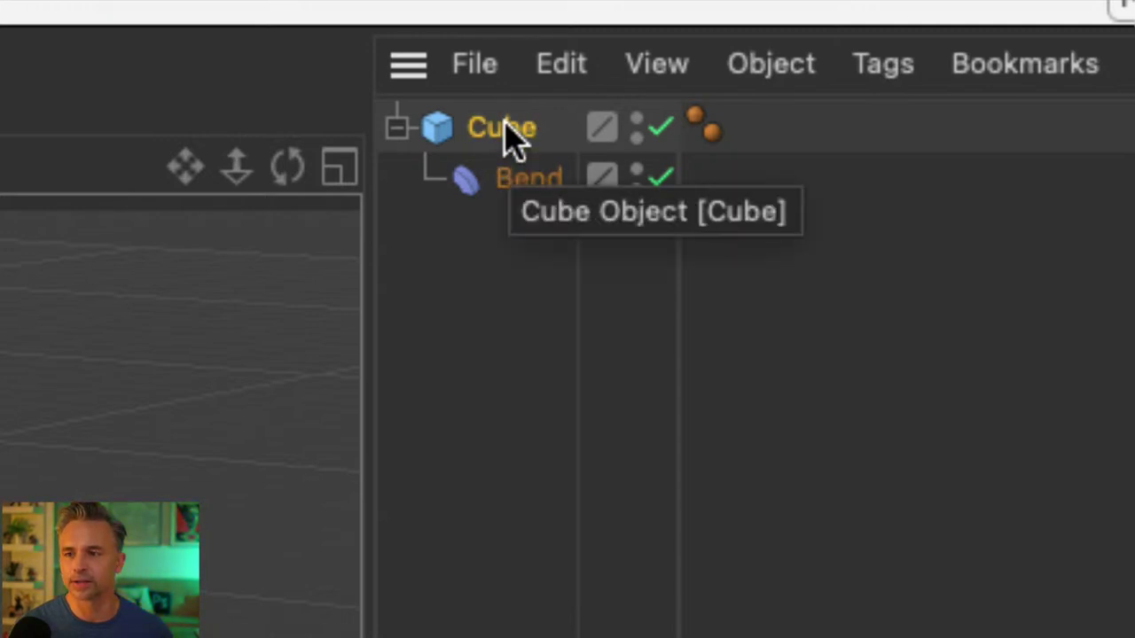
click(521, 177)
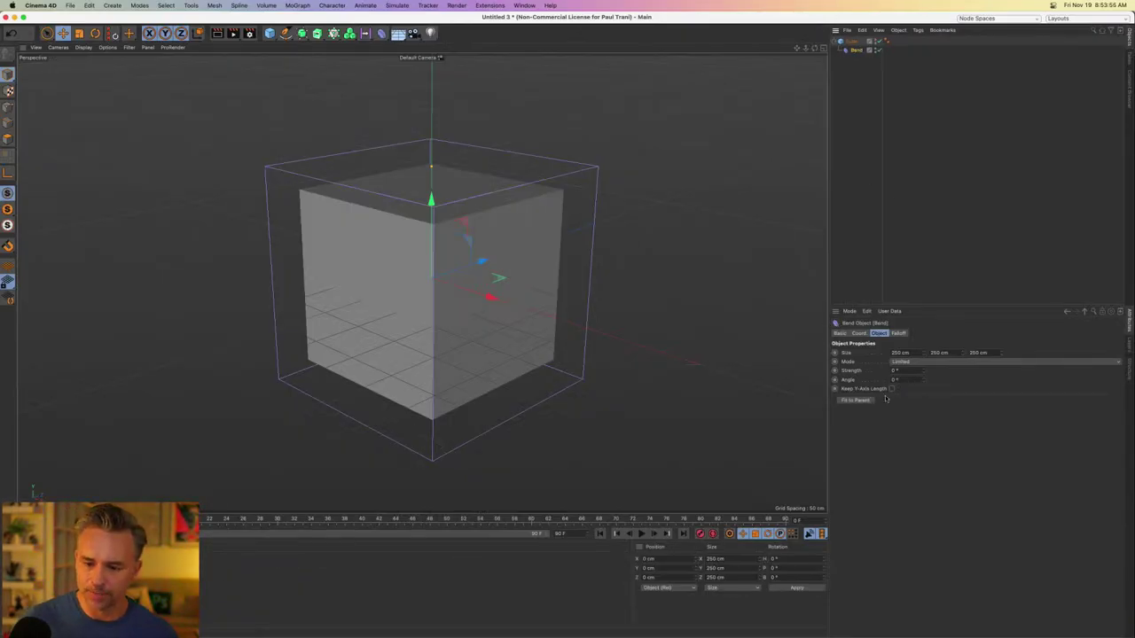
drag(922, 372, 965, 385)
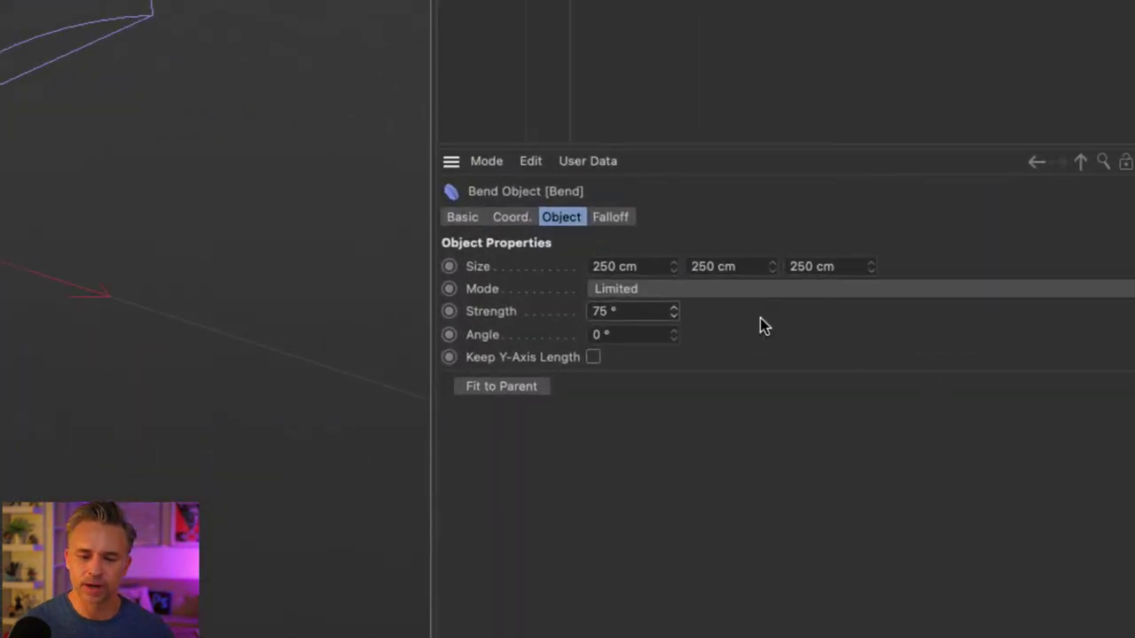
drag(692, 317, 673, 311)
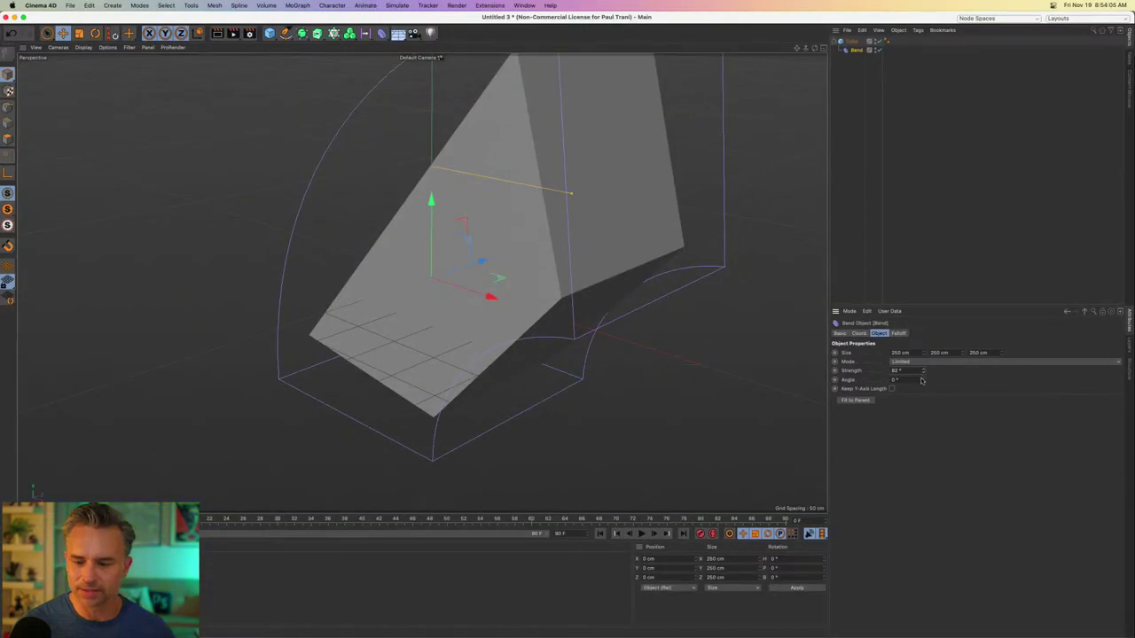
drag(923, 372, 923, 372)
- Raise the Cube's segments to about 203, 241 and 190 in X, Y and Z, and reverse the Bend strength to about -65°
click(852, 42)
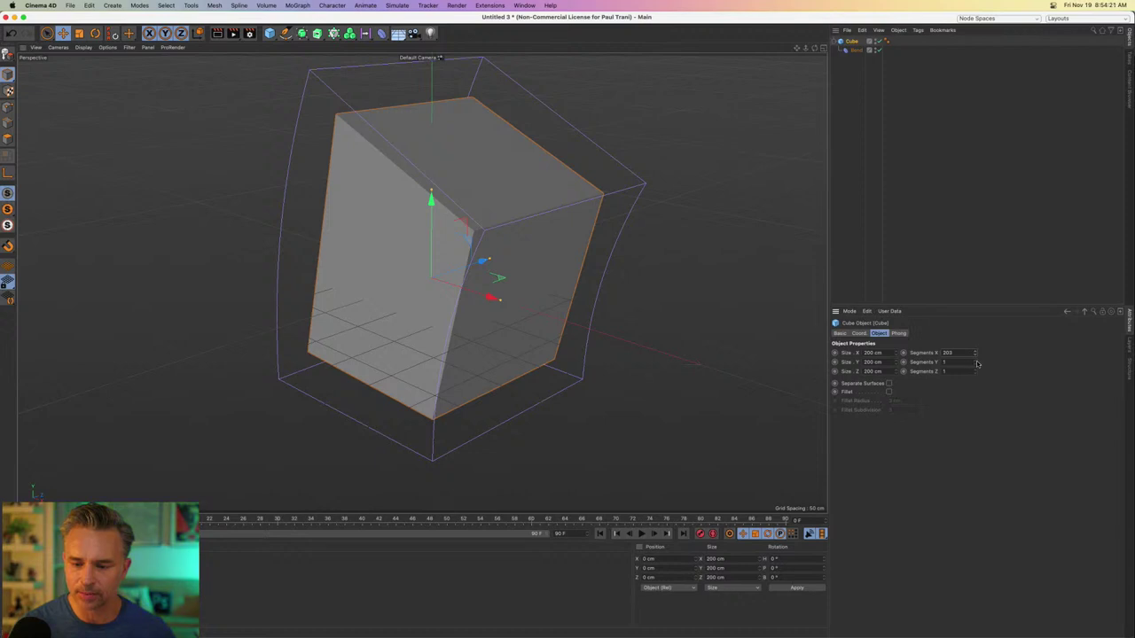
drag(975, 363, 975, 337)
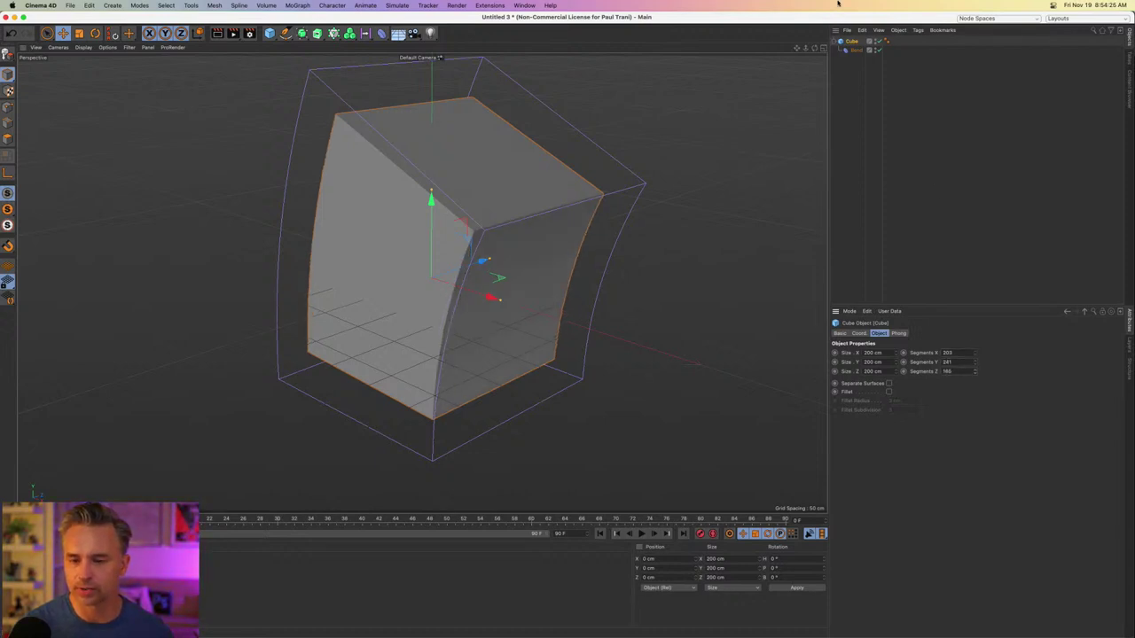
click(856, 50)
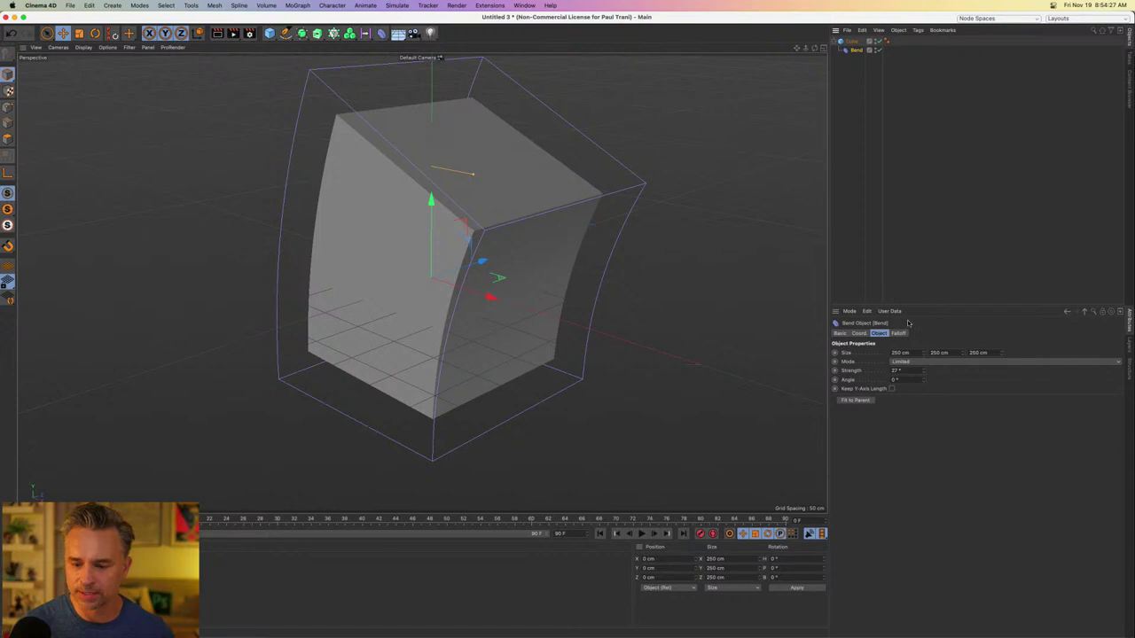
drag(921, 373, 922, 397)
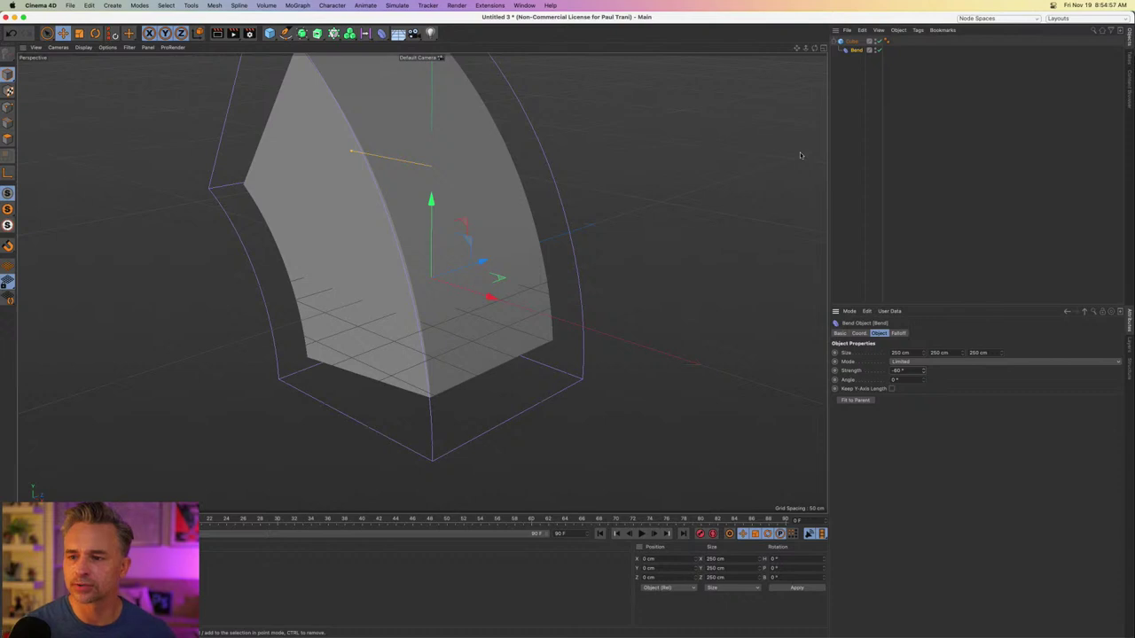
- Minimize the Cinema 4D and Illustrator windows and switch to the sneaker project in Substance 3D Painter
click(15, 17)
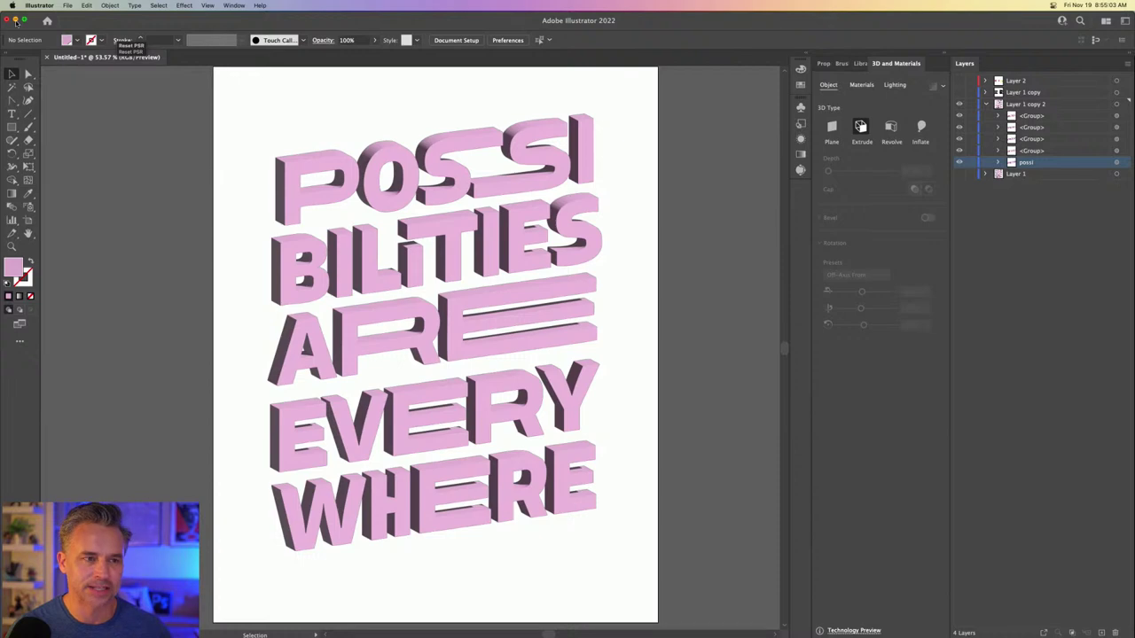
click(15, 19)
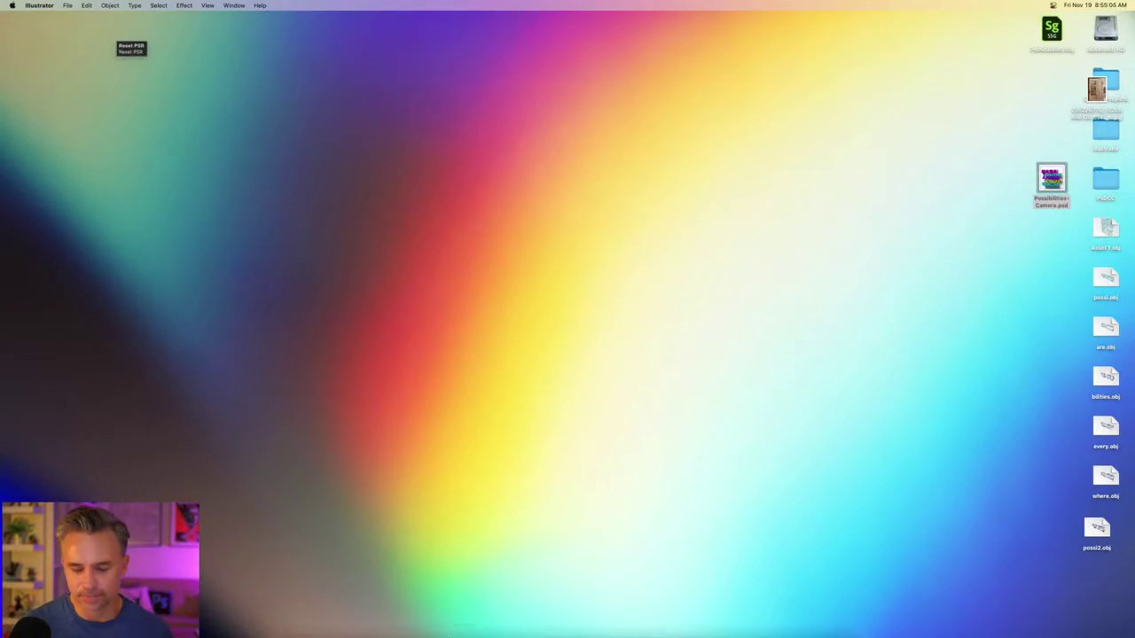
mouse_move(449, 633)
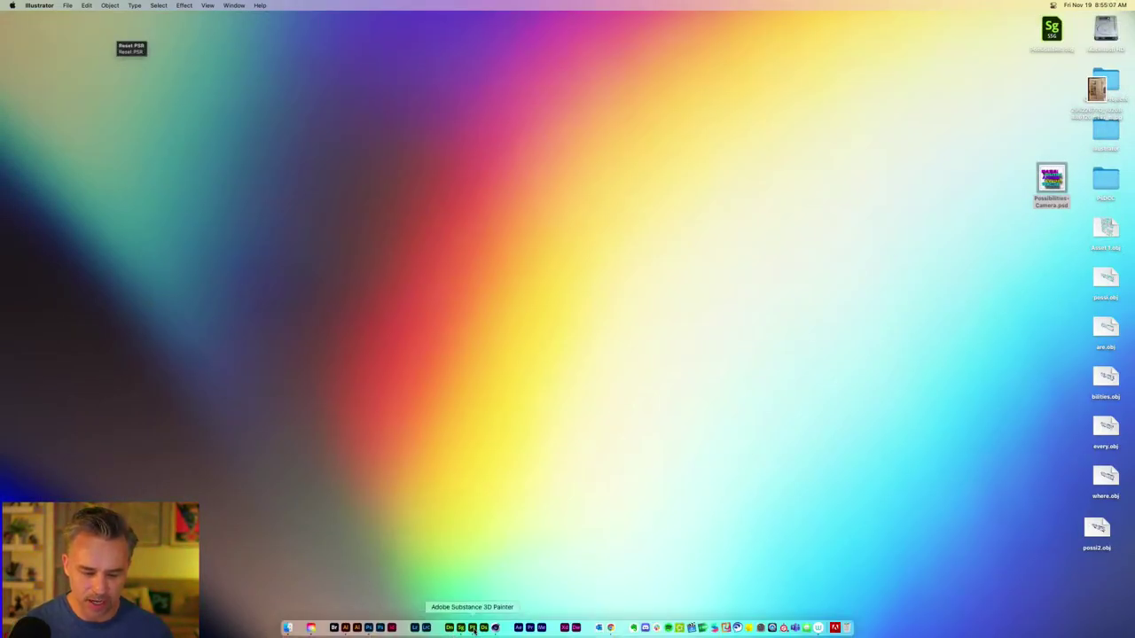
click(474, 628)
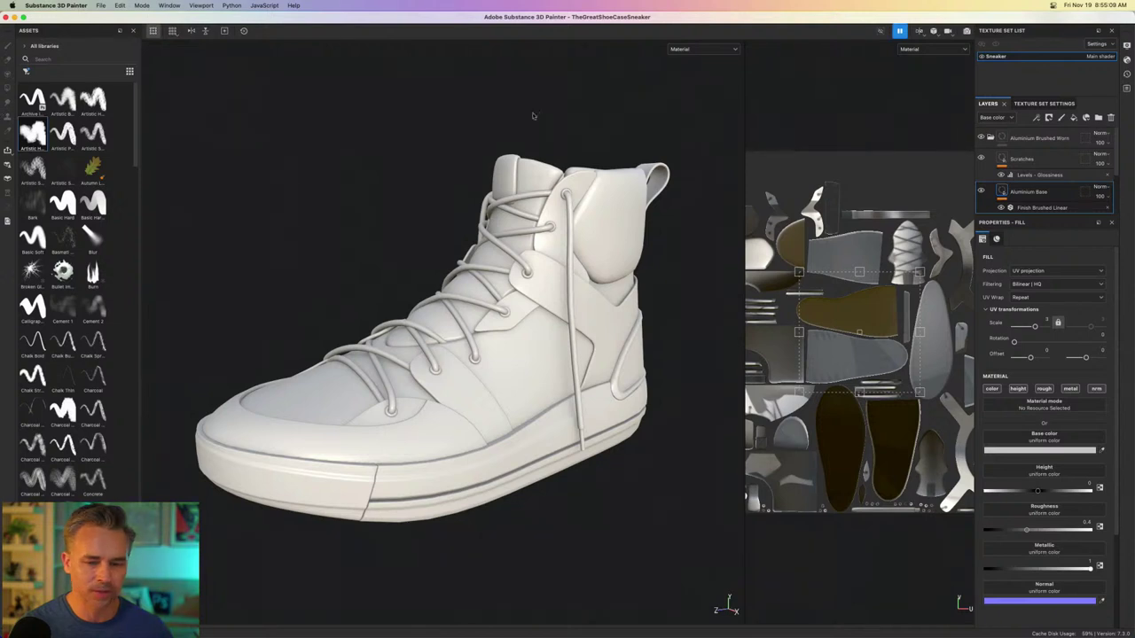
- Examine the Aluminium Brushed Worn layer folder and the texture set settings, and enlarge the sneaker's 2D texture view
click(1009, 139)
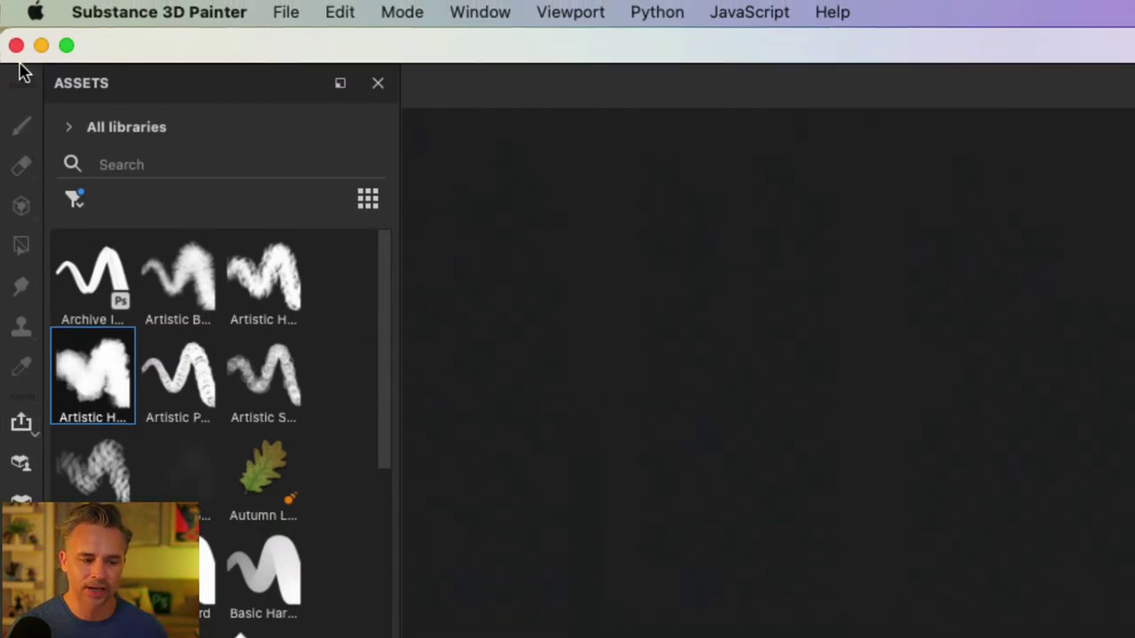
scroll(53, 252, down, 20)
scroll(147, 349, up, 20)
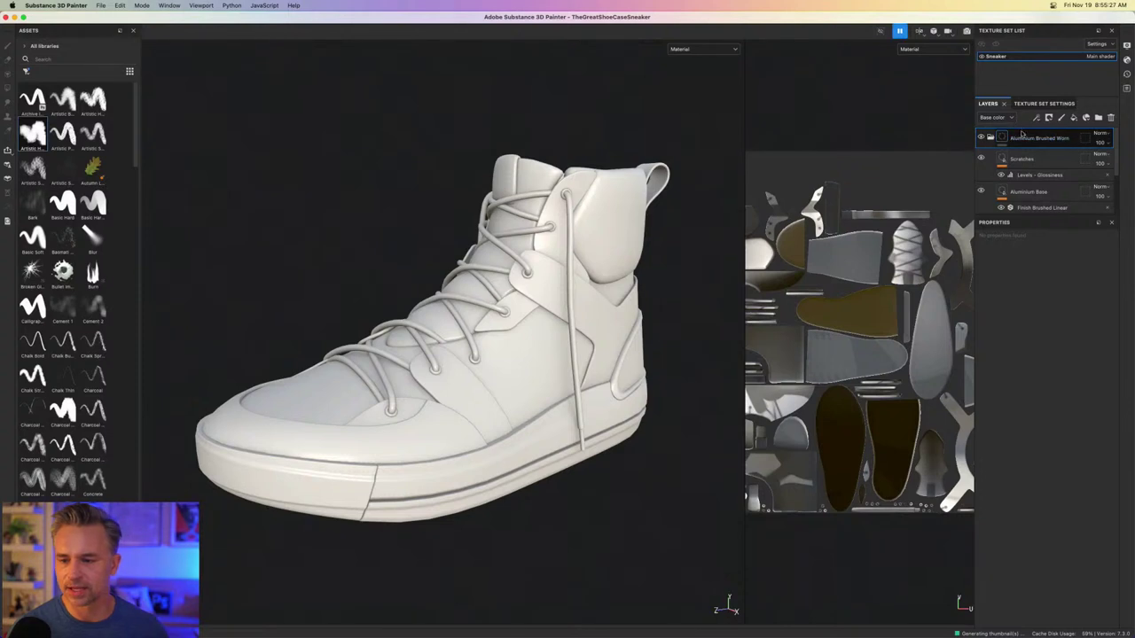
click(1043, 104)
click(989, 105)
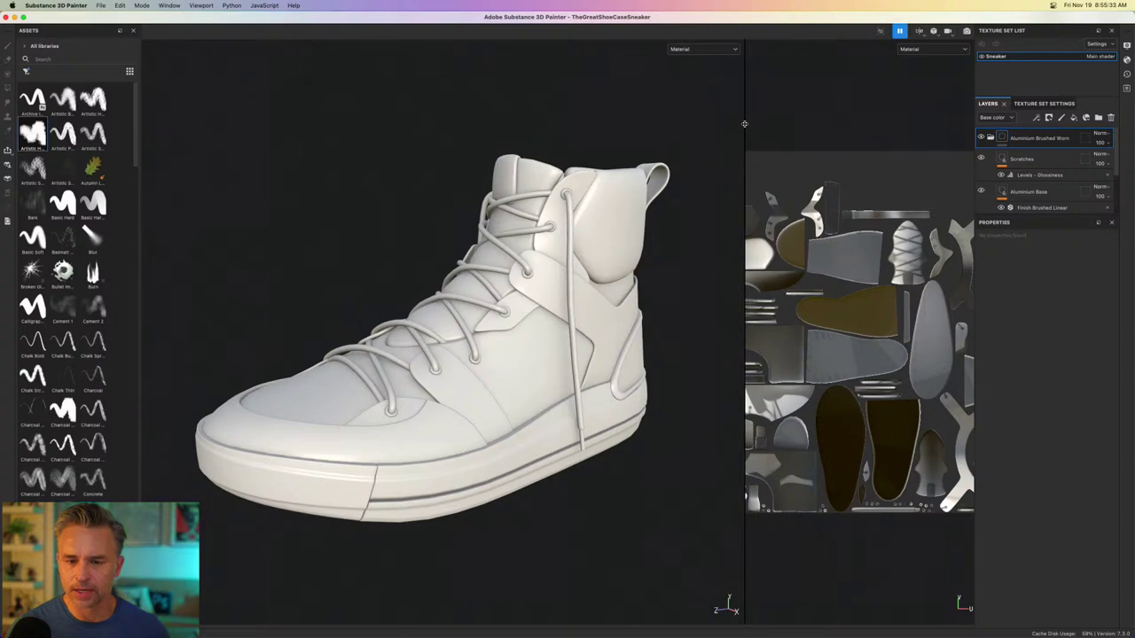
drag(744, 123, 350, 124)
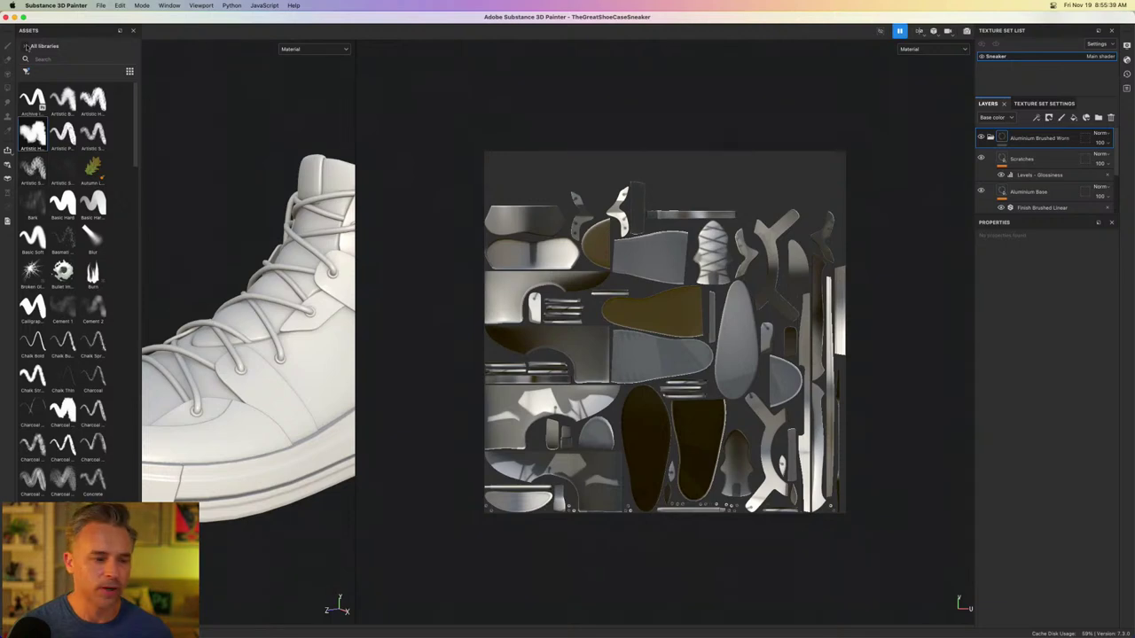
- Minimize Substance 3D Painter and switch to the Possibilities-Camera.psd document in Photoshop
click(17, 16)
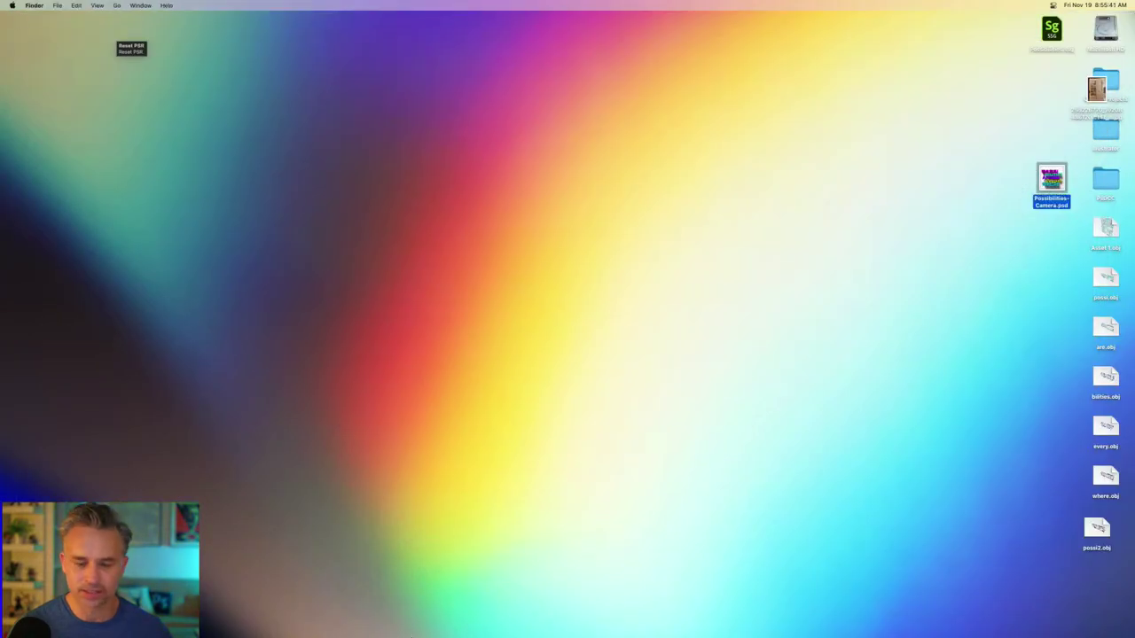
mouse_move(330, 631)
click(368, 628)
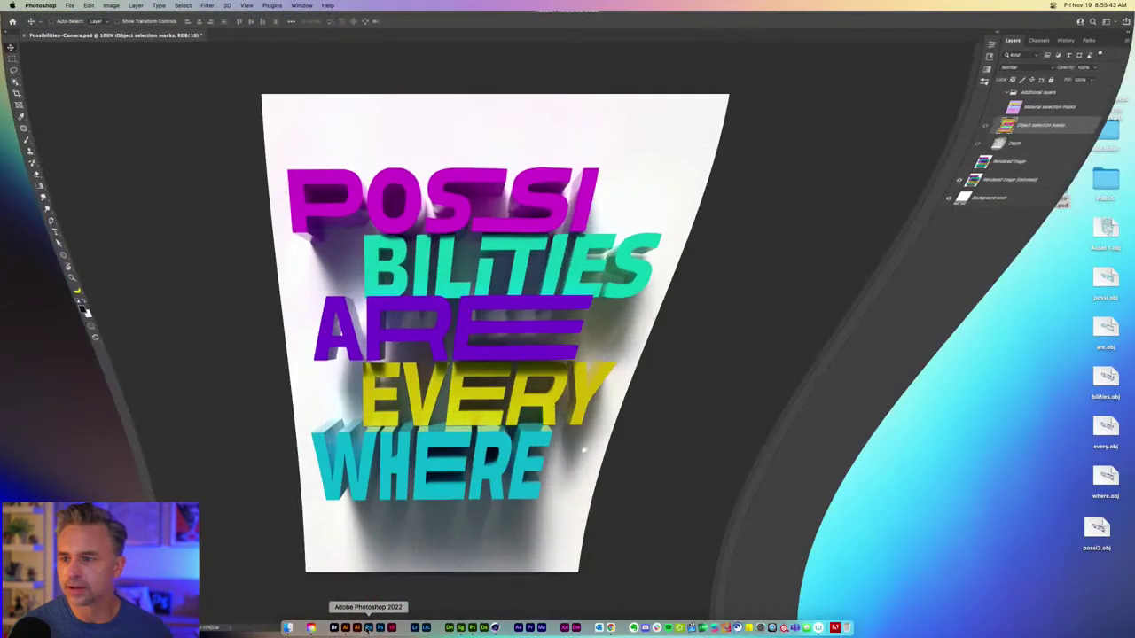